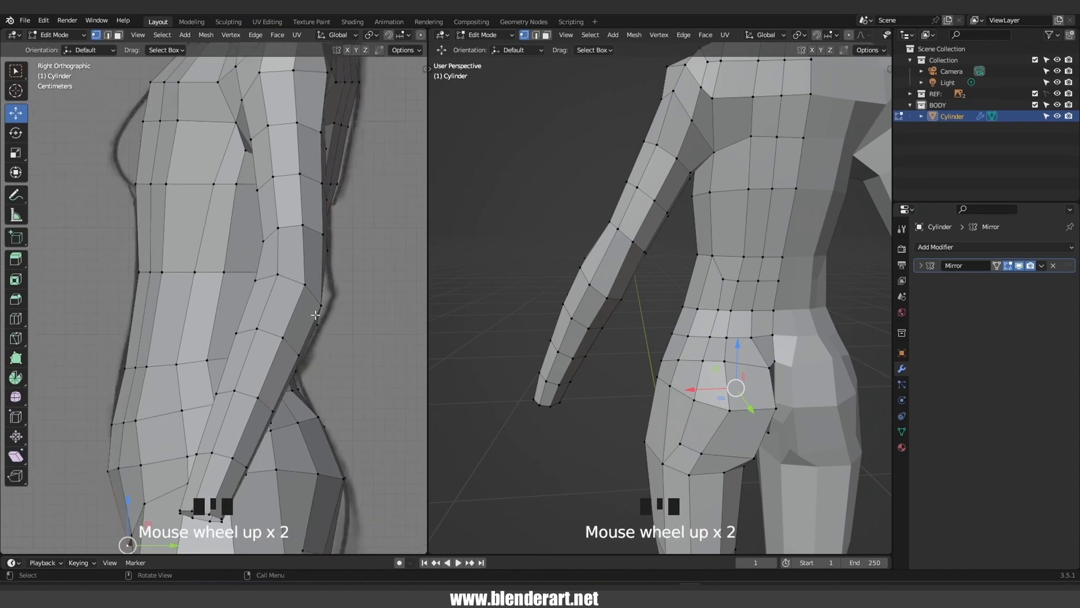
Bevel the edge loop around the elbow with one segment and a width of about 0.0145 m
alt+click(315, 295)
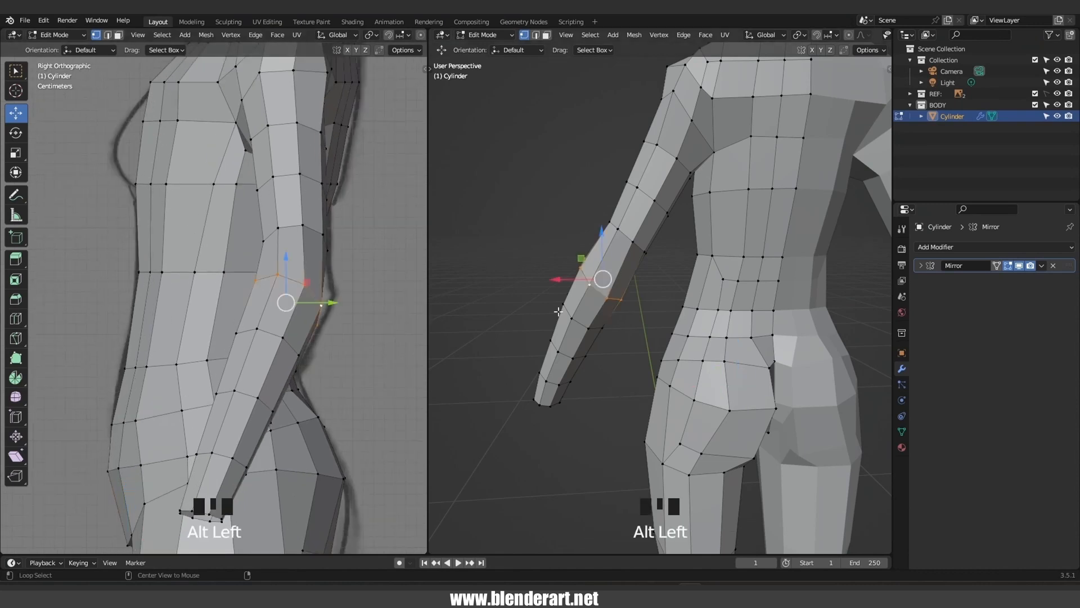
scroll(608, 294, up, 1)
middle_drag(608, 294, 632, 258)
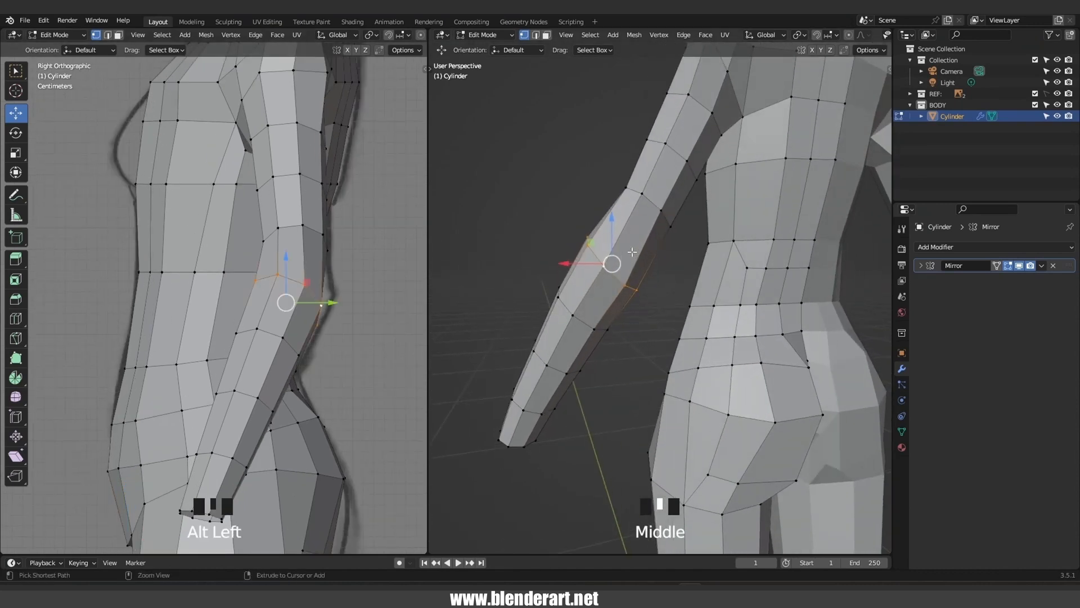
key(ctrl+b)
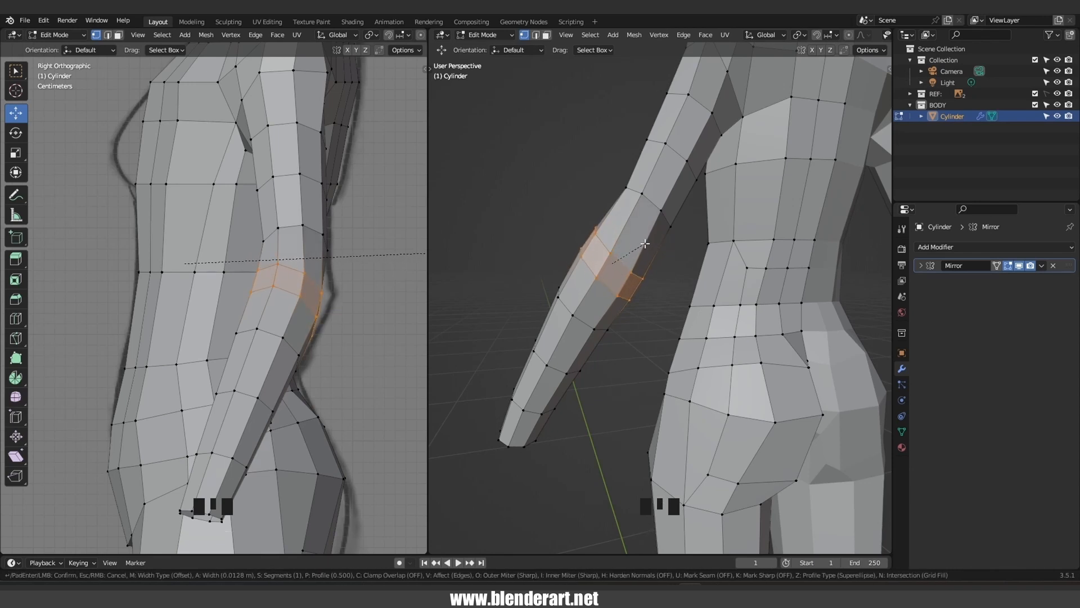
click(647, 243)
Inset the two adjacent faces at the back of the elbow band together by about 0.0047 m
middle_drag(636, 275, 639, 265)
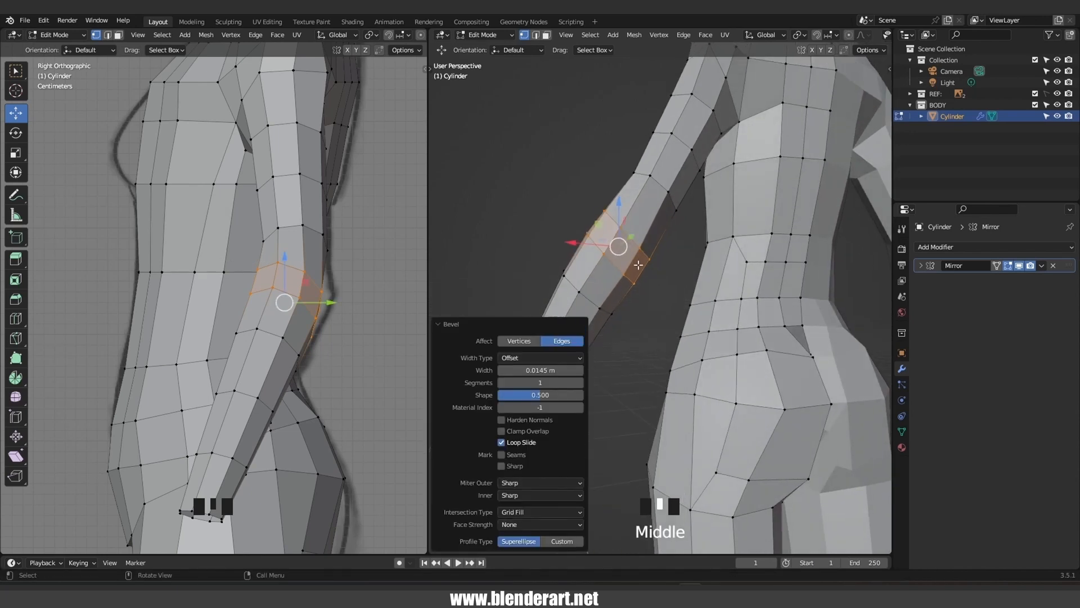
click(628, 248)
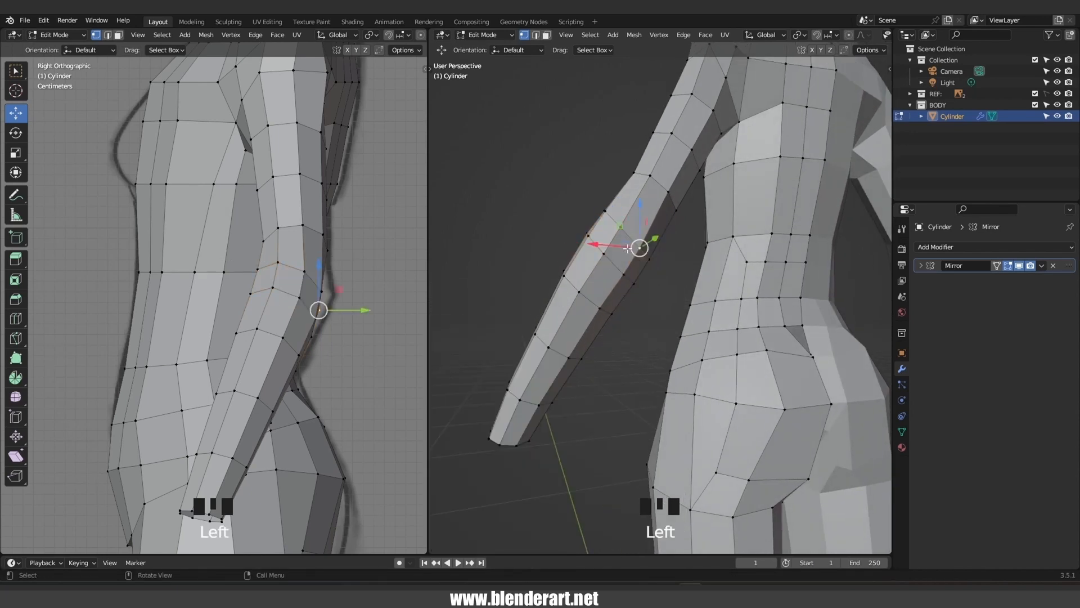
key(3)
shift+click(633, 260)
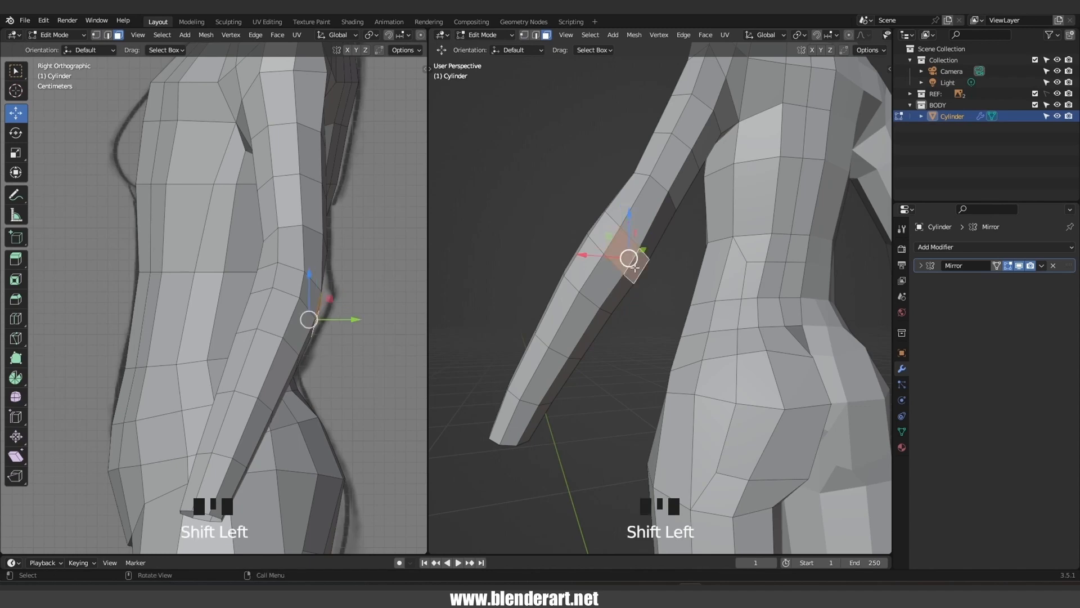
middle_drag(631, 259, 648, 304)
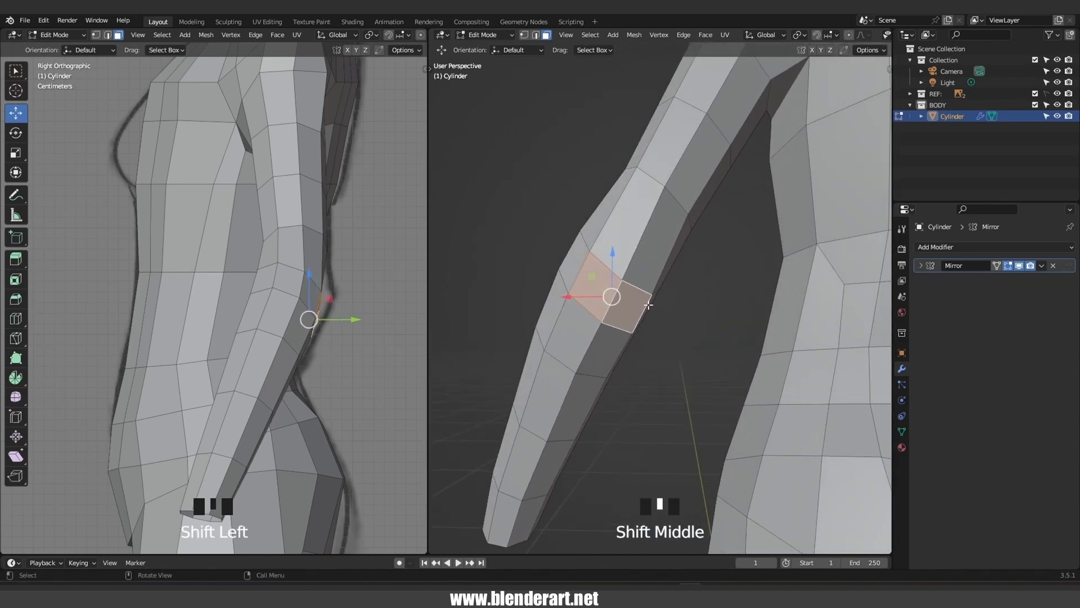
key(i)
click(690, 319)
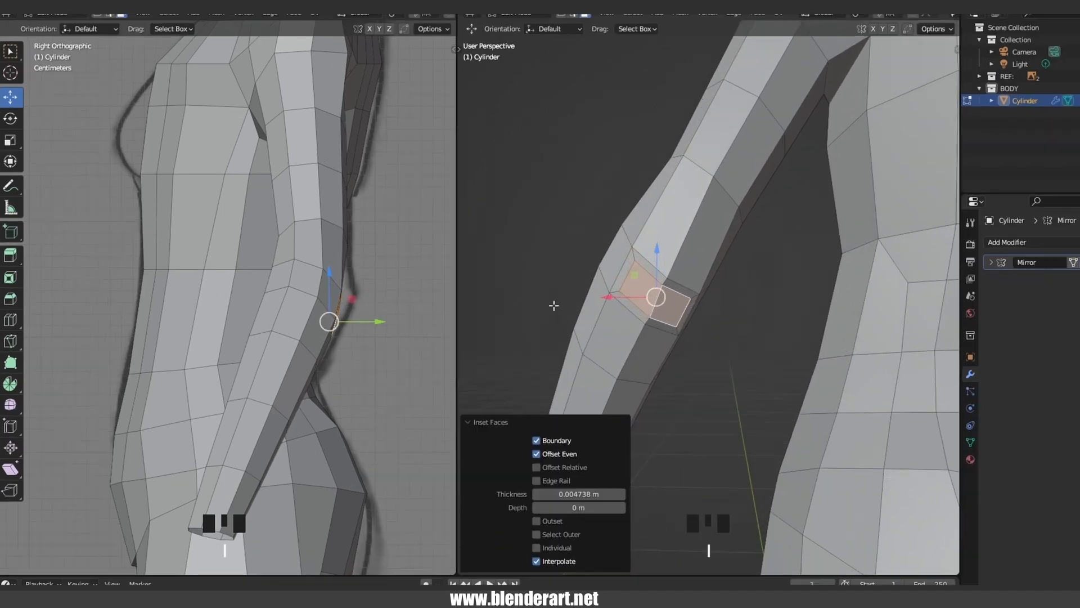
Move the inset elbow faces backward about 0.0058 m along Y and scale them to about 0.7
drag(361, 319, 366, 321)
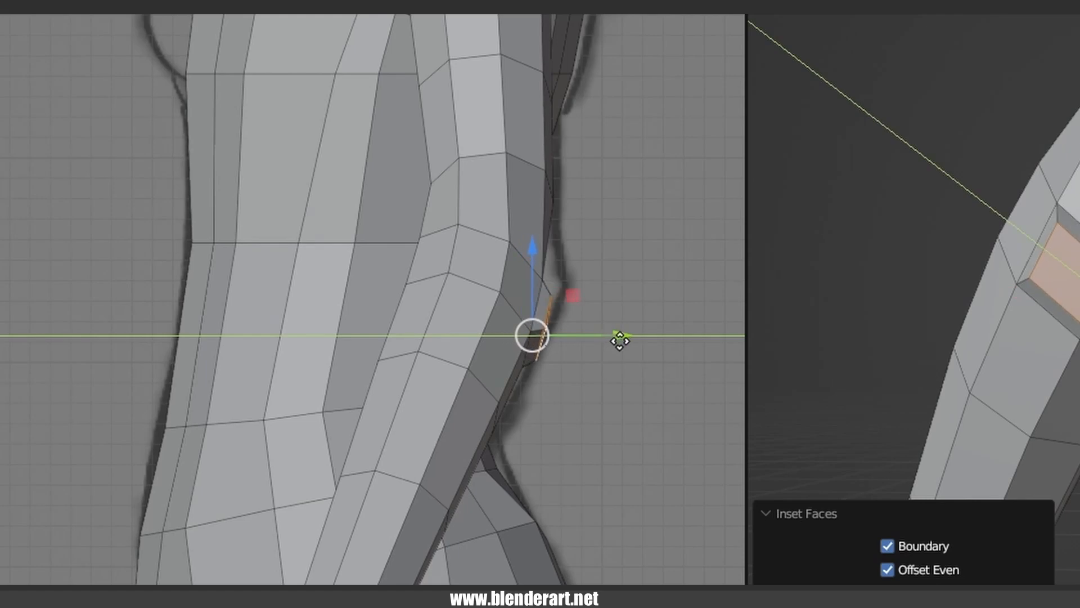
drag(619, 341, 620, 340)
key(s)
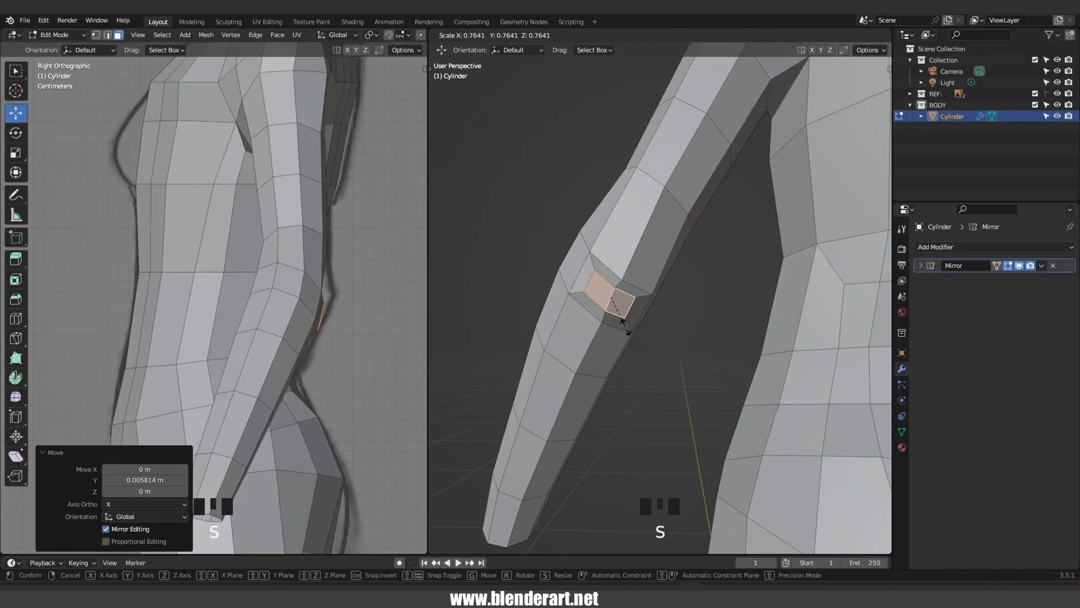
click(621, 305)
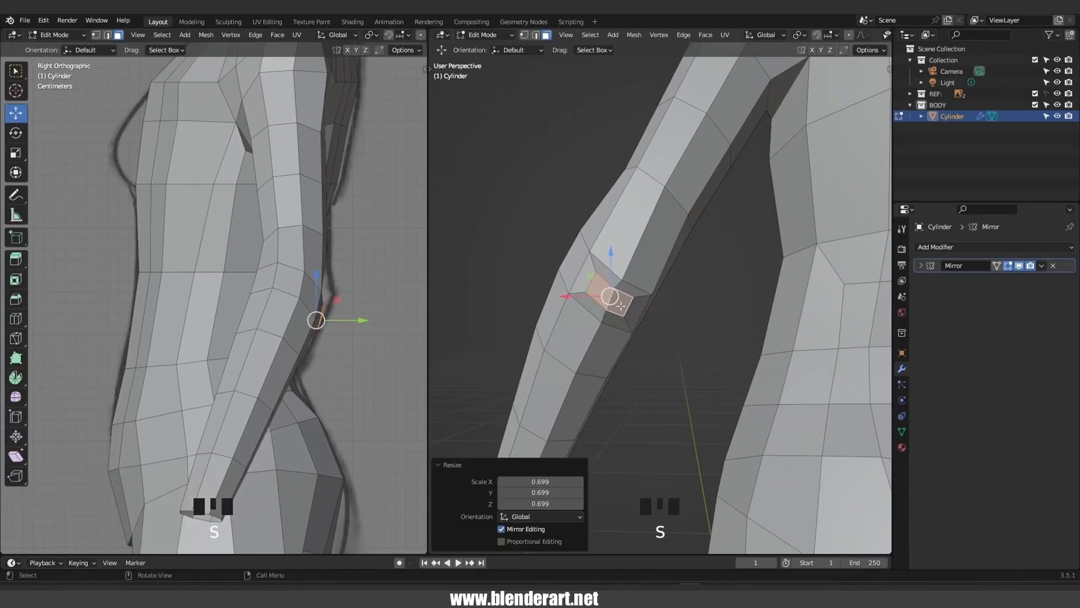
Shift the middle vertices above the elbow inset slightly upward to loosen the surrounding topology
key(1)
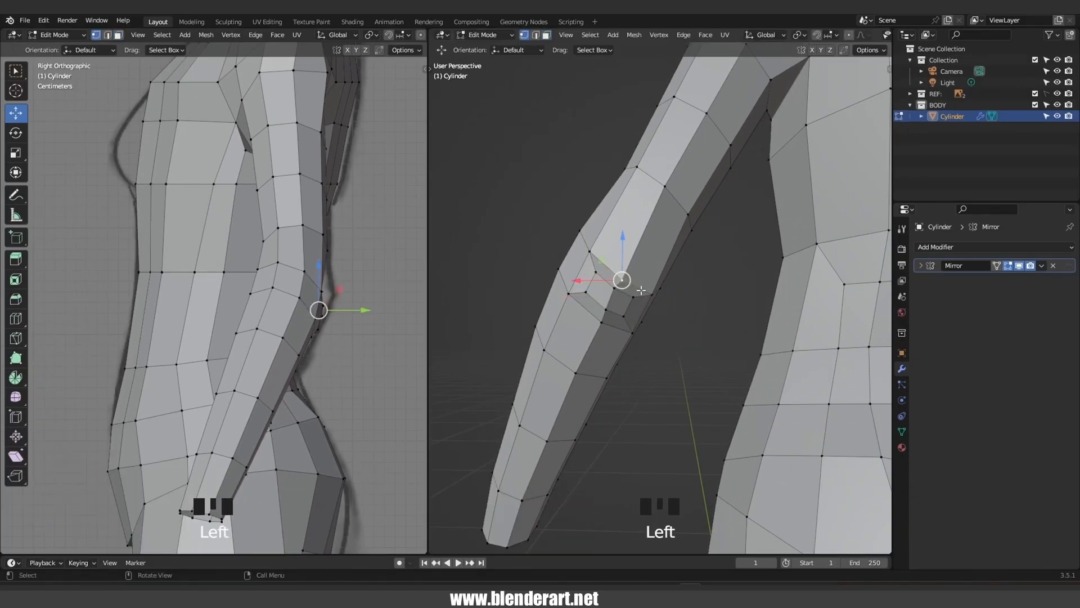
key(g)
click(643, 276)
click(616, 283)
key(g)
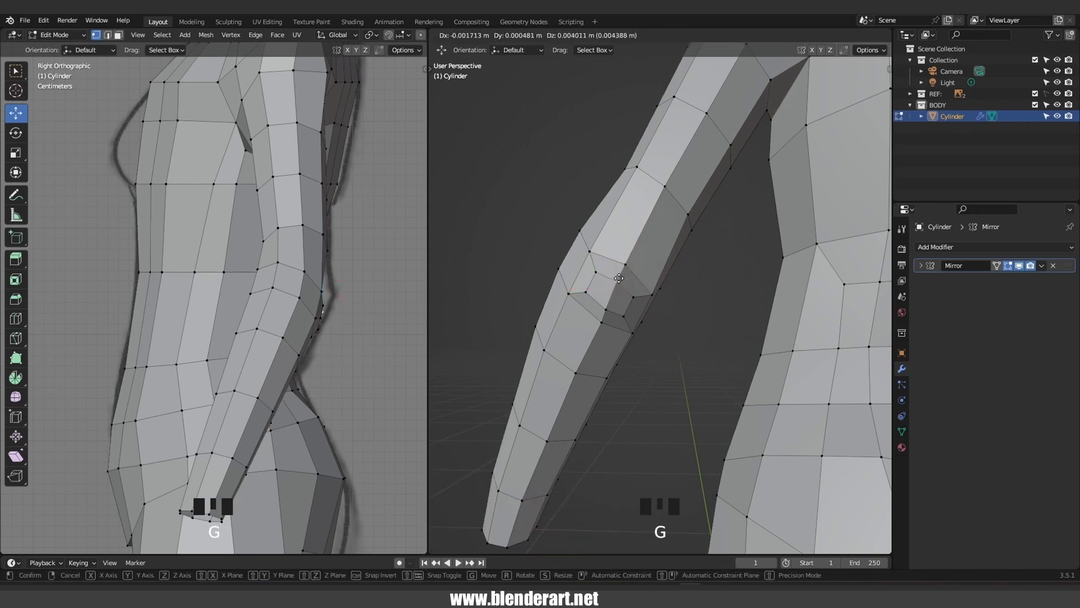
click(619, 278)
Reposition the outer vertices of the edge loop just above the elbow inset to round its outline
key(g)
click(606, 244)
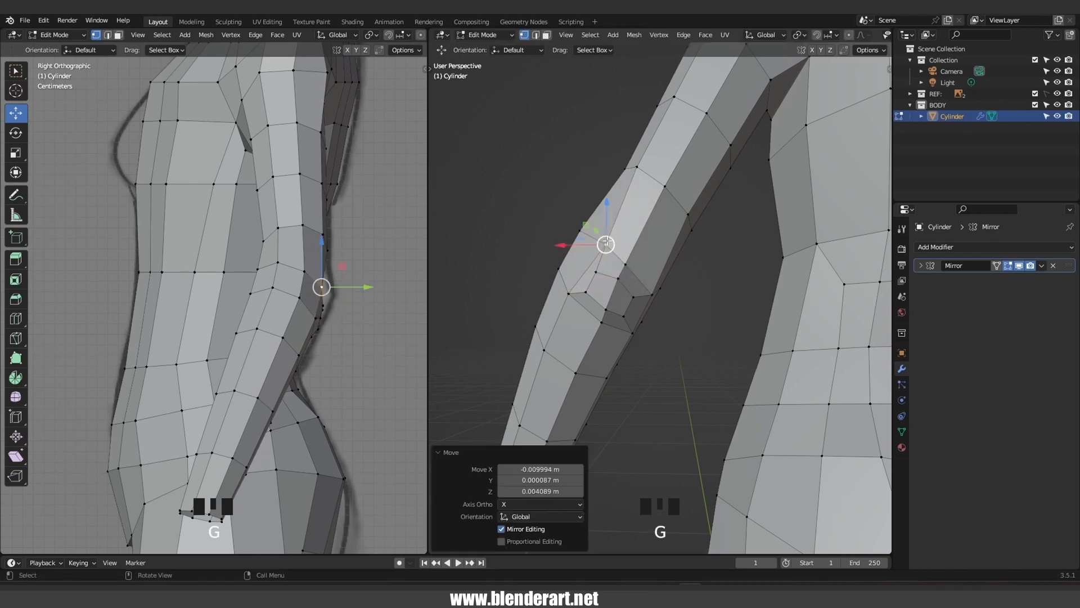
click(650, 287)
key(g)
click(640, 260)
click(603, 246)
key(g)
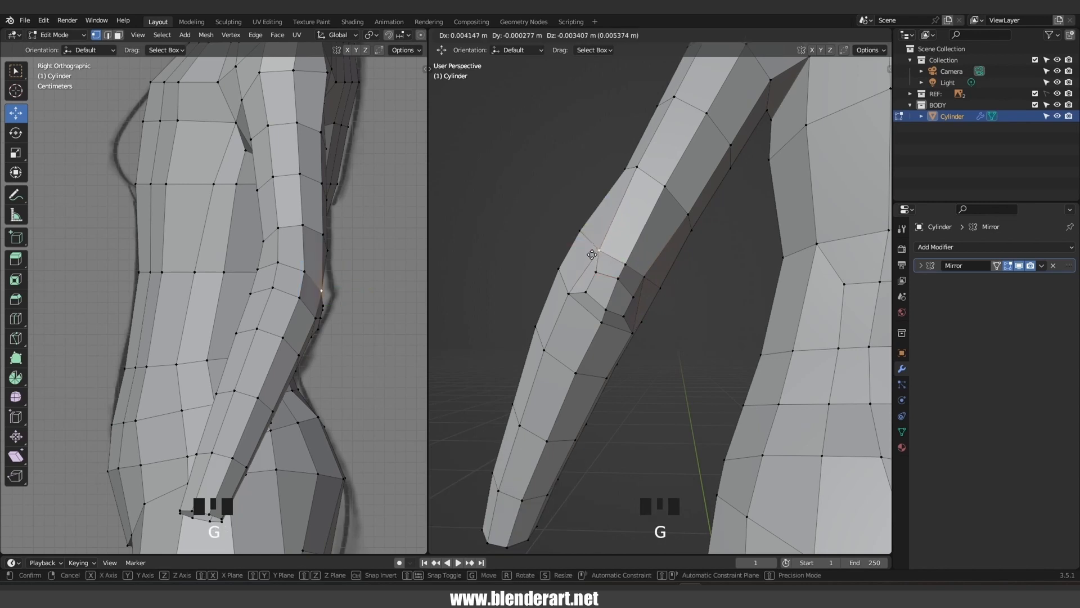
click(595, 252)
Adjust the vertices beside and below the elbow inset, lowering the outer one about 0.006 m
click(568, 299)
key(g)
click(564, 304)
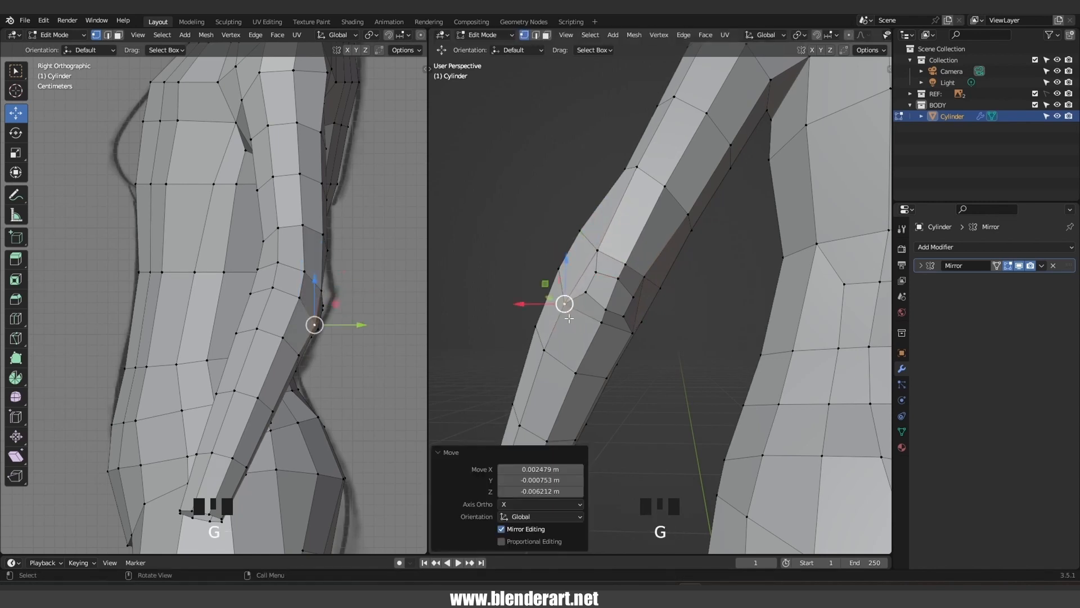
click(592, 336)
key(g)
click(585, 338)
middle_drag(585, 338, 716, 373)
click(580, 291)
key(g)
click(575, 295)
Lower the vertices of the loop above the front elbow crease by about 0.011 to 0.014 m
key(Tab)
scroll(744, 330, down, 2)
middle_drag(744, 330, 750, 352)
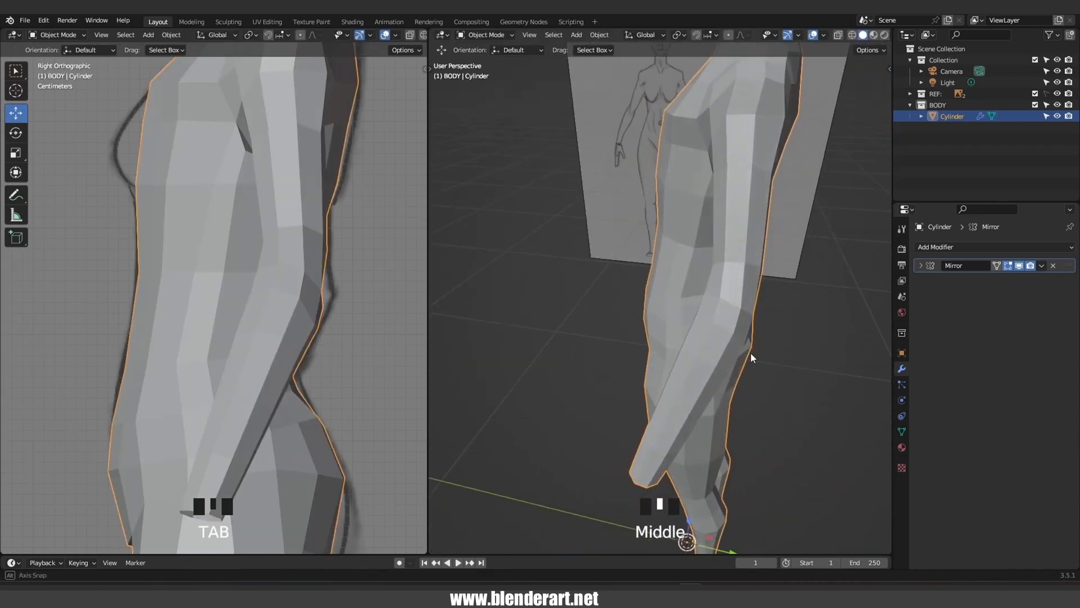
key(Tab)
scroll(730, 291, up, 2)
mouse_move(729, 291)
middle_down()
mouse_move(755, 295)
mouse_move(700, 270)
mouse_move(699, 252)
middle_up()
scroll(701, 270, up, 2)
key(g)
click(682, 270)
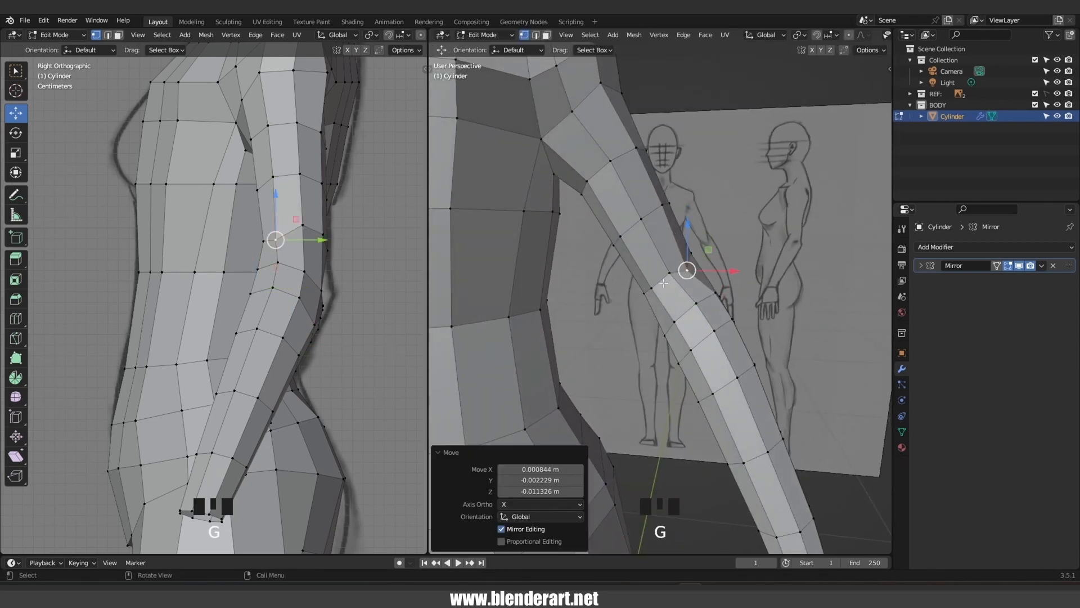
key(g)
click(660, 301)
key(g)
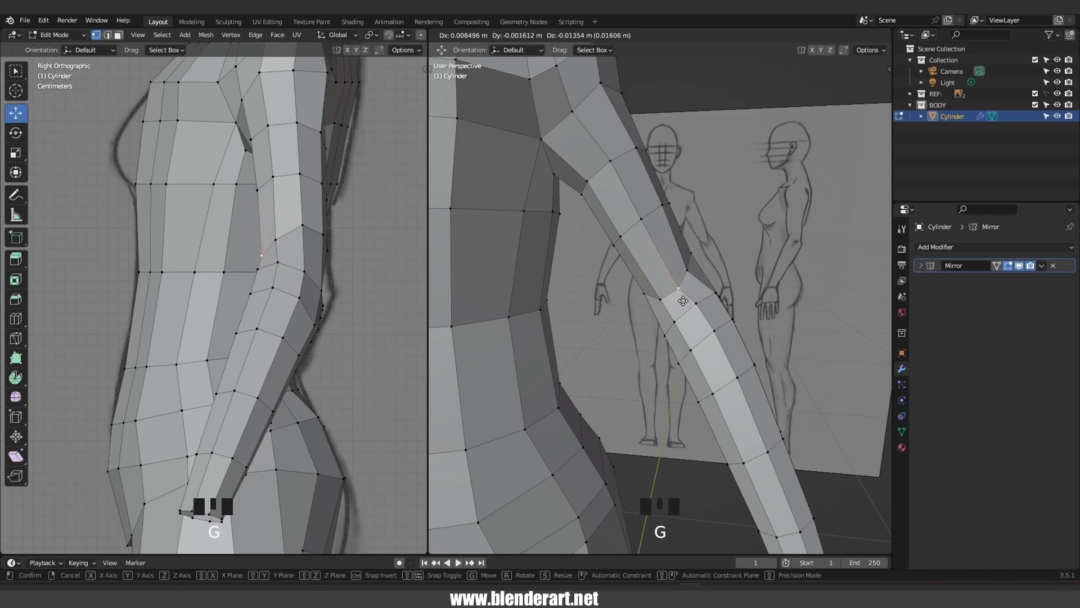
click(683, 301)
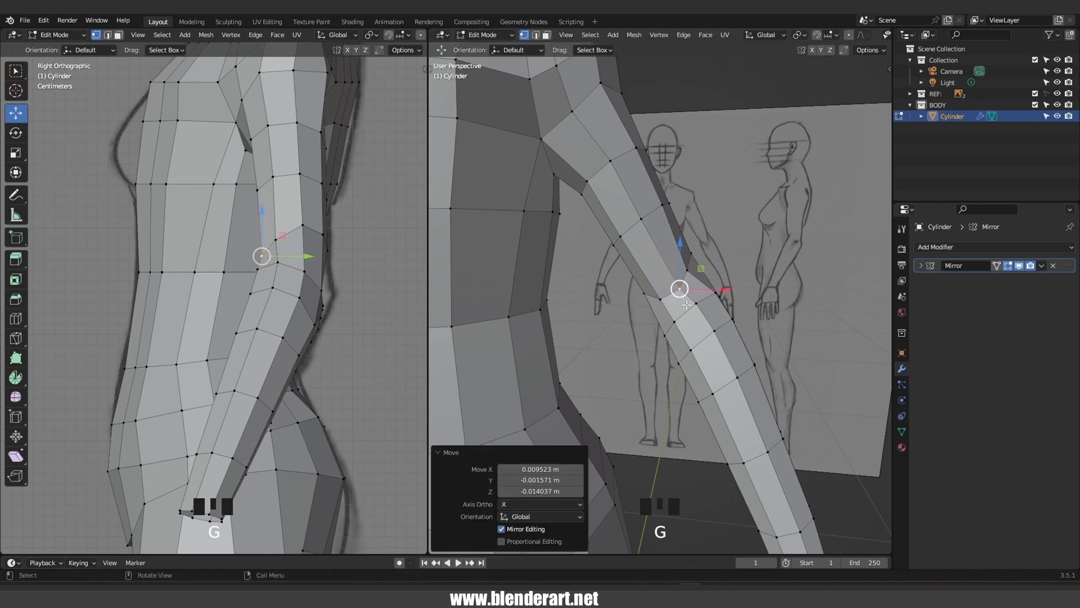
Reposition the vertices along the inner edge of the upper arm below the armpit
click(591, 186)
key(g)
click(587, 197)
click(618, 237)
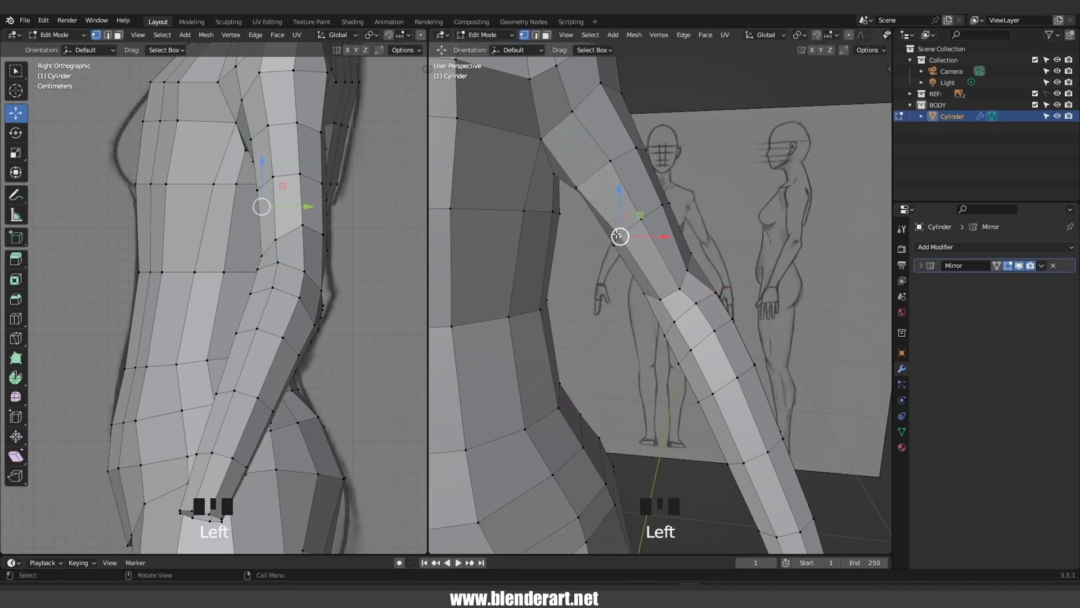
key(g)
click(602, 230)
click(586, 199)
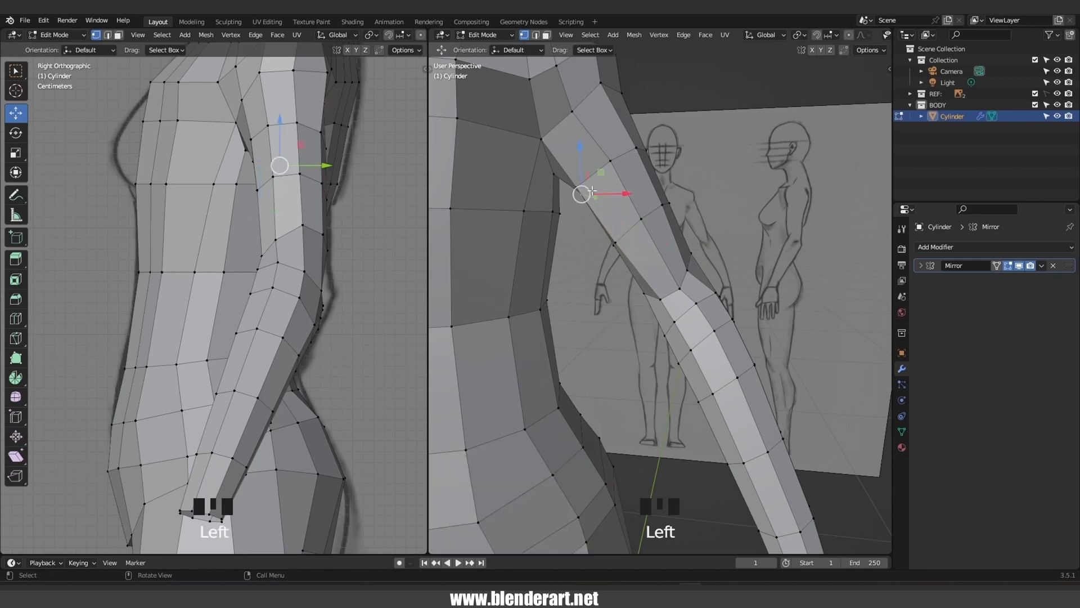
key(g)
right_click(593, 186)
key(g)
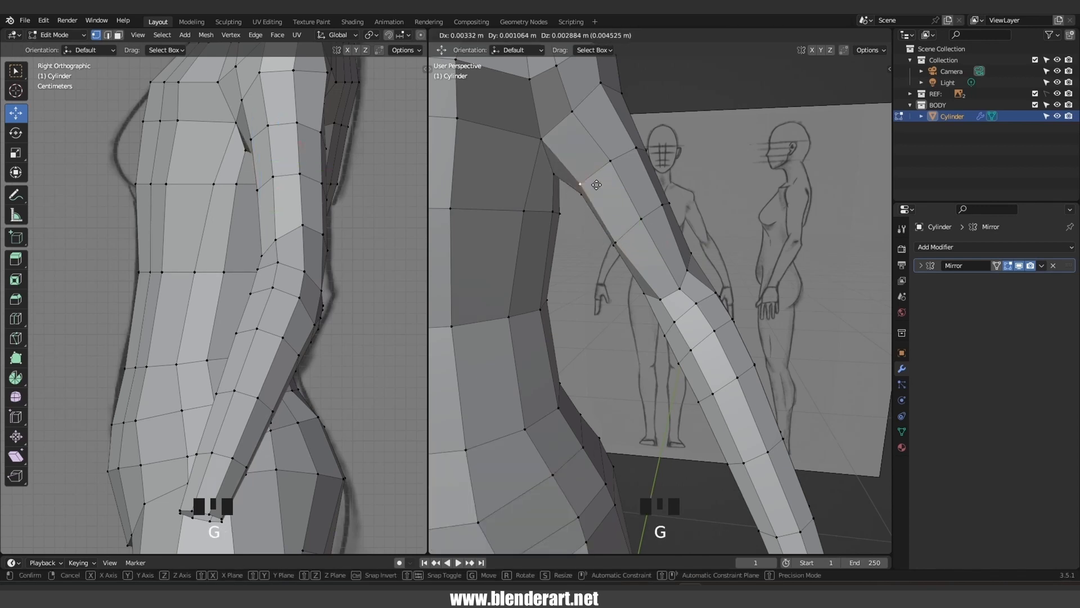
click(583, 179)
Move the front armpit vertex and the neighbouring front shoulder vertex slightly to smooth the arm's junction
key(g)
click(558, 130)
click(578, 116)
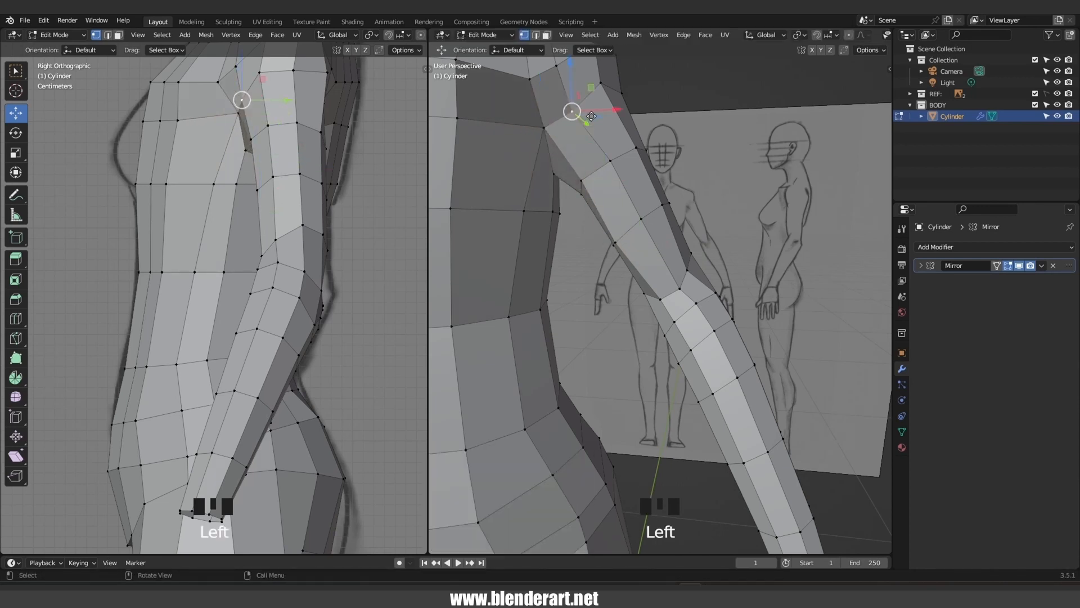
key(g)
click(581, 110)
Even out the first upper-arm loop below the armpit by nudging its front and inner vertices
click(606, 168)
key(g)
click(604, 171)
click(589, 186)
key(g)
click(588, 188)
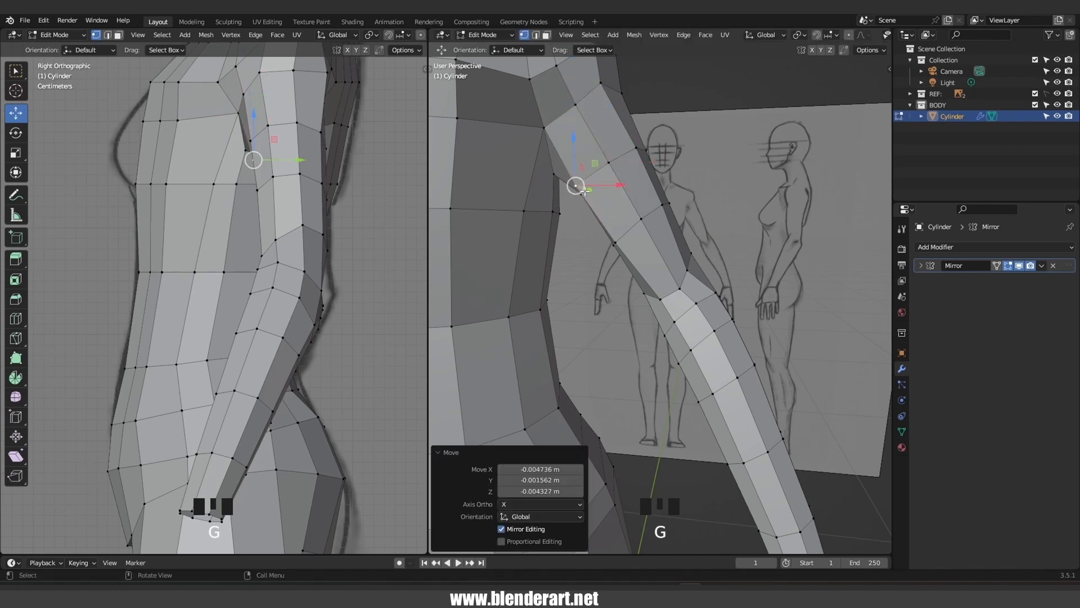
Lower the front and inner vertices around the elbow bend slightly to follow the arm's contour
scroll(588, 188, down, 5)
middle_drag(588, 187, 780, 321)
key(Tab)
key(Tab)
click(698, 315)
key(g)
click(703, 325)
scroll(698, 327, up, 2)
click(688, 333)
key(g)
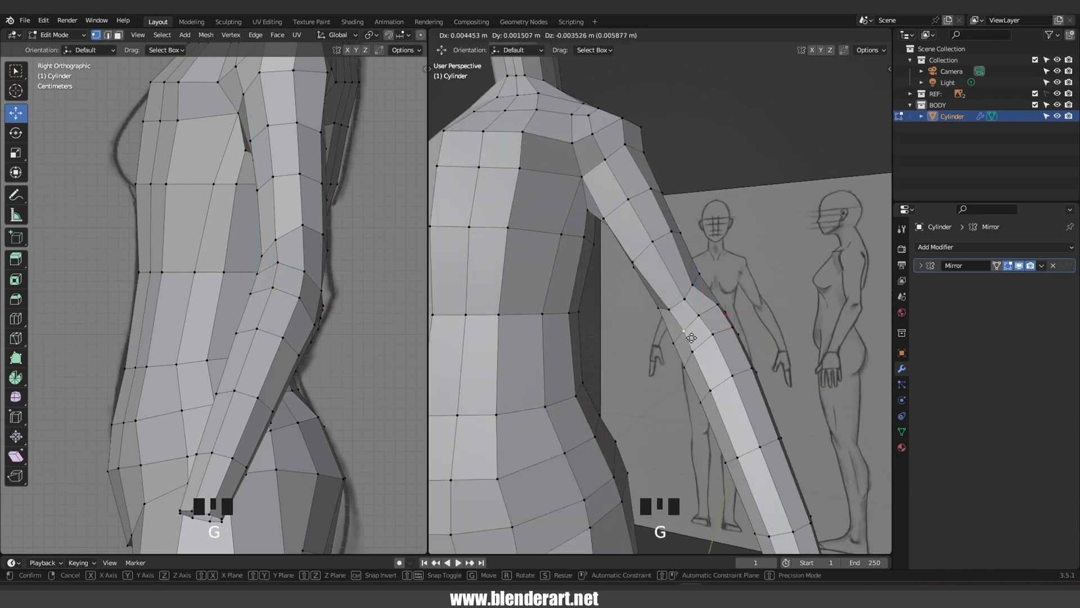
click(690, 338)
Shift the inner vertices of the front elbow crease slightly downward and toward the forearm
click(687, 304)
key(g)
click(689, 309)
click(670, 312)
key(g)
click(675, 319)
Nudge the central and outer front elbow vertices downward to even the spacing of the crease loops
click(697, 290)
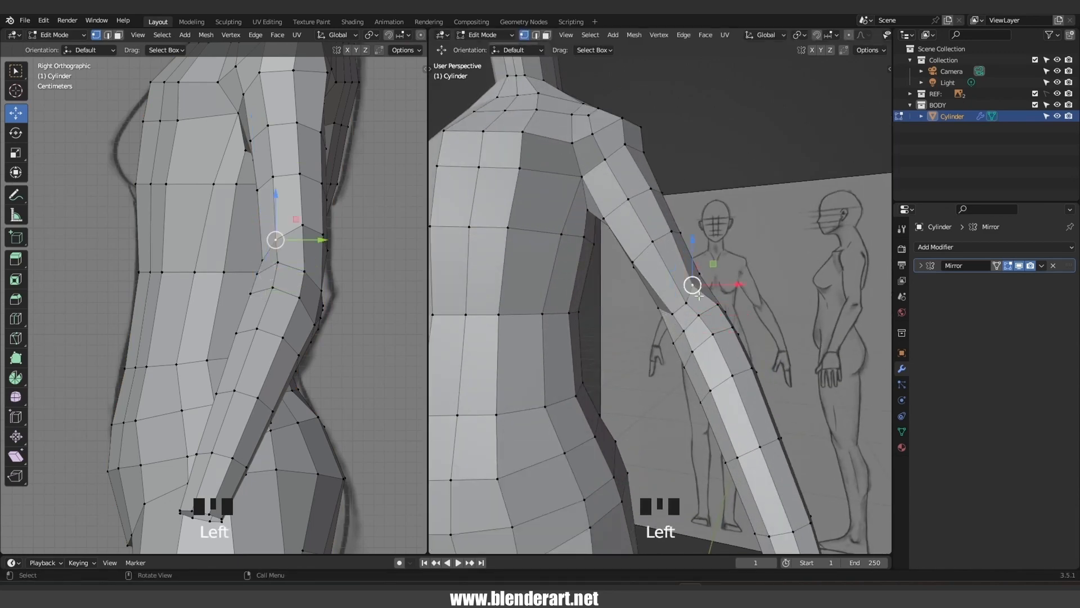
key(g)
click(707, 304)
click(702, 315)
key(g)
click(703, 318)
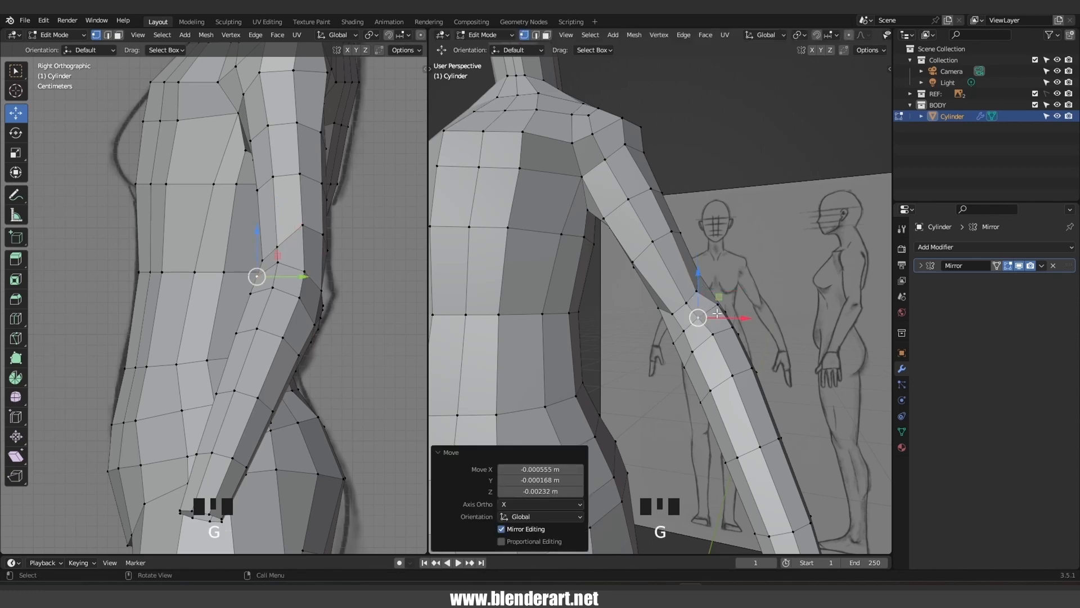
click(718, 316)
key(g)
click(713, 321)
Select the two inset faces at the back of the elbow and enable proportional editing
key(Tab)
middle_drag(713, 321, 667, 337)
key(Tab)
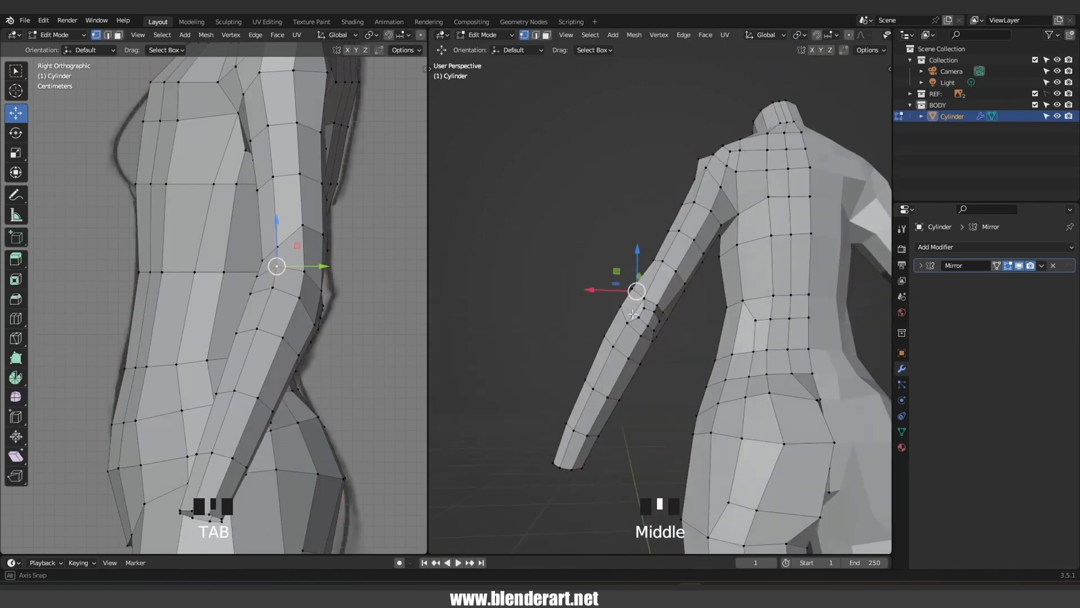
scroll(634, 319, up, 3)
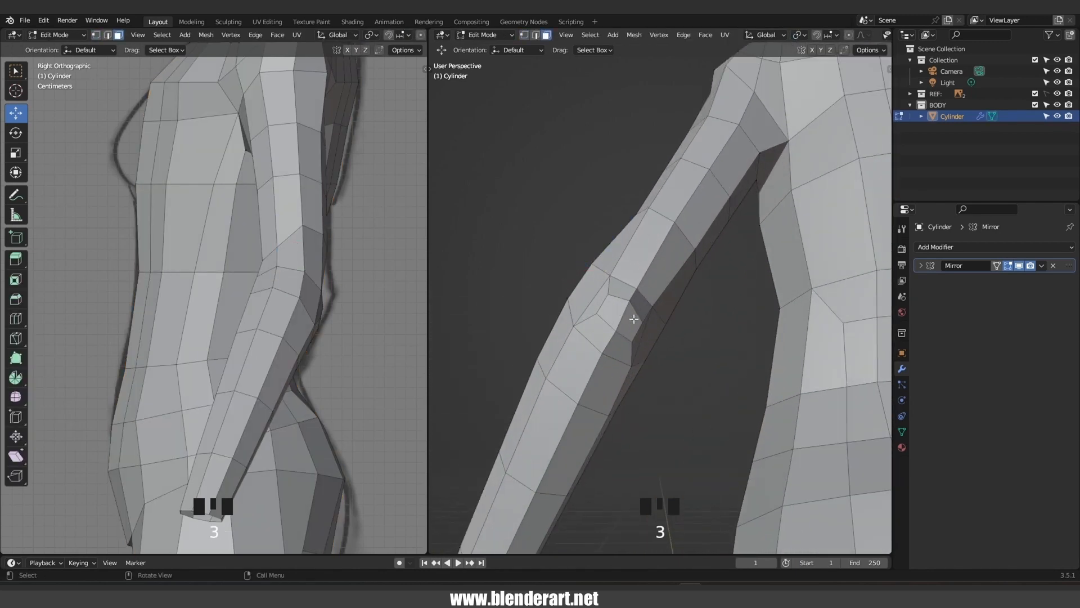
shift+click(621, 315)
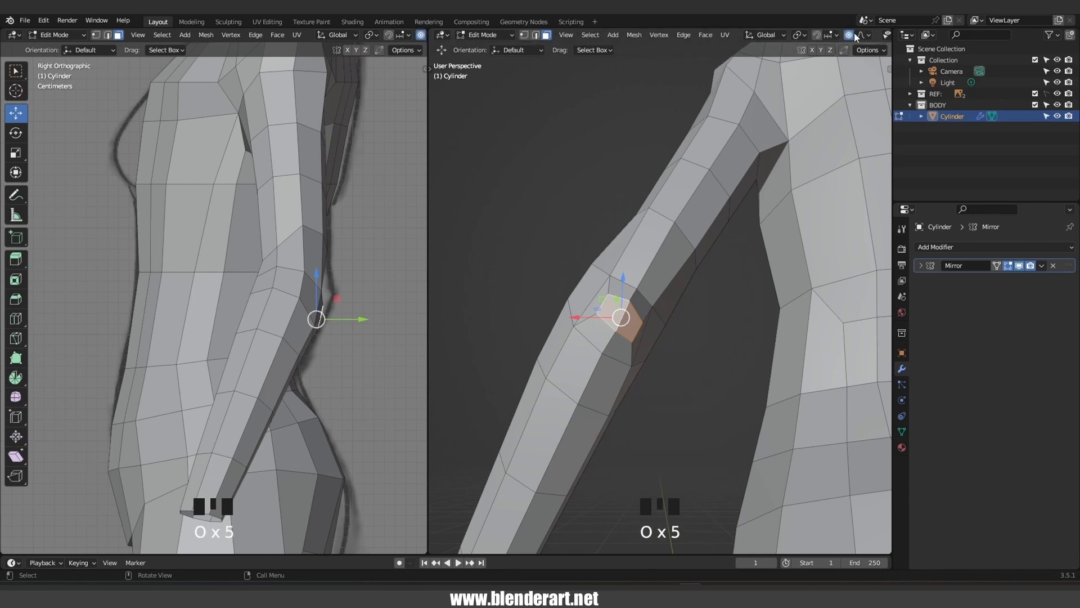
scroll(786, 35, down, 4)
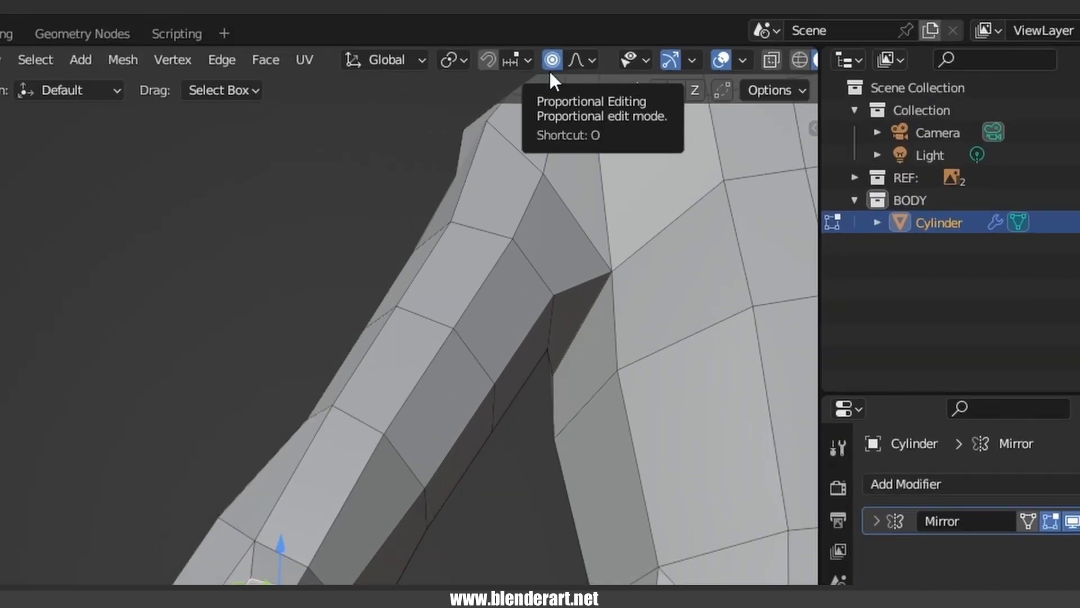
scroll(628, 347, down, 8)
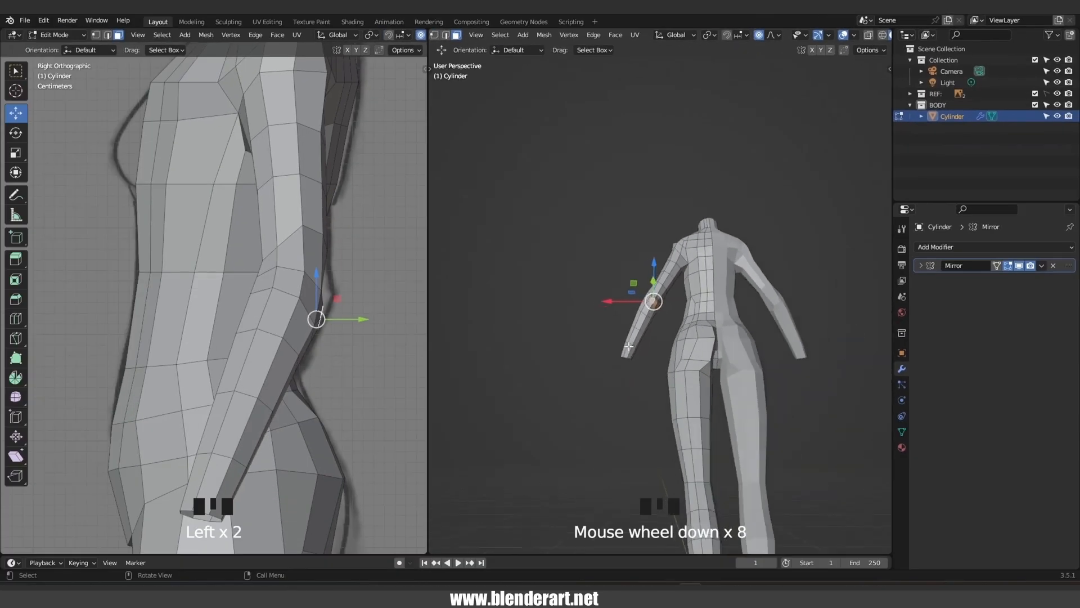
key(g)
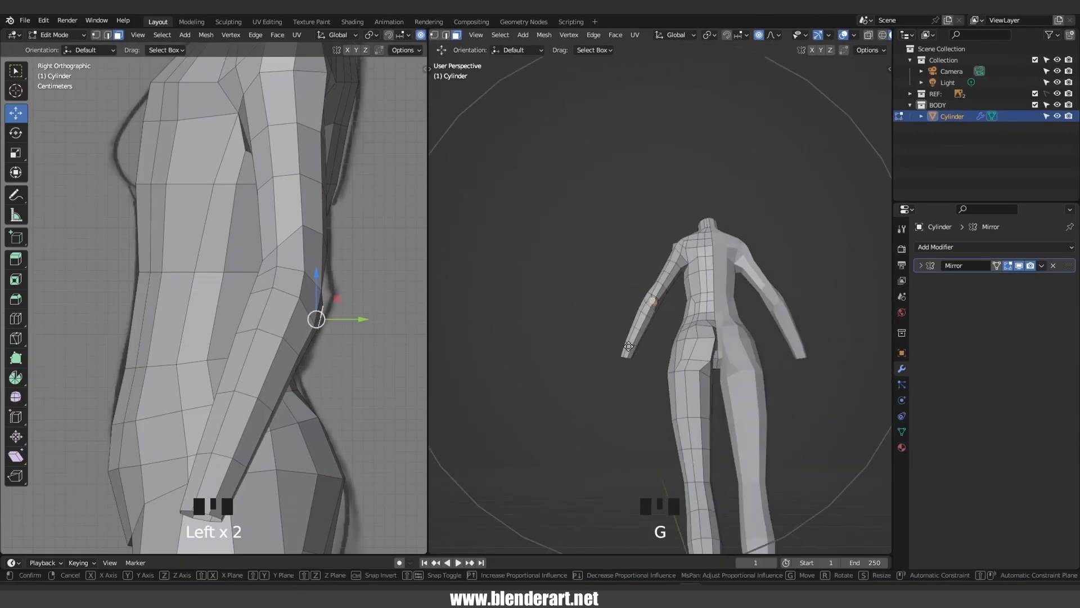
key(Escape)
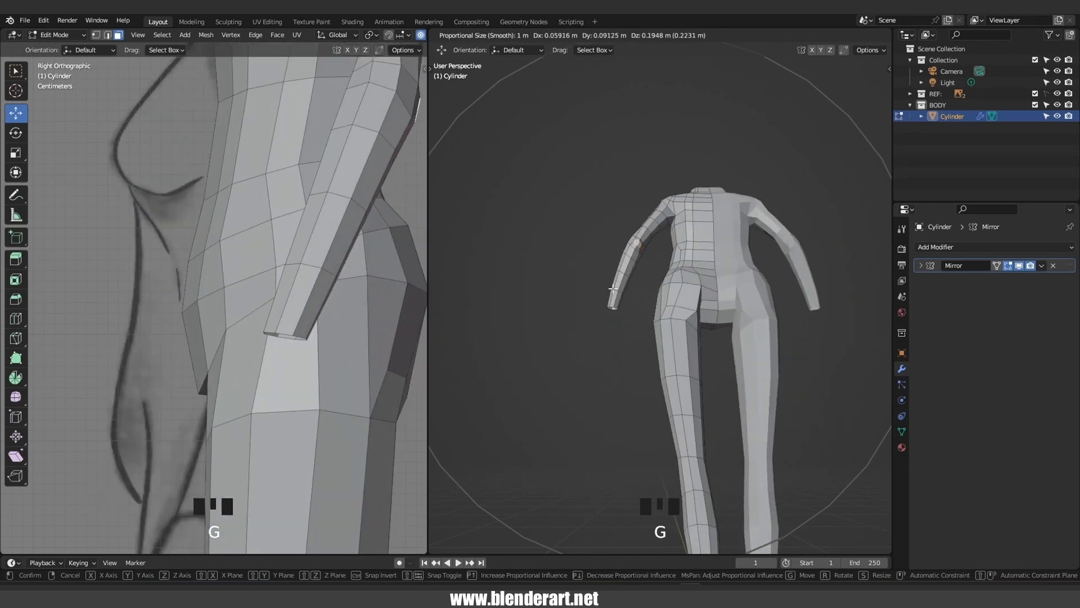
key(g)
scroll(623, 301, up, 5)
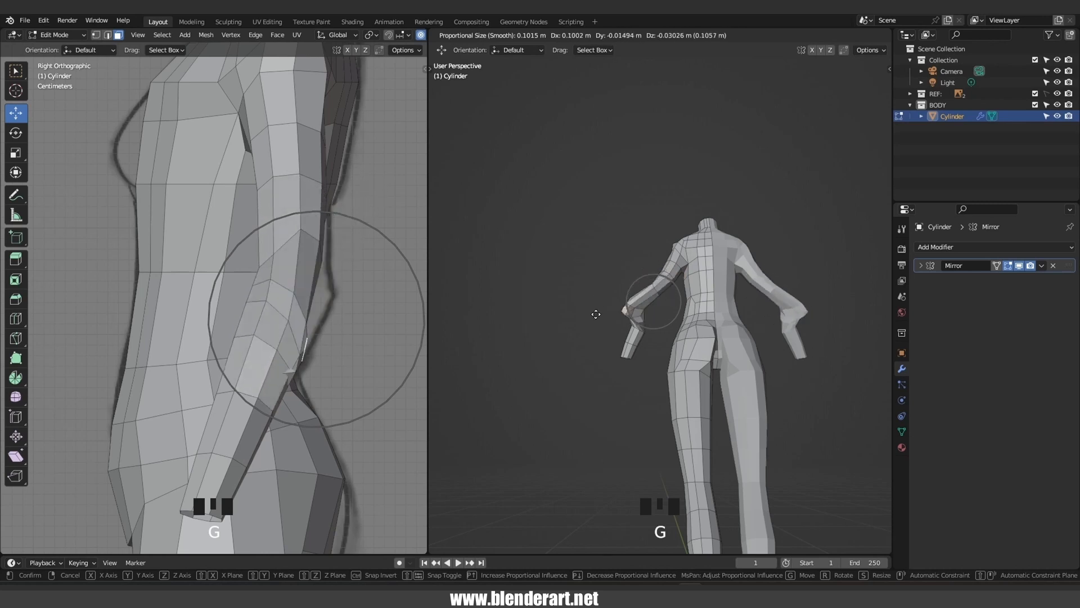
key(Escape)
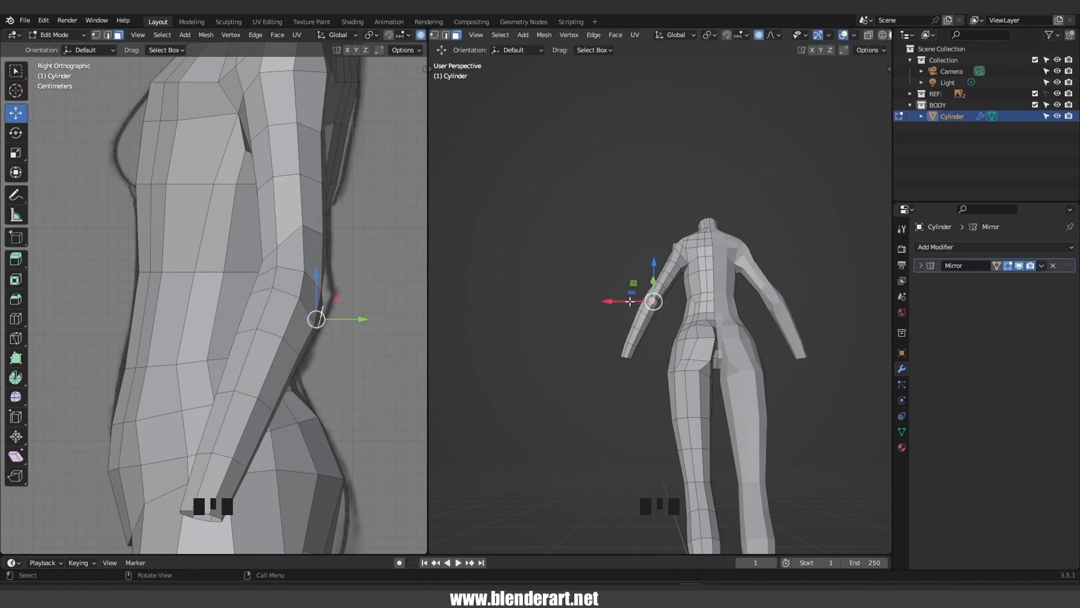
key(g)
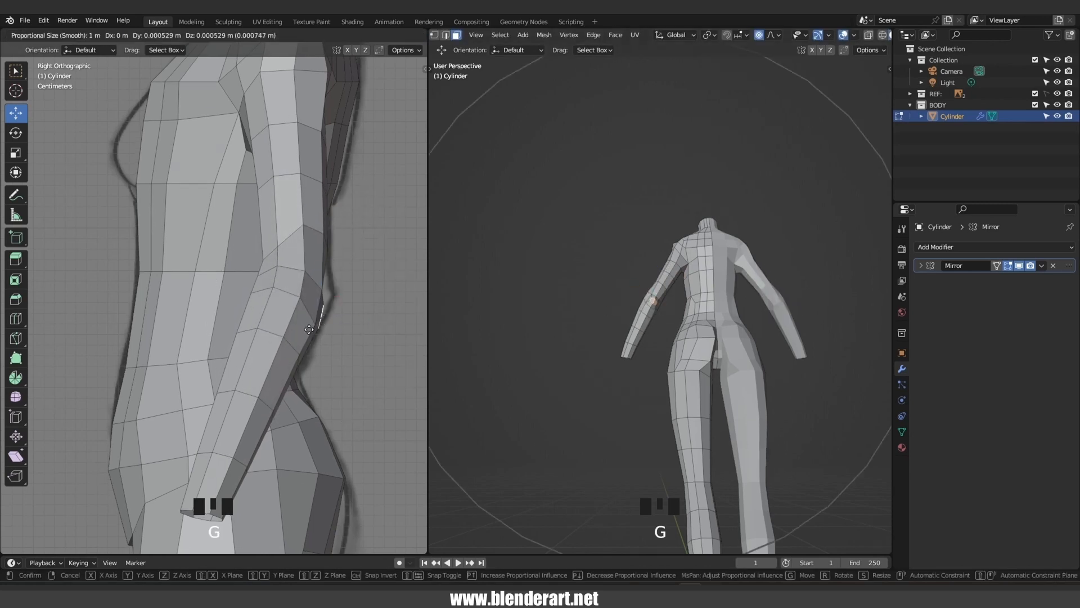
scroll(313, 324, up, 20)
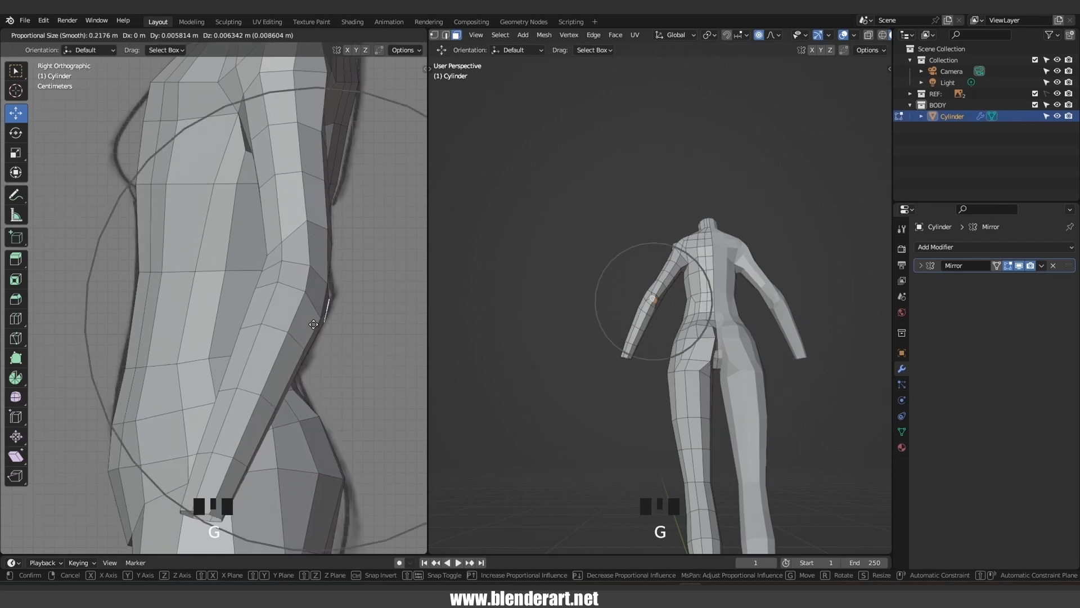
right_click(313, 324)
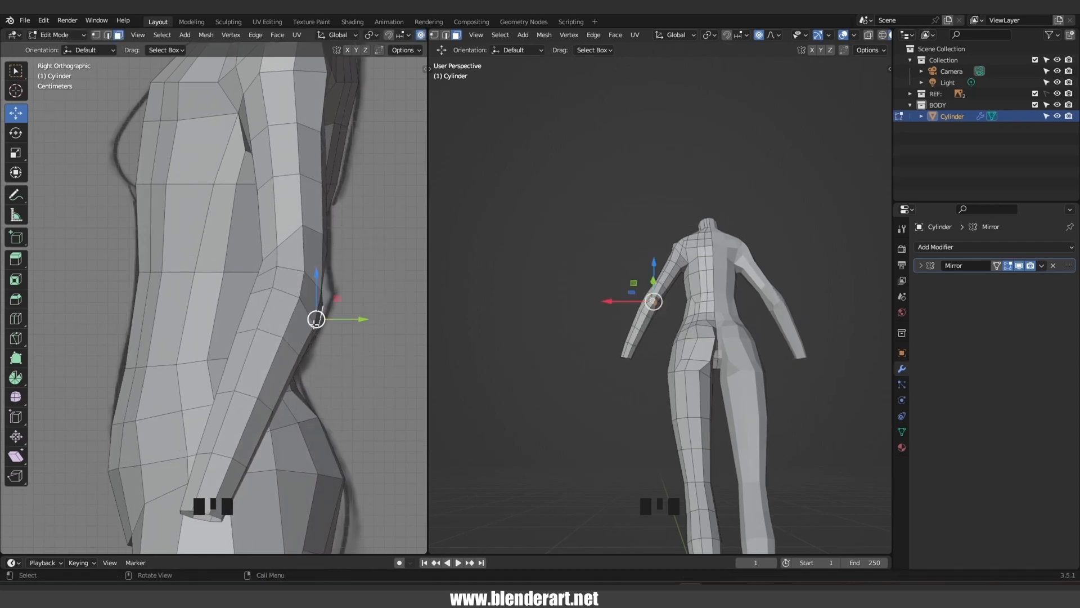
Shrink the proportional editing radius to about 0.039 m
key(g)
scroll(319, 319, up, 3)
scroll(319, 320, up, 20)
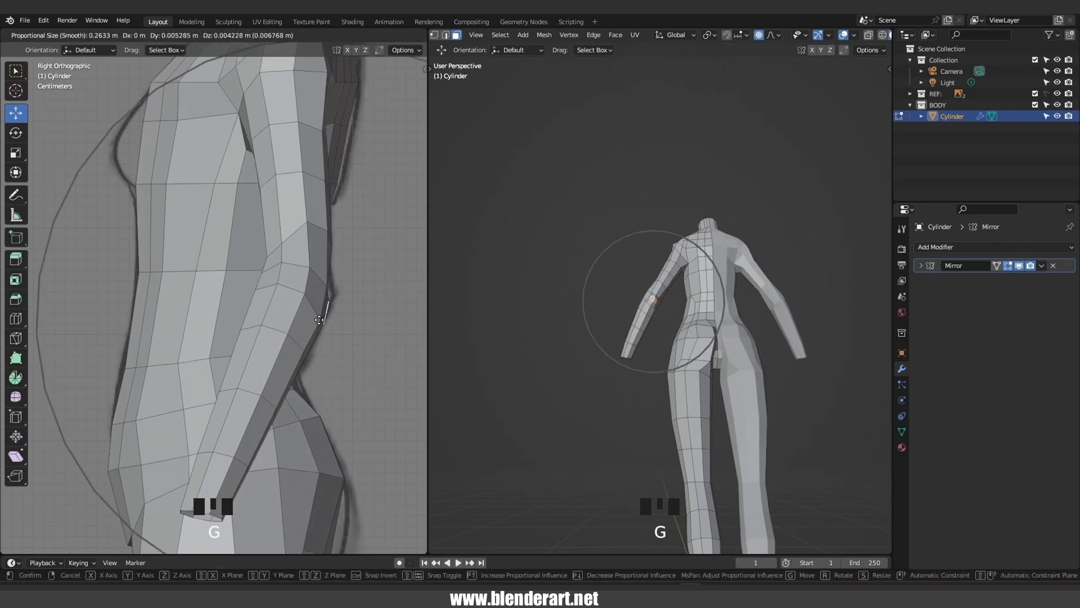
right_click(319, 320)
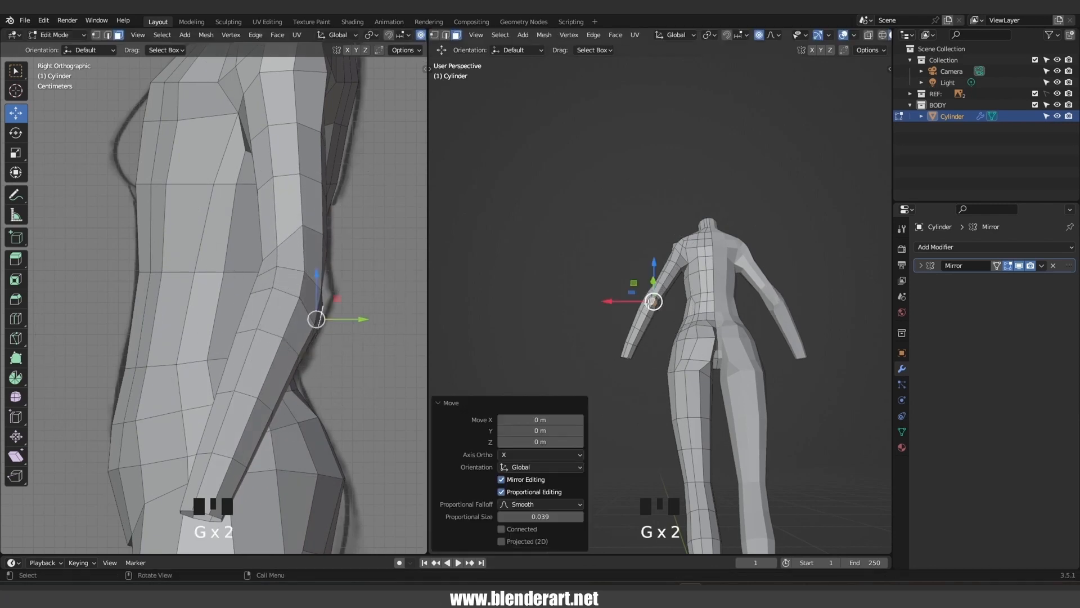
Move the back elbow face about 0.010 m in Y and 0.015 m in Z, with a proportional size of 0.076 m
click(649, 303)
key(g)
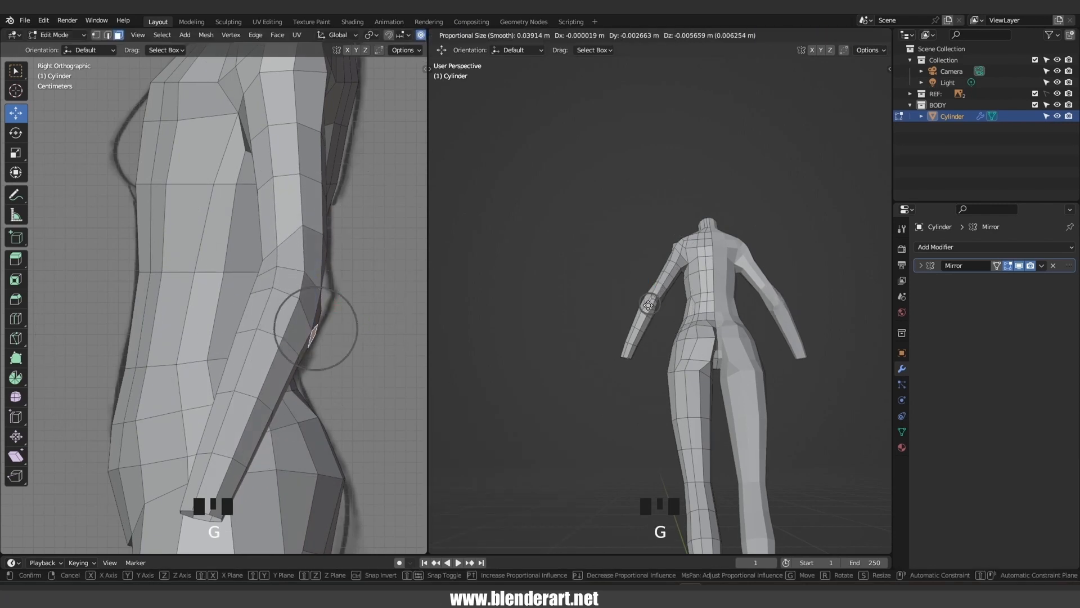
click(650, 304)
key(g)
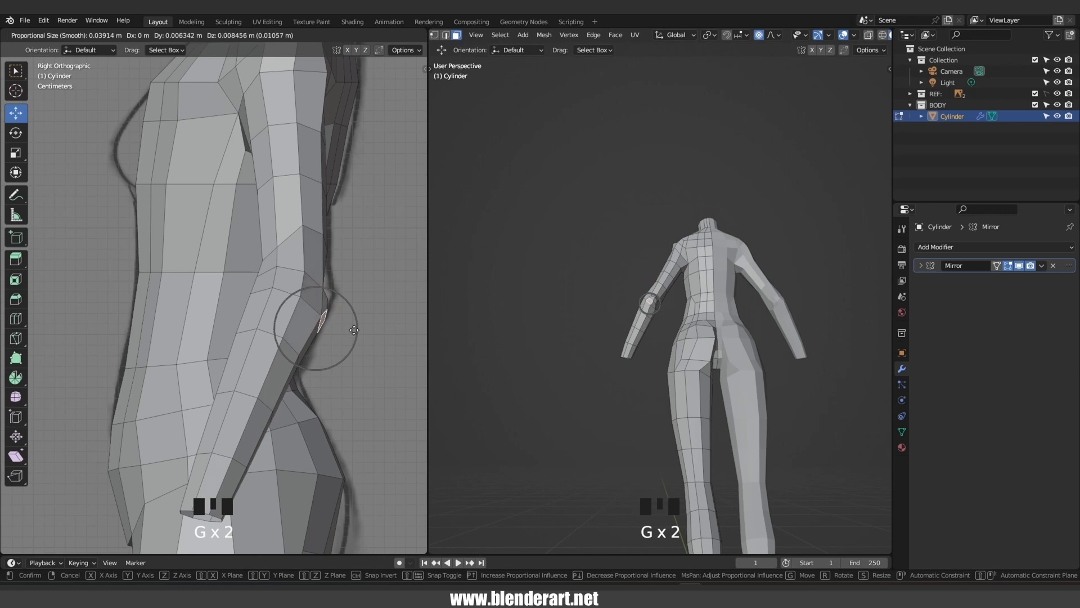
scroll(354, 330, down, 7)
click(350, 321)
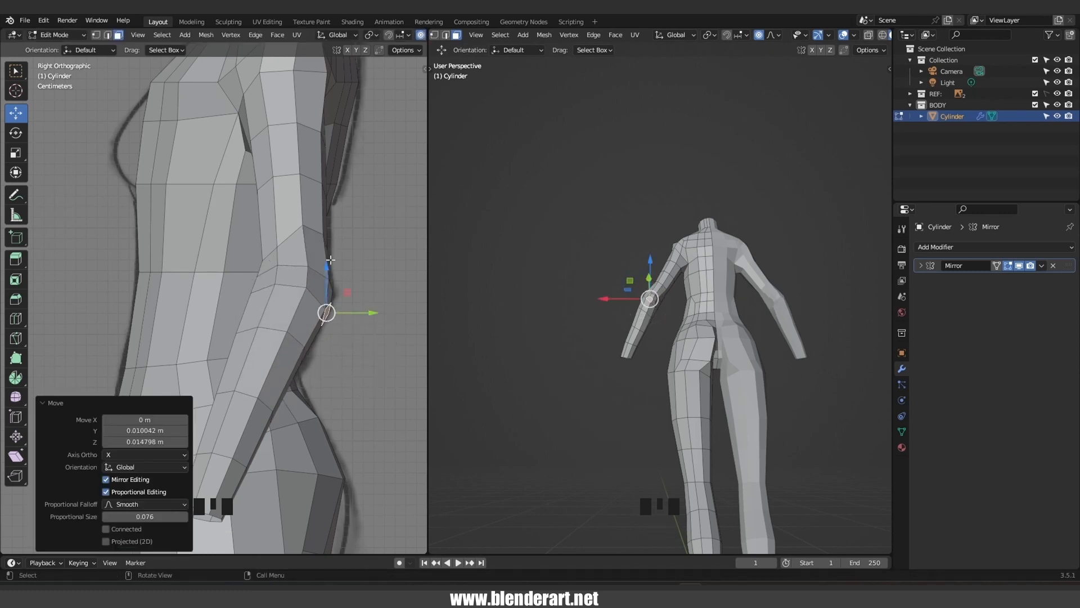
Nudge the face just above the elbow and the face at the elbow tip to follow the side reference outline
click(316, 245)
key(g)
click(318, 241)
click(331, 297)
key(g)
click(330, 296)
Shift the front face below the elbow crease about 0.004 m backward and nudge the front face of the lower forearm
click(256, 294)
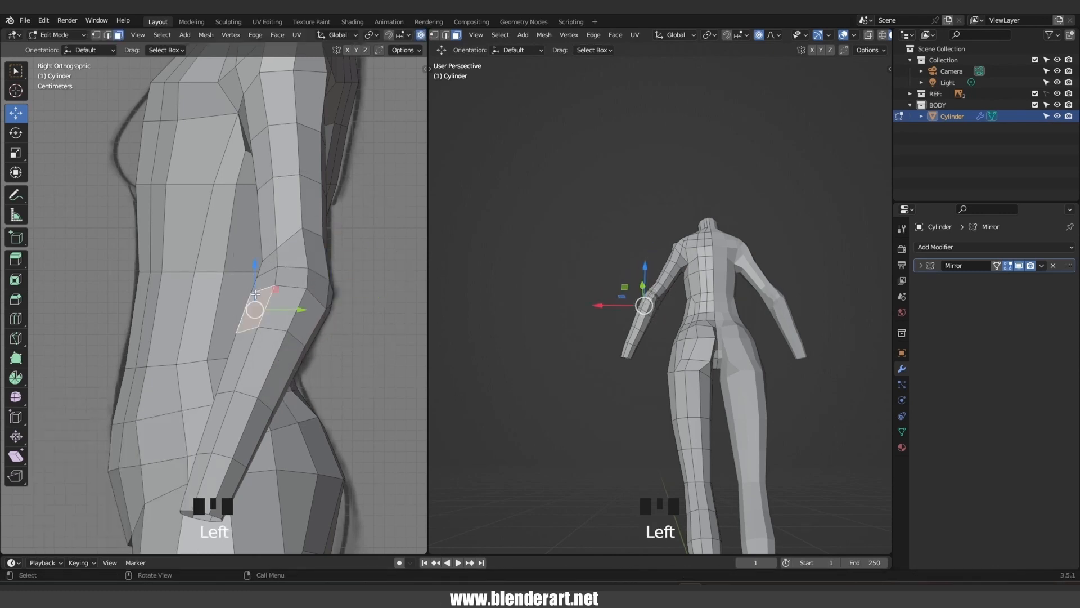
key(g)
click(260, 298)
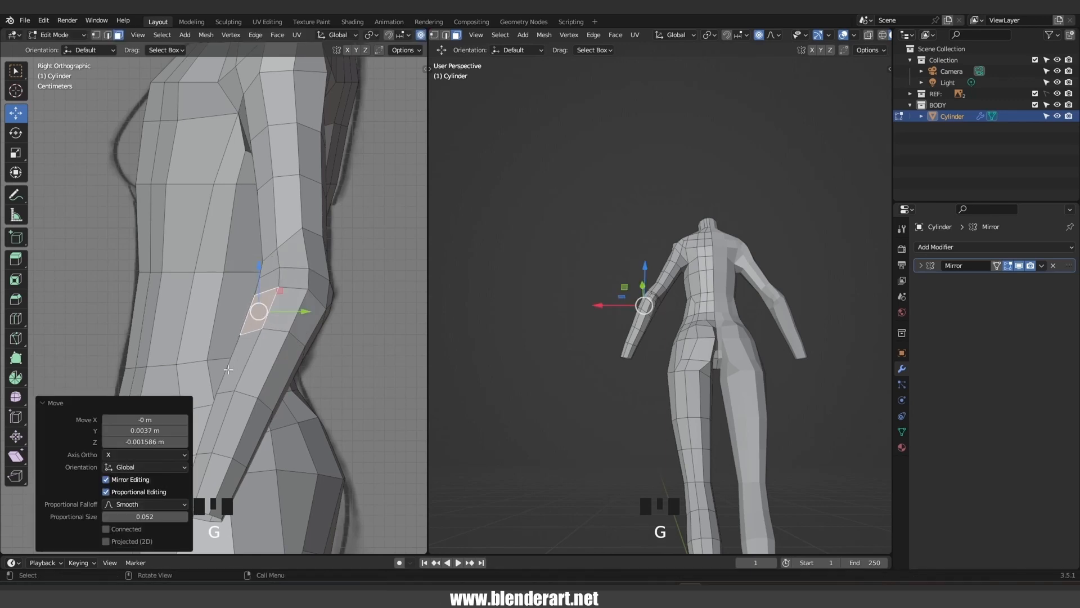
click(220, 420)
key(g)
click(225, 427)
Reposition the front face just below the elbow crease slightly downward in the perspective view
middle_drag(669, 318, 689, 309)
scroll(689, 308, up, 3)
click(690, 318)
scroll(691, 318, up, 2)
key(g)
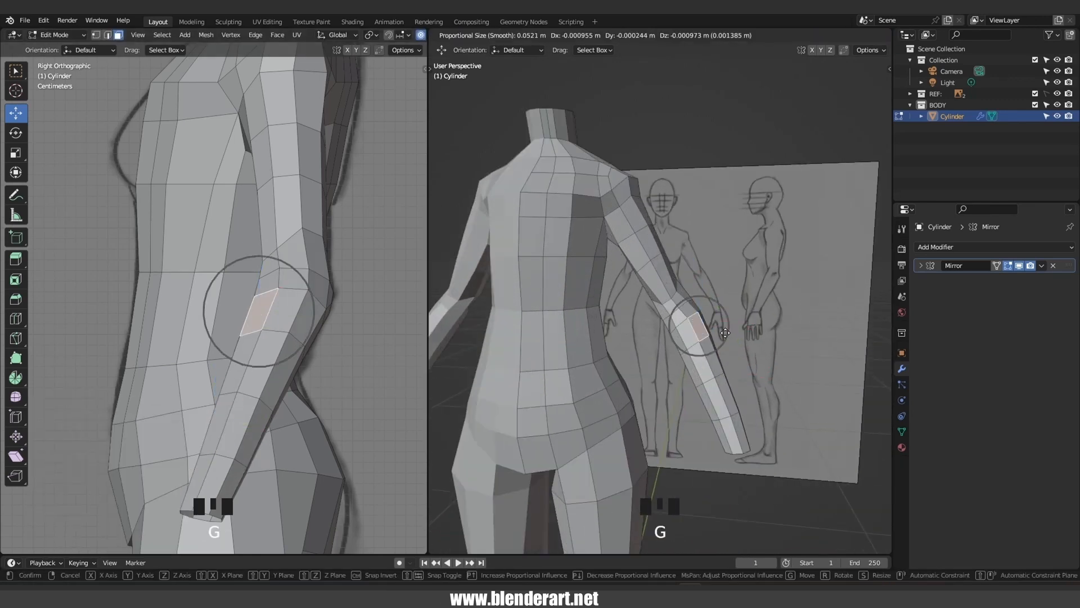
click(721, 338)
Adjust the front faces of the lower, wrist and upper forearm to smooth the arm's contour
click(724, 389)
key(g)
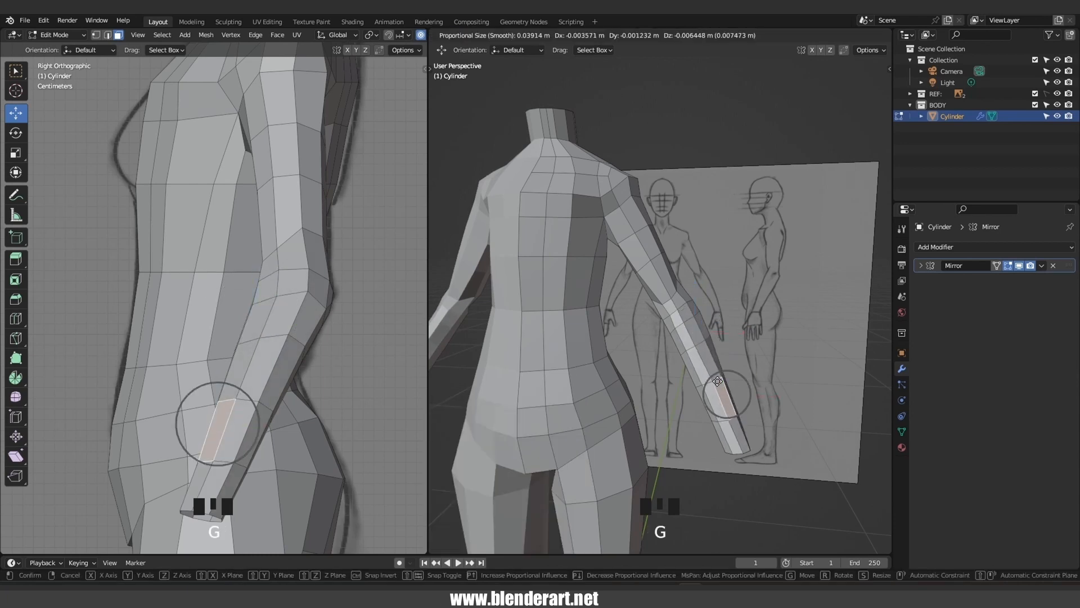
click(724, 397)
click(736, 422)
key(g)
click(735, 417)
click(710, 367)
key(g)
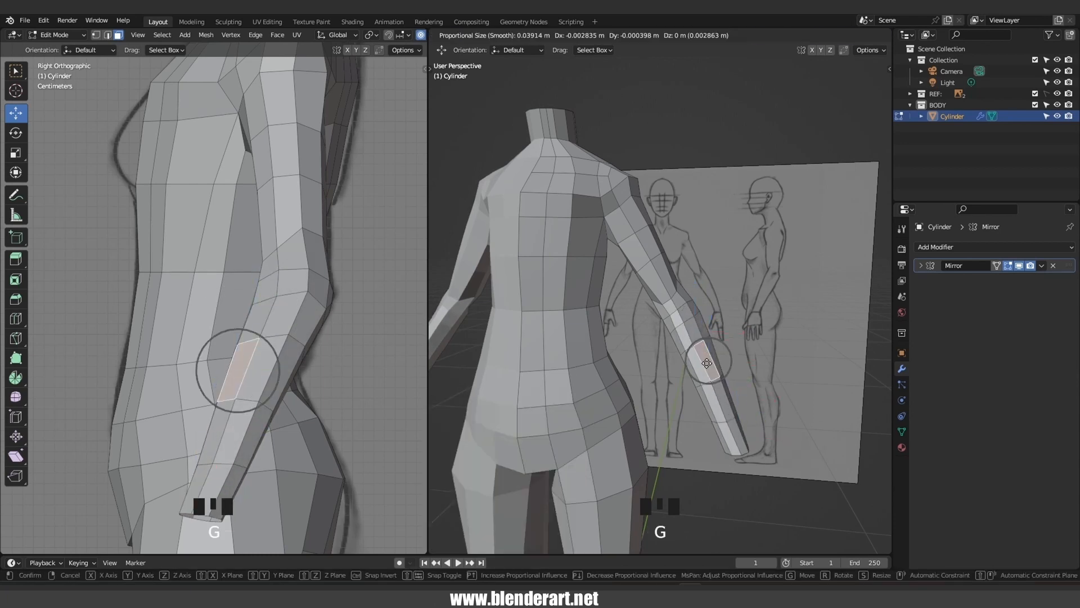
click(706, 367)
Nudge the face just below the elbow slightly, seen from the side of the arm
middle_drag(701, 360, 668, 336)
click(665, 314)
key(g)
click(667, 316)
Try to reposition the neighboring forearm face below the elbow
click(656, 336)
key(g)
click(657, 335)
key(ctrl+z)
Examine the arm's shape in Object Mode and the faces running along the arm in Edit Mode
key(Tab)
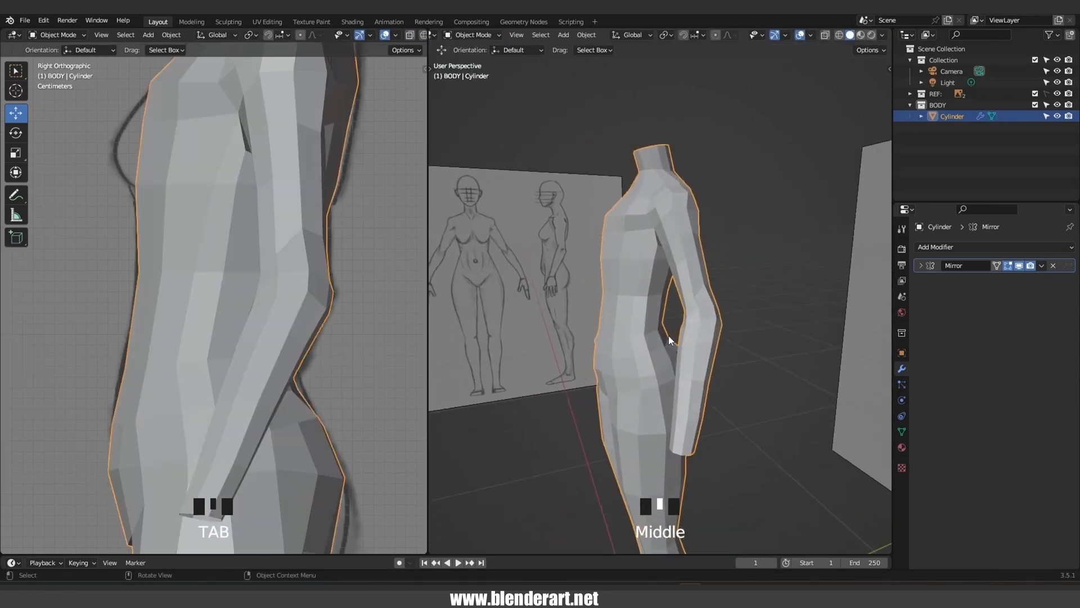
key(KP_3)
scroll(691, 360, up, 4)
scroll(691, 360, down, 4)
middle_drag(745, 383, 704, 374)
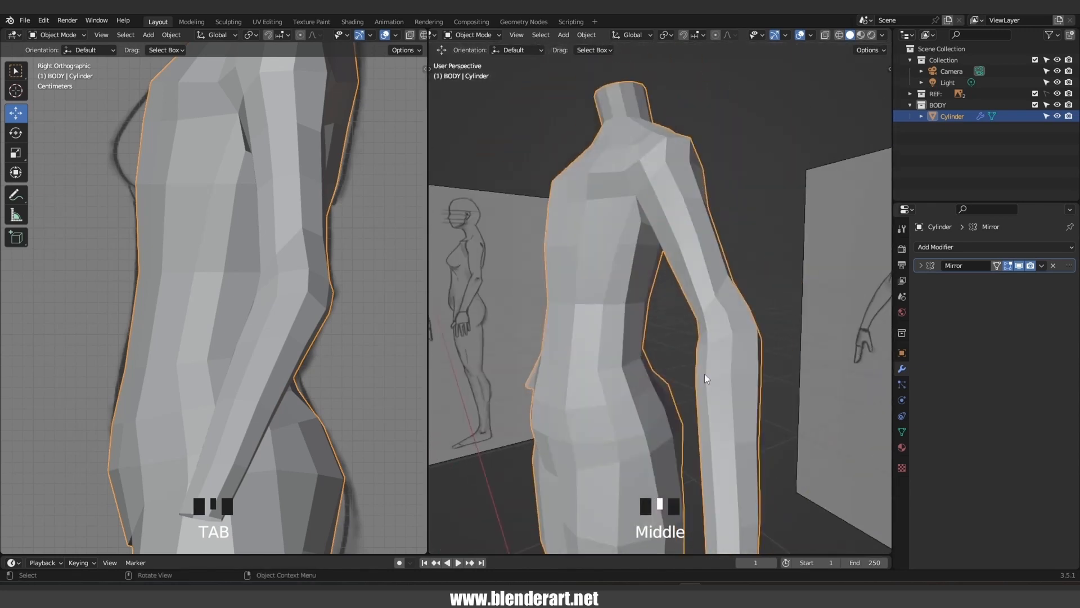
key(Tab)
alt+click(743, 387)
key(2)
key(grave)
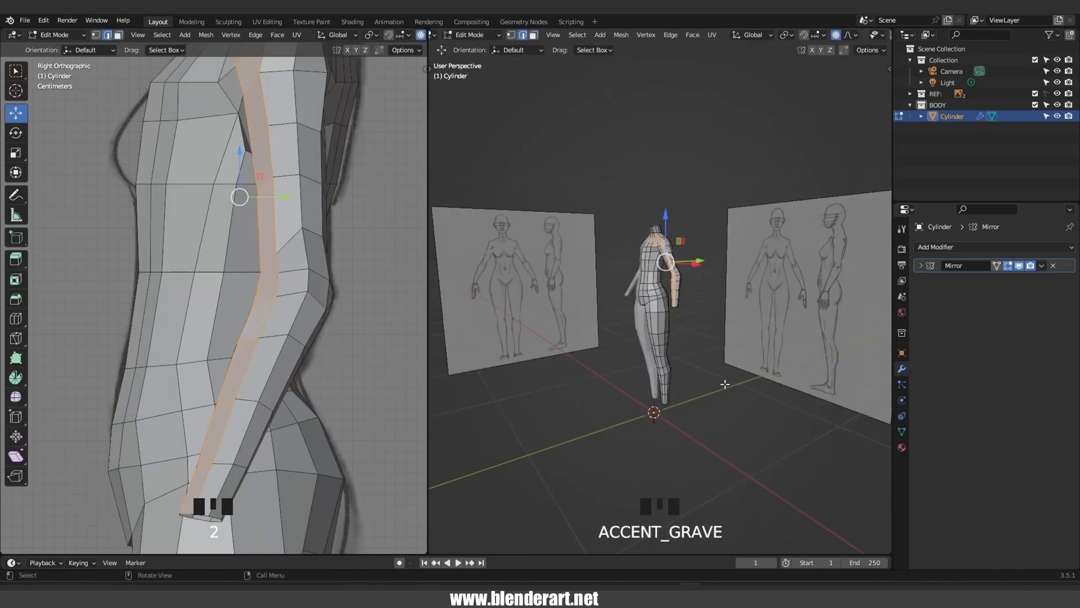
scroll(685, 267, up, 2)
scroll(686, 268, up, 8)
shift+middle_drag(731, 90, 709, 232)
scroll(709, 231, up, 5)
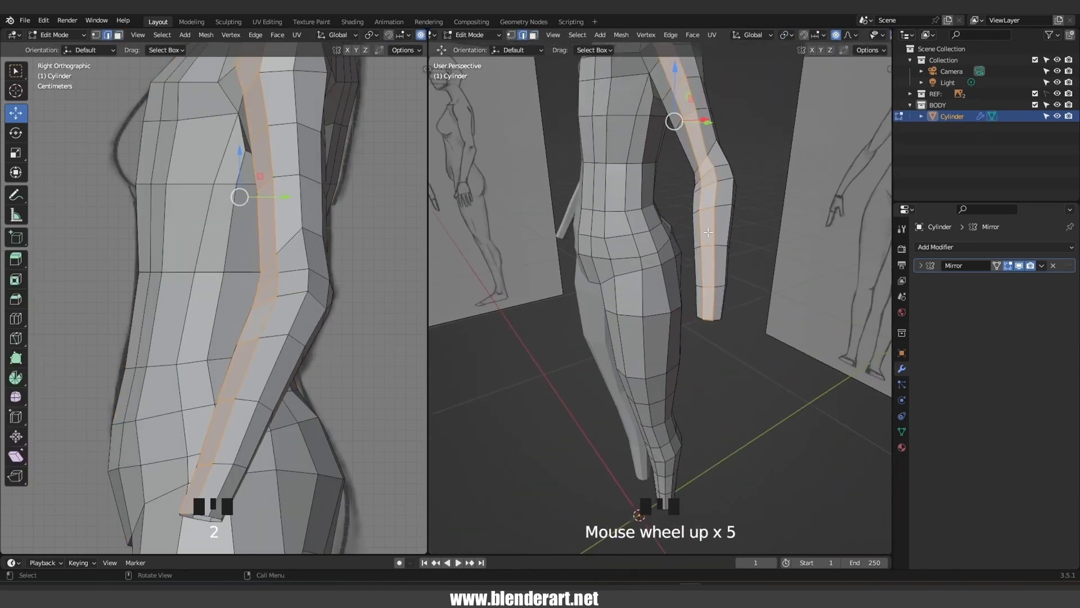
Scale the vertex loop around the upper forearm, just below the elbow, to 0.953 with proportional editing
alt+click(715, 185)
shift+middle_drag(716, 186, 685, 283)
click(682, 267)
key(1)
alt+click(691, 265)
key(s)
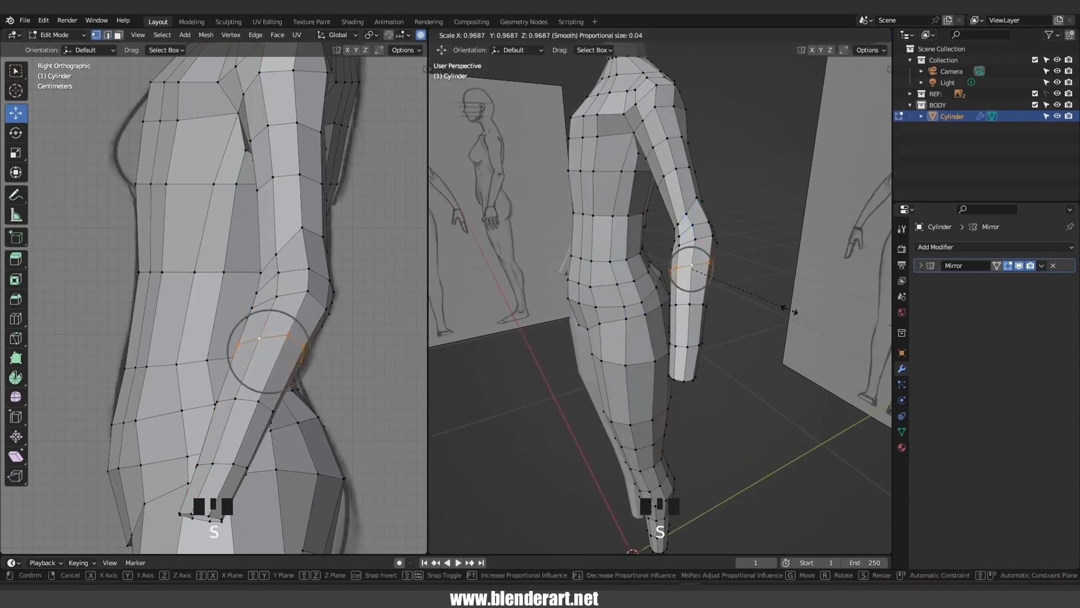
click(782, 310)
middle_drag(782, 310, 658, 277)
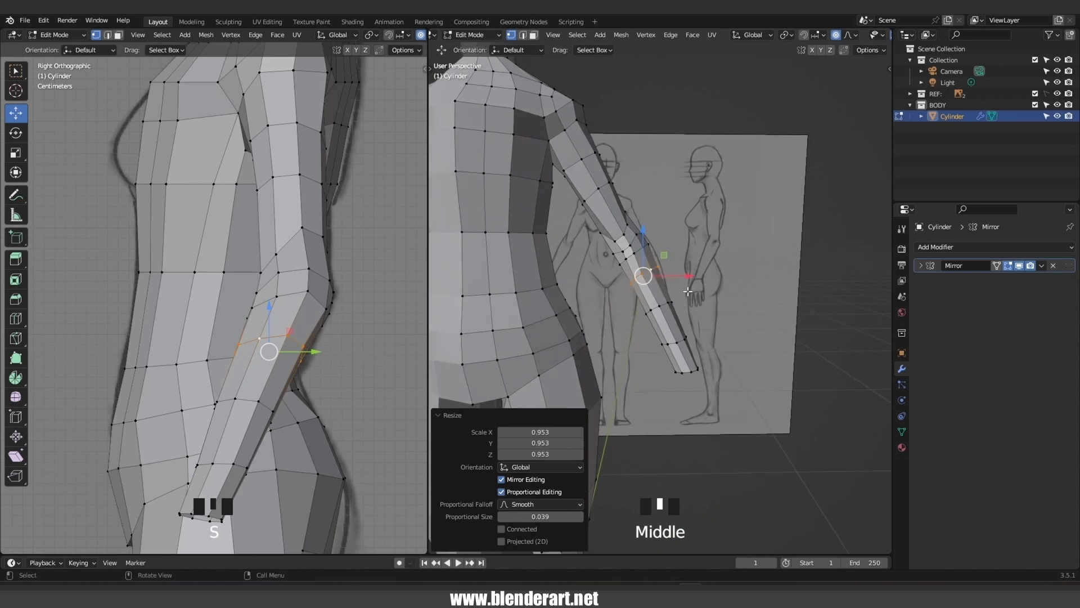
scroll(658, 277, up, 2)
key(r)
key(r)
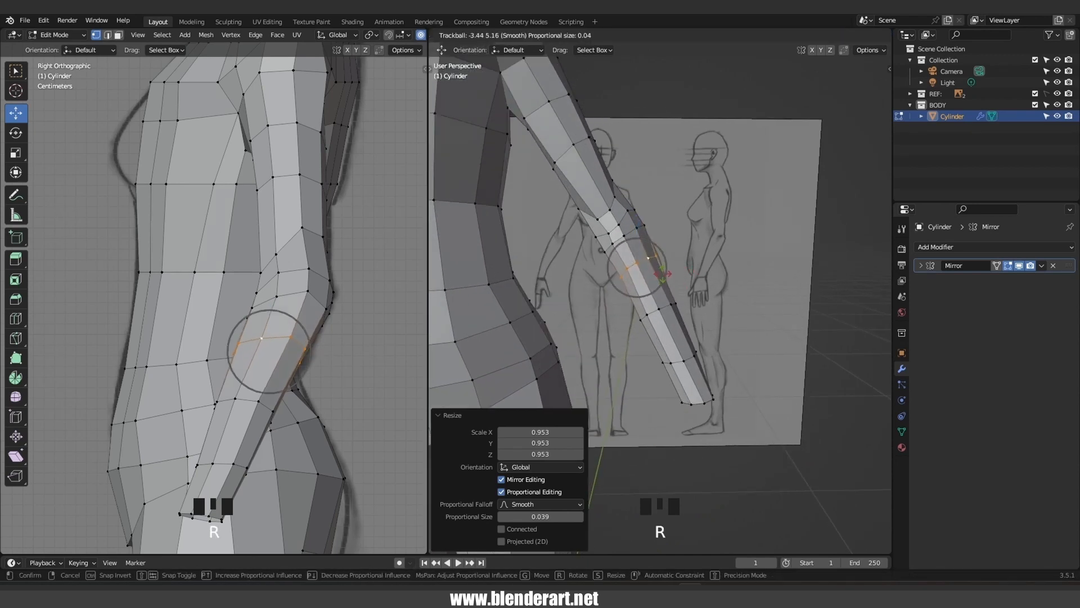
right_click(662, 274)
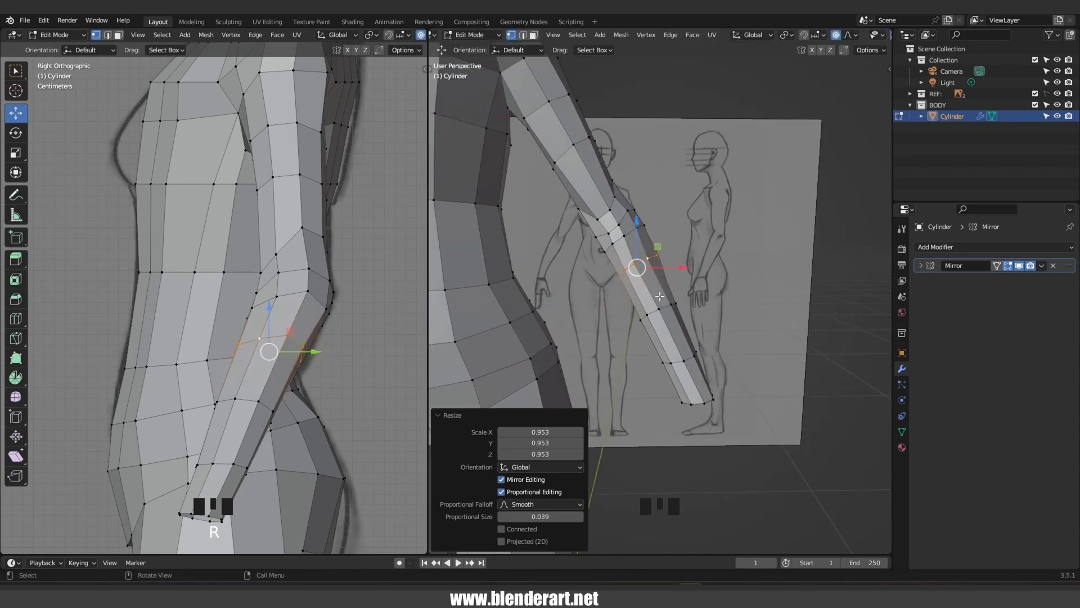
Move the outer elbow vertex slightly down toward the forearm and check the smoother contour in Object Mode
click(647, 227)
scroll(650, 230, up, 1)
key(g)
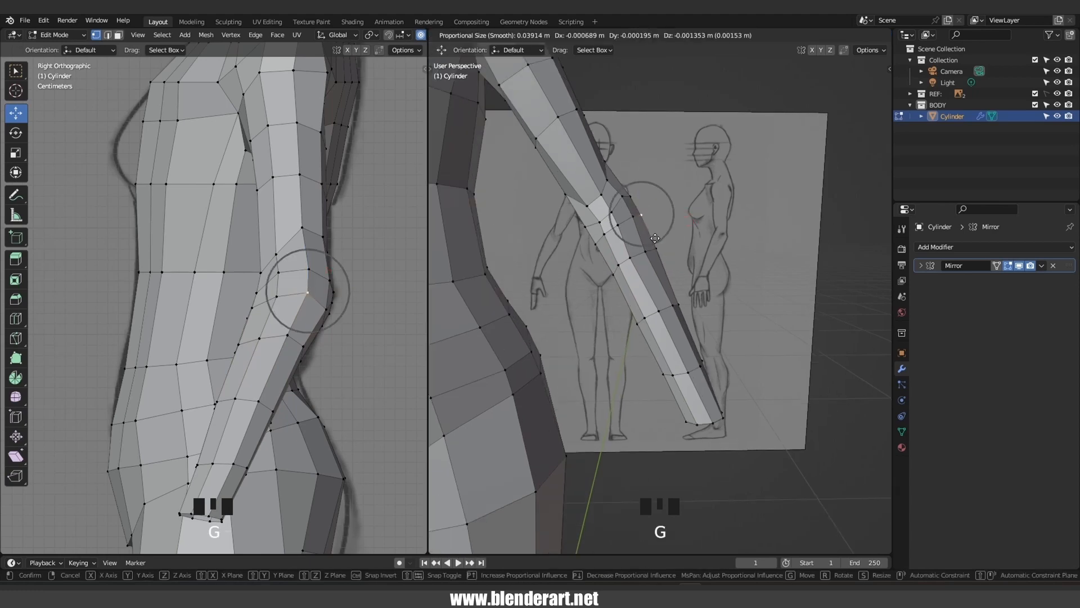
click(655, 238)
key(Tab)
scroll(622, 252, down, 3)
scroll(633, 263, up, 2)
Shift the front forearm vertex below the elbow slightly upward and outward, and review the body in Object Mode
key(Tab)
click(633, 262)
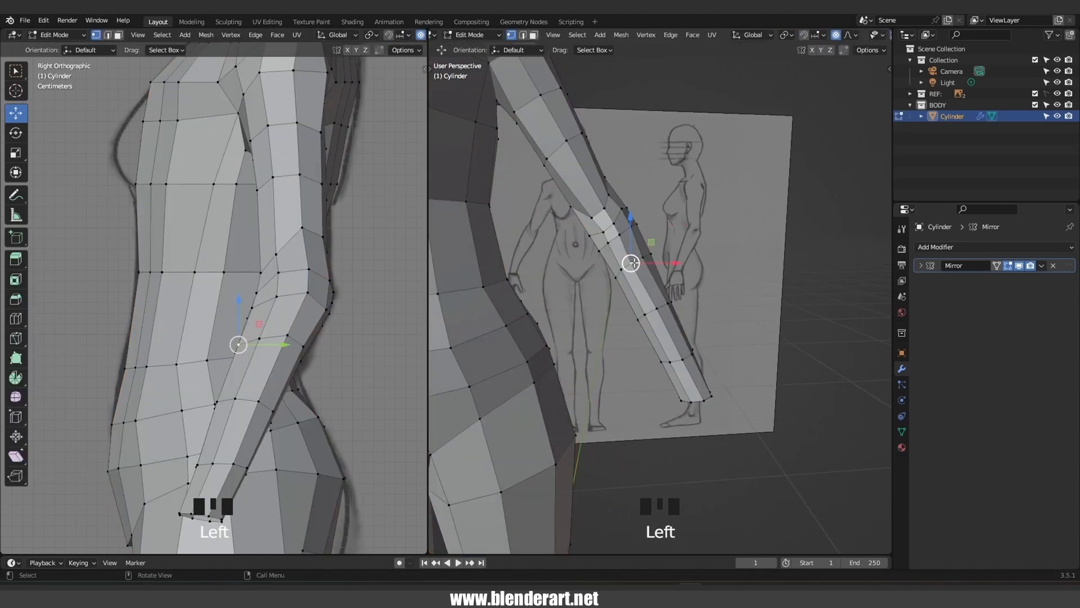
key(g)
click(638, 250)
key(Tab)
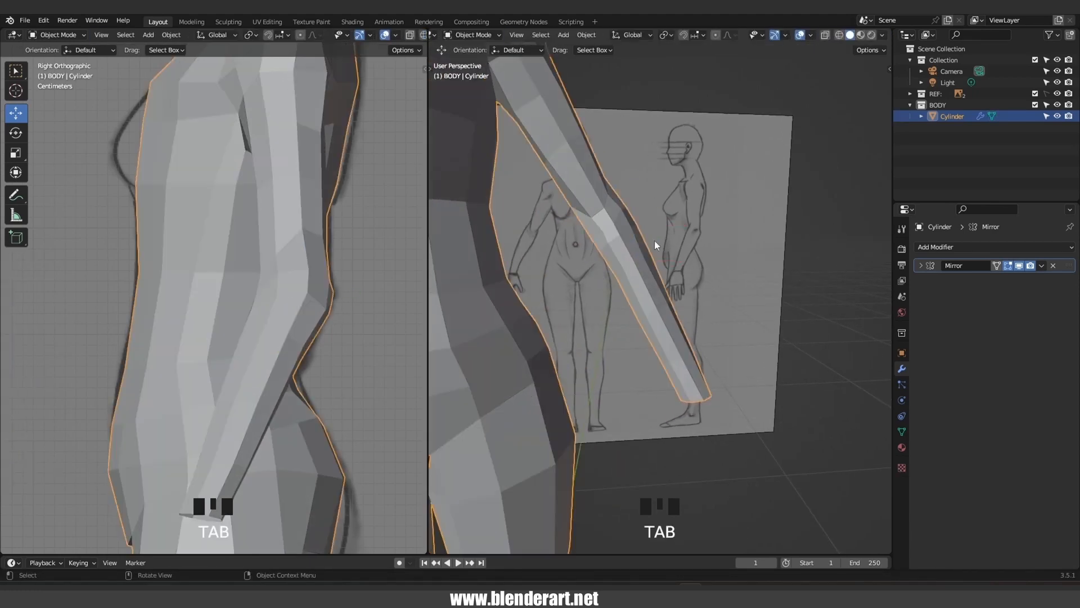
shift+middle_drag(654, 241, 664, 316)
click(789, 349)
middle_drag(788, 349, 627, 363)
scroll(625, 360, up, 5)
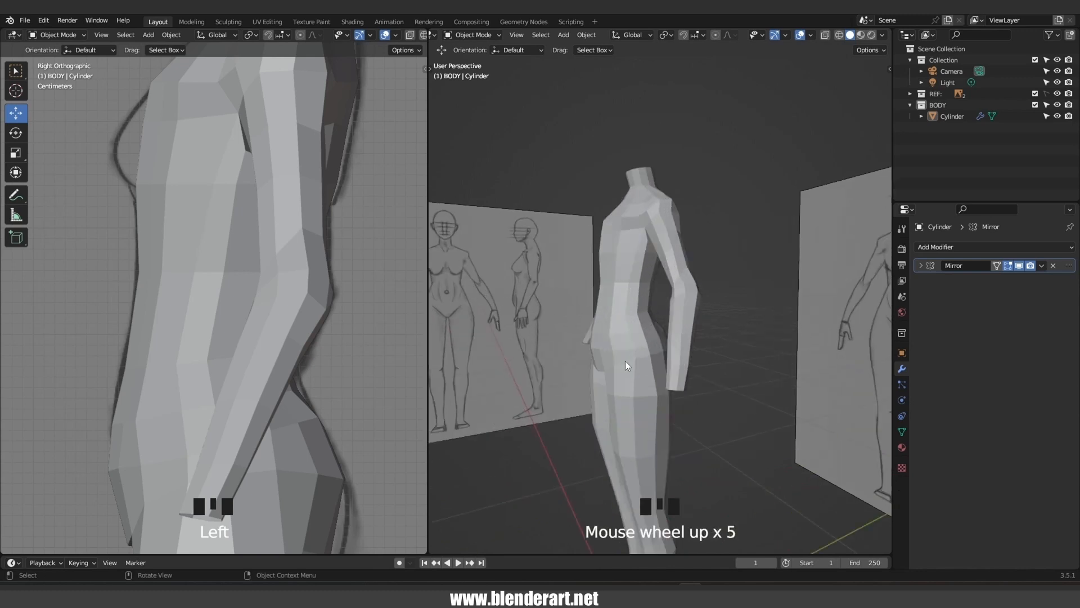
Move a vertex at the front of the hip slightly with a narrower or wider proportional radius as needed
key(Tab)
scroll(584, 421, up, 4)
click(584, 421)
middle_drag(583, 421, 613, 332)
key(g)
scroll(604, 356, down, 5)
click(599, 341)
Shift the front hip vertex about 0.017 m backward in Y and nudge the waist vertex above it
click(595, 286)
key(g)
click(602, 280)
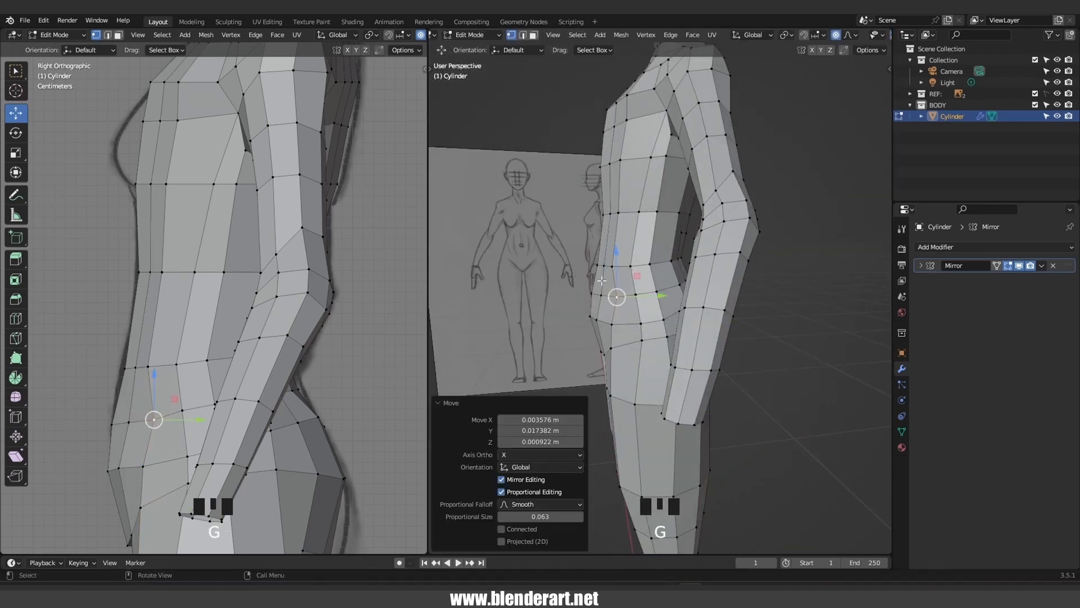
click(612, 262)
key(g)
click(621, 257)
Reposition three vertices up the lower and middle back beside the spine to even the surface
middle_drag(664, 262, 624, 265)
click(707, 279)
key(g)
click(728, 269)
click(718, 243)
key(g)
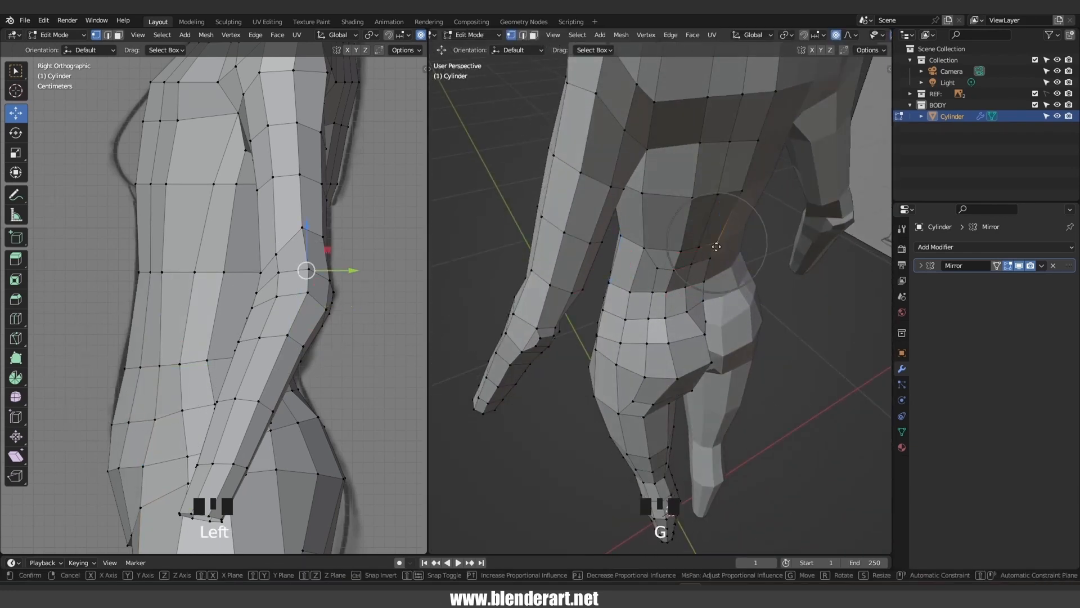
click(716, 237)
click(742, 191)
key(g)
click(736, 190)
Try to move the vertices running up the upper back beside the spine
shift+middle_drag(728, 174, 720, 338)
click(754, 338)
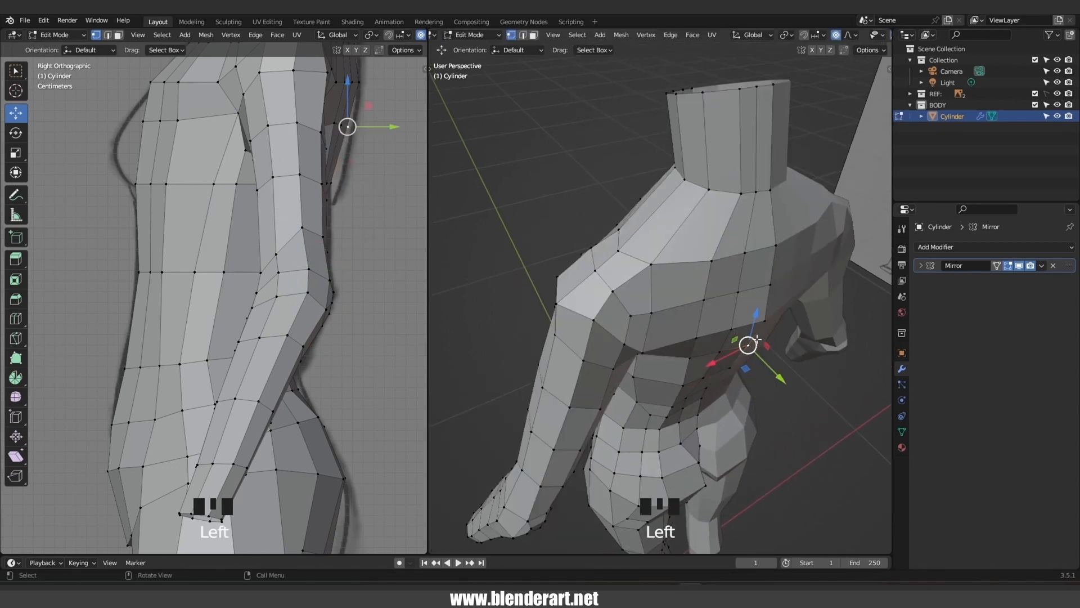
ctrl+click(781, 244)
drag(801, 327, 787, 323)
key(ctrl+z)
Switch to Object Mode, save the CAT.blend file, and review the whole body with nothing selected
key(Tab)
scroll(786, 326, down, 6)
middle_drag(785, 332, 727, 316)
key(ctrl+s)
click(498, 308)
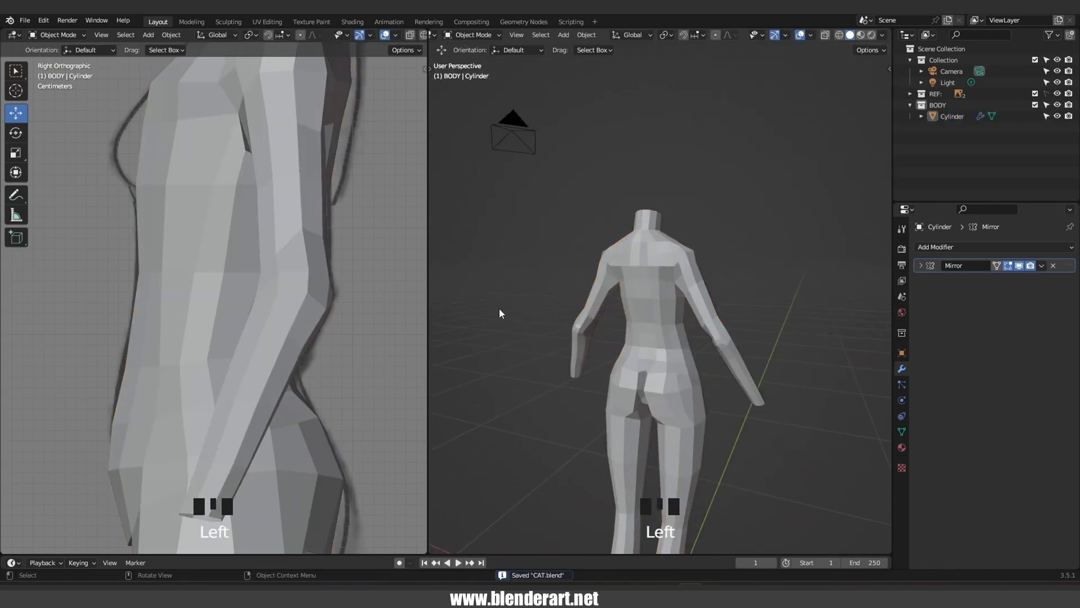
middle_drag(498, 308, 659, 399)
scroll(654, 380, up, 7)
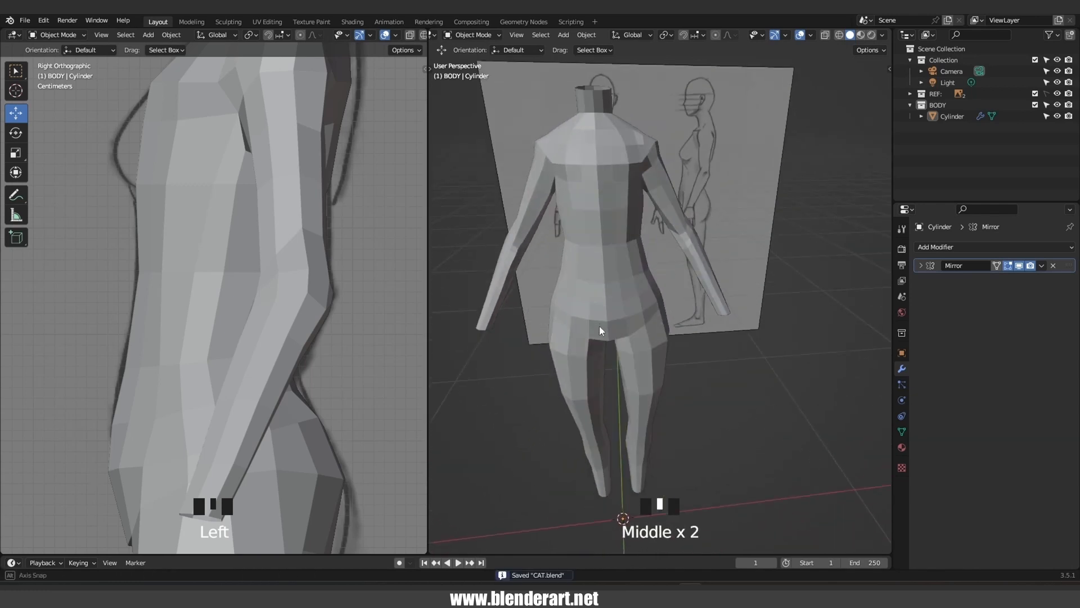
Inset the six front chest faces on the editable half of the body by about 0.012 m in front view
middle_drag(599, 326, 622, 224)
middle_drag(555, 154, 686, 312)
scroll(676, 318, down, 2)
key(KP_1)
key(Tab)
scroll(686, 313, up, 6)
click(681, 363)
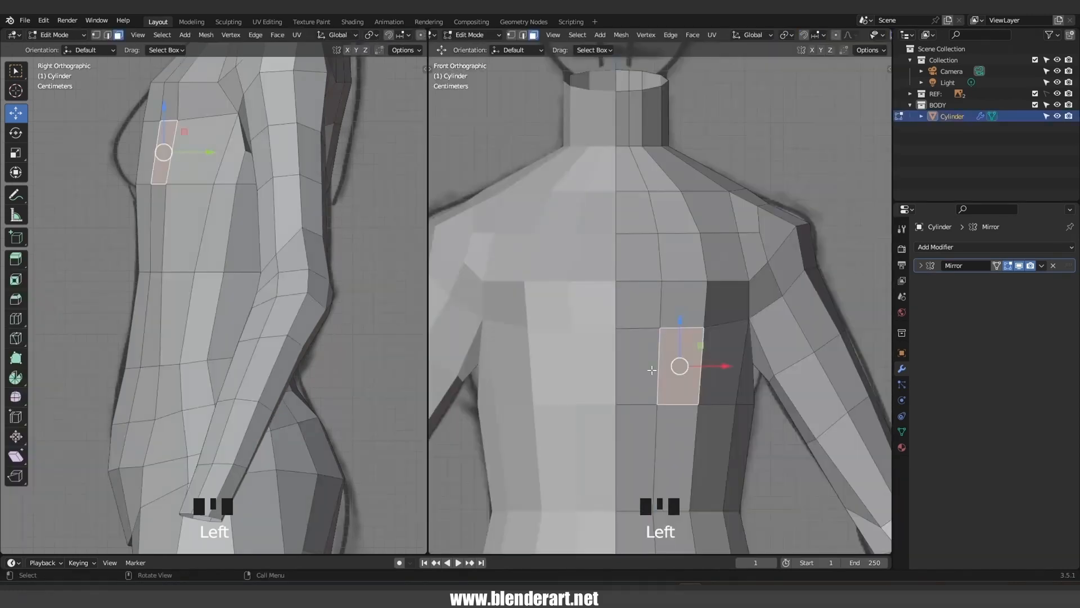
shift+click(638, 363)
shift+click(639, 307)
shift+click(691, 313)
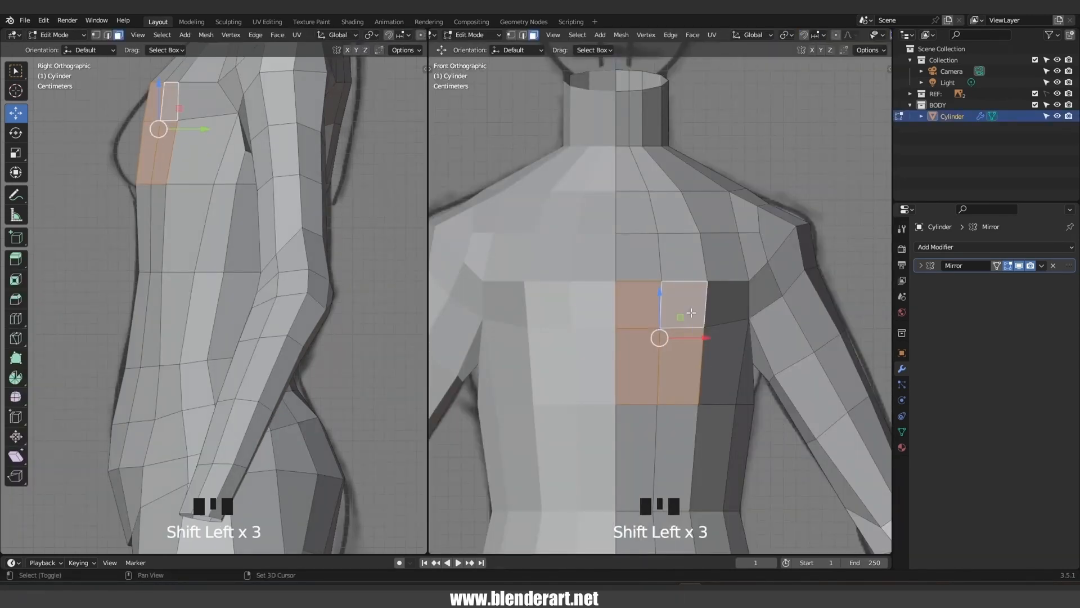
shift+click(711, 311)
shift+click(722, 360)
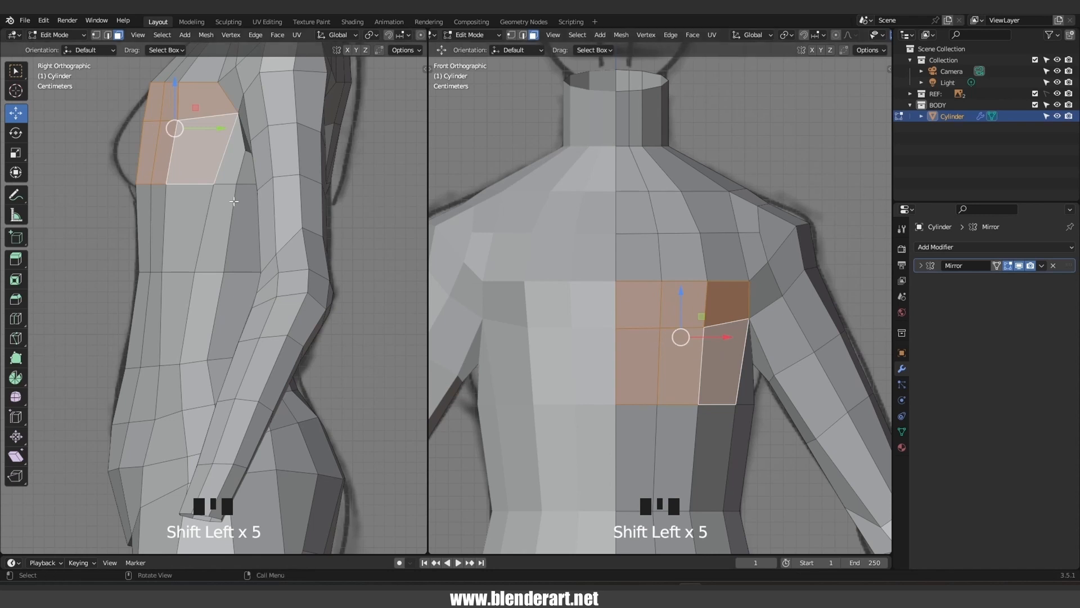
key(i)
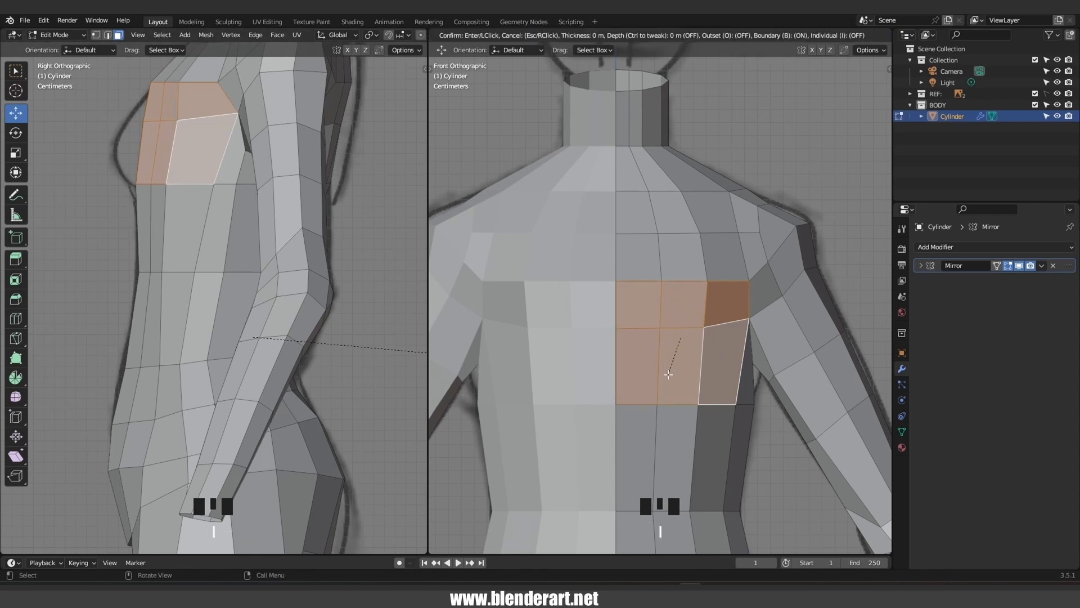
click(670, 358)
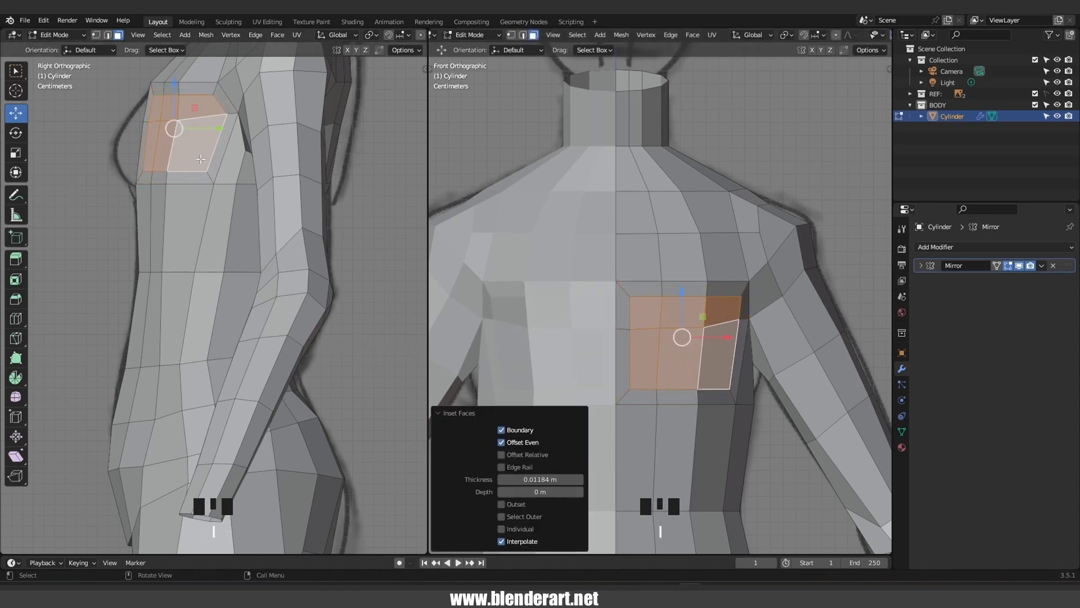
Move the inset chest faces about 0.012 m forward in Y and scale them to 0.828
shift+middle_drag(180, 121, 207, 273)
drag(222, 275, 209, 276)
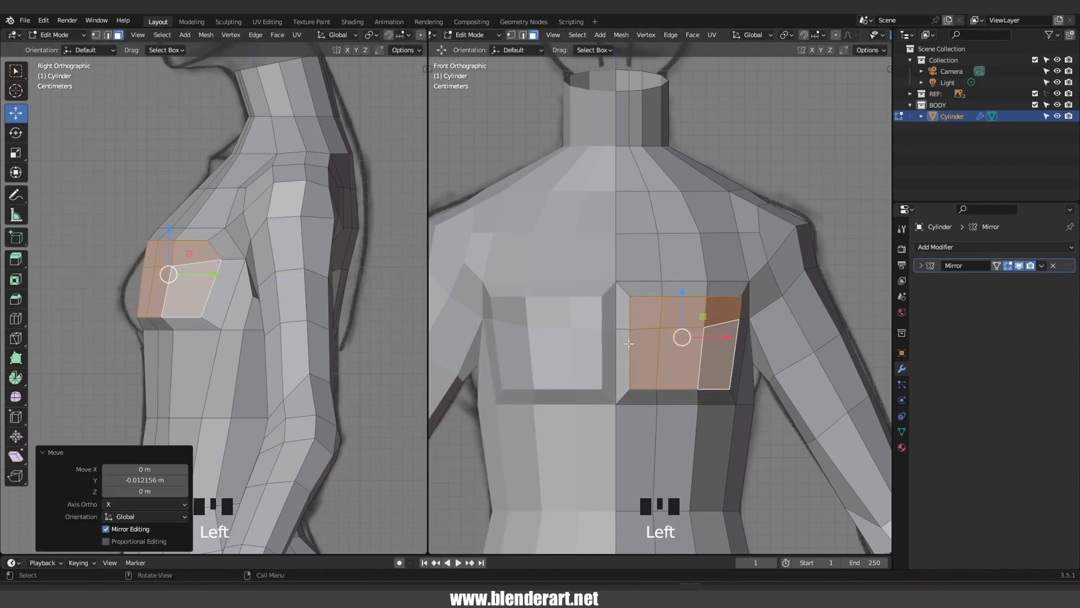
click(726, 368)
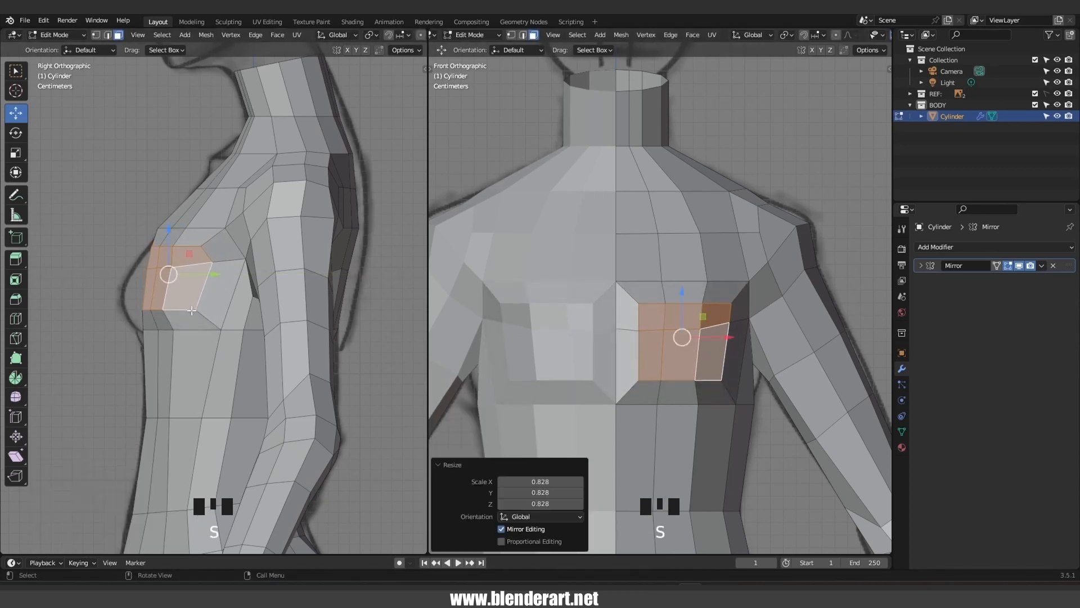
Inset the breast faces again by about 0.0097 m and pull the result forward, scaled to 0.888
key(i)
click(293, 321)
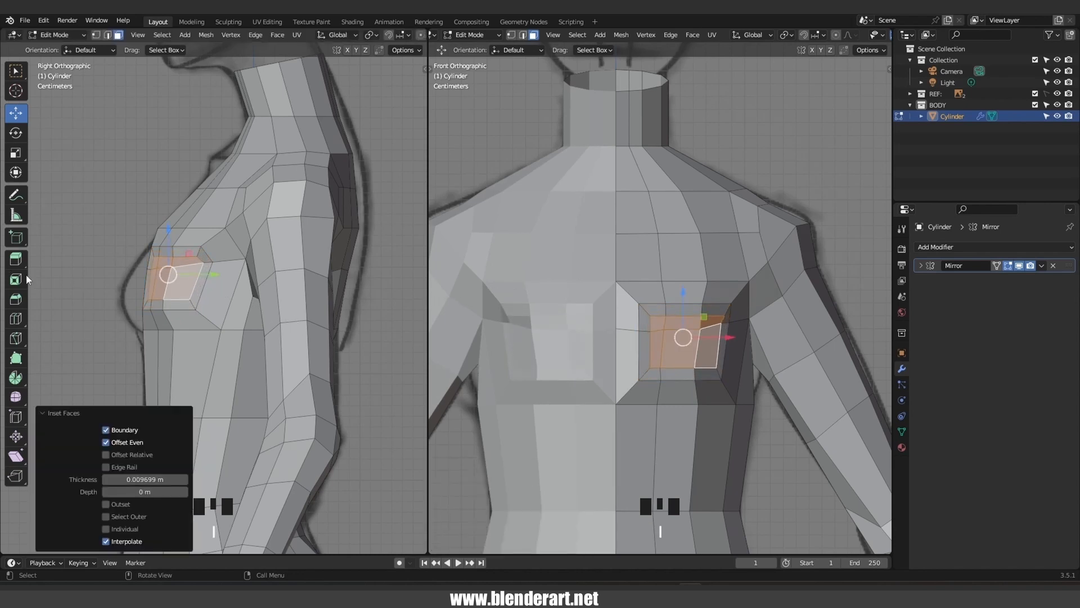
drag(209, 275, 198, 281)
key(s)
click(209, 289)
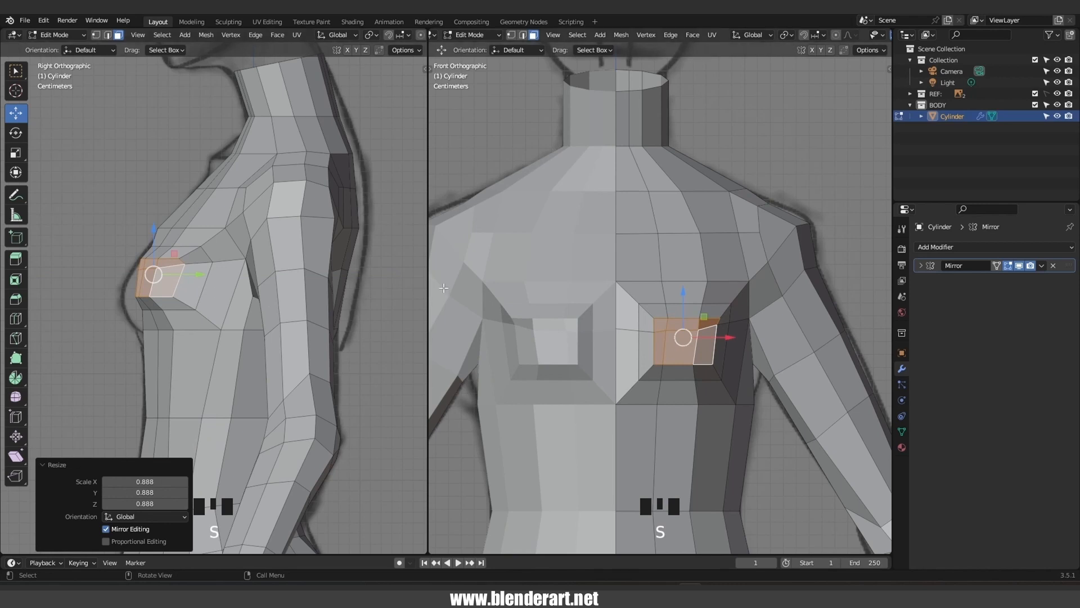
Raise the top middle vertex of the outer breast ring and the chest vertex directly above it
key(1)
scroll(685, 335, up, 4)
click(666, 309)
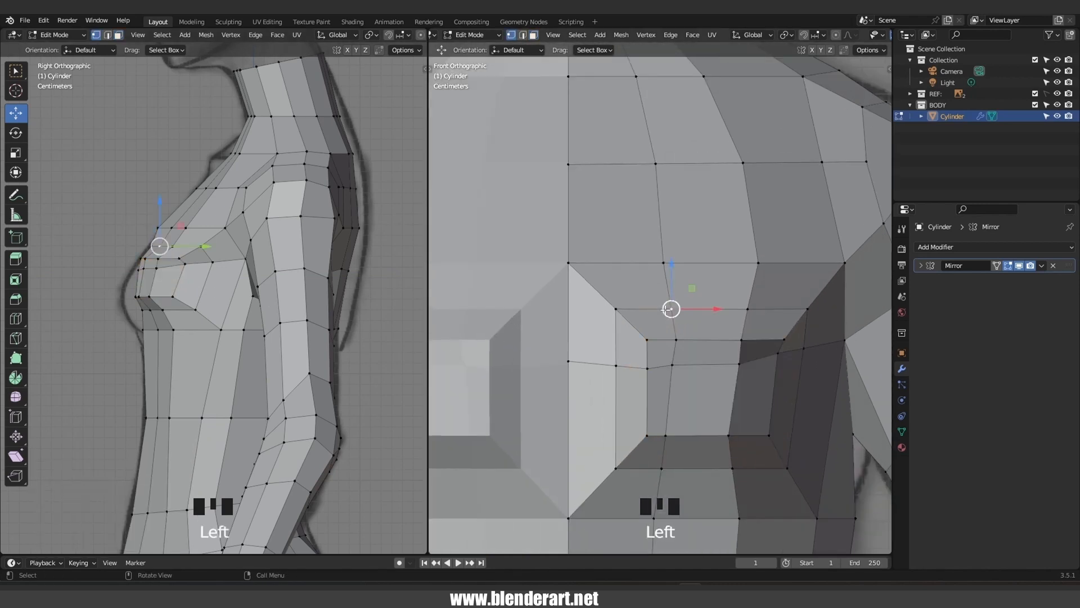
key(g)
click(675, 300)
click(665, 262)
key(g)
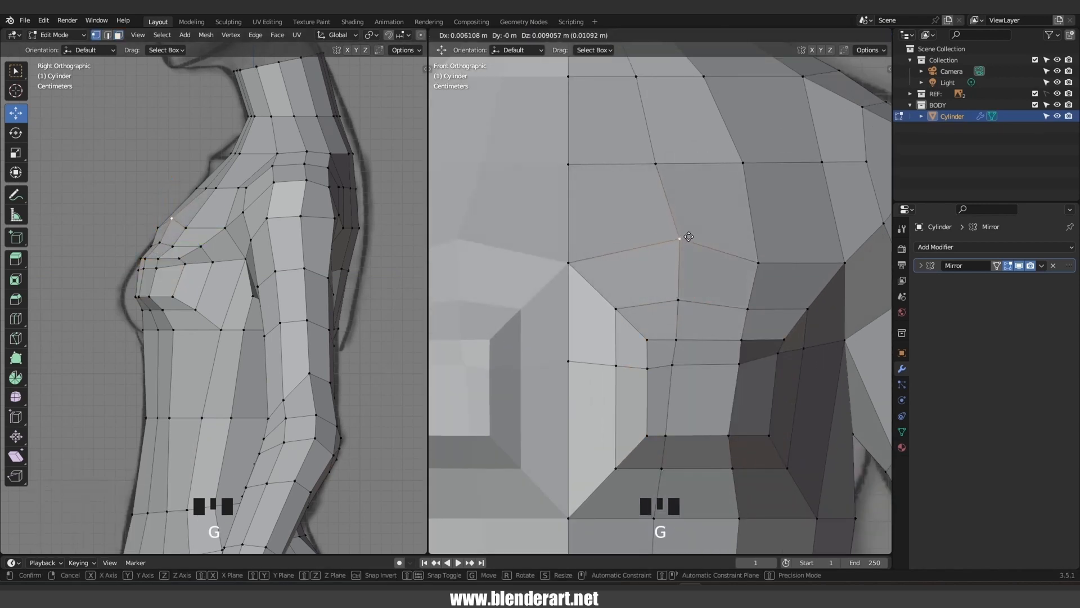
click(689, 236)
Raise the two outer vertices along the breast's upper border, from above the outer breast to the armpit
click(758, 262)
key(g)
click(755, 238)
scroll(785, 270, down, 2)
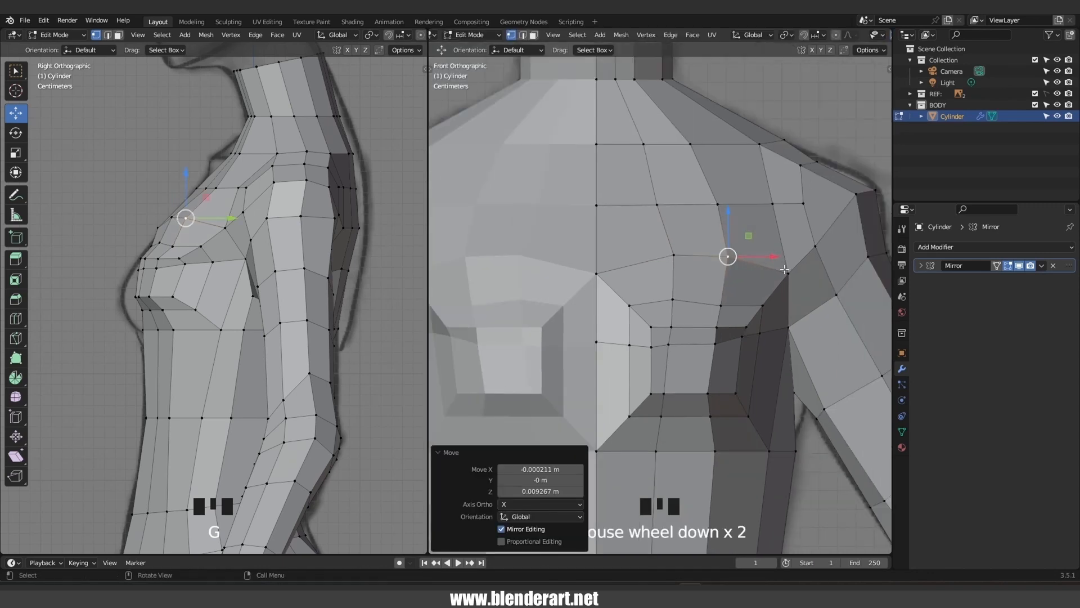
click(787, 276)
key(g)
click(775, 256)
Raise the upper vertices of the outer breast ring, from its outer corner to its inner corner, to round it
click(757, 316)
key(g)
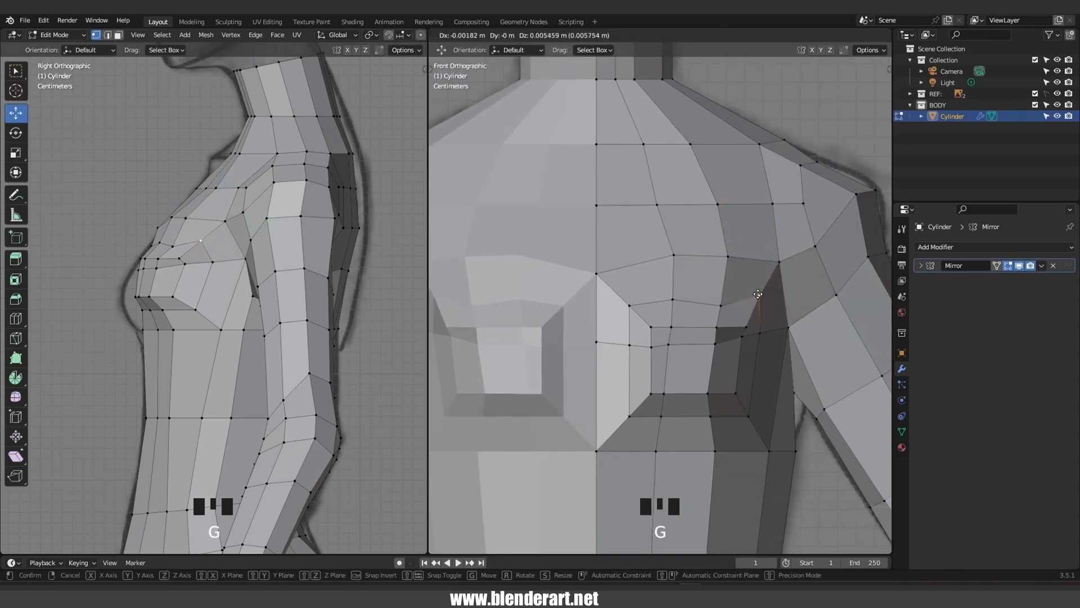
click(748, 296)
click(720, 306)
key(g)
click(664, 300)
click(664, 299)
key(g)
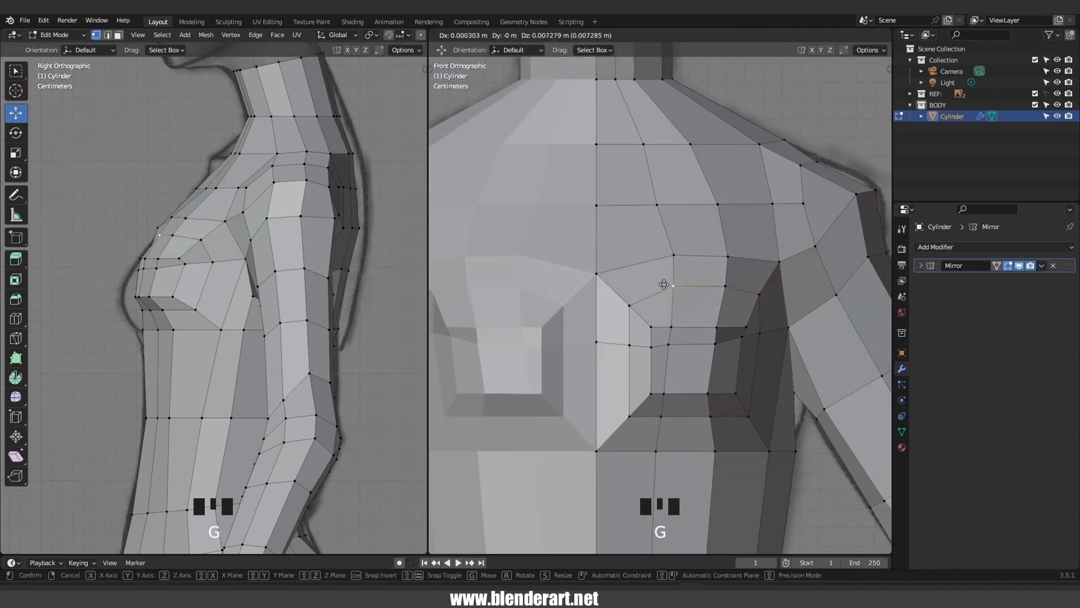
click(664, 285)
click(639, 303)
key(g)
click(641, 296)
Adjust the inner breast ring's top inner corner and shift the top vertices of both rings outward beside it
click(650, 331)
key(g)
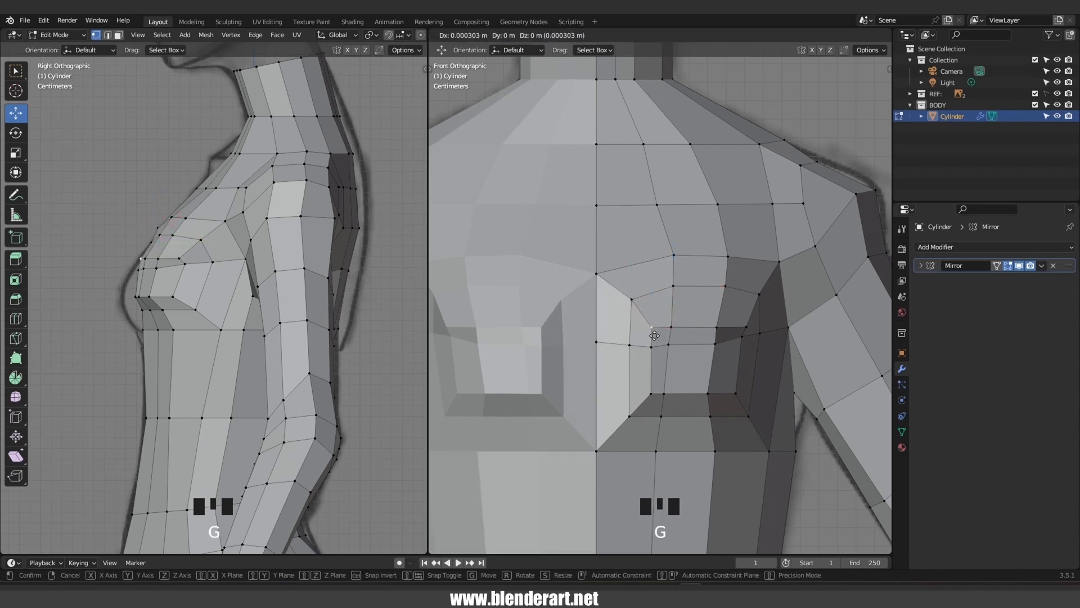
click(651, 323)
click(671, 327)
key(g)
click(684, 324)
click(682, 289)
key(g)
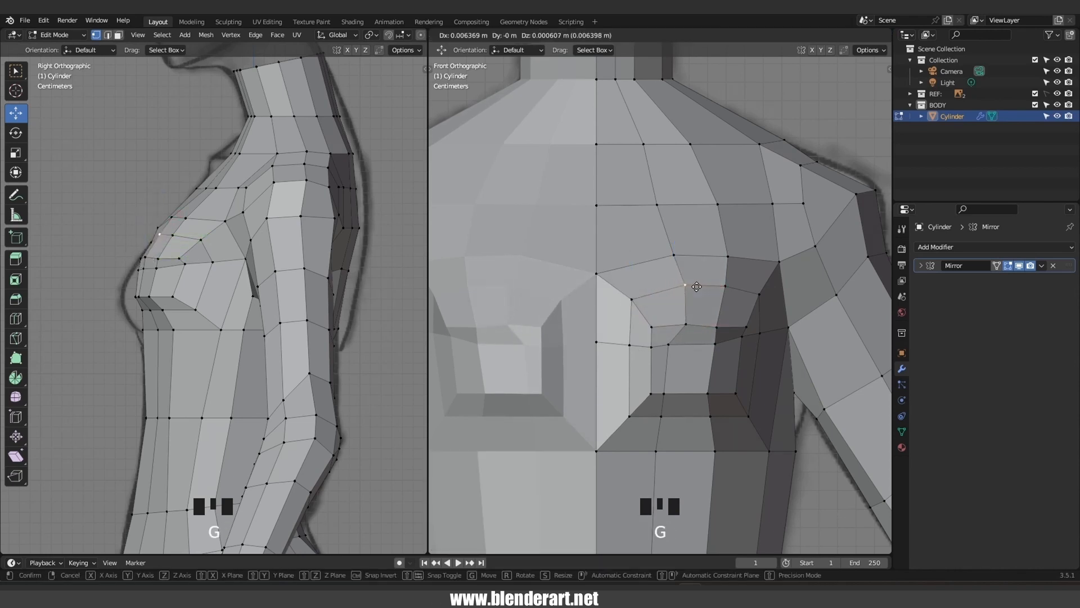
click(695, 287)
Shift the two top vertices of the inner breast ring and the outer ring vertex above them outward
click(696, 325)
key(g)
click(703, 326)
click(721, 325)
key(g)
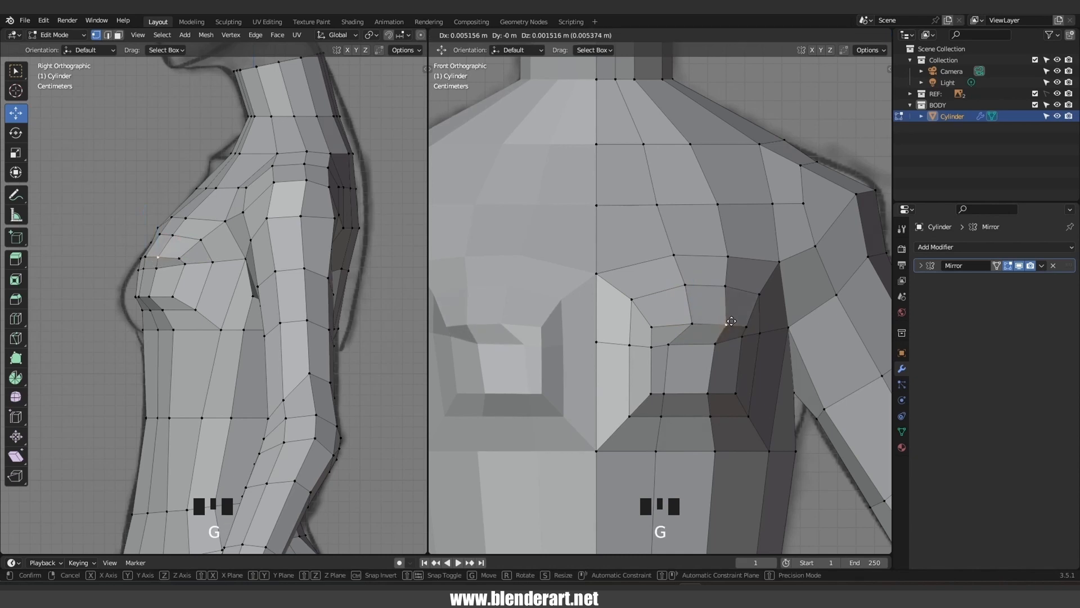
click(731, 321)
click(727, 288)
key(g)
click(735, 288)
Move the inner breast ring's top outer corner vertex slightly inward and upward to round the ring
shift+middle_drag(730, 314, 696, 231)
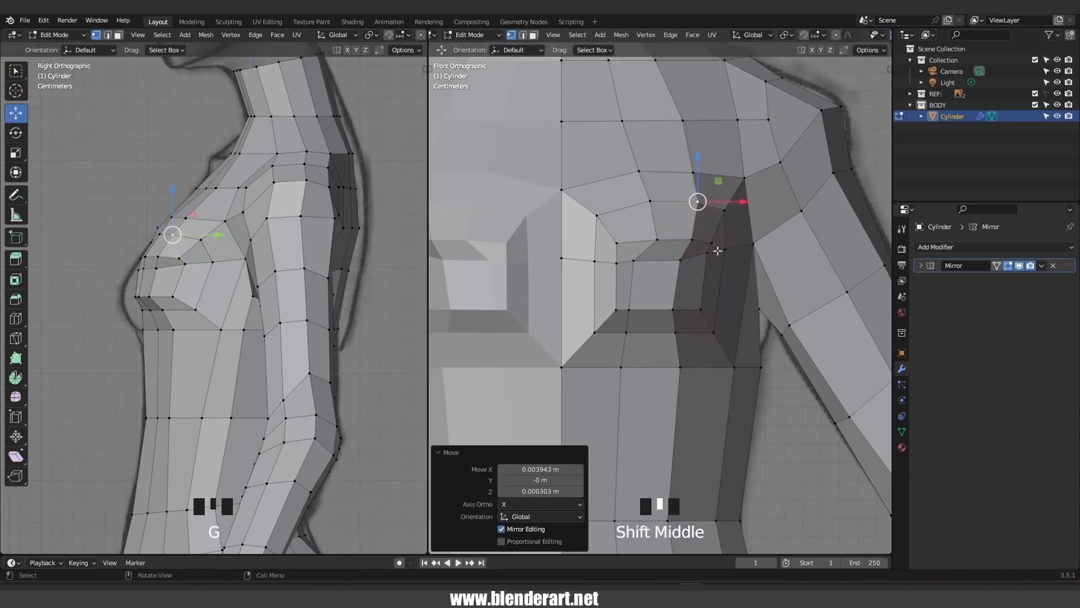
click(723, 244)
key(g)
click(721, 244)
key(g)
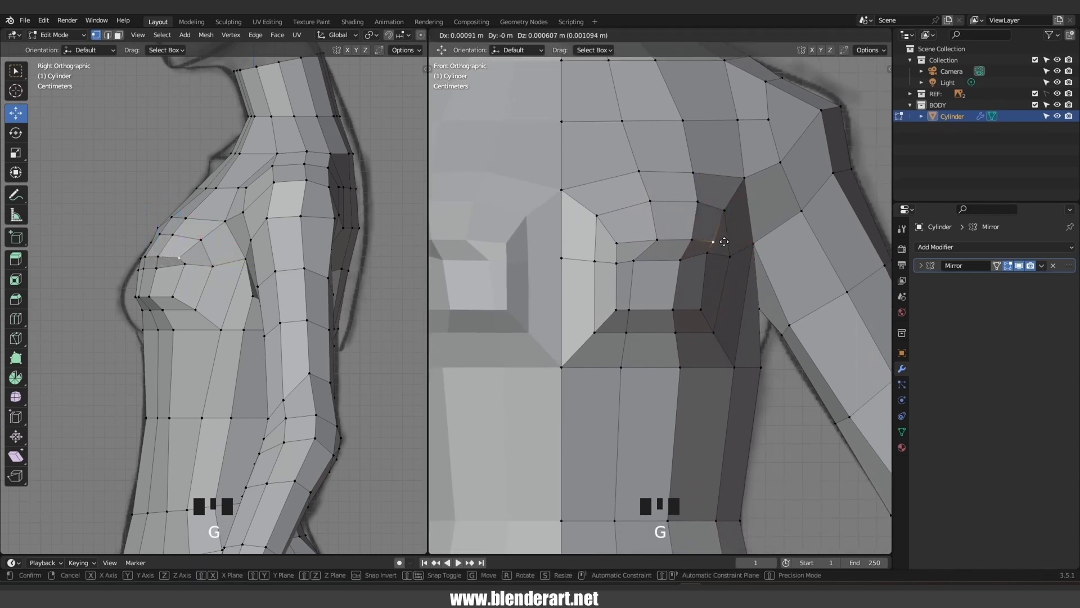
click(723, 244)
Lower the middle-row vertices at the centre and outer side of the breast to even out the tip faces
click(710, 261)
key(g)
click(711, 285)
key(g)
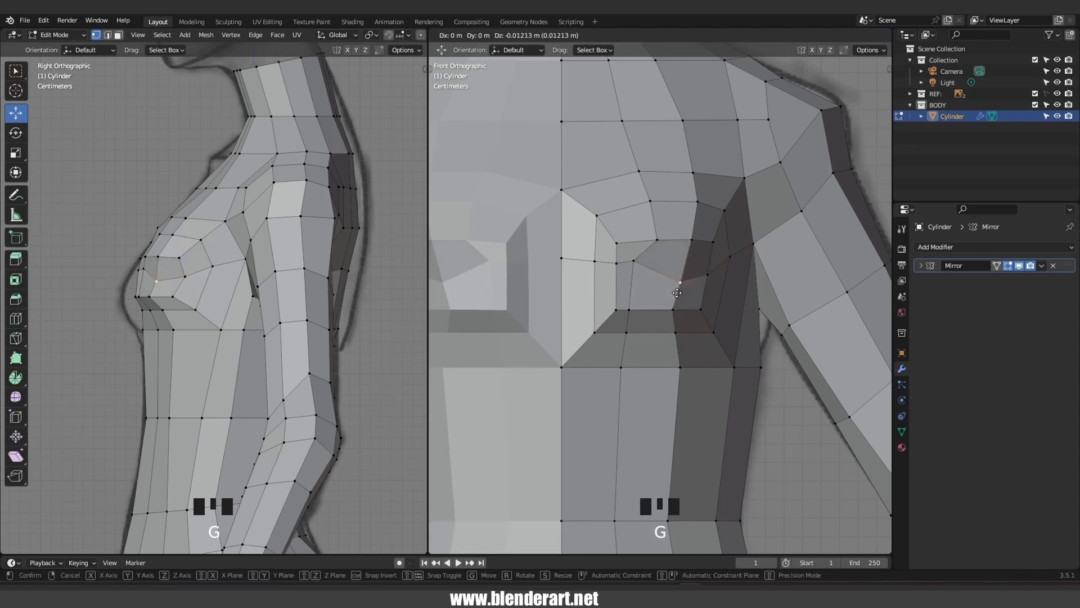
click(651, 272)
click(634, 273)
key(g)
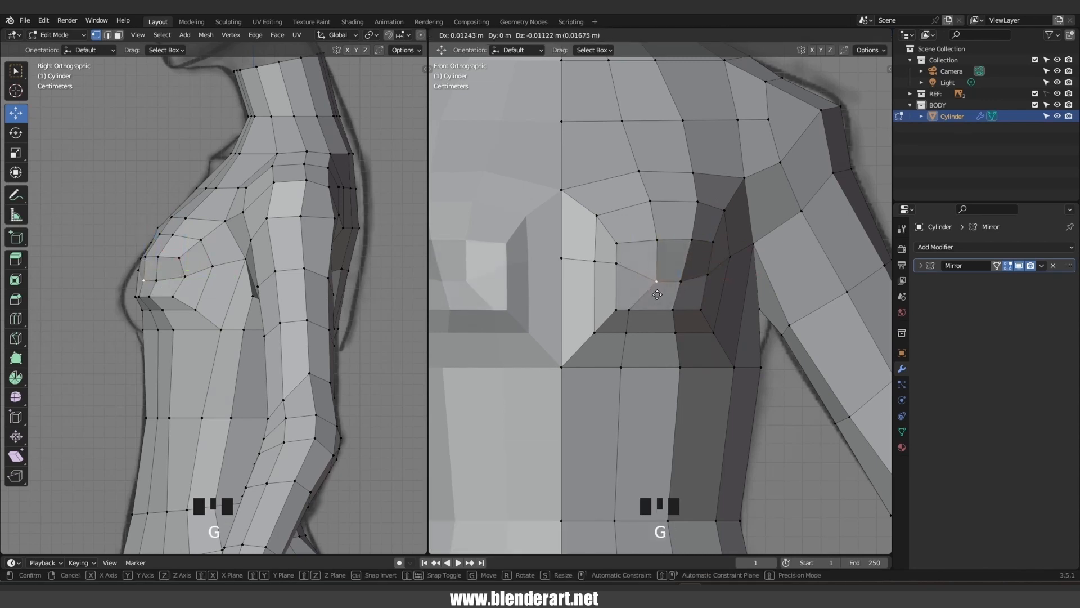
click(655, 294)
Shift the two middle vertices on the bottom edge of the inner breast ring outward
click(676, 313)
key(g)
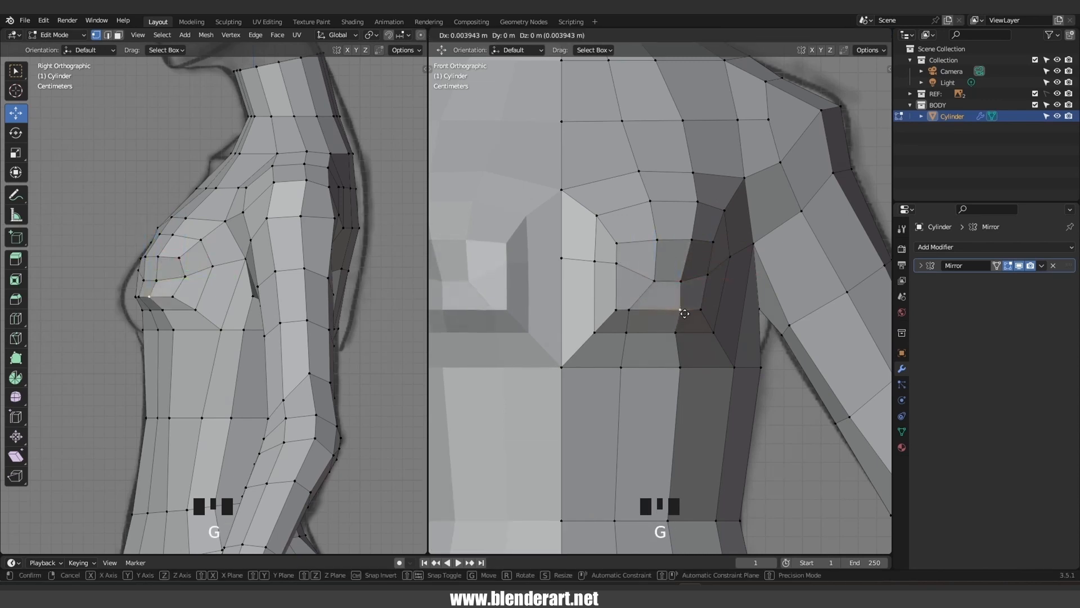
click(684, 313)
click(630, 309)
key(g)
click(651, 308)
Lower the middle-row vertices between the breast's inner side and the body's centre line
click(619, 265)
key(g)
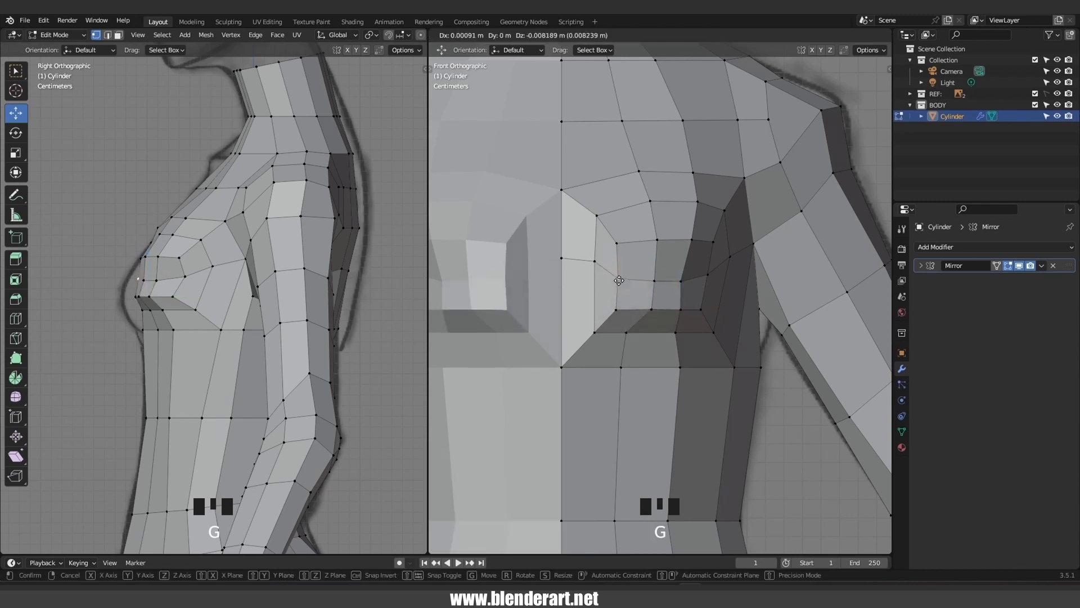
click(620, 280)
click(596, 263)
key(g)
click(597, 279)
click(557, 272)
key(g)
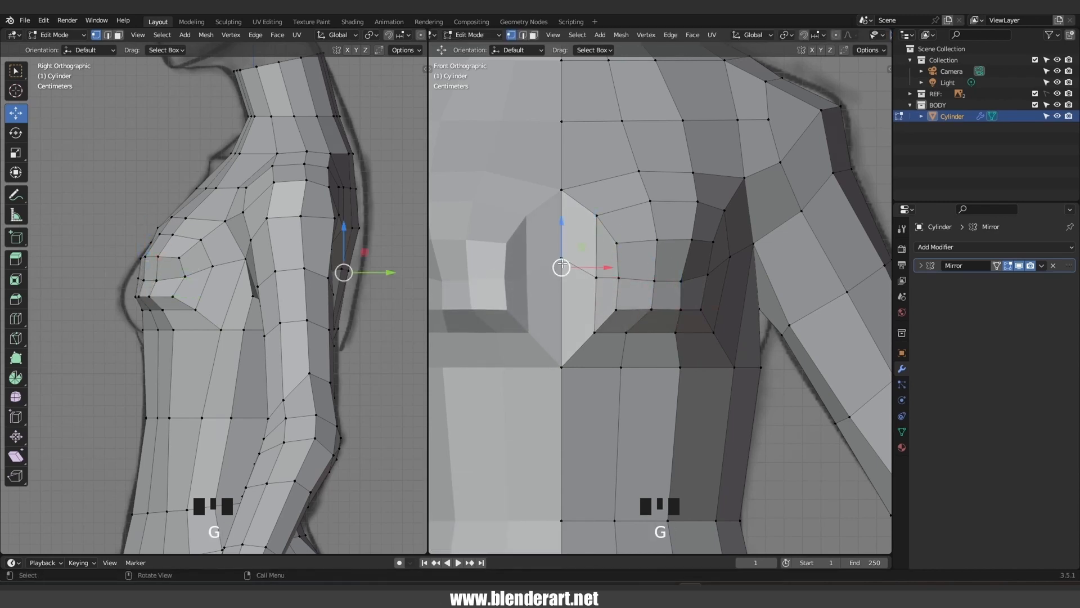
click(560, 267)
click(562, 190)
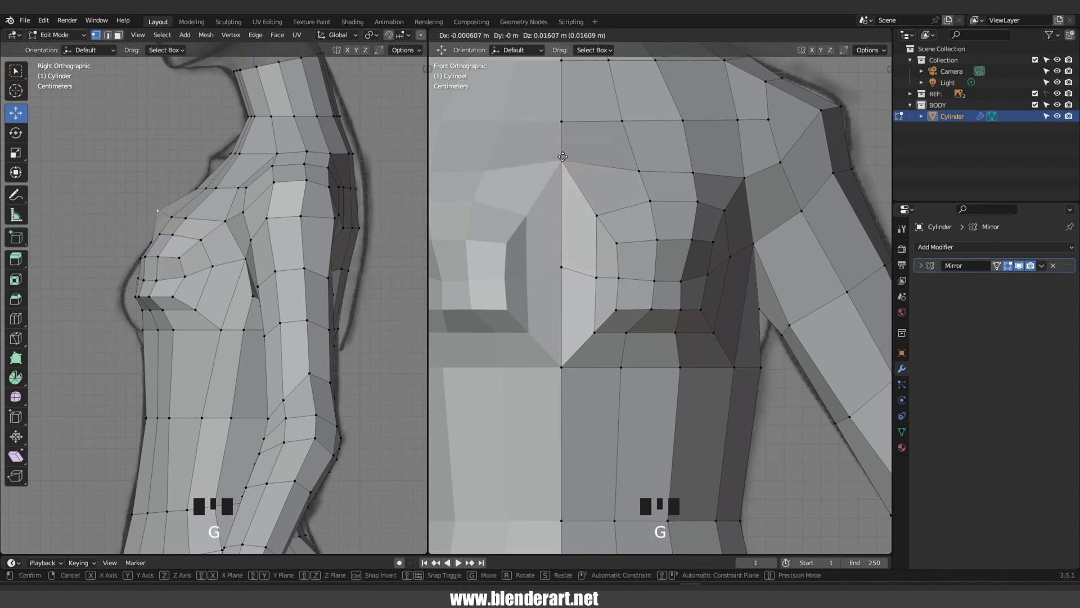
click(562, 189)
Lower the two centre-line vertices on the upper chest between the breasts and the neck
click(561, 121)
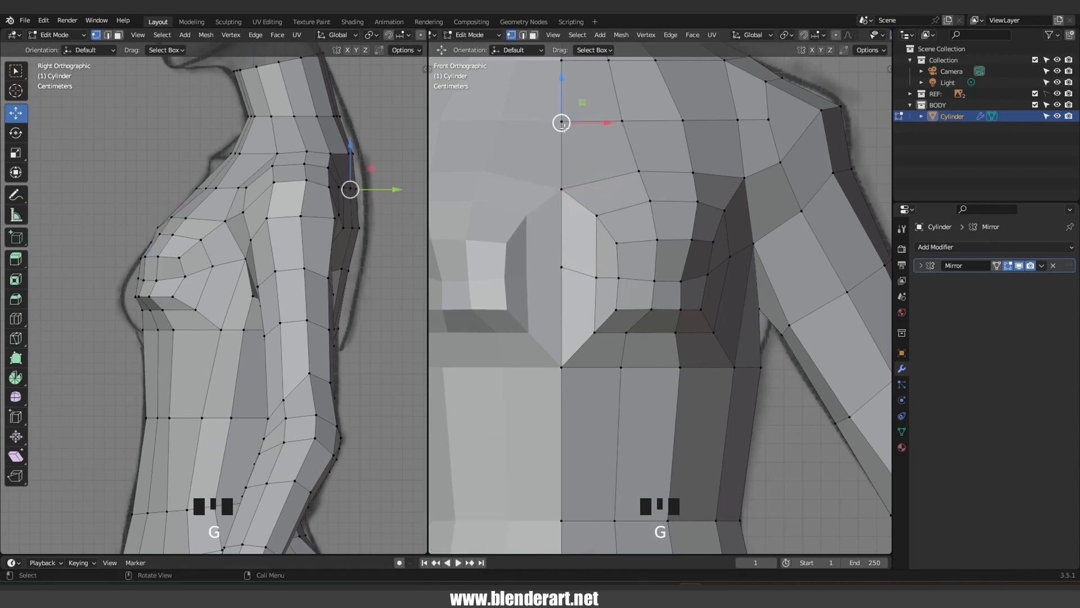
key(g)
click(562, 142)
shift+middle_drag(562, 143, 575, 260)
click(577, 181)
key(g)
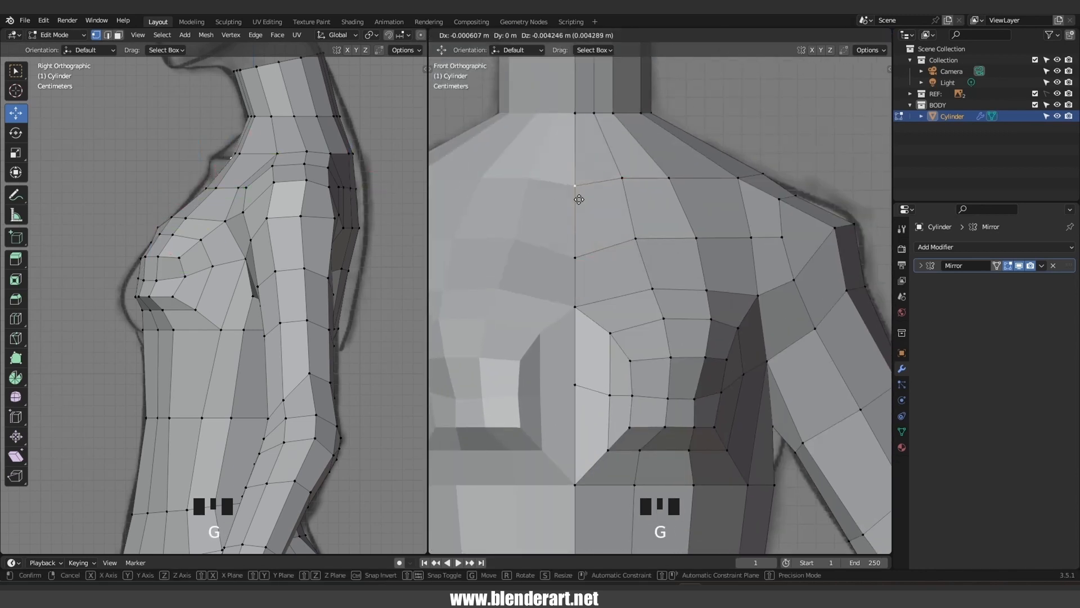
click(578, 207)
Reposition three vertices along the collarbone row from beside the centre line toward the shoulder
click(622, 183)
key(g)
click(622, 202)
click(668, 179)
key(g)
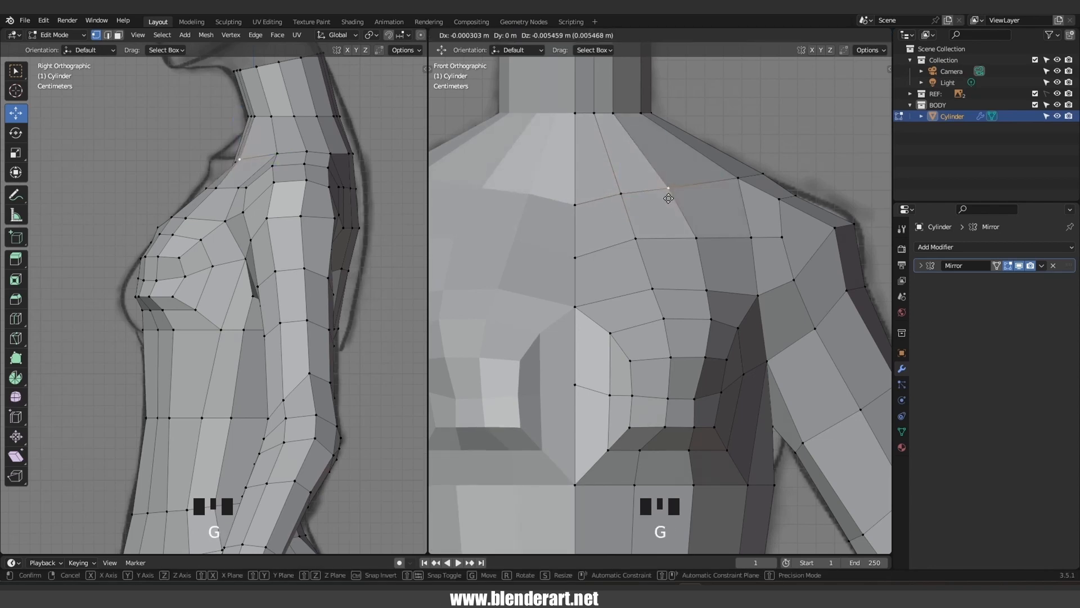
click(678, 189)
click(738, 178)
key(g)
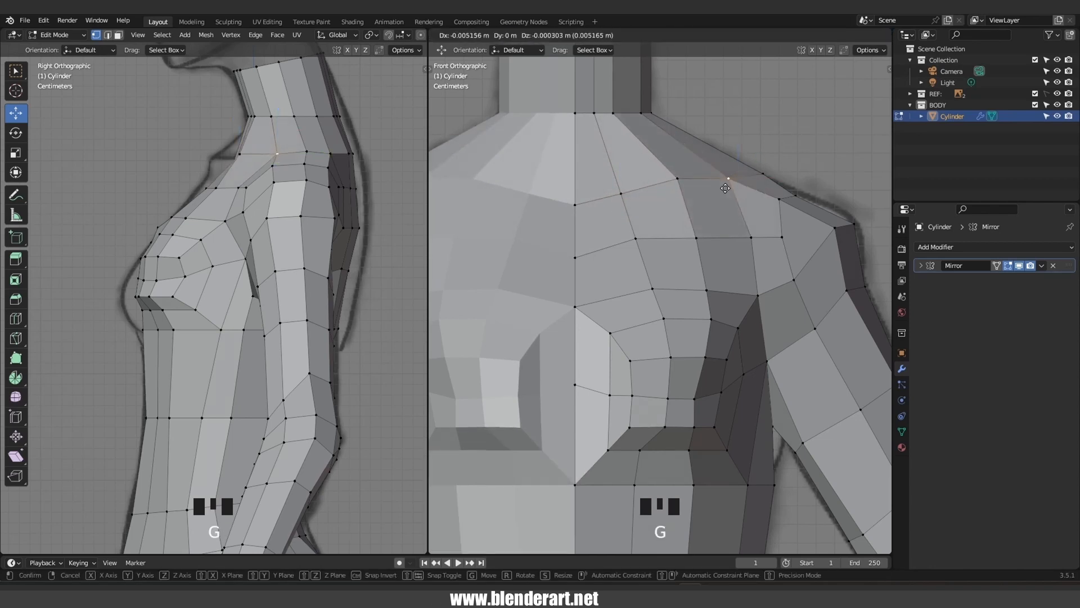
click(719, 193)
Lower the two inner collarbone-row vertices a second time to smooth the line toward the centre
click(677, 179)
key(g)
click(680, 191)
click(622, 194)
key(g)
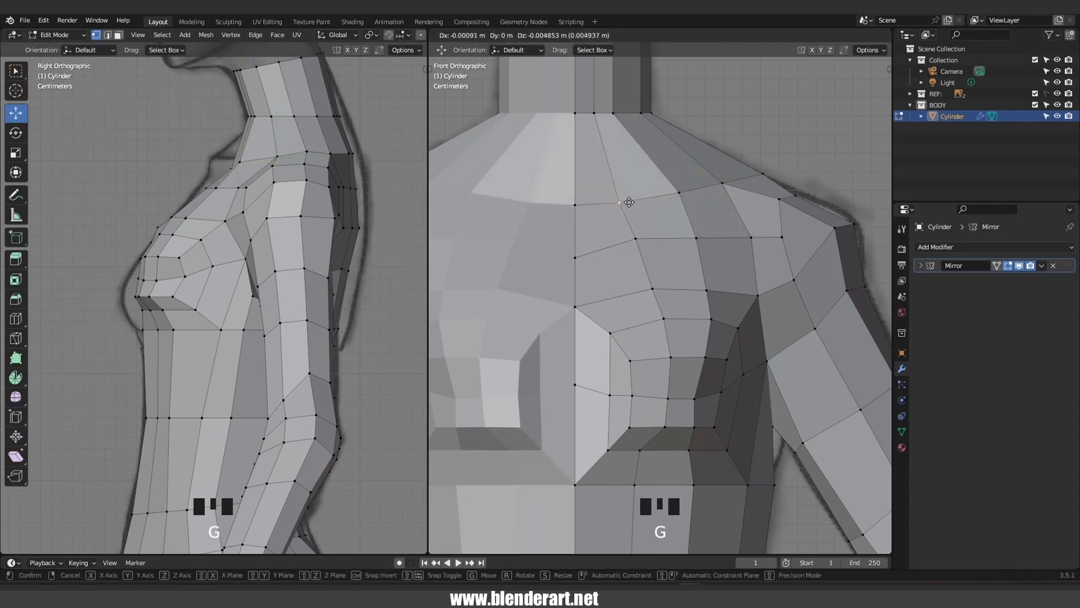
click(620, 203)
Check the chest in Object Mode and move the row of vertices across the breast tip slightly forward
middle_drag(620, 204, 647, 258)
scroll(776, 283, down, 5)
key(Tab)
middle_drag(568, 292, 568, 365)
scroll(585, 327, up, 2)
key(Tab)
click(566, 364)
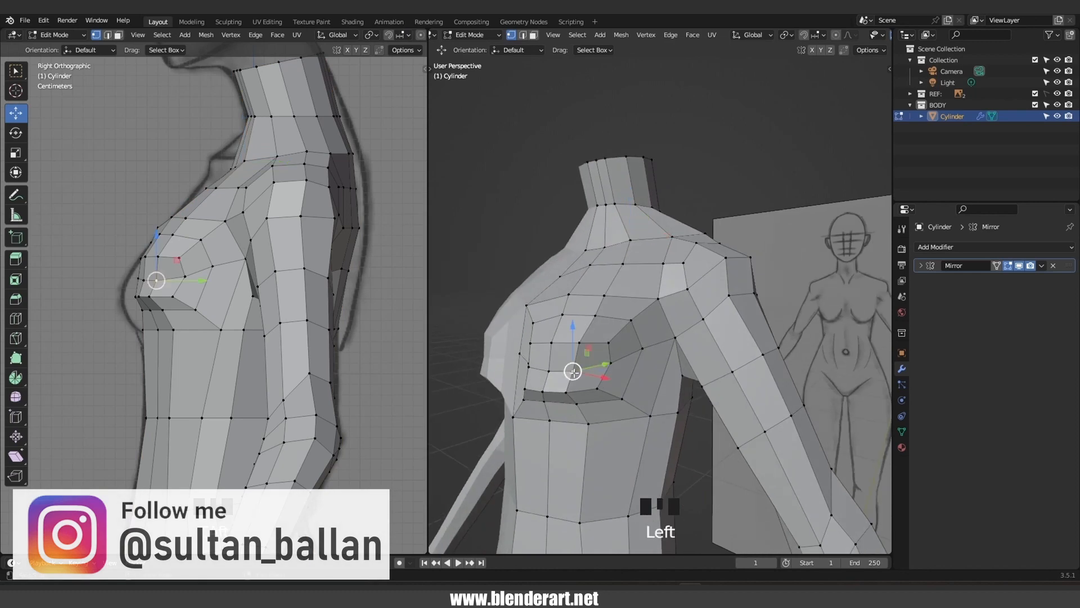
ctrl+click(532, 376)
drag(174, 281, 166, 281)
Reposition and rescale the selected row of breast-tip vertices in perspective view
middle_drag(169, 284, 258, 309)
scroll(122, 310, up, 1)
shift+middle_drag(122, 310, 298, 284)
drag(280, 275, 228, 266)
key(s)
click(285, 278)
Move the inner breast vertex about 0.0065 m forward in Y and adjust its neighbour forward and toward the centre
click(196, 263)
middle_drag(229, 266, 260, 317)
drag(195, 271, 197, 280)
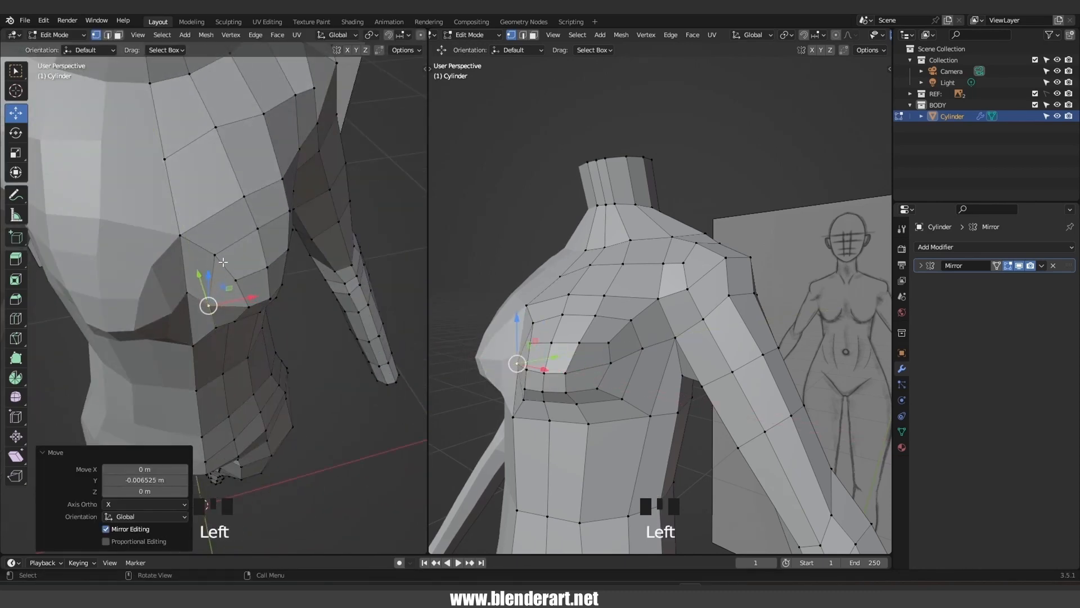
click(216, 256)
drag(205, 224, 207, 232)
drag(260, 254, 255, 256)
key(Tab)
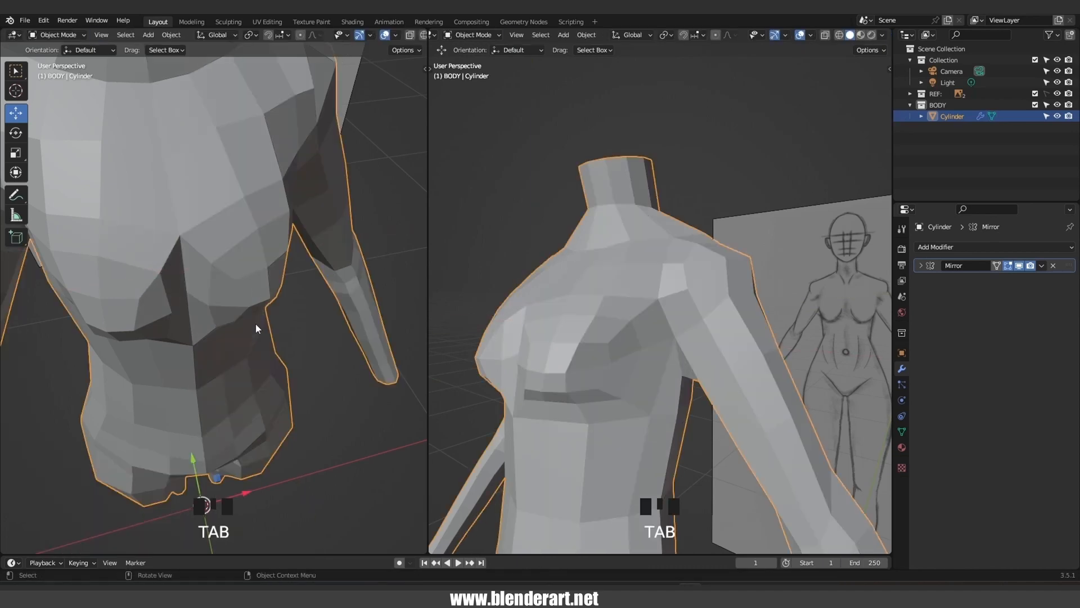
Raise the centre-line vertex beneath the breasts in Edit Mode
key(Tab)
click(194, 344)
middle_drag(197, 337, 205, 269)
drag(196, 285, 195, 259)
middle_drag(195, 260, 202, 281)
Raise the vertex beneath the outer breast slightly and reposition the neighbouring vertex on the side of the ribcage
click(222, 306)
click(267, 317)
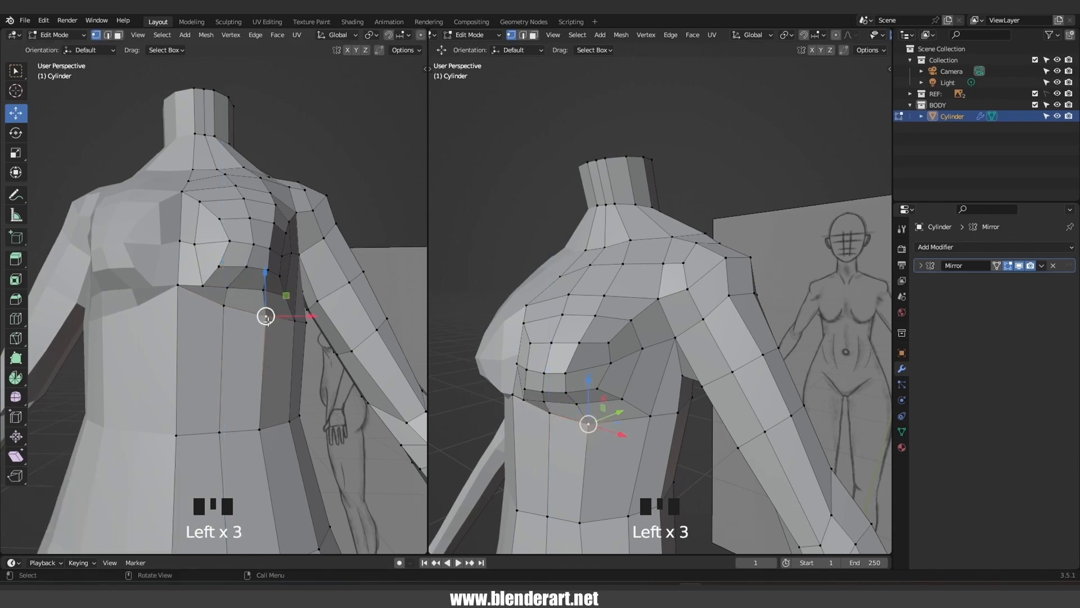
middle_drag(267, 320, 247, 285)
drag(260, 272, 260, 267)
click(318, 317)
middle_drag(318, 322, 257, 325)
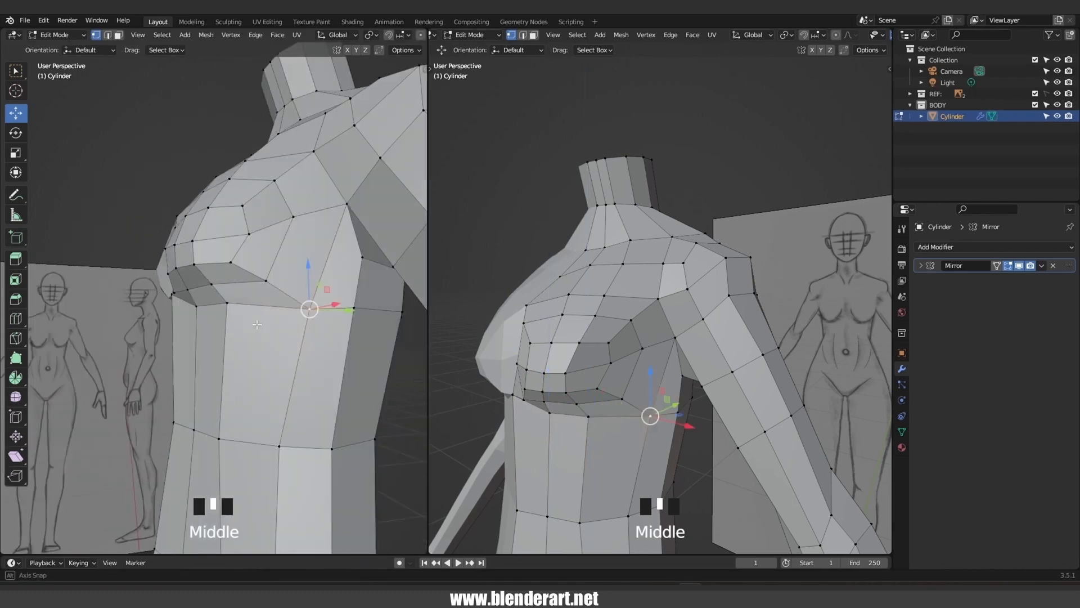
key(g)
click(281, 316)
Reposition the vertices at the armpit and along the upper outer edge of the breast
click(345, 211)
middle_drag(338, 231, 307, 266)
key(g)
click(355, 286)
key(g)
click(334, 253)
key(g)
click(304, 269)
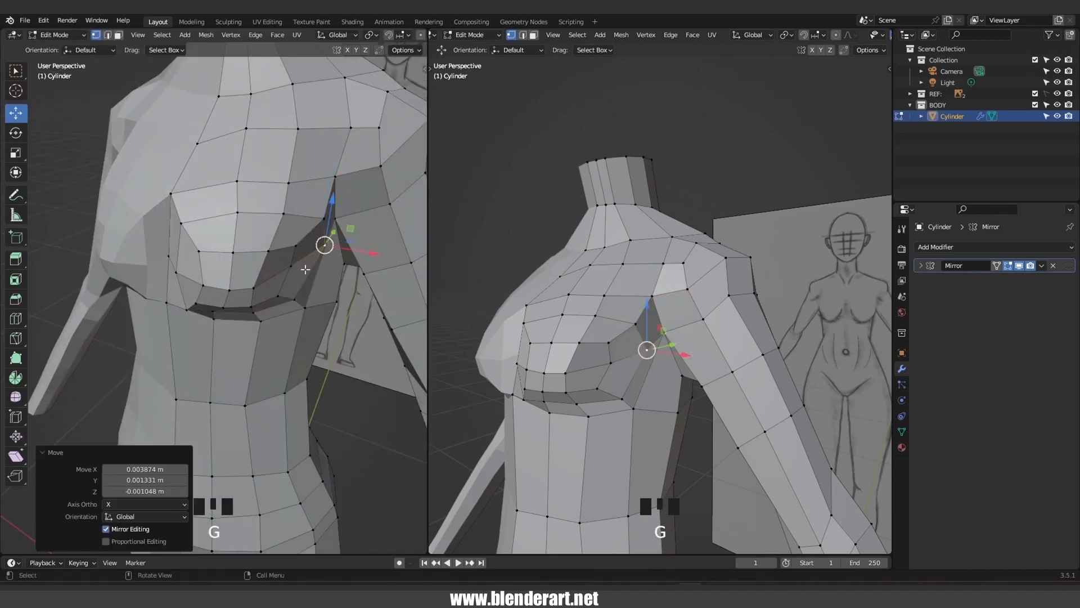
Adjust the vertices down the outer side of the breast to even out its curve
key(g)
click(300, 247)
key(g)
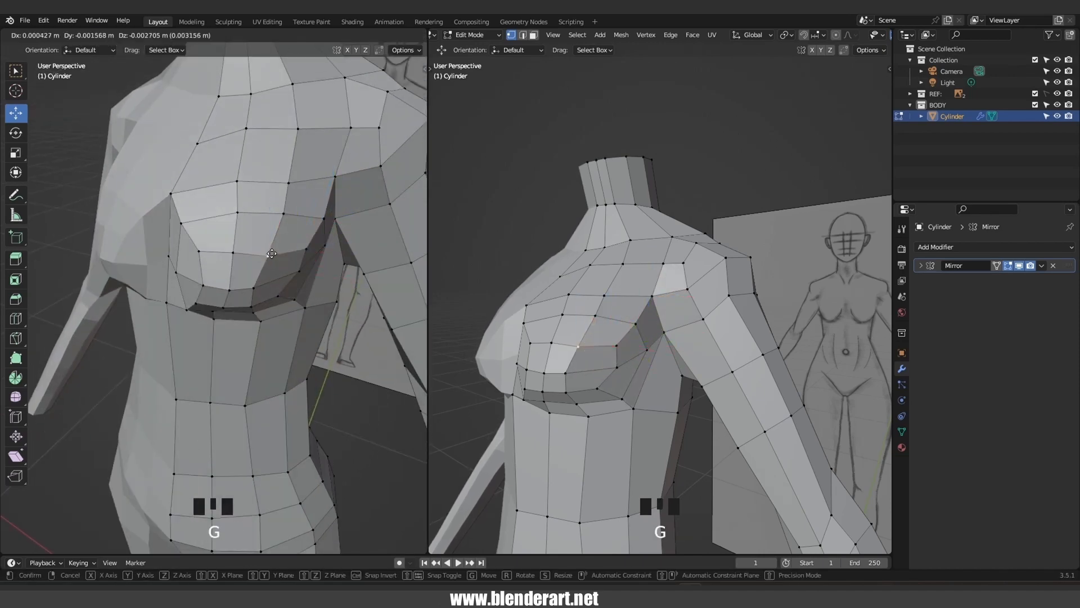
click(272, 254)
middle_drag(272, 253, 188, 227)
key(g)
click(246, 245)
Leave Edit Mode, show the right orthographic view and enter Sculpt Mode with the Grab brush
key(Tab)
key(KP_3)
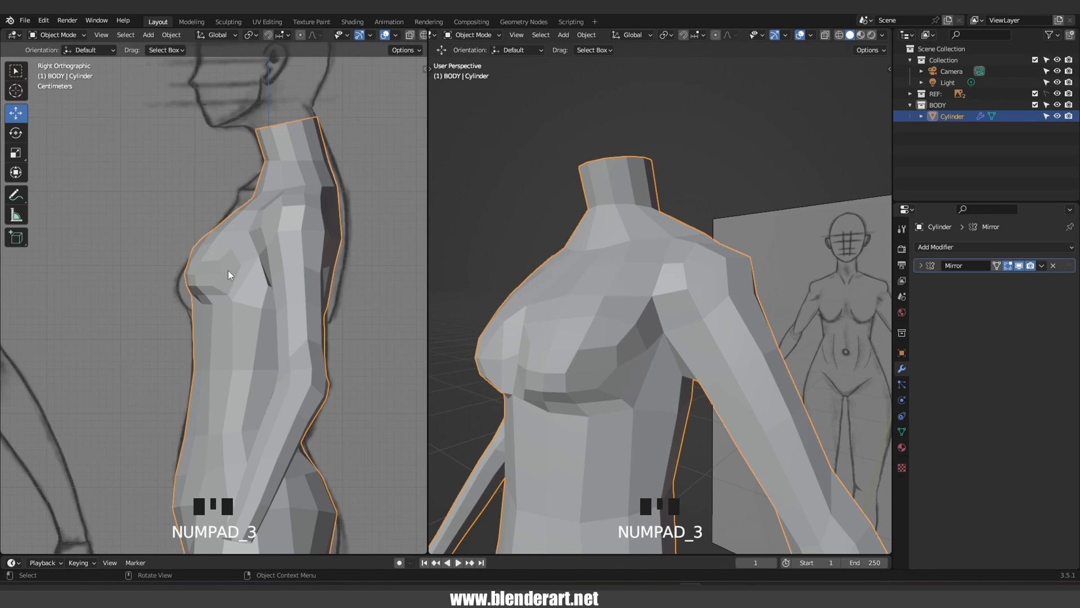
click(46, 35)
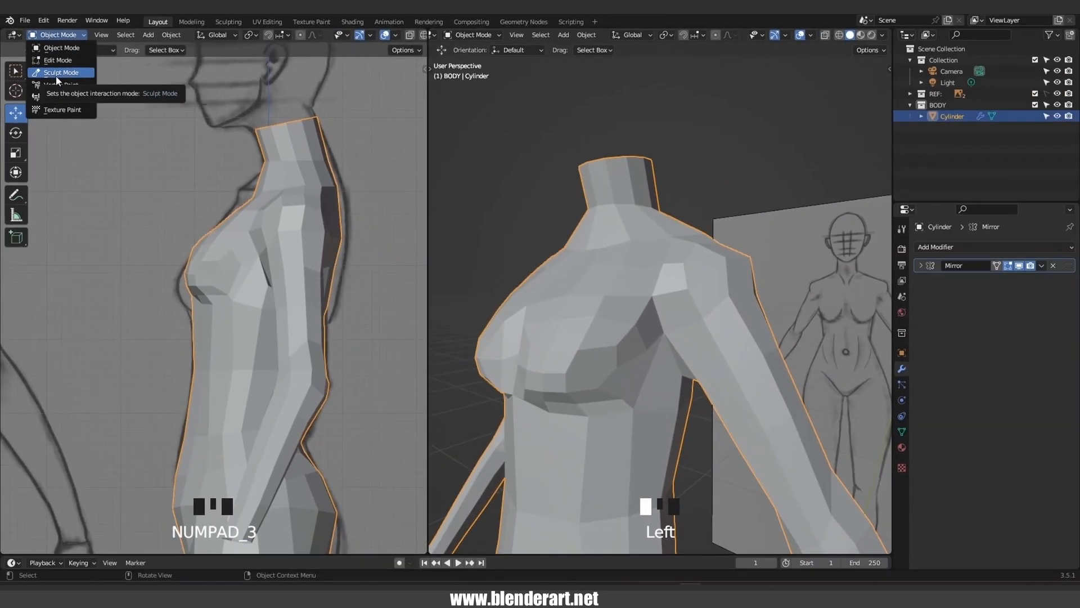
click(109, 115)
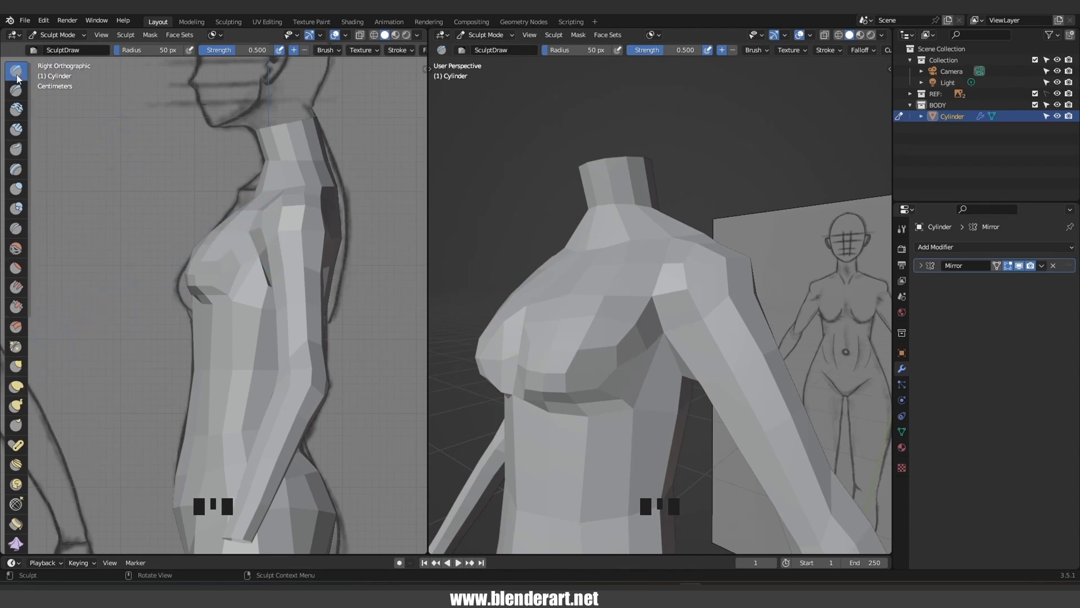
click(20, 367)
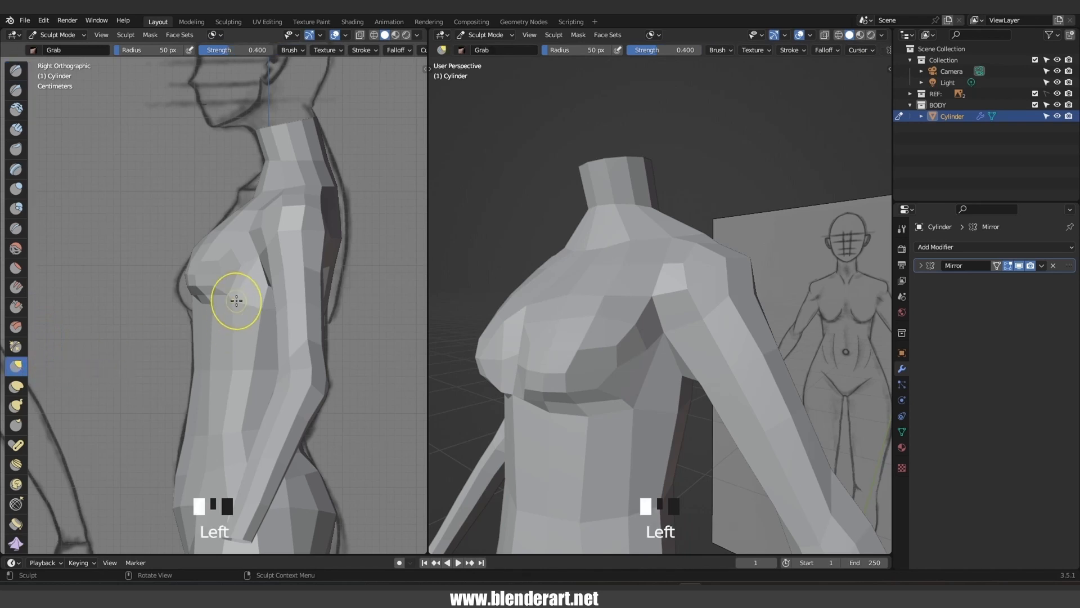
Set the Grab brush radius to 153 px and try out a strength adjustment
key(f)
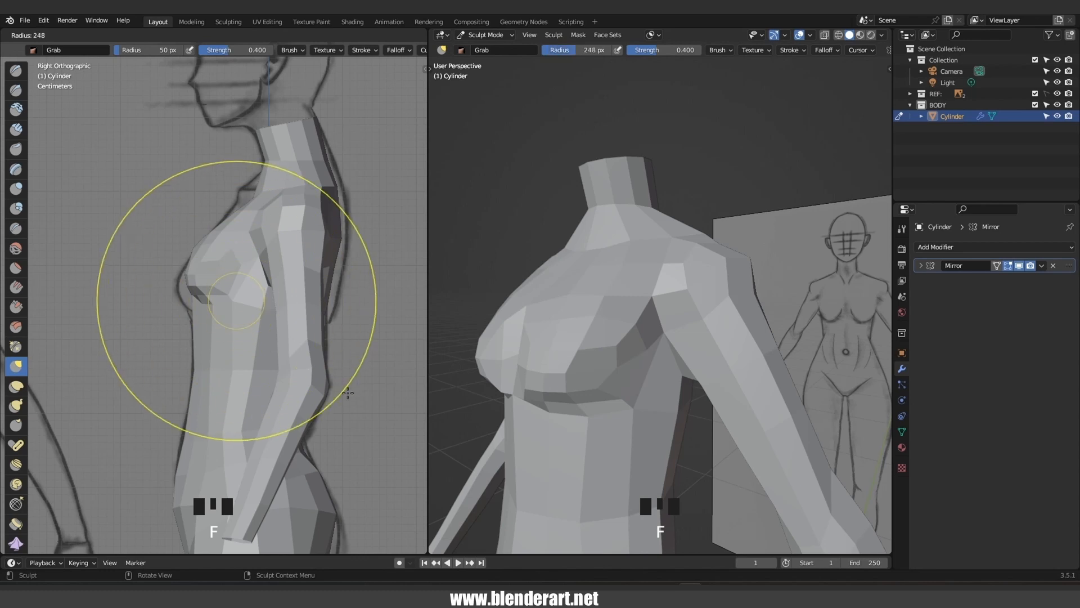
key(Escape)
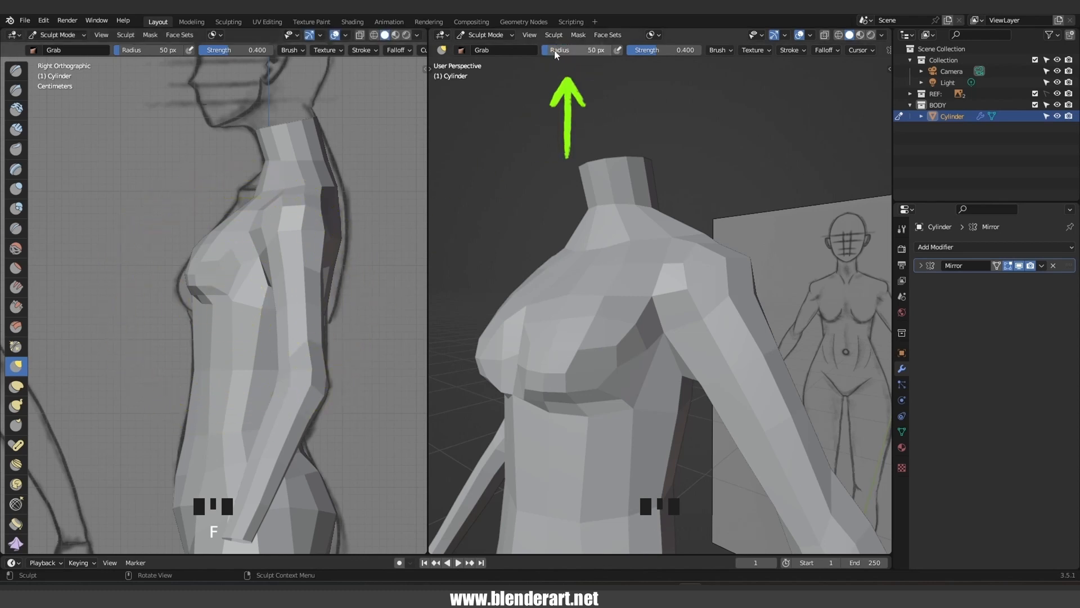
drag(555, 54, 619, 54)
key(f)
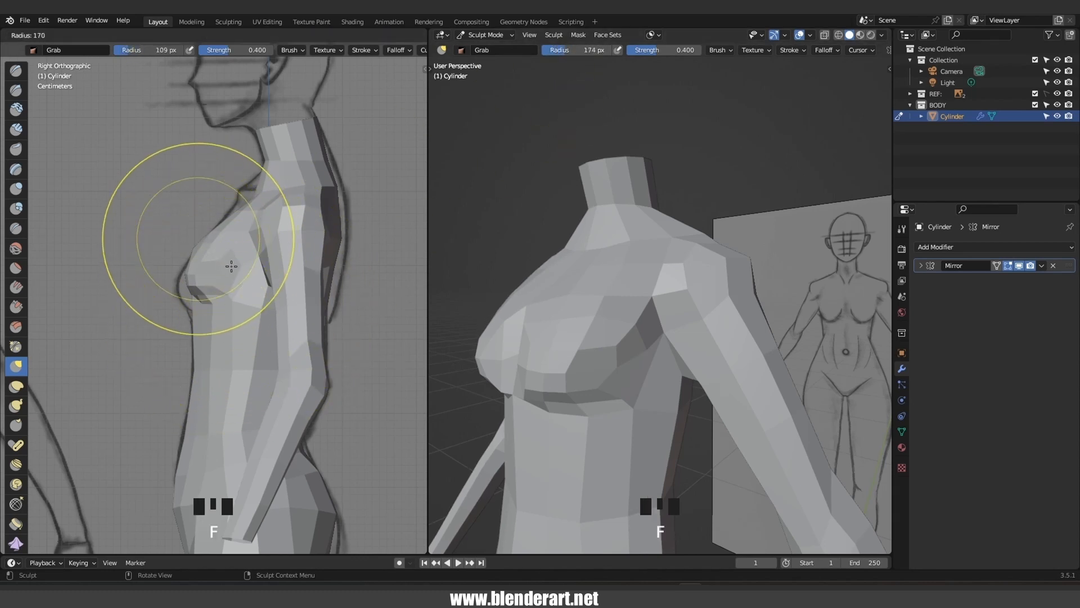
key(shift+f)
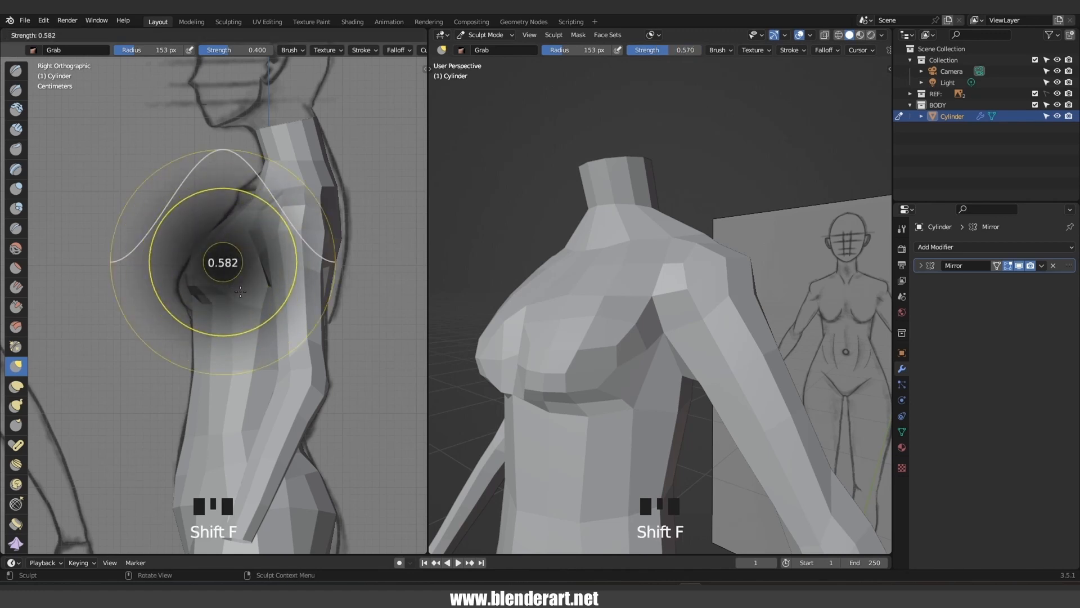
key(Escape)
Pull the breast tip and upper chest toward the side reference outline, reducing the Grab radius to 127 px
mouse_move(200, 280)
mouse_down()
mouse_move(183, 273)
mouse_move(192, 311)
mouse_up()
key(f)
click(182, 285)
mouse_move(255, 196)
mouse_down()
mouse_move(235, 191)
mouse_move(226, 213)
mouse_move(239, 201)
mouse_up()
Reshape the outer breast and the area beneath the armpit with the Grab brush in perspective view
mouse_move(489, 312)
middle_down()
mouse_move(571, 334)
mouse_move(611, 368)
middle_up()
drag(697, 359, 673, 326)
drag(672, 324, 660, 305)
middle_drag(686, 337, 701, 300)
drag(703, 329, 697, 337)
drag(684, 376, 681, 381)
middle_drag(699, 361, 579, 354)
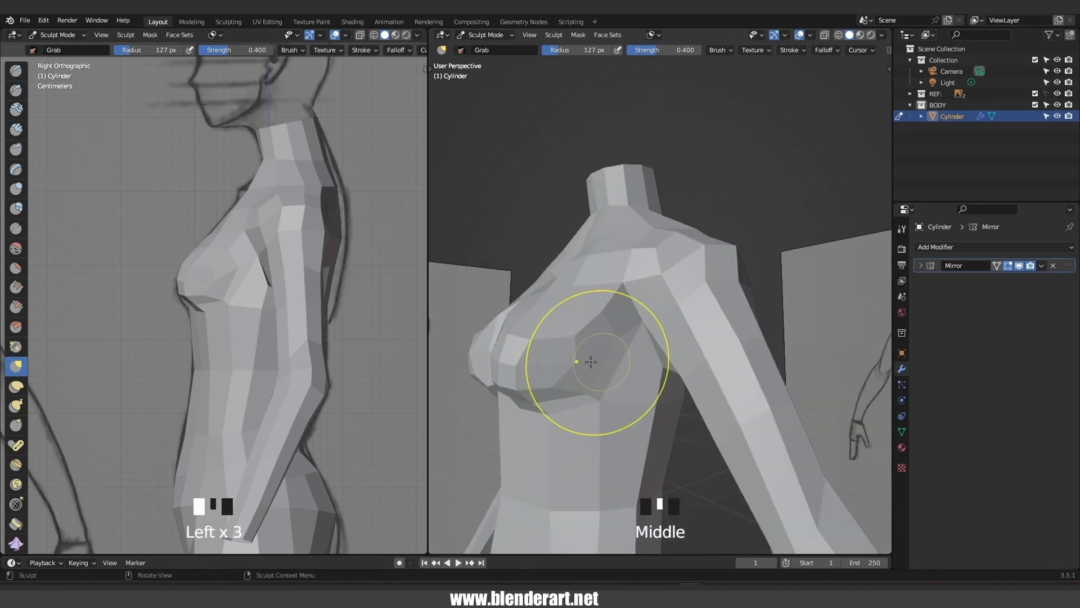
mouse_move(579, 354)
mouse_down()
mouse_move(575, 346)
mouse_move(610, 356)
mouse_up()
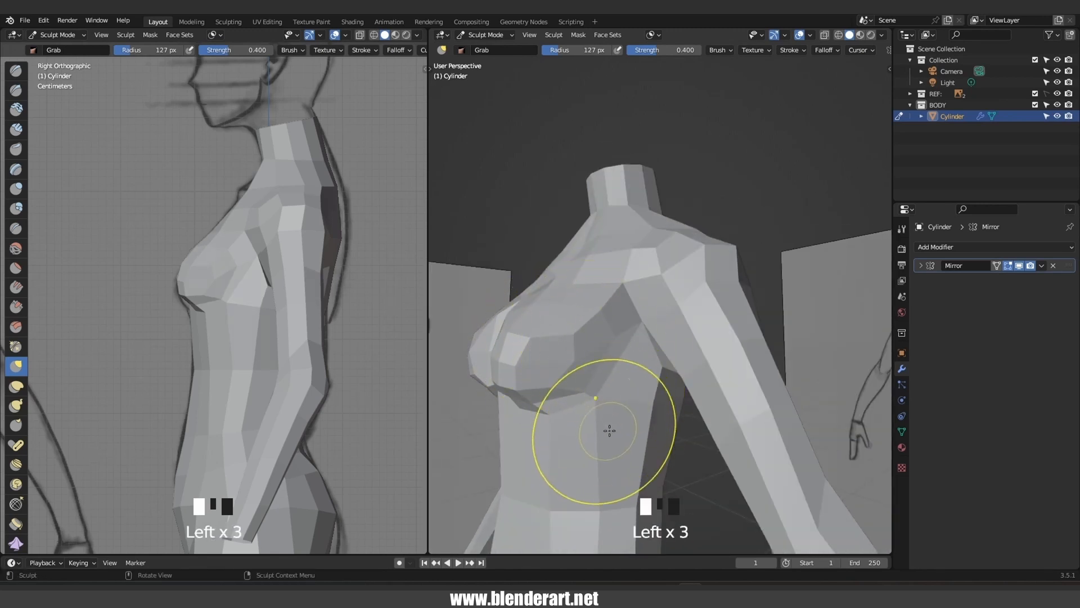
drag(600, 424, 596, 420)
Grab the crease under the breast and the cleavage area to round the lower and inner breast
mouse_move(248, 318)
middle_down()
mouse_move(261, 338)
mouse_move(281, 312)
middle_up()
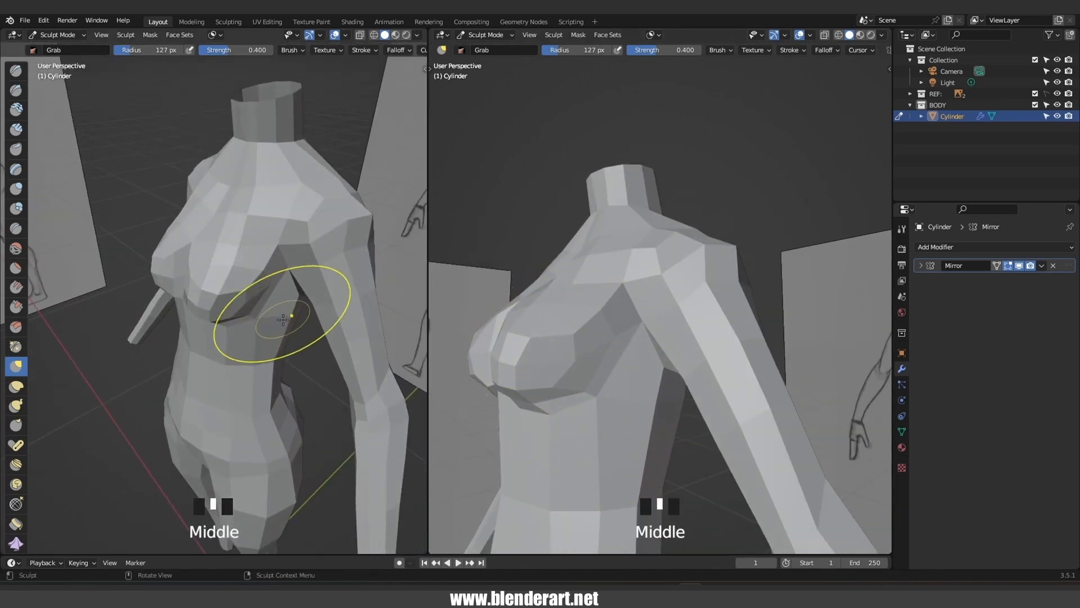
drag(281, 313, 239, 329)
middle_drag(239, 328, 203, 335)
drag(203, 335, 203, 304)
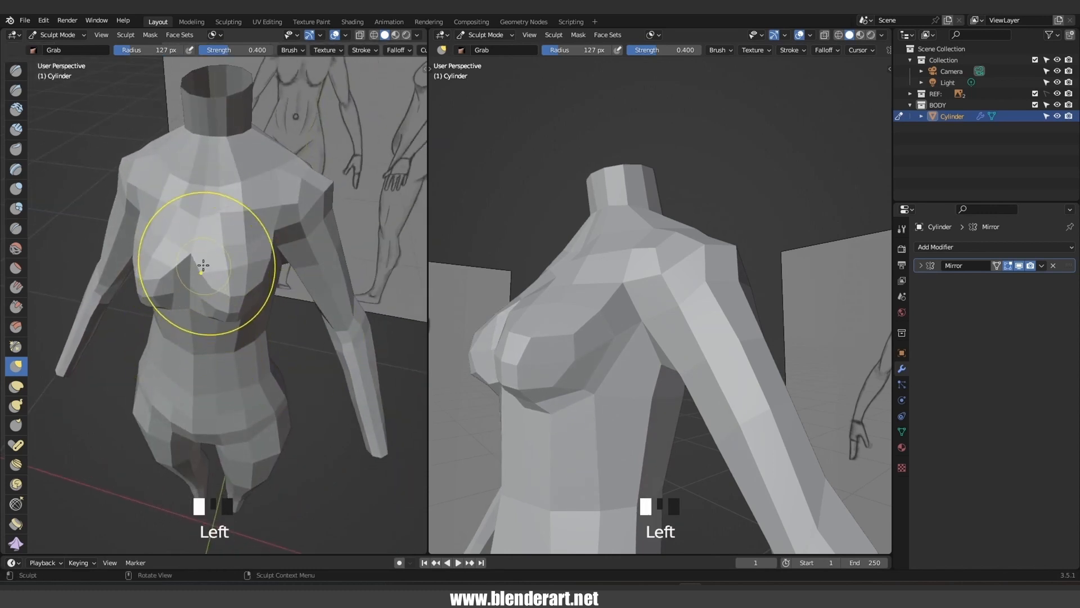
drag(203, 265, 211, 273)
middle_drag(212, 277, 225, 333)
scroll(225, 333, up, 2)
drag(224, 327, 226, 326)
Pull the lower outer part of the breast outward and refine its contour from several angles
drag(235, 334, 280, 310)
mouse_move(280, 309)
middle_down()
mouse_move(292, 281)
mouse_move(281, 262)
middle_up()
drag(270, 264, 281, 261)
mouse_move(282, 261)
middle_down()
mouse_move(275, 287)
mouse_move(204, 271)
middle_up()
drag(204, 271, 222, 272)
middle_drag(222, 272, 262, 325)
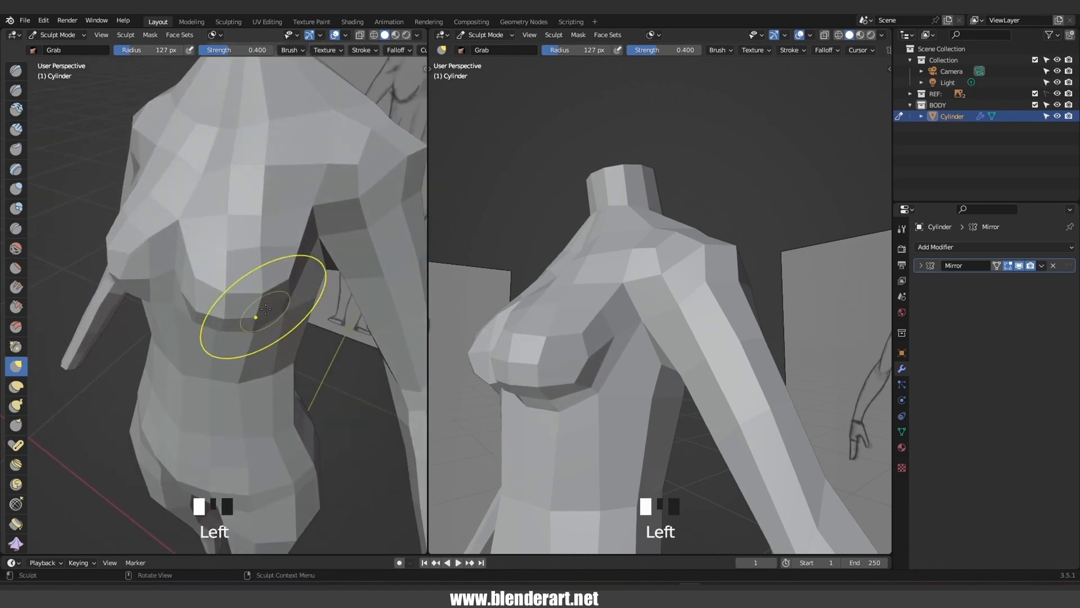
middle_drag(295, 245, 264, 297)
drag(264, 298, 264, 298)
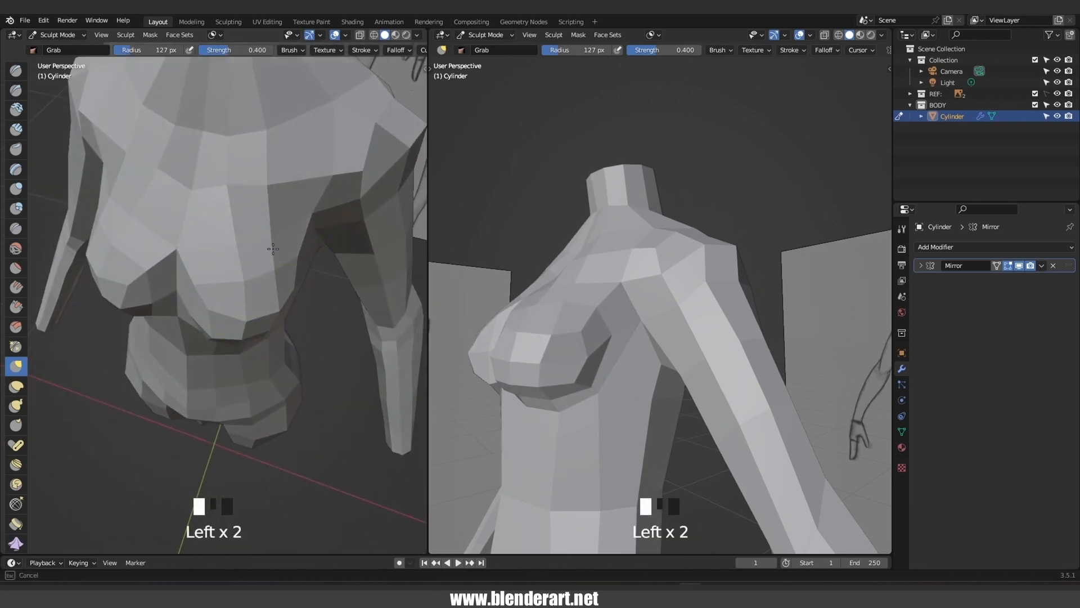
Nudge the upper chest surface between the breasts and the collarbone with the Grab brush
middle_drag(273, 249, 235, 159)
drag(235, 159, 235, 158)
middle_drag(191, 157, 208, 118)
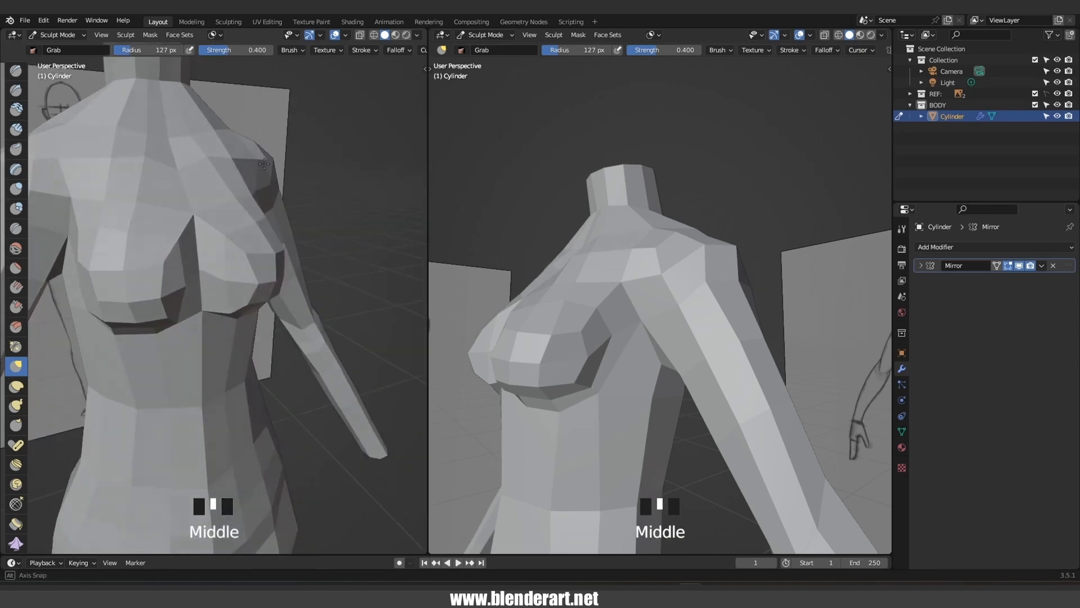
drag(208, 118, 209, 120)
Fit the front underside of the breast to the side reference in the right orthographic view
shift+middle_drag(210, 119, 241, 240)
scroll(236, 292, down, 3)
middle_drag(236, 292, 208, 320)
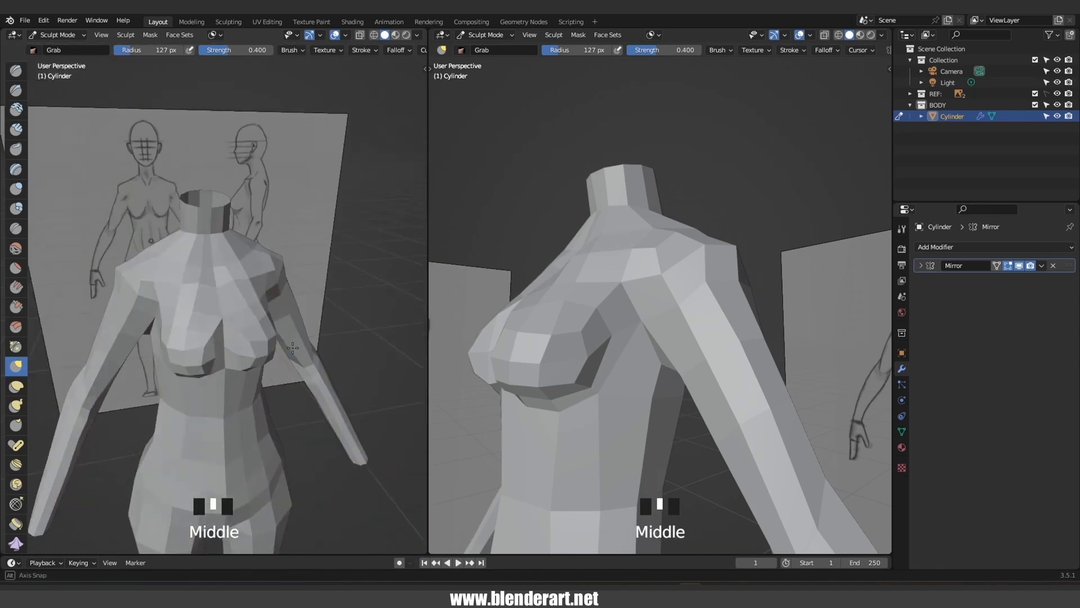
scroll(205, 325, down, 3)
key(KP_3)
scroll(135, 372, up, 4)
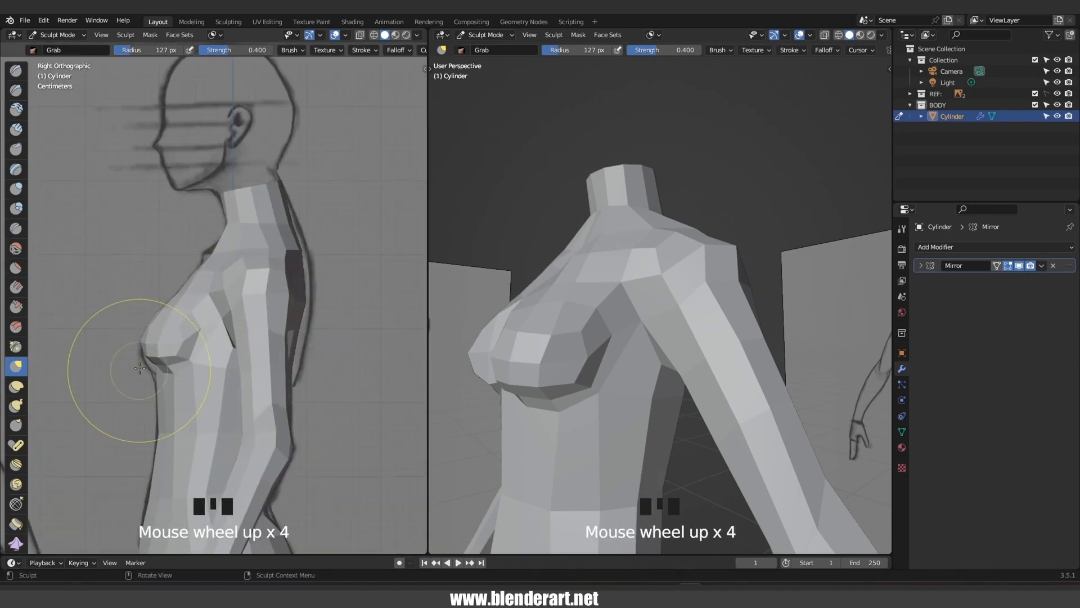
drag(140, 371, 148, 375)
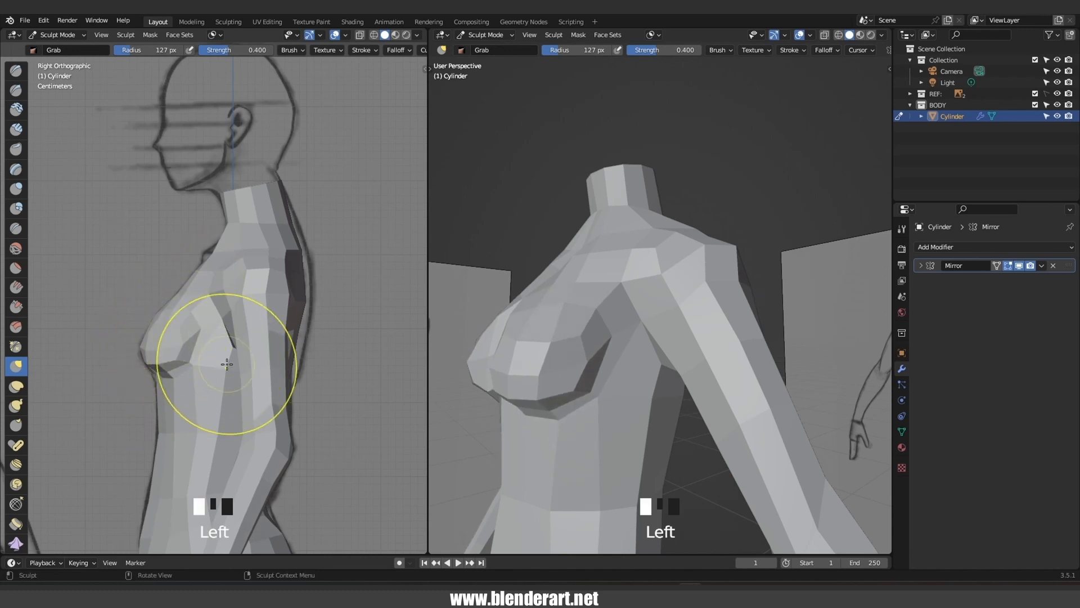
Pull the upper back and the buttocks toward the side reference outline
scroll(227, 364, down, 2)
drag(280, 307, 278, 267)
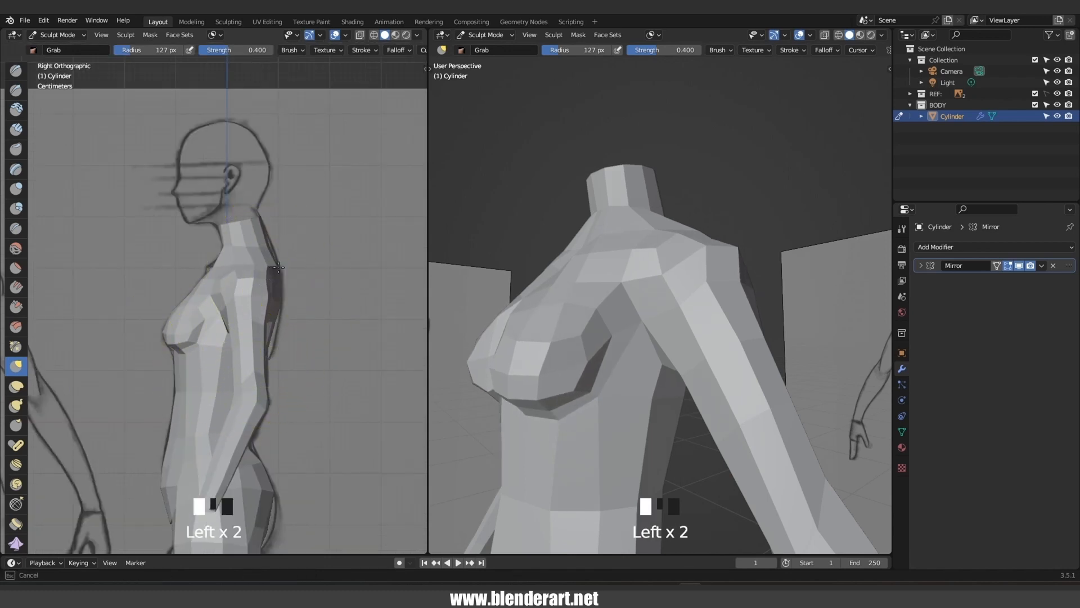
shift+middle_drag(301, 467, 304, 356)
drag(276, 402, 279, 409)
Adjust the back and front of the upper thigh to follow the side reference outline
scroll(279, 409, down, 2)
shift+middle_drag(280, 409, 276, 270)
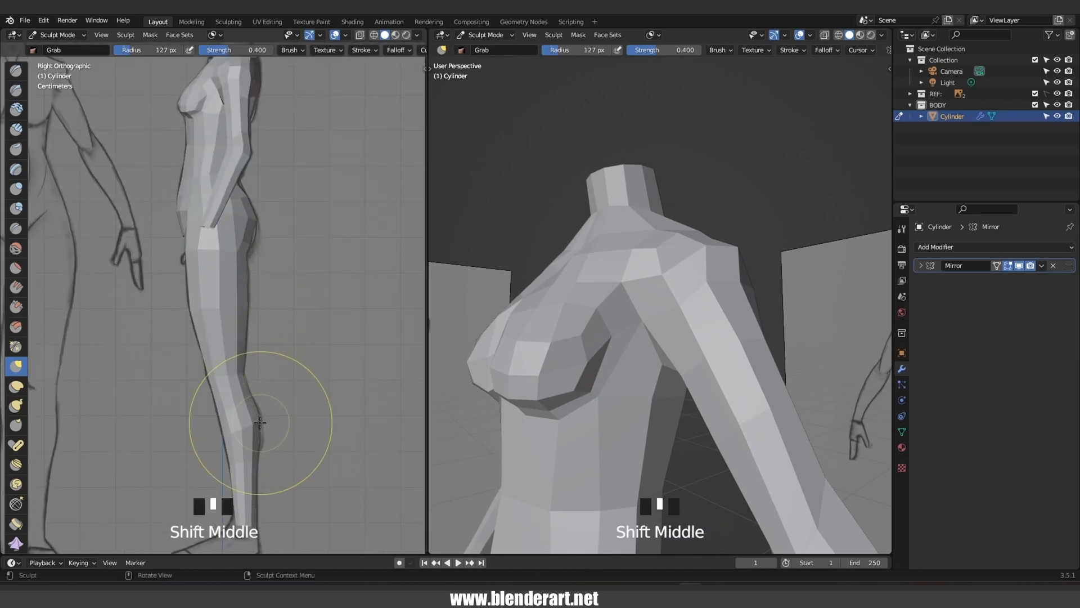
drag(250, 311, 246, 312)
drag(196, 311, 194, 311)
Fit the shoulder and the base of the neck to the reference outline in the front orthographic view
scroll(228, 287, down, 3)
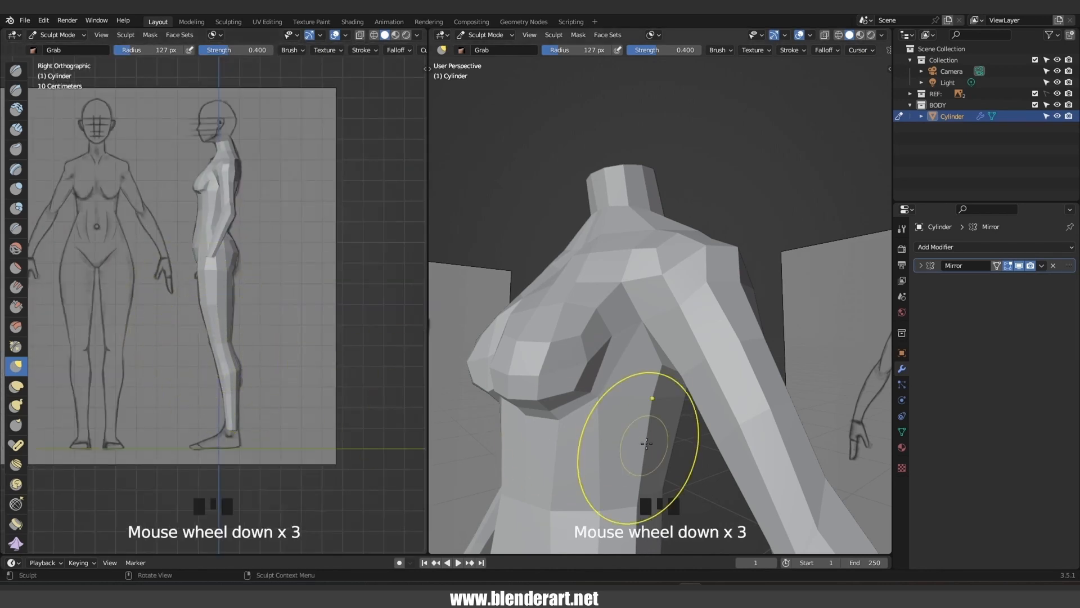
scroll(636, 453, down, 2)
key(KP_1)
drag(722, 273, 717, 274)
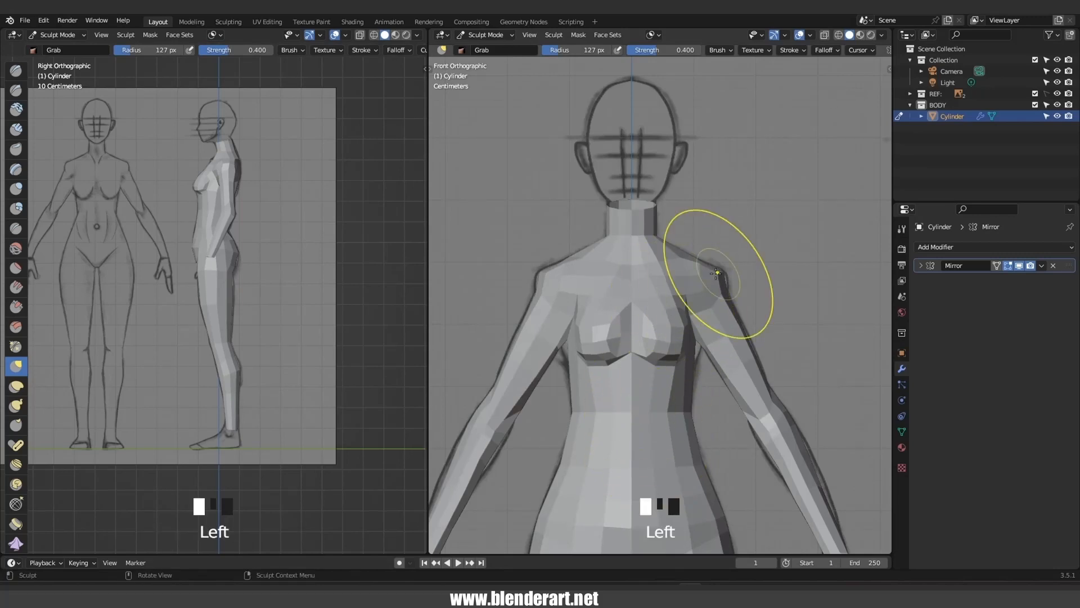
drag(663, 249, 661, 251)
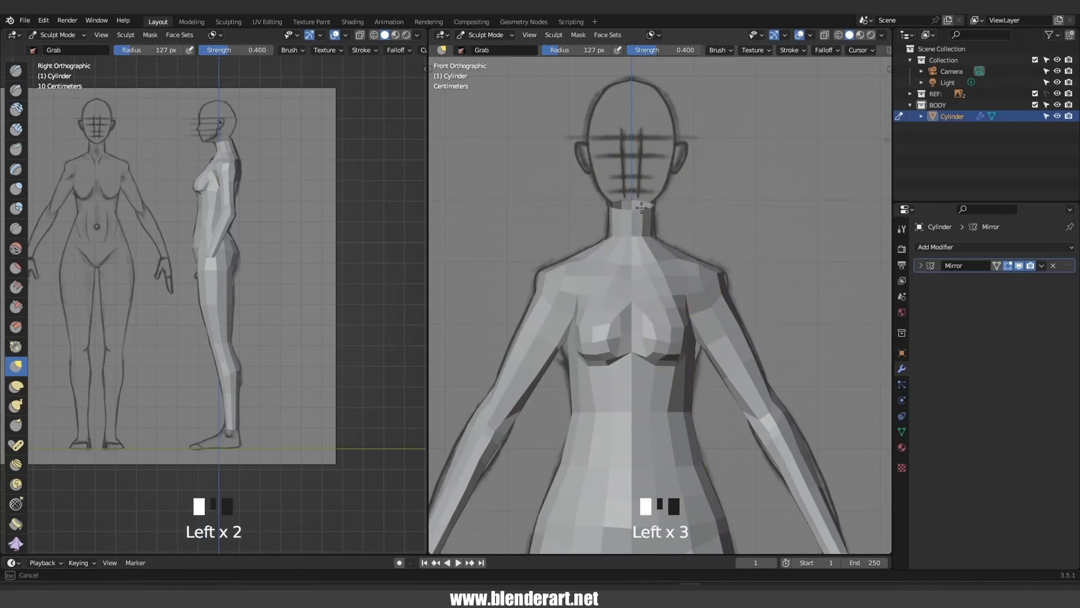
Nudge the forearm outward to match the front reference outline
scroll(660, 281, down, 2)
shift+middle_drag(658, 316, 638, 172)
drag(756, 289, 761, 286)
drag(744, 281, 750, 279)
scroll(728, 267, up, 4)
mouse_move(790, 235)
mouse_down()
mouse_move(773, 229)
mouse_move(772, 243)
mouse_up()
scroll(773, 229, down, 3)
key(ctrl+z)
Pull the hip and outer thigh toward the front reference outline, undoing the stroke on the inner thigh
shift+middle_drag(713, 339, 711, 238)
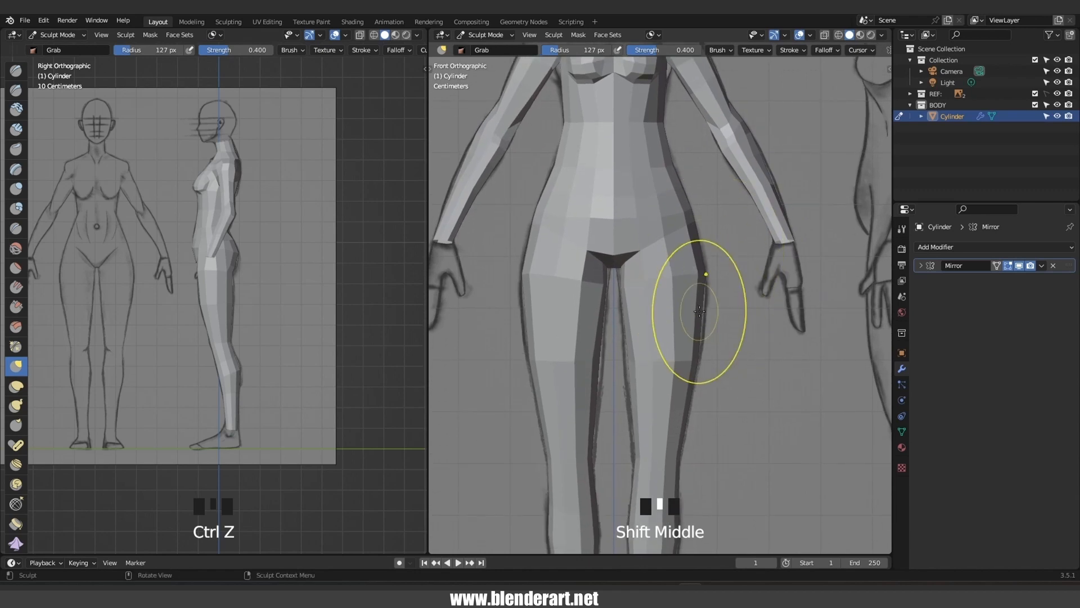
drag(699, 311, 702, 310)
drag(637, 359, 675, 363)
shift+middle_drag(677, 363, 671, 337)
key(ctrl+z)
drag(685, 336, 687, 331)
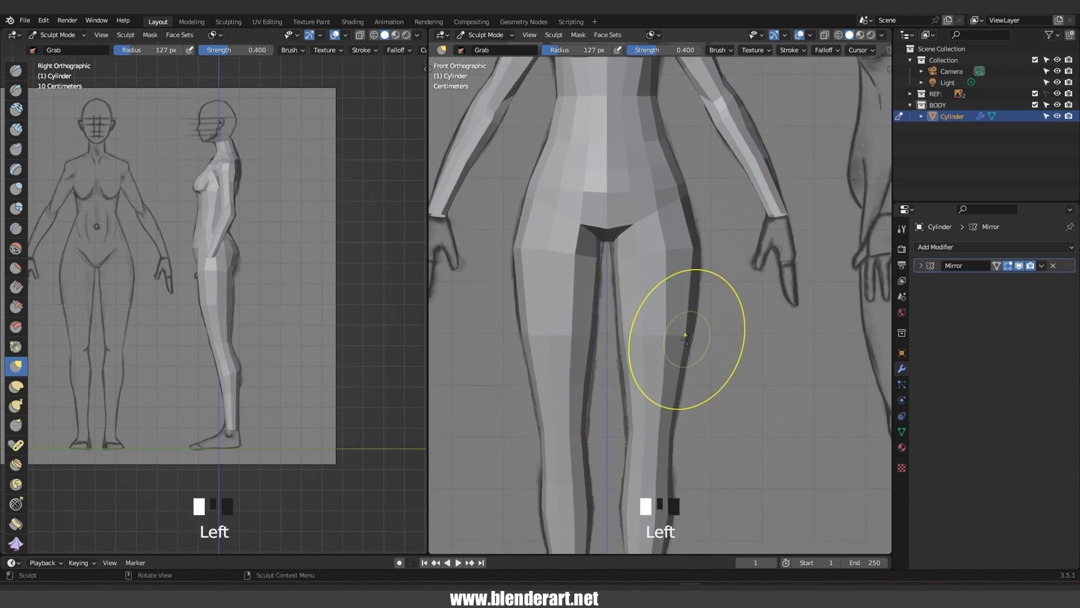
Return the body mesh to Object Mode and save the file CAT.blend
shift+middle_drag(687, 331, 678, 254)
scroll(635, 266, down, 4)
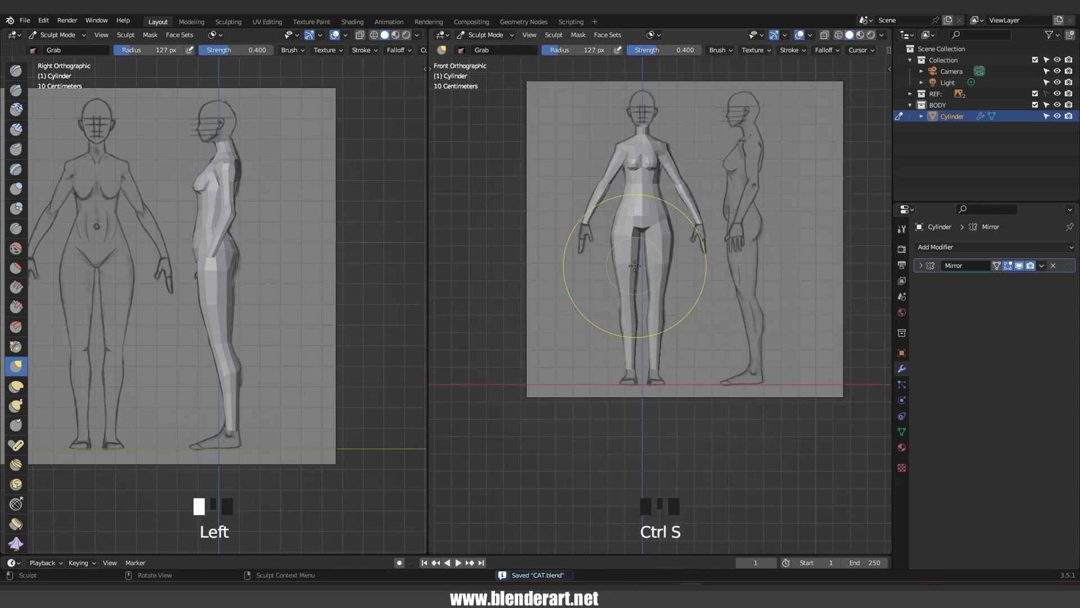
key(ctrl+Tab)
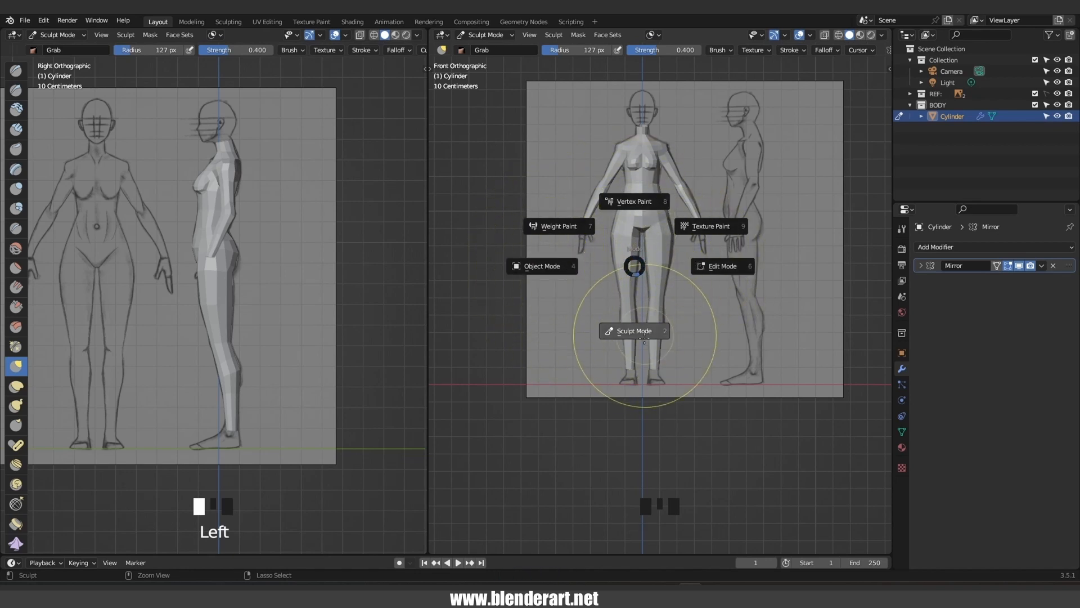
click(563, 271)
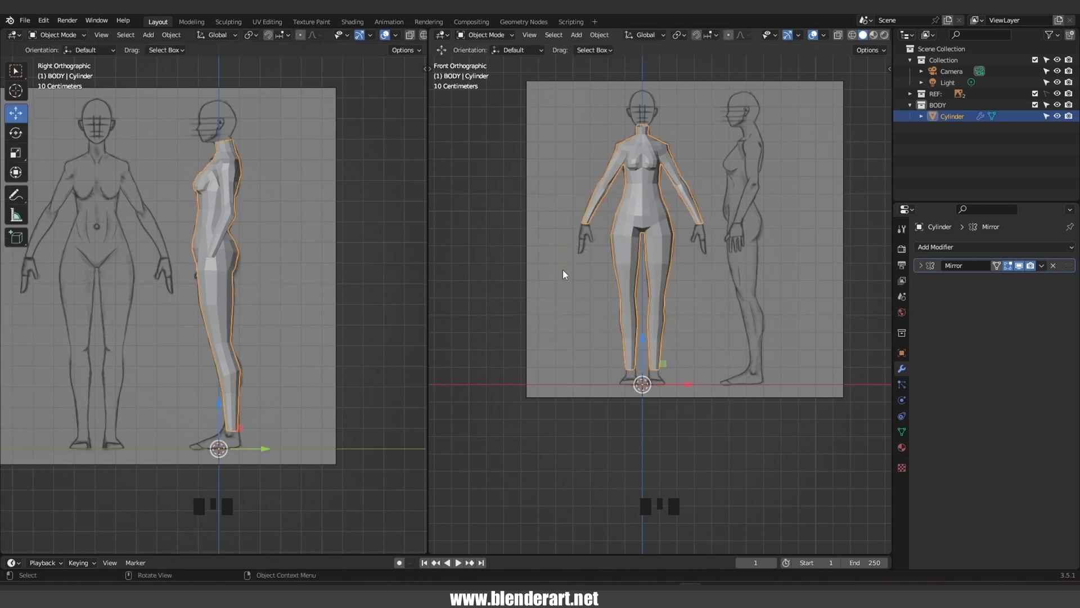
key(ctrl+s)
click(699, 423)
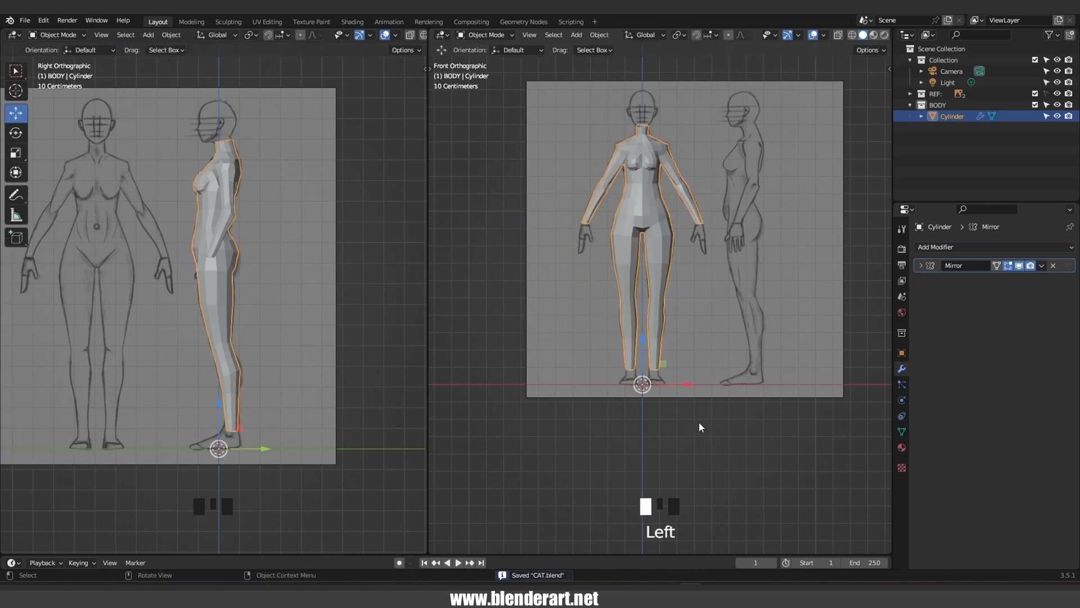
Add a cube mesh to the scene as the starting shape for the head
shift+middle_drag(699, 423, 650, 382)
scroll(651, 382, up, 4)
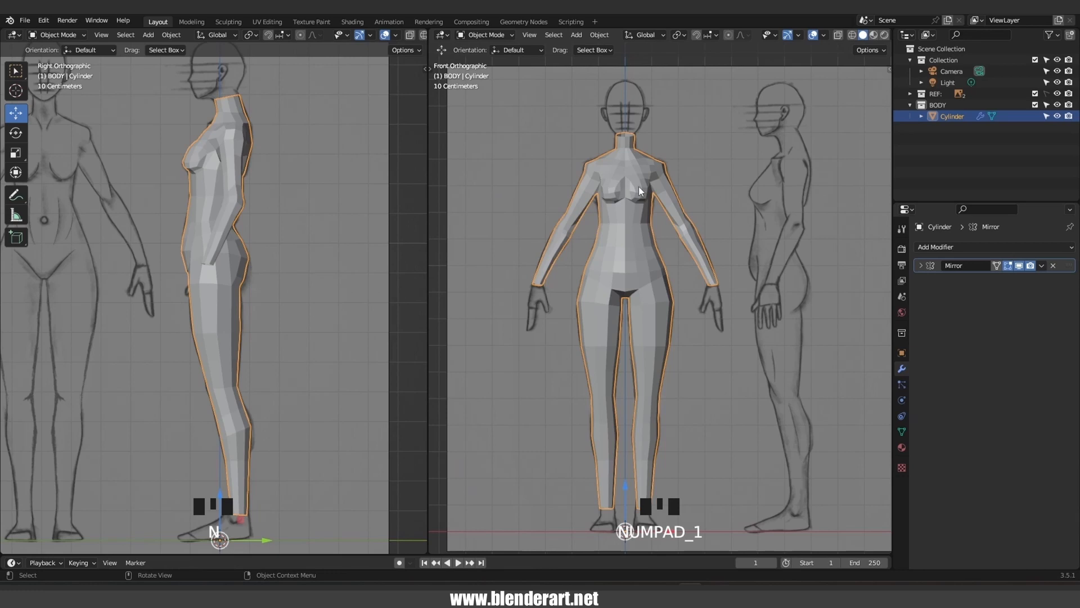
scroll(635, 154, up, 2)
shift+middle_drag(636, 154, 650, 377)
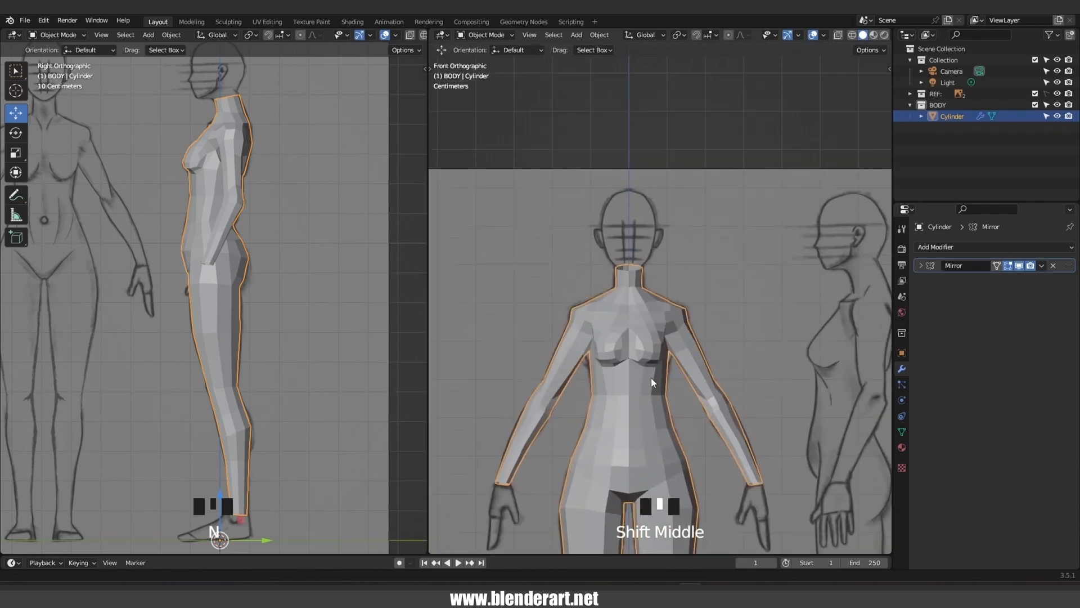
scroll(661, 326, up, 1)
shift+middle_drag(660, 326, 725, 283)
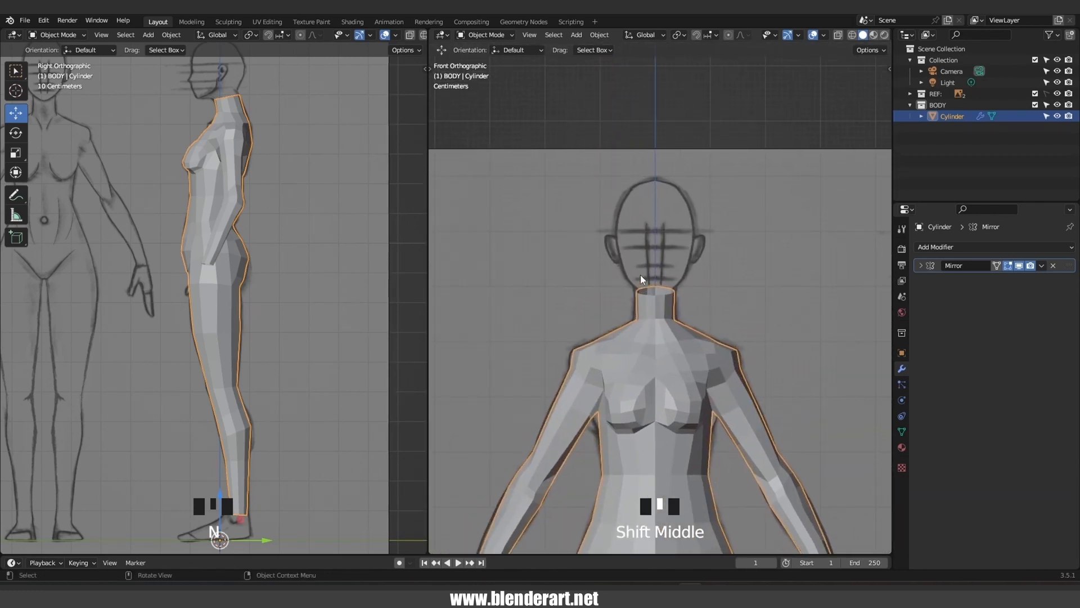
key(shift+a)
mouse_move(641, 275)
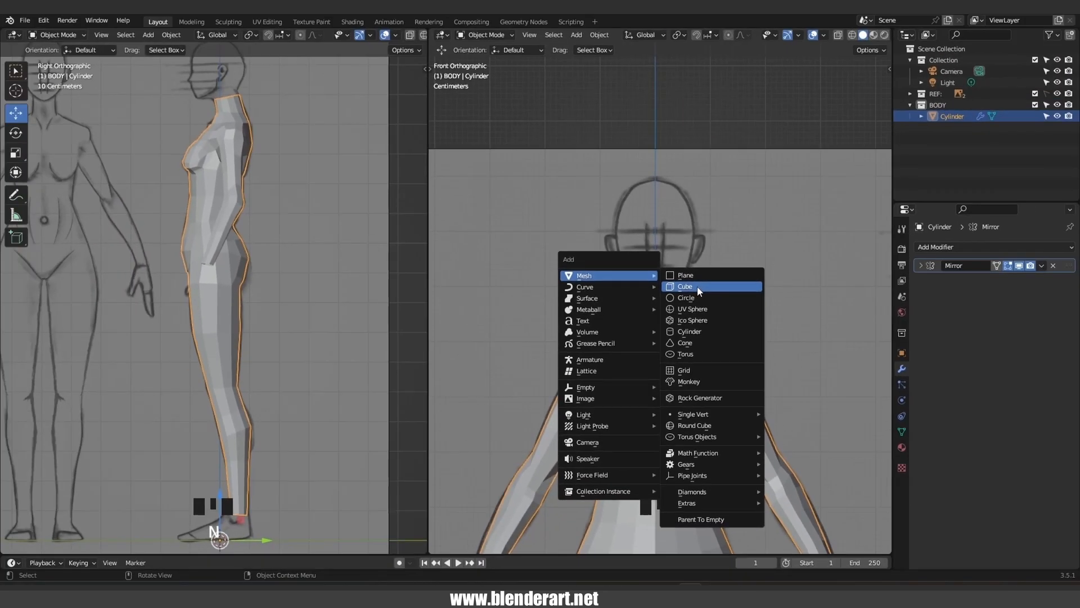
click(788, 276)
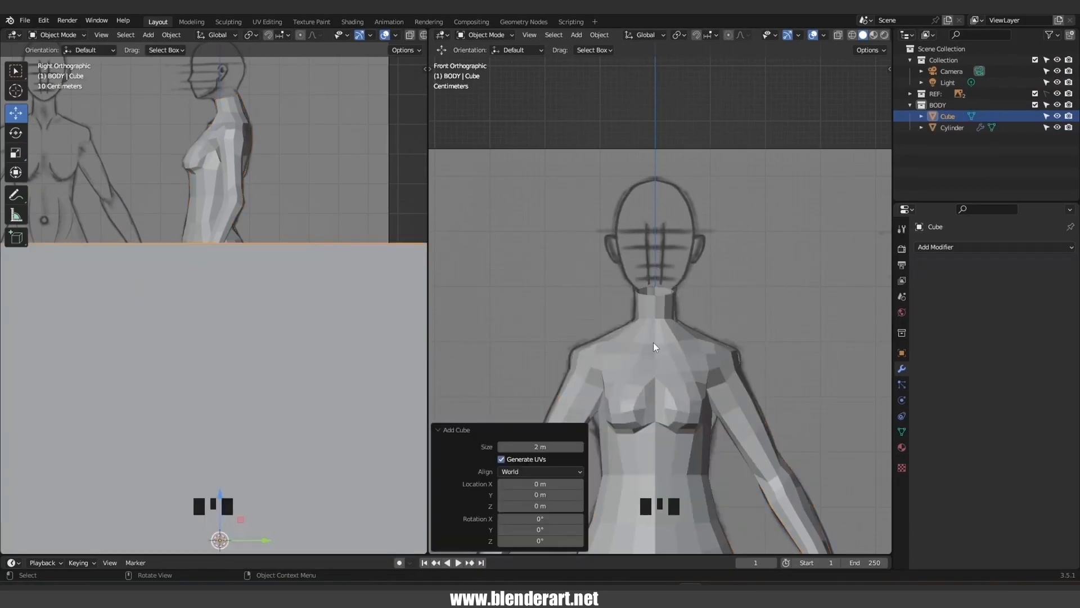
Give the cube a Catmull-Clark subdivision at level 2 and apply the modifier to its mesh
scroll(654, 349, down, 9)
shift+middle_drag(653, 349, 674, 285)
scroll(680, 289, up, 2)
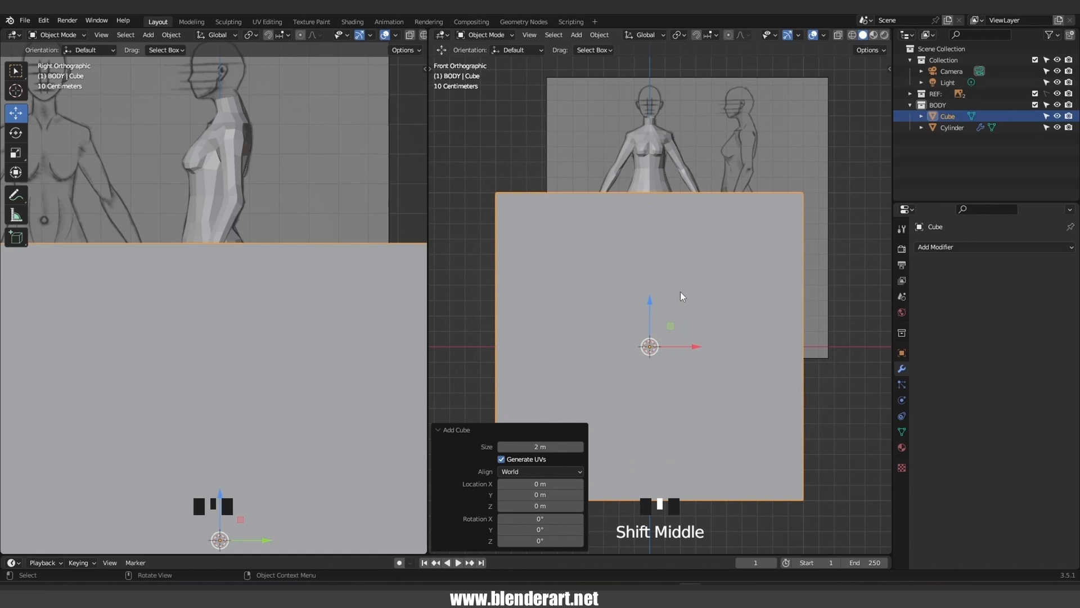
key(ctrl+2)
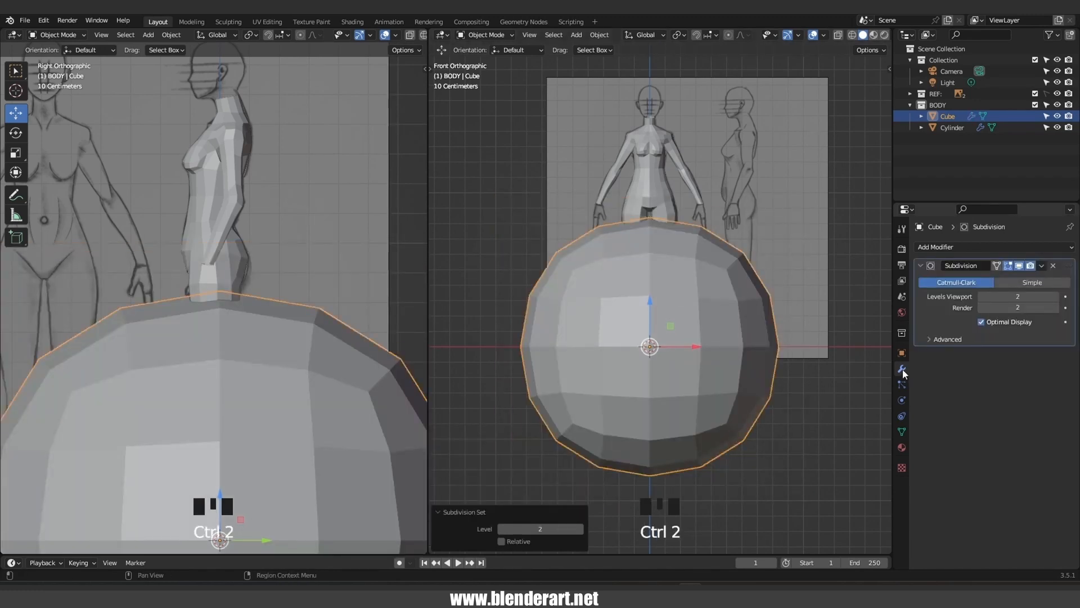
click(943, 282)
click(953, 250)
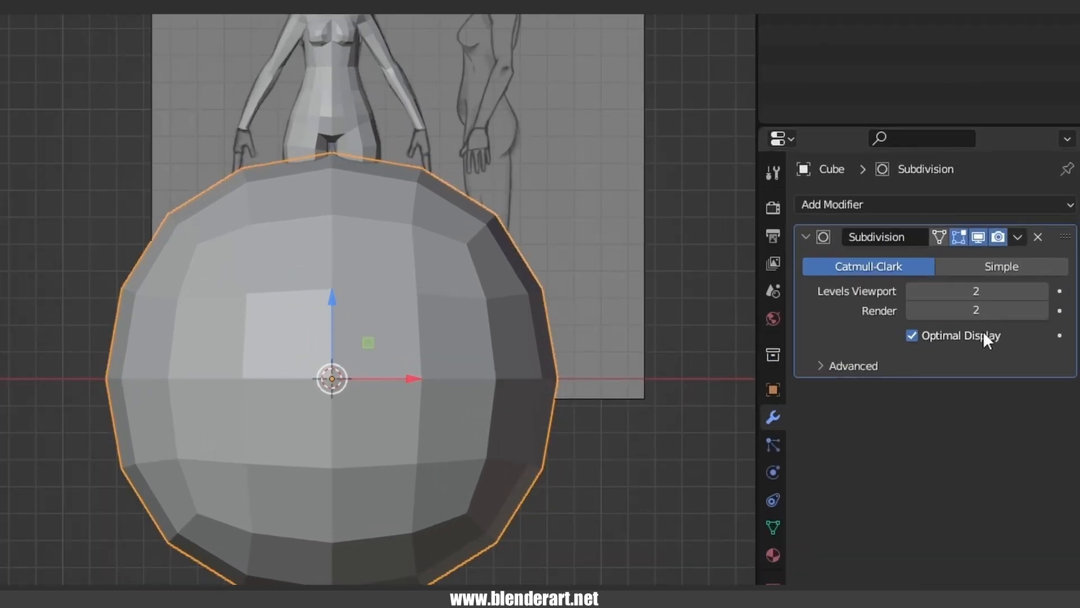
click(1018, 236)
click(982, 261)
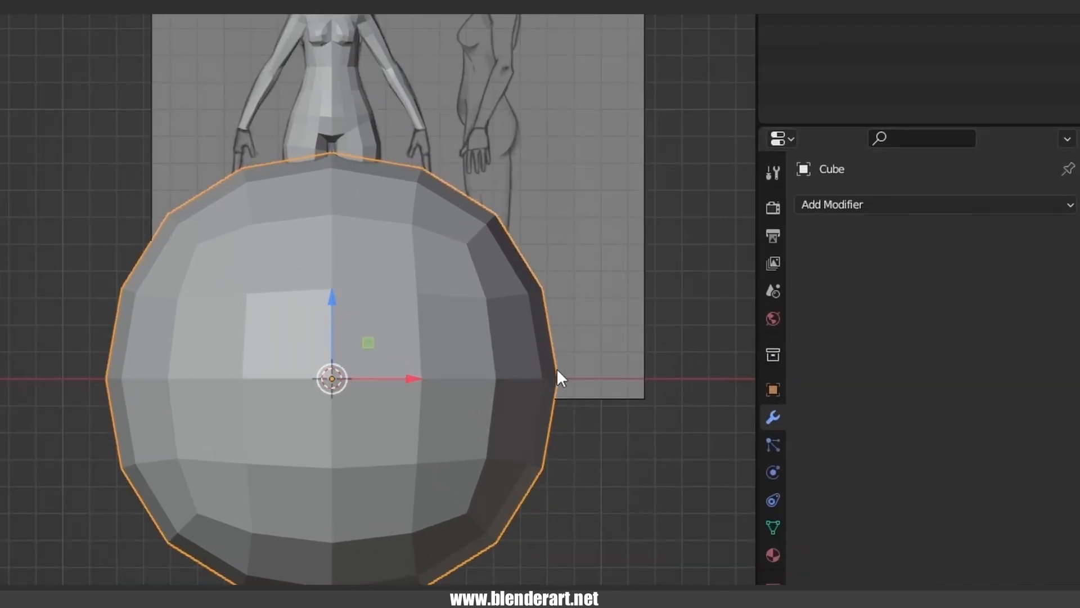
key(Tab)
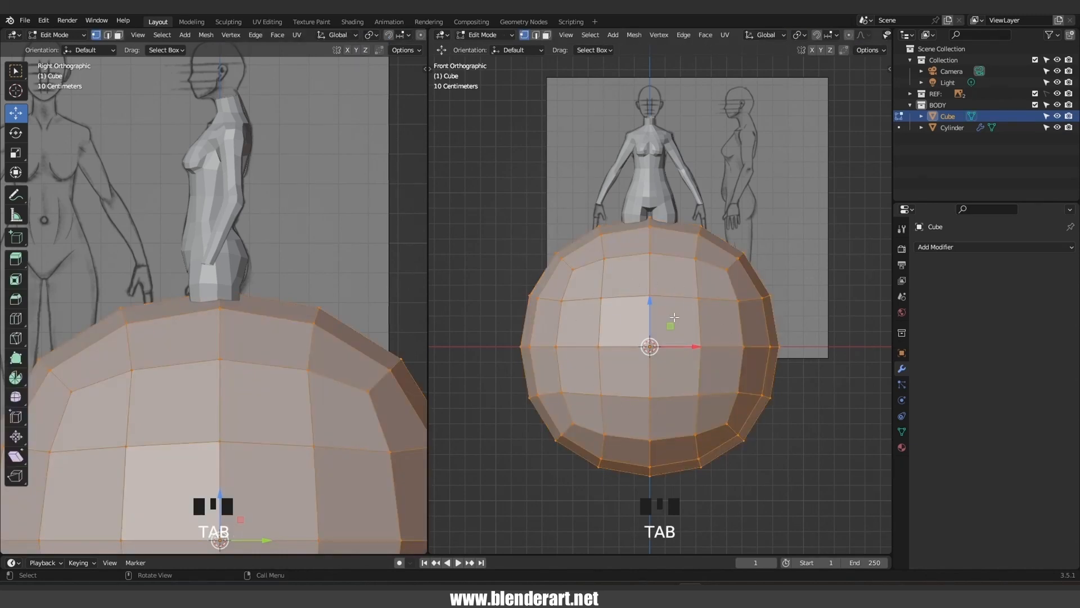
key(Tab)
Scale the rounded cube down to roughly head size and raise it about 1.62 m along Z onto the front reference head
key(s)
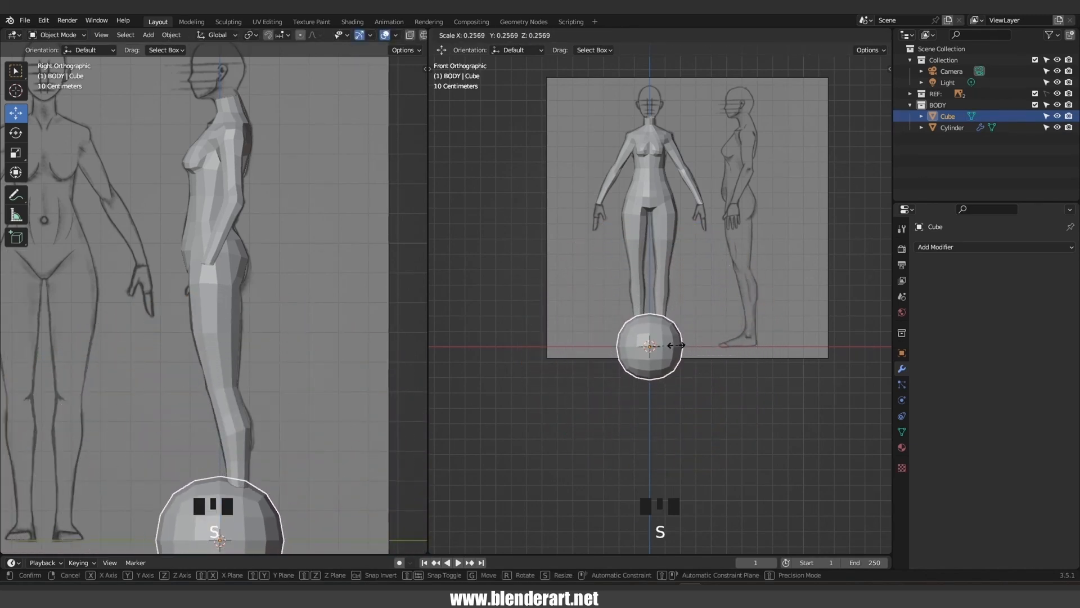
click(670, 336)
drag(651, 303, 674, 51)
key(s)
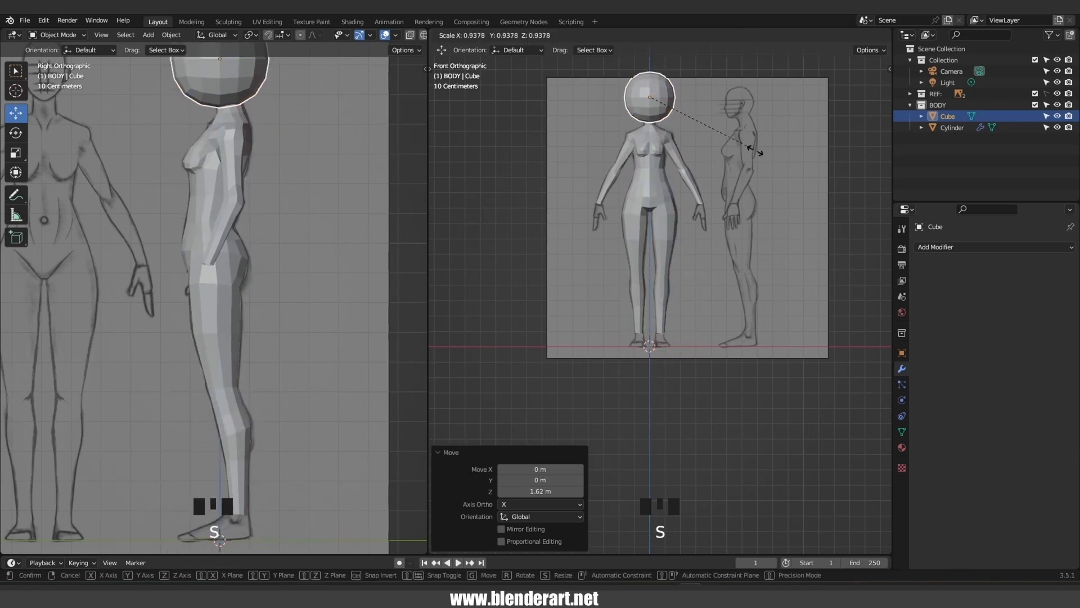
click(729, 138)
Shrink the head sphere by a factor of about 0.845 and lower it about 0.024 m along Z to match the reference
scroll(653, 178, up, 3)
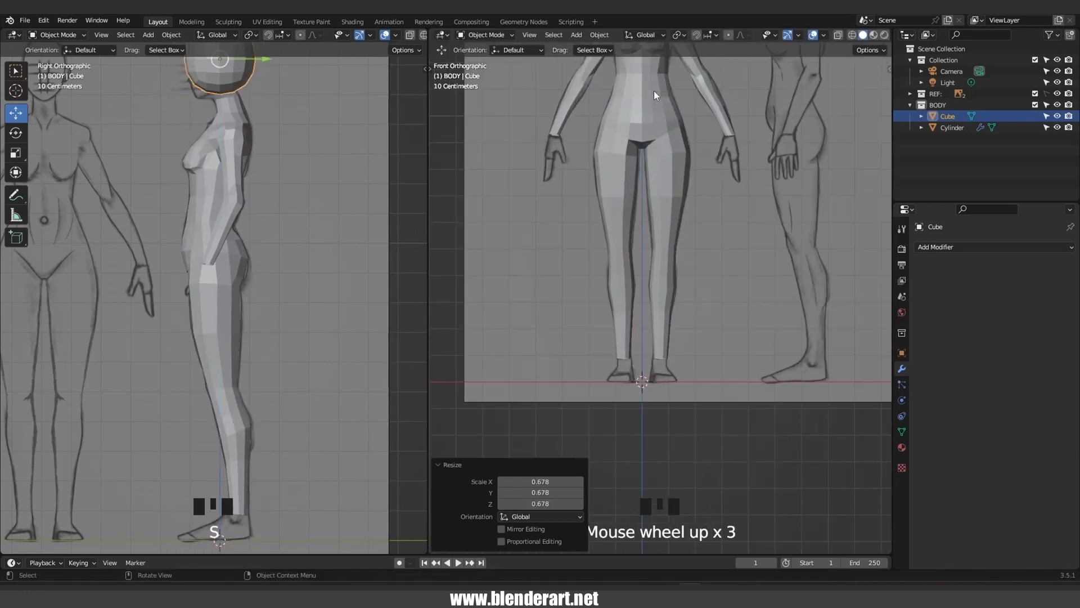
shift+middle_drag(611, 157, 602, 362)
scroll(198, 405, up, 2)
shift+middle_drag(198, 156, 233, 295)
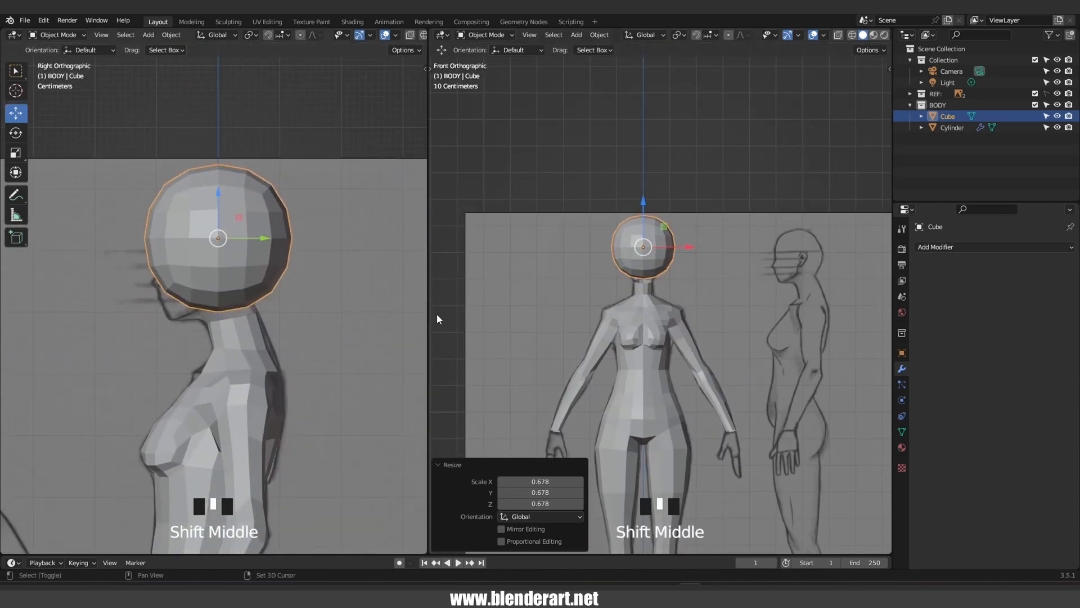
scroll(634, 256, up, 4)
key(s)
click(725, 203)
key(g)
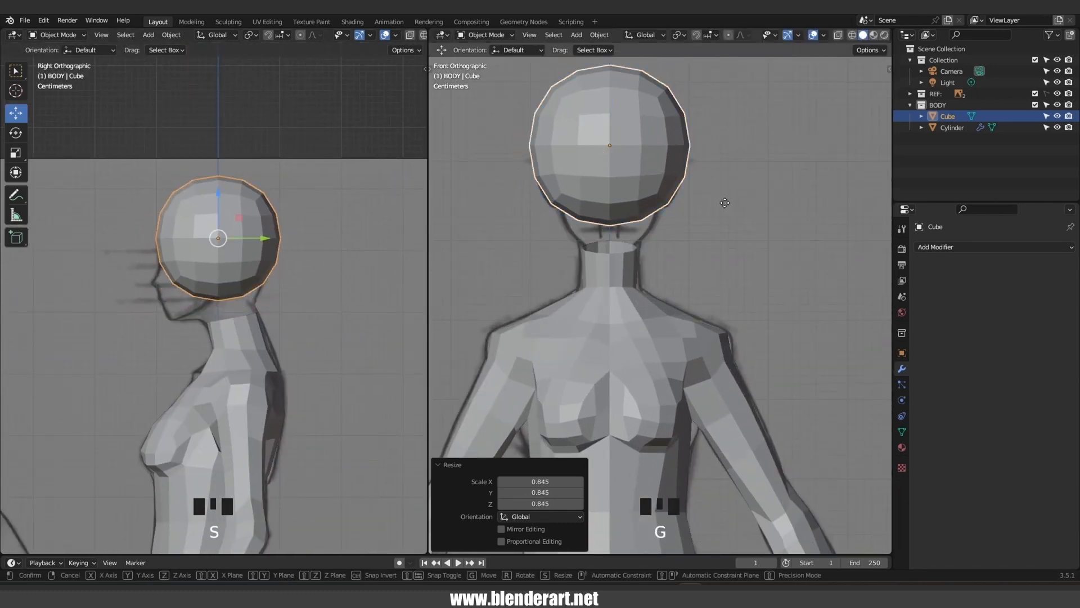
key(z)
click(726, 226)
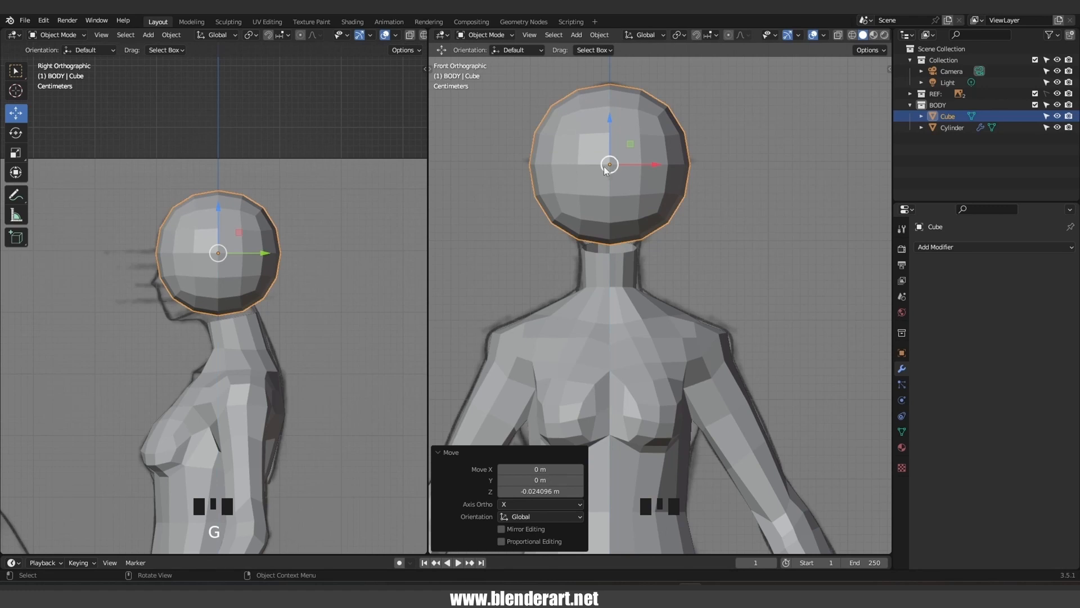
Apply all transforms (location, rotation and scale) to the head sphere
scroll(613, 172, down, 7)
shift+middle_drag(666, 392, 669, 361)
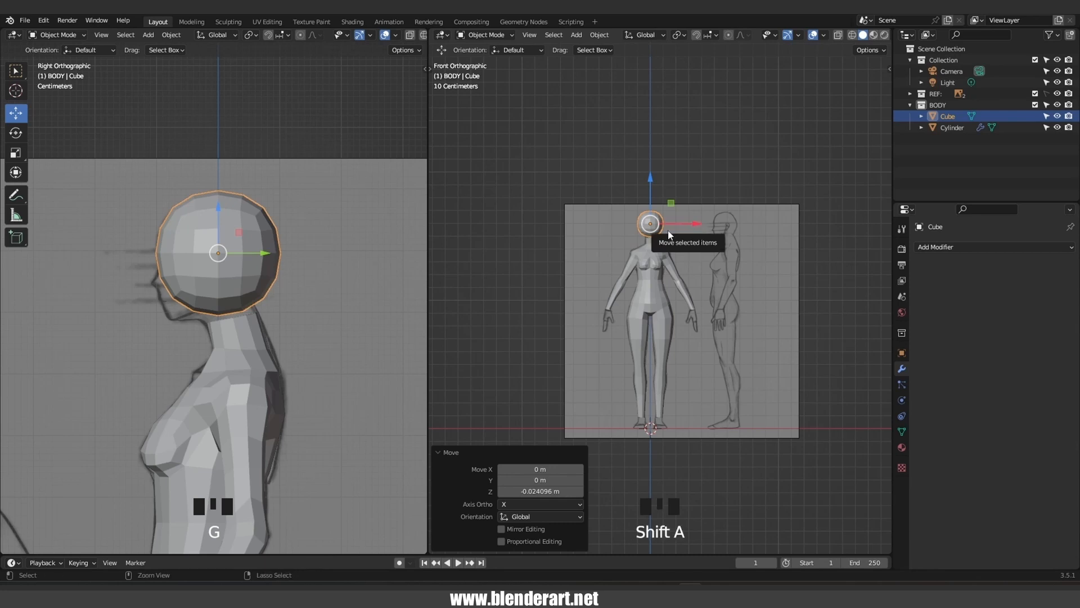
key(ctrl+a)
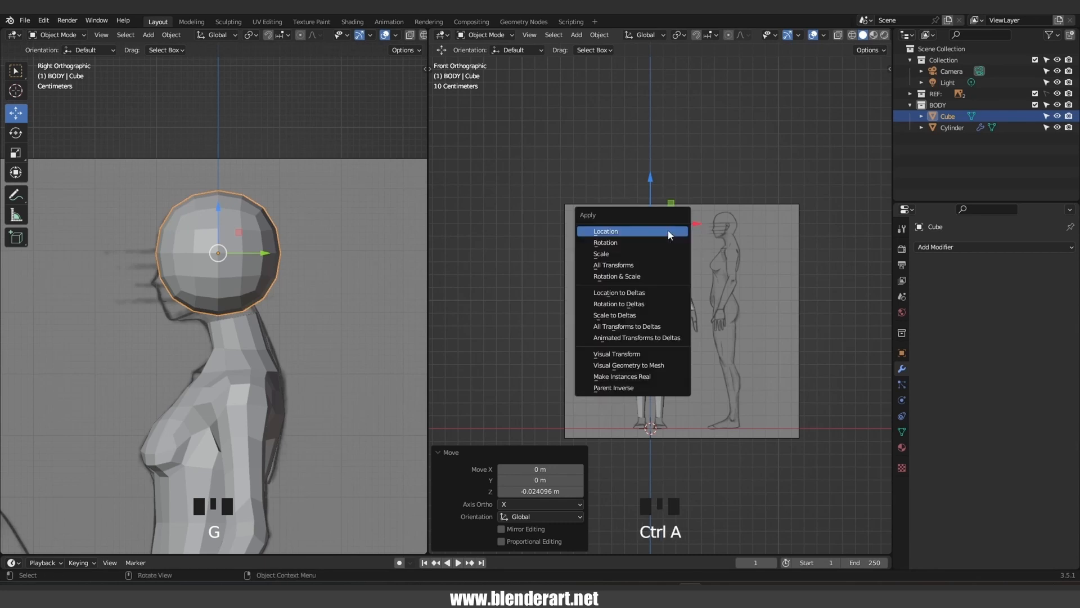
click(635, 264)
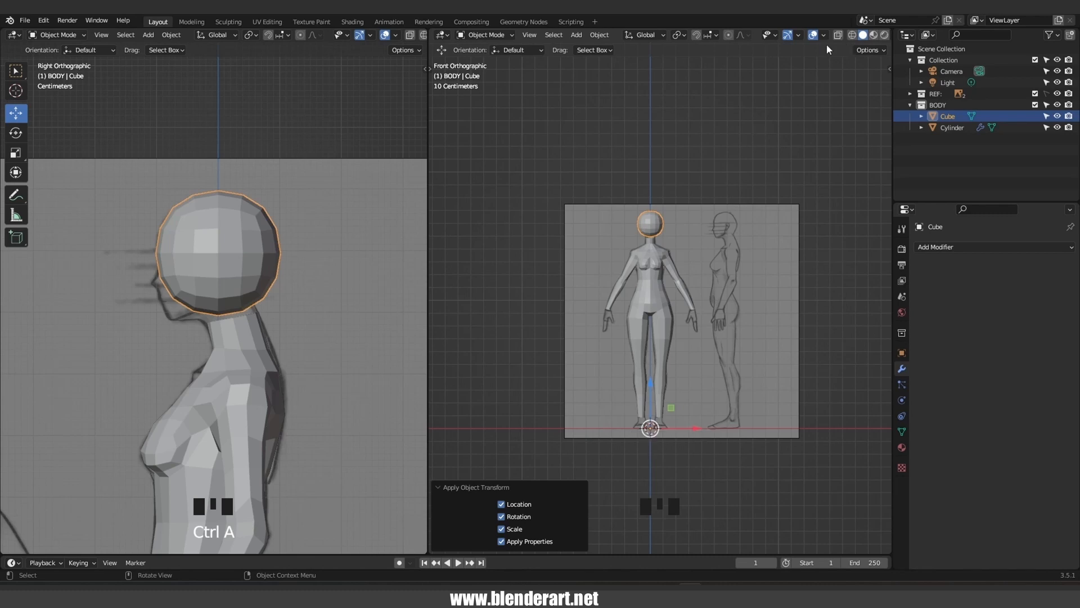
Switch the head sphere to Sculpt Mode and turn on X-axis mirror symmetry
scroll(669, 200, up, 4)
shift+middle_drag(657, 170, 660, 291)
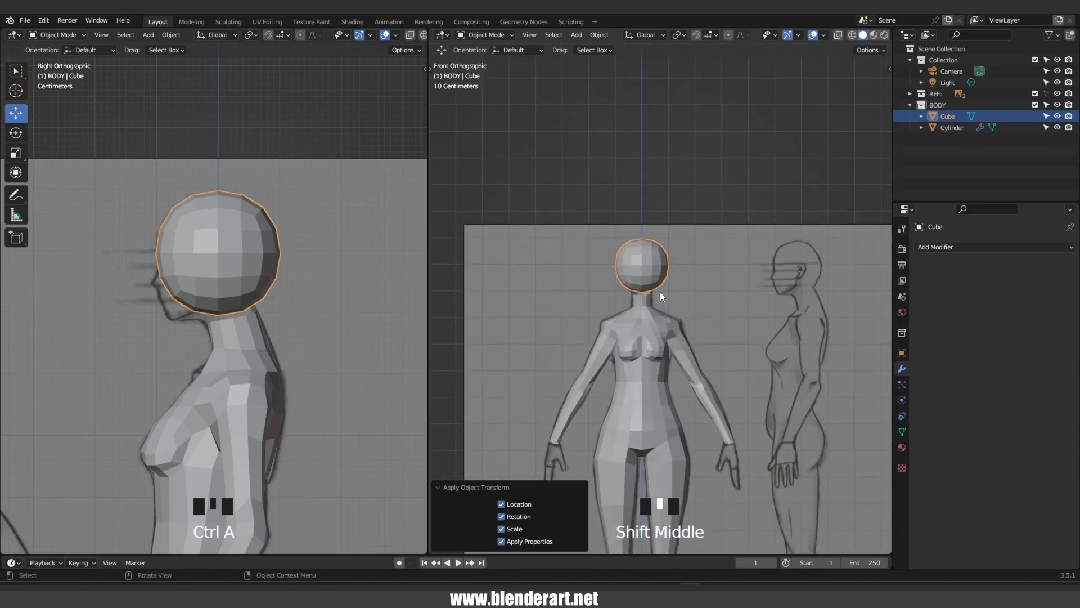
key(ctrl+Tab)
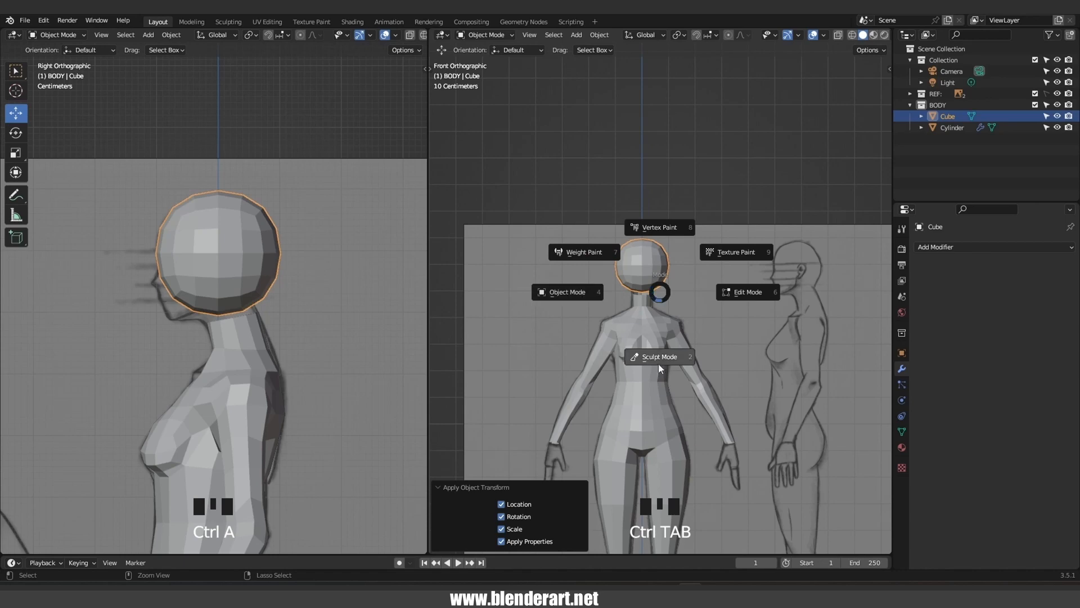
click(670, 358)
scroll(673, 360, up, 3)
mouse_move(672, 360)
shift+middle_down()
mouse_move(641, 324)
mouse_move(698, 373)
shift+middle_up()
scroll(838, 48, down, 7)
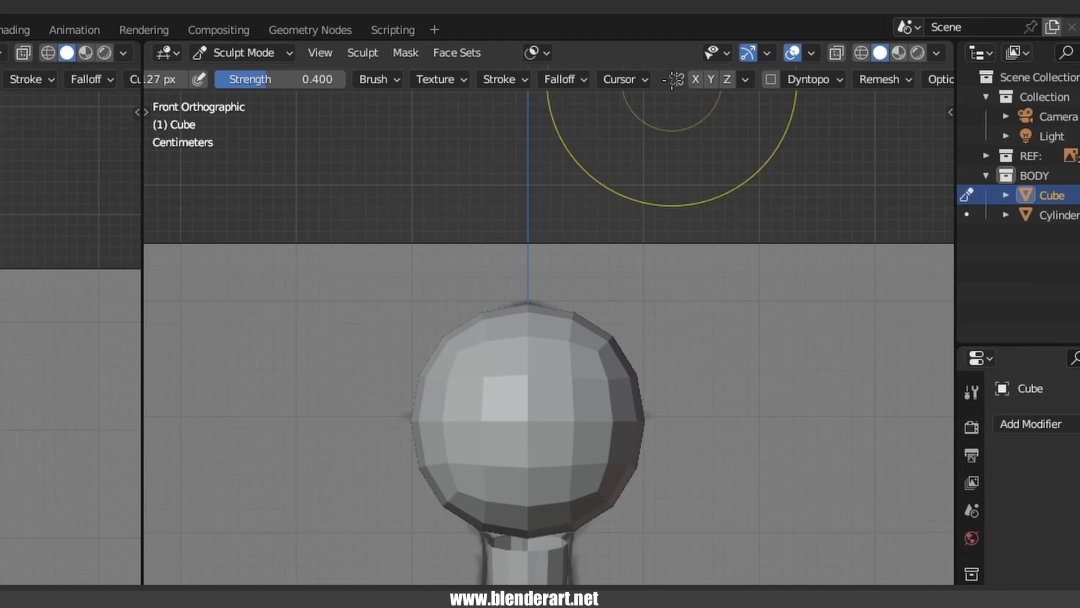
click(696, 81)
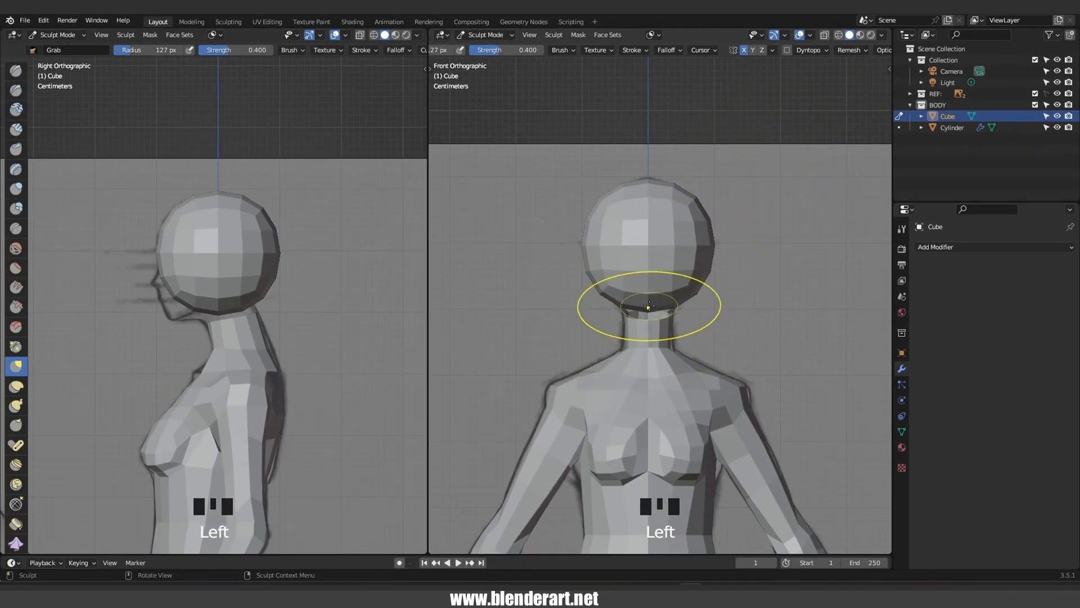
Pull the chin down and narrow the sides of the head to the front reference outline with the Grab brush
mouse_move(647, 306)
mouse_down()
mouse_move(650, 347)
mouse_move(647, 320)
mouse_up()
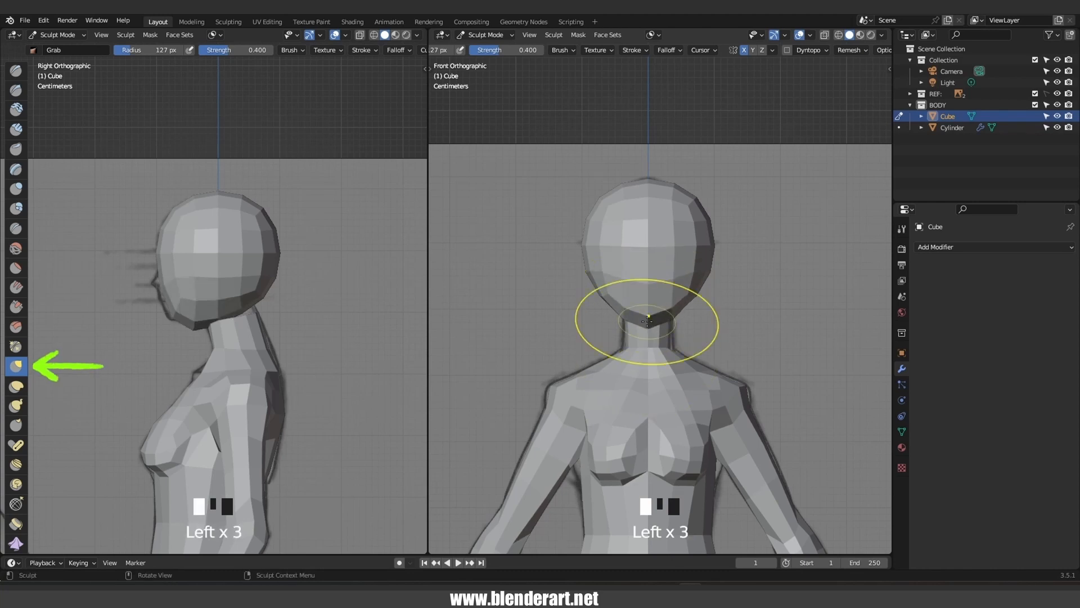
drag(714, 260, 697, 258)
mouse_move(705, 245)
mouse_down()
mouse_move(686, 210)
mouse_move(663, 196)
mouse_up()
mouse_move(677, 270)
mouse_down()
mouse_move(693, 282)
mouse_move(647, 311)
mouse_up()
Fit the jaw, chin, face and back of the skull to the side reference profile with the Grab brush
mouse_move(186, 304)
mouse_down()
mouse_move(169, 316)
mouse_move(209, 318)
mouse_up()
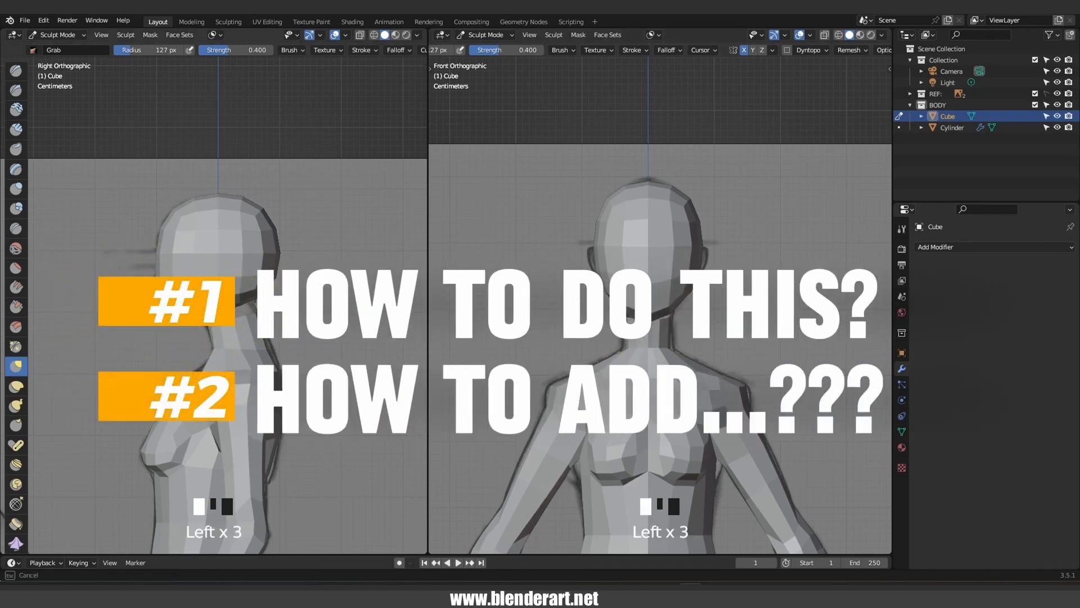
drag(155, 288, 188, 315)
mouse_move(166, 271)
mouse_down()
mouse_move(158, 266)
mouse_move(186, 227)
mouse_up()
drag(275, 254, 258, 251)
mouse_move(263, 215)
mouse_down()
mouse_move(248, 224)
mouse_move(240, 209)
mouse_up()
drag(259, 275, 256, 275)
drag(254, 292, 252, 296)
mouse_move(183, 316)
mouse_down()
mouse_move(184, 307)
mouse_move(162, 308)
mouse_move(170, 302)
mouse_up()
click(170, 302)
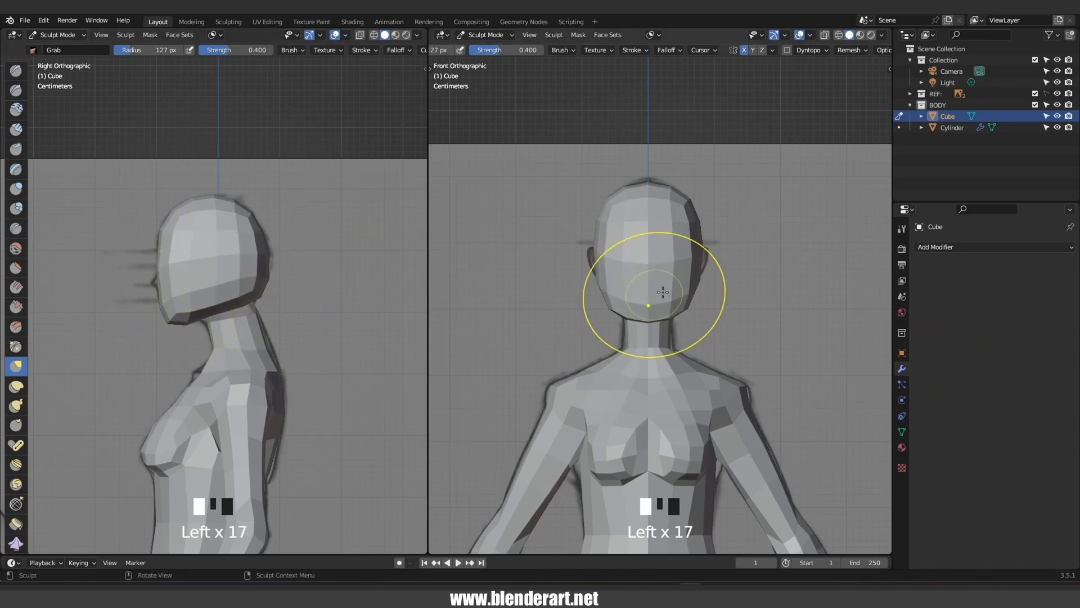
Refine the jawline and cheeks against the front reference head with the Grab brush
scroll(674, 275, up, 2)
drag(700, 306, 657, 318)
drag(694, 243, 684, 251)
mouse_move(714, 292)
mouse_down()
mouse_move(704, 292)
mouse_move(709, 259)
mouse_up()
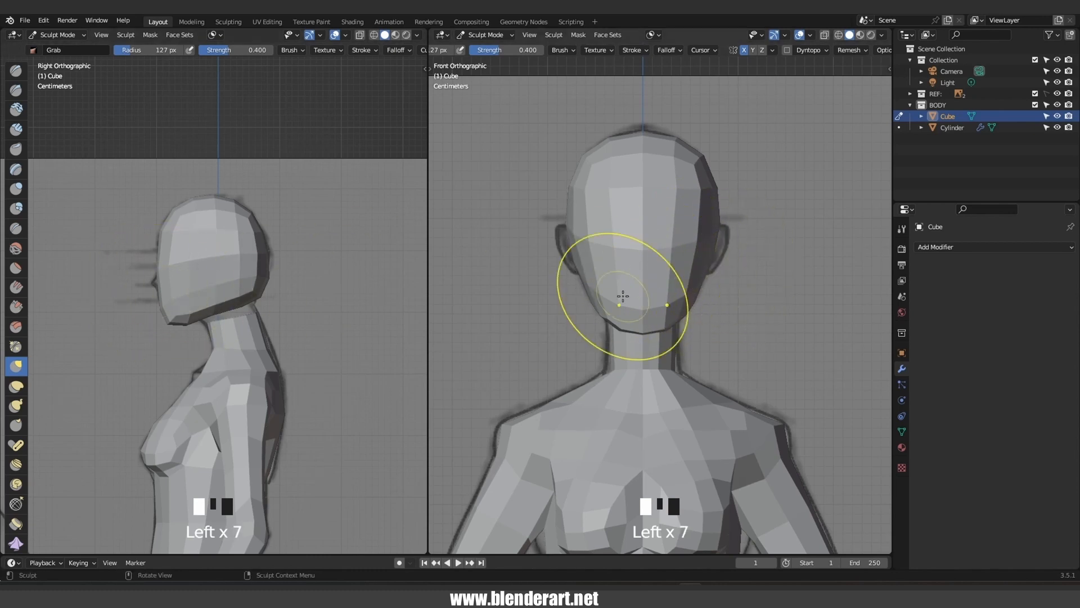
Turn on the wireframe overlay in the front-view viewport, seen in perspective, to show the head's topology
scroll(622, 294, down, 2)
mouse_move(692, 307)
middle_down()
mouse_move(587, 293)
mouse_move(686, 313)
mouse_move(647, 248)
mouse_move(651, 282)
mouse_move(673, 285)
middle_up()
scroll(647, 248, up, 1)
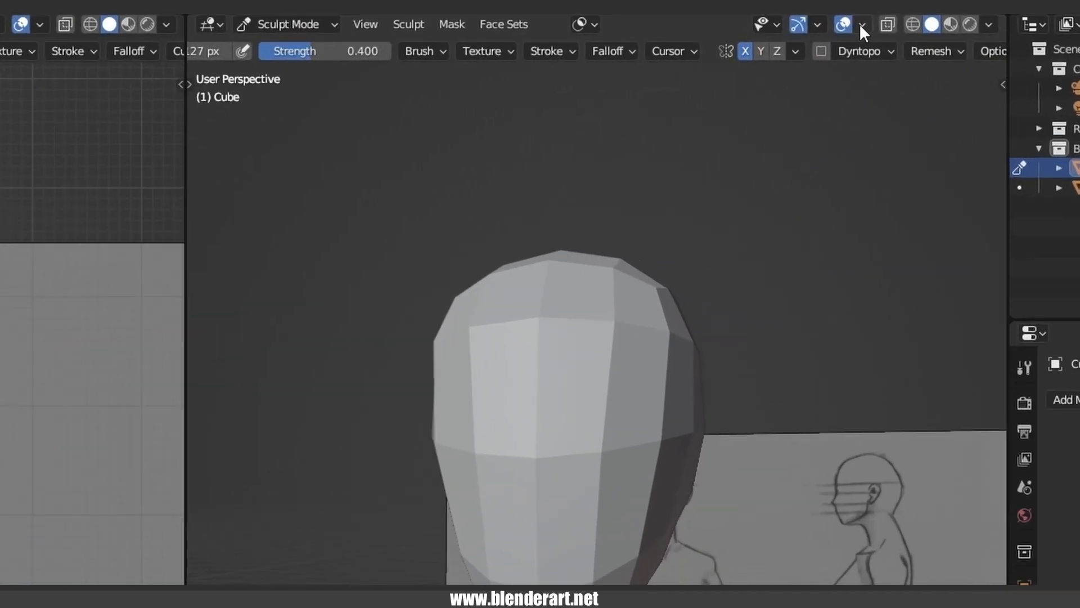
click(810, 35)
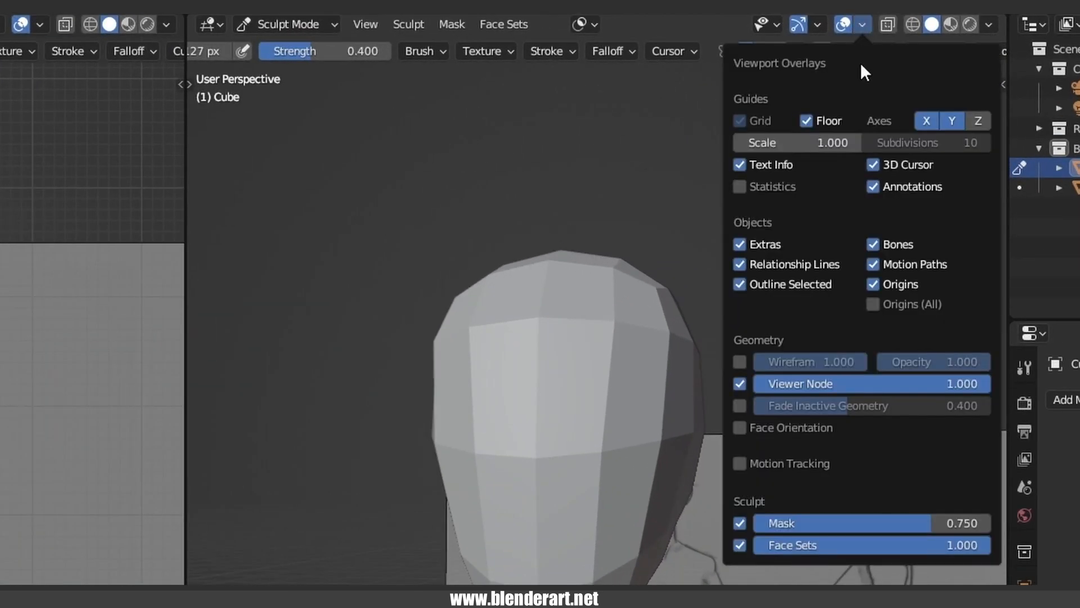
click(740, 362)
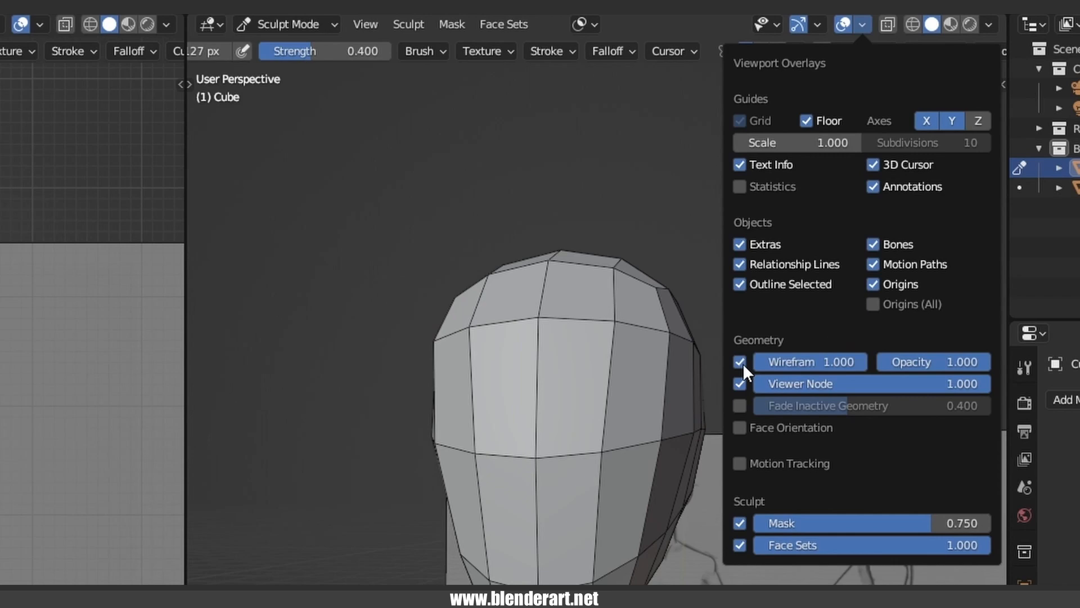
scroll(675, 413, down, 4)
mouse_move(675, 414)
middle_down()
mouse_move(627, 420)
mouse_move(651, 318)
middle_up()
scroll(651, 318, up, 4)
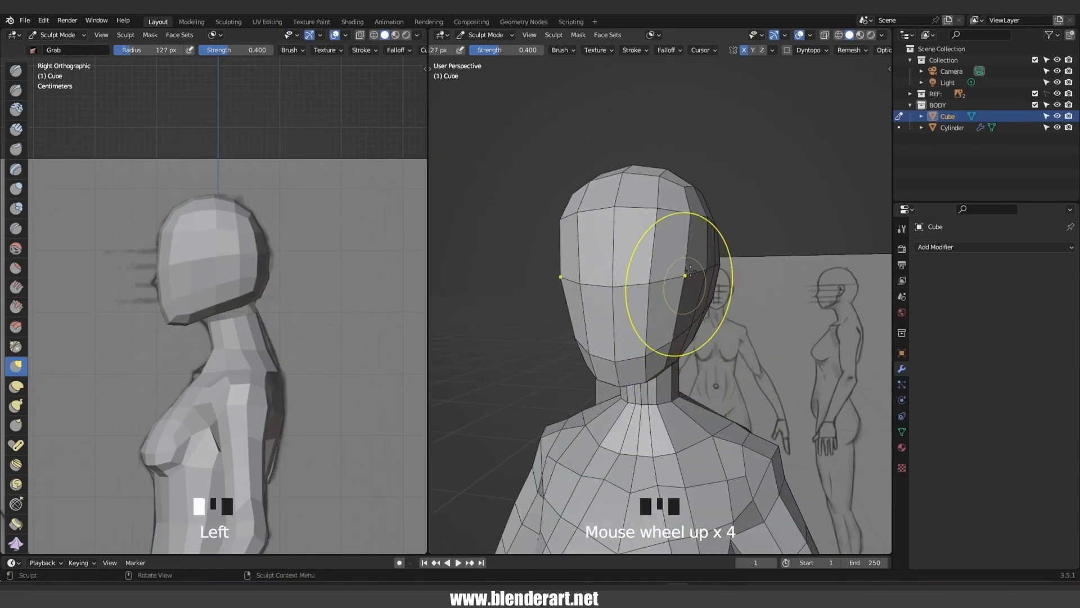
Reduce the wireframe overlay's opacity to about 0.241
click(773, 50)
click(772, 51)
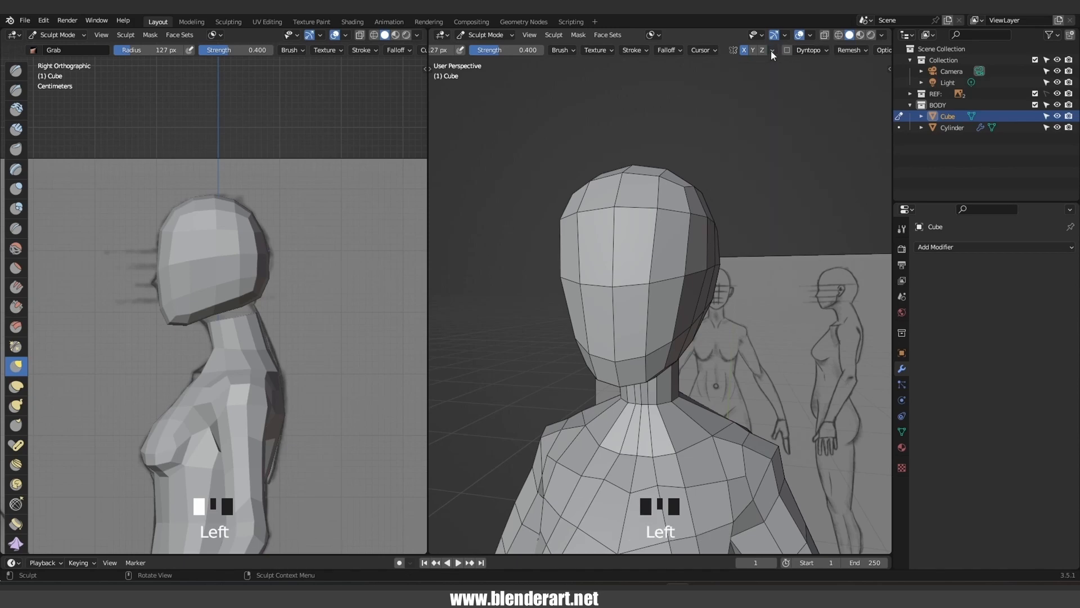
click(805, 35)
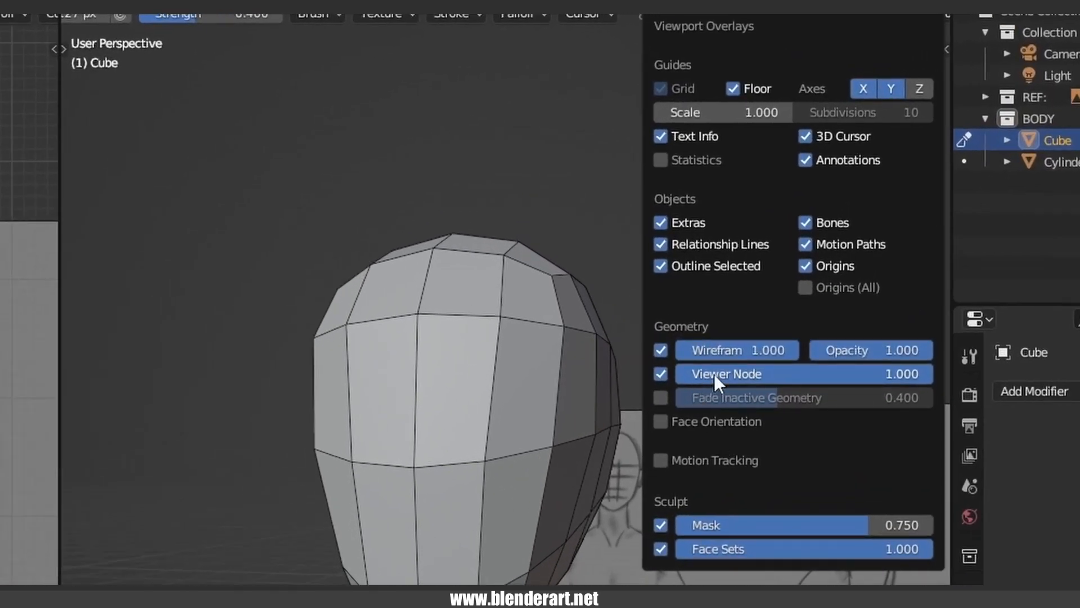
drag(901, 350, 815, 349)
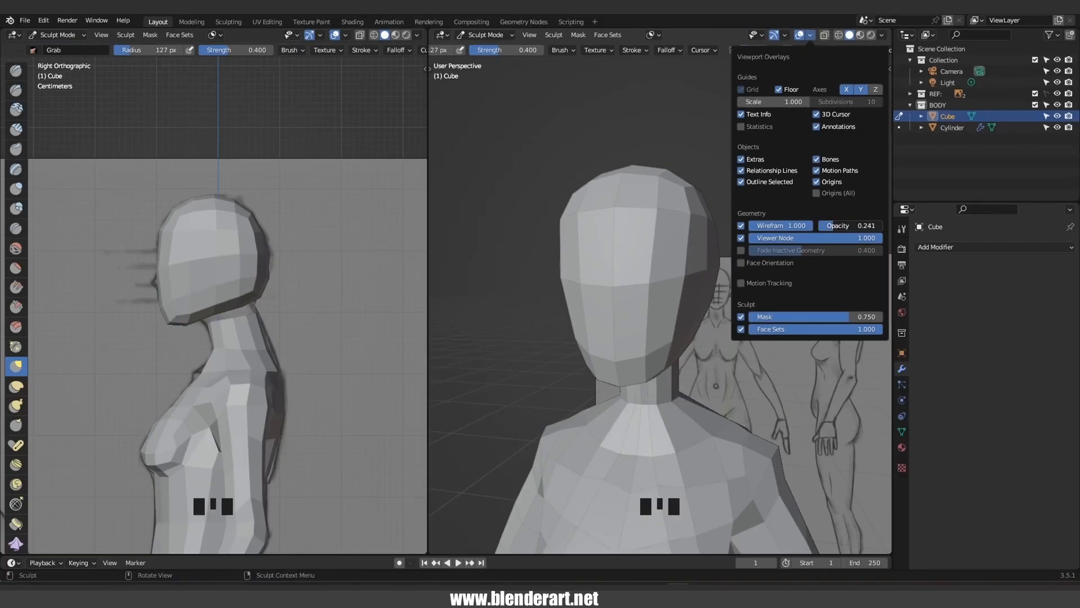
Raise and level the head's middle horizontal edge loop across the face in front view with the Grab brush
middle_drag(723, 329, 683, 284)
scroll(683, 284, up, 2)
click(696, 292)
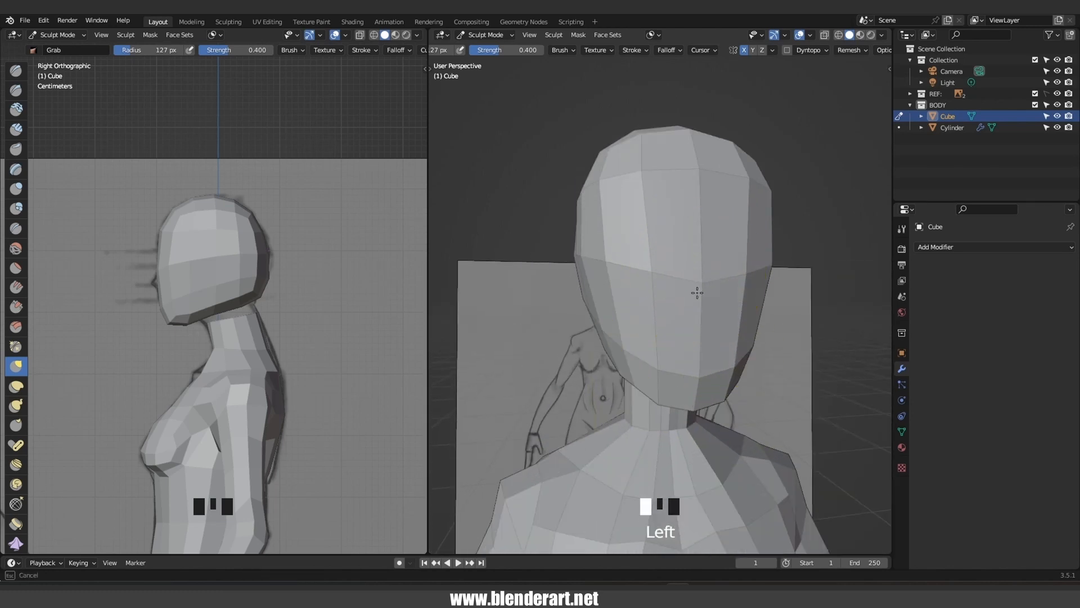
key(KP_1)
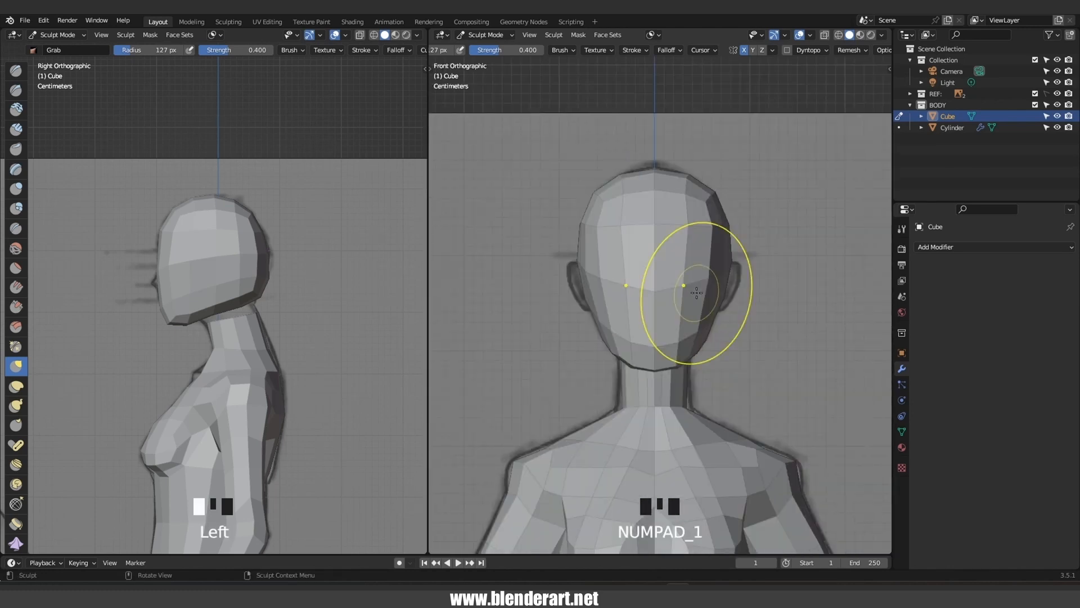
scroll(696, 293, up, 3)
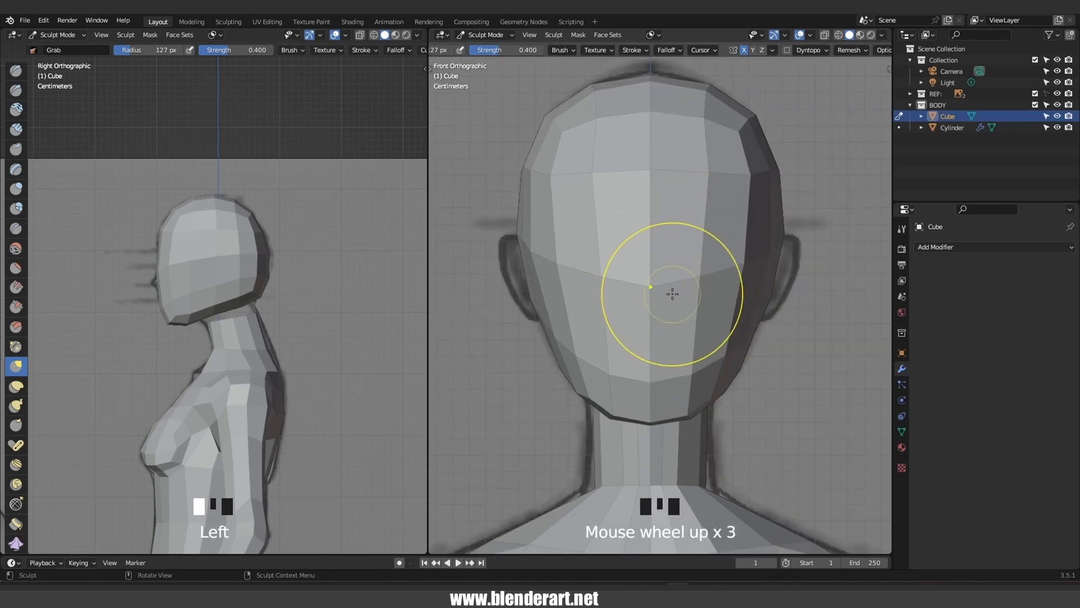
click(691, 283)
mouse_move(692, 283)
mouse_down()
mouse_move(702, 259)
mouse_move(746, 242)
mouse_up()
drag(651, 262, 651, 258)
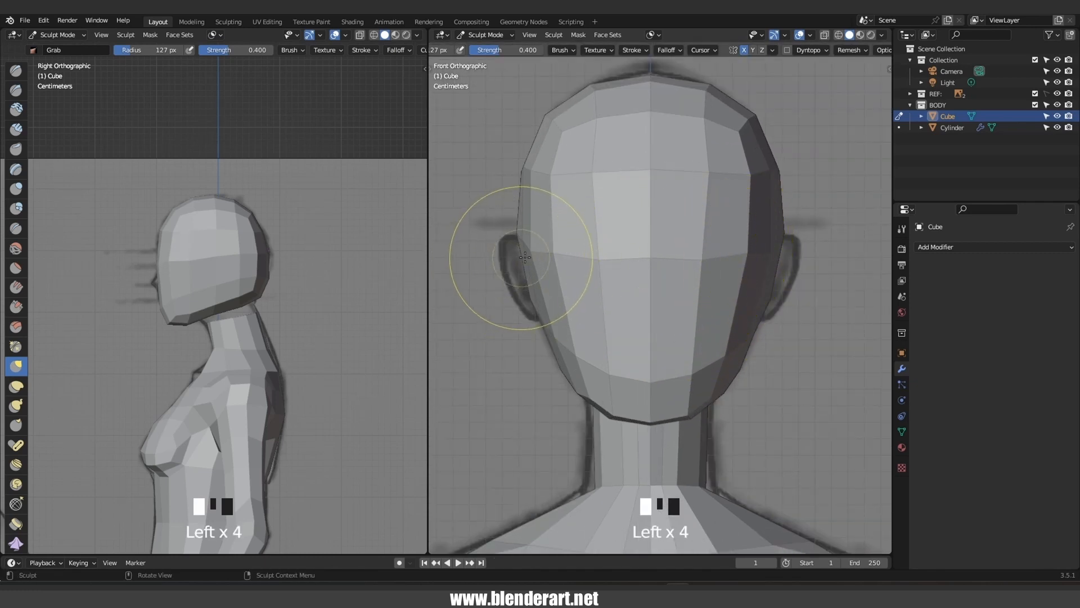
drag(541, 255, 543, 246)
drag(610, 265, 611, 254)
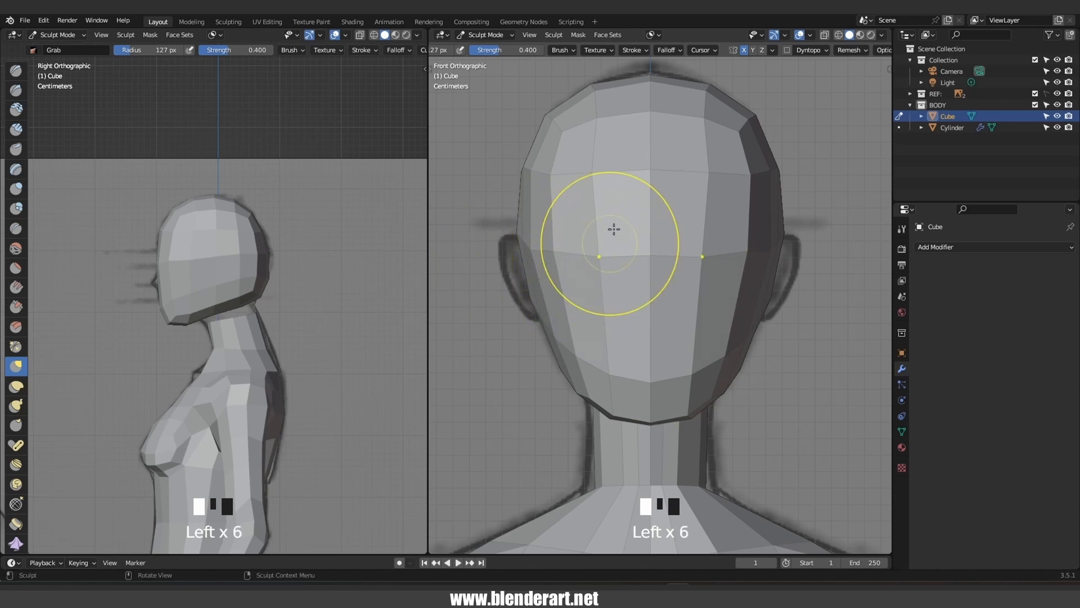
drag(532, 256, 528, 246)
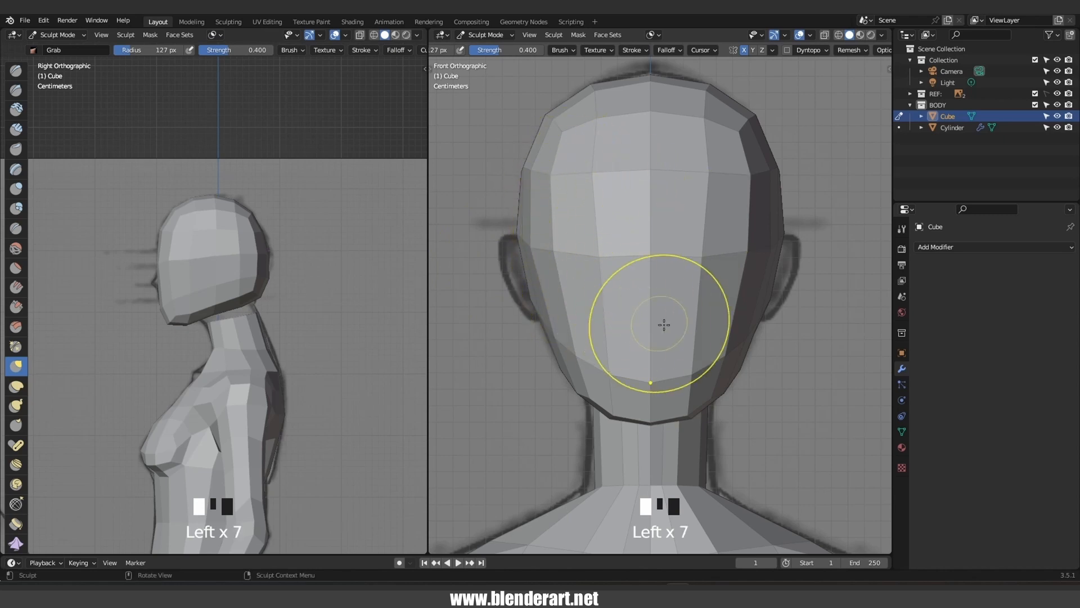
Add one centred horizontal loop cut around the head between the middle edge loop and the jaw loop
scroll(169, 290, up, 3)
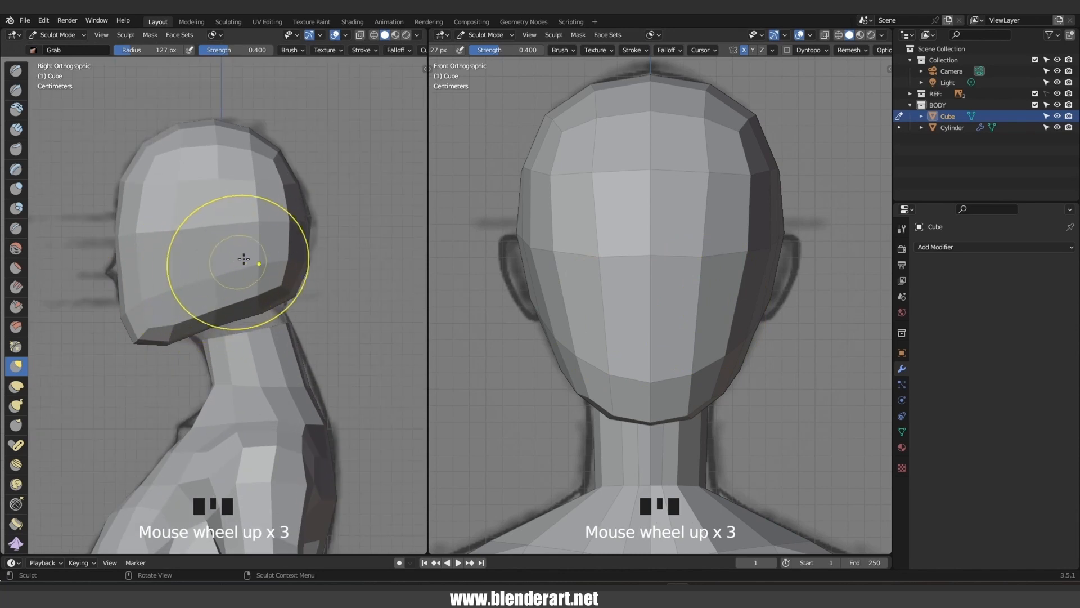
key(Tab)
scroll(235, 246, up, 1)
shift+middle_drag(235, 245, 258, 273)
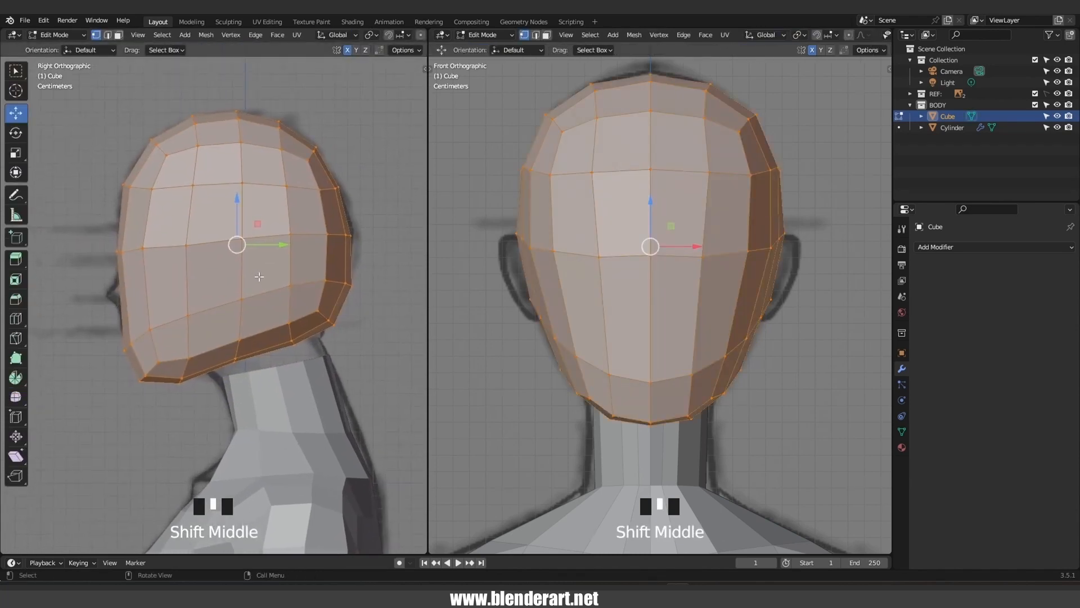
key(ctrl+r)
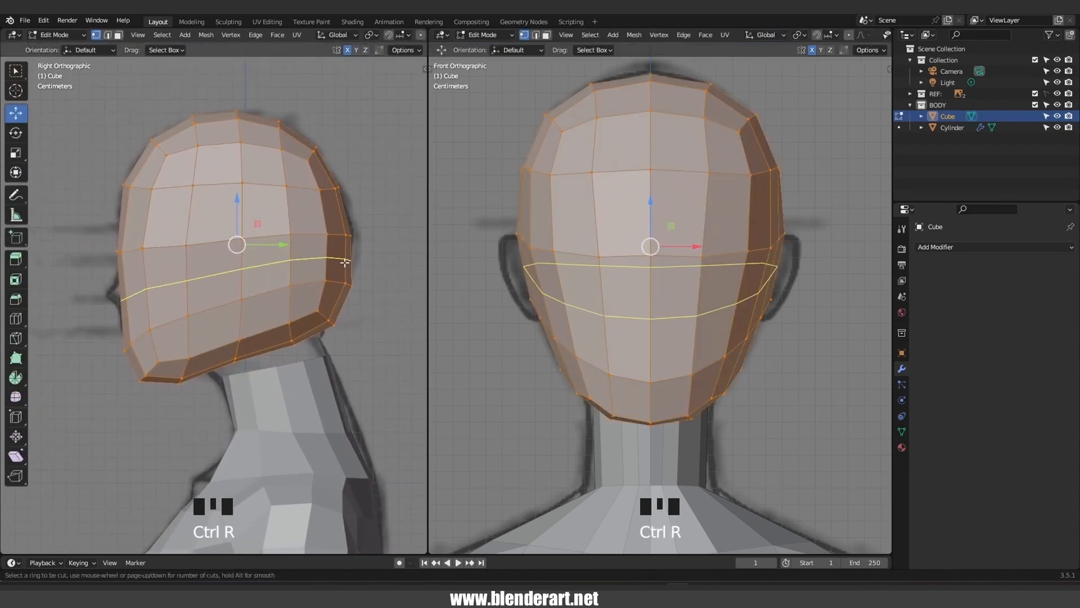
click(344, 263)
right_click(363, 294)
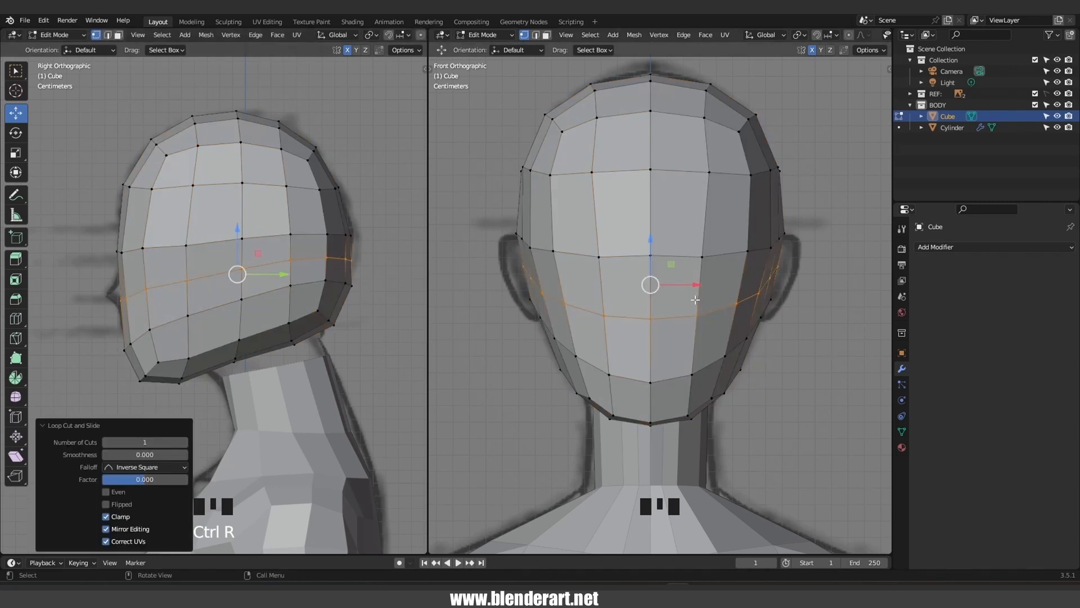
Reposition the lower cheek and jaw vertices in side view with the Grab brush
key(Tab)
mouse_move(205, 278)
mouse_down()
mouse_move(176, 330)
mouse_move(139, 355)
mouse_up()
drag(193, 316, 197, 309)
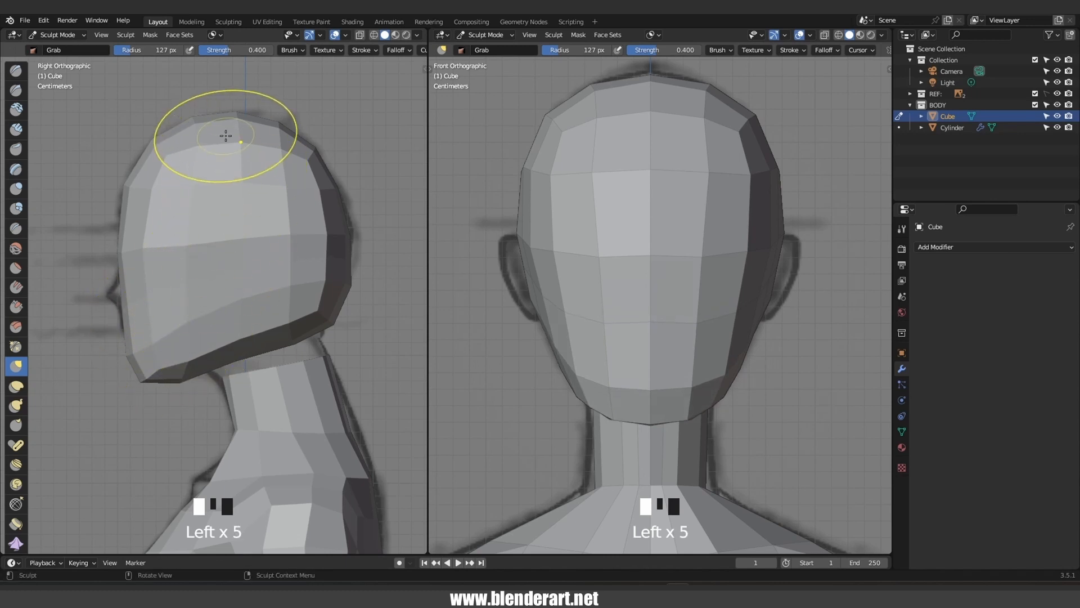
Sketch two annotation curves from the crown down to the chin in side view, and erase them
scroll(19, 193, down, 13)
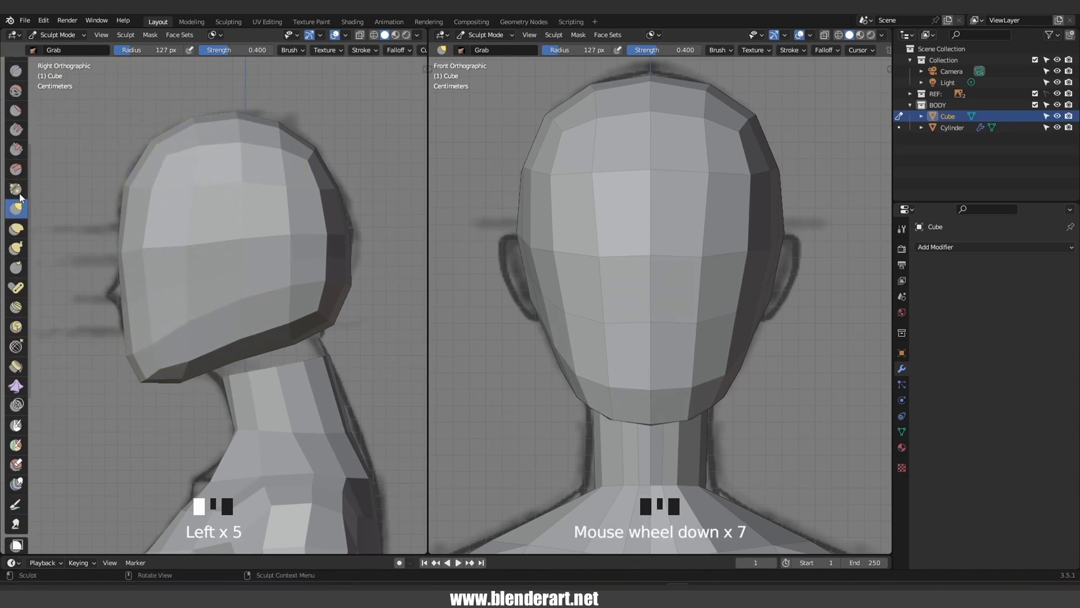
scroll(29, 417, down, 2)
scroll(13, 347, down, 5)
click(17, 540)
drag(198, 125, 135, 355)
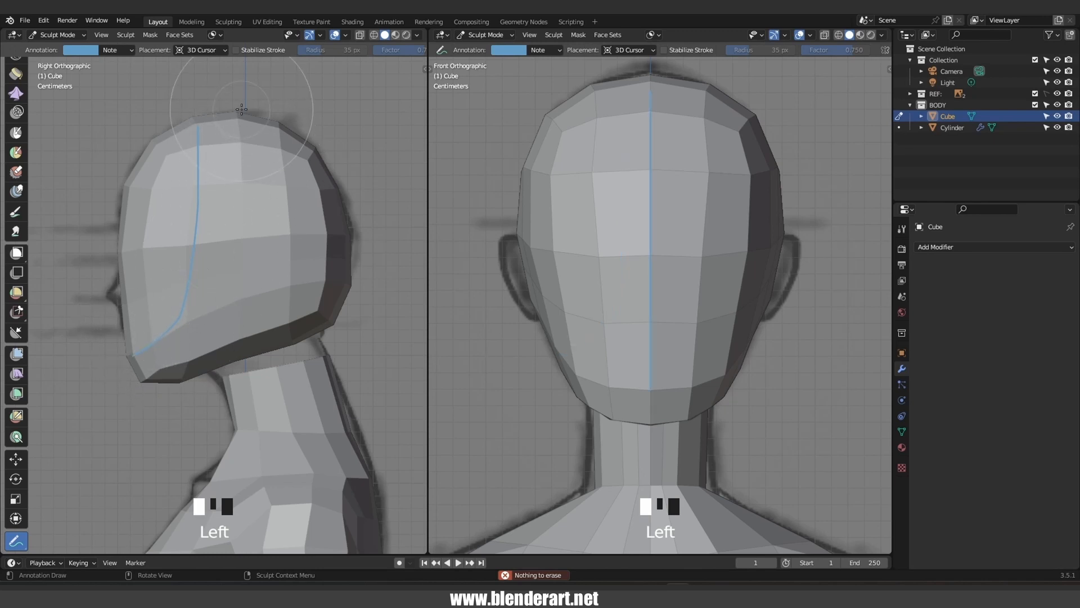
mouse_move(241, 112)
mouse_down()
mouse_move(228, 289)
mouse_move(198, 336)
mouse_move(133, 385)
mouse_up()
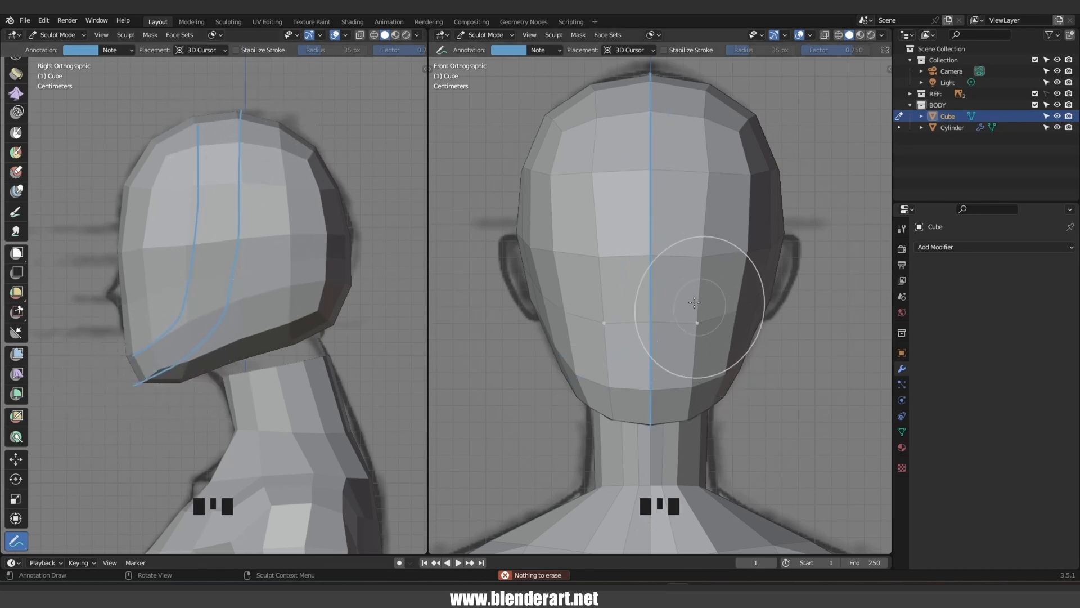
mouse_move(242, 92)
ctrl+mouse_down()
mouse_move(217, 302)
mouse_move(145, 374)
mouse_move(222, 161)
mouse_move(198, 239)
ctrl+mouse_up()
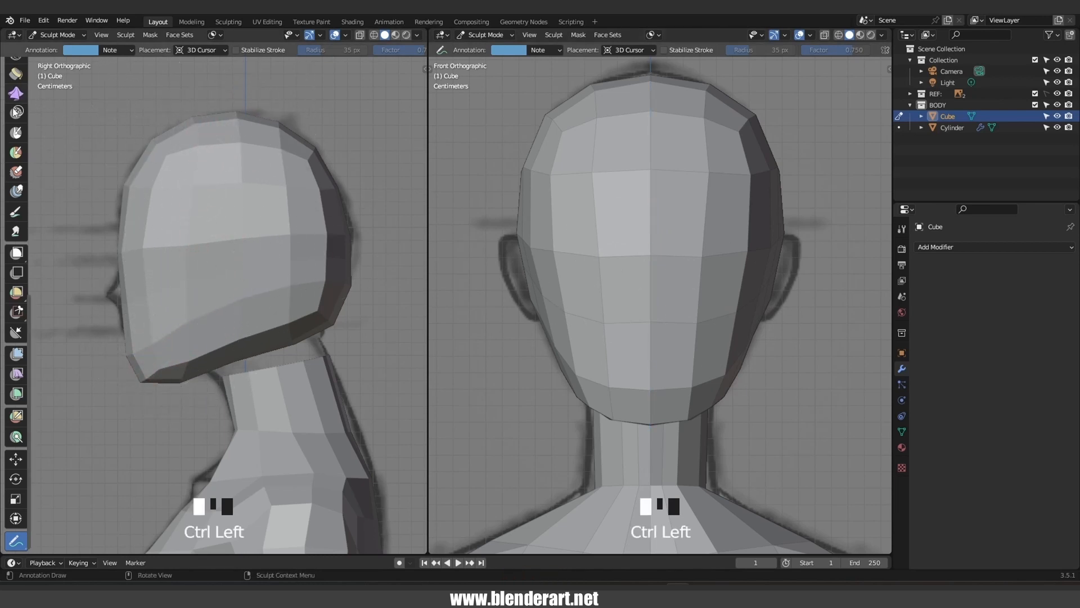
Pull the vertical edge loop at the side of the face into a curve toward the chin with the Grab brush
scroll(17, 253, up, 11)
click(17, 165)
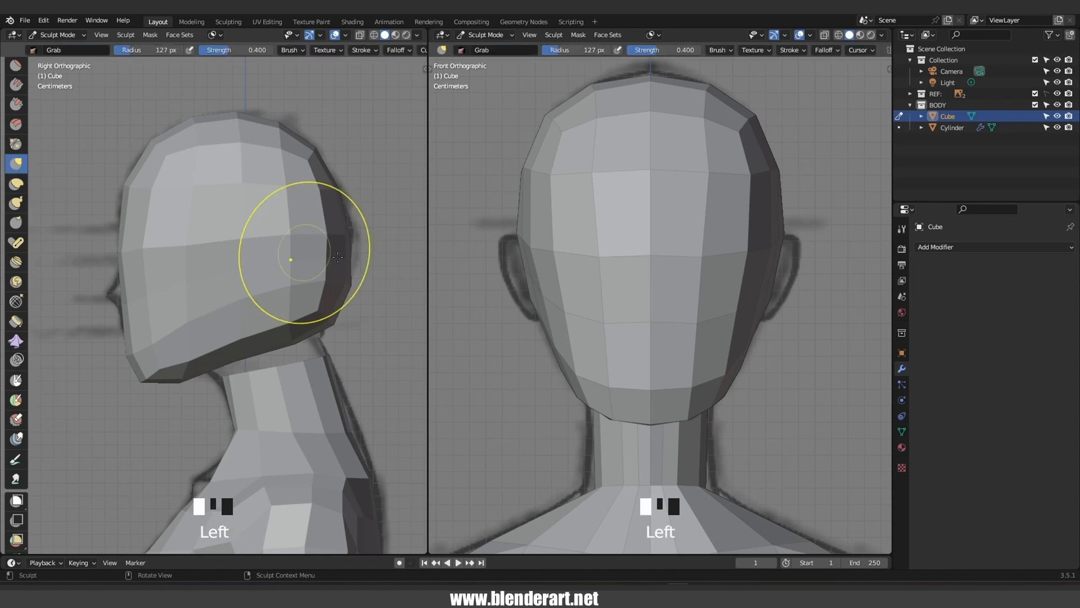
click(167, 282)
drag(147, 248, 162, 254)
drag(158, 189, 164, 230)
mouse_move(185, 328)
mouse_down()
mouse_move(195, 328)
mouse_move(154, 339)
mouse_up()
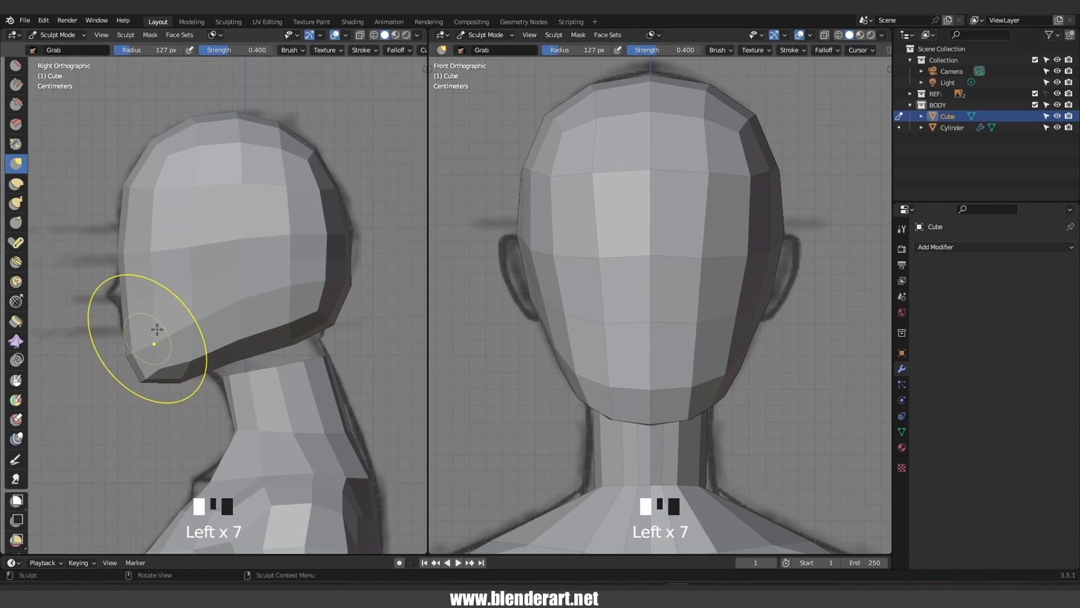
Turn on the wireframe overlay in the side-view viewport and set its opacity to about 0.474
click(416, 35)
mouse_move(350, 34)
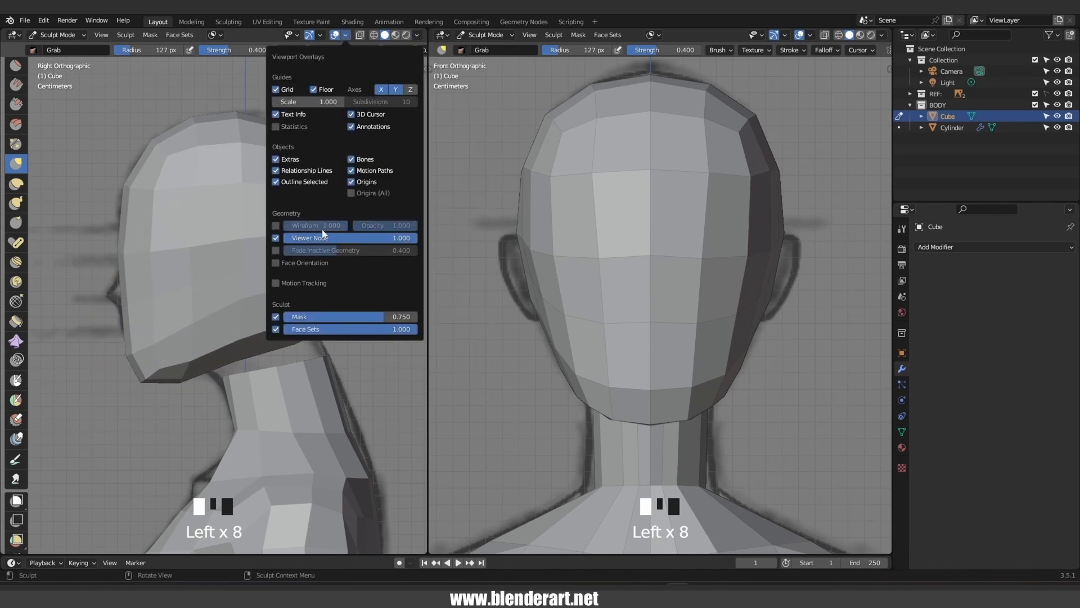
click(276, 226)
drag(406, 228, 366, 228)
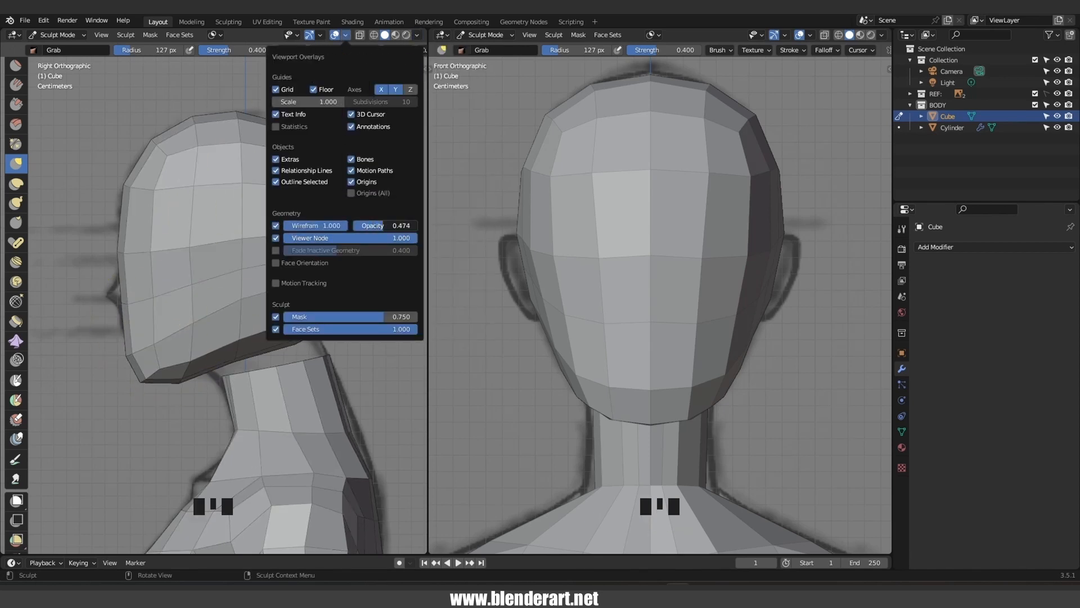
Adjust the horizontal face loops in side view with the Grab brush, using X-ray to match the reference's facial guide lines
drag(132, 302, 129, 294)
mouse_move(153, 304)
mouse_down()
mouse_move(137, 291)
mouse_move(131, 255)
mouse_up()
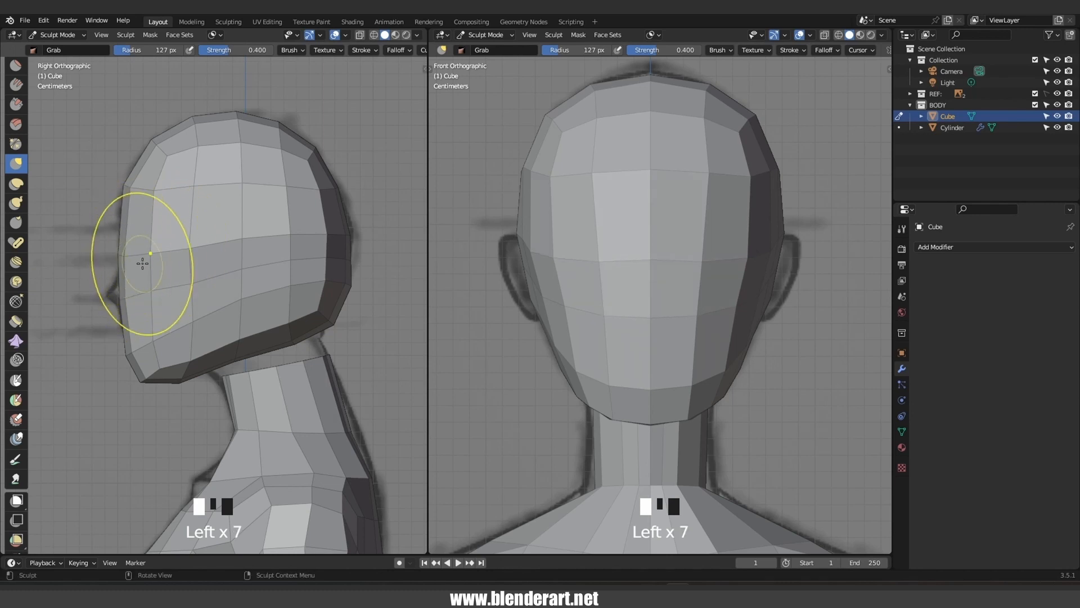
key(alt+z)
mouse_move(125, 261)
mouse_down()
mouse_move(133, 293)
mouse_move(188, 282)
mouse_up()
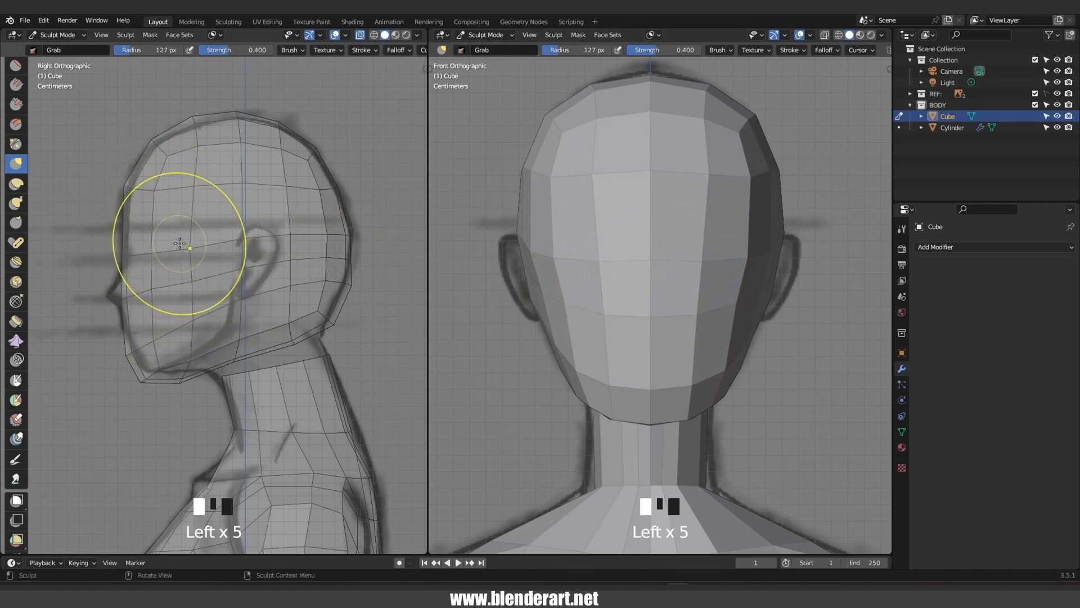
Add one centred horizontal loop cut around the head at brow level, just above the middle edge loop
key(Tab)
key(ctrl+r)
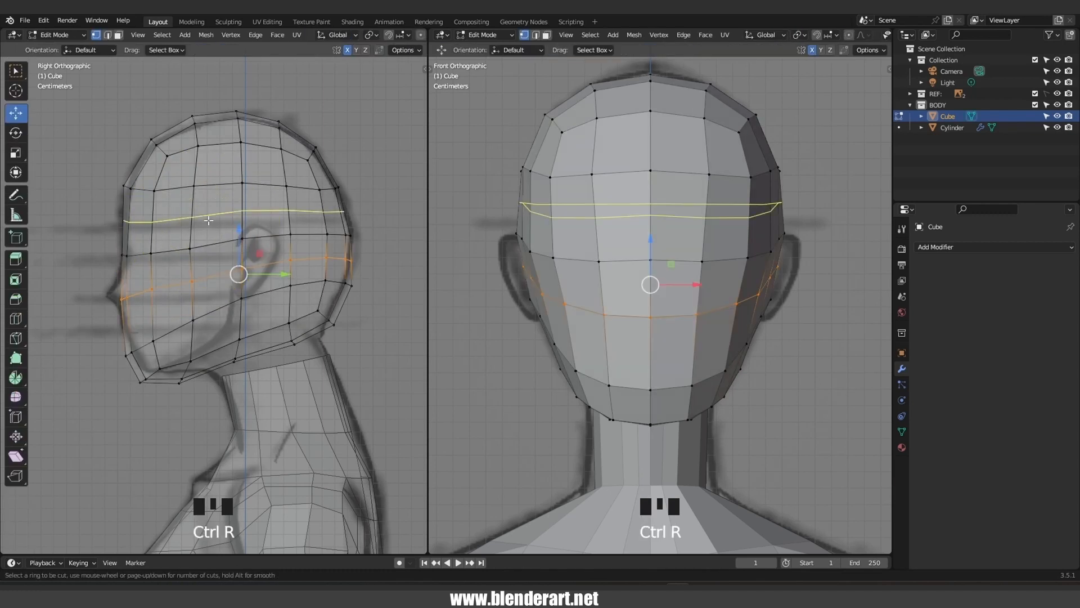
click(208, 220)
right_click(208, 220)
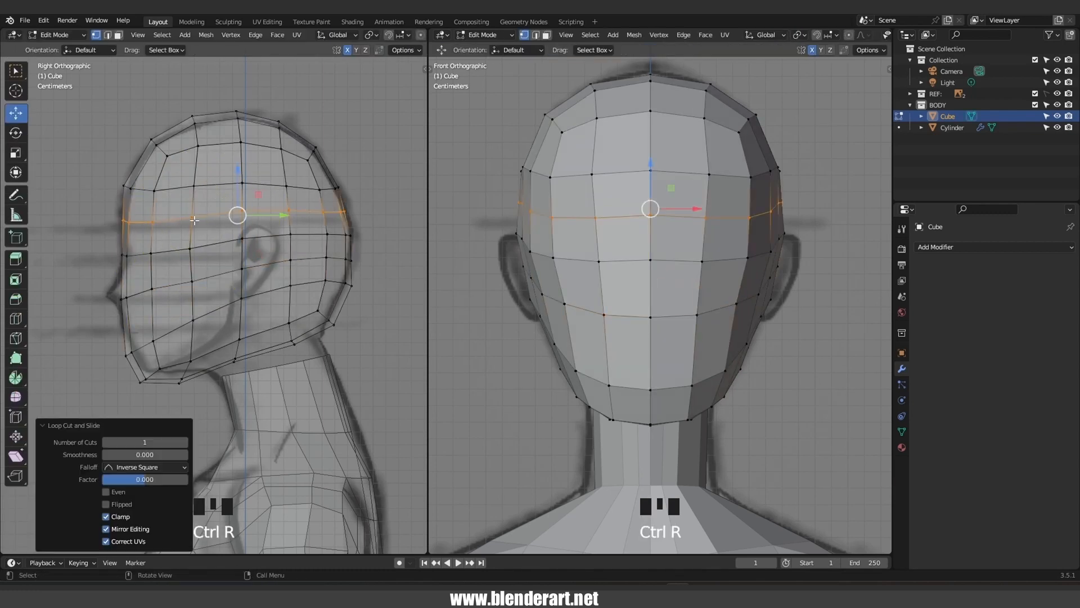
Add two centred vertical loop cuts to the head, one on each side of the face's centre line
shift+middle_drag(704, 354, 684, 363)
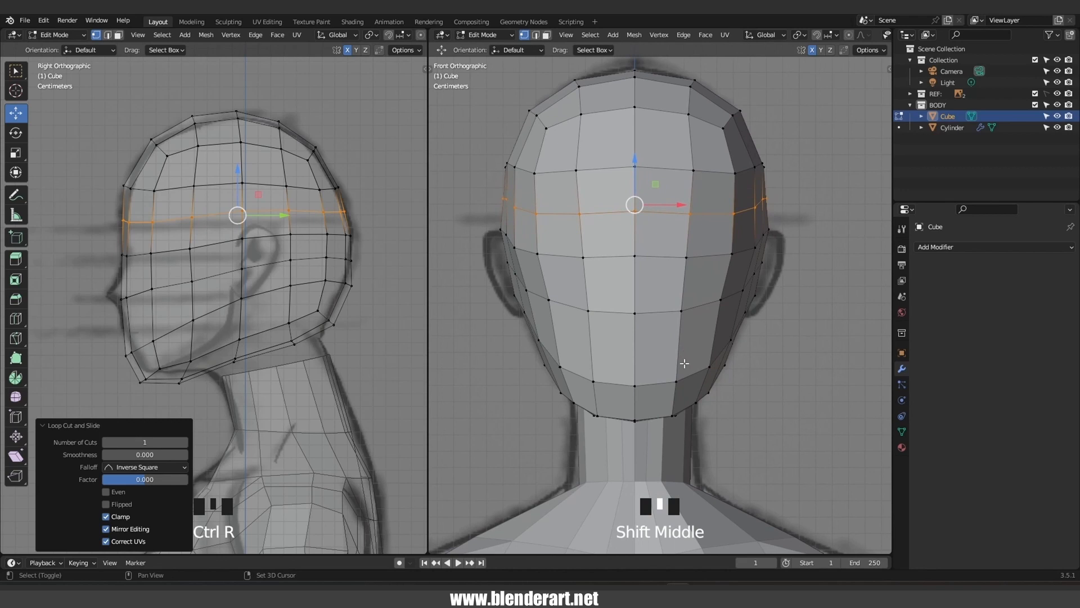
key(ctrl+r)
click(654, 411)
right_click(654, 411)
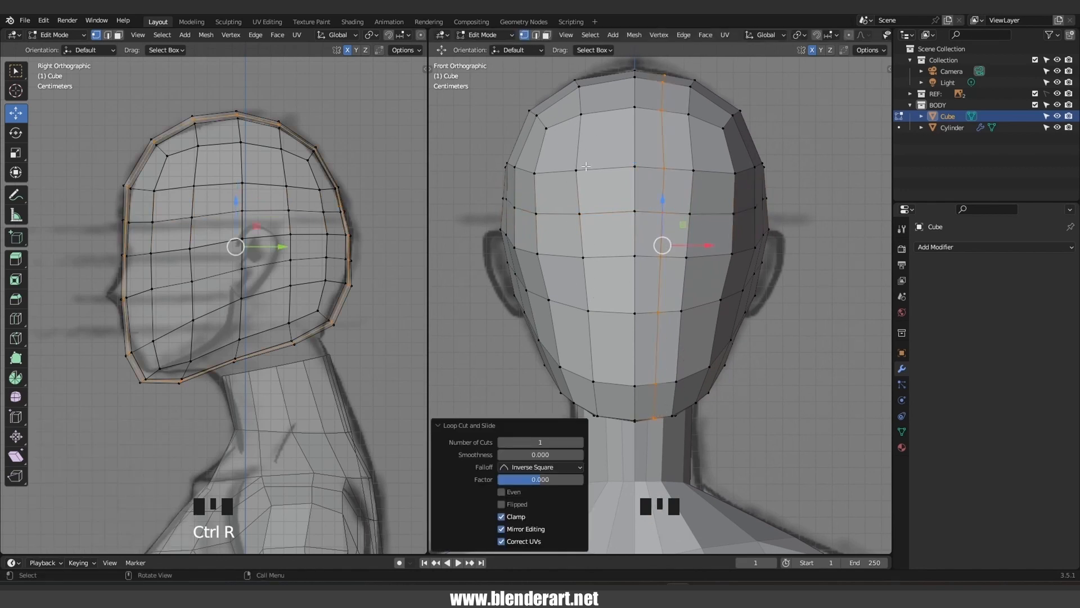
key(ctrl+r)
click(614, 414)
right_click(663, 297)
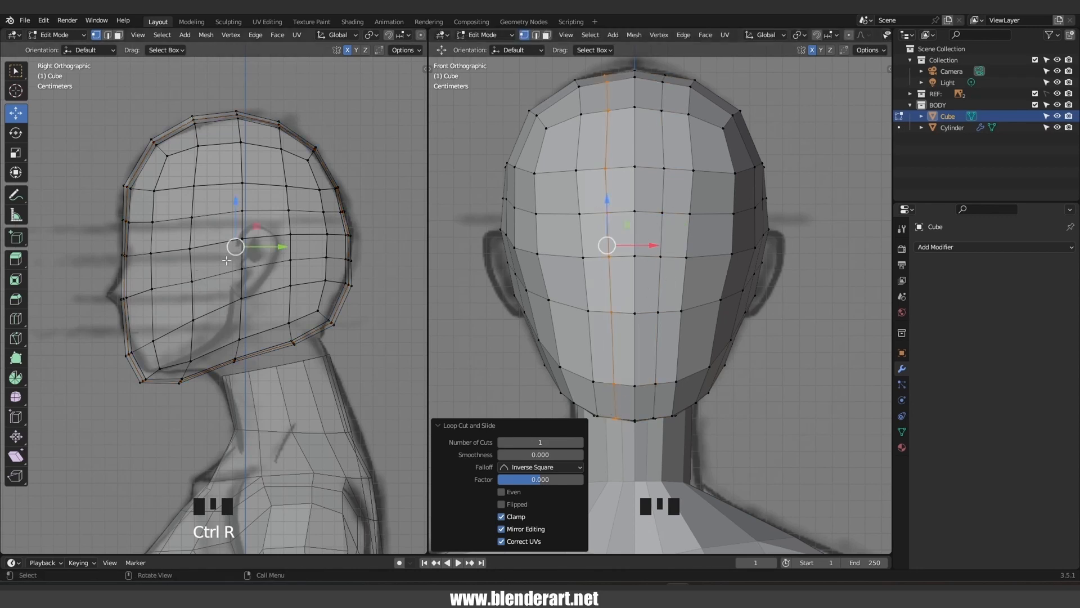
Nudge the new vertical loops near the middle of the face in front view with the Grab brush
key(Tab)
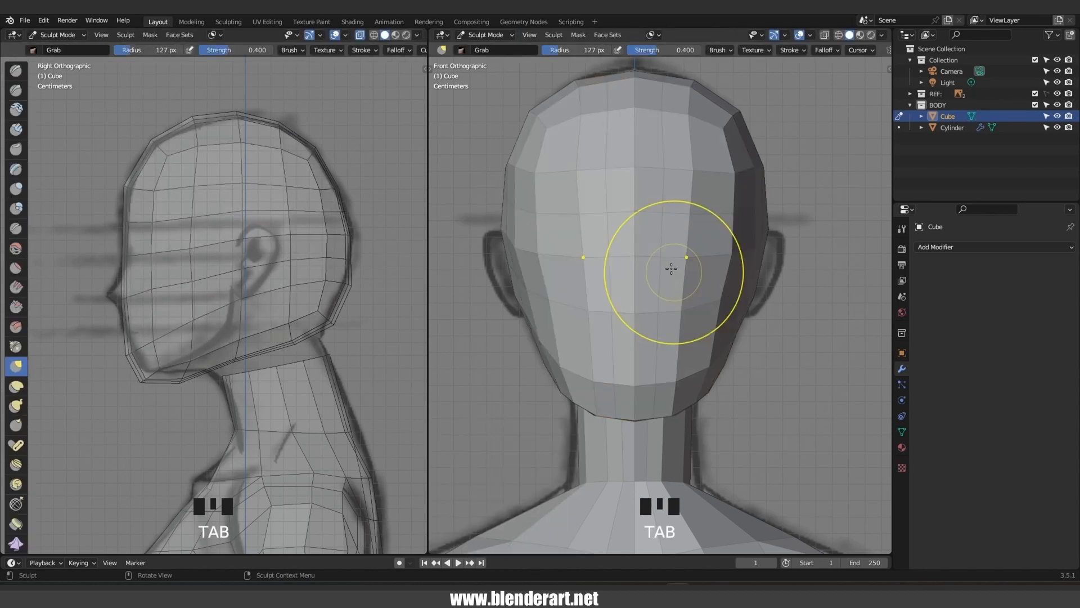
click(656, 244)
click(663, 250)
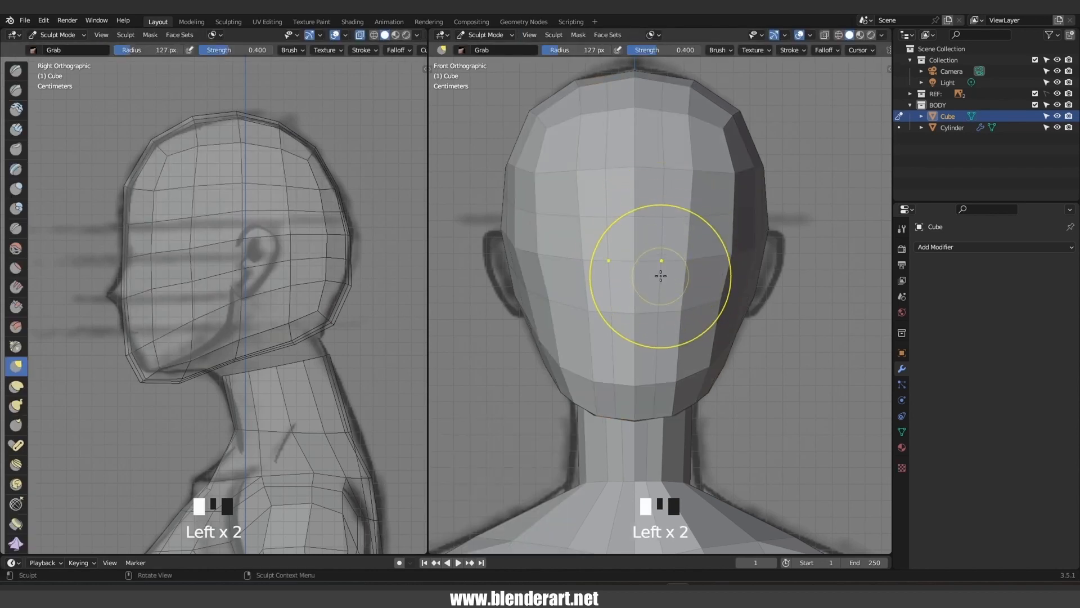
Fit the chin, jawline and side-of-face loops to the side reference drawing with the Grab brush
scroll(124, 258, up, 2)
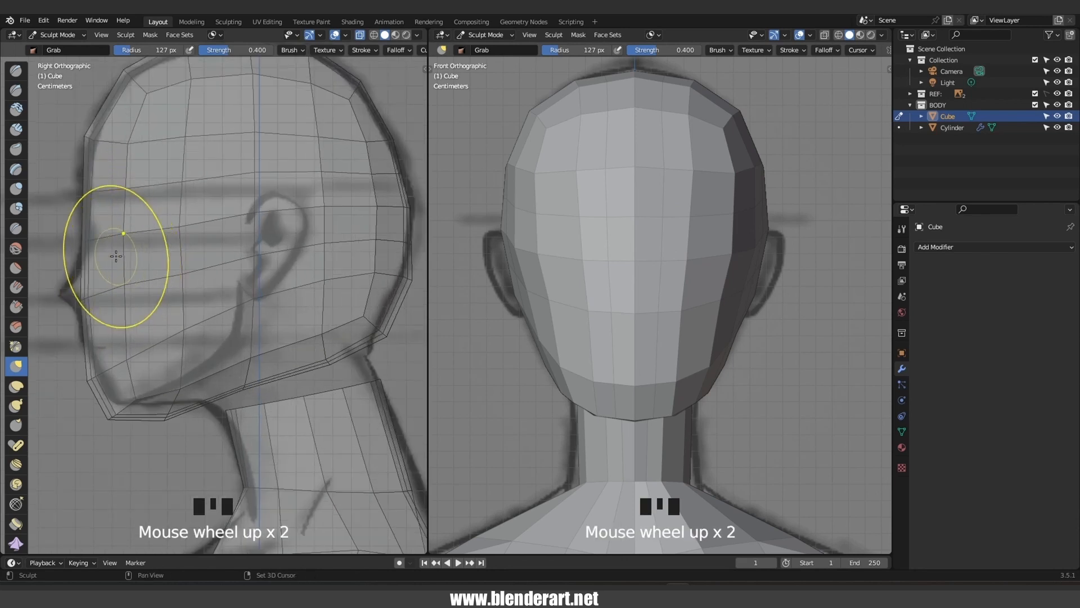
shift+middle_drag(116, 254, 188, 282)
scroll(157, 335, up, 1)
mouse_move(156, 335)
mouse_down()
mouse_move(149, 315)
mouse_move(162, 327)
mouse_up()
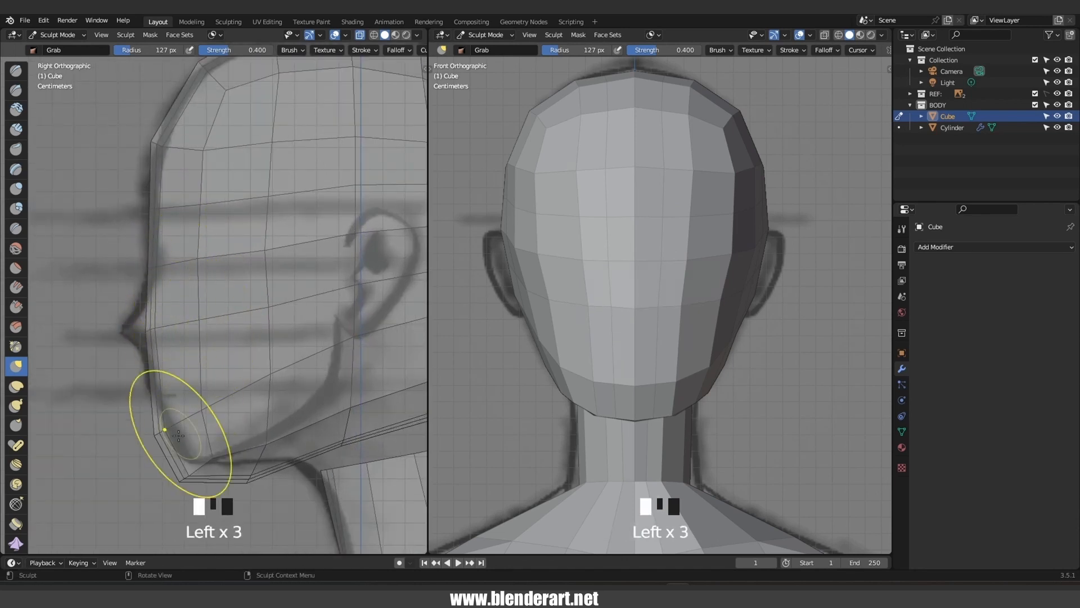
drag(163, 430, 174, 433)
drag(234, 455, 234, 453)
drag(260, 488, 261, 468)
drag(274, 439, 272, 429)
mouse_move(349, 404)
mouse_down()
mouse_move(321, 355)
mouse_move(332, 331)
mouse_up()
drag(366, 263, 363, 262)
click(359, 183)
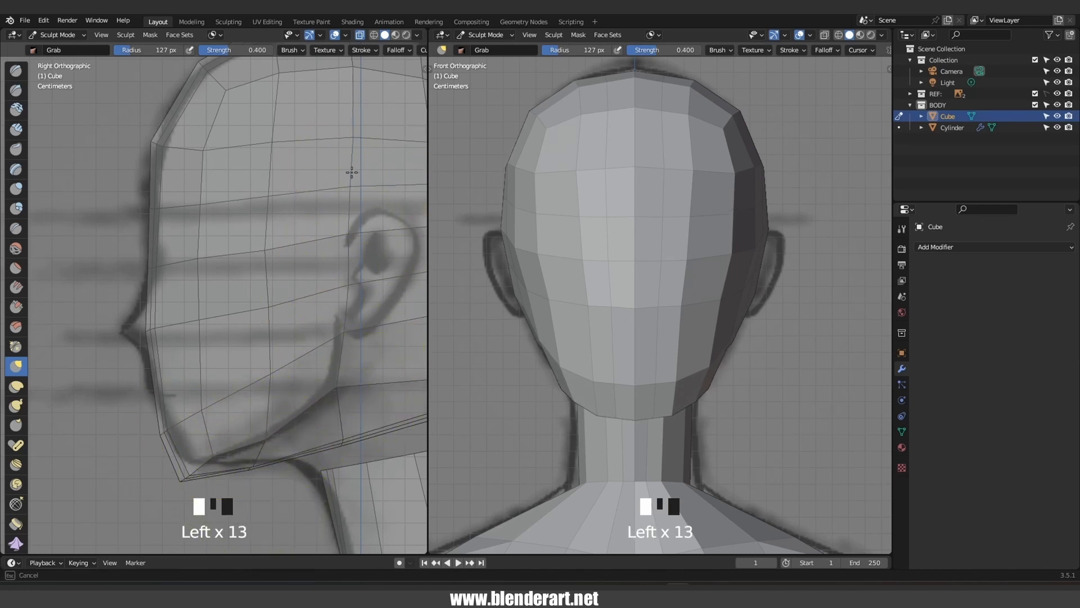
Pull the chin and jaw edges inward and upward in the front-view viewport with the Grab brush
scroll(684, 410, down, 3)
scroll(683, 410, up, 3)
drag(683, 410, 685, 399)
drag(667, 412, 655, 405)
drag(711, 344, 694, 347)
mouse_move(668, 354)
middle_down()
mouse_move(660, 321)
mouse_move(580, 312)
mouse_move(664, 309)
mouse_move(633, 301)
mouse_move(588, 323)
middle_up()
scroll(633, 301, up, 4)
Adjust the vertices beside the centre line at eye and nose level to the front reference drawing with the Grab brush
key(KP_1)
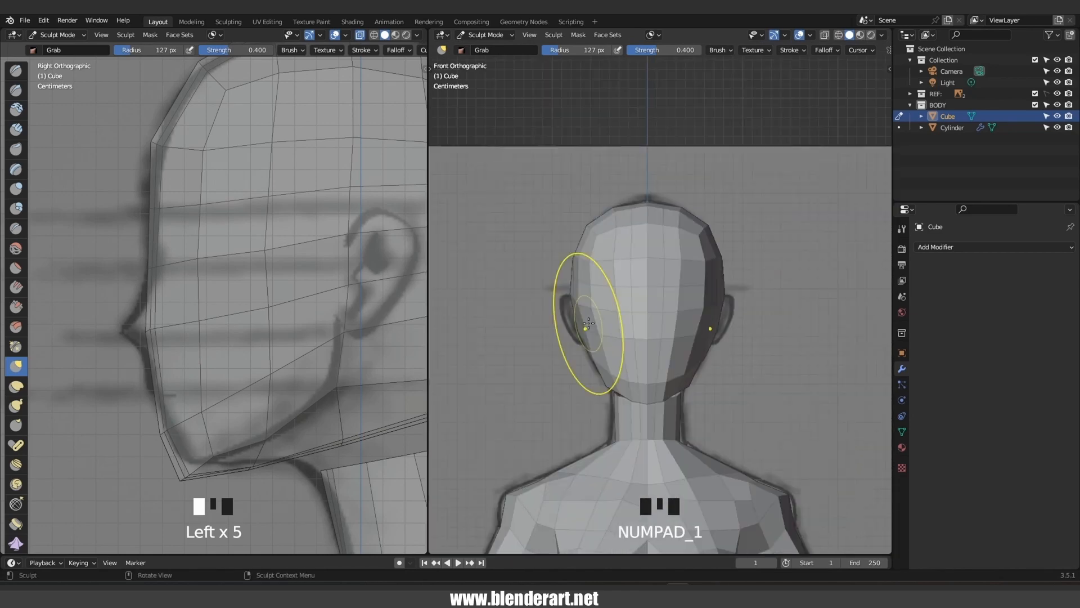
key(alt+z)
scroll(708, 315, up, 4)
scroll(708, 314, up, 2)
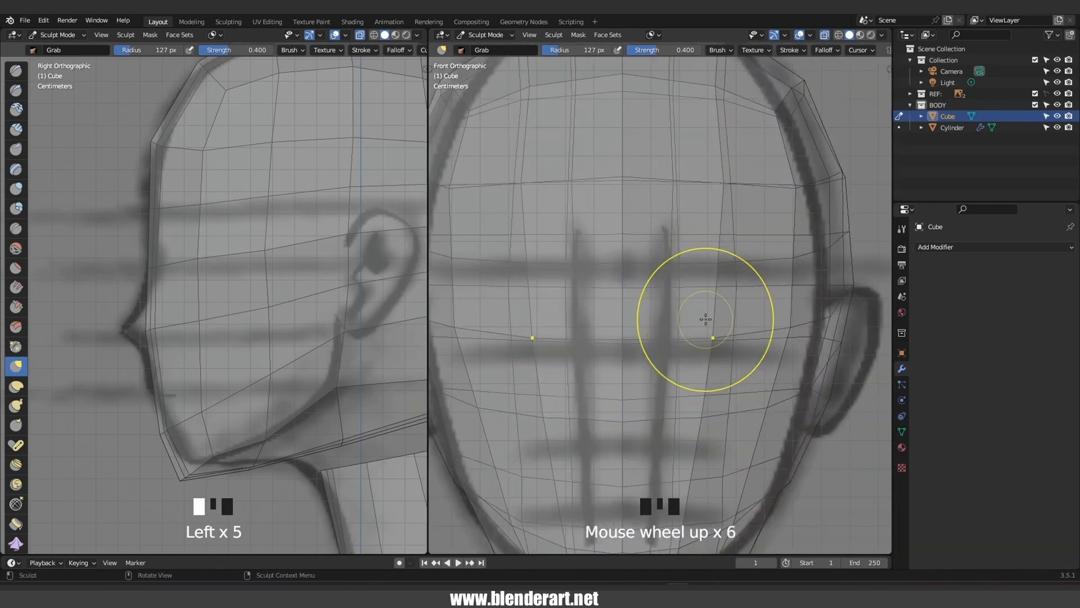
key(alt+z)
mouse_move(663, 338)
mouse_down()
mouse_move(677, 330)
mouse_move(651, 350)
mouse_up()
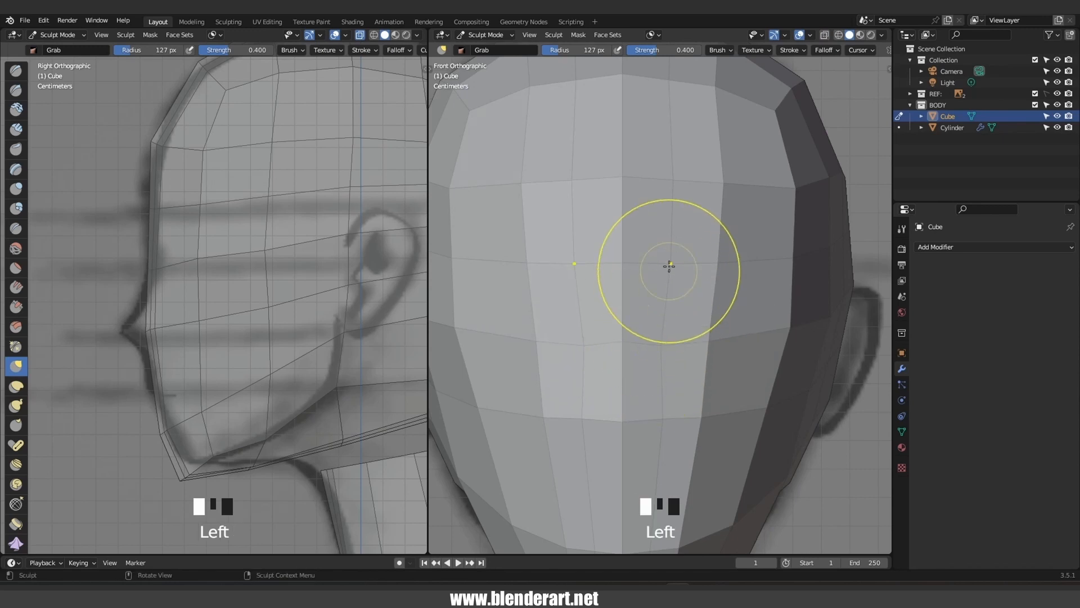
drag(670, 260, 688, 286)
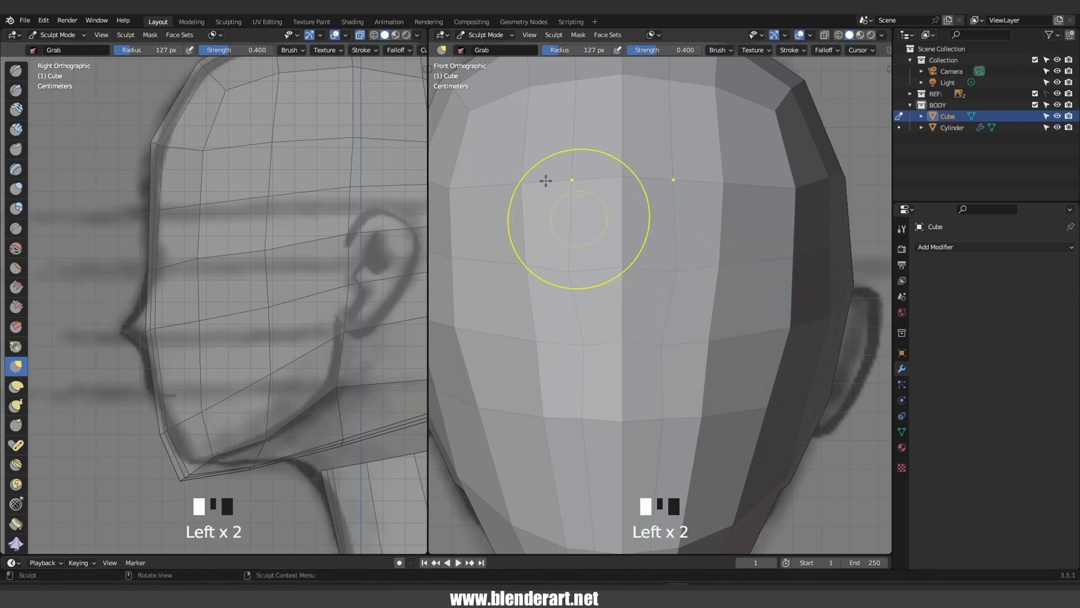
Outline the eye-area faces on one side of the face with a freehand annotation, and erase it
key(t)
click(444, 541)
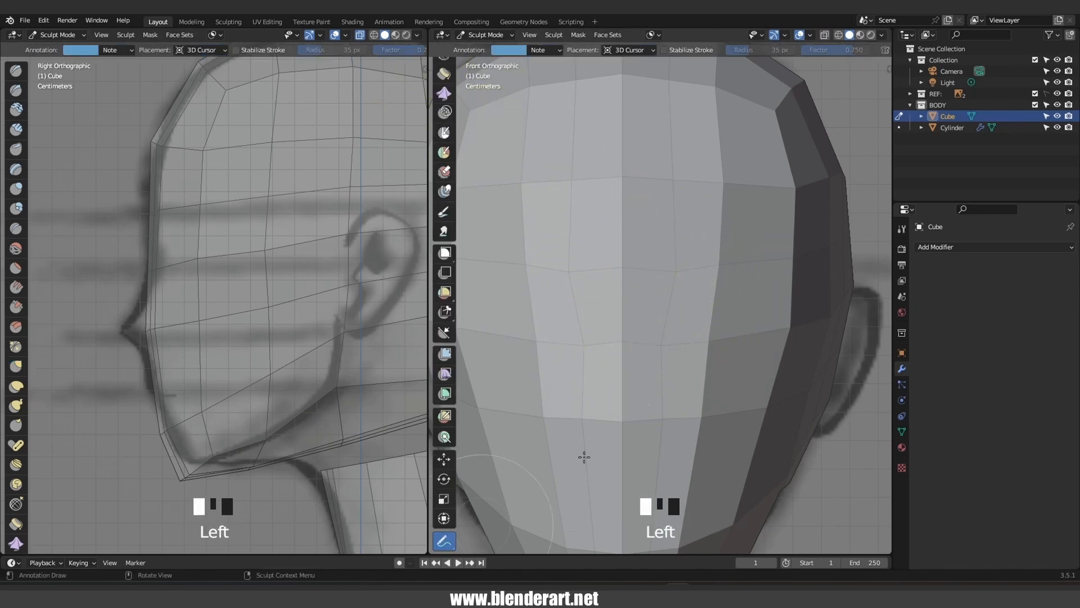
mouse_move(667, 337)
mouse_down()
mouse_move(681, 273)
mouse_move(791, 262)
mouse_move(793, 312)
mouse_move(668, 339)
mouse_up()
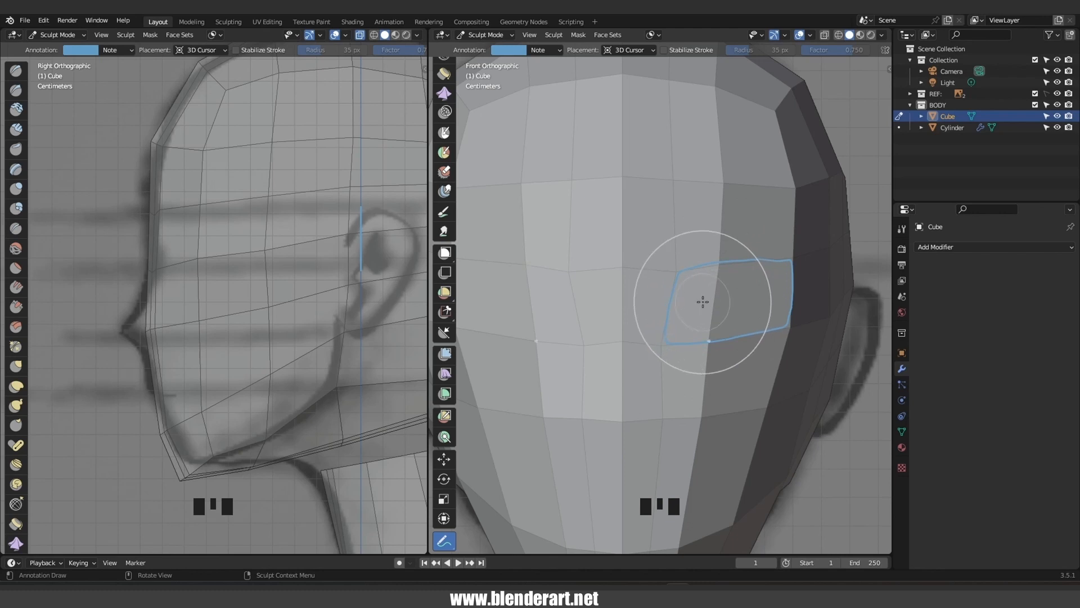
mouse_move(684, 272)
mouse_down()
mouse_move(771, 248)
mouse_move(750, 326)
mouse_move(684, 294)
mouse_up()
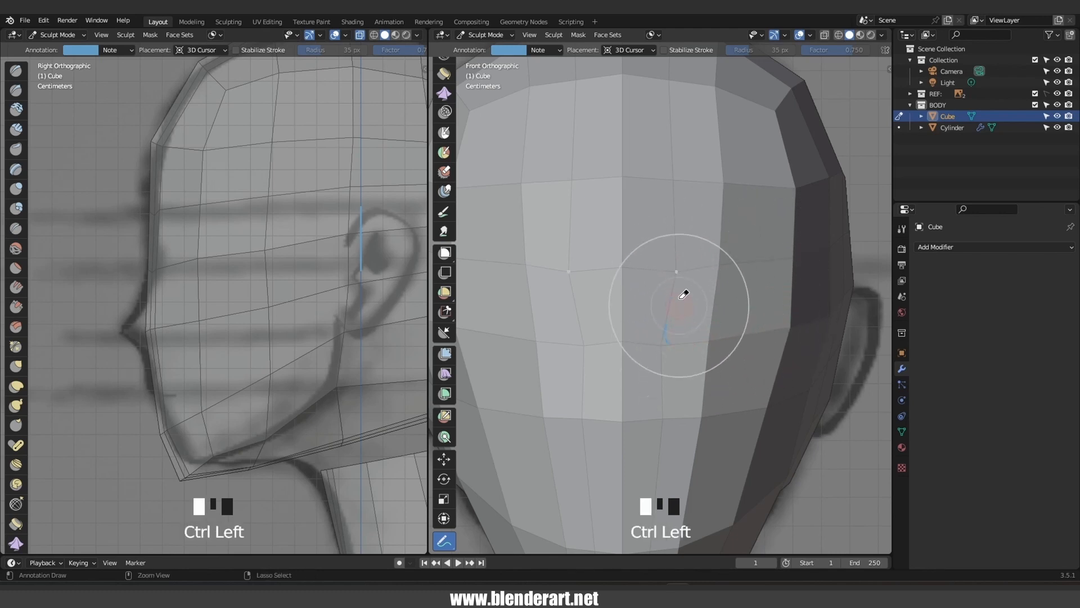
Return to the Grab brush and shape the brow, eye and nose-level edges in front view to frame the eye areas
scroll(448, 141, up, 8)
click(444, 96)
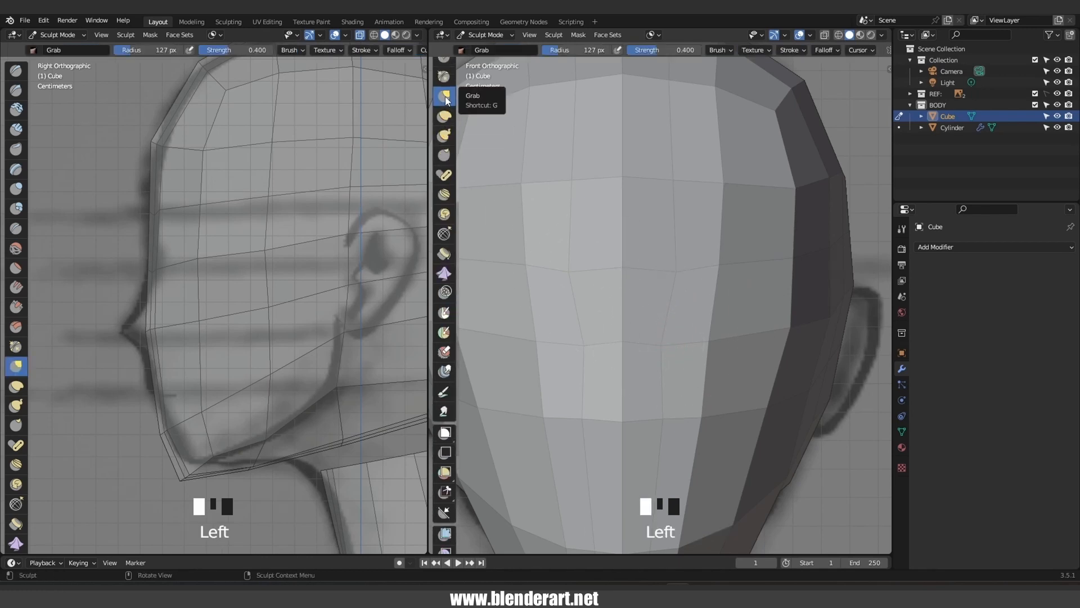
mouse_move(713, 277)
mouse_down()
mouse_move(683, 276)
mouse_move(695, 290)
mouse_move(727, 274)
mouse_move(783, 284)
mouse_move(683, 319)
mouse_move(656, 309)
mouse_move(723, 353)
mouse_move(687, 373)
mouse_move(664, 337)
mouse_move(625, 372)
mouse_up()
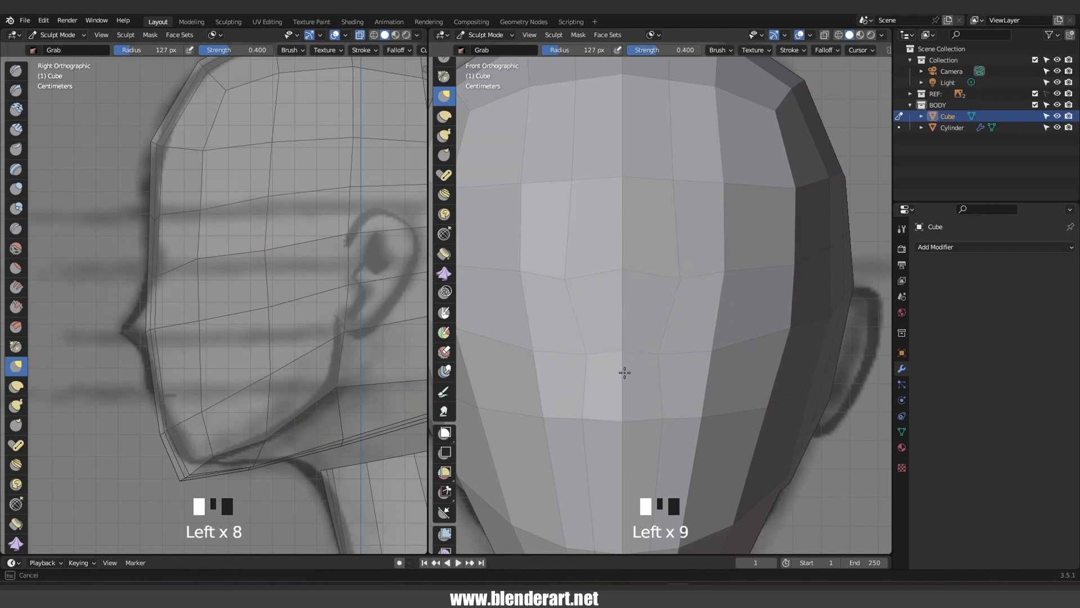
Push the eye-line vertices back into the head from an angled view to start the eye sockets with the Grab brush
scroll(625, 374, down, 3)
middle_drag(646, 337, 591, 345)
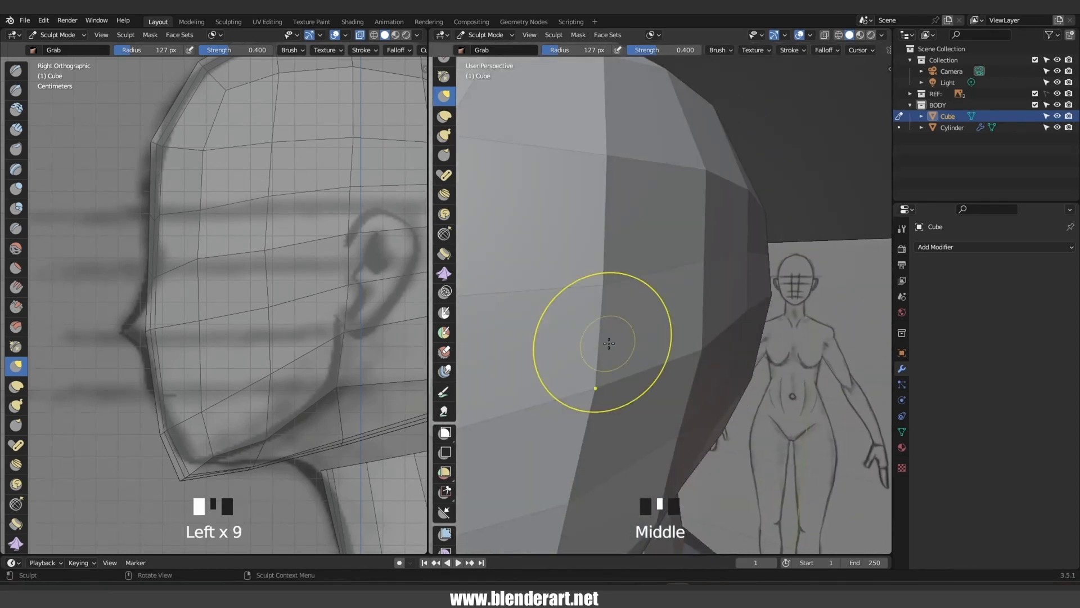
key(KP_Decimal)
scroll(683, 321, up, 6)
middle_drag(683, 321, 686, 311)
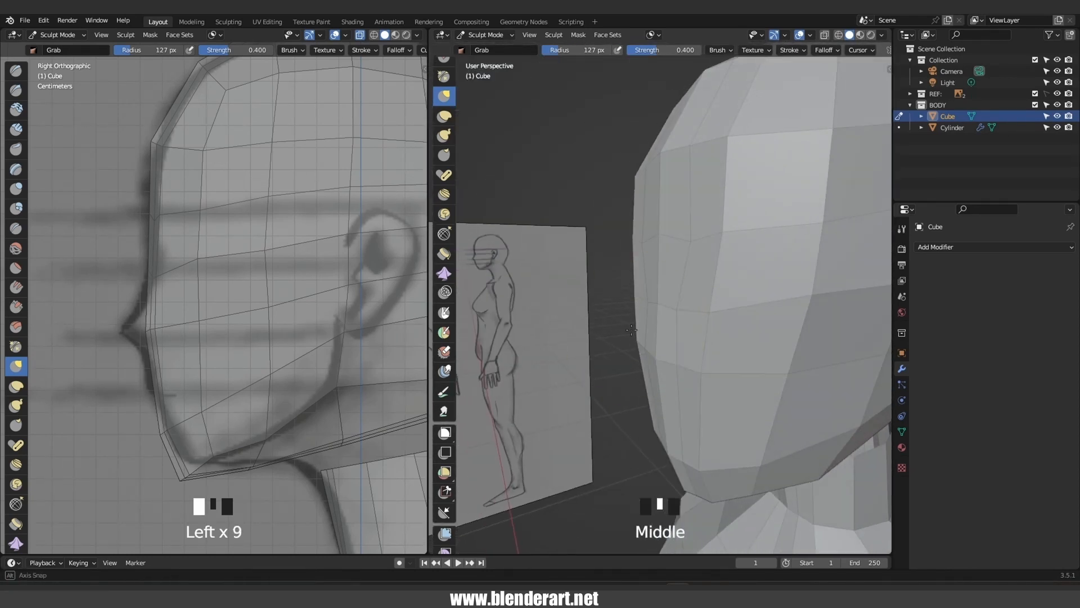
drag(687, 312, 707, 306)
scroll(706, 306, down, 1)
middle_drag(707, 306, 674, 269)
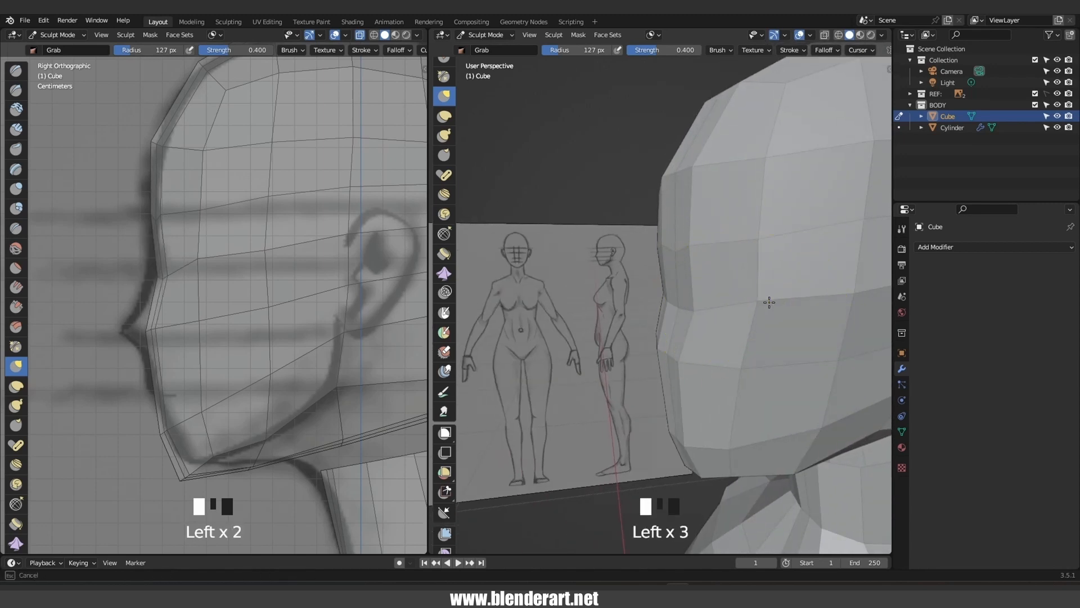
Deepen the eye sockets and nose bridge by grabbing the vertices below the brow backward
middle_drag(753, 261, 731, 254)
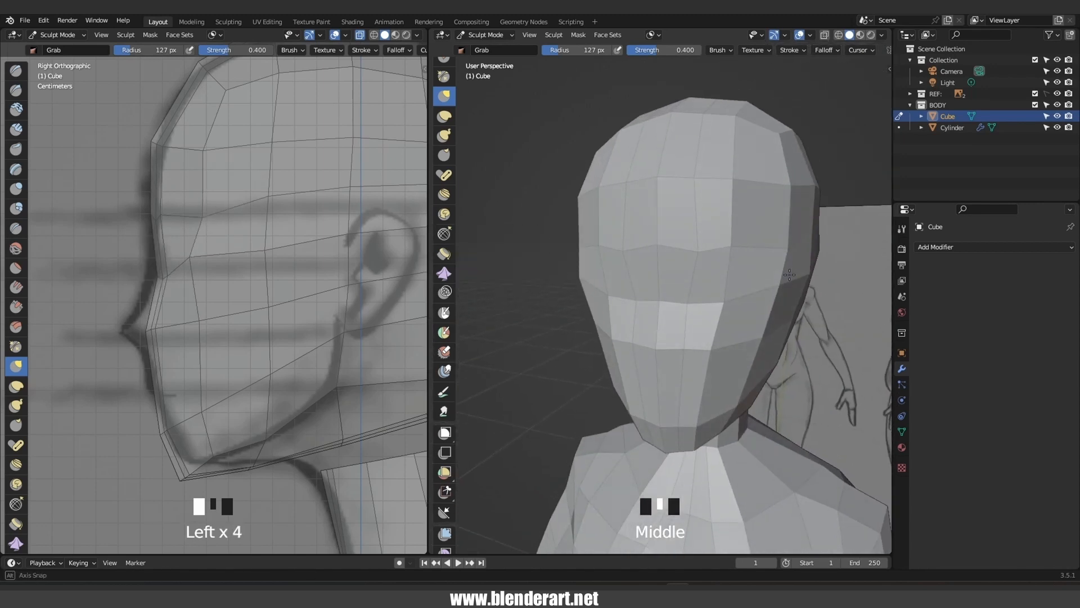
drag(731, 253, 747, 255)
drag(774, 250, 773, 260)
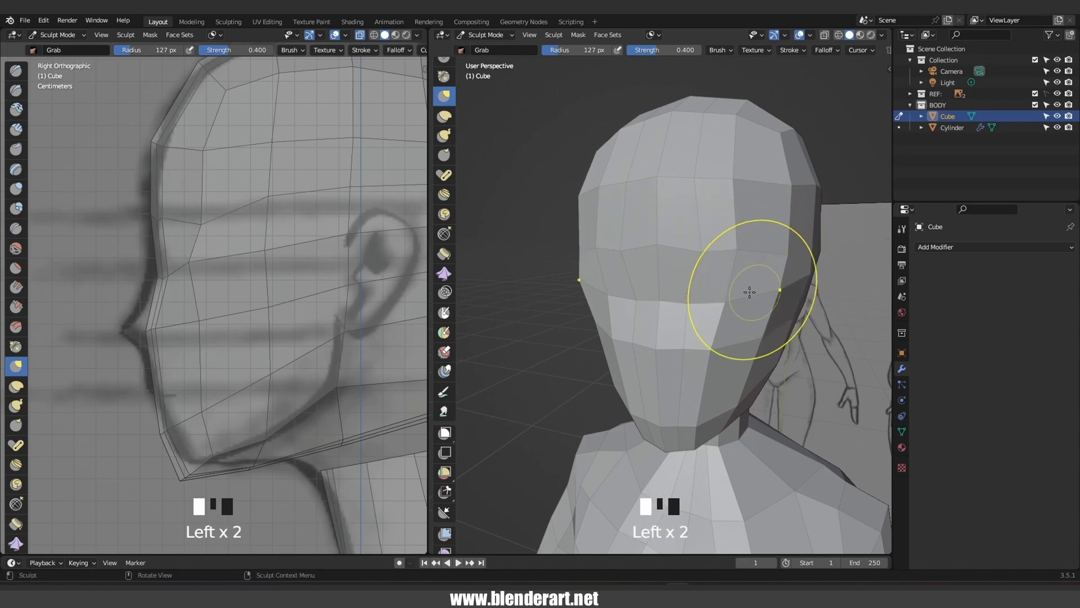
middle_drag(711, 304, 625, 309)
drag(671, 308, 677, 309)
drag(688, 316, 695, 314)
drag(706, 316, 713, 314)
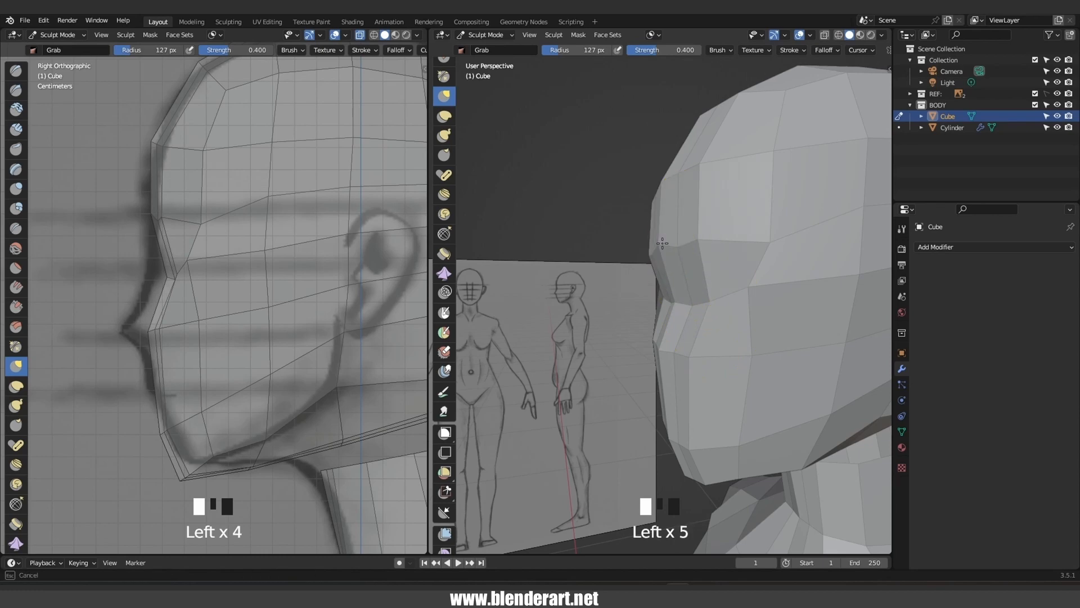
Form the brow ridge and the upper edge of the eye sockets with the Grab brush
drag(662, 243, 658, 242)
middle_drag(658, 243, 742, 318)
drag(714, 222, 713, 227)
mouse_move(710, 315)
middle_down()
mouse_move(701, 248)
mouse_move(695, 282)
middle_up()
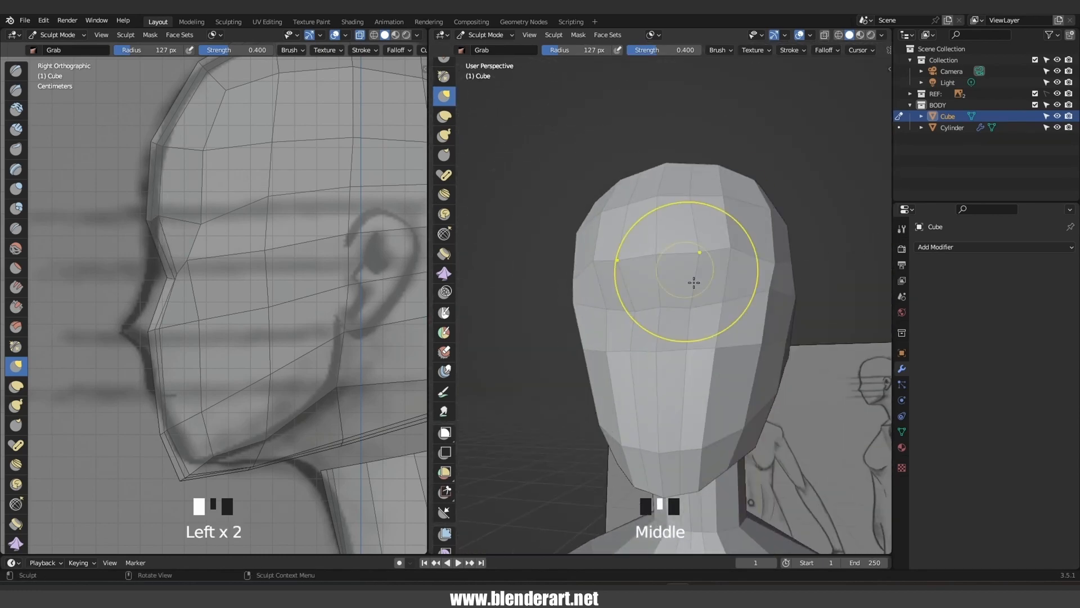
scroll(735, 294, up, 2)
drag(735, 294, 728, 302)
mouse_move(728, 302)
middle_down()
mouse_move(689, 319)
mouse_move(707, 299)
middle_up()
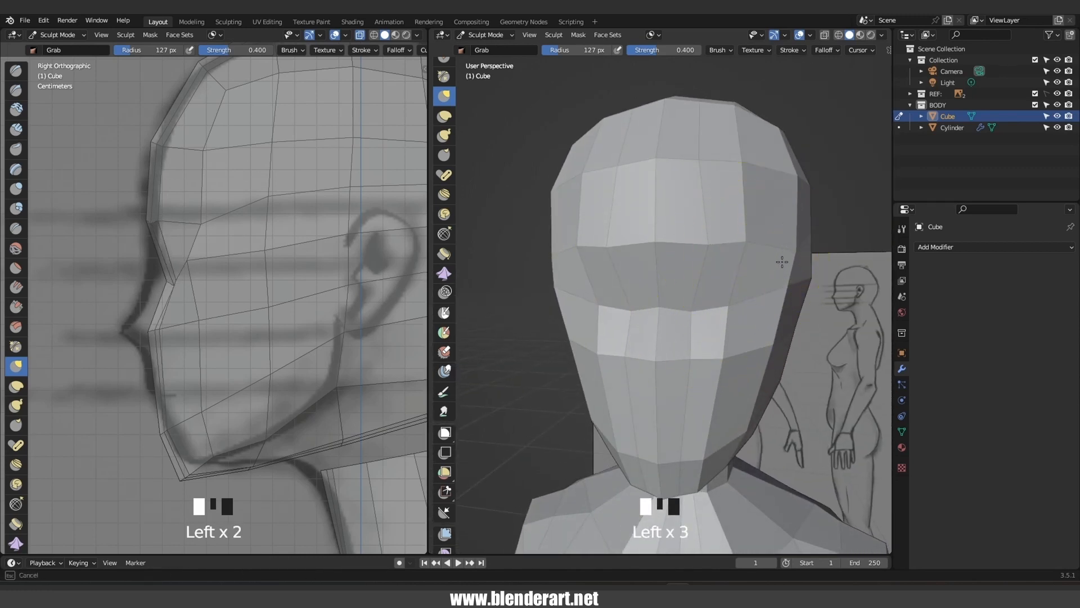
mouse_move(773, 277)
mouse_down()
mouse_move(784, 289)
mouse_move(737, 300)
mouse_move(651, 248)
mouse_move(656, 274)
mouse_up()
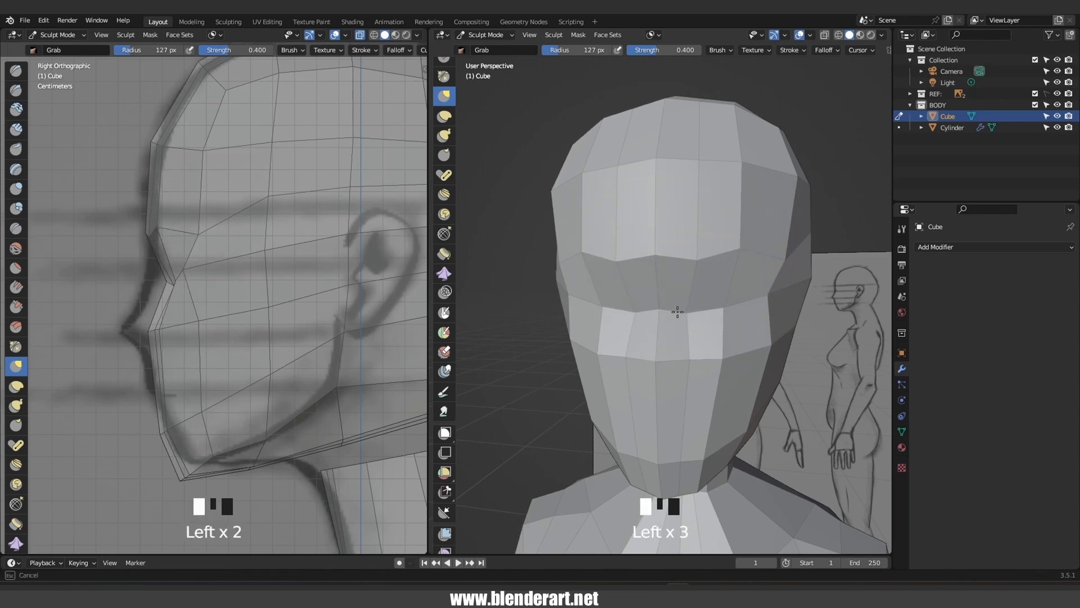
Lower the outer brow and temple vertices at the side of the head with the Grab brush
middle_drag(700, 310, 742, 243)
drag(743, 243, 759, 294)
scroll(788, 270, down, 3)
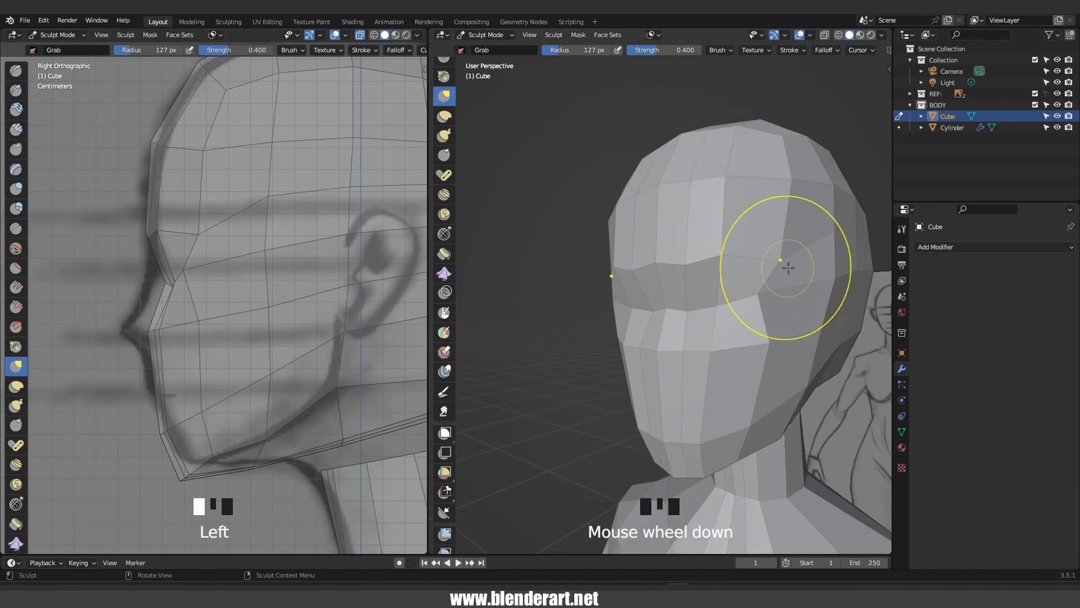
middle_drag(750, 270, 783, 238)
drag(784, 239, 784, 268)
drag(832, 241, 832, 268)
drag(794, 263, 793, 282)
Refine the nose-level and lower-face vertices with the Grab brush, undoing the unwanted stroke
drag(669, 350, 667, 344)
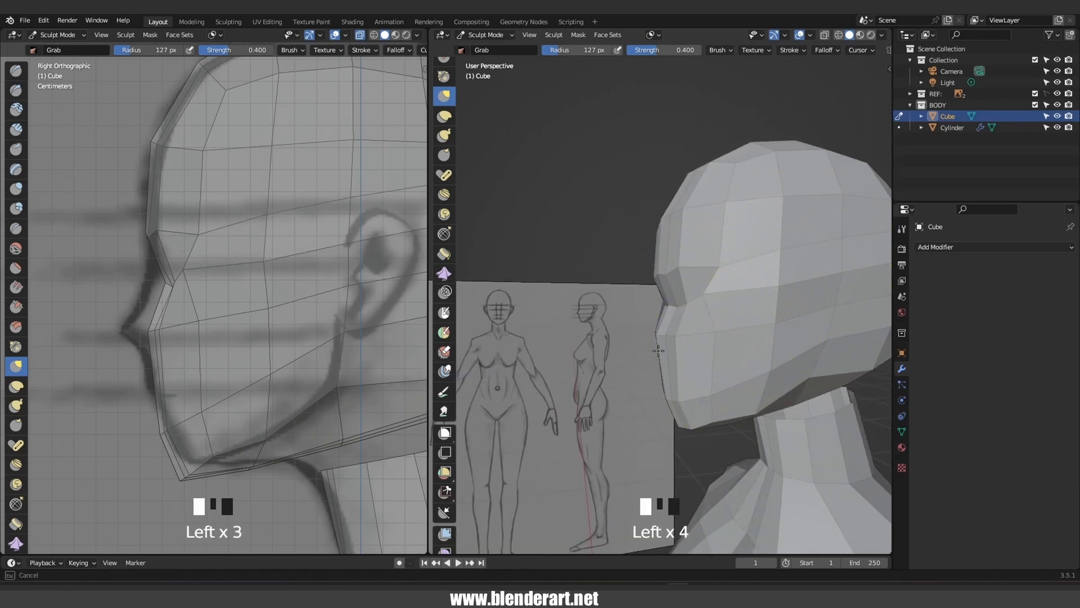
mouse_move(646, 314)
middle_down()
mouse_move(754, 302)
mouse_move(703, 326)
middle_up()
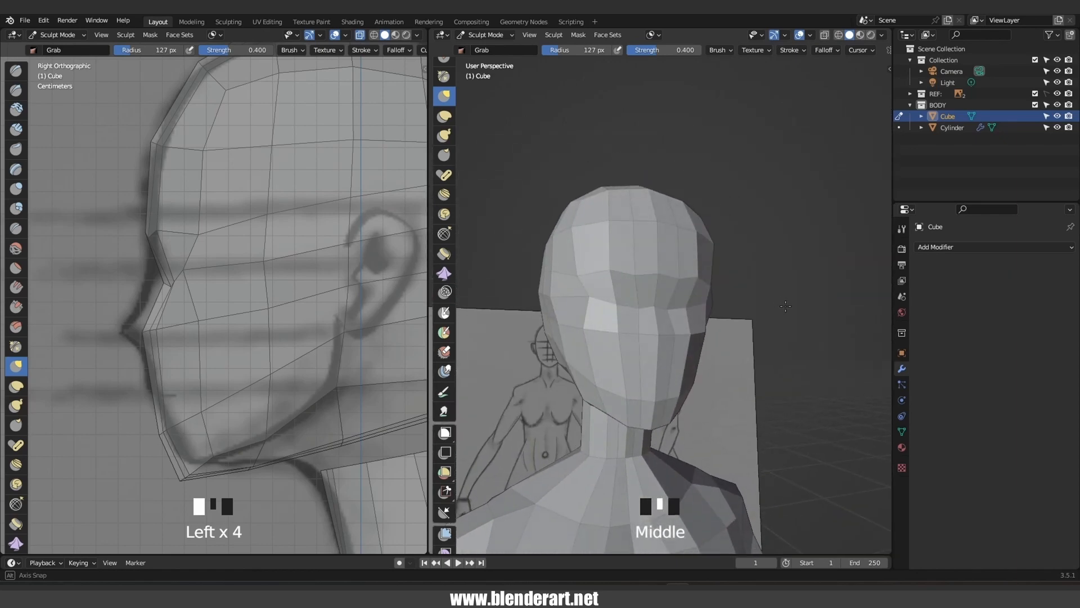
scroll(656, 362, up, 2)
shift+drag(656, 365, 651, 415)
key(ctrl+z)
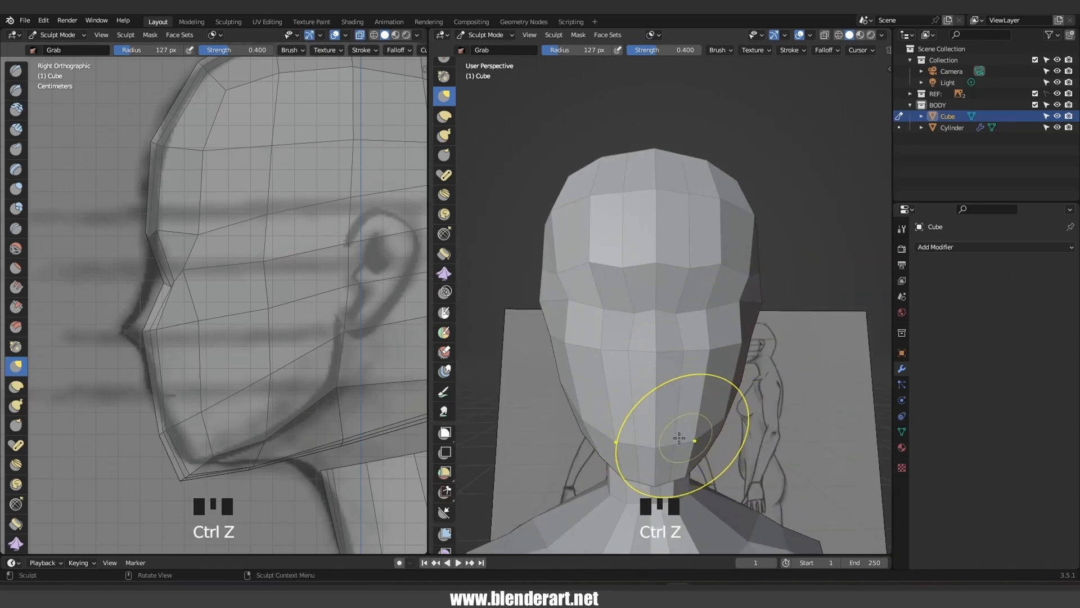
mouse_move(680, 439)
shift+middle_down()
mouse_move(660, 326)
mouse_move(680, 350)
shift+middle_up()
mouse_move(684, 351)
mouse_down()
mouse_move(692, 340)
mouse_move(679, 336)
mouse_up()
mouse_move(709, 209)
mouse_down()
mouse_move(724, 208)
mouse_move(704, 205)
mouse_up()
Reduce the Grab brush radius to 76 px and reposition the vertices along the lower edge of the eye socket
key(f)
click(697, 208)
middle_drag(703, 231, 679, 216)
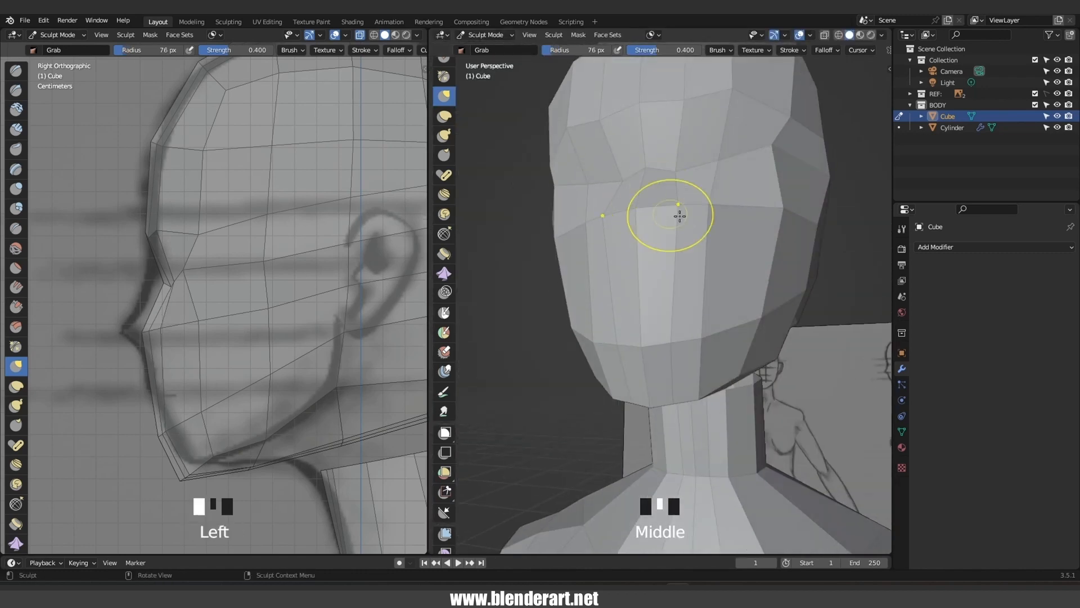
drag(711, 216, 783, 214)
scroll(718, 203, down, 2)
mouse_move(718, 202)
middle_down()
mouse_move(751, 231)
mouse_move(745, 239)
middle_up()
shift+middle_drag(709, 219, 704, 285)
drag(755, 252, 750, 248)
Shape the inner eye corner, nose bridge and brow vertices around the eye socket with the smaller Grab brush
mouse_move(690, 269)
middle_down()
mouse_move(746, 263)
mouse_move(659, 269)
middle_up()
drag(681, 272, 678, 290)
drag(660, 259, 654, 265)
mouse_move(660, 218)
mouse_down()
mouse_move(650, 240)
mouse_move(622, 240)
mouse_up()
middle_drag(622, 241, 578, 248)
scroll(578, 248, up, 3)
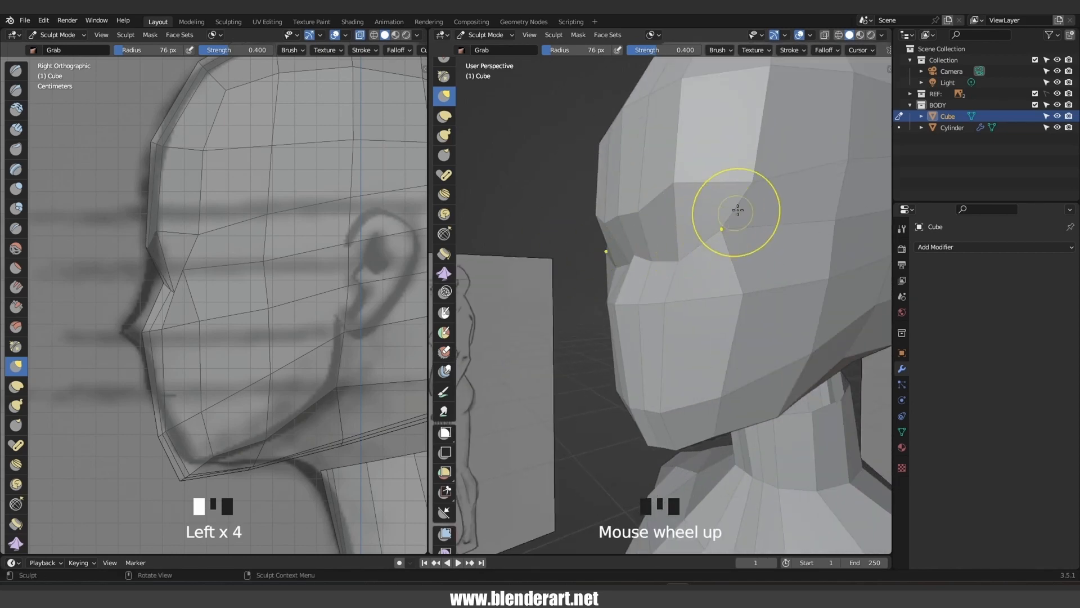
drag(747, 187, 730, 190)
drag(676, 189, 671, 199)
Inset the two eye-socket faces on one side of the face in Edit Mode by about 0.0033 m
mouse_move(673, 245)
middle_down()
mouse_move(725, 252)
mouse_move(680, 216)
middle_up()
key(Tab)
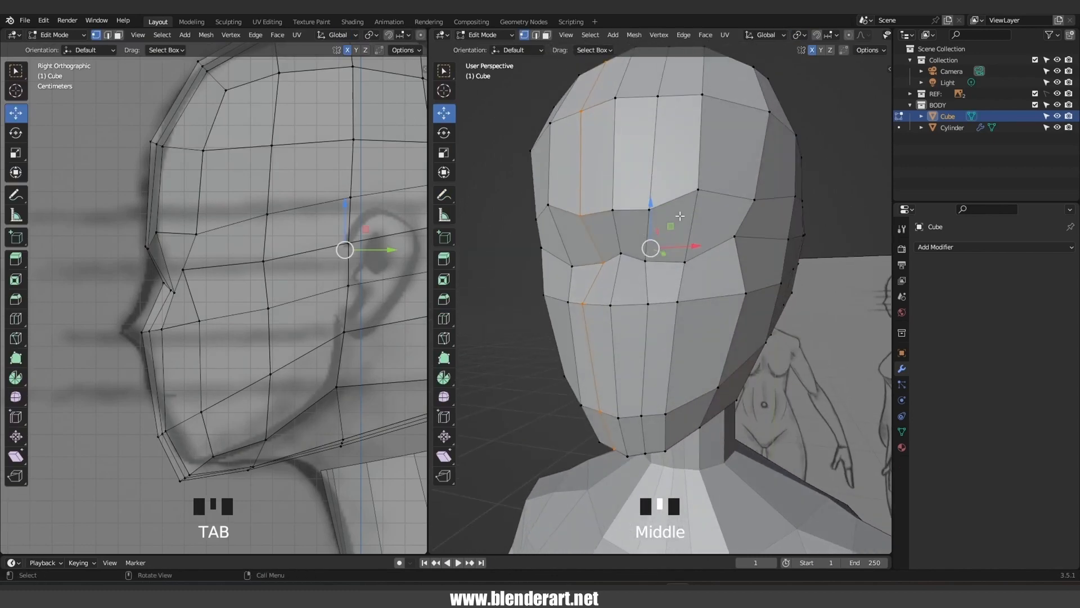
key(3)
click(716, 206)
shift+click(666, 228)
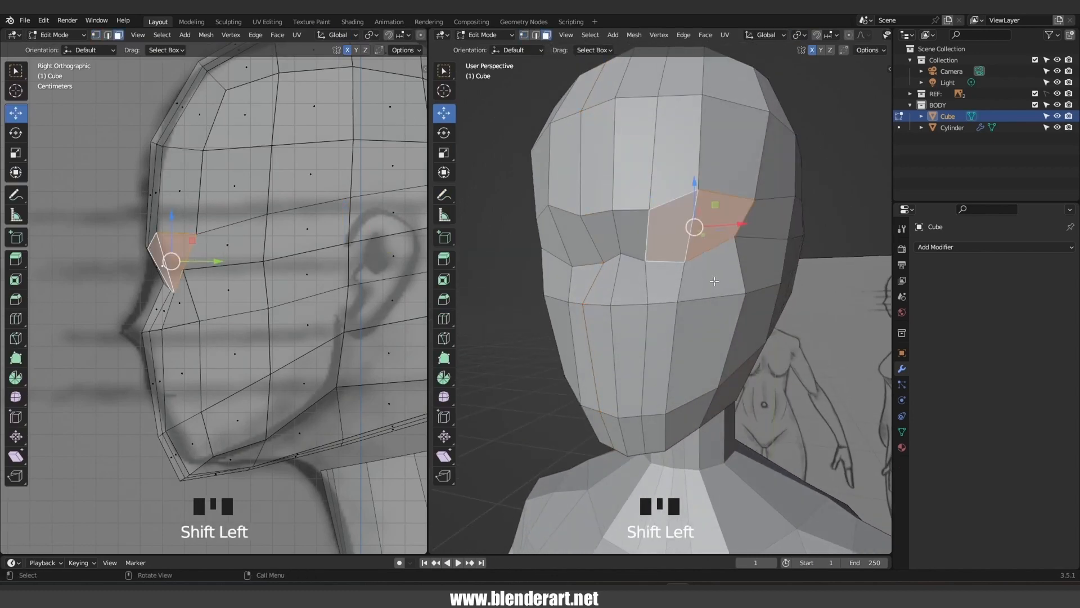
middle_drag(713, 282, 733, 274)
key(i)
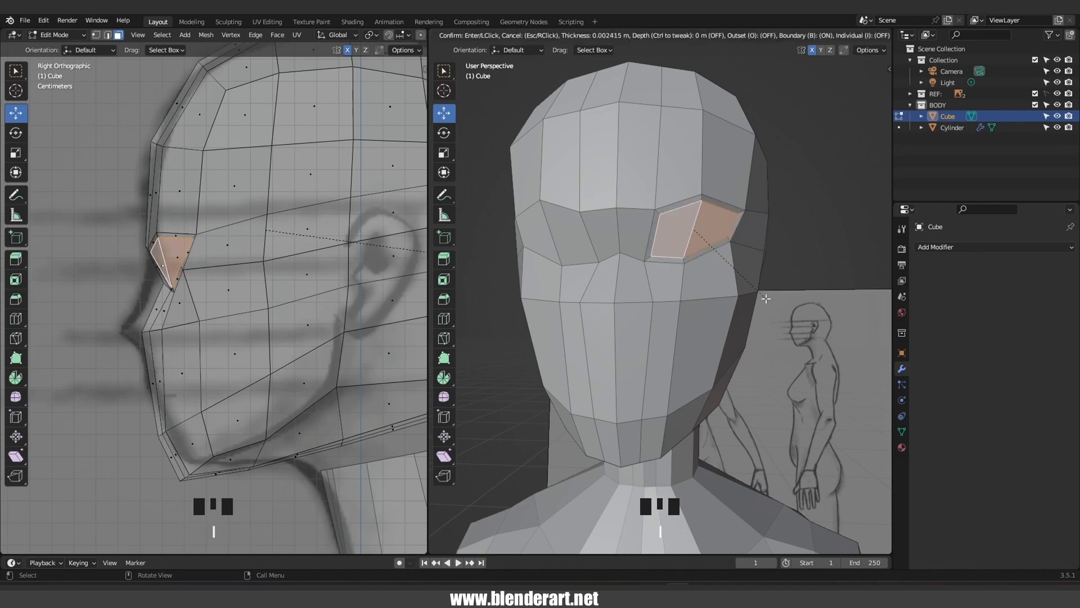
click(764, 297)
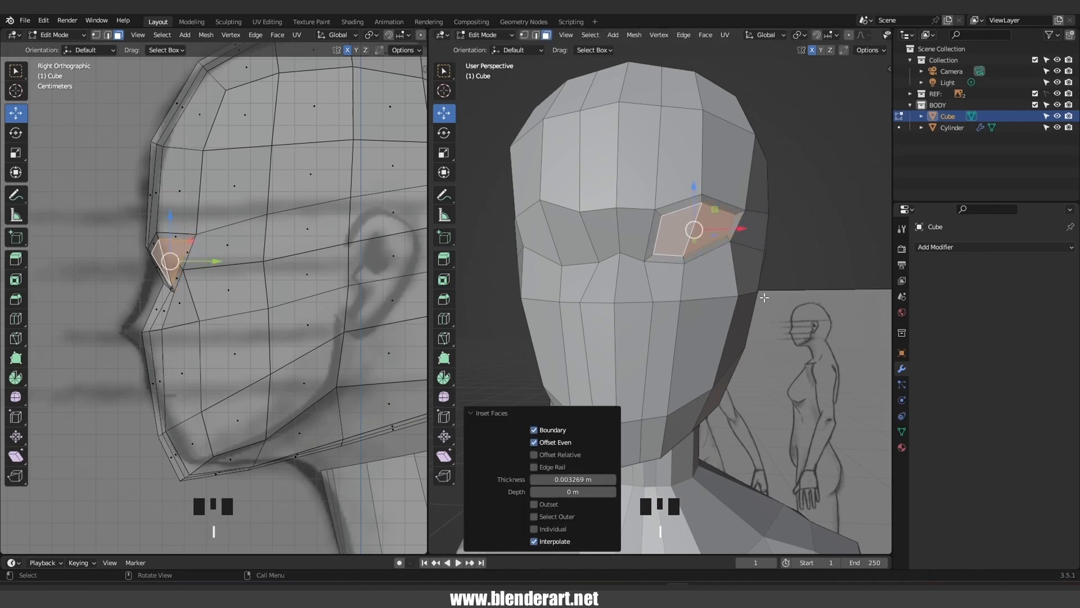
Delete all vertices of the head half without the inset eye faces in front view, keeping the centre line
key(KP_1)
scroll(764, 297, down, 5)
middle_drag(762, 296, 765, 293)
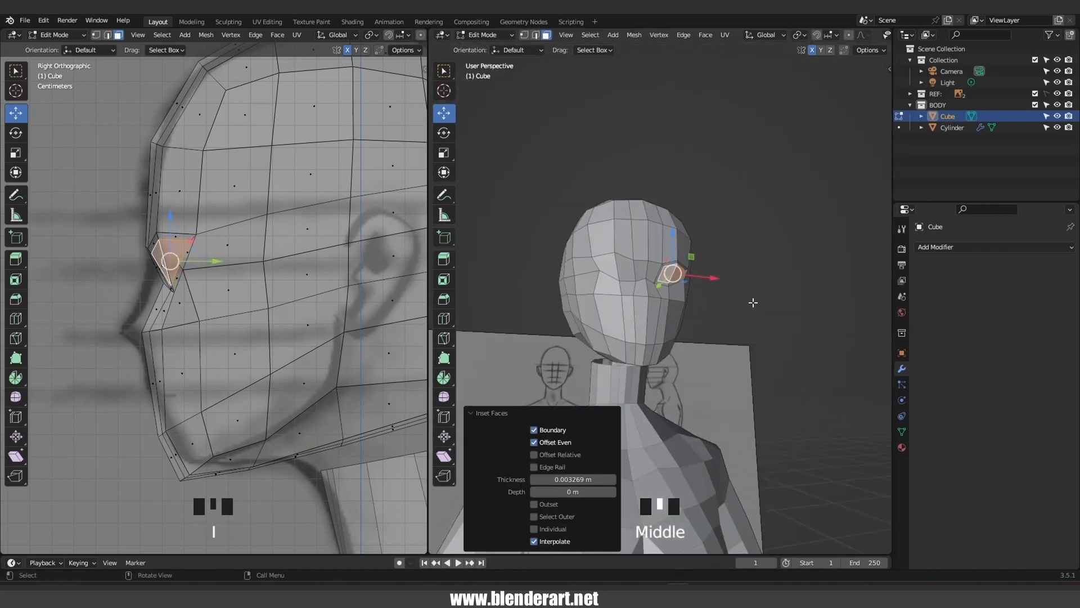
key(KP_1)
key(Tab)
key(Tab)
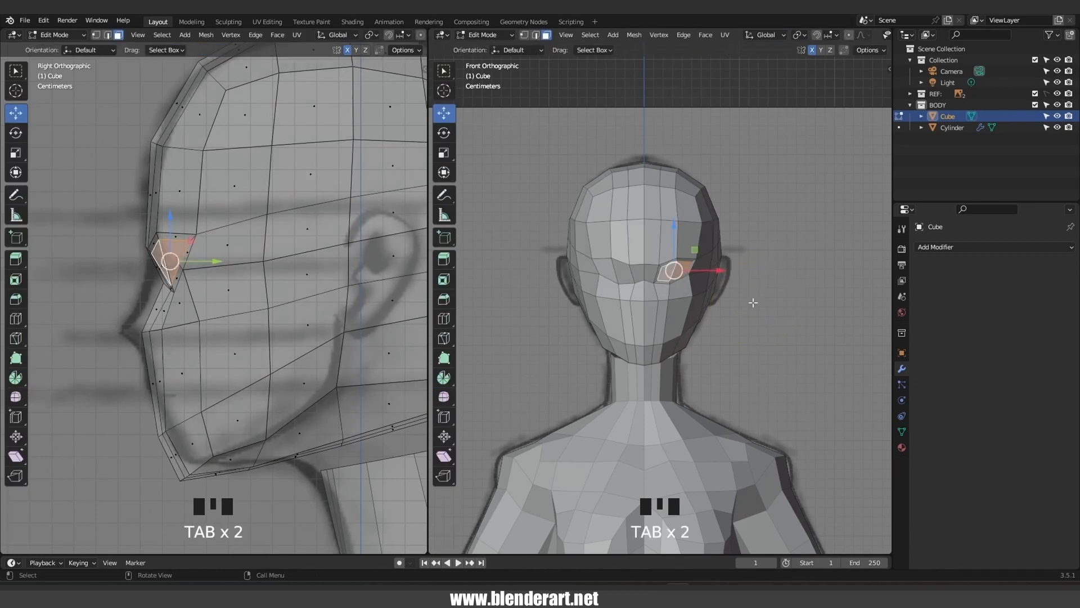
key(1)
key(alt+z)
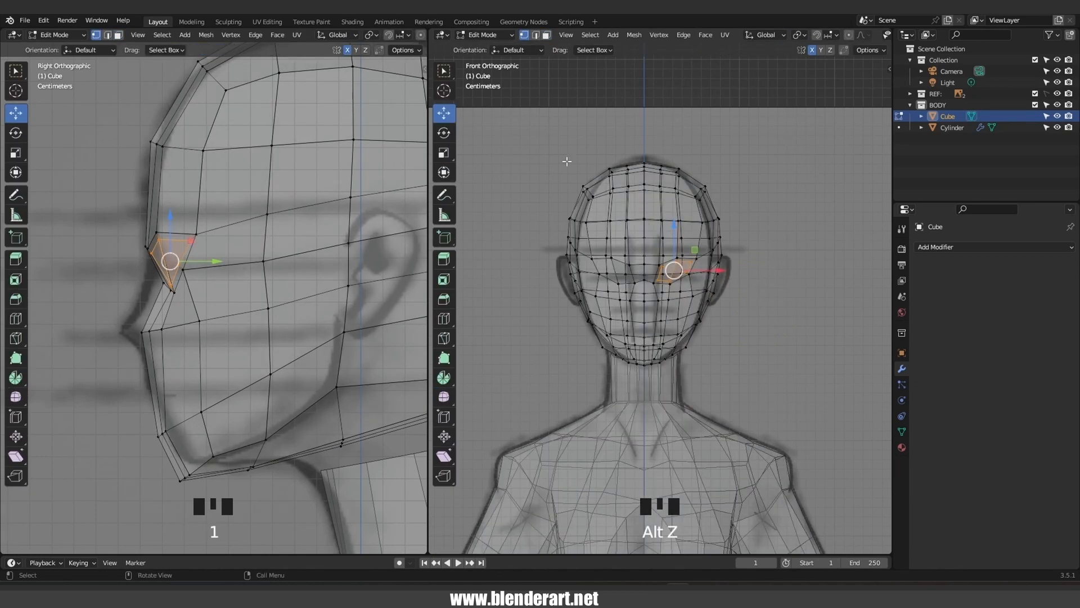
drag(522, 128, 593, 266)
drag(639, 440, 641, 439)
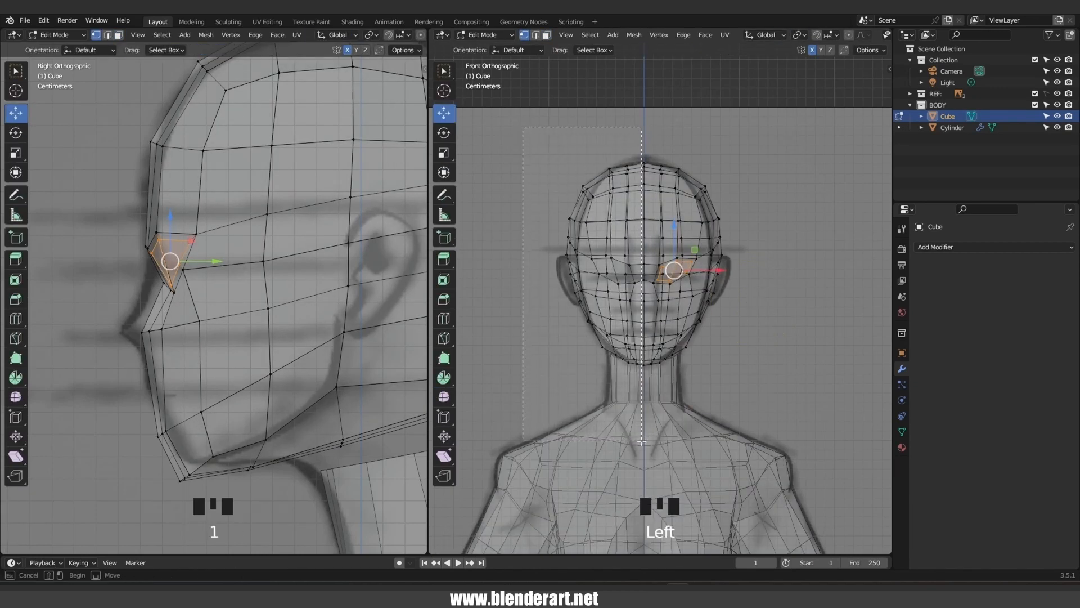
key(x)
click(646, 295)
Add a Mirror modifier on the X axis to the remaining head half
key(Tab)
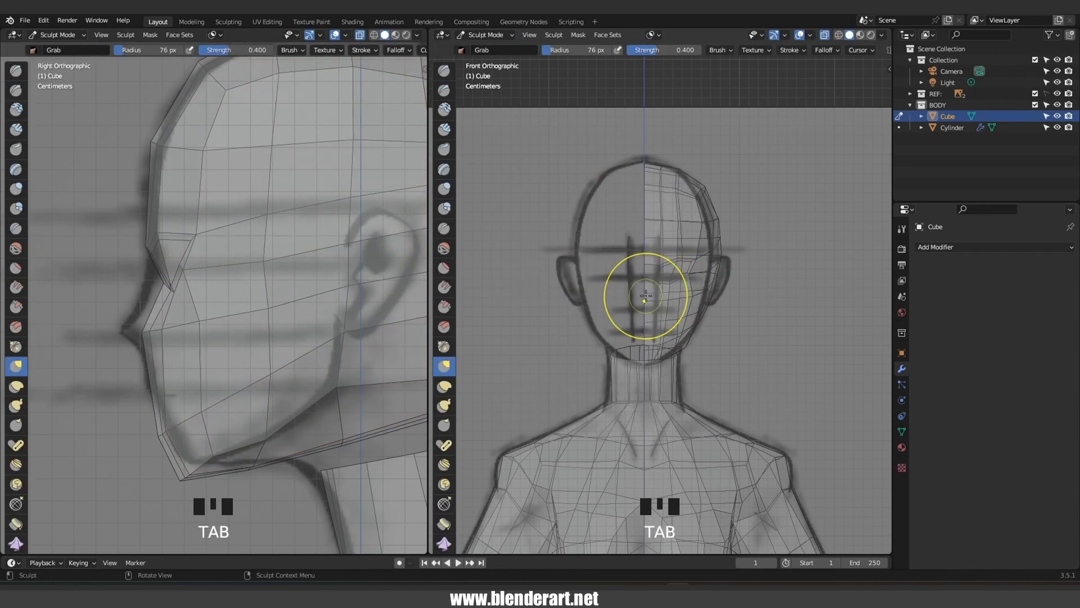
click(974, 246)
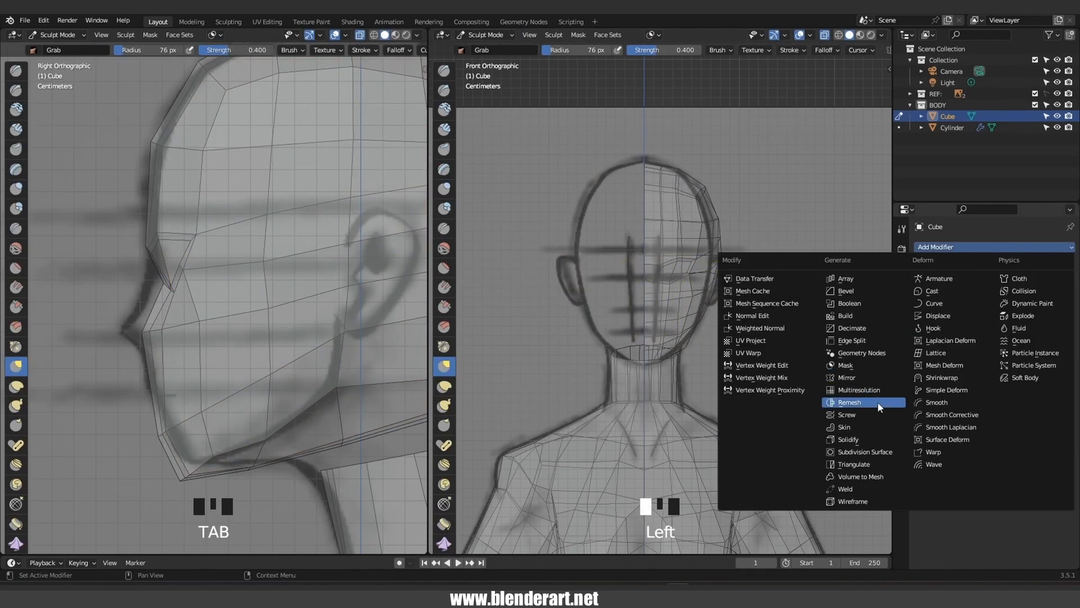
click(863, 377)
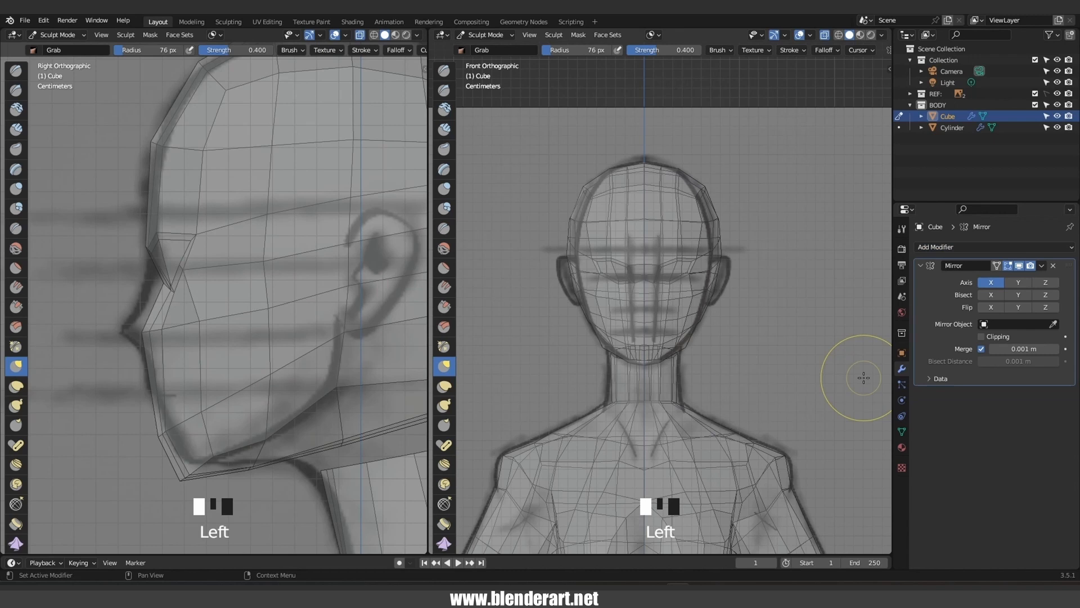
Enable Clipping on the head's Mirror modifier and apply all object transforms in Object Mode, returning to Sculpt Mode
click(983, 336)
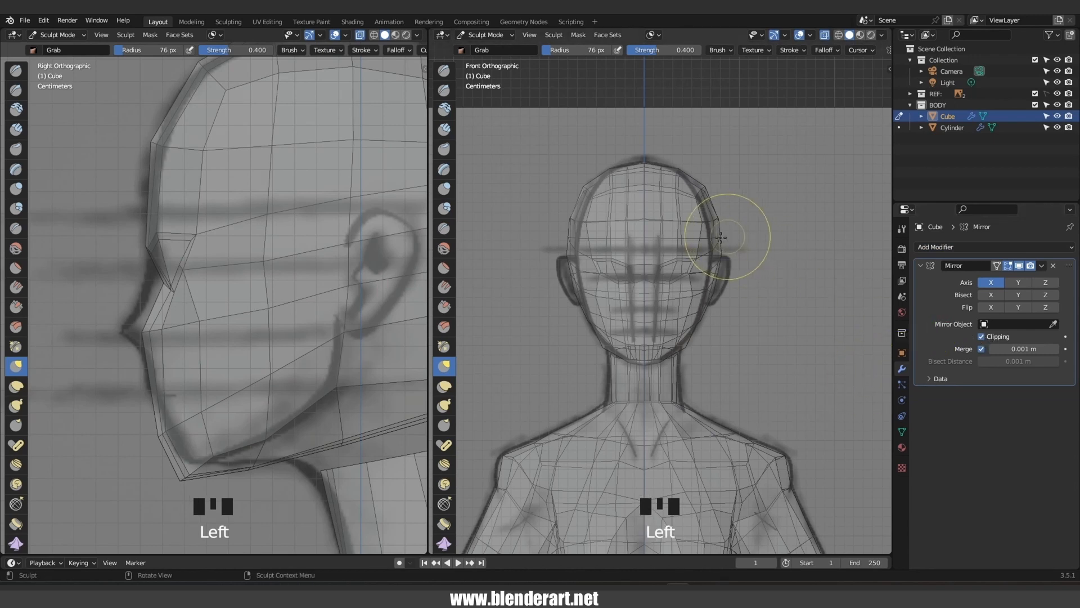
key(ctrl+a)
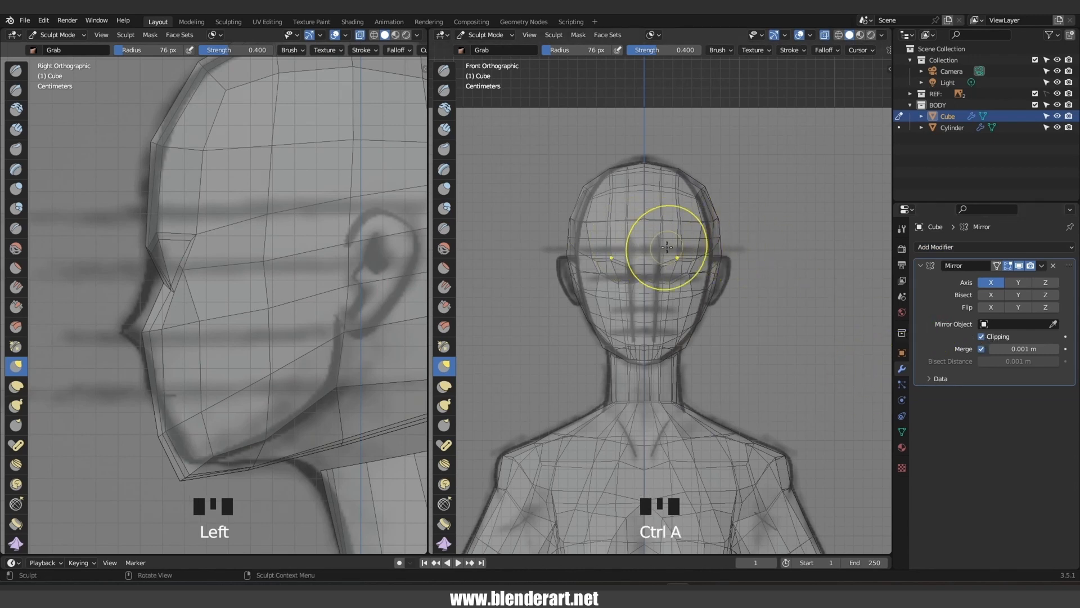
key(ctrl+Tab)
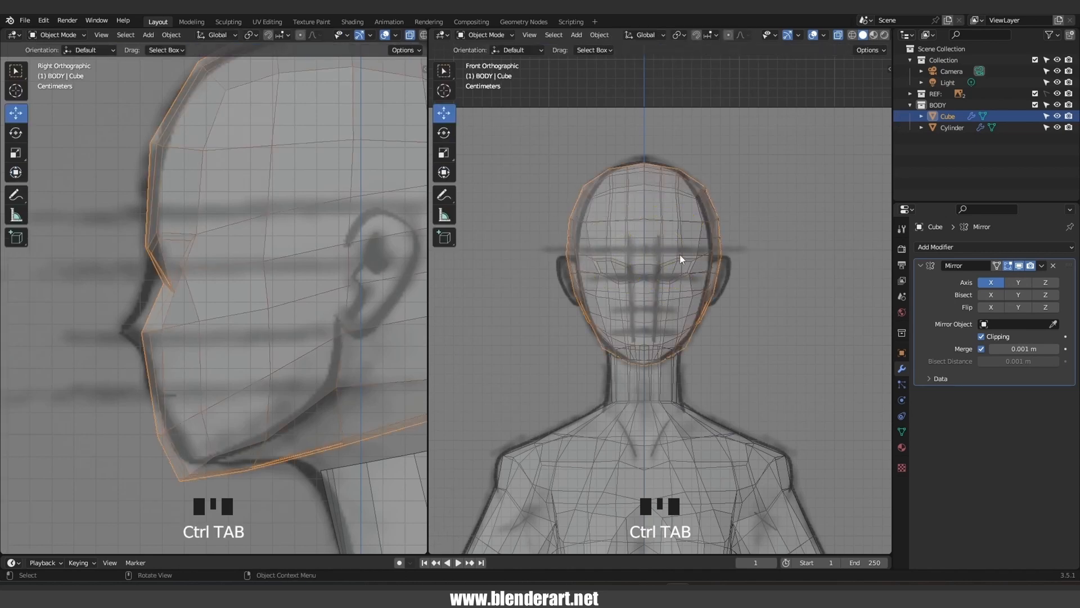
key(ctrl+a)
click(649, 255)
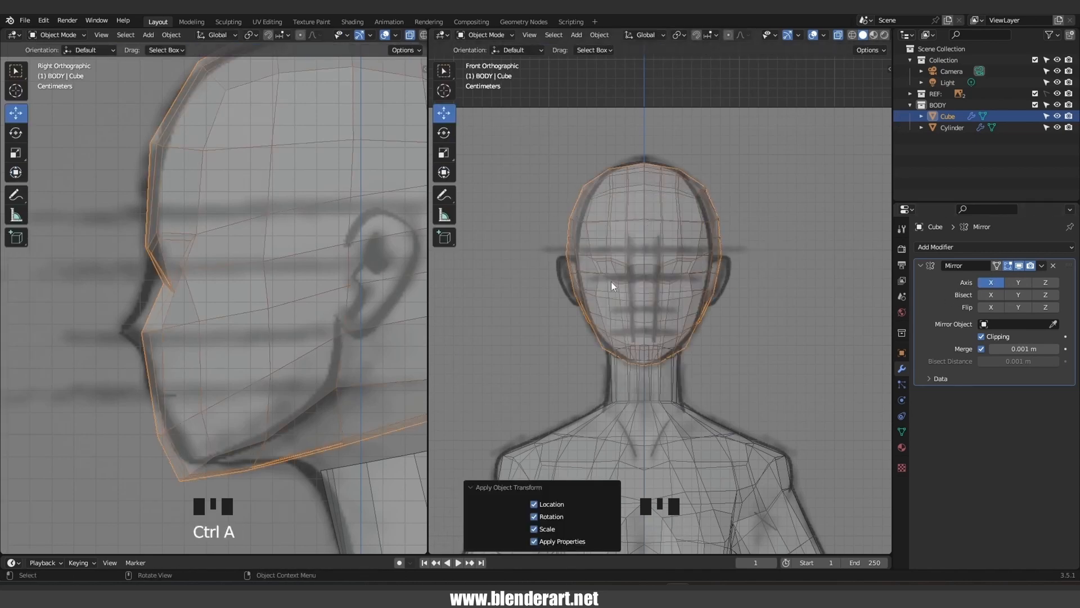
key(ctrl+Tab)
click(650, 328)
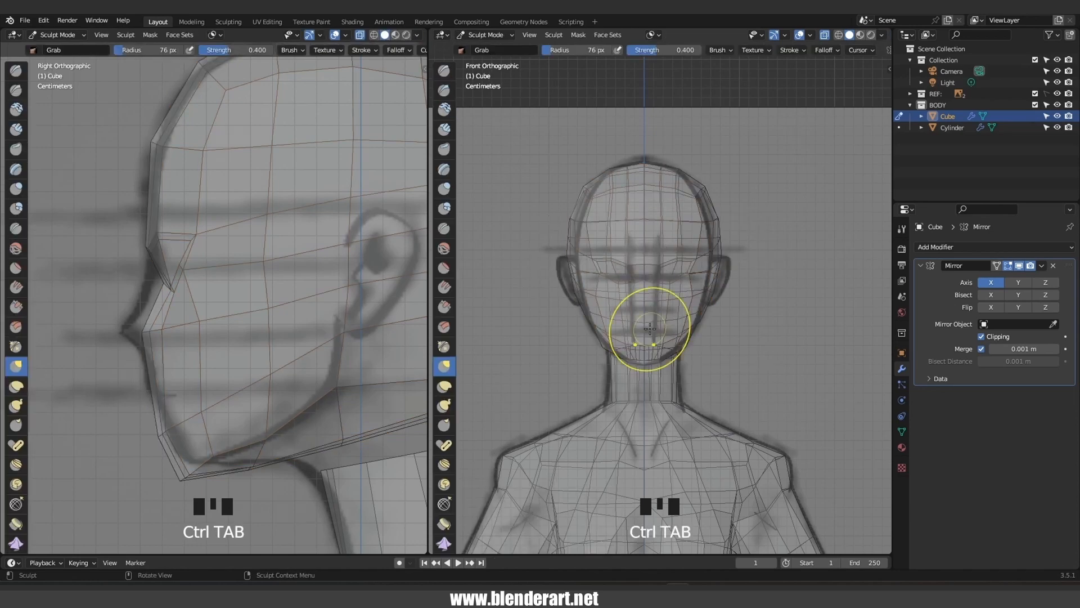
Adjust the inner eye corner in front view and pull the nose and mouth profile to the side reference with a 154 px Grab brush
scroll(654, 304, up, 4)
mouse_move(687, 228)
mouse_down()
mouse_move(671, 227)
mouse_move(734, 228)
mouse_move(688, 273)
mouse_move(663, 230)
mouse_up()
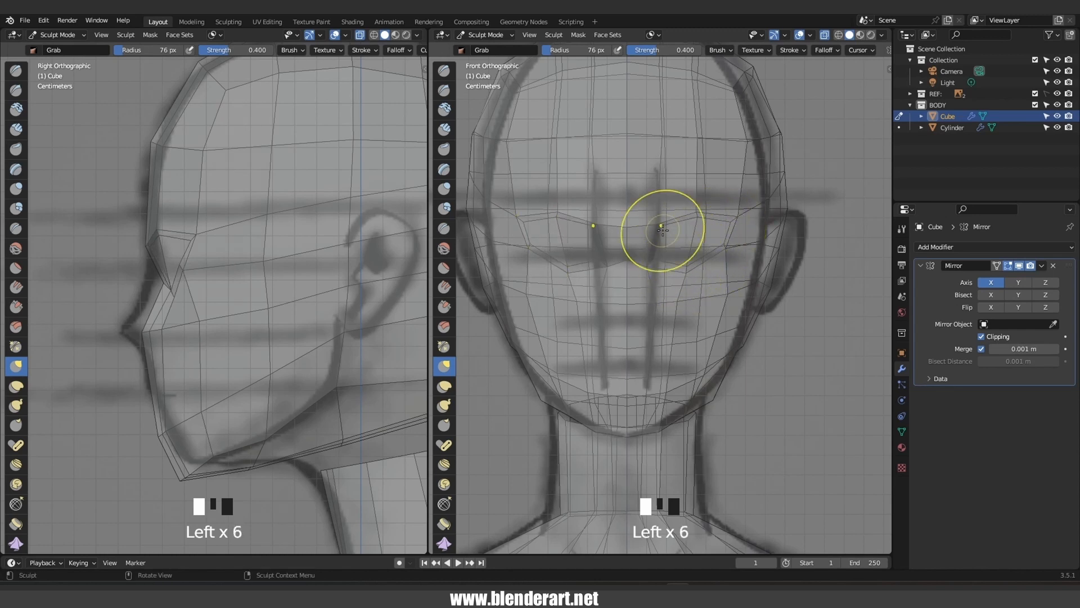
mouse_move(165, 280)
mouse_down()
mouse_move(169, 290)
mouse_move(139, 288)
mouse_move(126, 321)
mouse_move(110, 323)
mouse_move(180, 338)
mouse_up()
key(ctrl+z)
key(f)
key(ctrl+z)
mouse_move(176, 419)
mouse_down()
mouse_move(212, 407)
mouse_move(246, 445)
mouse_move(284, 429)
mouse_up()
drag(214, 325, 204, 324)
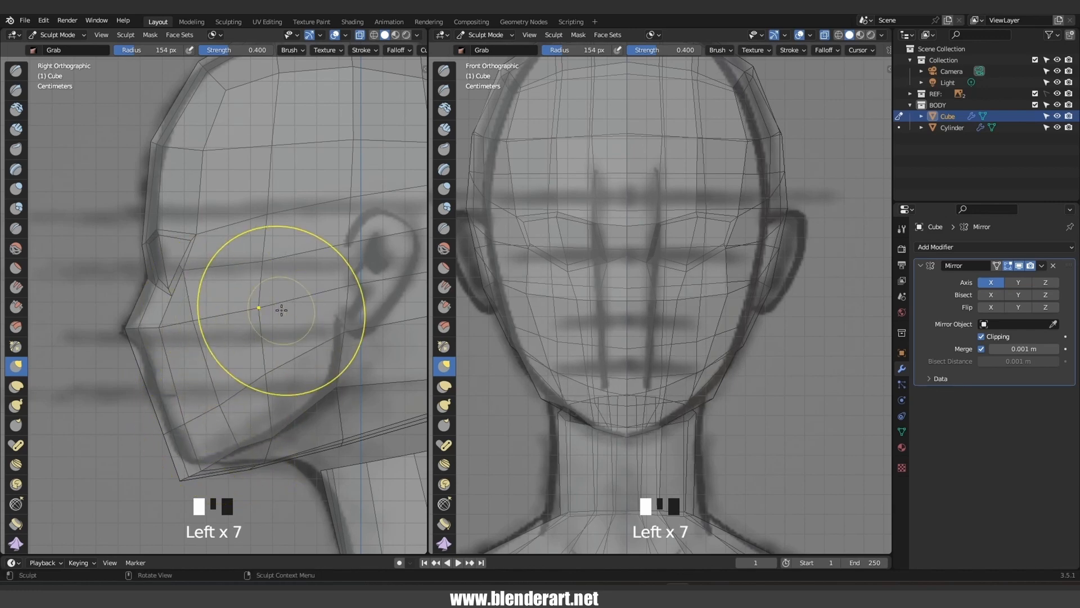
drag(282, 309, 275, 308)
Turn off X-ray in the front view and reshape the lower jaw area with the Grab brush
key(alt+z)
scroll(685, 272, up, 2)
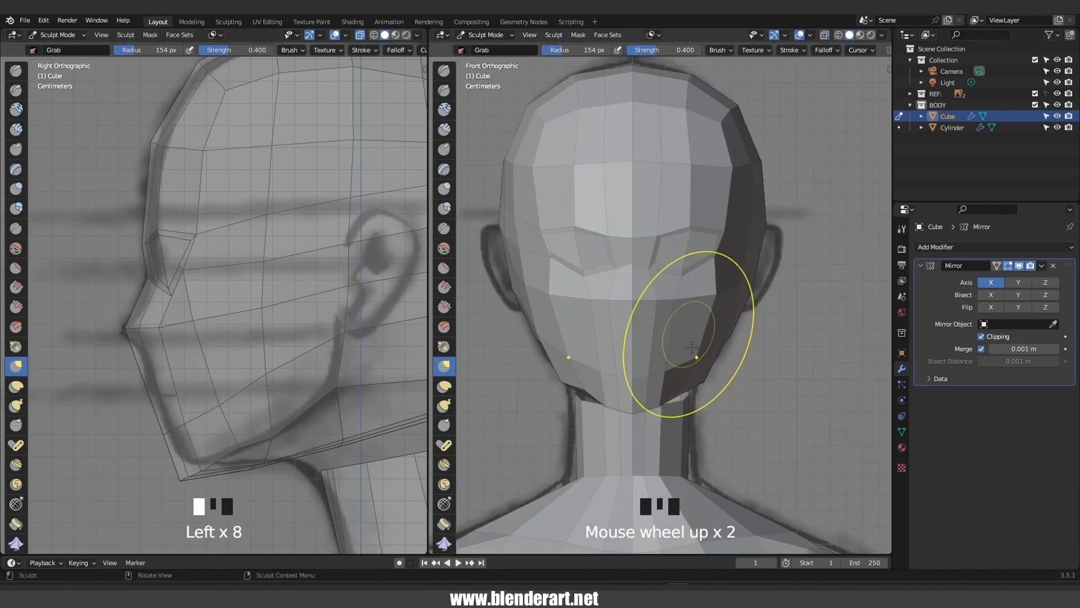
mouse_move(675, 386)
mouse_down()
mouse_move(673, 395)
mouse_move(687, 333)
mouse_move(673, 316)
mouse_up()
Select the two inset eye-socket faces in Edit Mode and push them back into the head about 0.0026 m along Y
mouse_move(673, 315)
middle_down()
mouse_move(609, 333)
mouse_move(647, 331)
mouse_move(620, 330)
middle_up()
scroll(673, 289, up, 5)
mouse_move(673, 289)
middle_down()
mouse_move(653, 315)
mouse_move(592, 319)
middle_up()
key(Tab)
click(660, 284)
shift+click(622, 281)
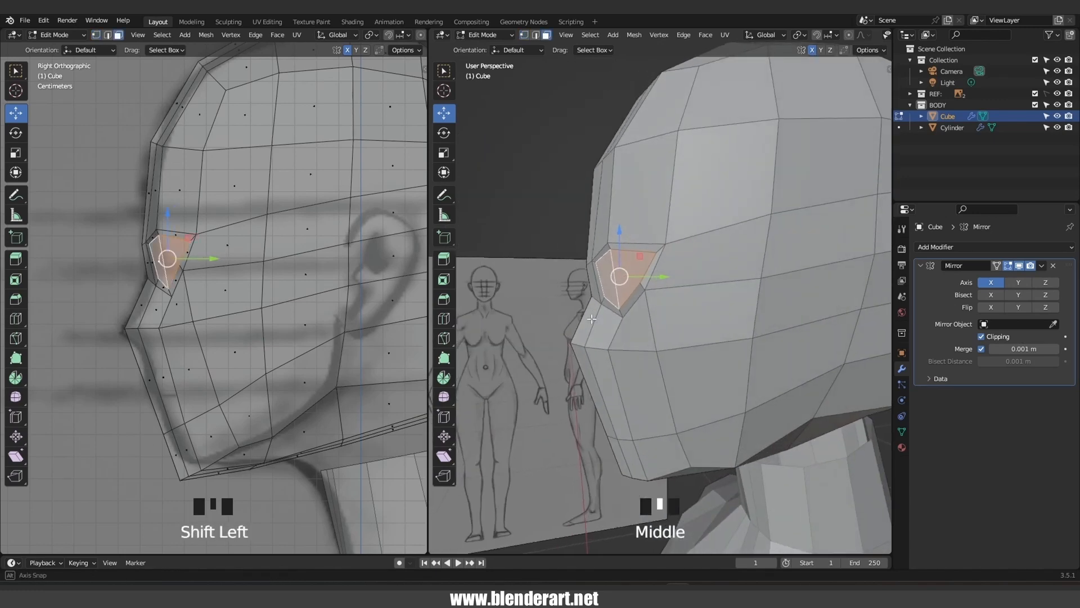
drag(650, 283, 653, 283)
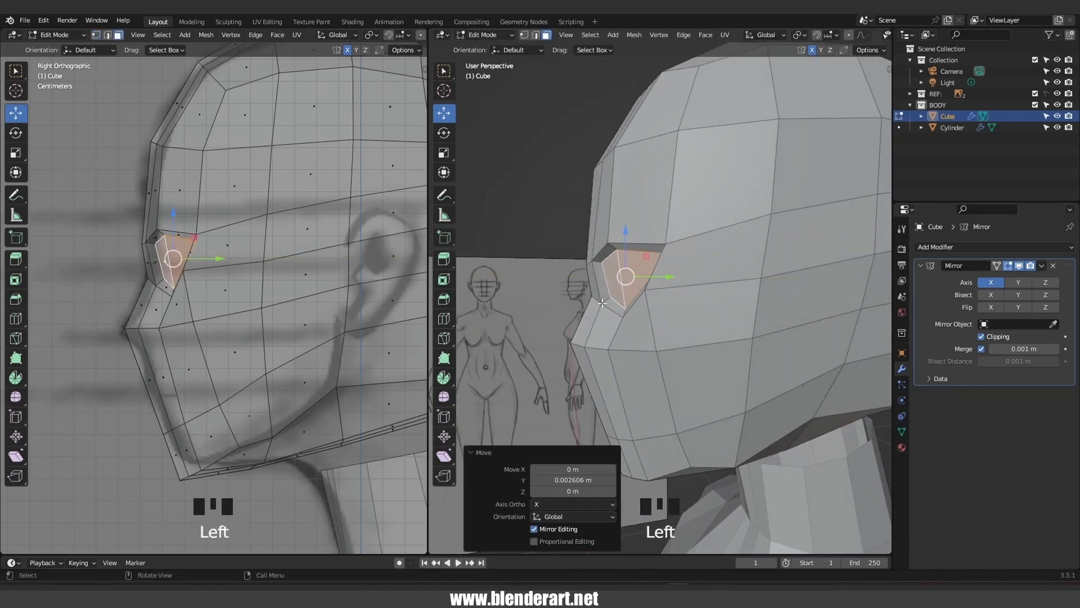
Scale the eye-socket faces down, starting with a factor of 0.930, and push them about 0.0056 m deeper along Y
middle_drag(654, 282, 621, 359)
key(s)
click(691, 333)
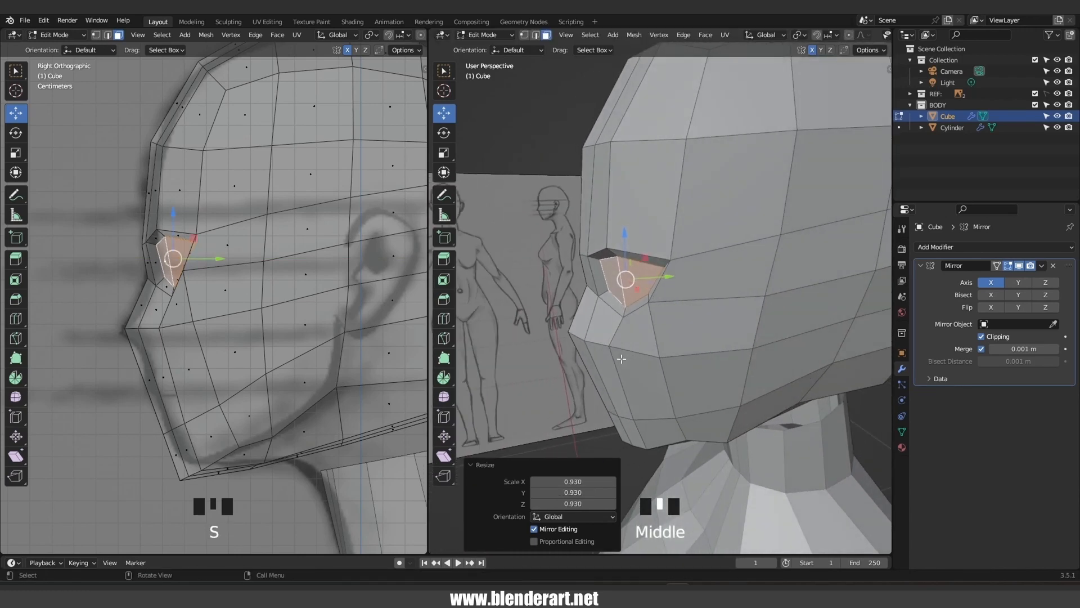
click(663, 362)
drag(669, 277, 681, 276)
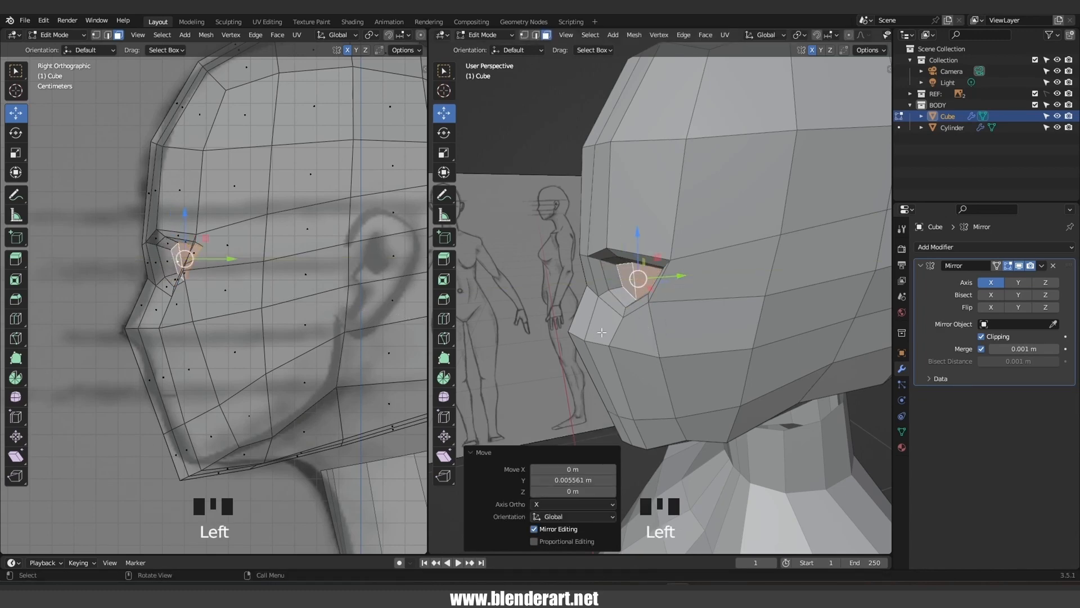
middle_drag(601, 332, 704, 303)
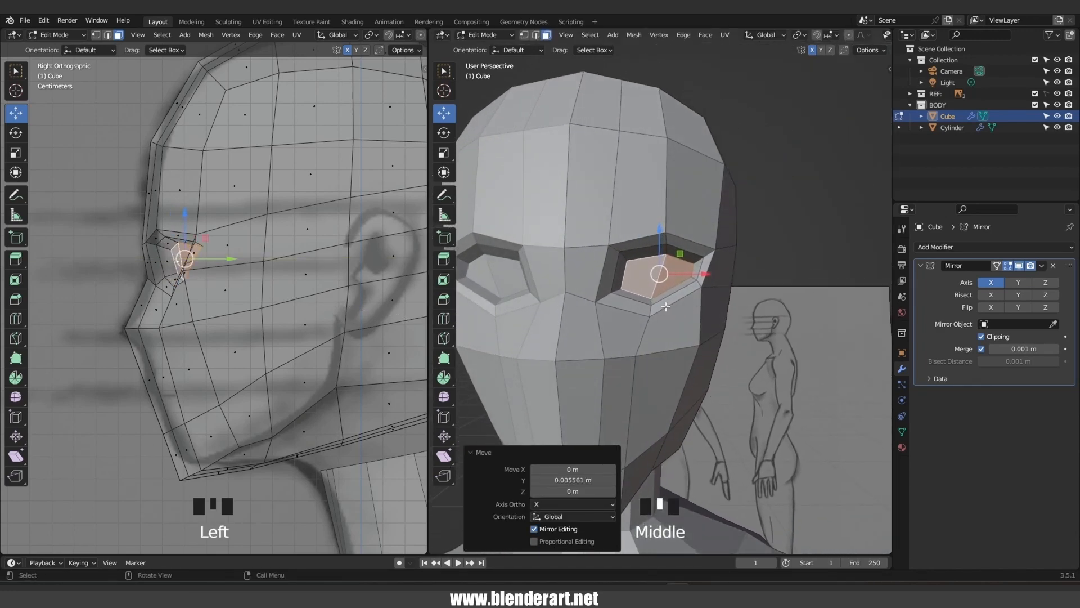
Reshape the brow edge, inner corner and lower rim of the eye socket in Sculpt Mode with the Grab brush
key(Tab)
scroll(619, 315, down, 3)
scroll(647, 265, up, 5)
drag(585, 283, 596, 269)
drag(600, 218, 583, 221)
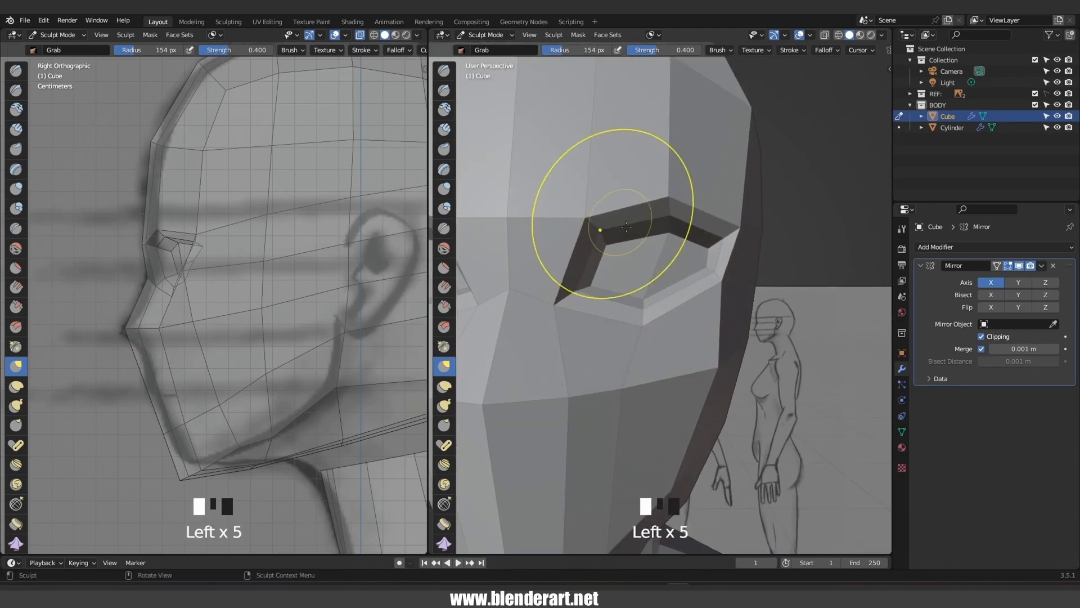
middle_drag(626, 227, 596, 234)
mouse_move(595, 234)
mouse_down()
mouse_move(699, 241)
mouse_move(663, 313)
mouse_up()
middle_drag(664, 314, 591, 285)
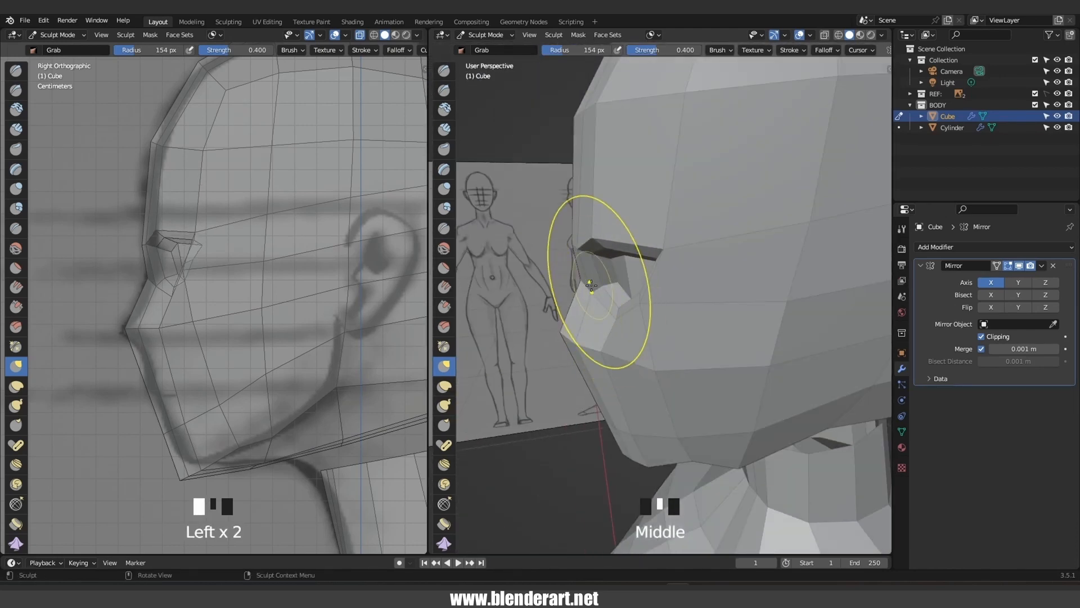
drag(591, 285, 591, 295)
mouse_move(592, 295)
middle_down()
mouse_move(651, 309)
mouse_move(660, 238)
middle_up()
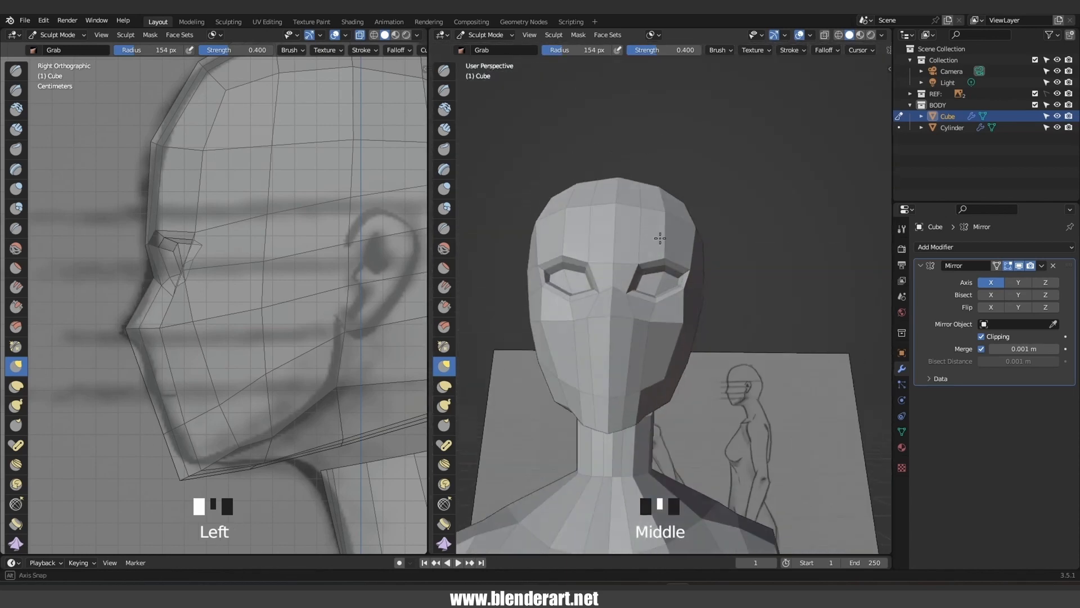
scroll(637, 313, down, 4)
Undo the last strokes, enlarge the Grab brush to 192 px and adjust the side of the head against the front reference
key(KP_1)
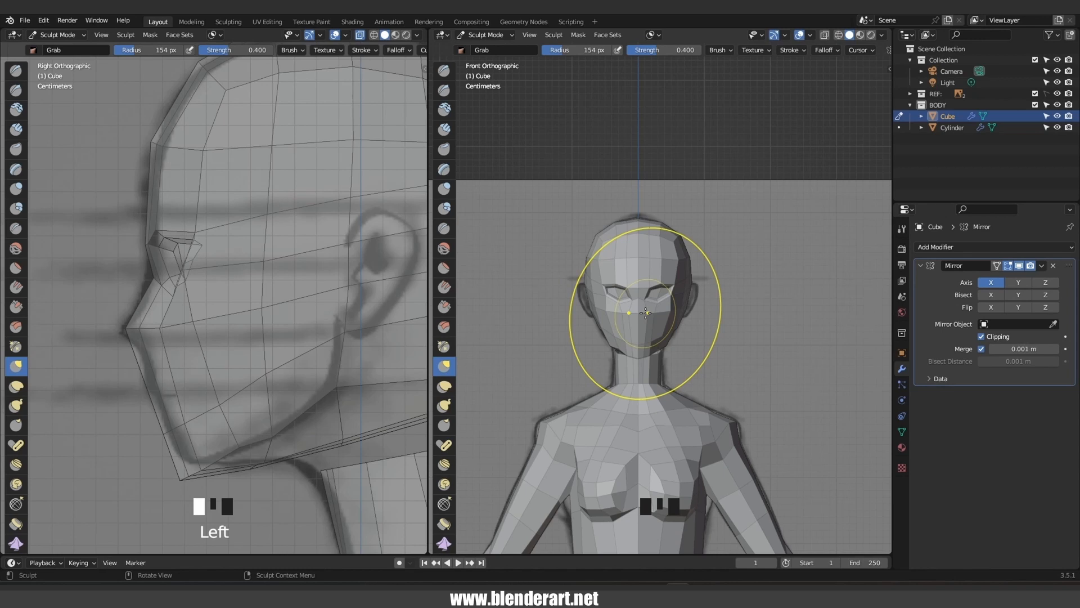
scroll(645, 313, up, 5)
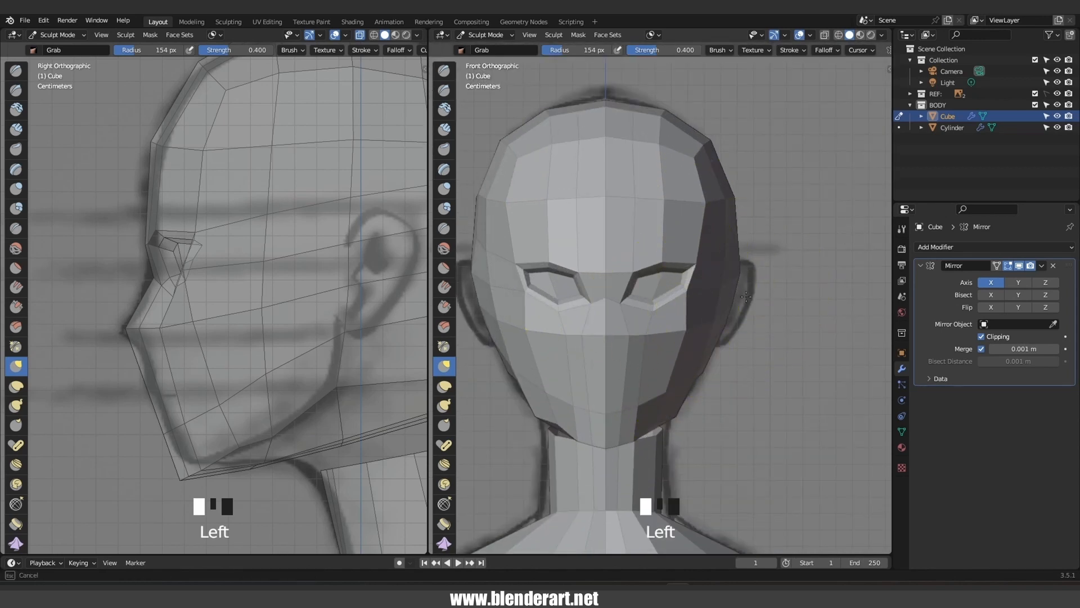
key(ctrl+z)
key(ctrl+z)
key(f)
click(730, 293)
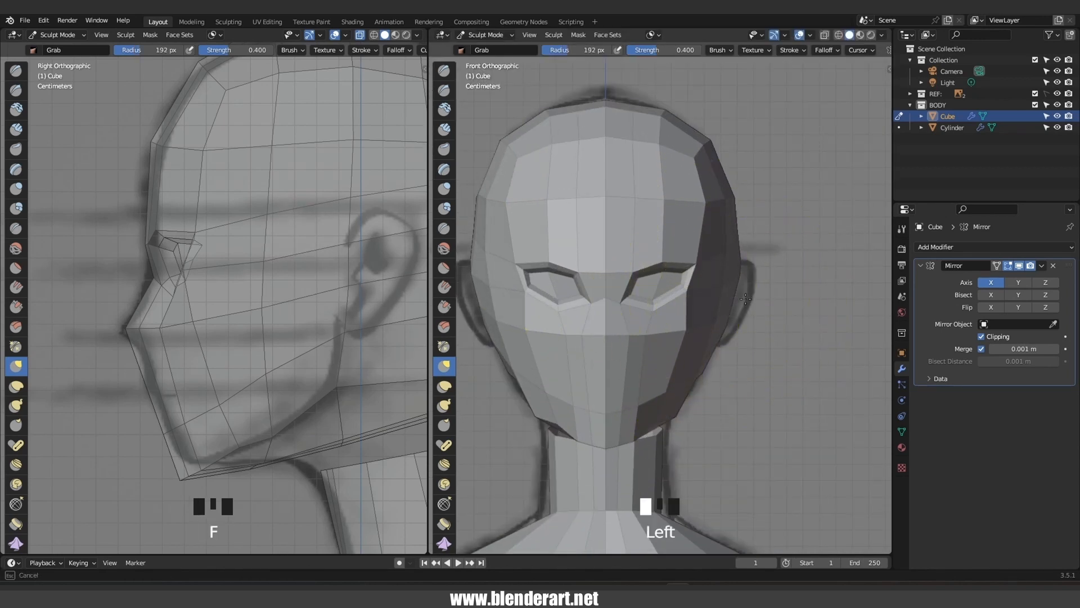
mouse_move(740, 301)
mouse_down()
mouse_move(733, 340)
mouse_move(722, 299)
mouse_up()
Refine the jawline in perspective with the Grab brush, reducing its radius to 143 px
middle_drag(721, 300, 743, 276)
scroll(557, 400, up, 1)
click(557, 400)
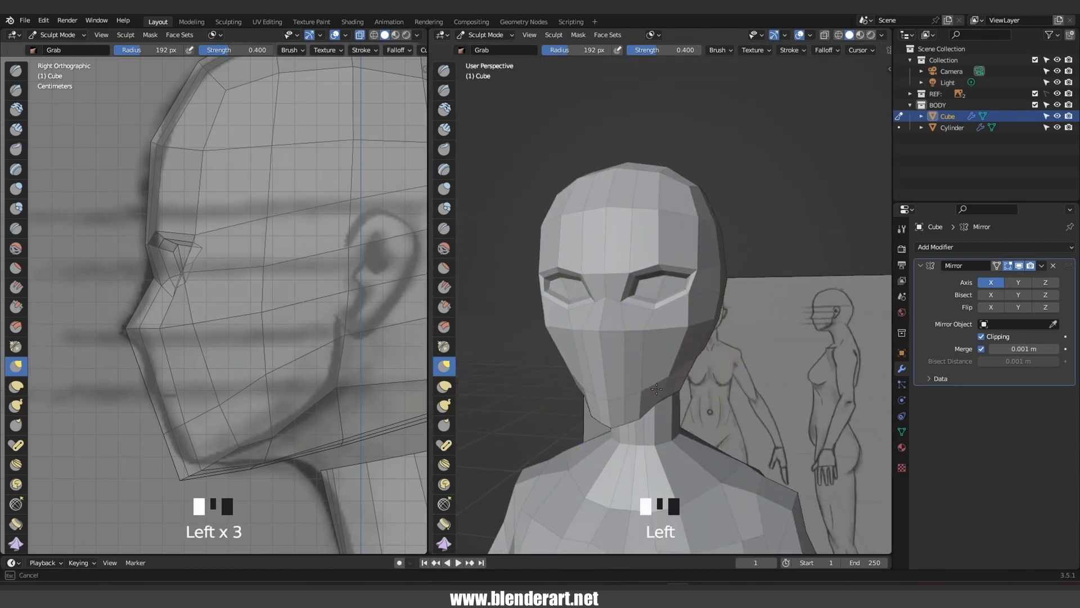
middle_drag(557, 400, 700, 458)
key(f)
click(664, 381)
middle_drag(664, 380, 597, 346)
scroll(651, 379, down, 2)
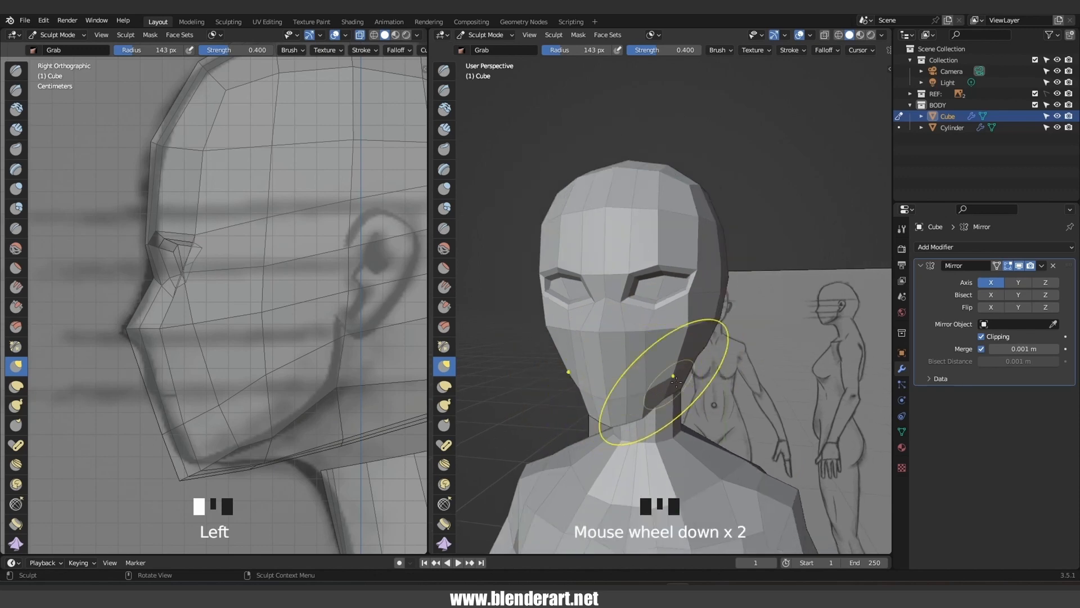
Push the eye socket's outer part further back and adjust the cheek below it with the Grab brush
mouse_move(651, 378)
middle_down()
mouse_move(696, 358)
mouse_move(602, 375)
mouse_move(647, 377)
mouse_move(577, 374)
middle_up()
scroll(701, 308, up, 3)
middle_drag(697, 309, 647, 295)
drag(656, 306, 696, 312)
middle_drag(636, 318, 656, 331)
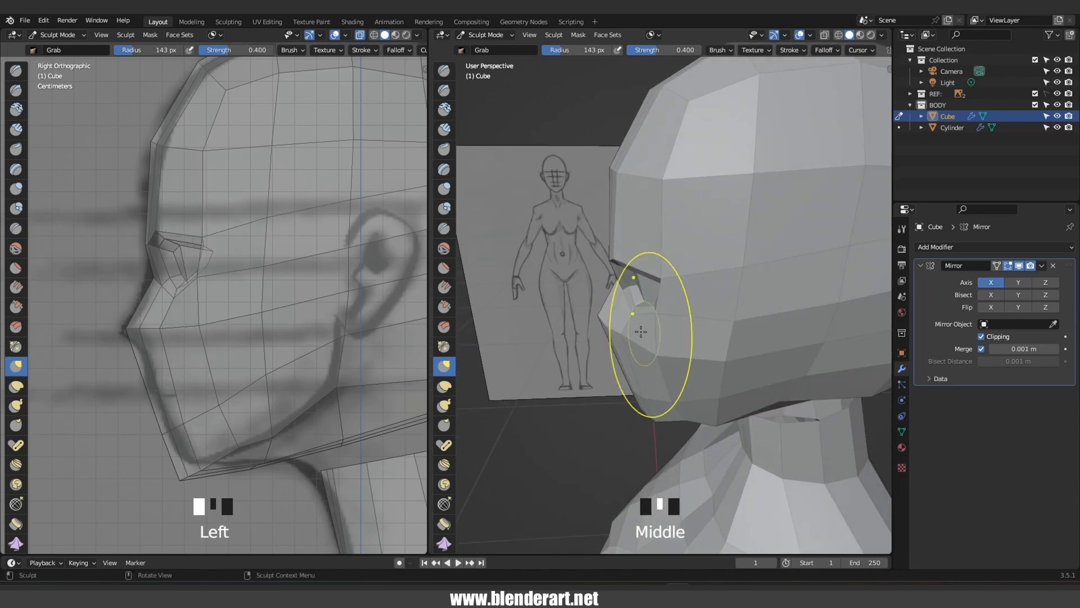
drag(638, 331, 613, 315)
mouse_move(619, 313)
middle_down()
mouse_move(668, 284)
mouse_move(812, 312)
middle_up()
middle_drag(645, 306, 705, 305)
Switch the head to Object Mode, deselect it and return to the front view
key(ctrl+Tab)
scroll(713, 350, down, 4)
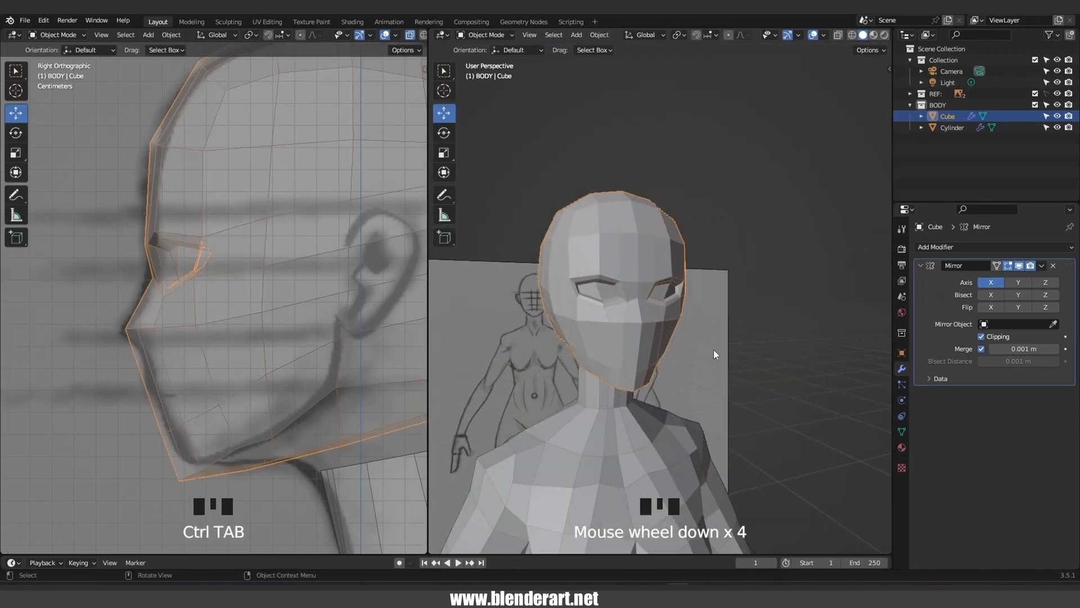
middle_drag(714, 350, 755, 264)
key(KP_1)
click(720, 295)
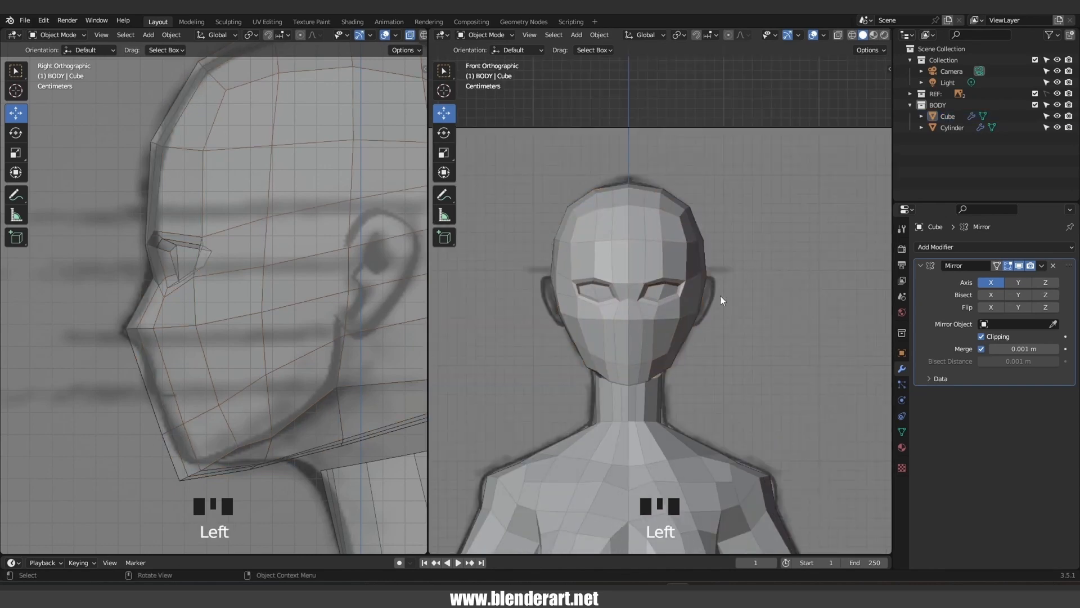
middle_drag(720, 295, 704, 323)
key(KP_1)
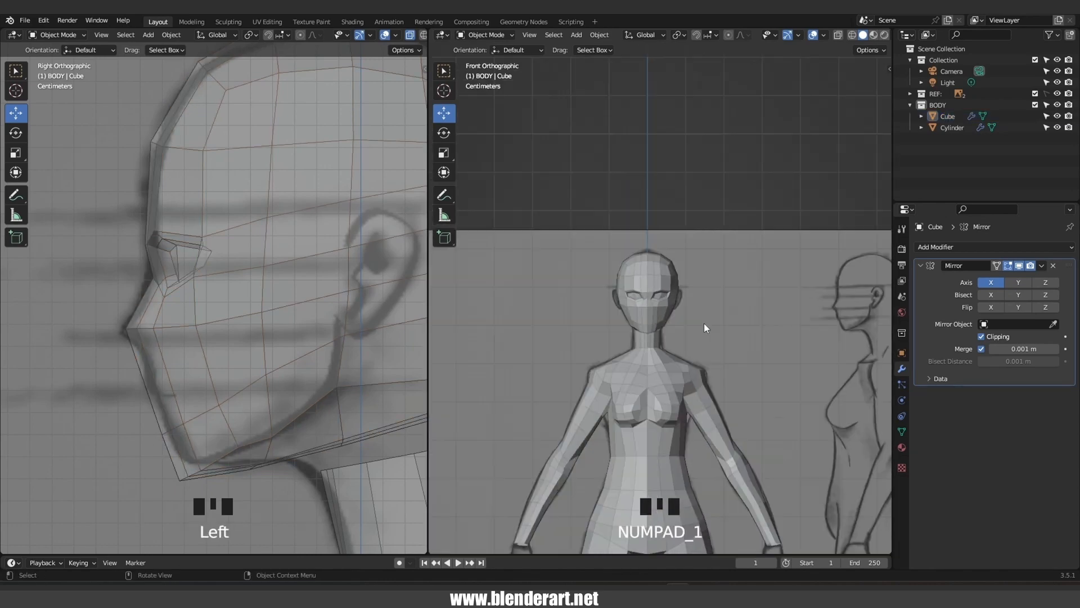
Add a UV sphere with 12 segments and 12 rings for the eyeball
scroll(676, 310, down, 6)
key(shift+a)
mouse_move(676, 310)
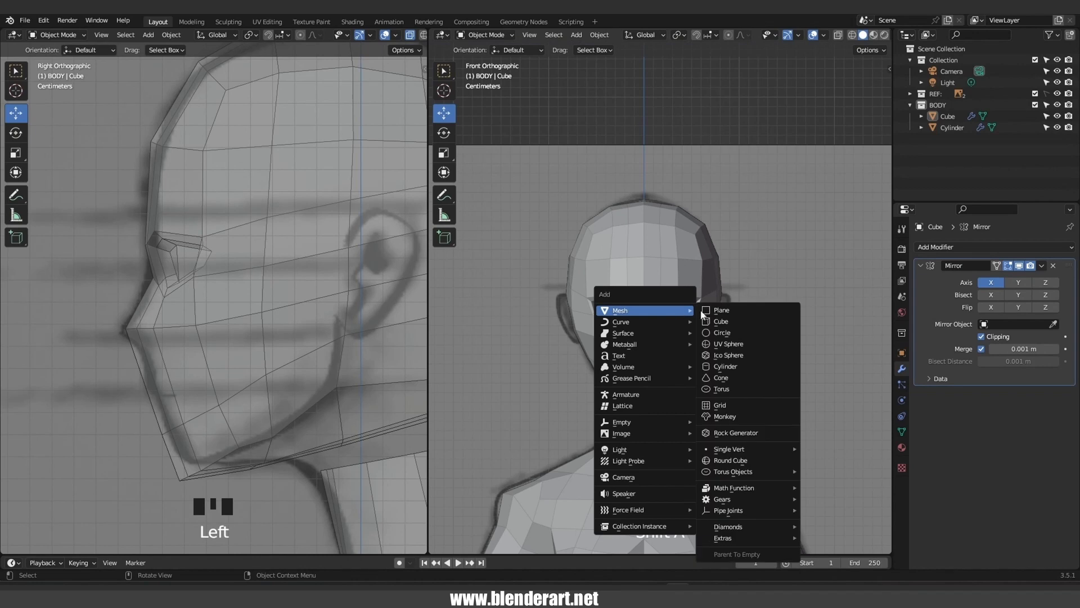
click(736, 345)
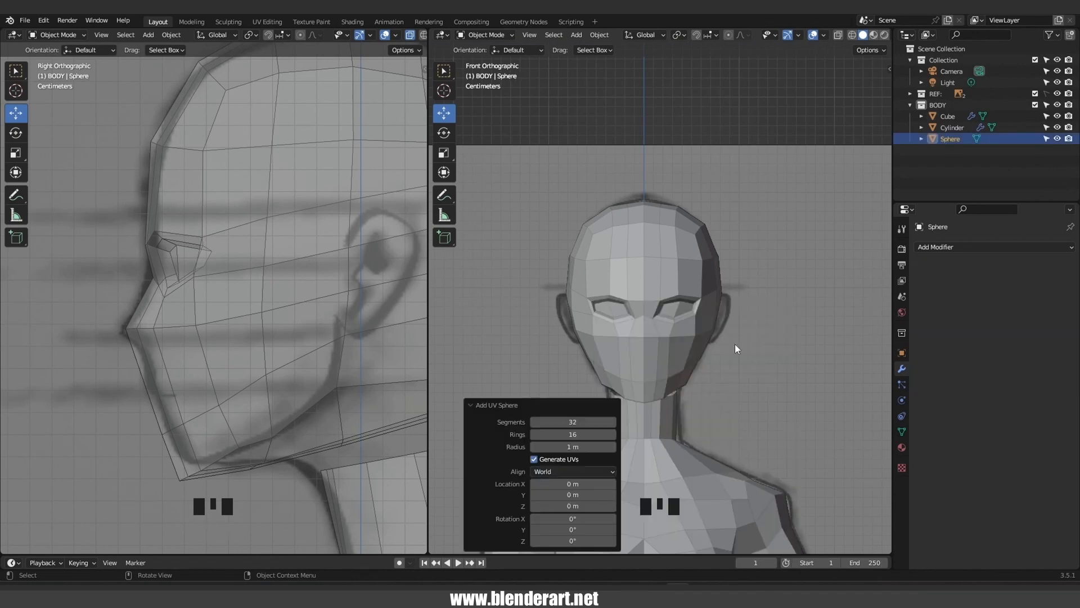
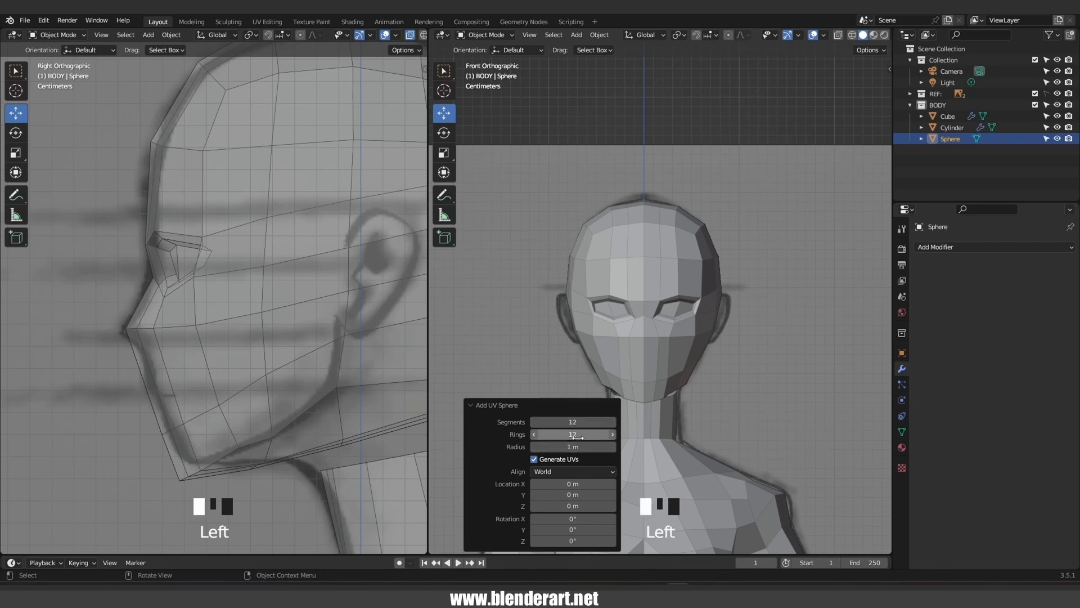
Scale the new sphere down by a factor of 0.240
scroll(754, 410, down, 14)
shift+middle_drag(737, 430, 752, 409)
key(s)
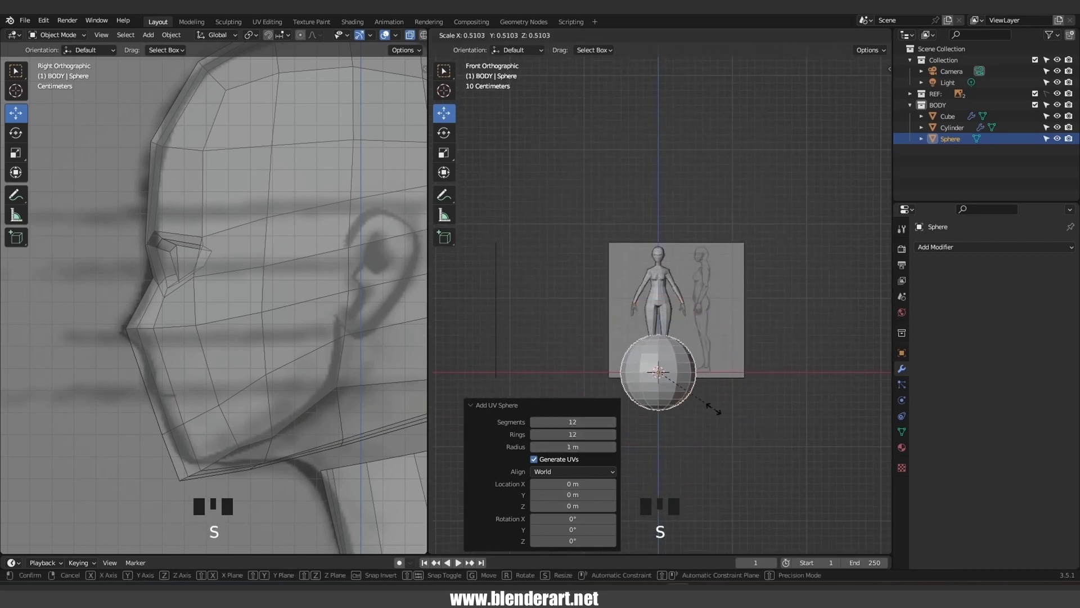
click(684, 393)
scroll(682, 394, up, 6)
shift+middle_drag(682, 394, 684, 310)
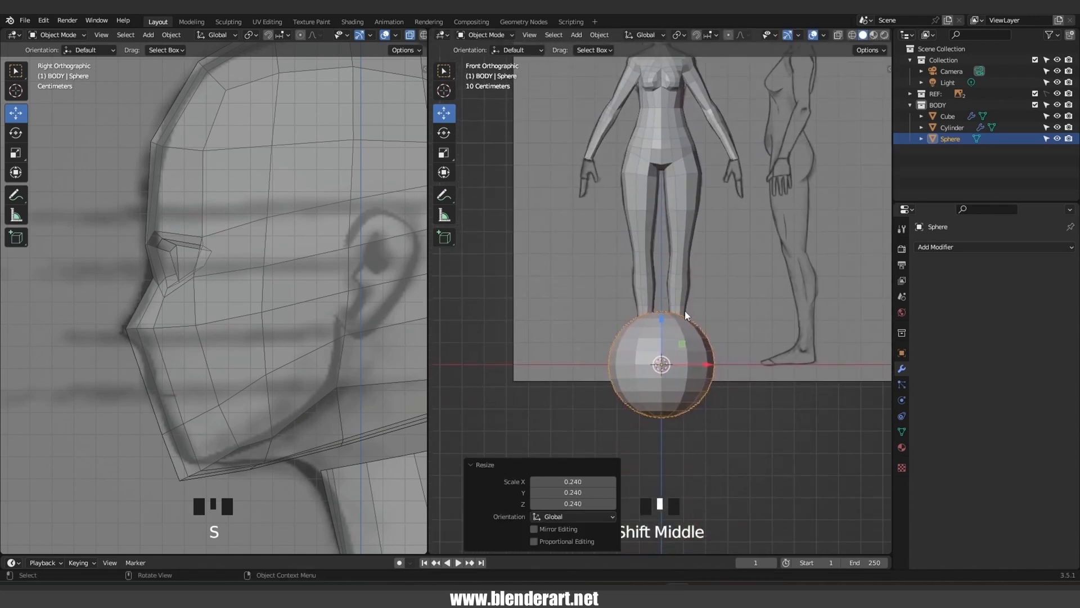
Rotate the sphere 90° around the X axis
key(r)
key(x)
key(9)
key(0)
key(Return)
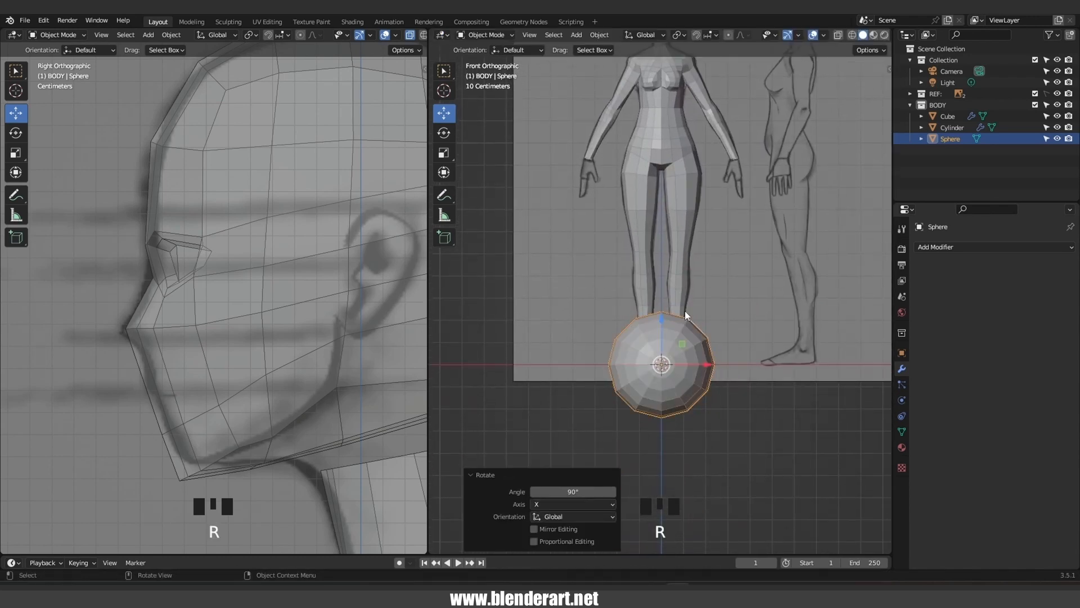
Scale the sphere by 0.322 and move it up to one eye socket, about 0.027 m in X and 1.5755 m in Z
key(s)
click(708, 373)
scroll(706, 360, down, 1)
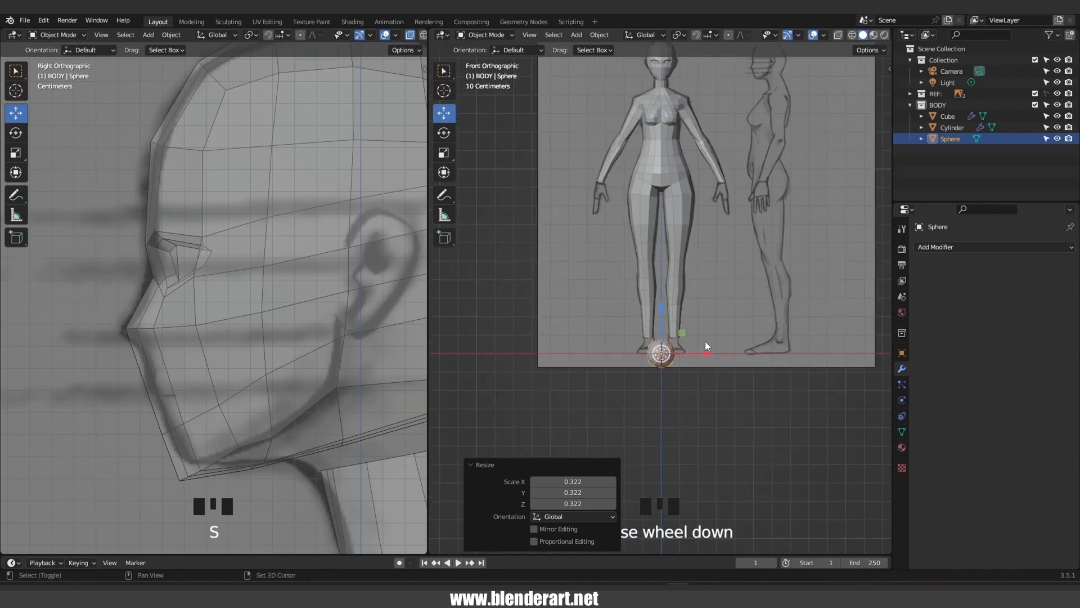
shift+middle_drag(705, 349, 710, 461)
key(g)
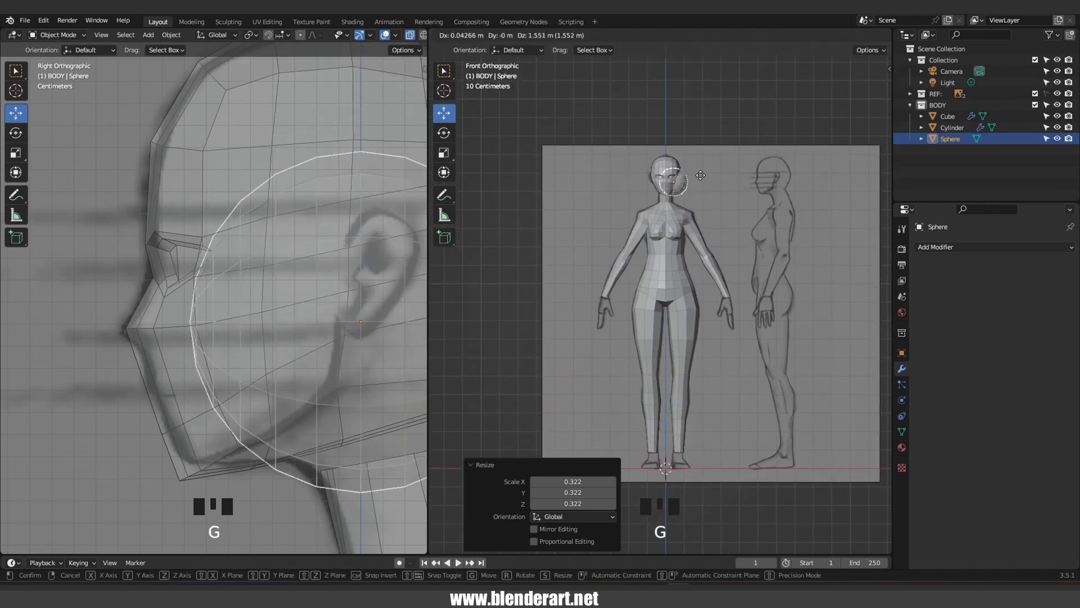
click(697, 171)
Frame the sphere at the head and scale it down by a factor of 0.443
key(KP_Decimal)
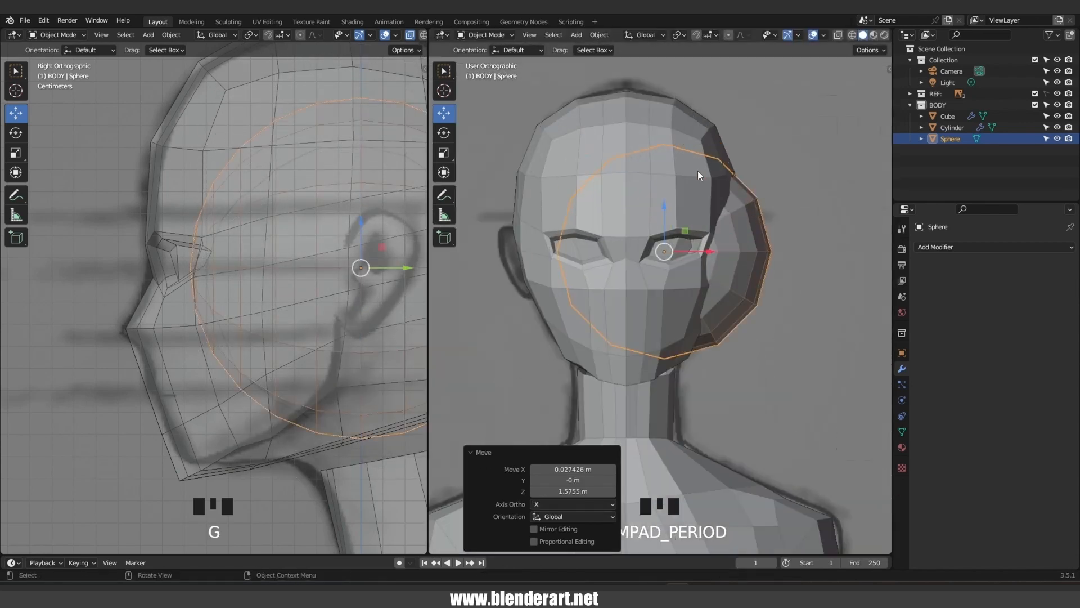
key(s)
click(703, 333)
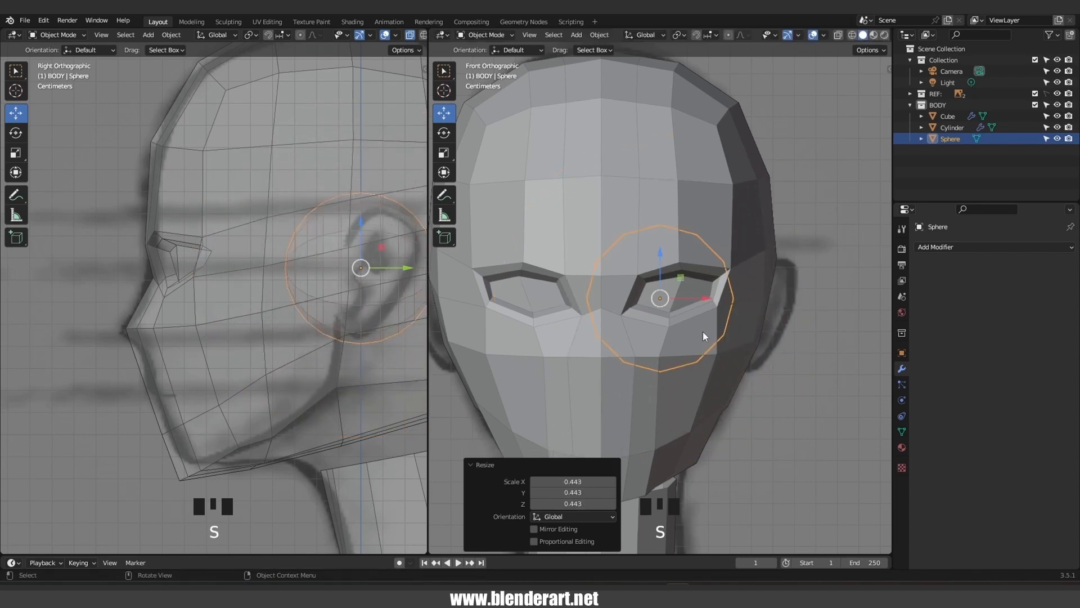
Move the sphere about 0.058 m forward along Y into the eye socket and scale it by 0.730
drag(379, 259, 250, 259)
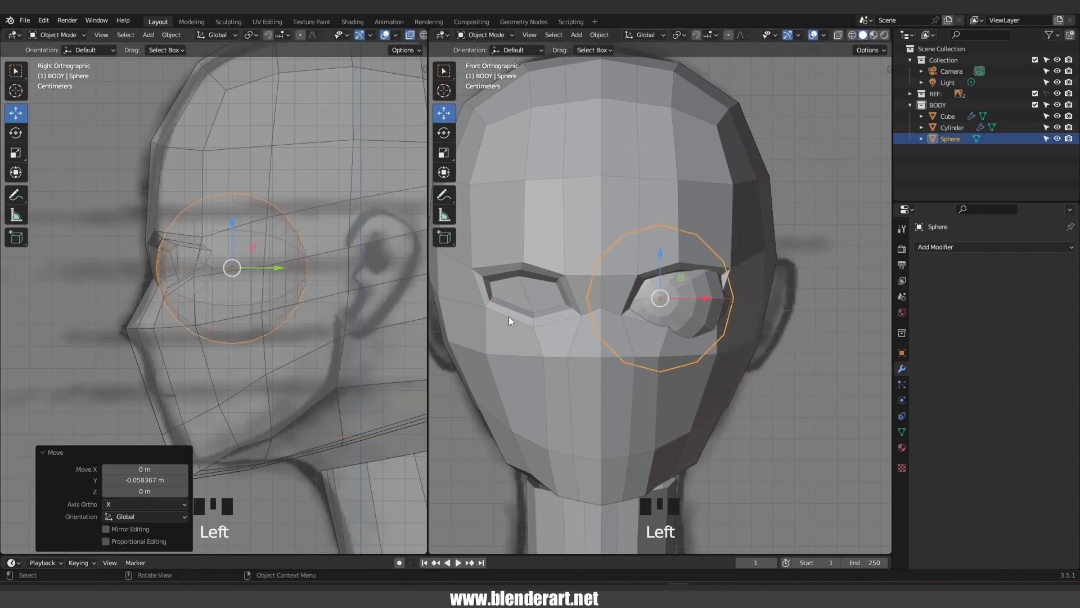
key(s)
click(721, 352)
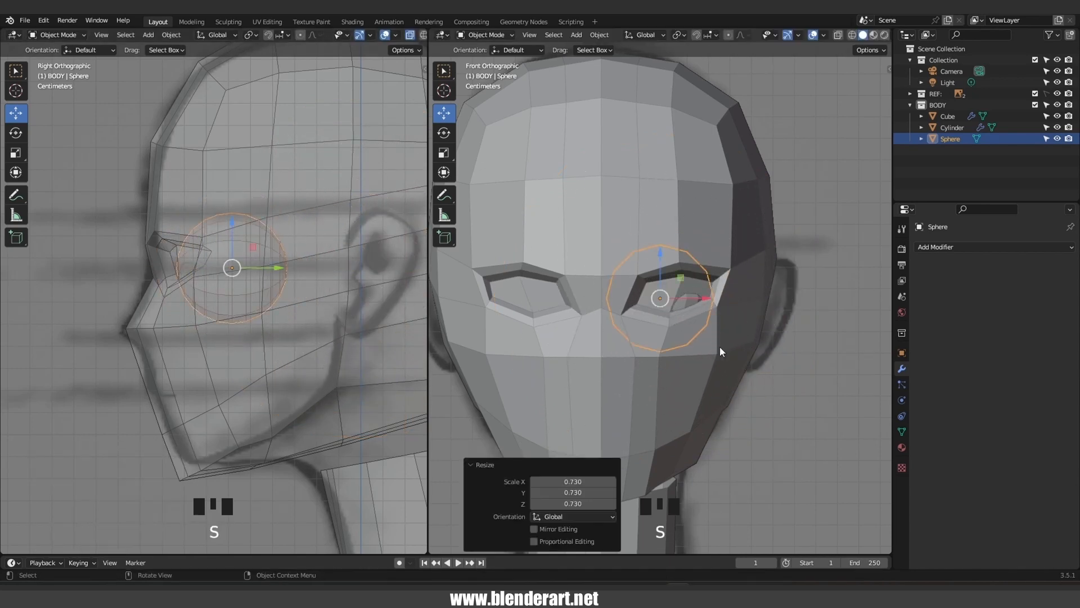
Shift the eyeball about 0.007 m forward, 0.0037 m in X and 0.0031 m up, and scale it by 0.984
drag(268, 267, 253, 267)
key(g)
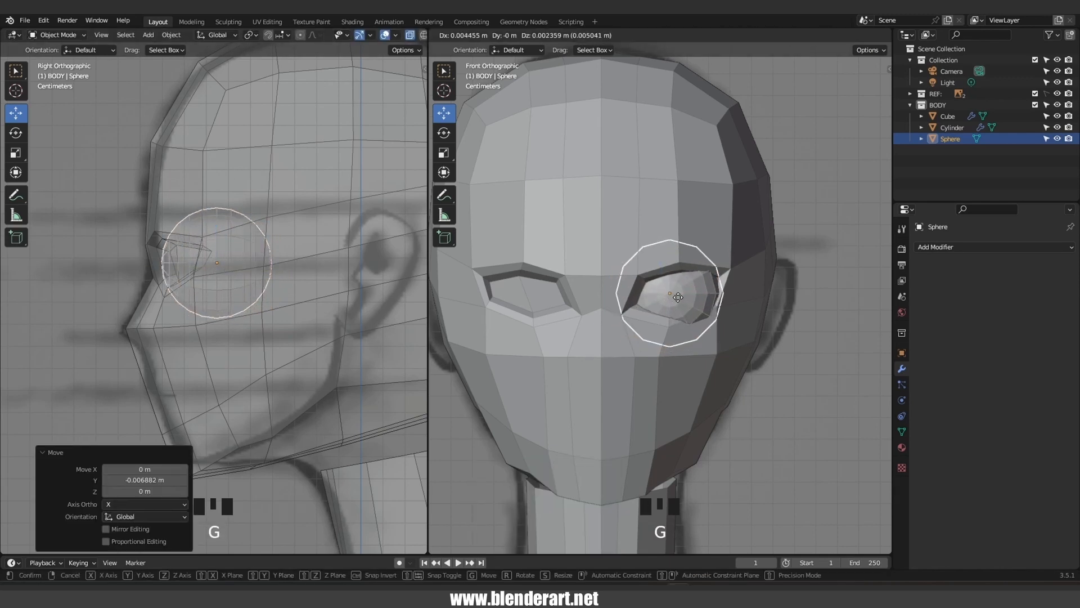
click(678, 297)
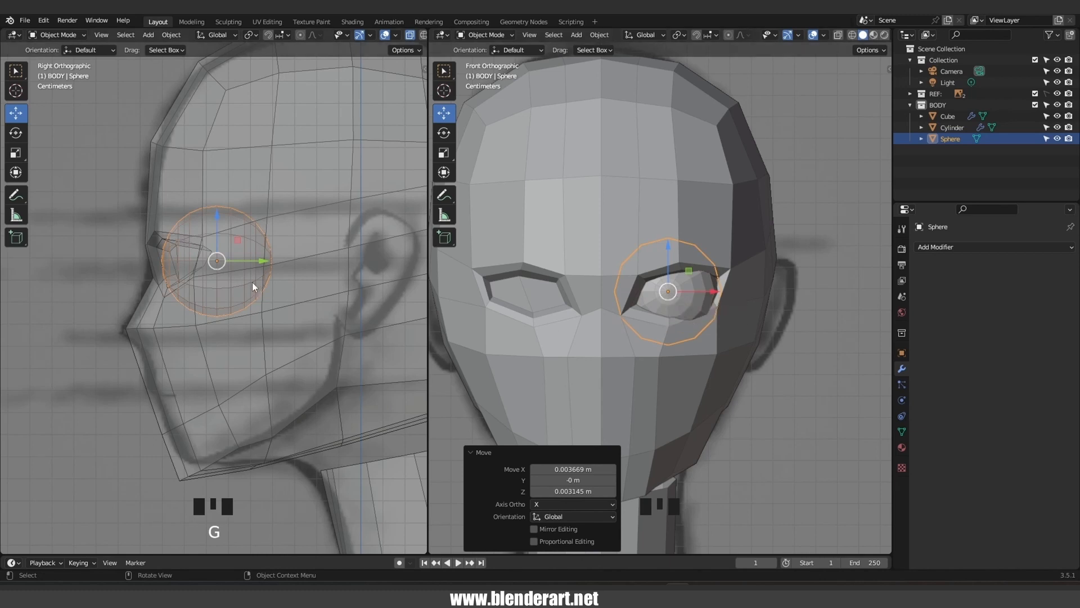
key(s)
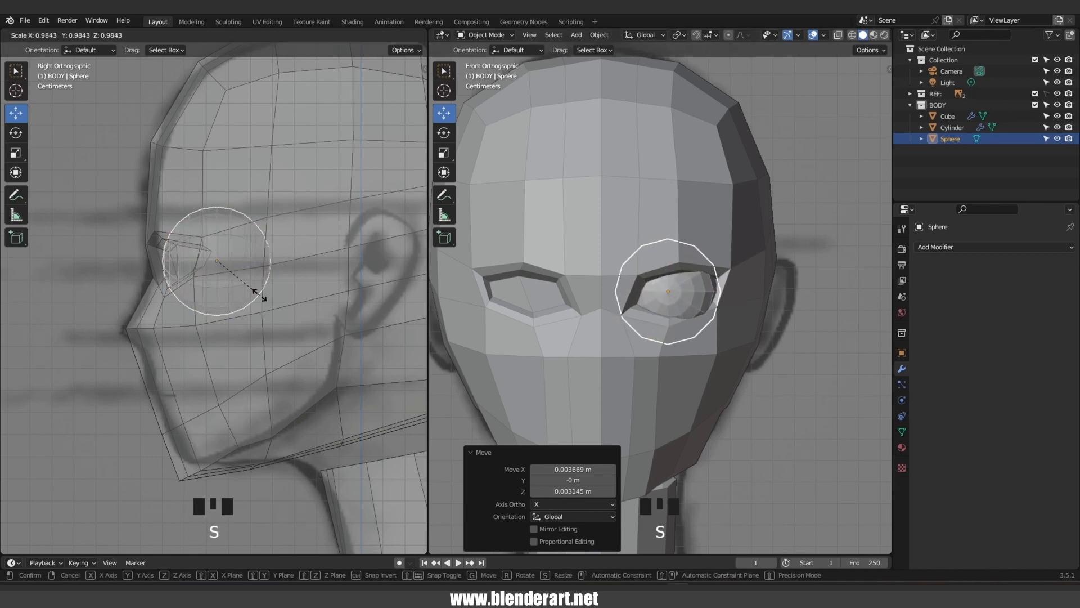
click(259, 295)
Trackball-rotate the eyeball slightly outward within the socket and deselect it
key(r)
key(r)
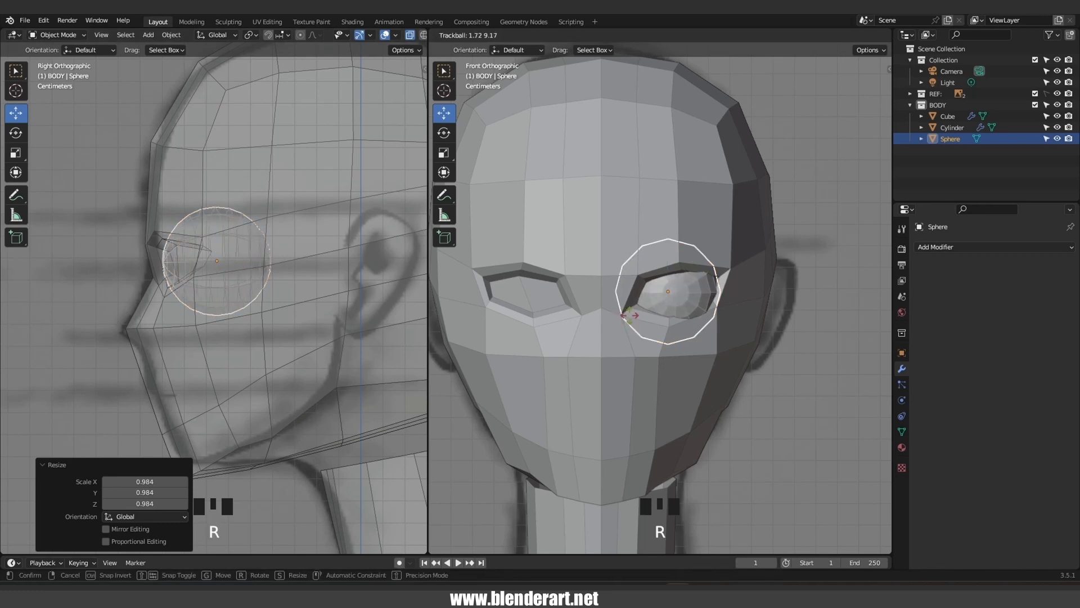
click(623, 315)
click(794, 376)
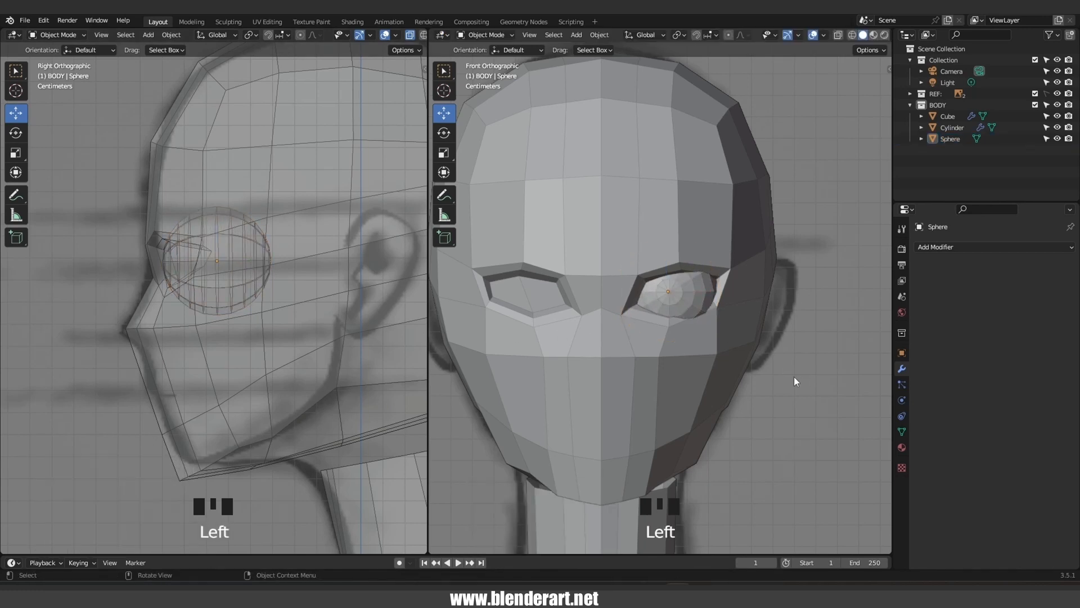
Put the head mesh in Sculpt Mode and reshape the lower eye socket rim around the eyeball with the Grab brush
middle_drag(794, 377, 677, 388)
scroll(559, 343, down, 2)
mouse_move(545, 329)
middle_down()
mouse_move(495, 309)
mouse_move(566, 345)
middle_up()
click(518, 328)
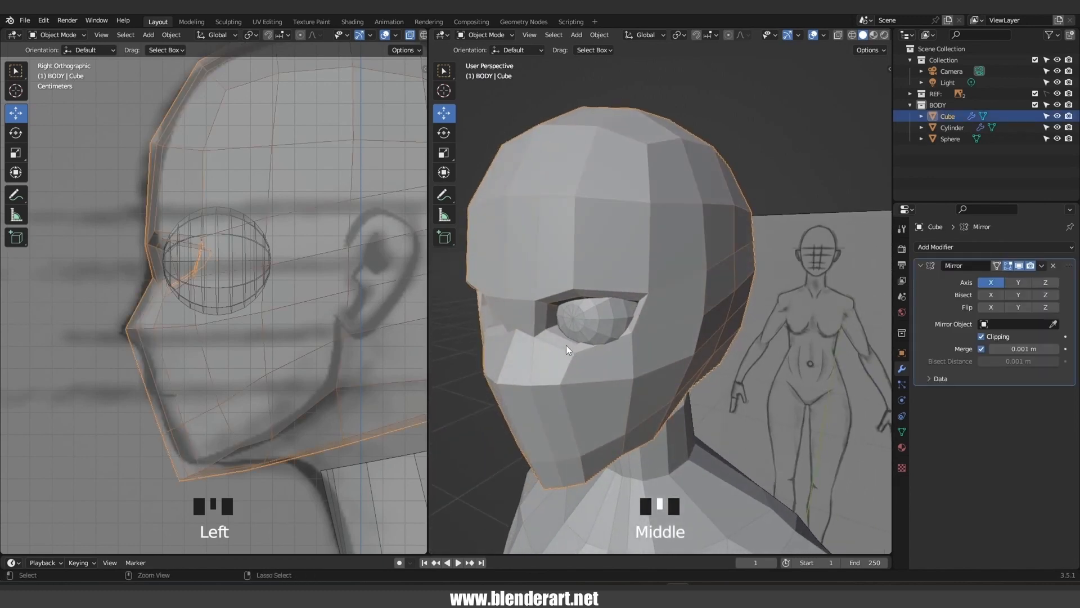
key(ctrl+Tab)
click(554, 410)
middle_drag(550, 405, 495, 332)
drag(495, 333, 511, 329)
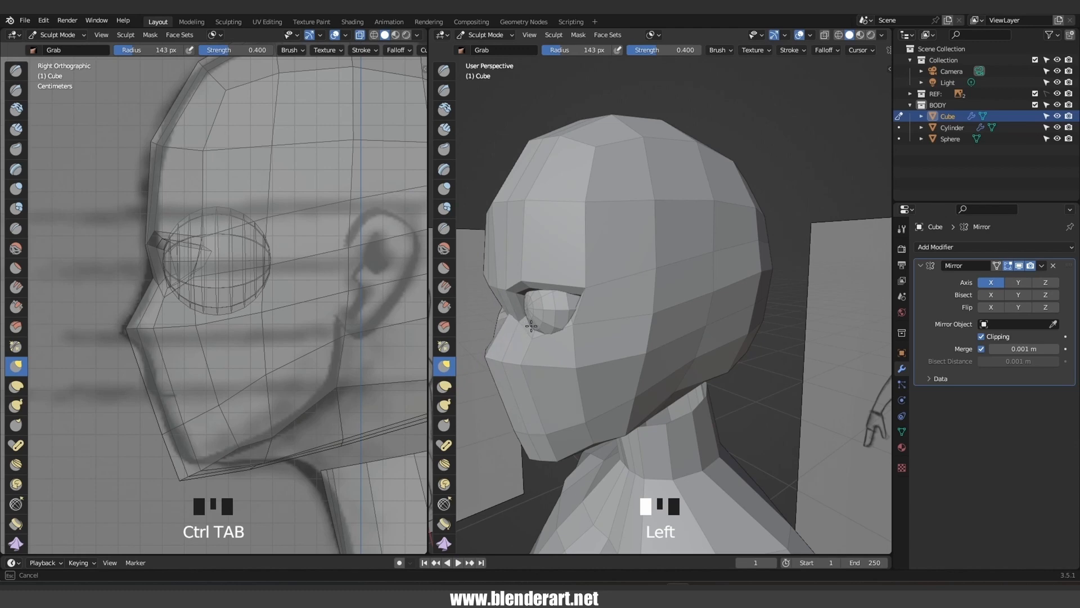
drag(567, 355, 554, 367)
Reshape the brow and upper eye socket rim over the eyeball with the Grab brush
mouse_move(550, 343)
middle_down()
mouse_move(668, 174)
mouse_move(671, 282)
middle_up()
scroll(670, 168, up, 4)
mouse_move(641, 280)
mouse_down()
mouse_move(634, 286)
mouse_move(660, 264)
mouse_up()
drag(599, 279, 596, 276)
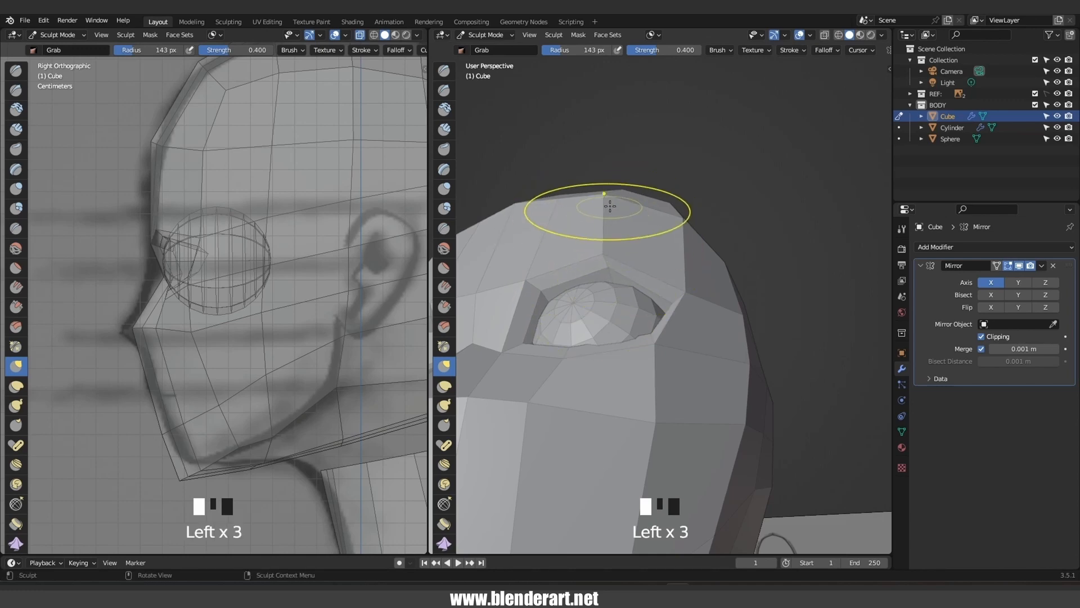
drag(610, 206, 632, 229)
scroll(631, 229, down, 2)
middle_drag(640, 242, 630, 302)
drag(630, 302, 679, 306)
Reshape the cheek below the eye from several angles with the Grab brush
scroll(675, 318, up, 2)
middle_drag(570, 387, 680, 408)
mouse_move(672, 445)
middle_down()
mouse_move(610, 458)
mouse_move(545, 451)
middle_up()
mouse_move(550, 450)
mouse_down()
mouse_move(552, 436)
mouse_move(550, 450)
mouse_up()
mouse_move(550, 450)
middle_down()
mouse_move(651, 471)
mouse_move(687, 361)
middle_up()
click(617, 429)
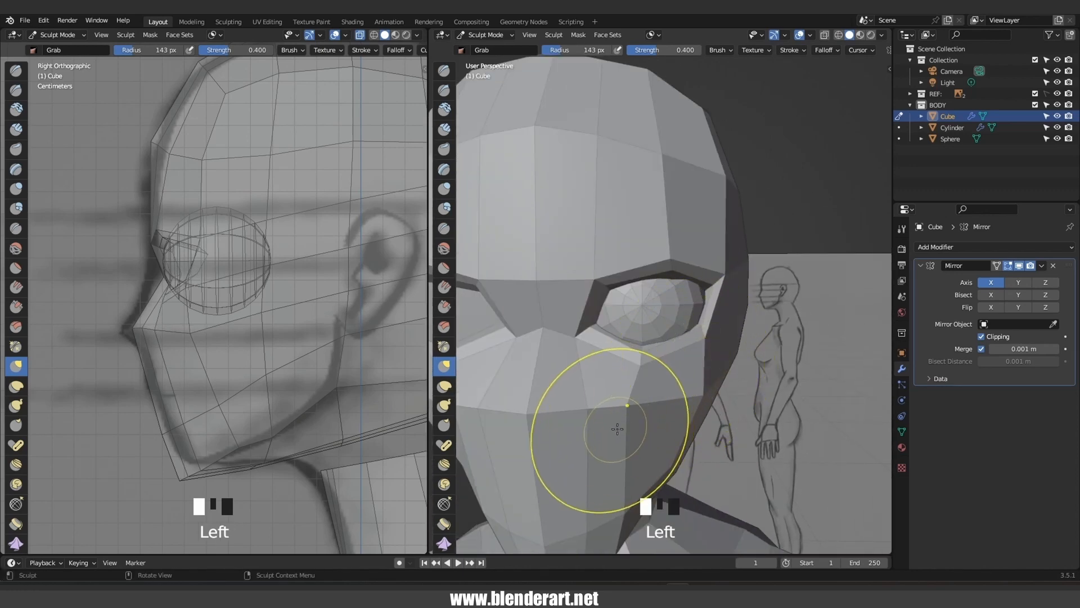
drag(618, 428, 657, 429)
Set the Grab brush radius to 108 px and refine the cheek beside the nose
key(f)
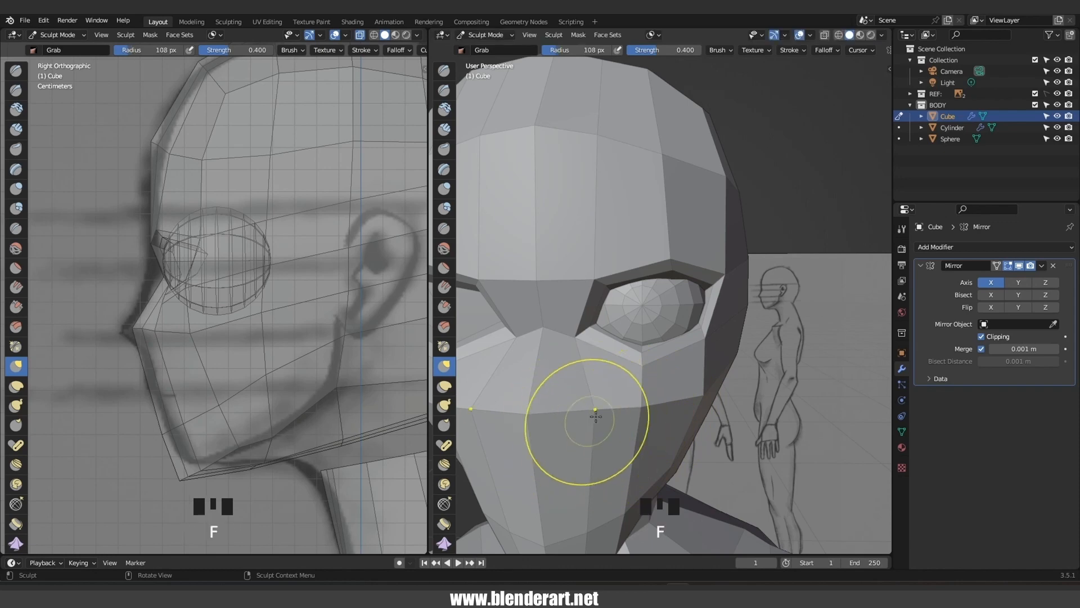
middle_drag(544, 425, 617, 364)
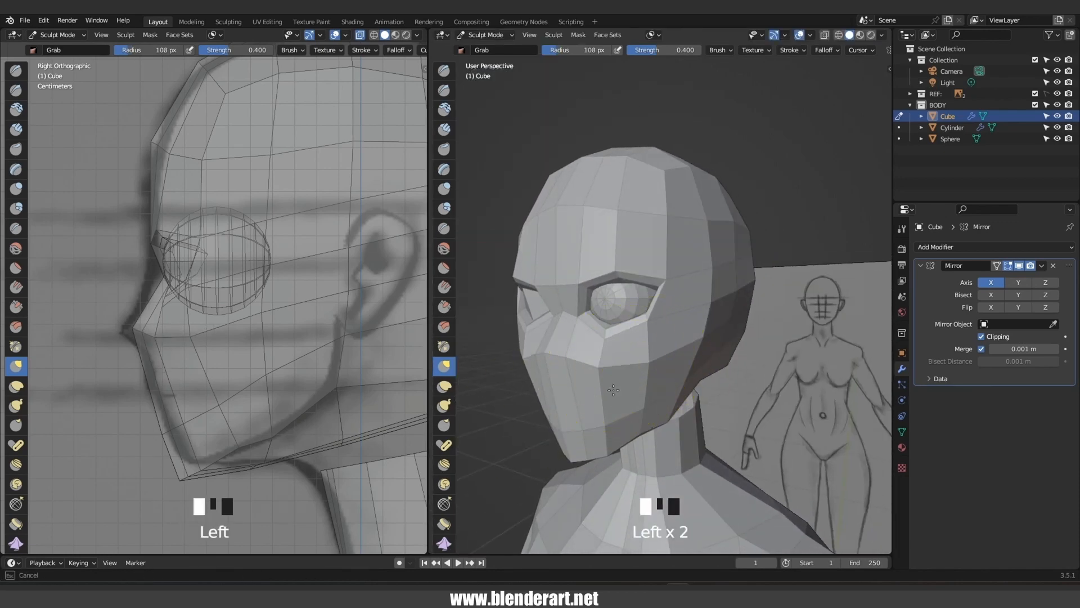
click(649, 362)
mouse_move(649, 363)
middle_down()
mouse_move(613, 382)
mouse_move(611, 373)
mouse_move(579, 380)
middle_up()
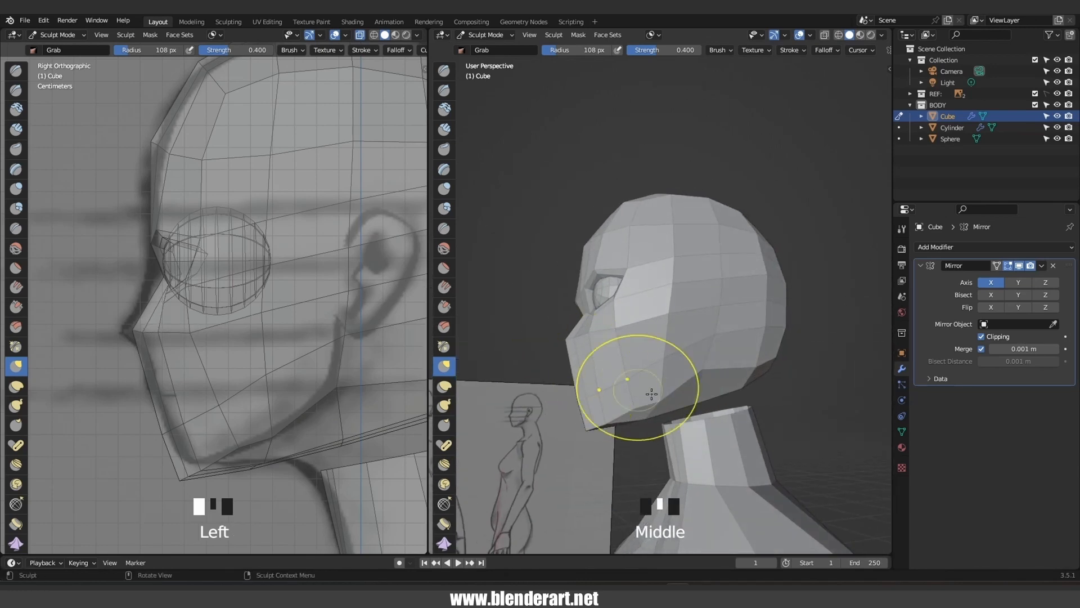
Adjust the lower jaw near the chin, setting the Grab brush radius to 82 px
click(630, 403)
key(f)
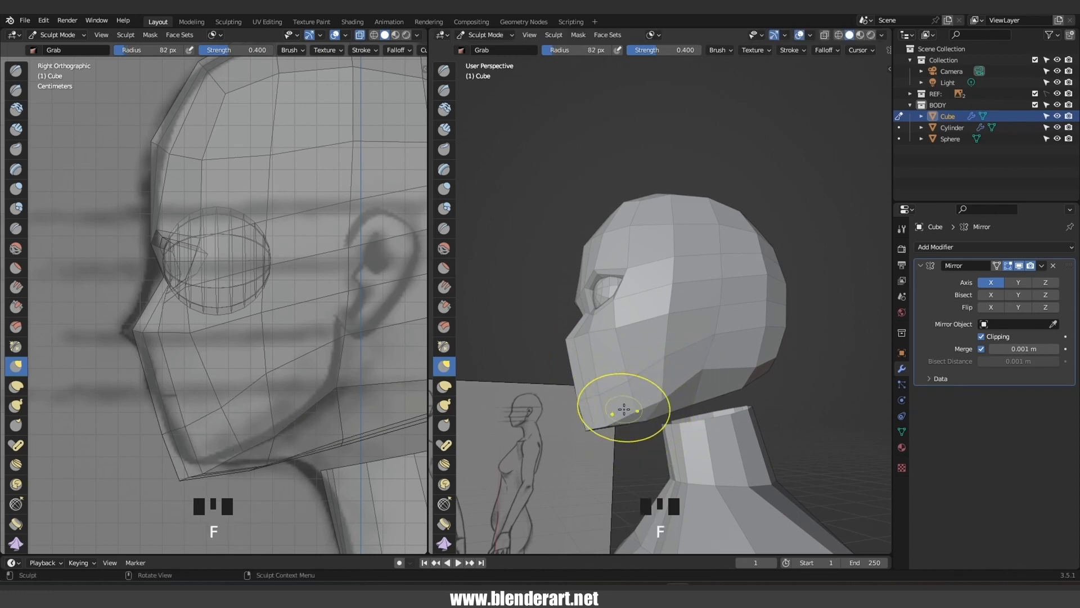
click(640, 417)
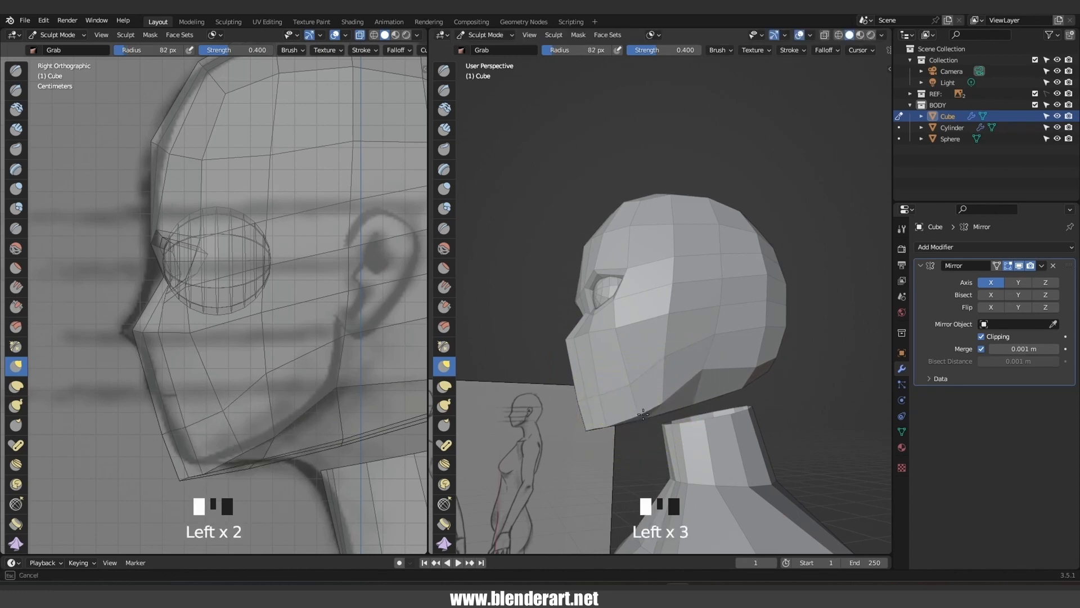
Pull the rear corner and underside of the jaw upward with several Grab strokes
middle_drag(643, 415, 695, 373)
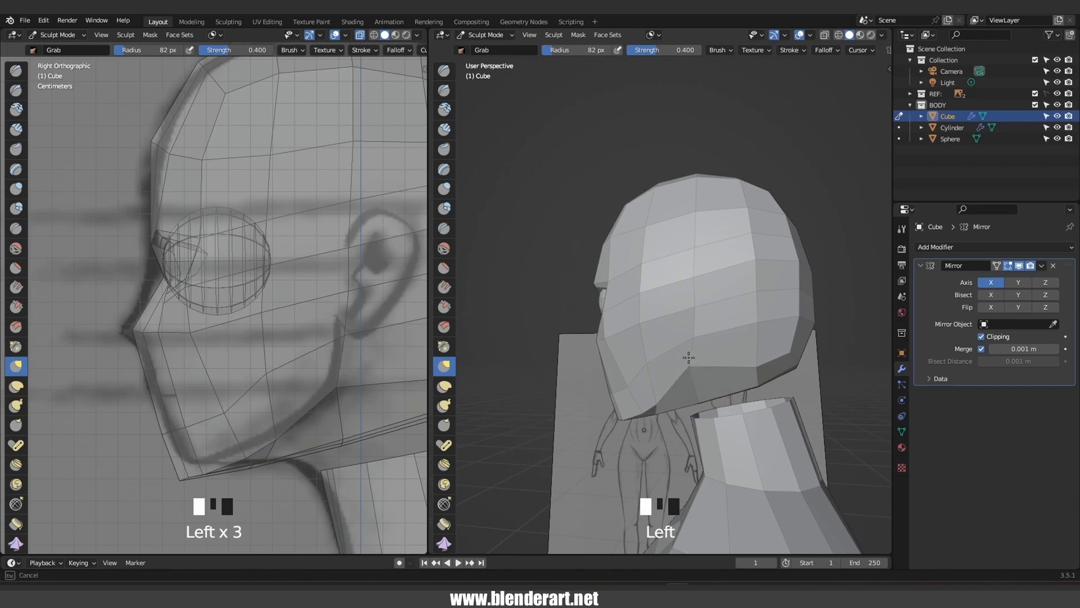
drag(688, 358, 686, 350)
middle_drag(687, 384, 686, 359)
drag(696, 390, 688, 360)
drag(696, 395, 693, 384)
drag(691, 397, 688, 389)
middle_drag(649, 412, 678, 378)
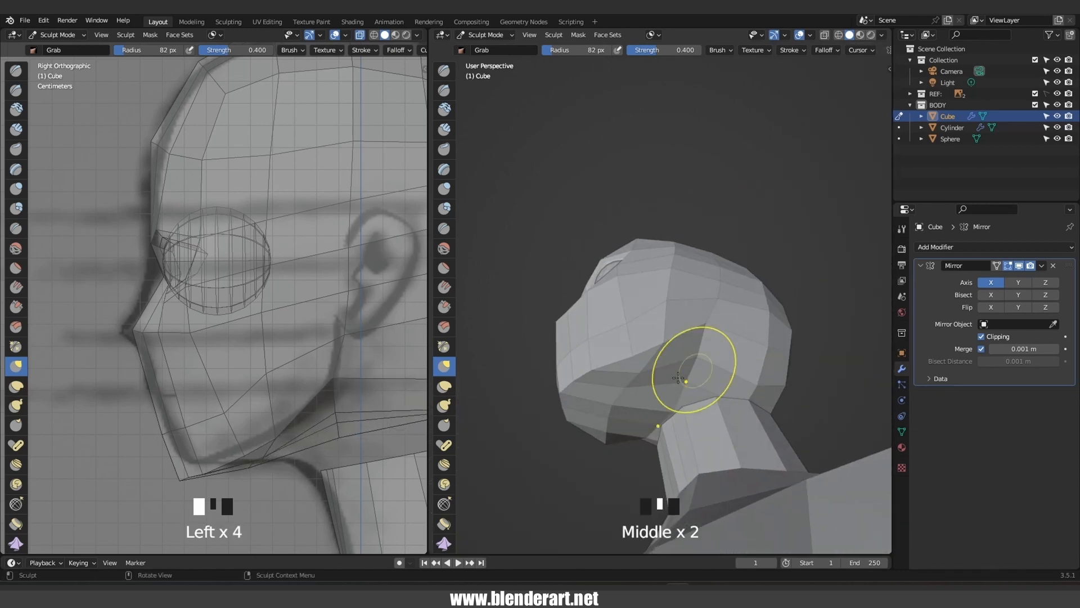
Set the Grab brush radius to 64 px, adjust the jaw's underside and save the file
mouse_move(615, 426)
middle_down()
mouse_move(632, 398)
mouse_move(619, 428)
mouse_move(647, 445)
mouse_move(656, 398)
mouse_move(768, 398)
mouse_move(568, 394)
mouse_move(632, 410)
mouse_move(651, 390)
mouse_move(668, 404)
mouse_move(716, 338)
middle_up()
key(f)
click(644, 415)
key(ctrl+s)
In front view, set the Grab brush radius to 110 px and adjust the side of the jaw against the reference
scroll(667, 404, up, 3)
key(KP_1)
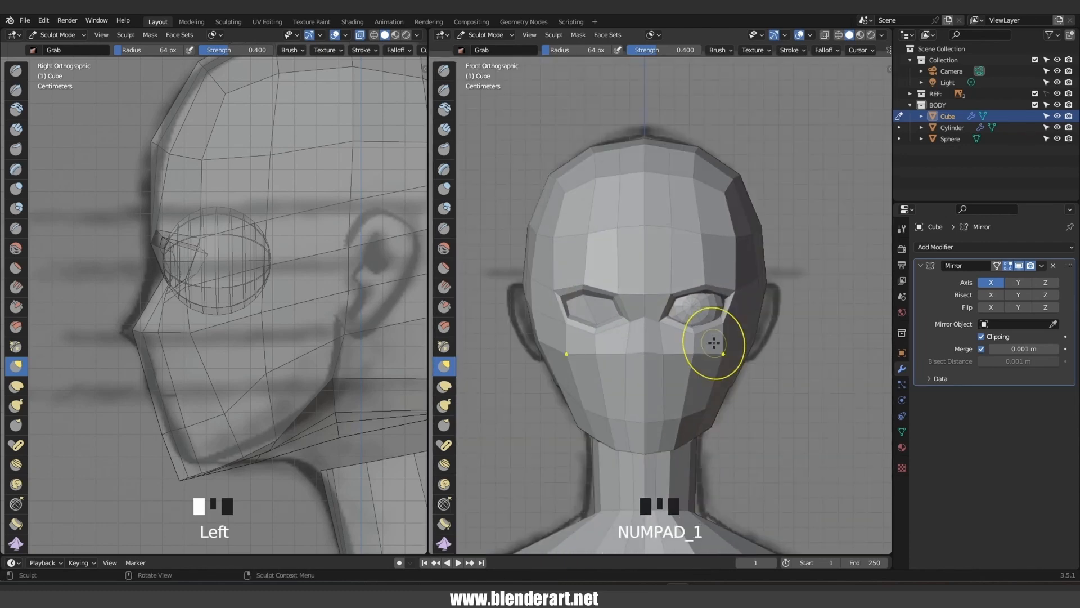
scroll(714, 343, down, 4)
scroll(712, 348, up, 2)
key(f)
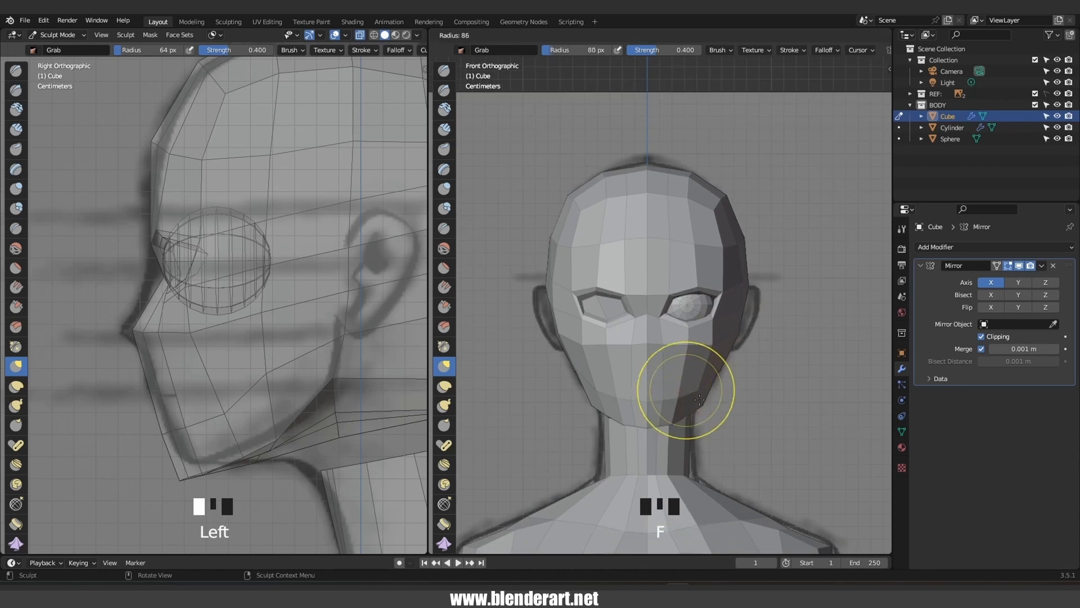
click(687, 419)
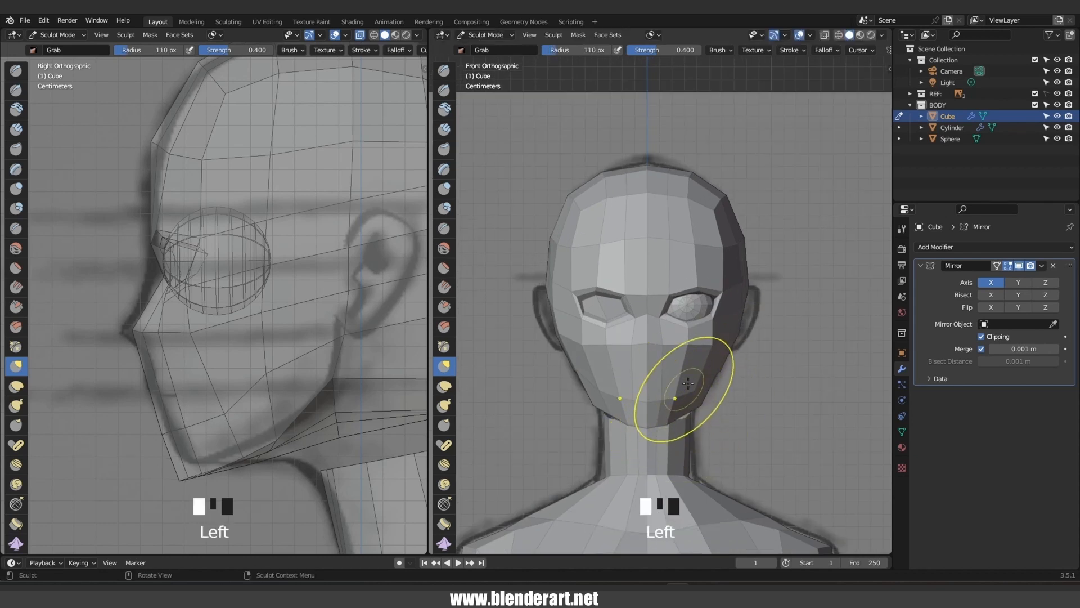
In Object Mode, apply all transforms to the eyeball sphere and add a Mirror modifier on the X axis
middle_drag(732, 351, 711, 318)
key(ctrl+Tab)
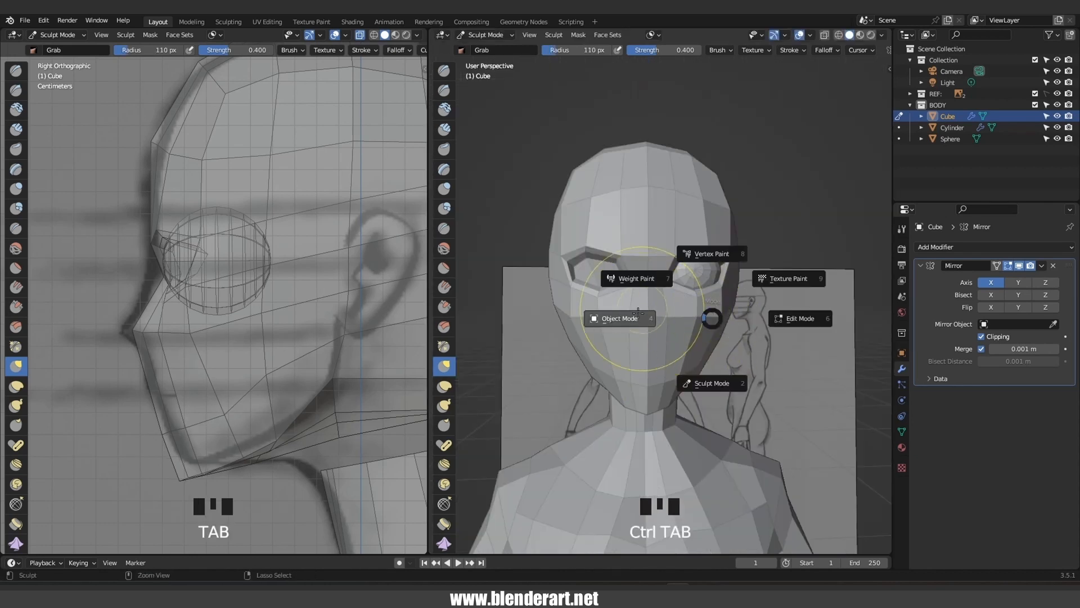
click(689, 274)
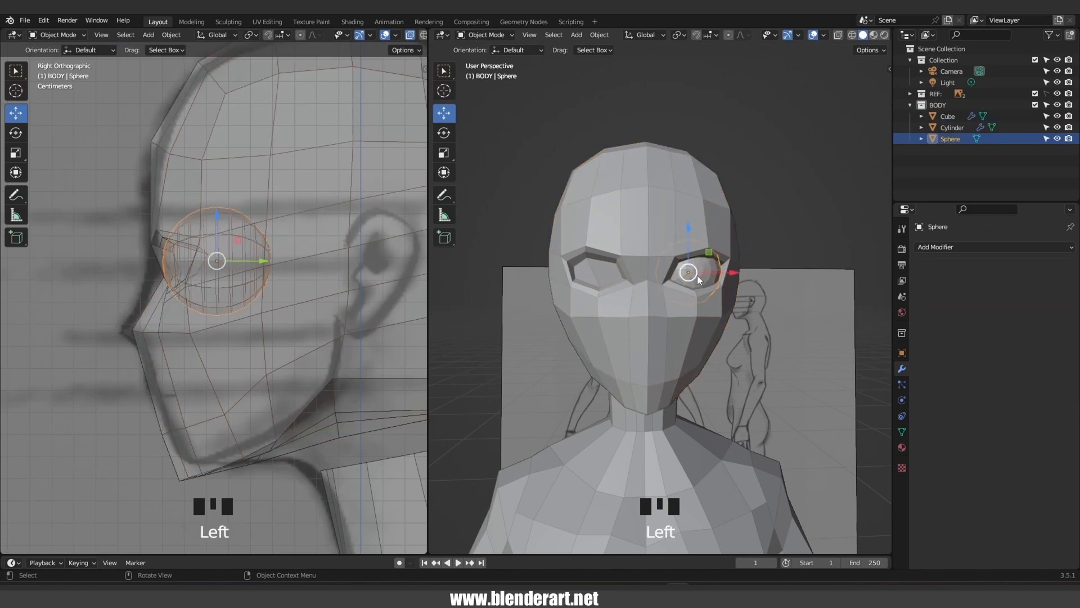
key(ctrl+a)
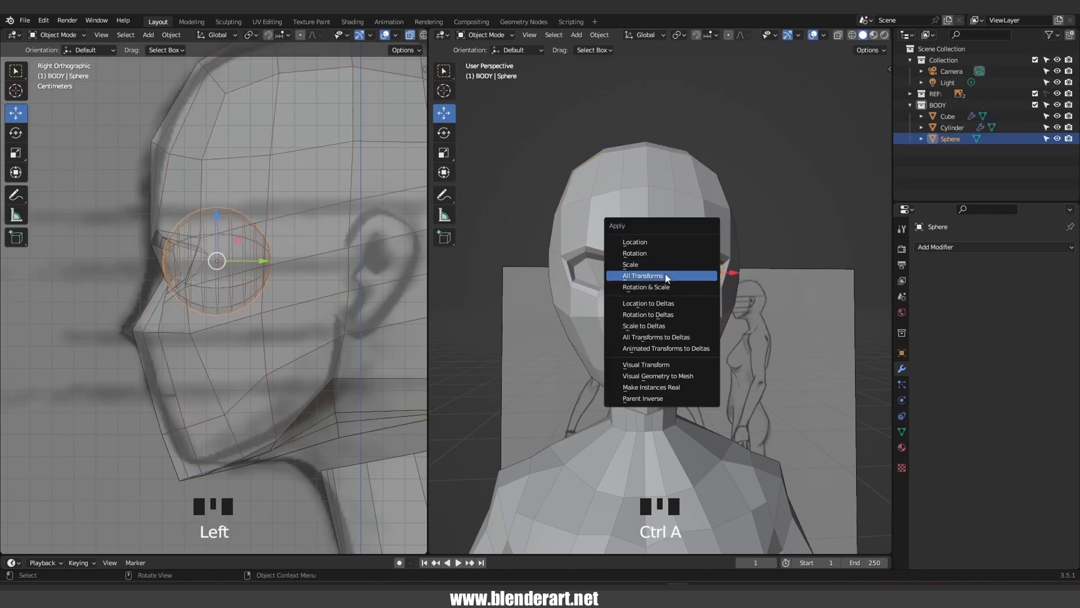
click(667, 278)
click(950, 249)
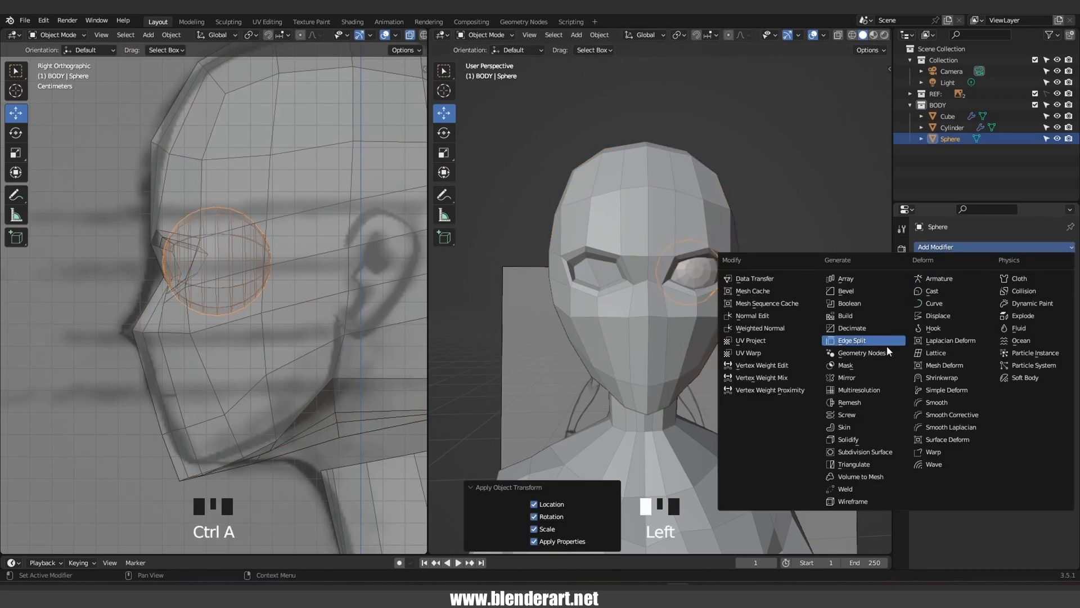
click(865, 376)
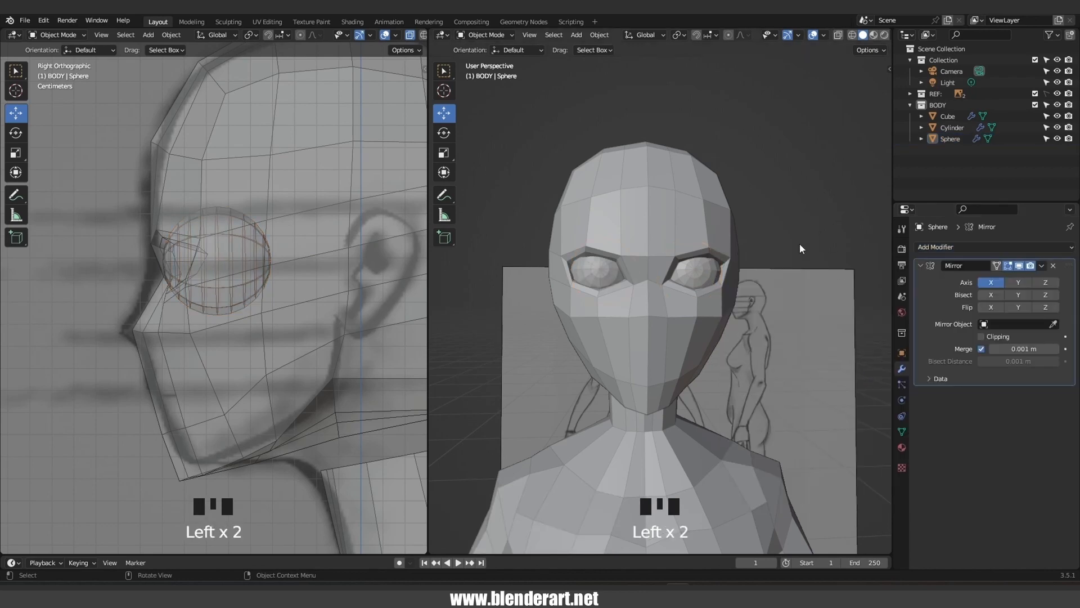
Examine the whole figure from the side and front with both eyeballs in place
scroll(750, 353, down, 5)
middle_drag(750, 353, 578, 364)
scroll(686, 350, up, 7)
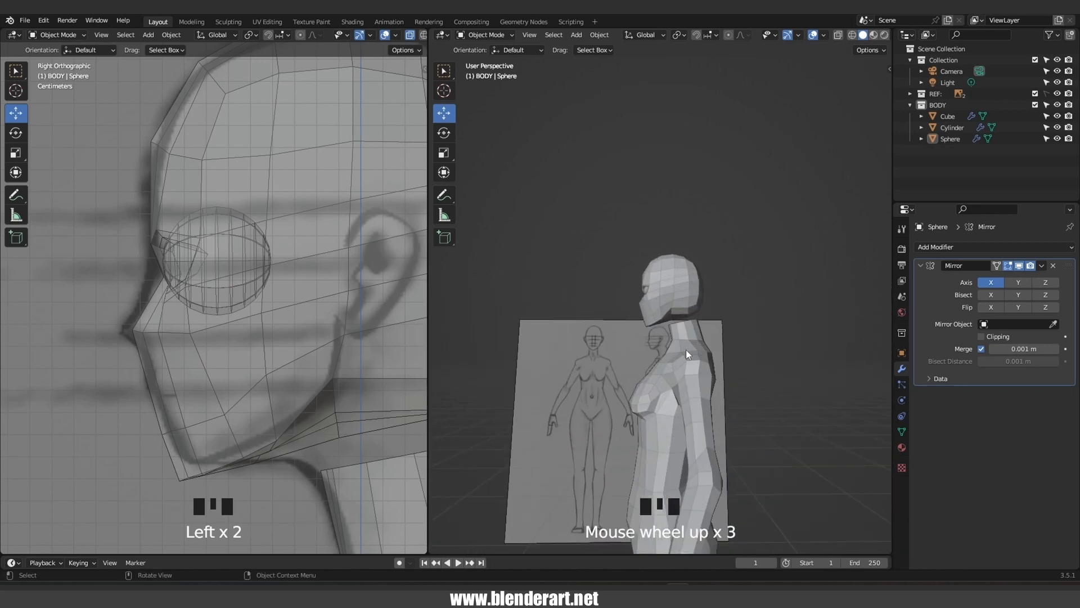
middle_drag(687, 349, 769, 392)
scroll(769, 392, down, 3)
mouse_move(684, 410)
middle_down()
mouse_move(724, 410)
mouse_move(677, 409)
middle_up()
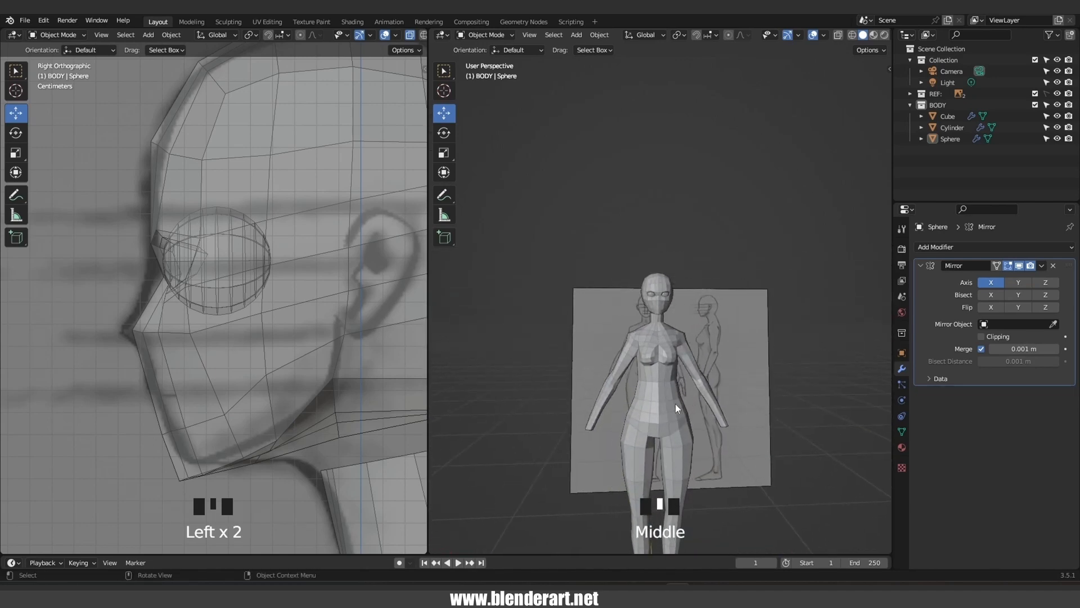
In the head's Edit Mode, move the nose tip vertex about 0.0027 m forward along Y
scroll(97, 354, up, 2)
click(99, 349)
key(Tab)
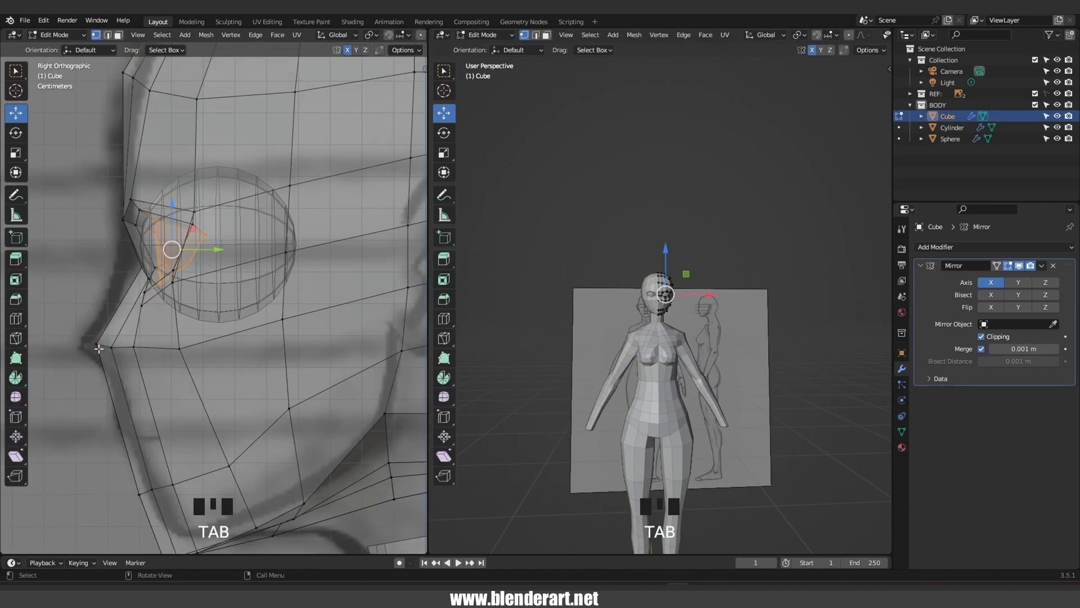
click(91, 339)
click(91, 341)
drag(135, 346, 123, 348)
Add one centred loop cut across the lower face between the nose and chin
shift+middle_drag(123, 347, 125, 305)
scroll(127, 307, down, 2)
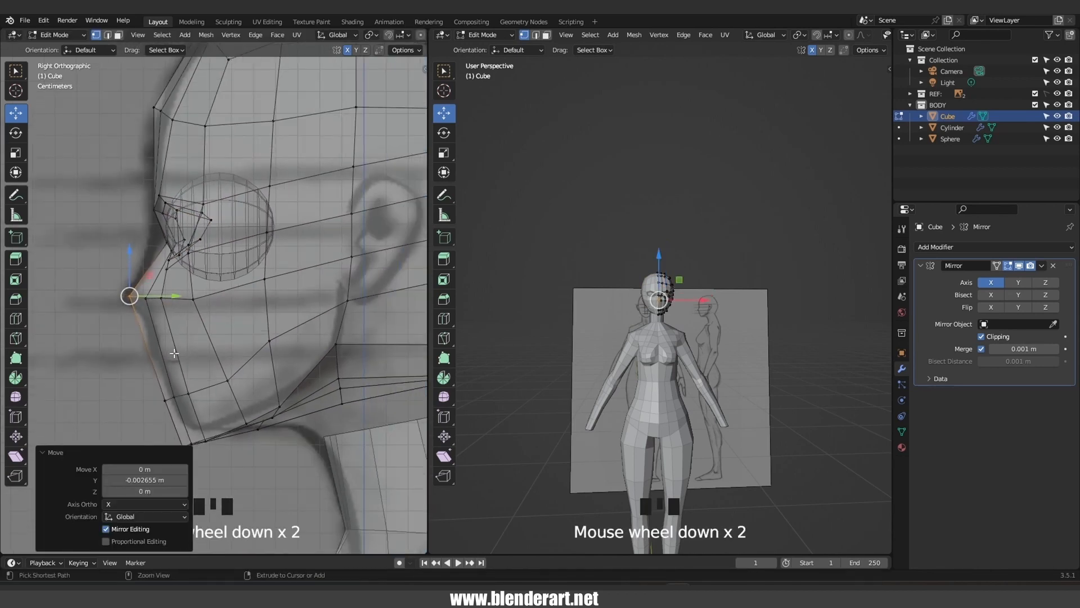
key(ctrl+r)
click(172, 365)
right_click(172, 366)
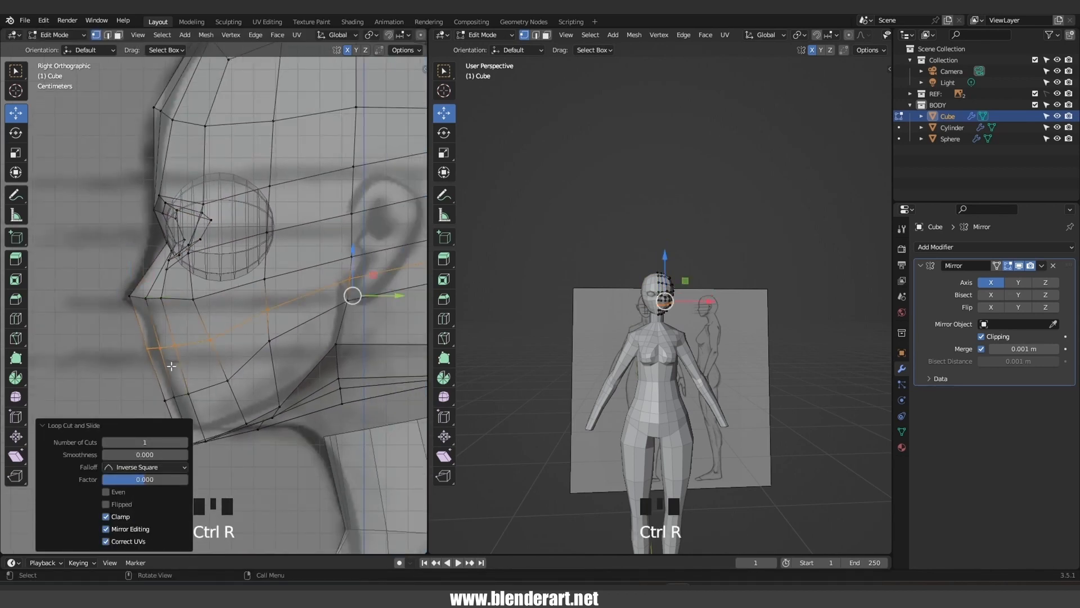
Move the new loop's front vertices back toward the mouth profile and nudge its cheek vertex
drag(202, 363, 220, 344)
key(g)
click(205, 363)
key(g)
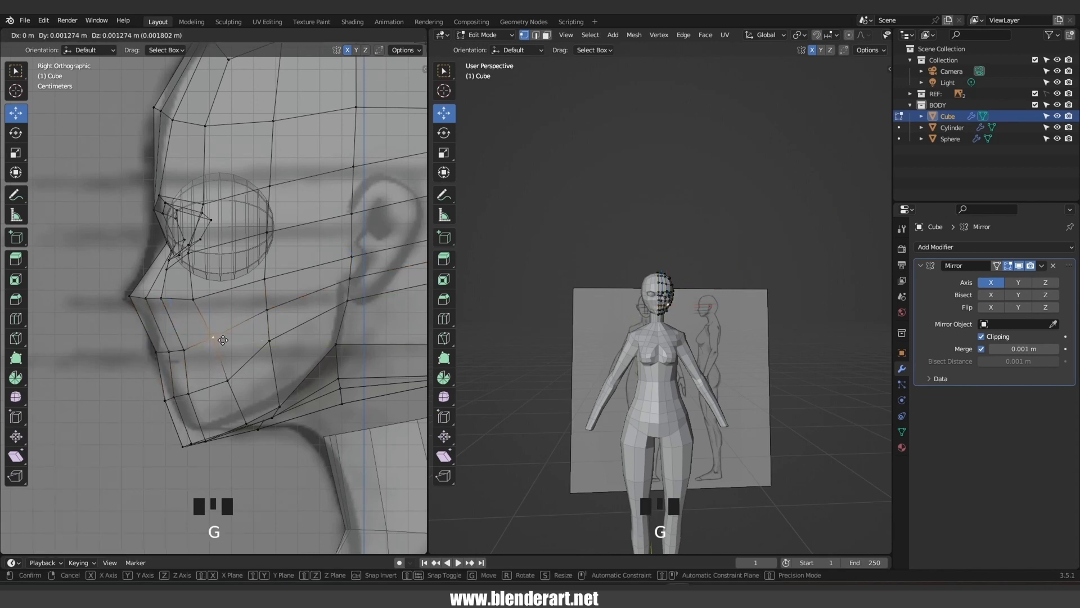
click(223, 341)
Move the front vertices just above the chin about 0.003 m back along Y toward the reference profile
drag(150, 386, 212, 408)
key(g)
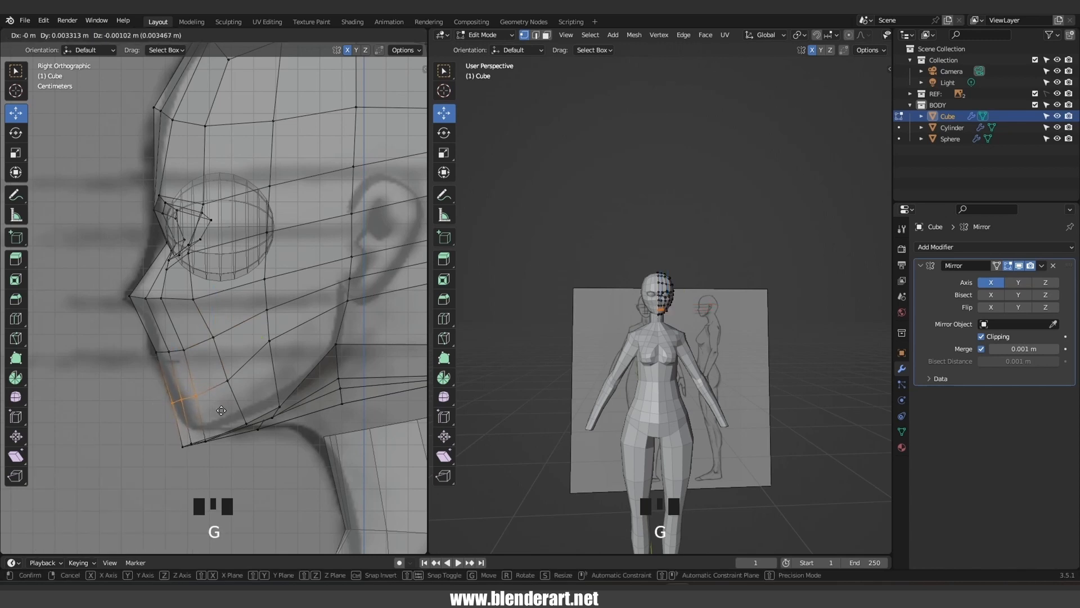
click(221, 411)
Move the mid-jaw vertex about 0.004 m back and 0.006 m down, and the one below the ear 0.001 m forward and 0.007 m down
click(270, 342)
key(g)
click(285, 359)
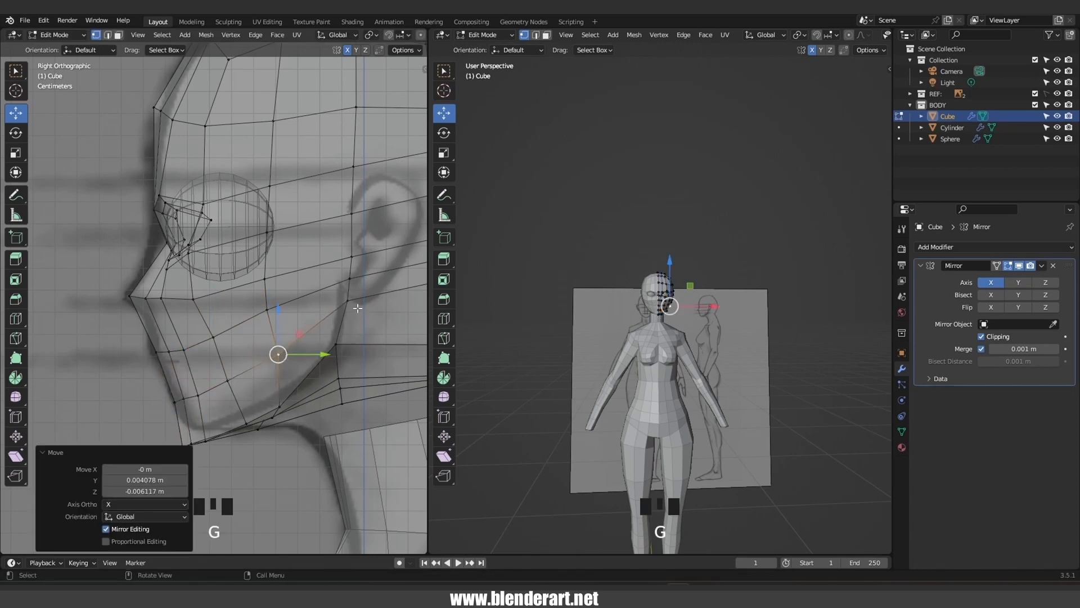
click(357, 309)
key(g)
click(354, 325)
scroll(664, 337, up, 8)
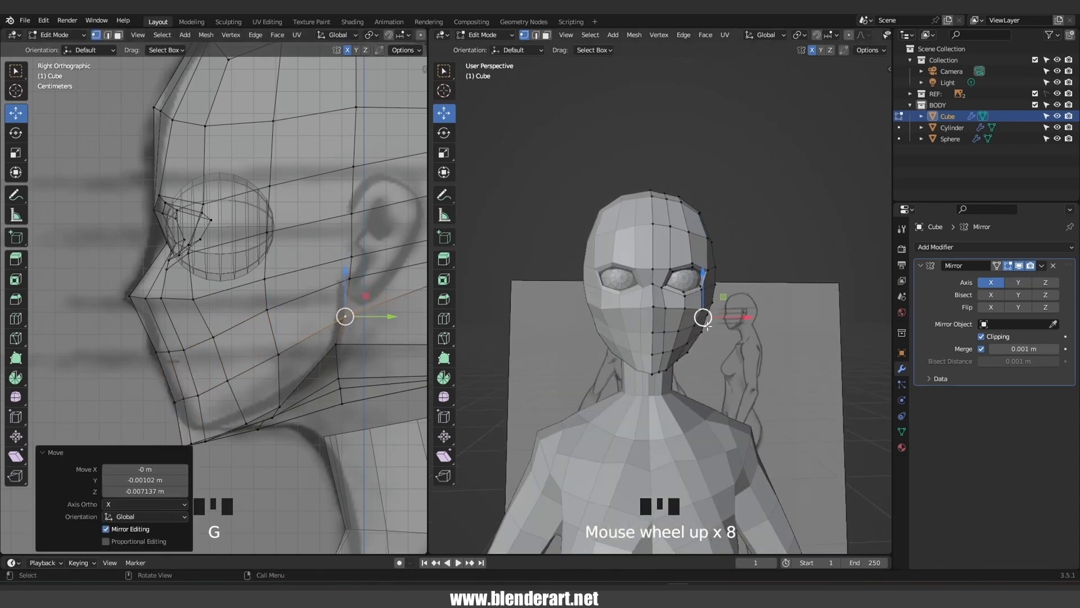
Move the vertex beside the nose tip 0.0014 m back along Y
key(Tab)
middle_drag(664, 338, 700, 339)
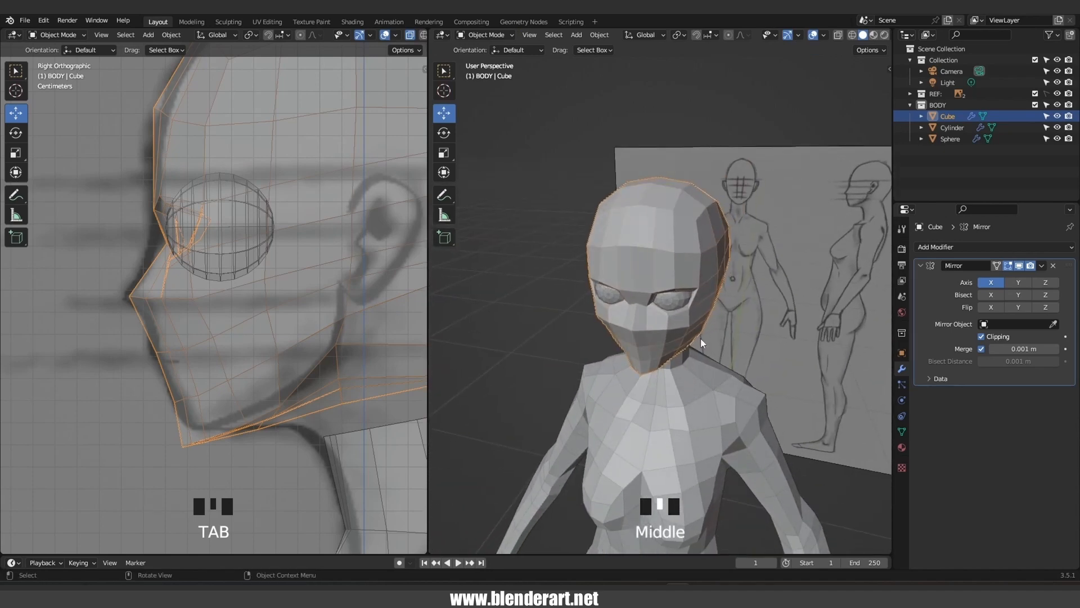
key(Tab)
scroll(700, 339, up, 3)
click(702, 340)
scroll(740, 345, up, 2)
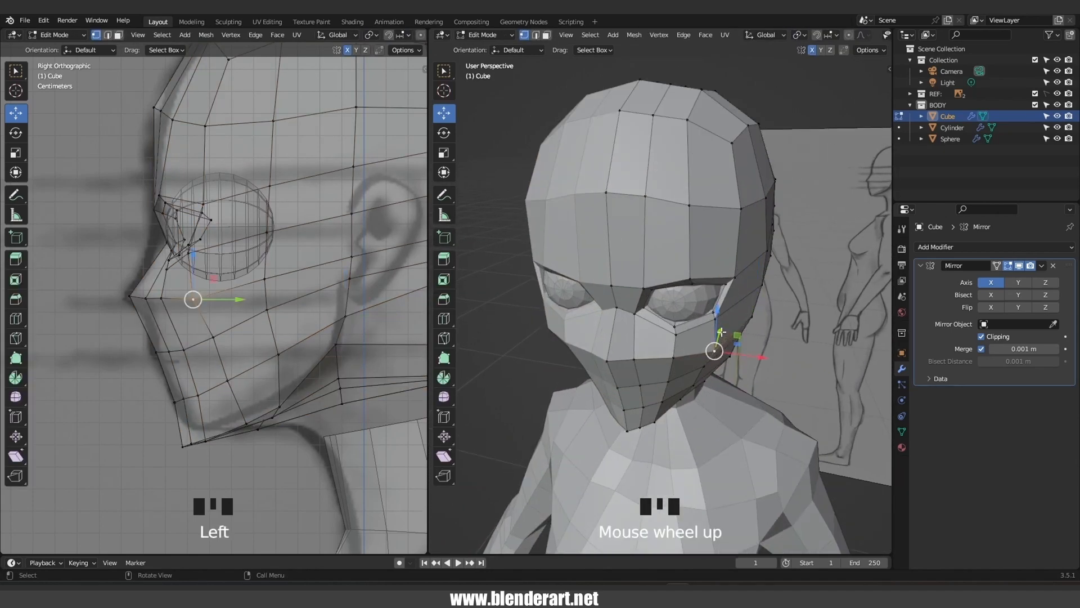
click(721, 332)
click(633, 360)
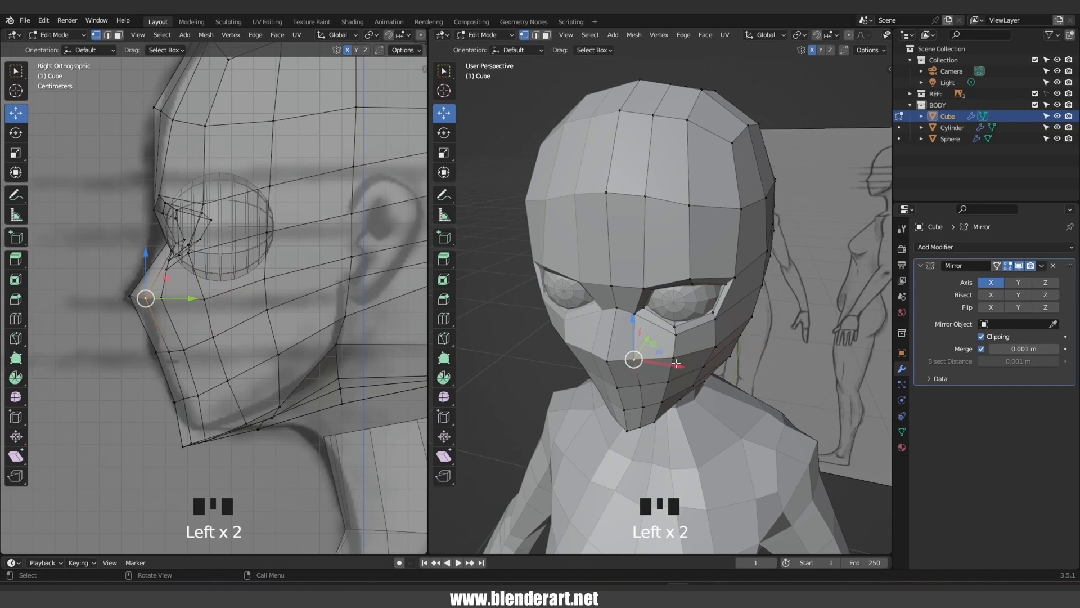
drag(676, 364, 650, 337)
middle_drag(650, 337, 662, 294)
scroll(660, 303, up, 2)
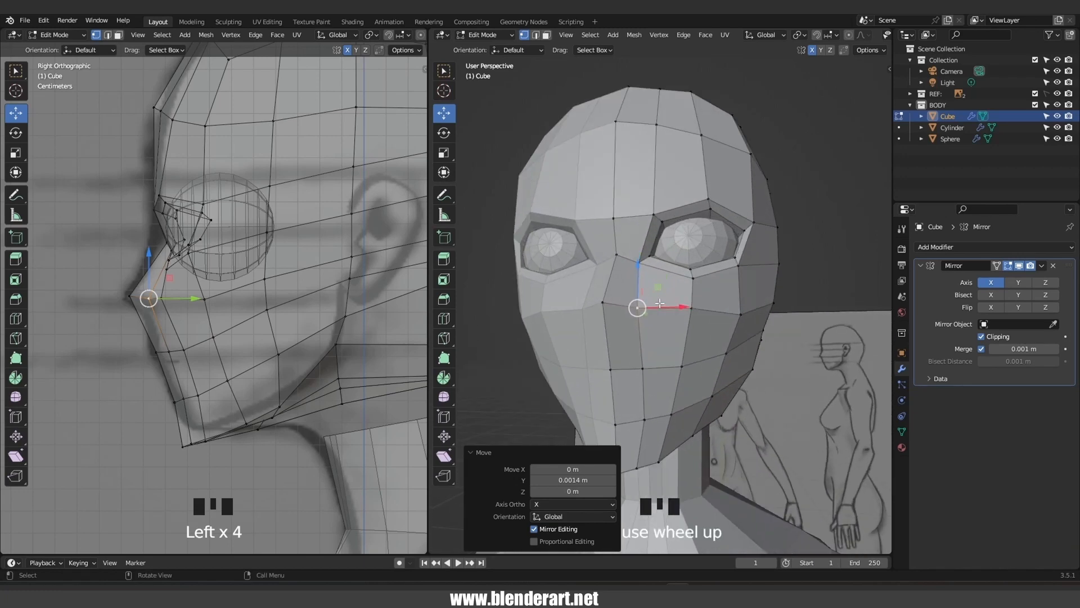
Knife-cut a nose outline from the centre line of the bridge, down beside the tip, and back to the centre below it
middle_drag(659, 303, 617, 302)
key(k)
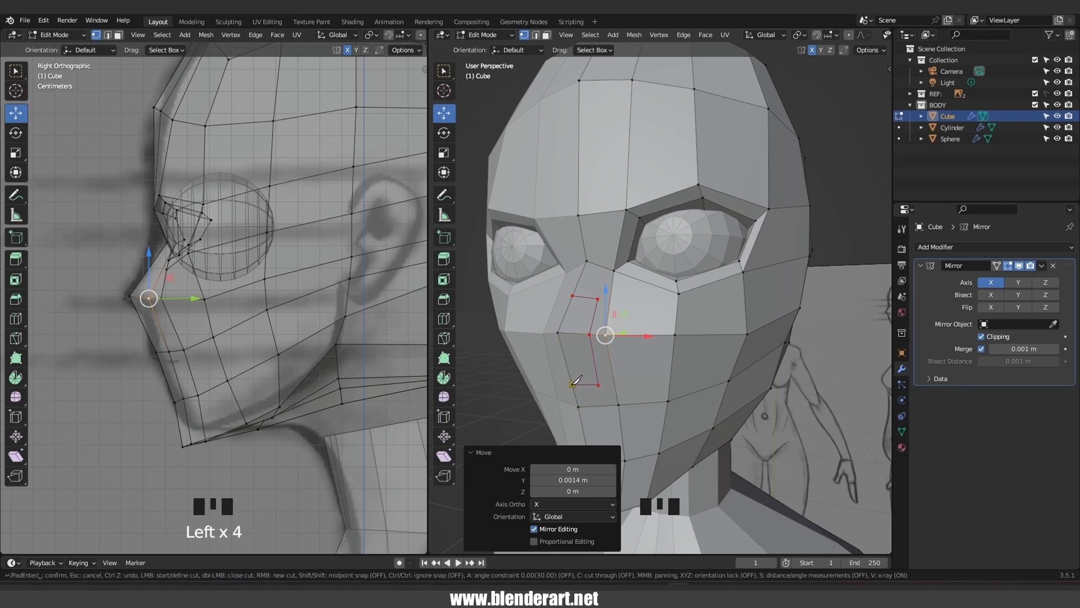
key(Return)
middle_drag(591, 318, 608, 310)
Connect the nose cut's upper corner to the inner eye corner and its lower corner to the face-loop vertex beneath it
click(614, 296)
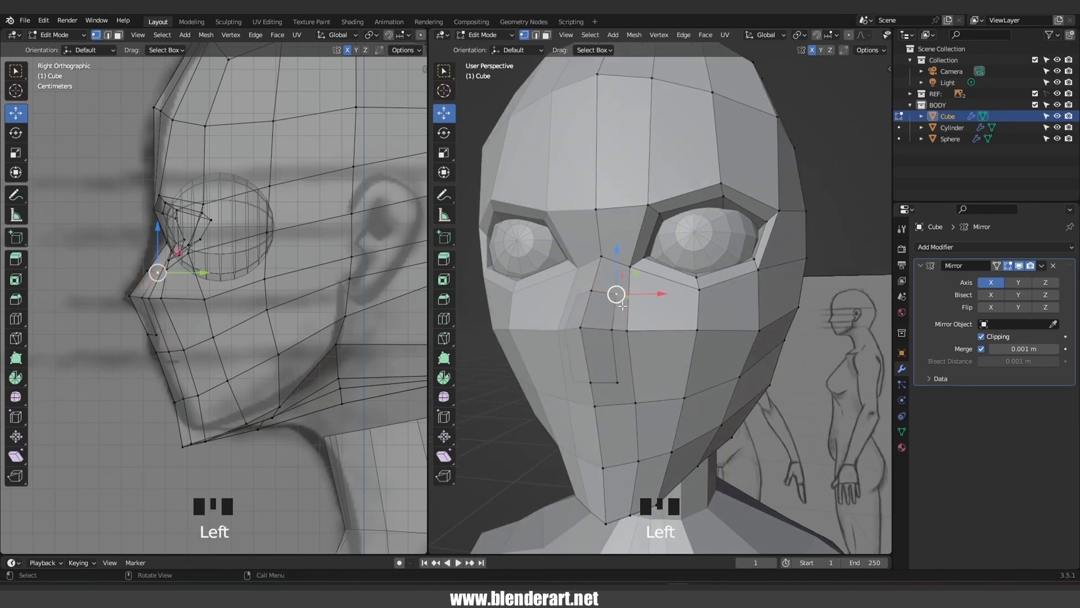
shift+click(632, 269)
key(k)
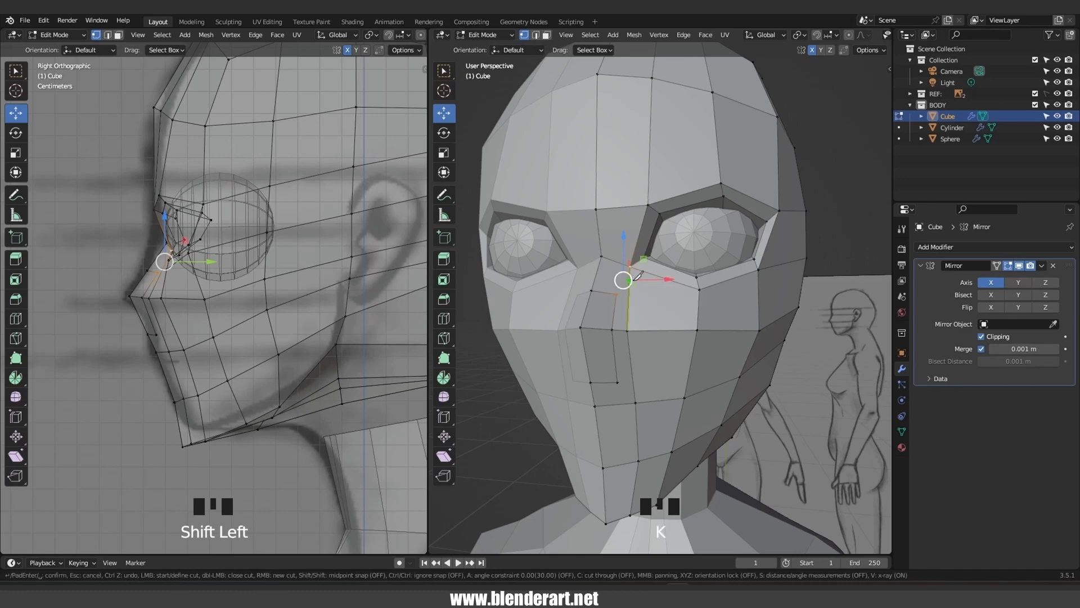
click(618, 378)
shift+click(643, 403)
key(j)
mouse_move(644, 403)
middle_down()
mouse_move(597, 401)
mouse_move(634, 389)
middle_up()
Narrow the nose by shifting the vertex beside its tip about 0.001 m inward along X and nudging the cut's lower corner
click(611, 340)
middle_drag(611, 340, 616, 388)
drag(615, 388, 656, 411)
click(618, 399)
middle_drag(656, 412, 675, 388)
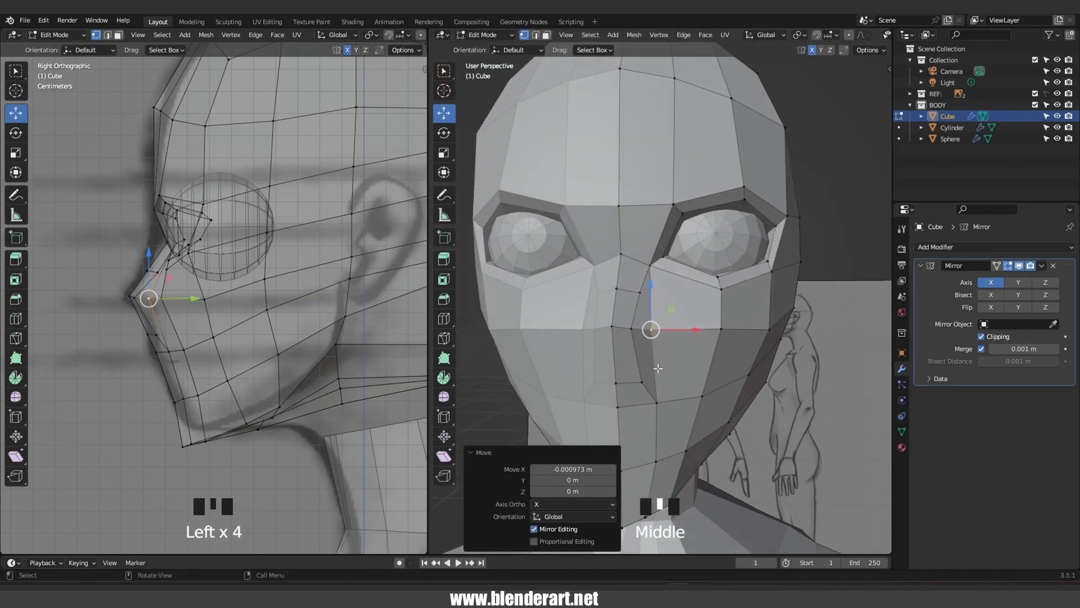
drag(681, 385, 671, 387)
Raise the nose-base vertices slightly, try raising the neighbouring lower vertex, and undo that last move
middle_drag(671, 387, 572, 381)
shift+click(529, 368)
drag(540, 320, 545, 306)
click(564, 387)
drag(565, 348, 566, 315)
key(ctrl+z)
Try to move the vertex beside the nose tip, undo it, and select the centre vertex of the nose bridge
middle_drag(566, 337, 660, 390)
key(Tab)
key(Tab)
click(654, 392)
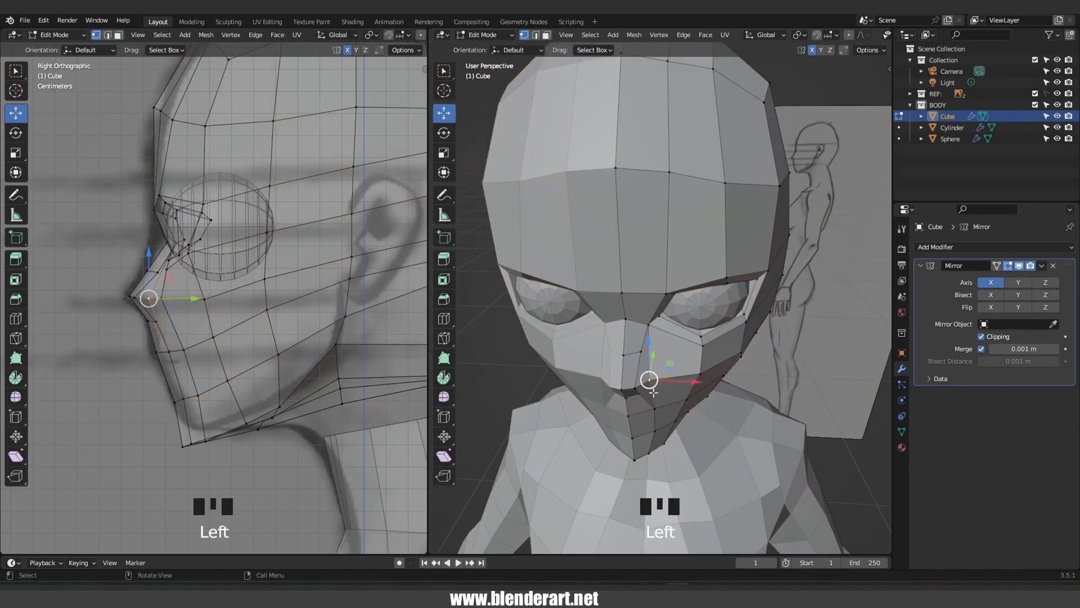
mouse_move(654, 357)
mouse_down()
mouse_move(679, 380)
mouse_move(660, 362)
mouse_up()
key(ctrl+z)
click(640, 353)
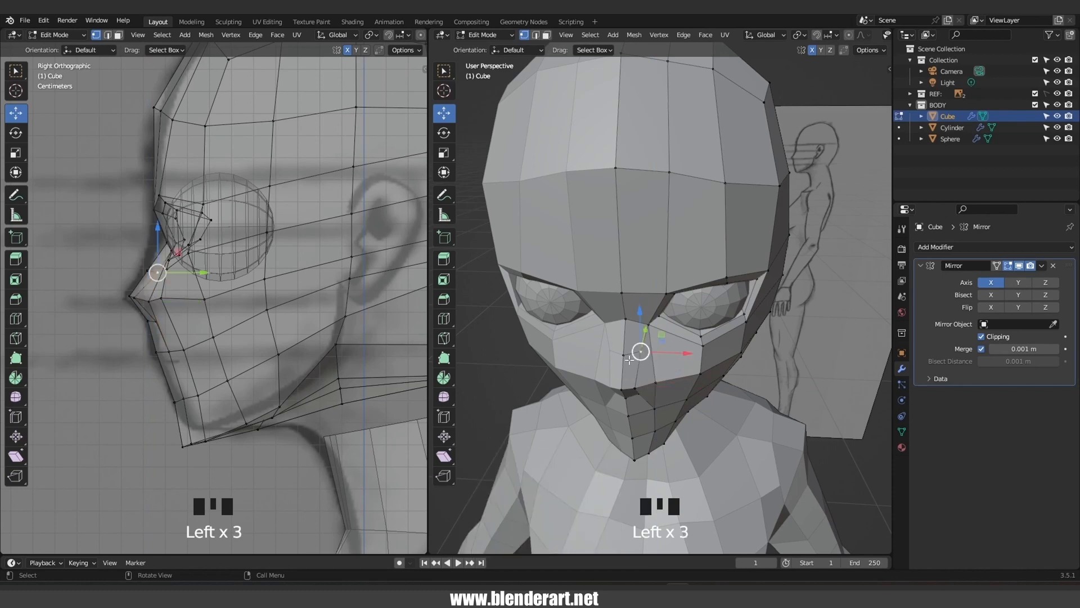
click(625, 356)
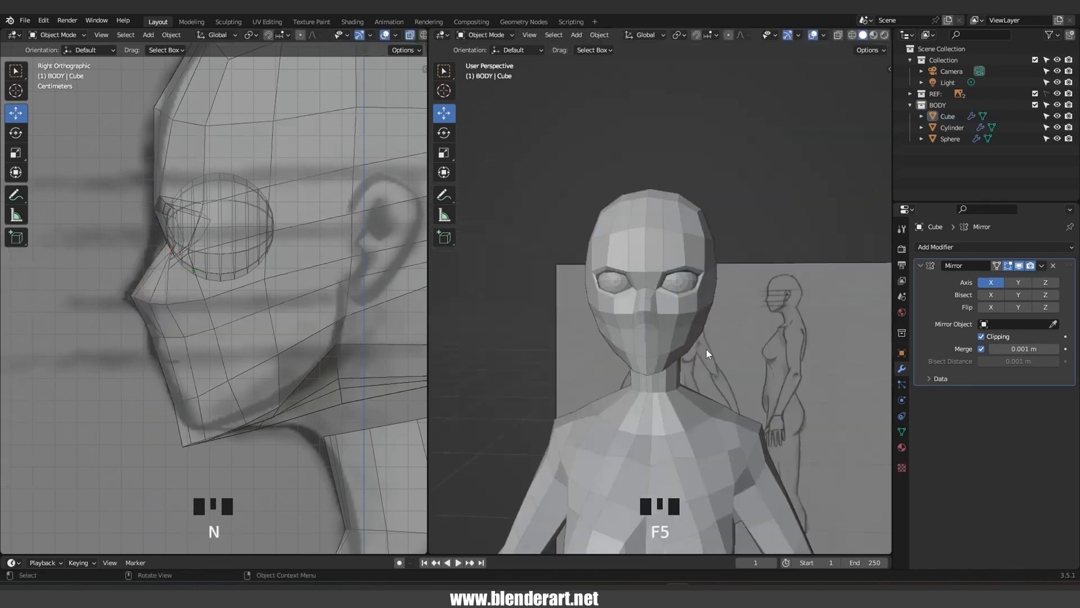
Lower the eye opening's upper inner-corner vertex slightly and move it back along Y toward the eyeball
middle_drag(707, 349, 658, 323)
scroll(707, 353, up, 2)
scroll(630, 295, up, 1)
click(618, 254)
scroll(619, 254, up, 2)
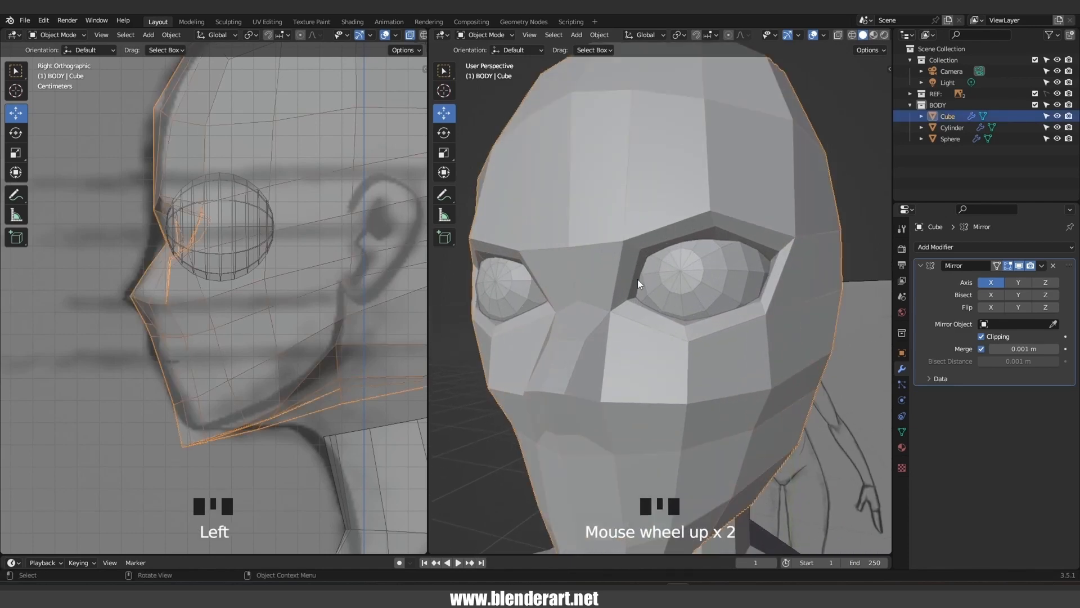
middle_drag(637, 279, 629, 221)
scroll(637, 262, up, 1)
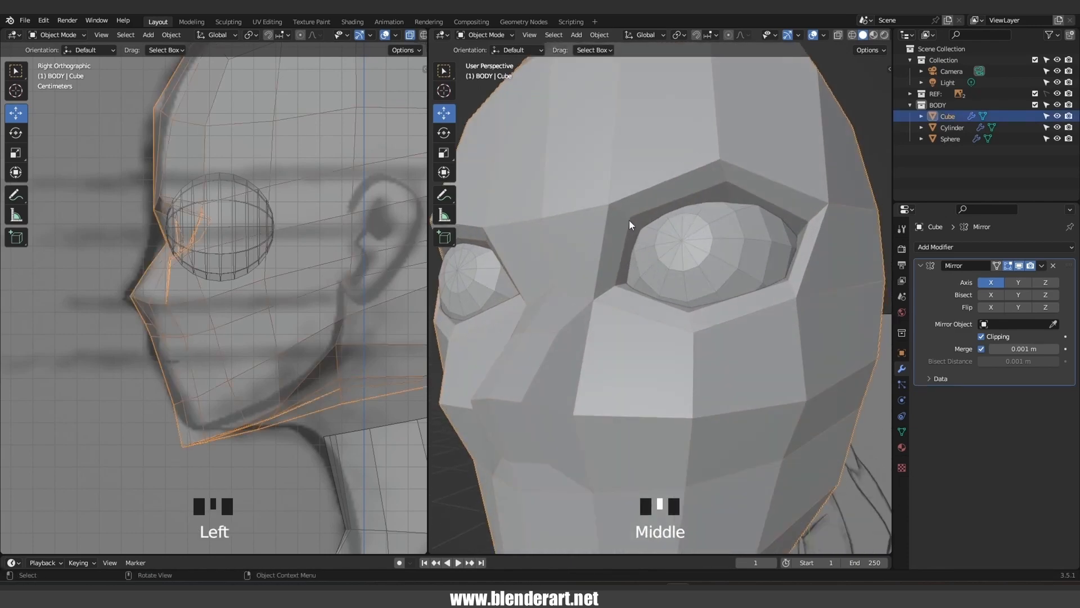
key(Tab)
click(629, 218)
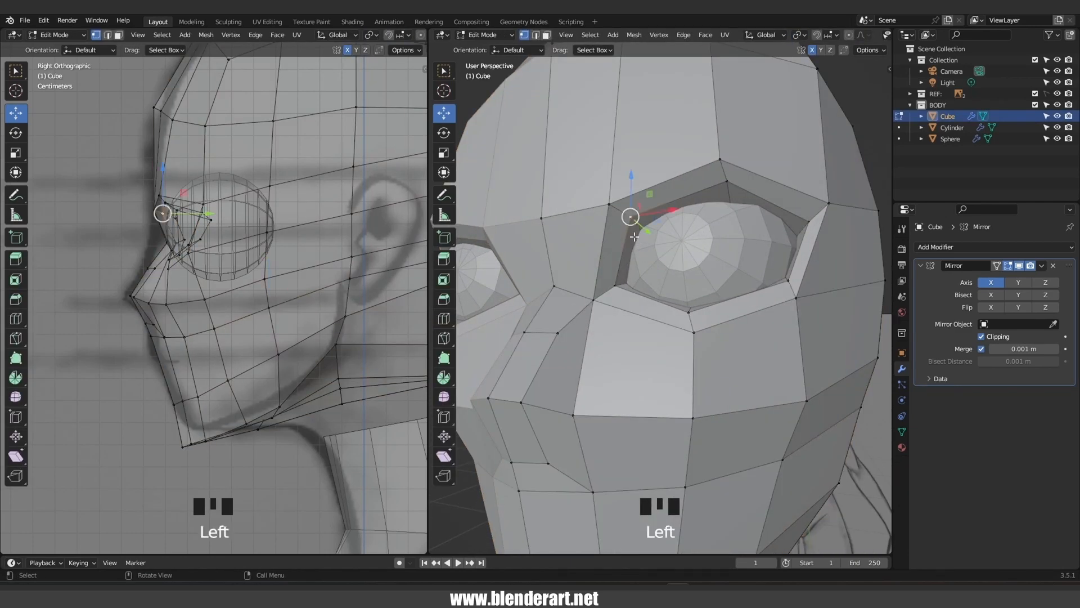
drag(629, 180, 631, 190)
middle_drag(667, 245, 632, 266)
drag(607, 259, 613, 261)
Pull the upper lid's middle inner vertex down and move the outer-corner one by about -0.003, -0.002 and -0.001 m in X, Y, Z
click(652, 205)
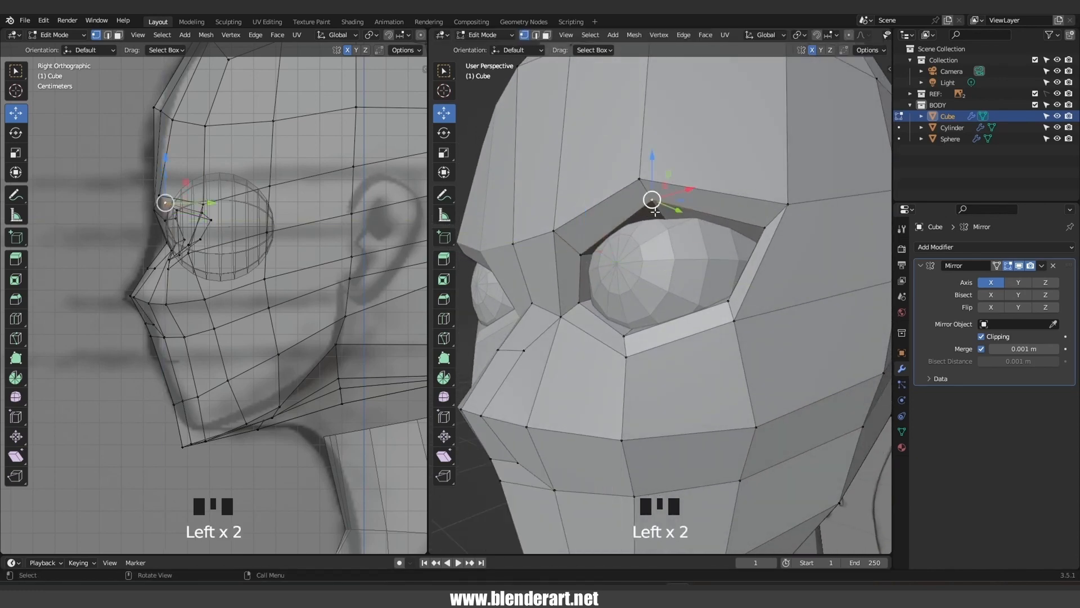
key(g)
click(643, 224)
click(764, 229)
key(g)
click(745, 236)
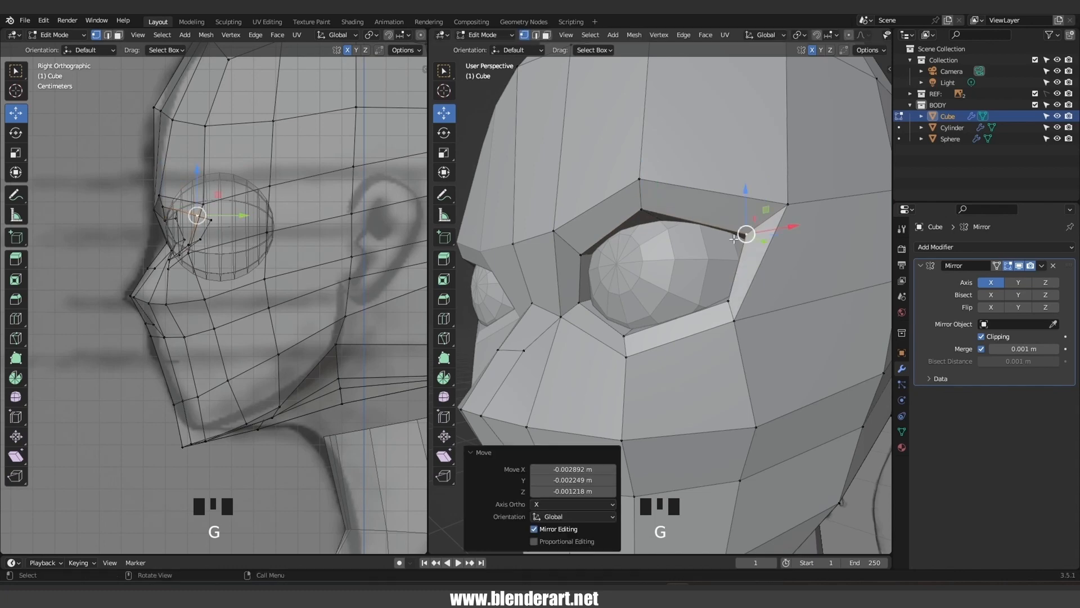
Add one loop cut around the eye socket rim between its outer and inner edges
middle_drag(720, 253, 758, 250)
key(ctrl+r)
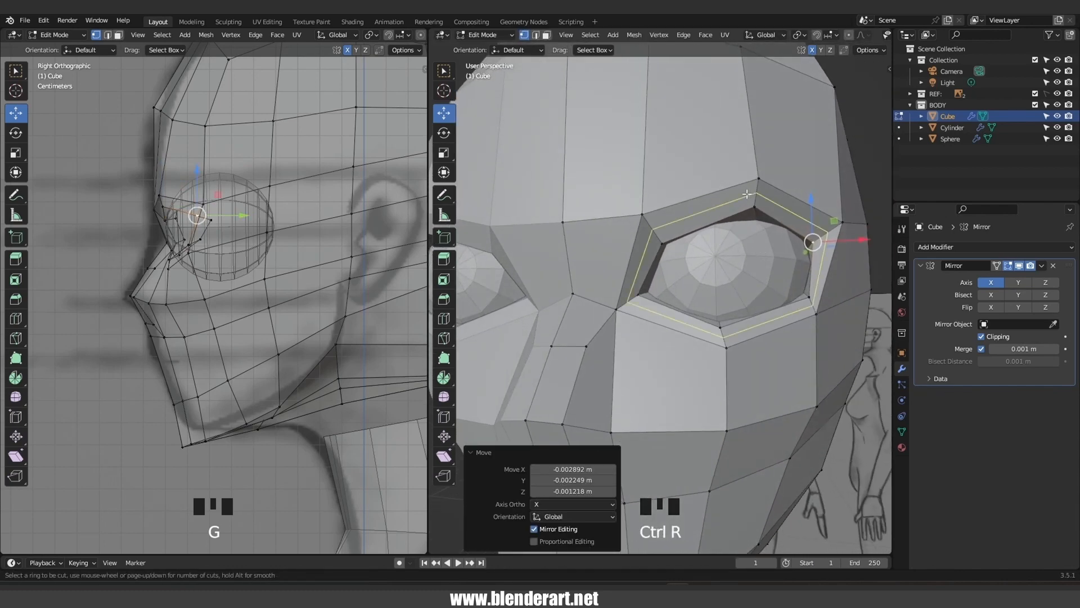
Add an edge loop around the eye opening and shift its three upper vertices slightly to shape the upper eyelid
click(747, 194)
right_click(746, 194)
middle_drag(655, 229, 661, 293)
shift+click(663, 295)
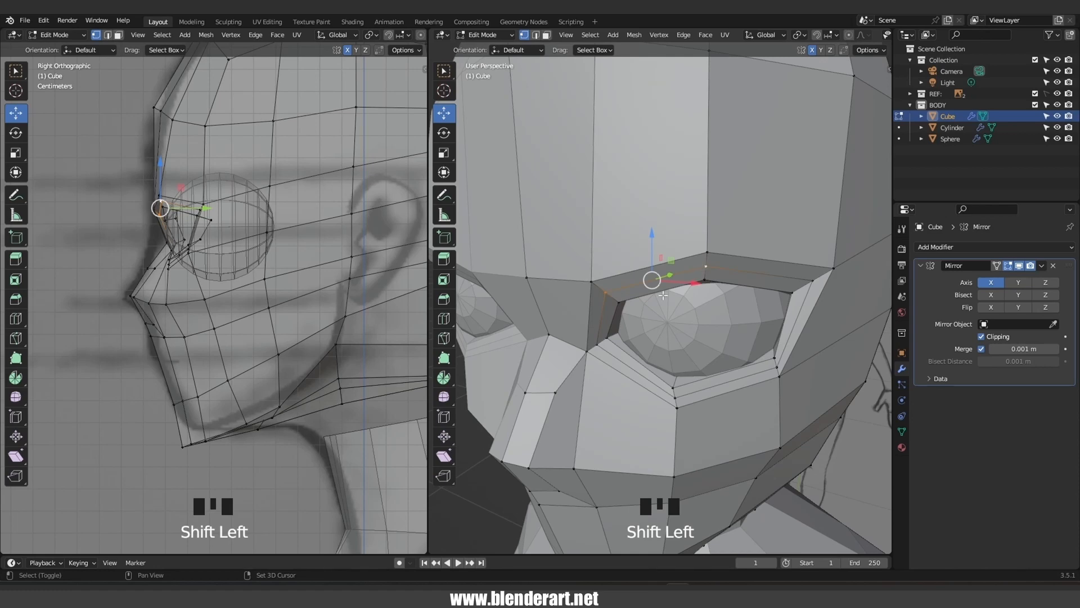
shift+click(800, 280)
middle_drag(800, 280, 779, 281)
key(ctrl+z)
shift+click(798, 282)
middle_drag(636, 315, 622, 283)
drag(647, 257, 655, 260)
mouse_move(655, 260)
middle_down()
mouse_move(585, 248)
mouse_move(636, 253)
middle_up()
Reposition the inner, top and outer vertices of the upper eyelid's inner rim so they fit closely around the eyeball
click(583, 245)
key(g)
click(637, 252)
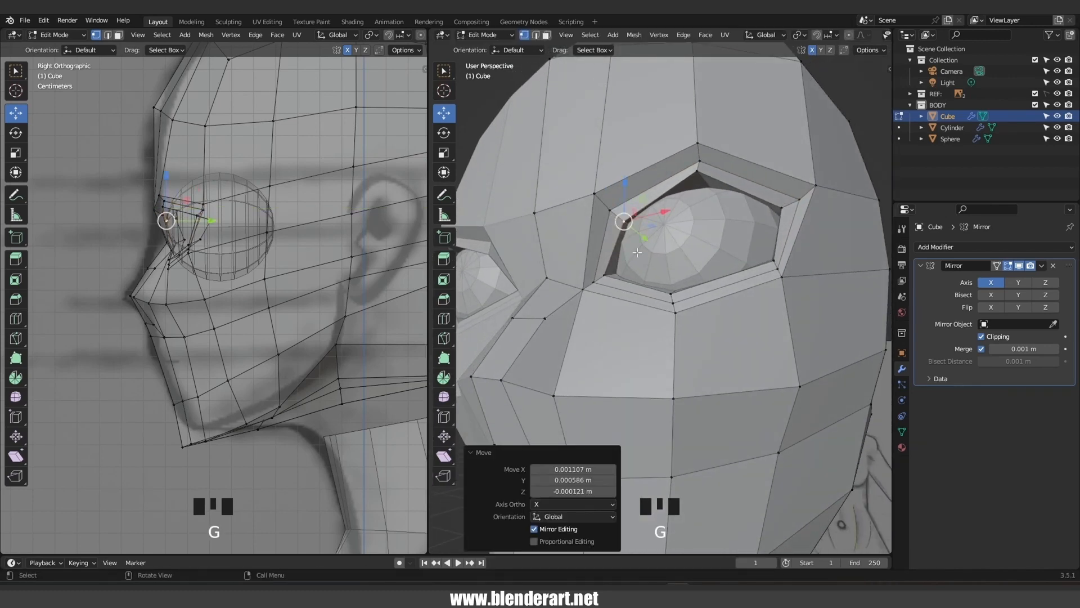
click(697, 178)
key(g)
click(740, 208)
click(782, 209)
key(g)
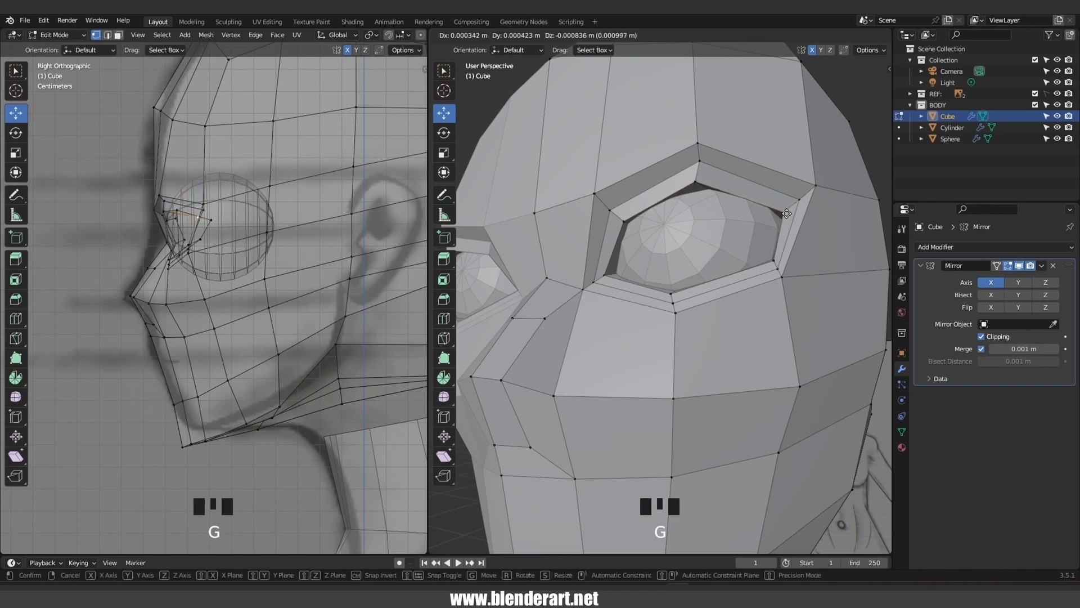
click(787, 220)
middle_drag(585, 350, 640, 335)
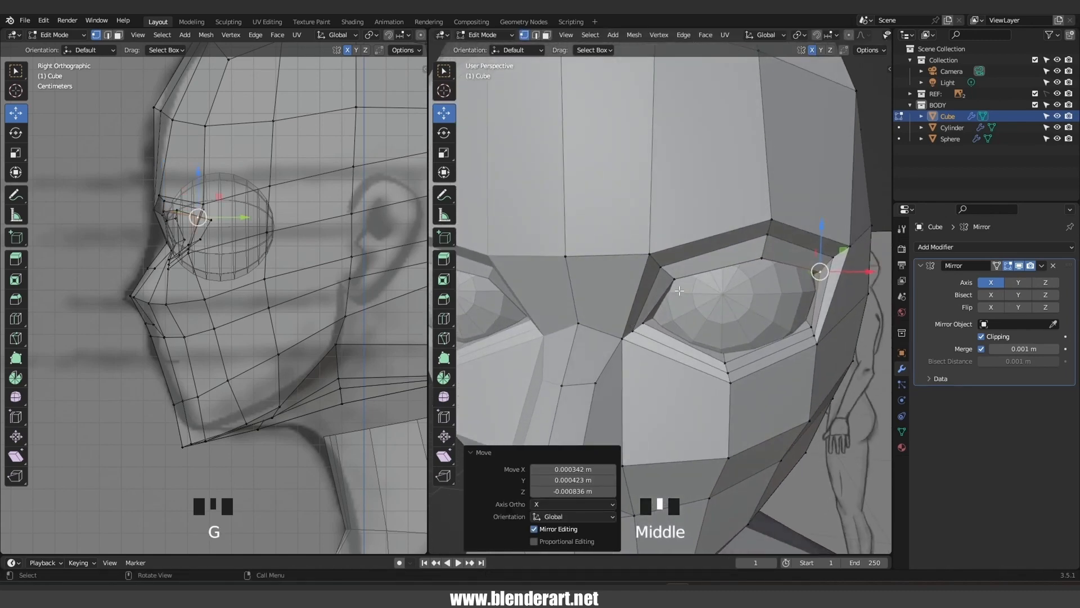
Add a Subdivision modifier to the head in Object Mode with viewport and render levels set to 1
key(Tab)
scroll(681, 288, down, 4)
middle_drag(681, 288, 867, 386)
click(757, 246)
click(669, 257)
key(ctrl+1)
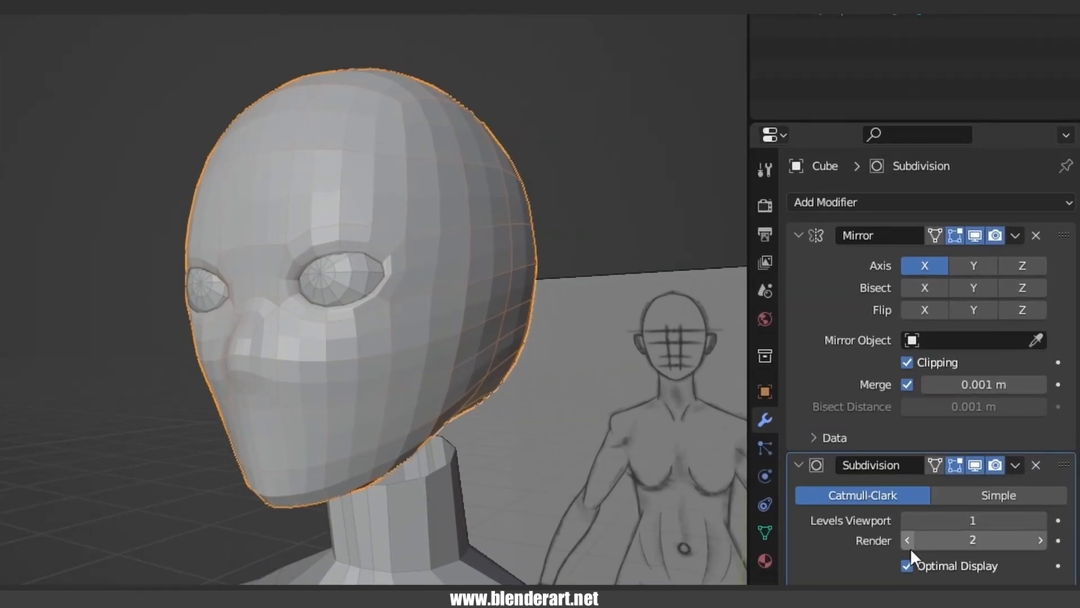
click(981, 436)
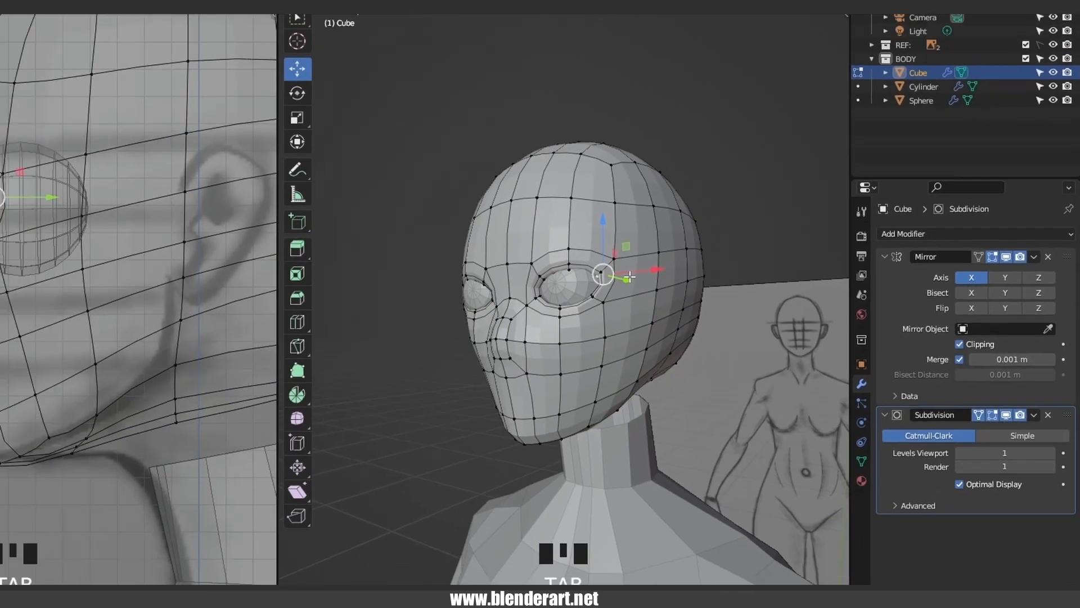
Show the Subdivision result on the head's editing cage in Edit Mode
scroll(713, 281, up, 3)
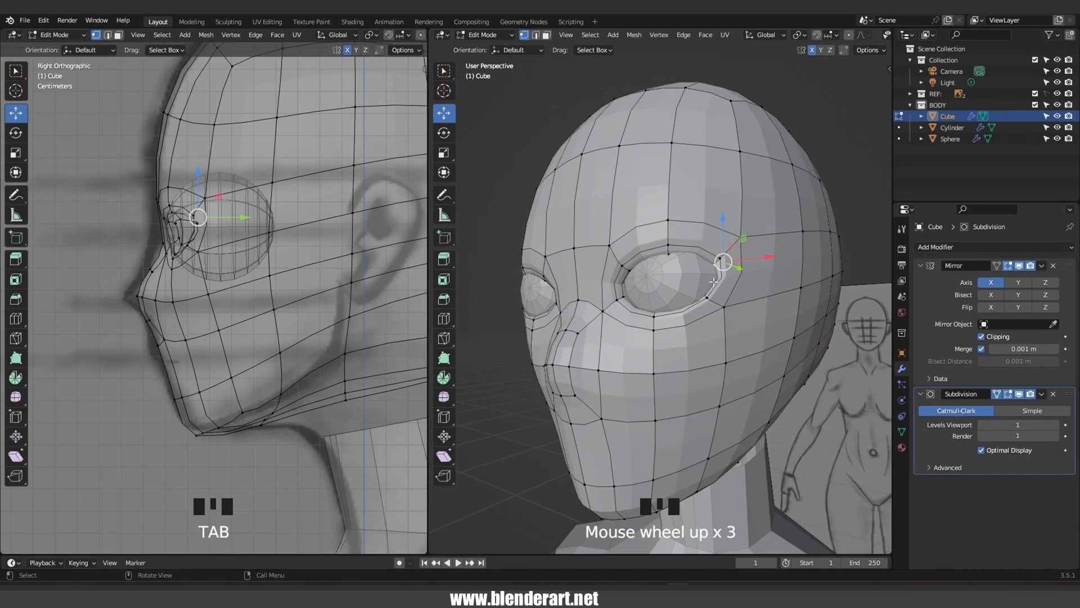
click(997, 393)
click(997, 393)
scroll(672, 299, up, 1)
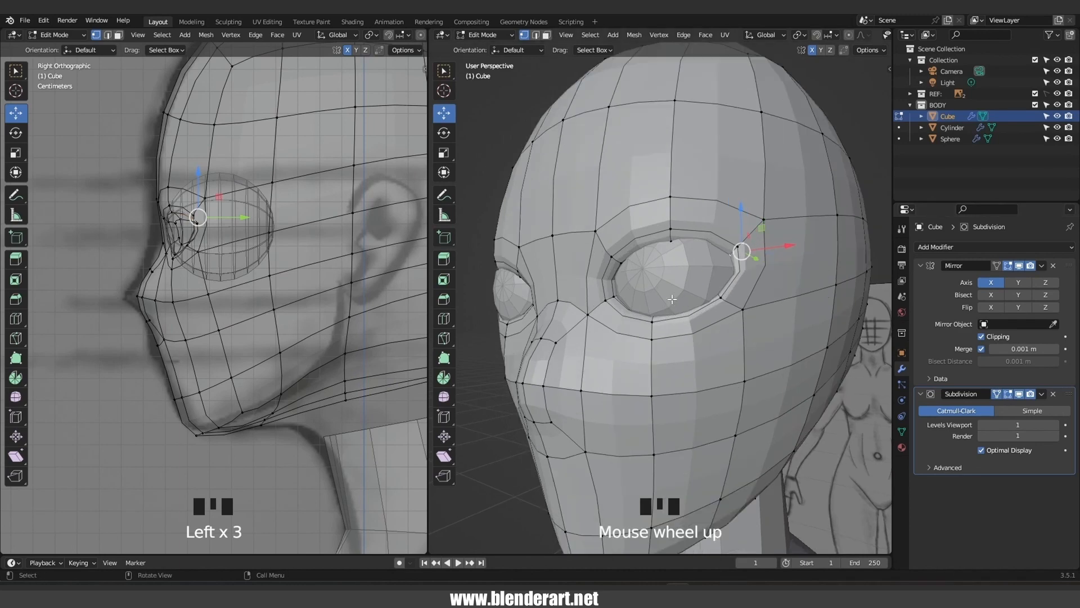
Pull the inner brow vertices forward along the Y axis to build up the brow ridge
middle_drag(661, 299, 670, 307)
click(628, 269)
middle_drag(626, 268, 616, 279)
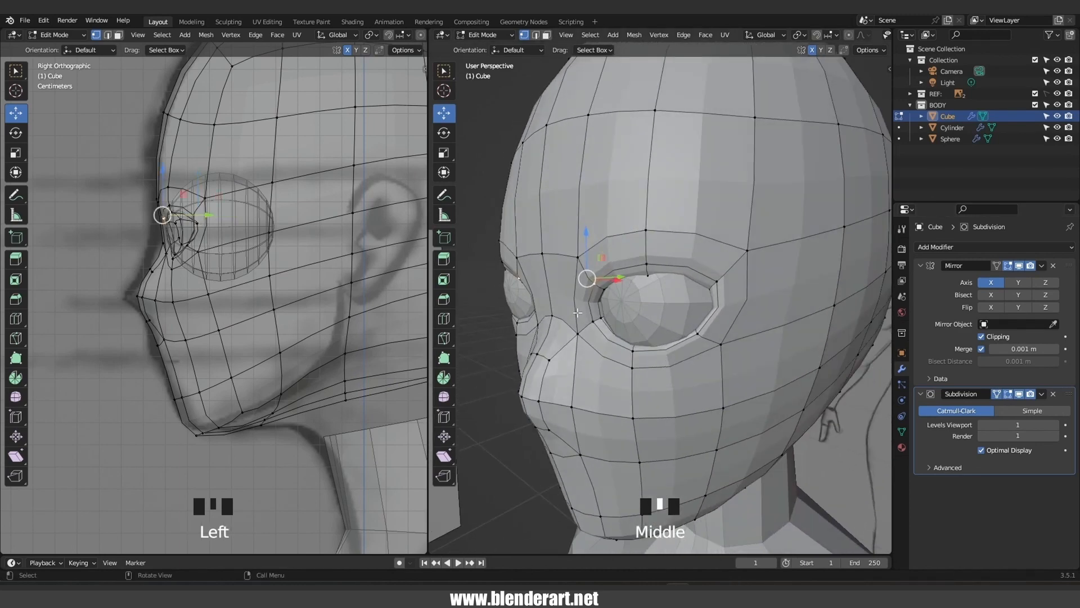
drag(615, 280, 552, 269)
click(580, 258)
click(540, 255)
middle_drag(552, 269, 568, 293)
key(ctrl+z)
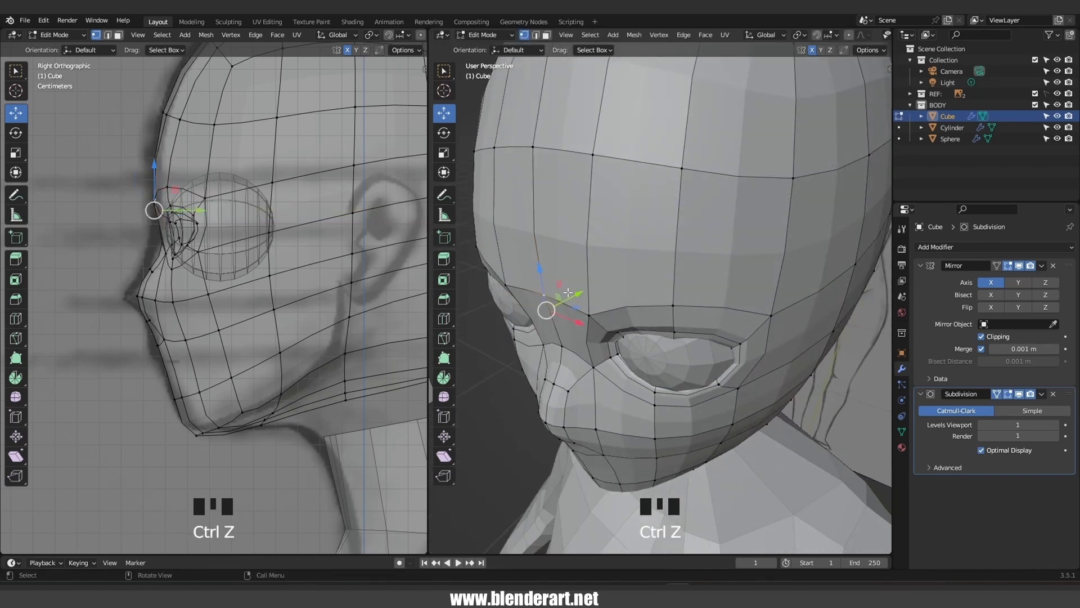
drag(579, 294, 557, 306)
Shift the vertex beneath the middle of the lower eyelid inward toward the nose
click(611, 361)
shift+click(618, 354)
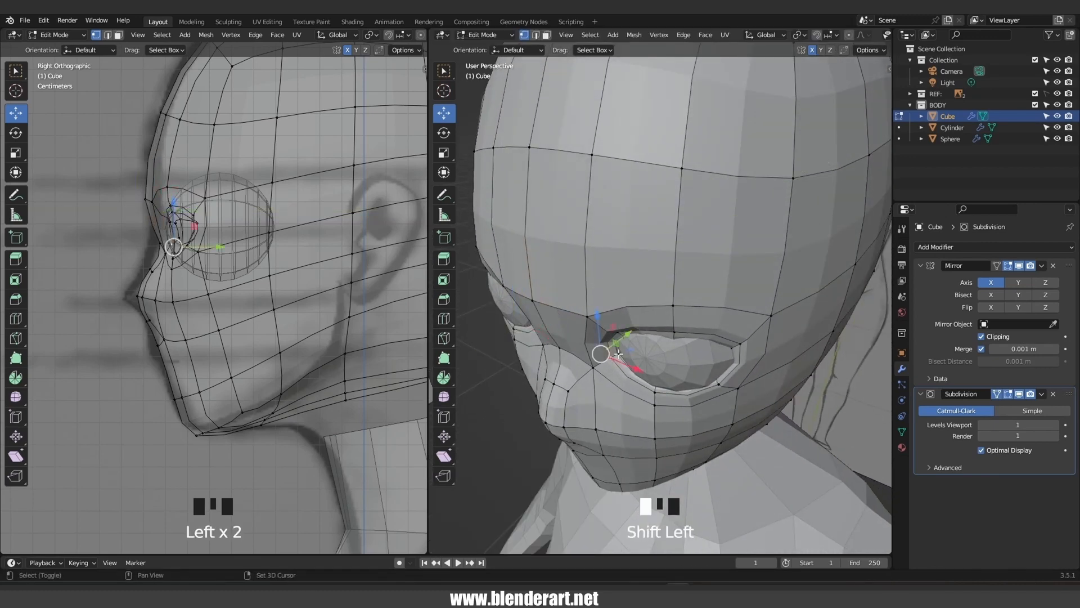
click(641, 334)
click(655, 389)
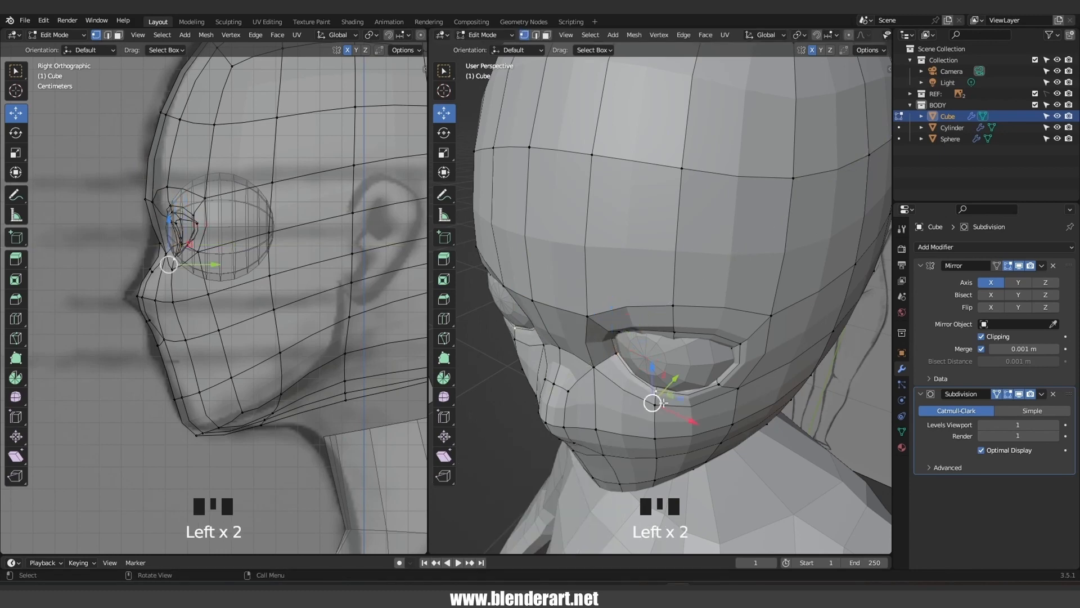
key(g)
click(650, 403)
click(651, 405)
key(g)
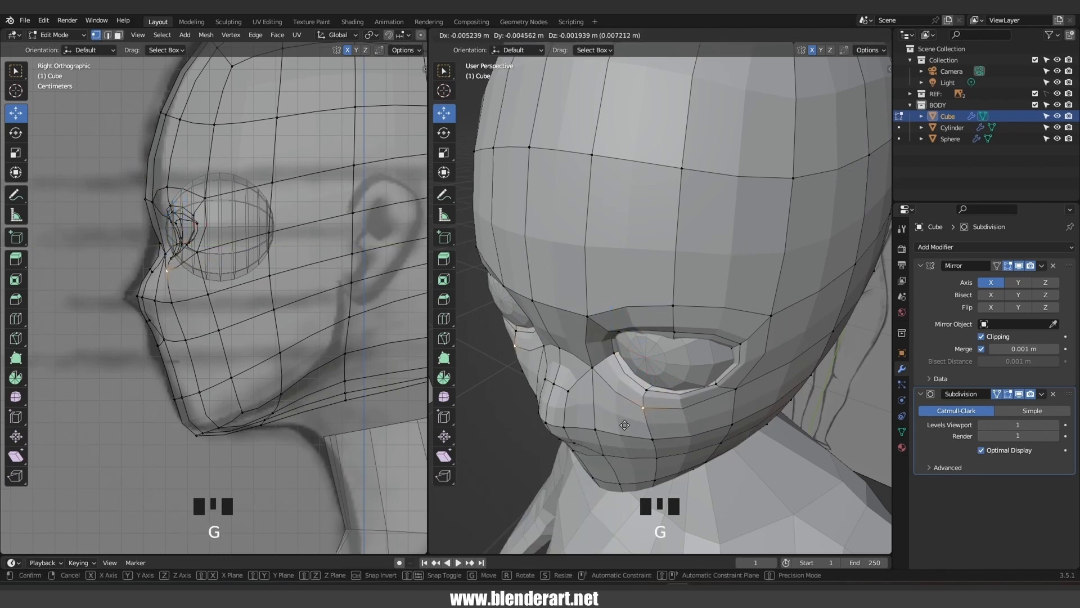
click(625, 412)
Shift the two cheek vertices below that one inward and lower the vertex beneath the outer eye corner
click(651, 439)
key(g)
click(626, 444)
click(629, 459)
key(g)
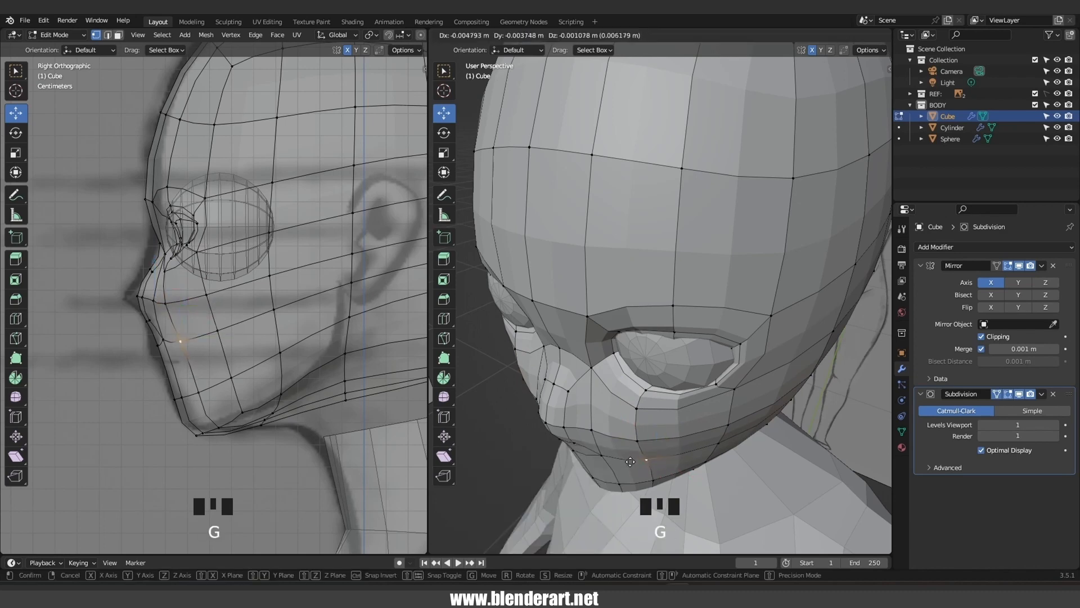
click(622, 468)
click(729, 403)
key(g)
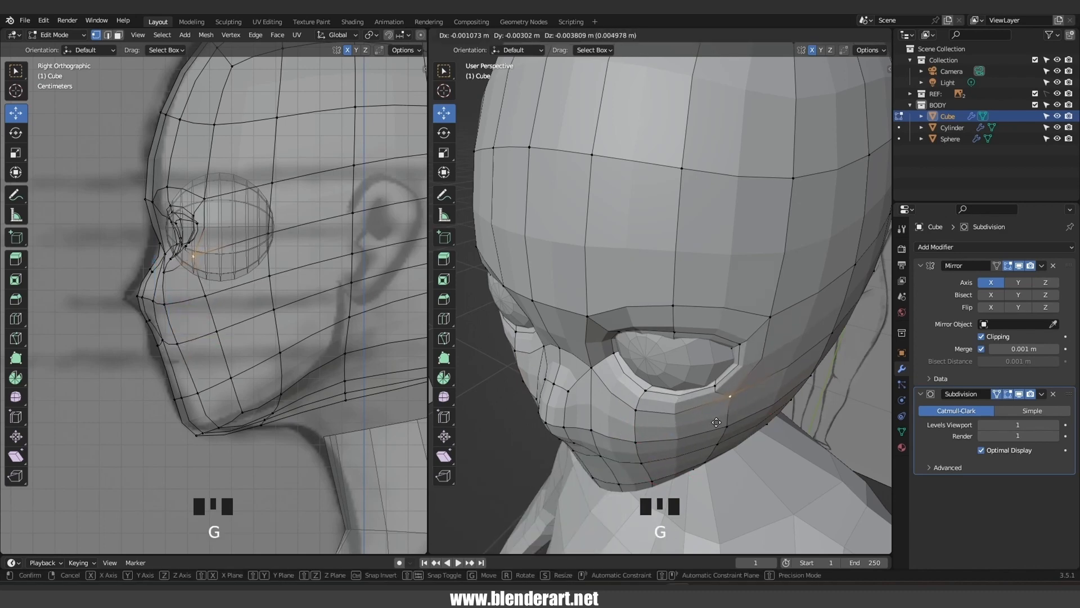
click(724, 429)
Reposition the lower outer, lower middle and upper inner vertices of the eyelid rim to round the eye opening
middle_drag(724, 429, 754, 306)
click(754, 306)
key(g)
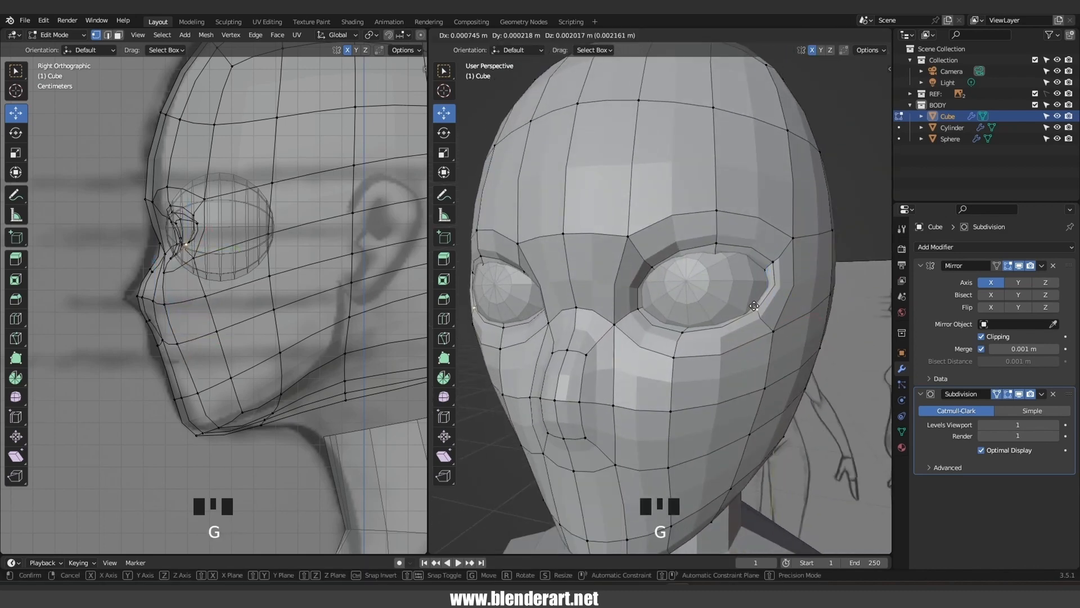
click(751, 305)
click(683, 331)
key(g)
click(689, 329)
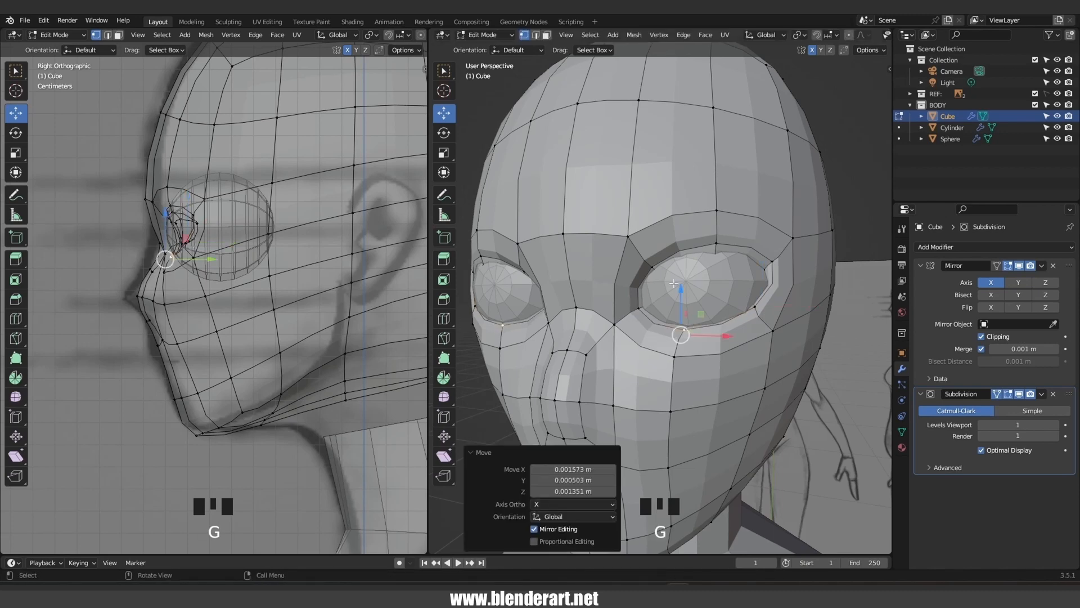
click(652, 270)
key(g)
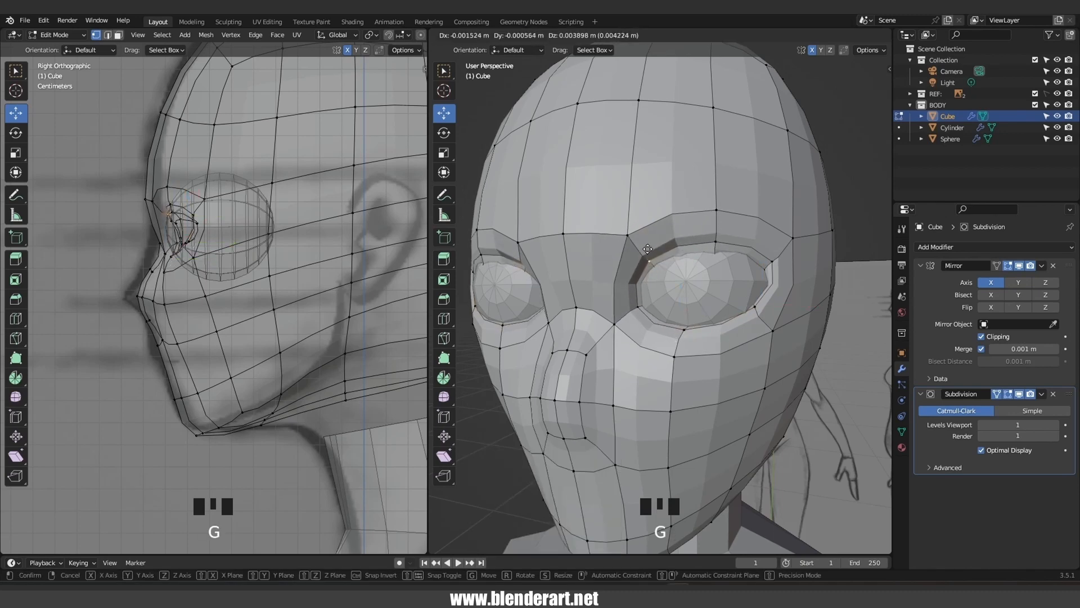
click(649, 256)
Select the eyelid's inner rim loops in X-ray, grow the selection twice, move it slightly and check the head in Object Mode
mouse_move(644, 254)
middle_down()
mouse_move(636, 257)
mouse_move(645, 243)
middle_up()
key(alt+z)
click(645, 243)
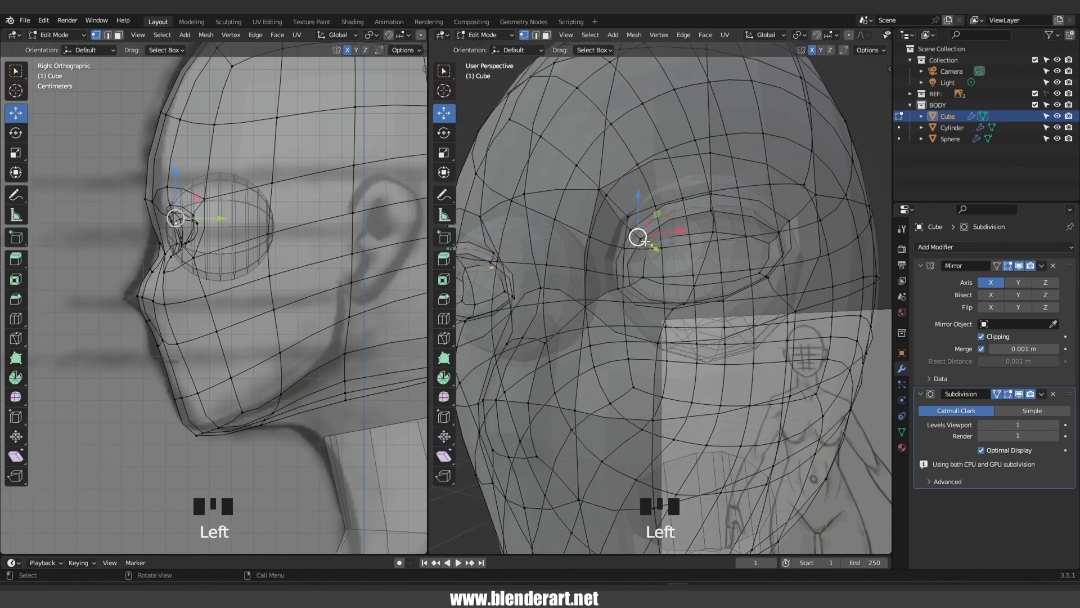
alt+click(677, 237)
alt+shift+click(738, 277)
key(ctrl+KP_Add)
key(ctrl+KP_Add)
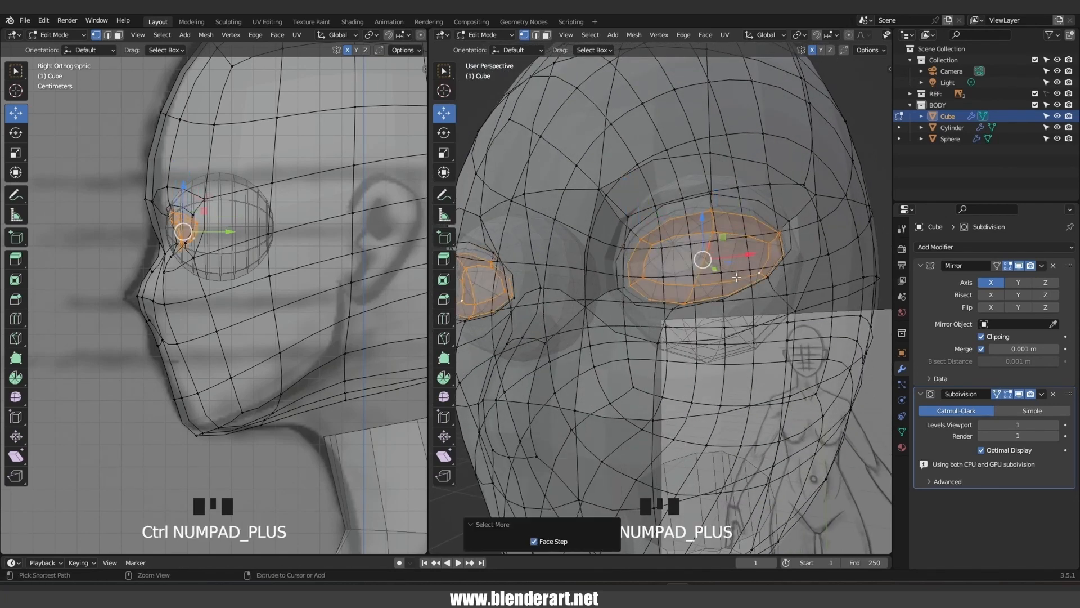
key(alt+z)
middle_drag(737, 277, 706, 324)
drag(660, 322, 651, 324)
middle_drag(651, 324, 672, 310)
key(Tab)
scroll(727, 303, down, 3)
scroll(672, 310, up, 3)
Push the upper eyelid's middle vertex back along Y, and pull the brow vertex above it forward and down
key(Tab)
click(664, 236)
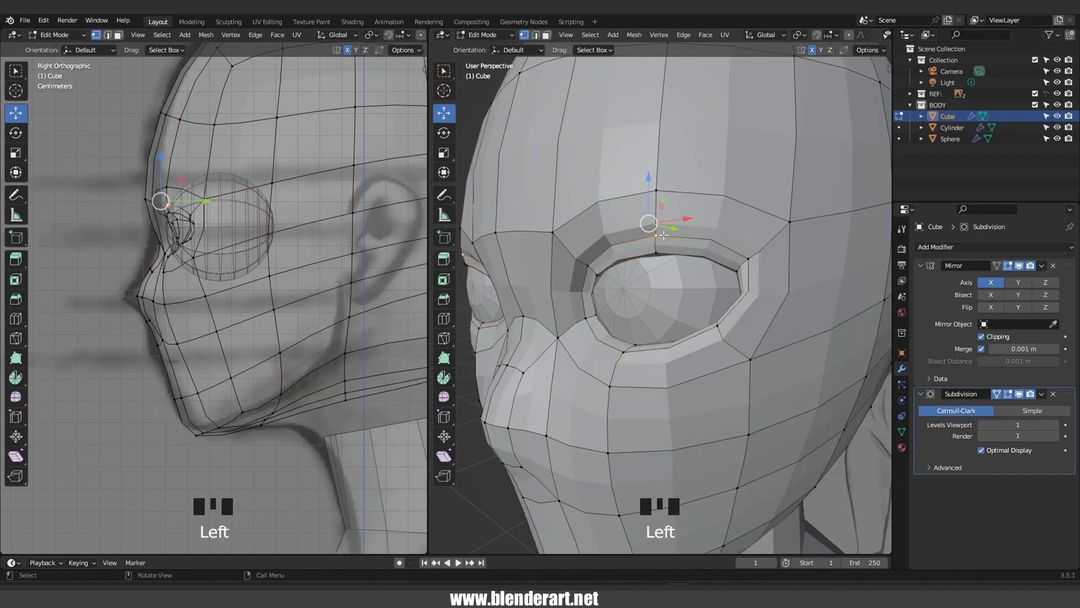
middle_drag(664, 235, 636, 250)
drag(630, 246, 641, 248)
click(624, 214)
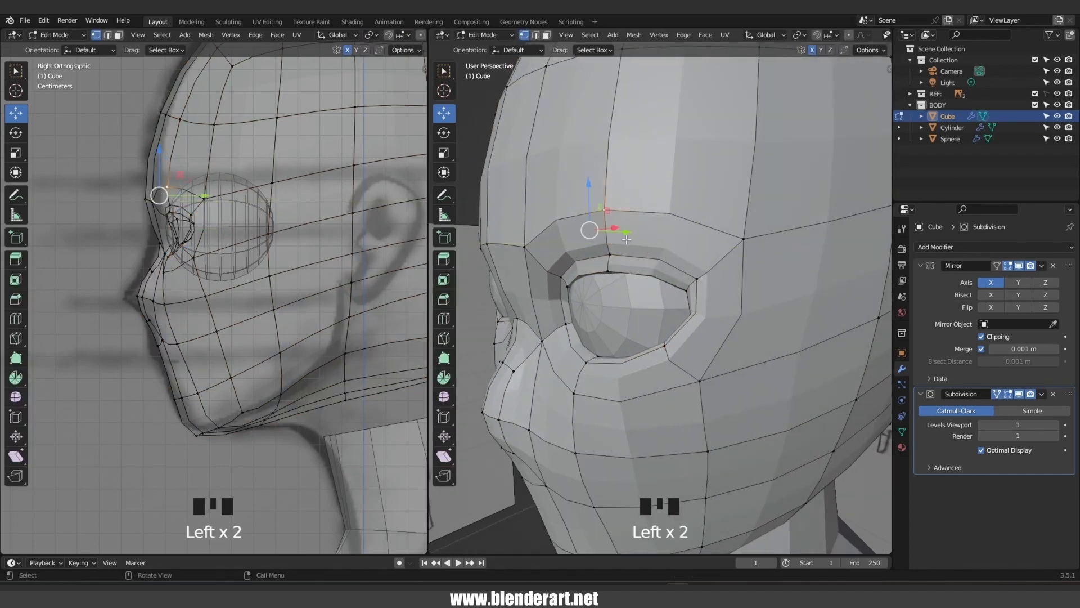
middle_drag(627, 239, 598, 277)
drag(598, 277, 571, 282)
drag(523, 245, 526, 268)
Lower the adjacent brow vertex and pull the nose bridge vertex forward about 0.0078 m along Y
middle_drag(526, 268, 623, 250)
click(586, 232)
drag(571, 203, 570, 244)
click(544, 316)
drag(576, 315, 554, 318)
middle_drag(554, 319, 511, 337)
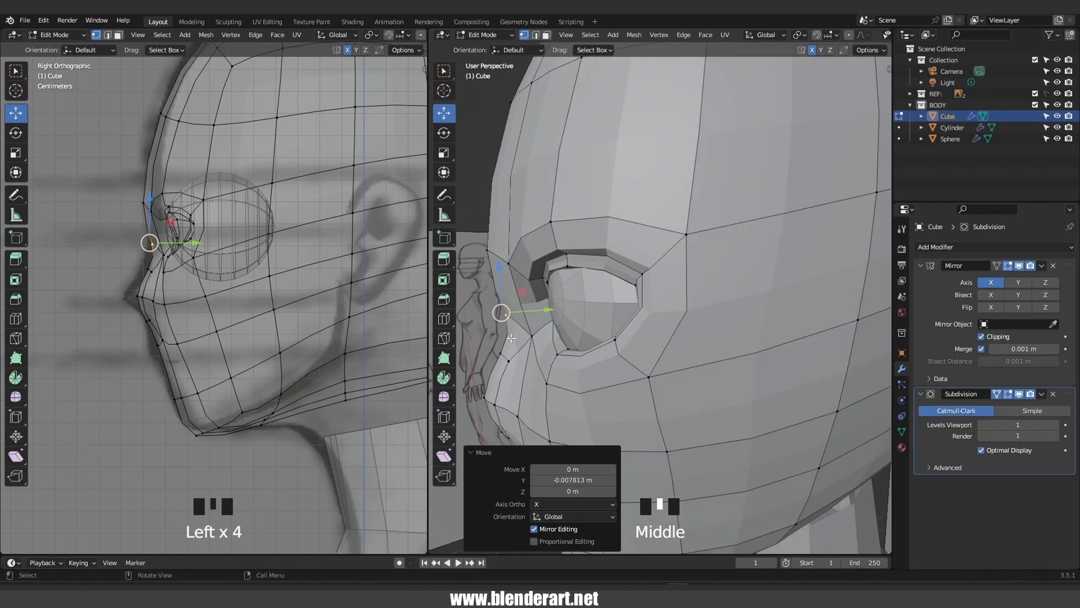
Push the inner eye corner vertex back about 0.0052 m along Y and pull the upper outer eyelid vertex slightly forward
click(542, 336)
drag(605, 324, 609, 325)
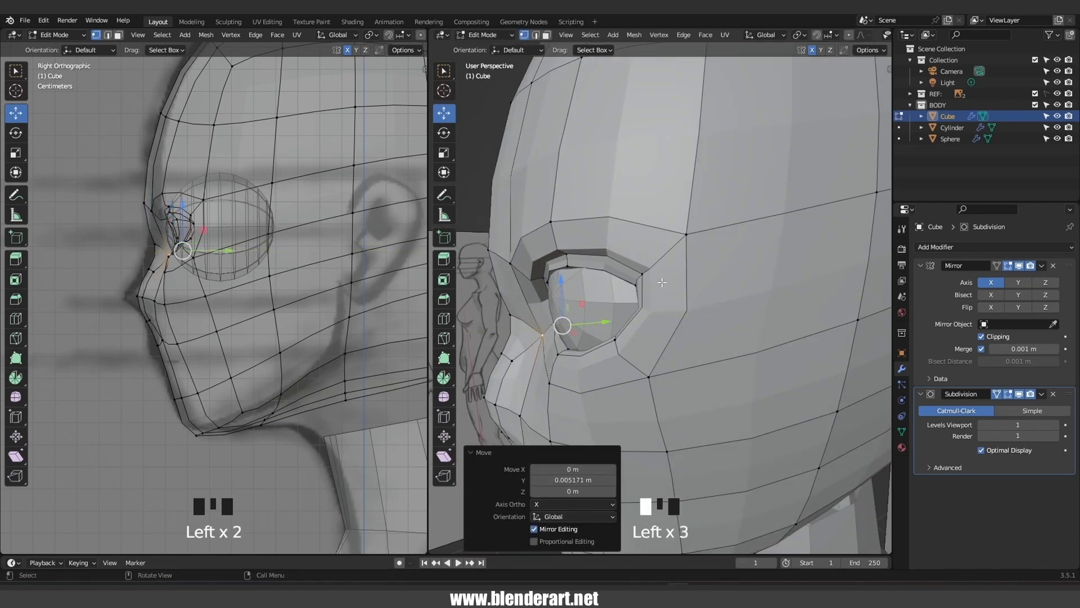
click(669, 265)
drag(710, 264, 699, 269)
middle_drag(699, 270, 715, 315)
Move the lower outer eyelid vertex slightly back along Y and down along Z
click(668, 393)
drag(699, 385, 710, 384)
drag(685, 345, 687, 364)
click(562, 343)
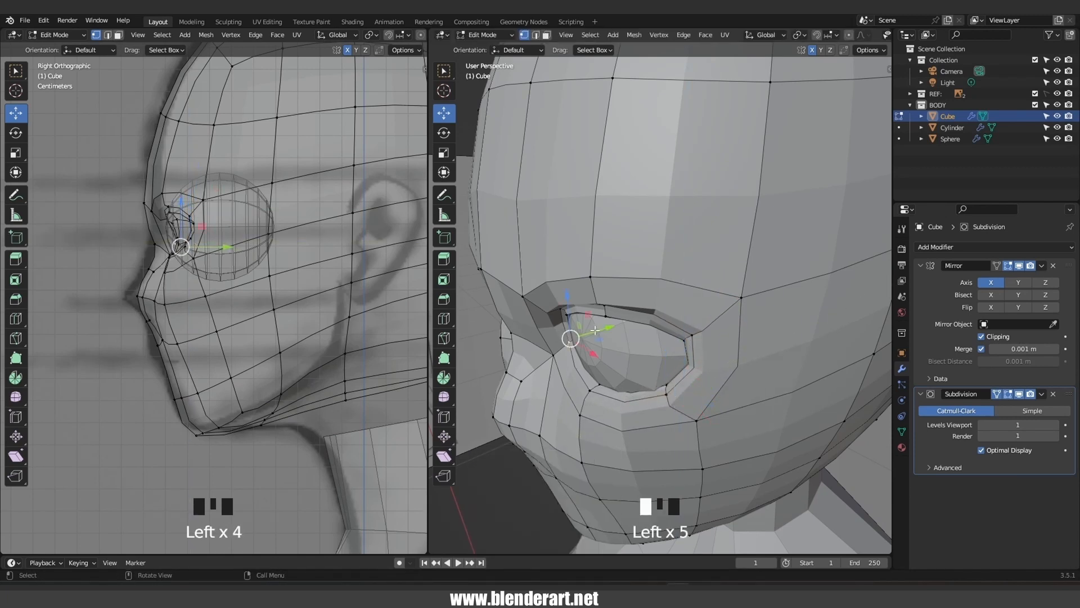
Apply Shade Smooth to the head in Object Mode
key(Tab)
middle_drag(594, 331, 711, 300)
scroll(711, 301, down, 2)
right_click(686, 237)
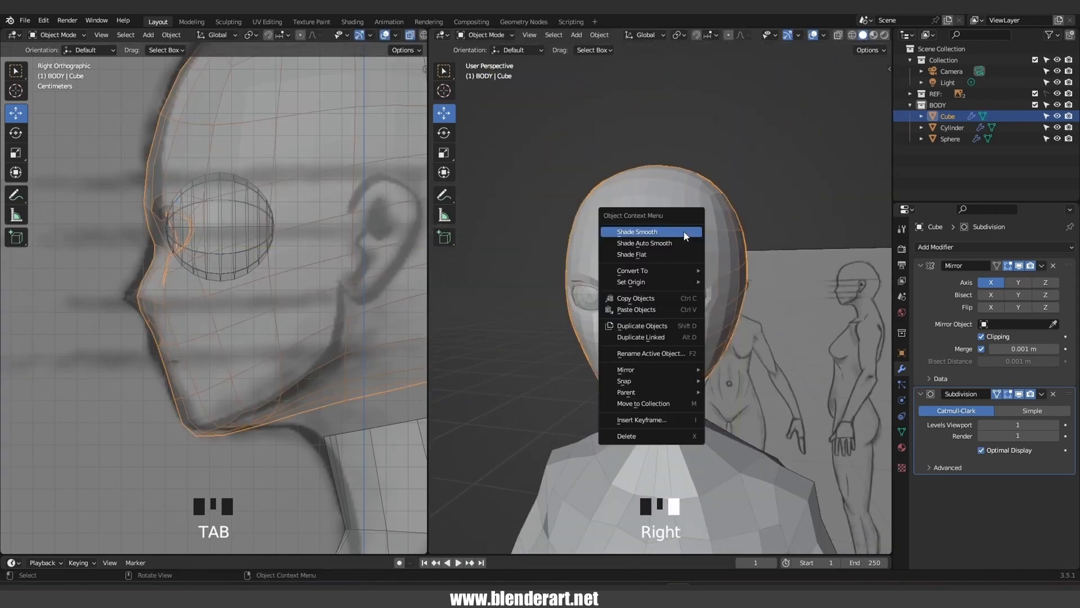
click(675, 255)
right_click(667, 236)
click(659, 217)
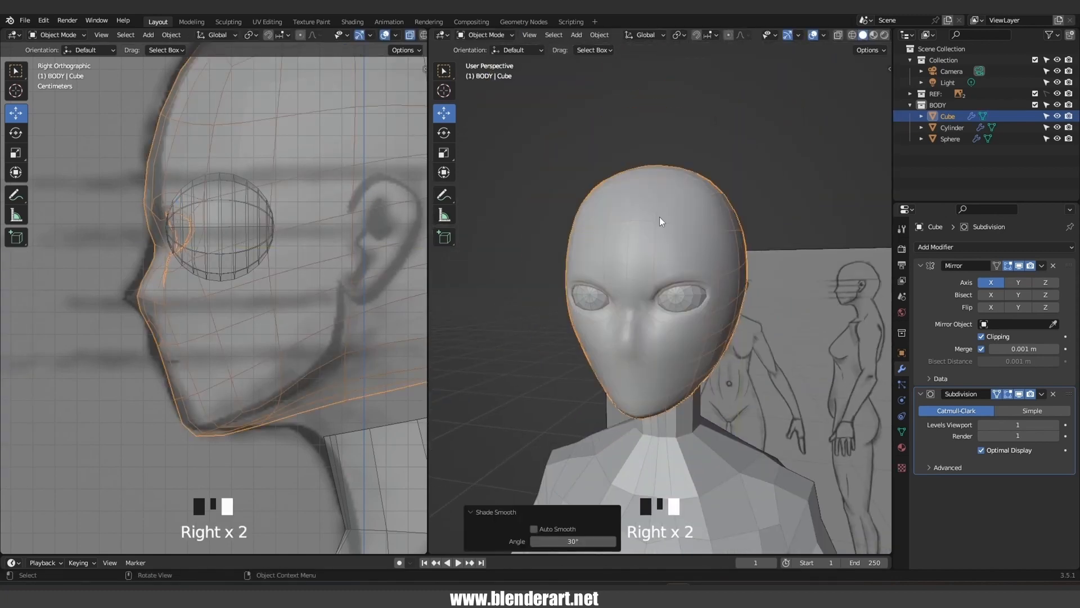
Turn off the wireframe overlay in the perspective viewport
click(825, 35)
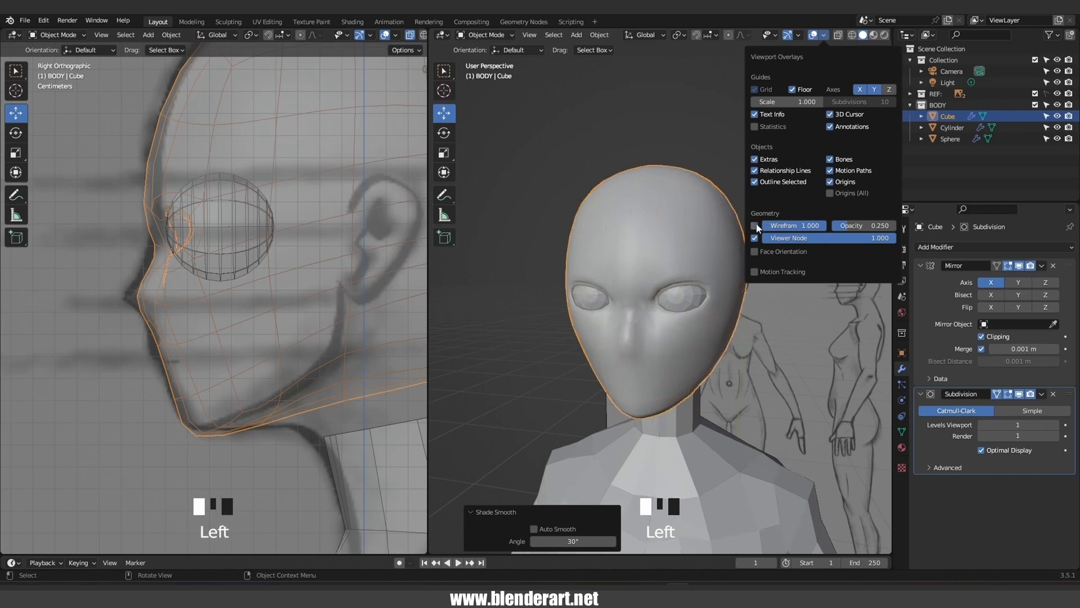
scroll(723, 225, up, 2)
mouse_move(718, 235)
middle_down()
mouse_move(741, 214)
mouse_move(726, 237)
middle_up()
Add a Subdivision modifier to the eyeballs with viewport and render levels of 1, and apply Shade Smooth
click(703, 296)
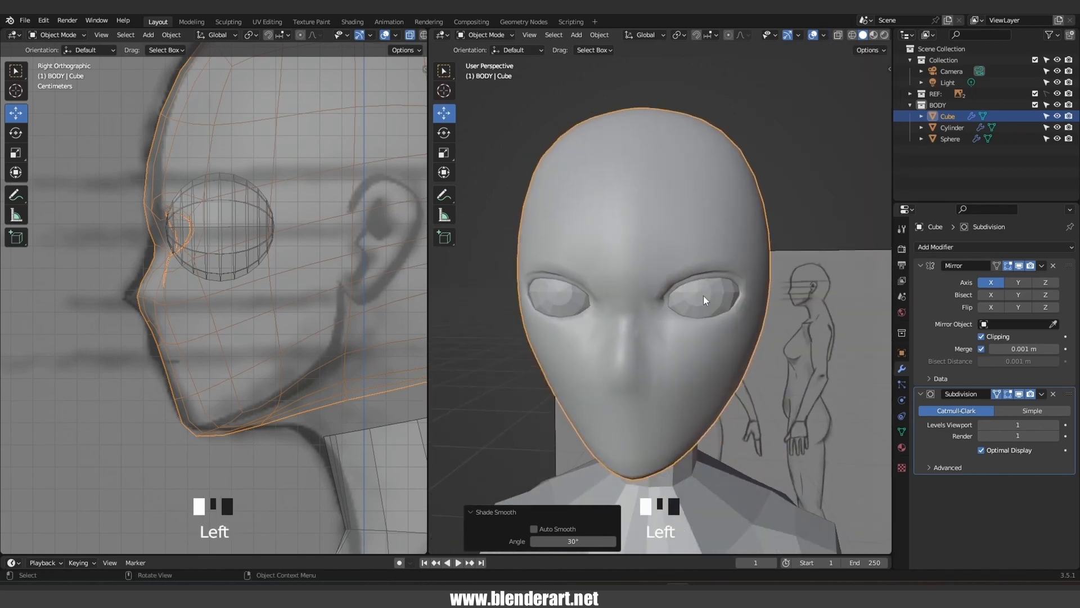
key(ctrl+1)
click(981, 436)
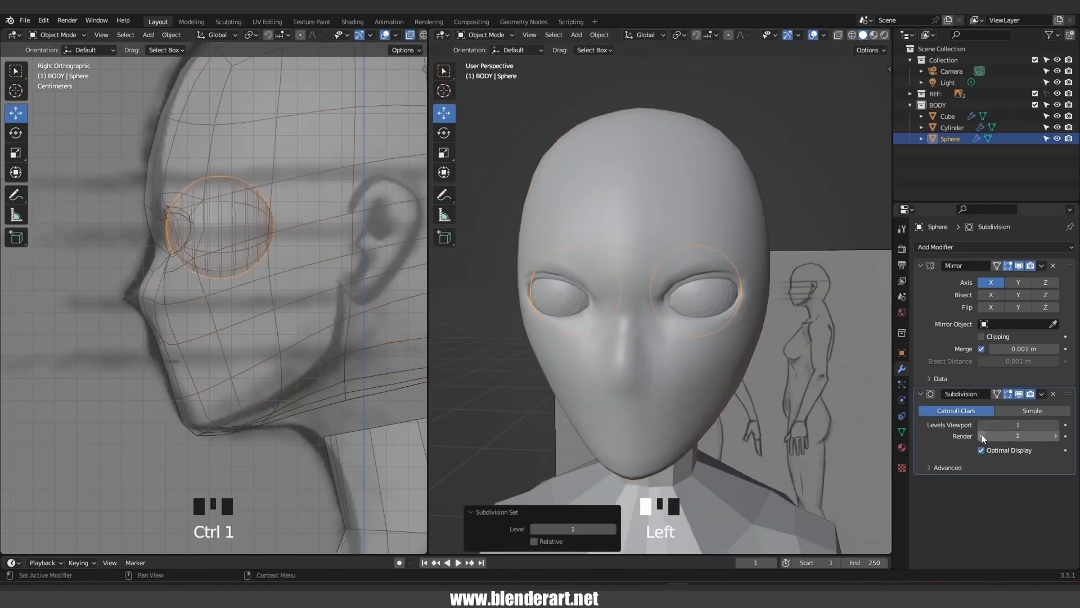
right_click(717, 294)
right_click(703, 298)
click(746, 281)
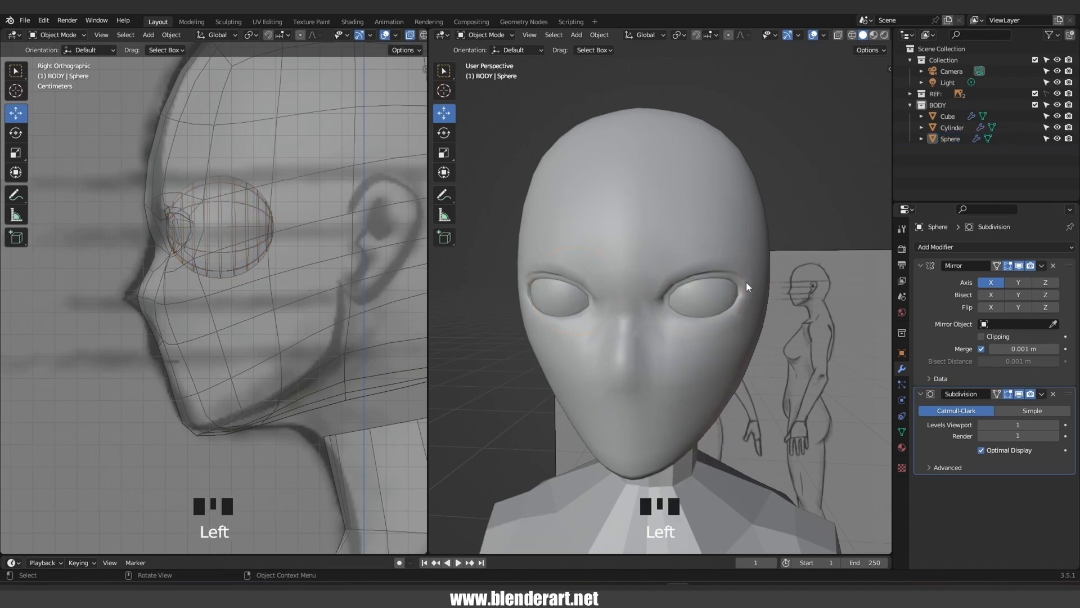
Reopen the head mesh in Edit Mode and reposition the inner brow vertex beside the nose bridge
middle_drag(746, 282, 677, 273)
scroll(748, 285, down, 4)
scroll(584, 299, up, 6)
scroll(676, 274, up, 1)
click(651, 249)
key(Tab)
click(652, 243)
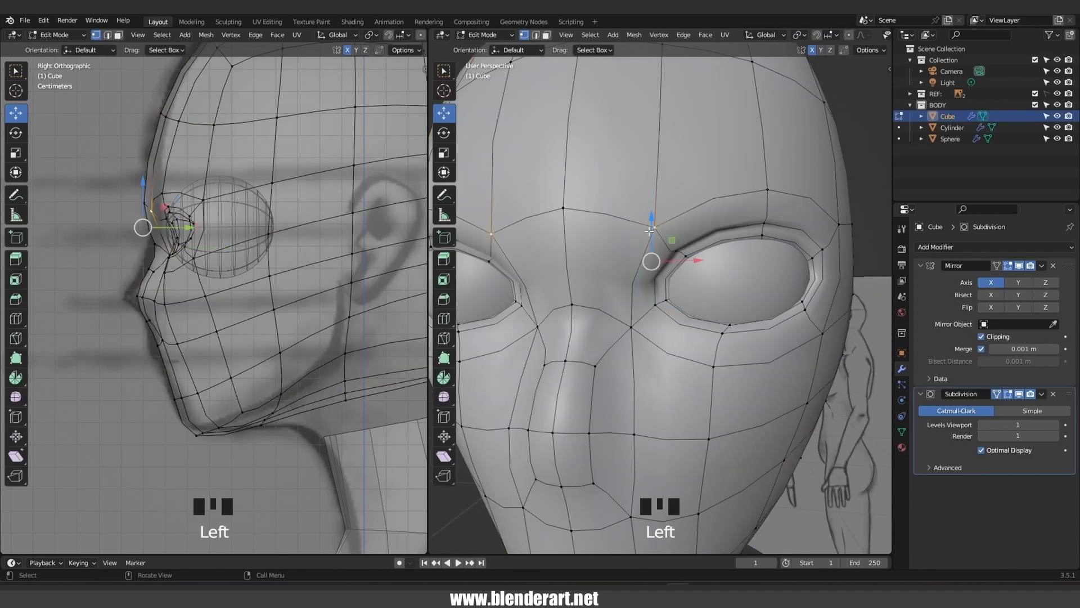
middle_drag(639, 243, 535, 317)
key(g)
click(616, 240)
scroll(616, 241, down, 1)
scroll(616, 242, down, 2)
Reposition several face vertices one by one to refine the contours around the eye and cheek
key(g)
click(659, 335)
key(g)
click(723, 257)
key(g)
click(557, 285)
click(562, 273)
key(g)
click(567, 296)
click(595, 318)
key(g)
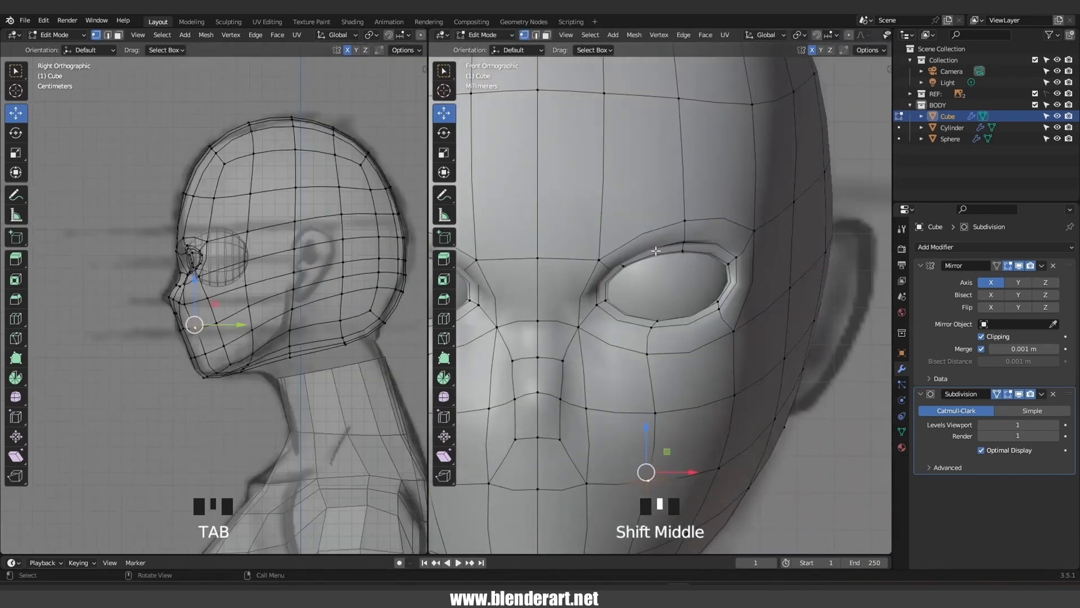
Select the edges along the upper eyelid fold and set their mean crease to 0.34
middle_drag(585, 241, 568, 228)
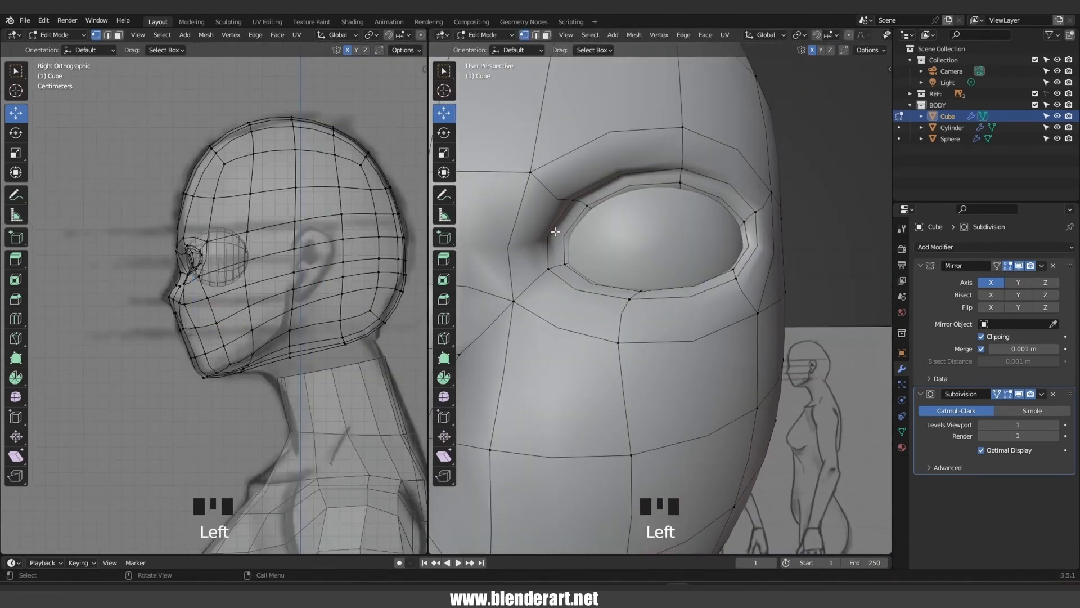
key(2)
click(551, 232)
shift+click(624, 179)
shift+click(706, 182)
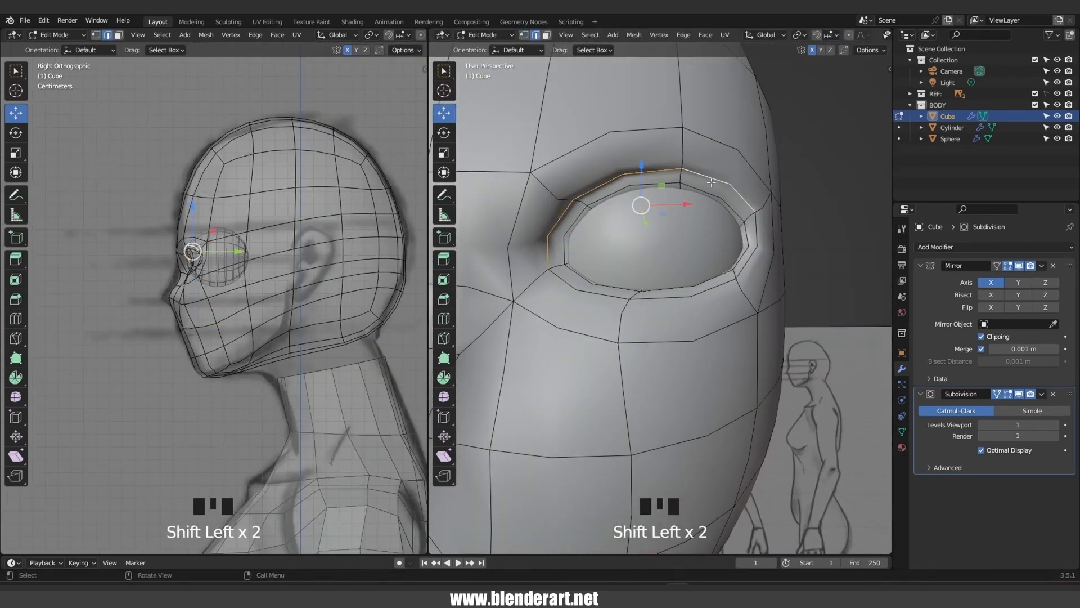
key(n)
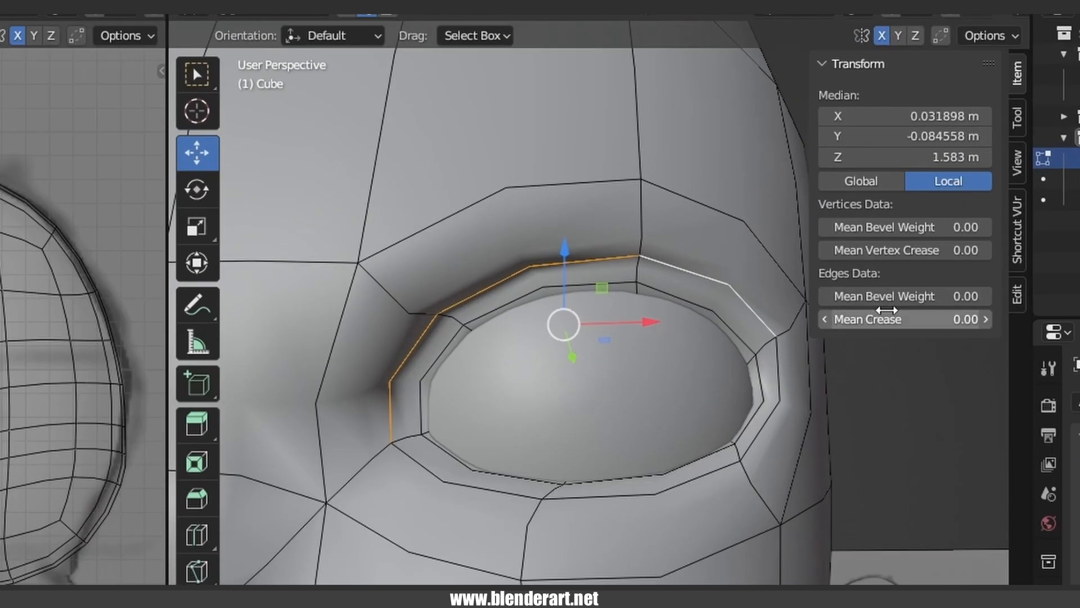
drag(814, 200, 863, 201)
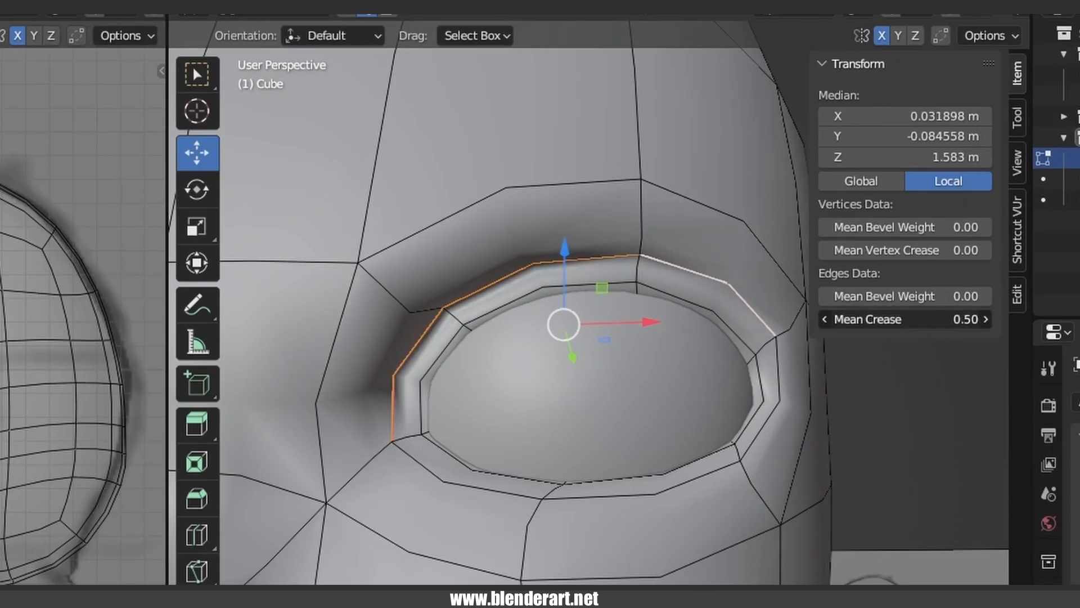
drag(928, 319, 900, 319)
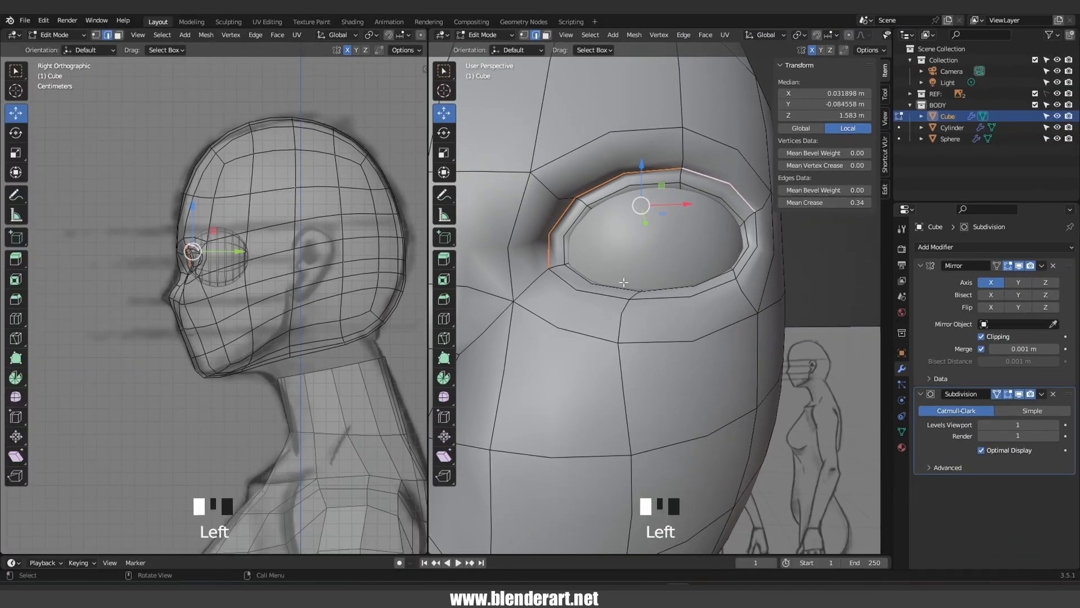
Leave Edit Mode and set the head's Subdivision levels to 2 for both viewport and render
key(Tab)
scroll(625, 275, down, 4)
mouse_move(625, 275)
middle_down()
mouse_move(553, 292)
mouse_move(605, 292)
middle_up()
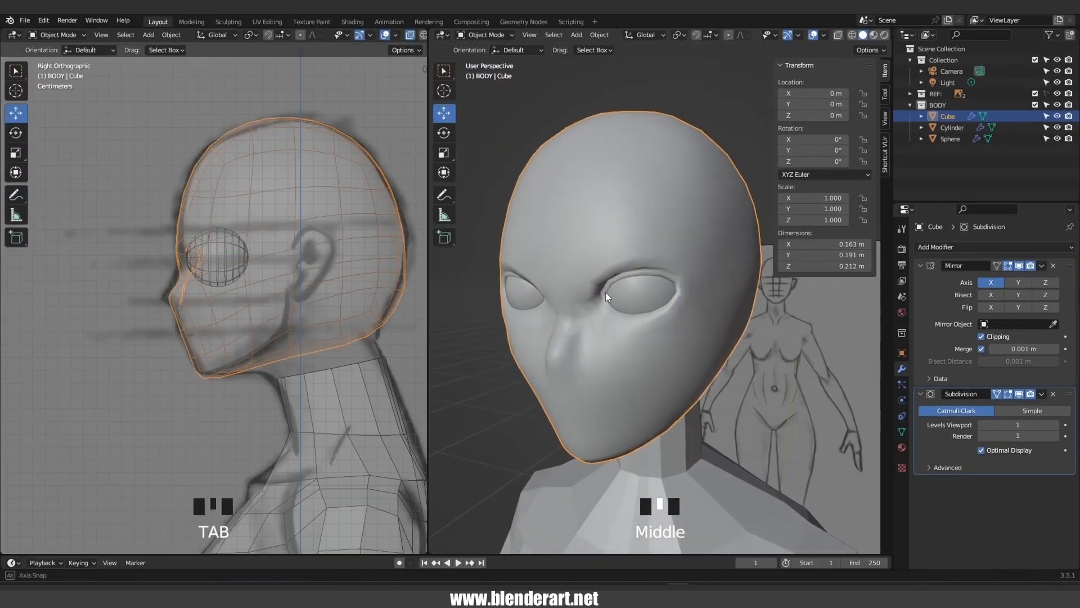
click(1056, 425)
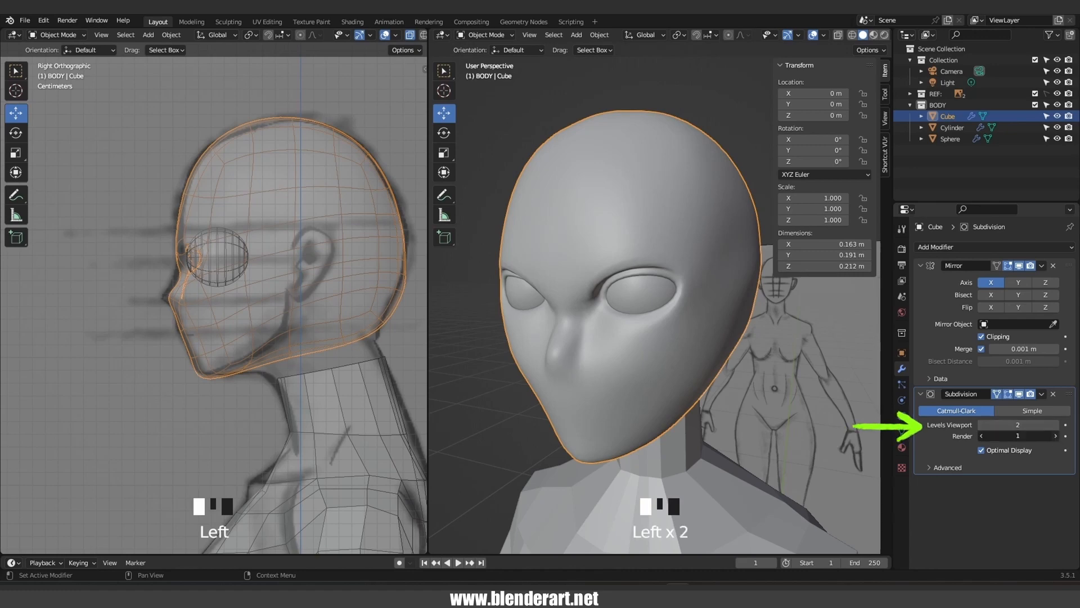
middle_drag(682, 246, 724, 197)
click(676, 186)
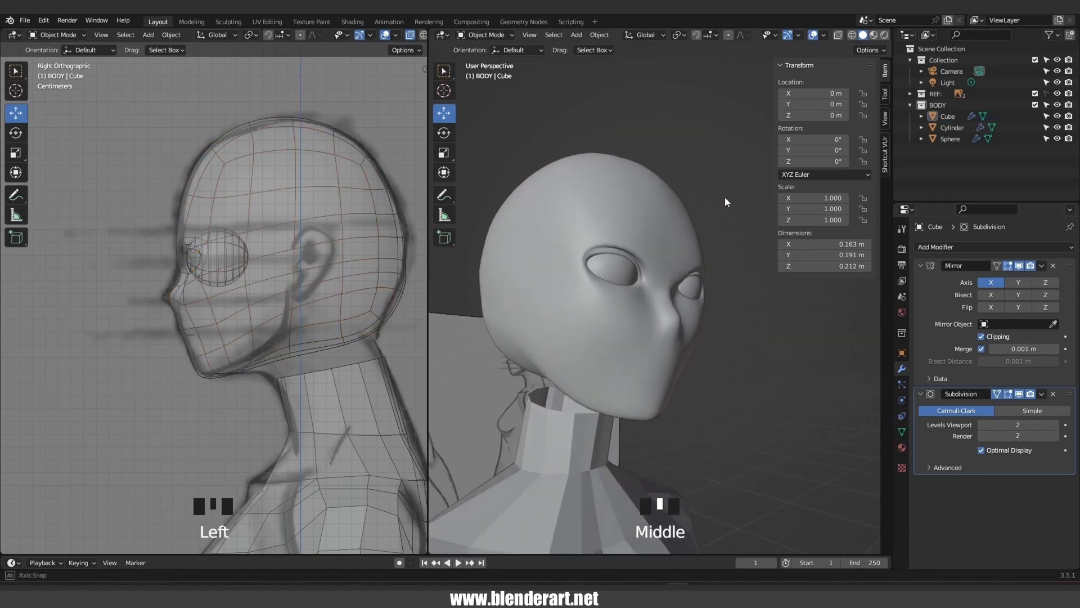
Raise the inner brow vertex beside the nose bridge about 0.0095 m and adjust its depth along the Y axis
scroll(672, 248, up, 3)
middle_drag(672, 248, 528, 327)
key(Tab)
click(504, 285)
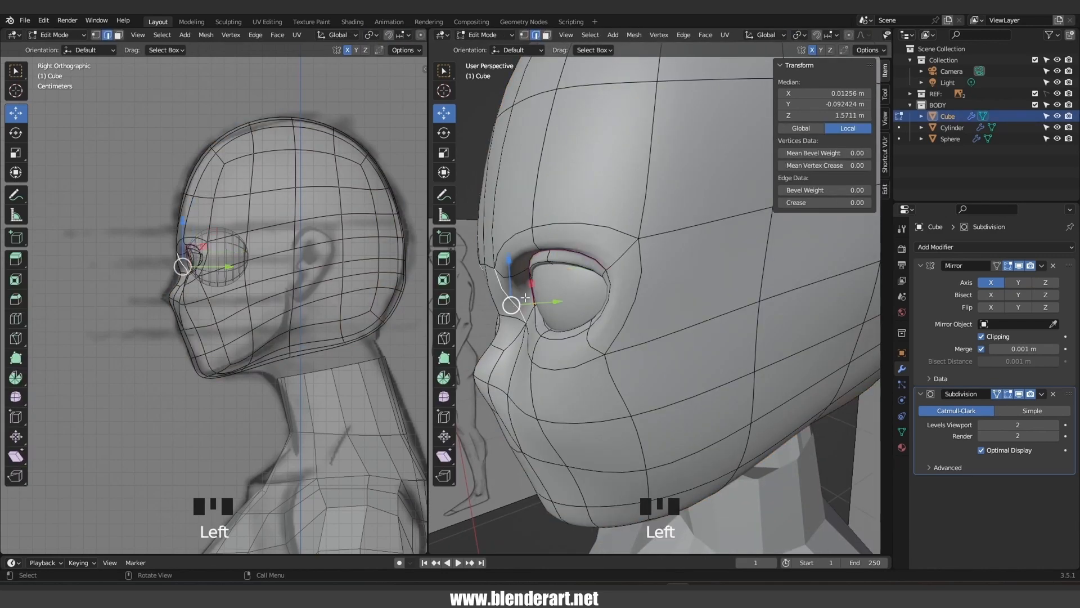
key(1)
click(495, 270)
drag(514, 295, 539, 293)
drag(490, 252, 494, 225)
drag(492, 218, 492, 218)
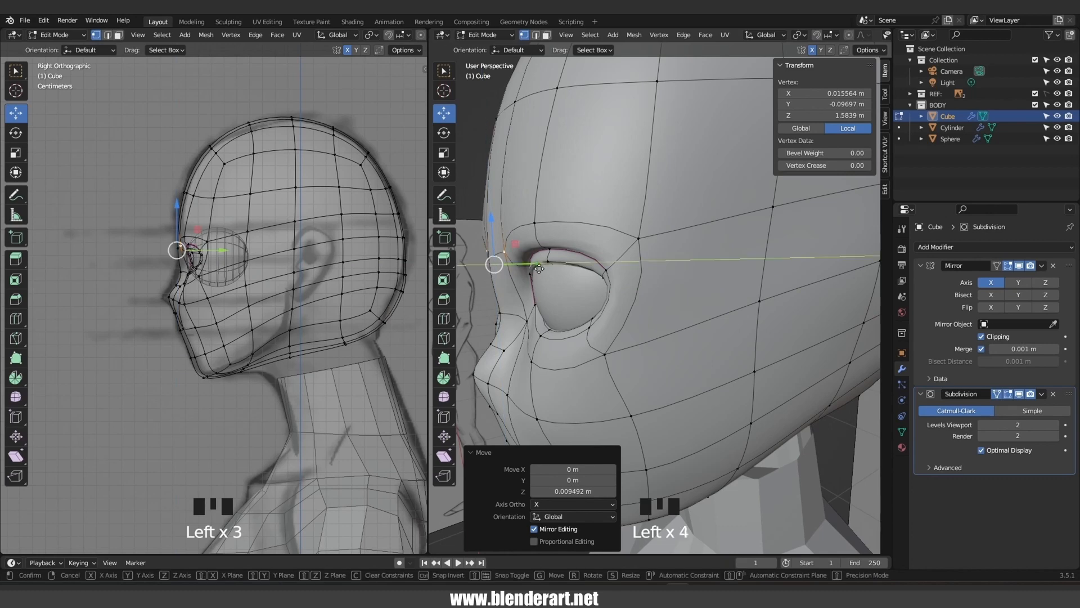
mouse_move(538, 264)
mouse_down()
mouse_move(524, 264)
mouse_move(479, 219)
mouse_move(526, 265)
mouse_up()
click(487, 258)
middle_drag(529, 270, 628, 245)
scroll(595, 287, down, 3)
key(Tab)
scroll(653, 286, down, 3)
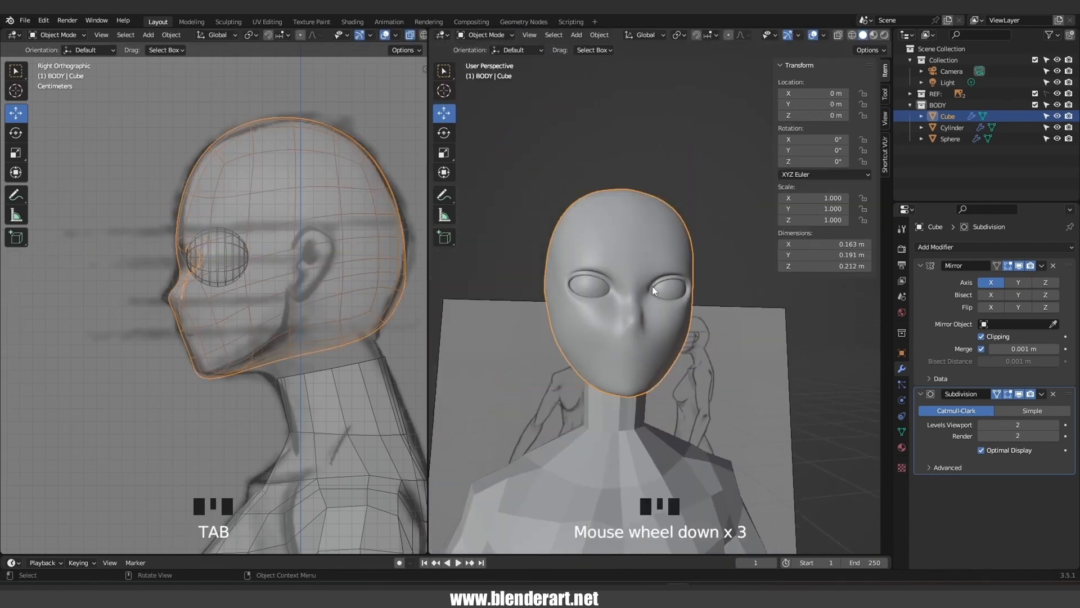
Reposition the cheek vertex below the outer eye corner and the vertex at the outer end of the brow
middle_drag(652, 286, 637, 359)
key(KP_1)
scroll(701, 333, up, 6)
key(Tab)
key(ctrl+z)
click(599, 363)
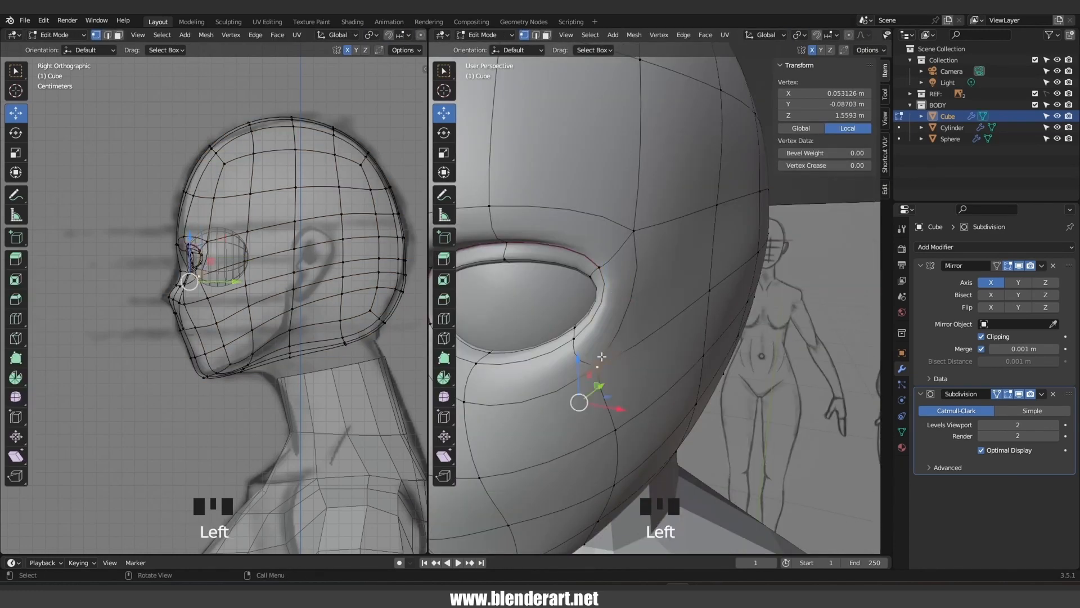
key(g)
click(628, 317)
click(635, 235)
key(g)
click(642, 242)
Reposition the vertex above the upper eyelid to refine the brow contour
middle_drag(642, 242, 585, 294)
click(559, 256)
key(g)
click(562, 239)
drag(625, 282, 619, 285)
Select the inner upper eyelid vertices with X-ray, lower them about 0.0023 m and adjust their depth over the eyeball
middle_drag(619, 284, 689, 253)
click(571, 268)
scroll(540, 217, up, 3)
middle_drag(541, 217, 542, 203)
key(alt+z)
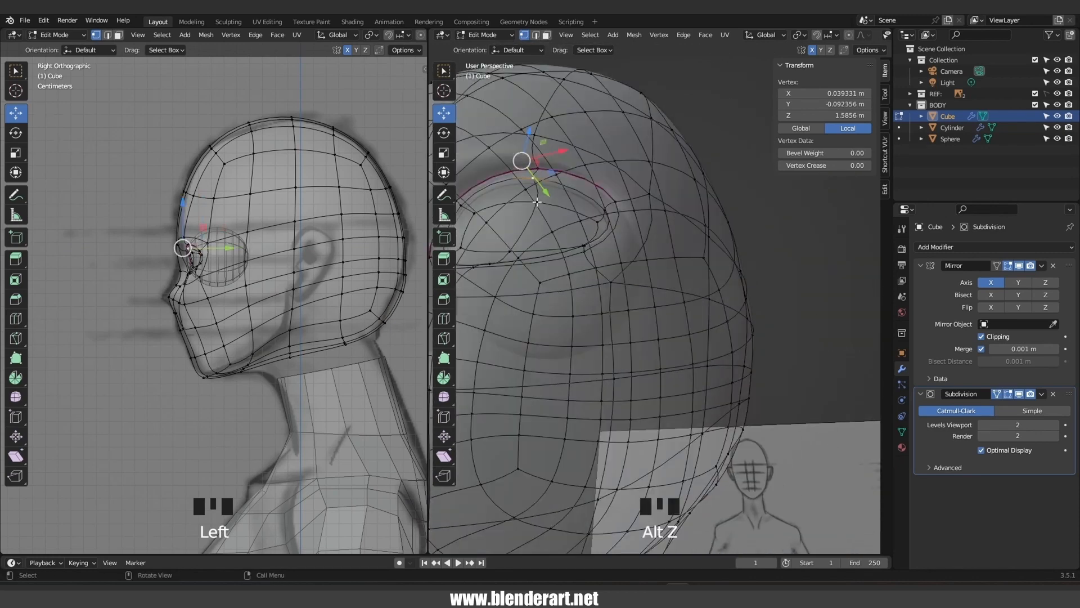
shift+click(537, 205)
shift+click(475, 214)
shift+click(467, 203)
shift+middle_drag(467, 203, 557, 220)
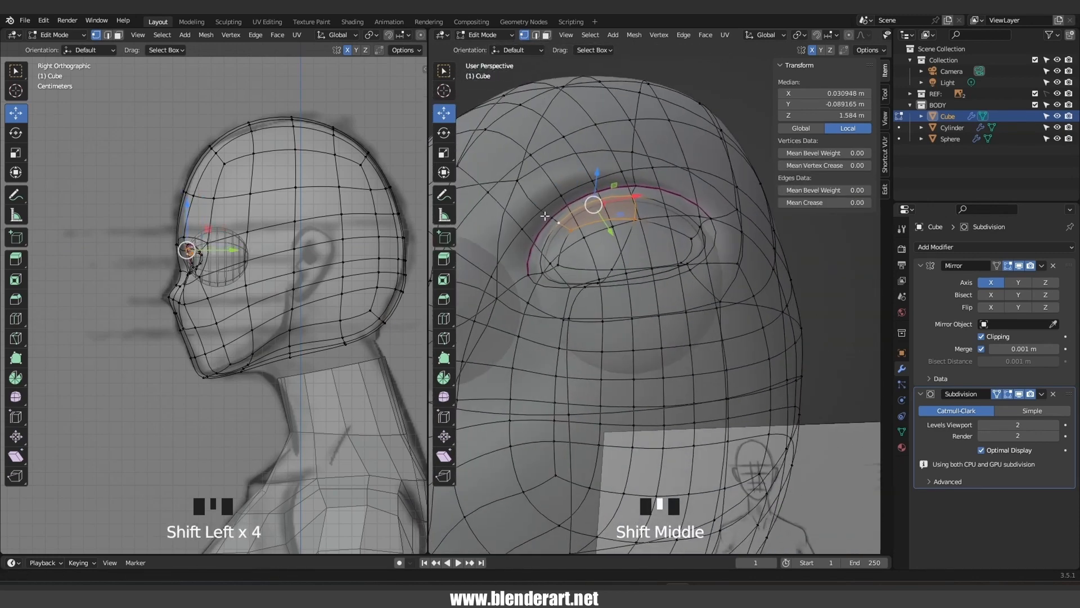
key(alt+z)
drag(598, 176, 598, 188)
middle_drag(598, 188, 558, 280)
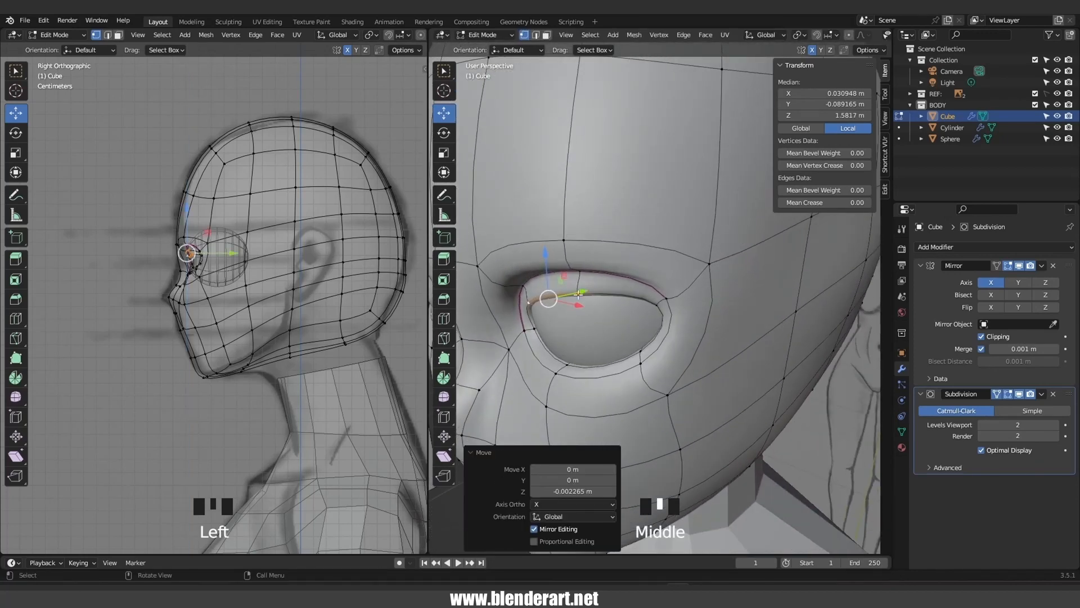
drag(585, 291, 581, 293)
scroll(630, 296, down, 4)
key(Tab)
middle_drag(653, 293, 711, 274)
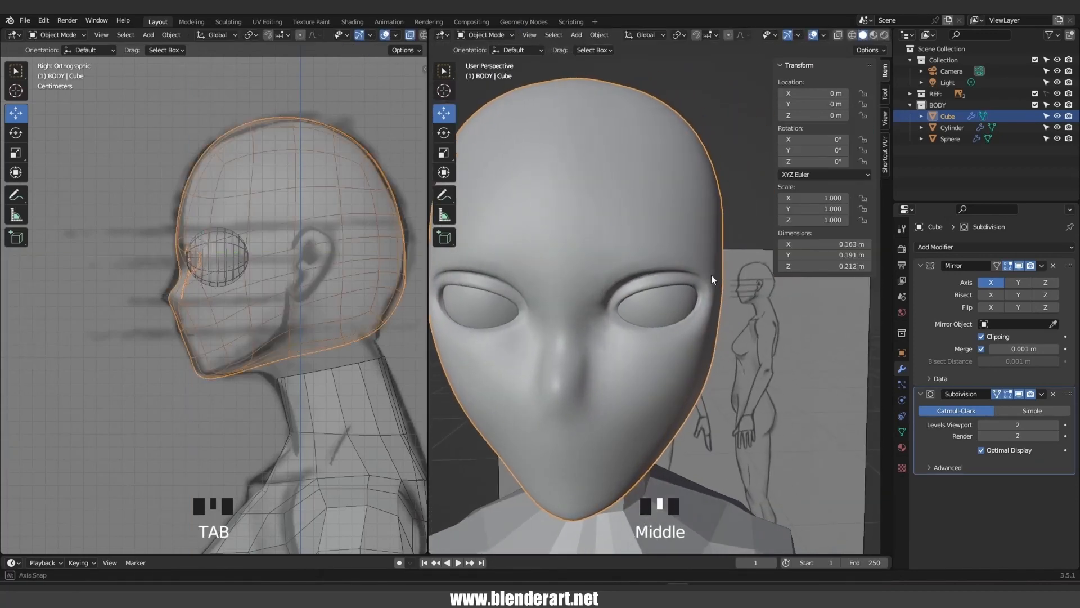
In front view, shift the two eyelid vertices at the inner eye corner about 0.0009 m outward and downward
scroll(704, 279, down, 3)
key(KP_1)
scroll(653, 280, up, 5)
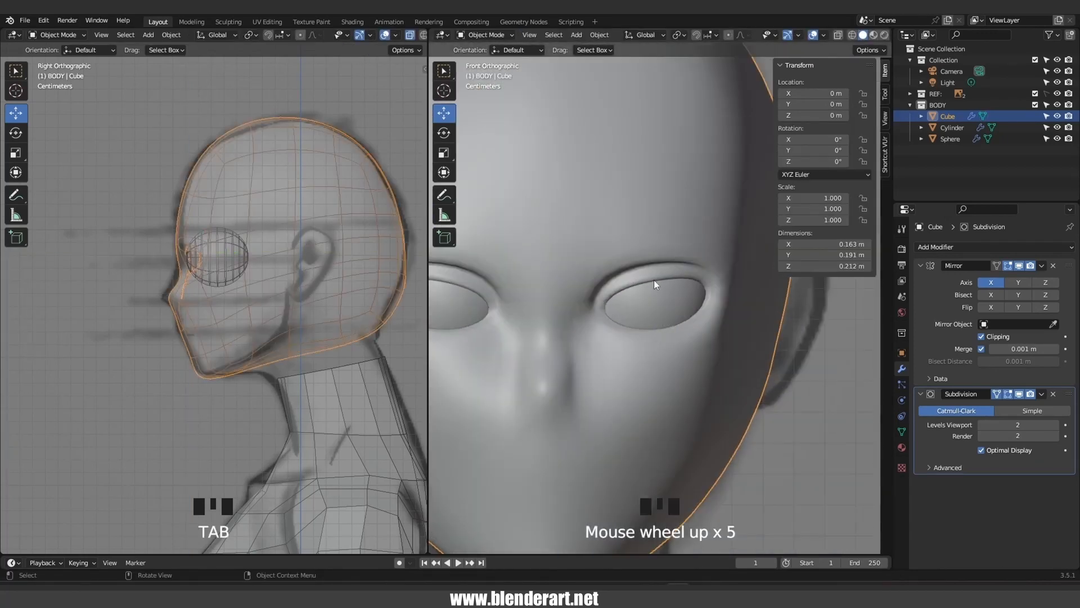
key(Tab)
click(589, 323)
click(582, 323)
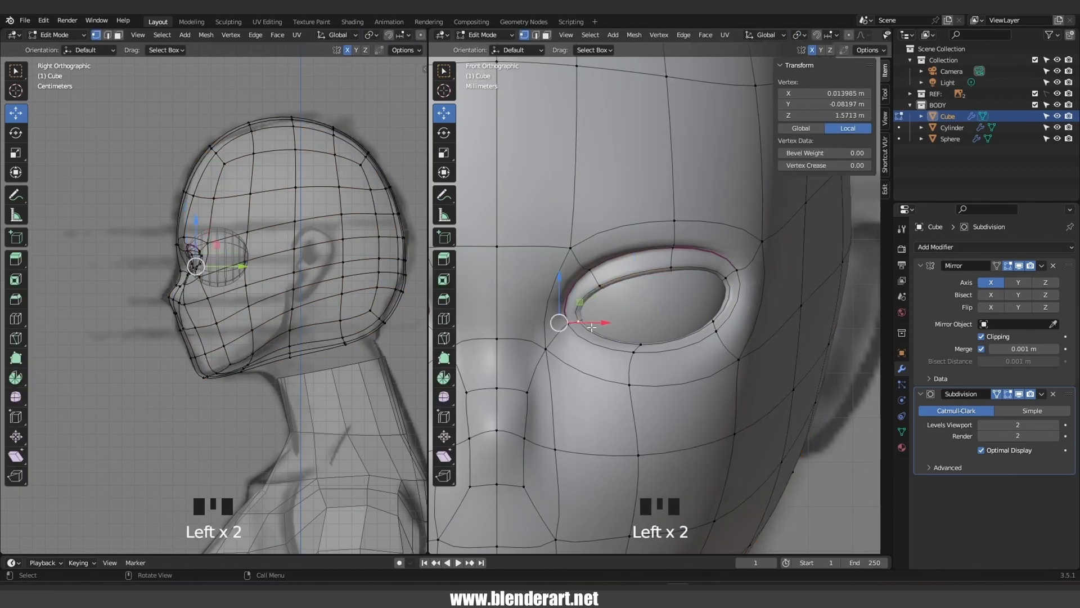
key(g)
right_click(597, 330)
key(alt+z)
shift+click(578, 321)
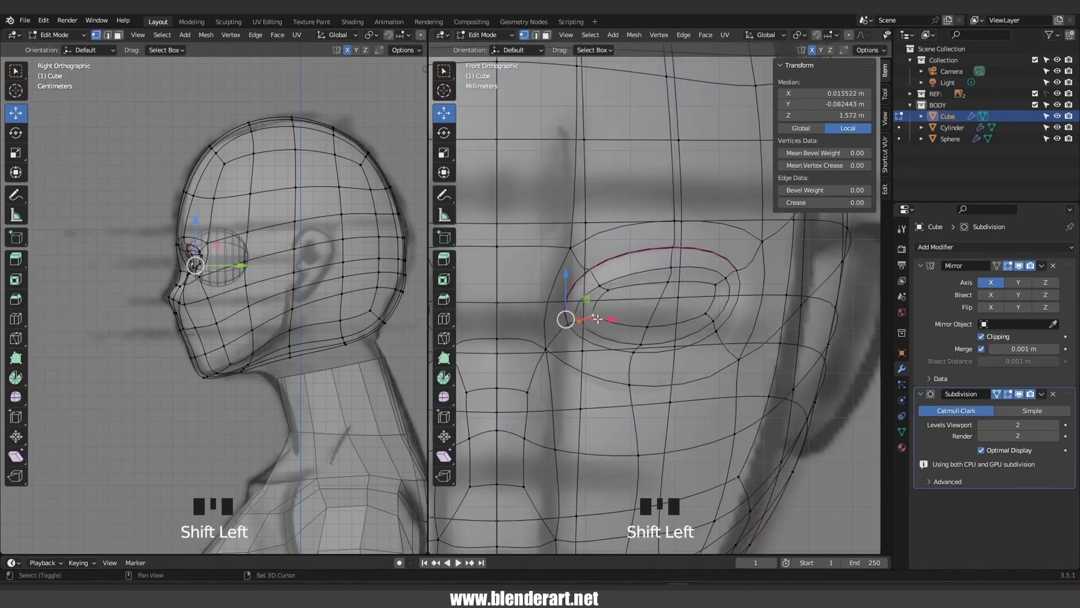
key(alt+z)
key(g)
click(644, 319)
key(alt+z)
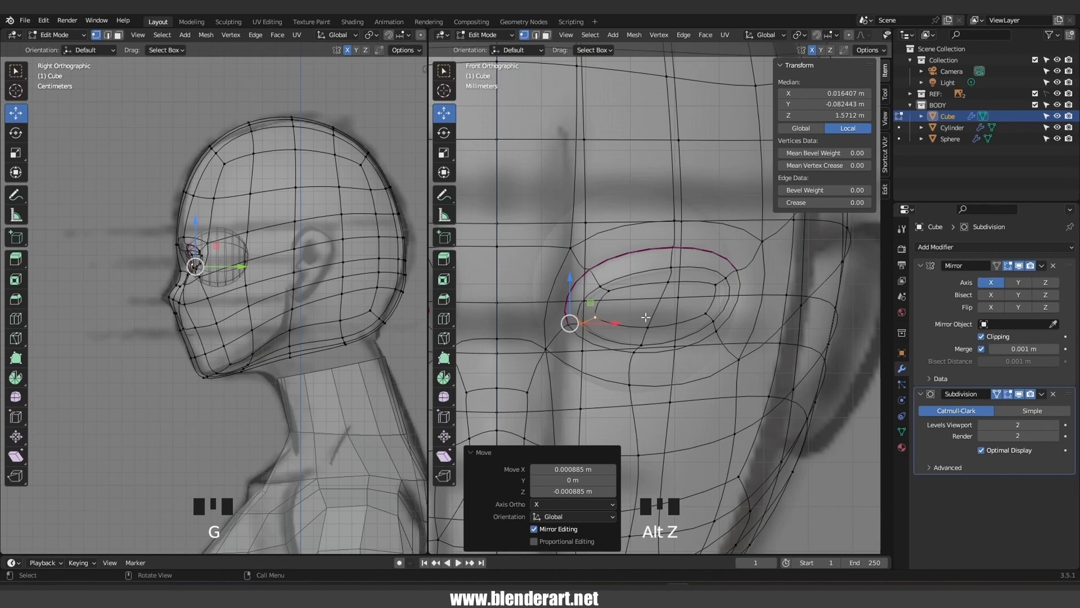
Select the two extra faces inside the eye opening with X-ray and delete them as faces
key(3)
click(653, 309)
shift+click(685, 303)
key(x)
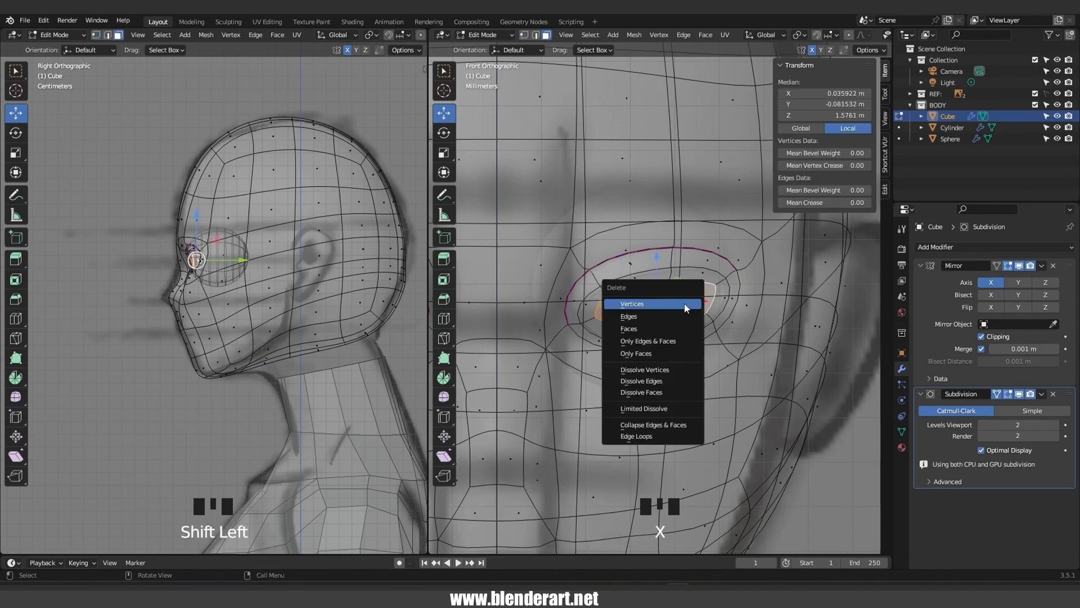
click(684, 329)
key(alt+z)
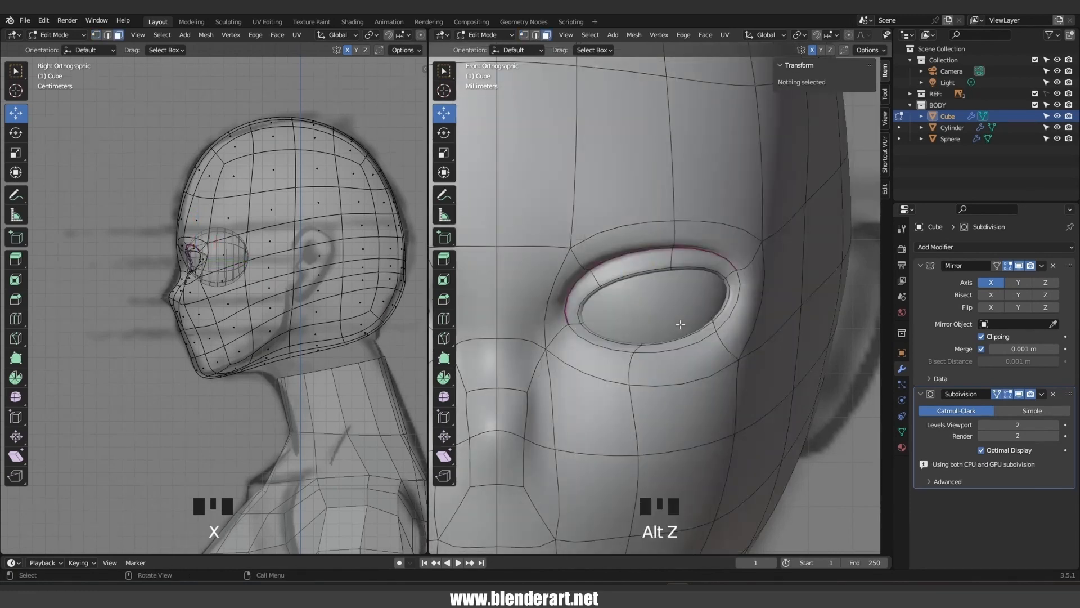
scroll(681, 325, down, 3)
scroll(680, 324, down, 3)
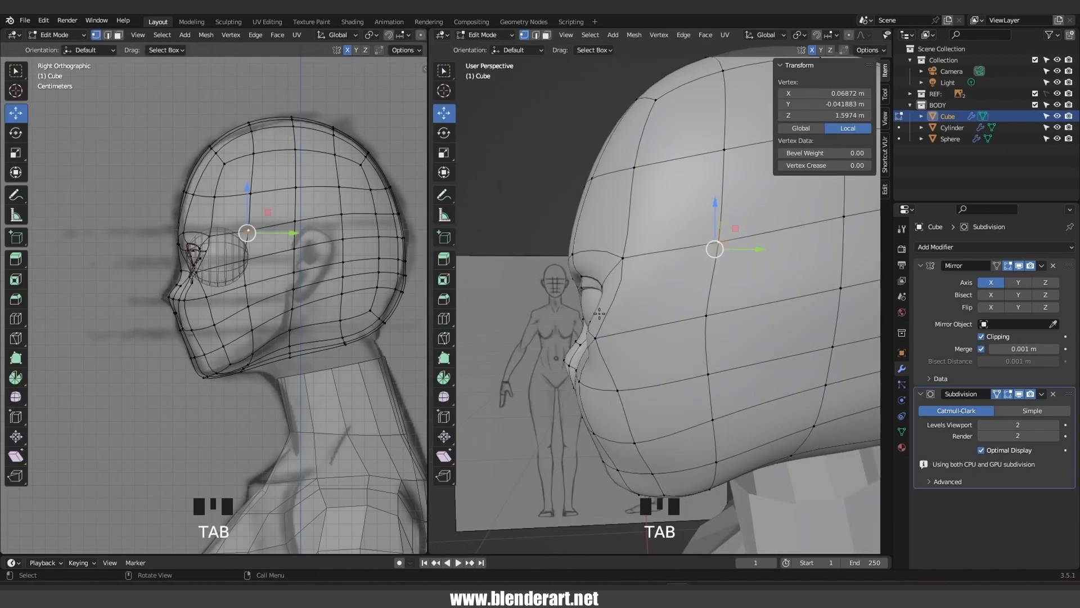
Add a loop cut running from the outer eye corner around the head, and reposition the vertex beside the eye
key(Tab)
middle_drag(599, 313, 653, 312)
key(Tab)
key(ctrl+r)
click(696, 305)
click(654, 308)
key(g)
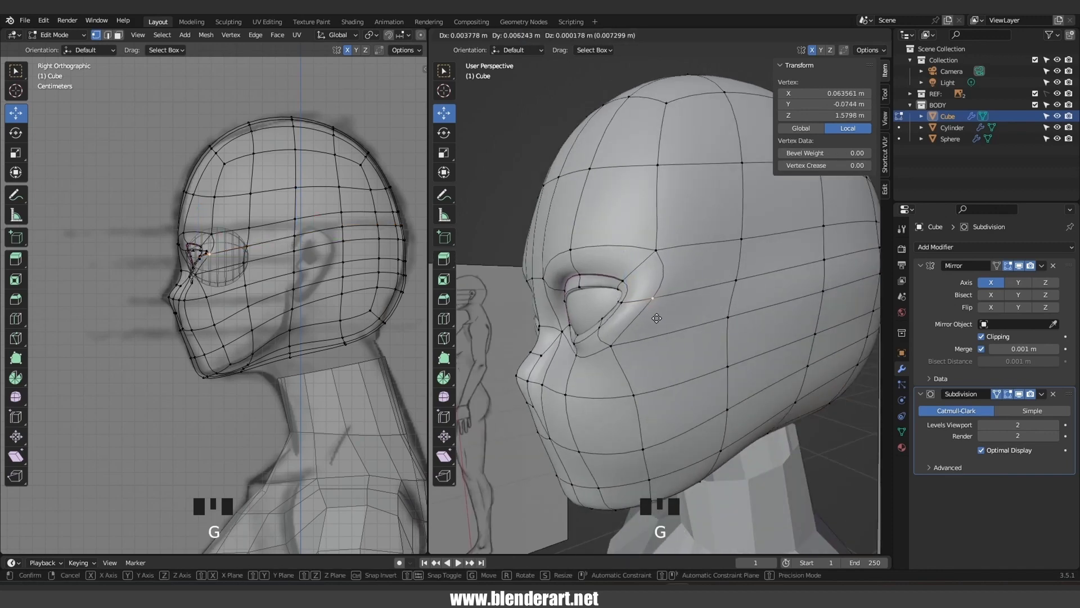
click(655, 316)
From above, reposition the vertices along the outer eye corner, lower eyelid and upper cheek to follow the eyeball's curve
middle_drag(655, 316, 721, 370)
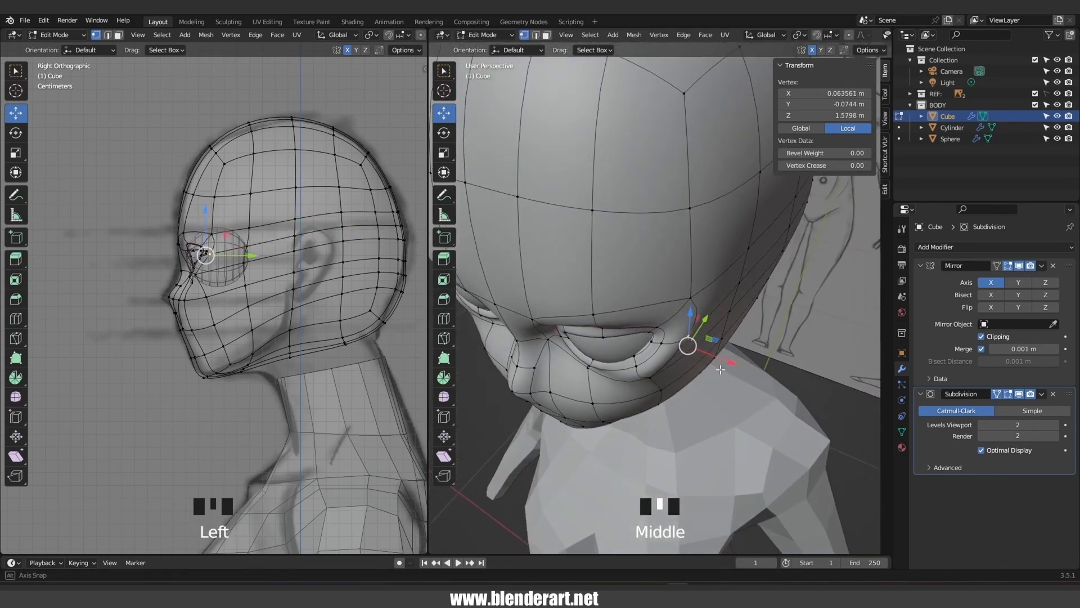
key(g)
click(692, 336)
key(g)
click(664, 366)
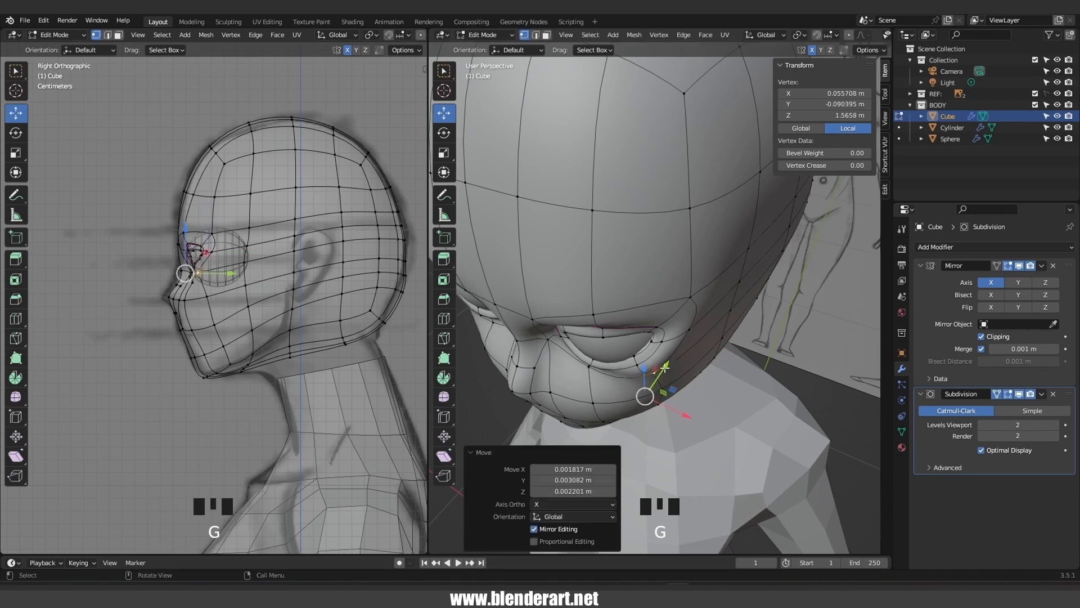
key(g)
click(634, 385)
key(g)
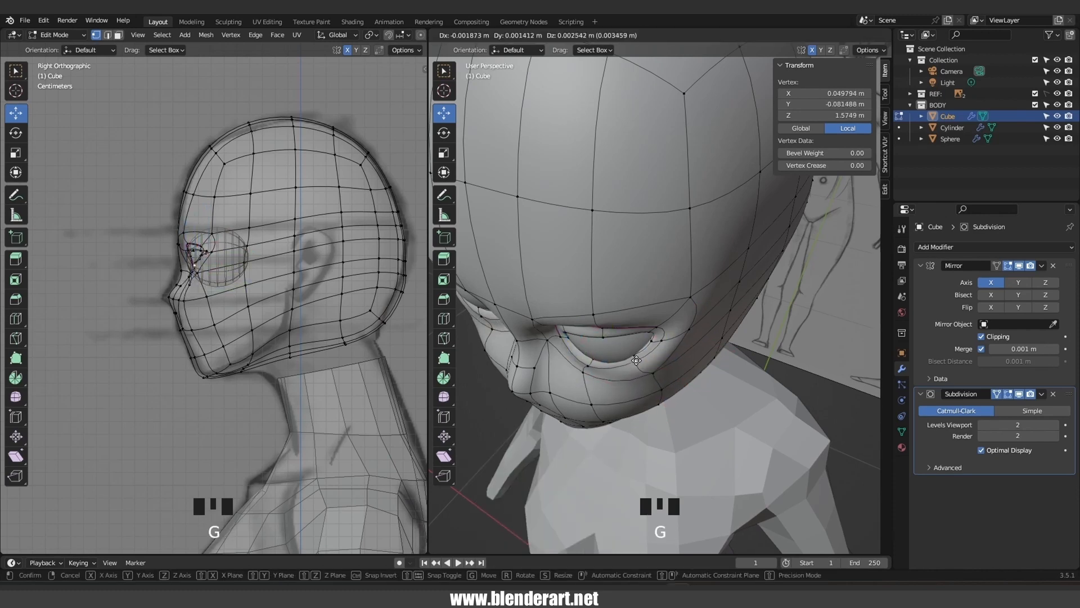
click(638, 362)
click(653, 372)
key(g)
click(646, 366)
Reposition the vertices on the temple and brow beside the outer eye corner
mouse_move(646, 366)
middle_down()
mouse_move(696, 253)
mouse_move(696, 350)
mouse_move(545, 301)
mouse_move(519, 320)
middle_up()
key(g)
click(660, 302)
click(686, 277)
key(g)
right_click(691, 287)
click(702, 280)
key(g)
click(663, 229)
key(Tab)
Adjust the vertex between the inner eye corner and brow, and add a loop cut across the nose bridge
key(Tab)
click(538, 295)
key(g)
click(533, 290)
key(ctrl+r)
click(519, 314)
click(520, 321)
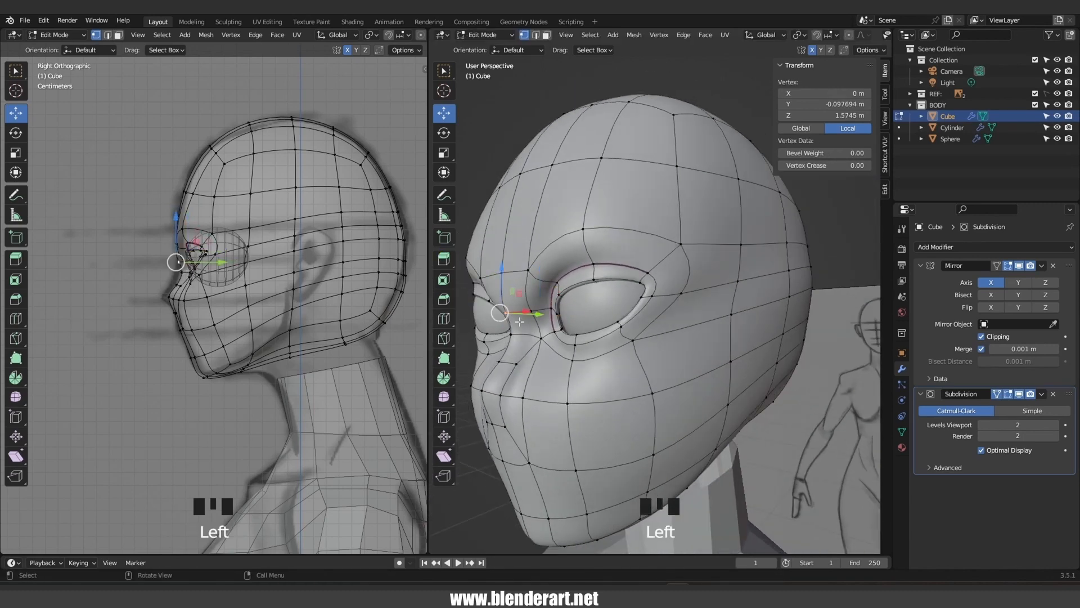
Move the centre-line vertices of the nose bridge to shape its profile in the right side view
key(g)
click(531, 320)
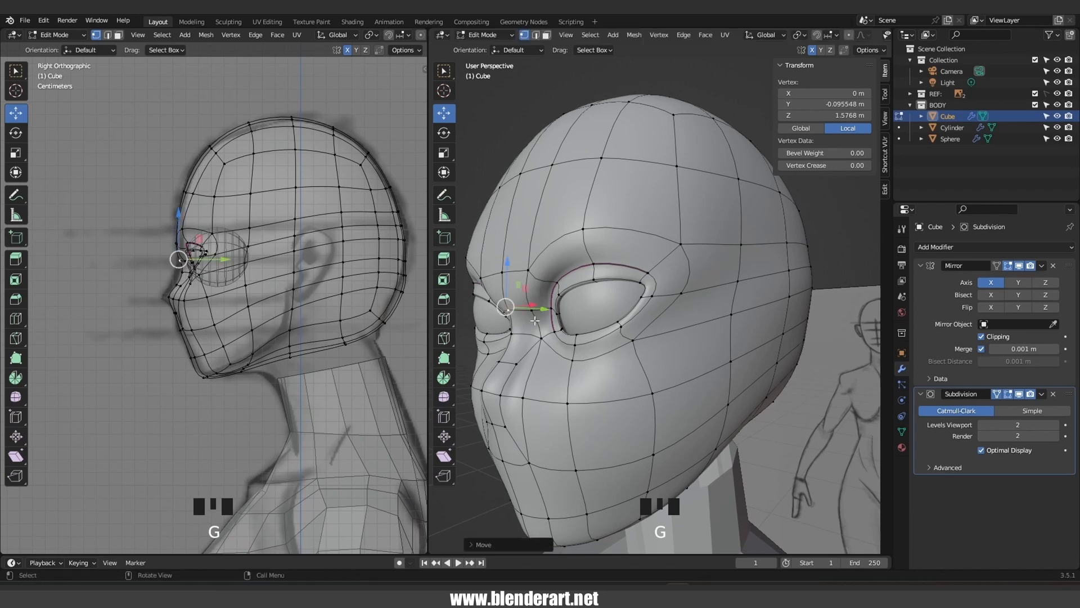
middle_drag(531, 320, 481, 320)
key(KP_3)
key(g)
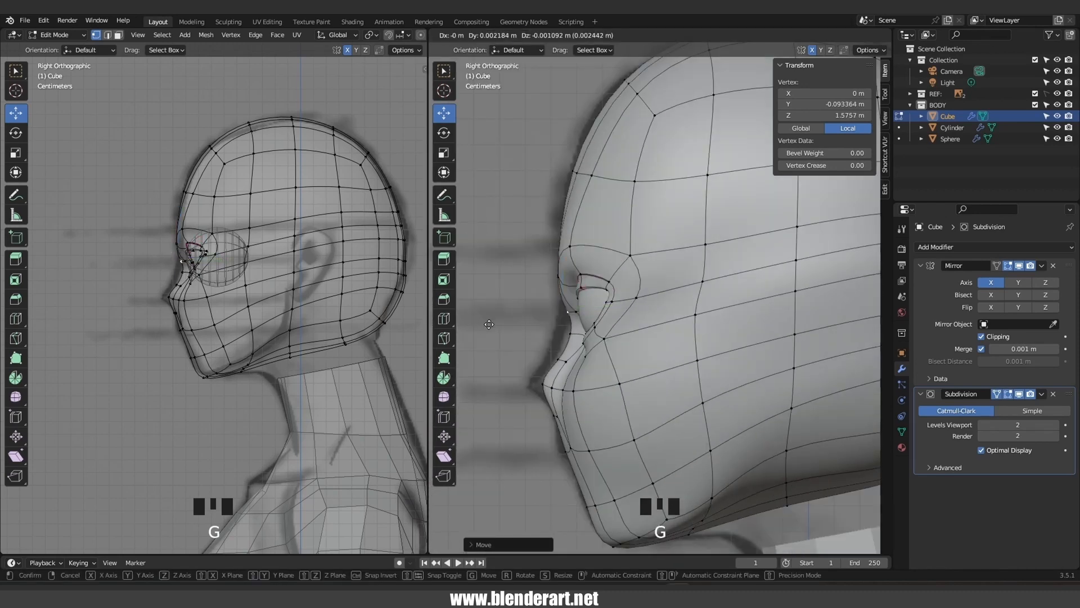
click(487, 325)
click(563, 335)
key(g)
click(562, 335)
key(Tab)
scroll(562, 334, down, 4)
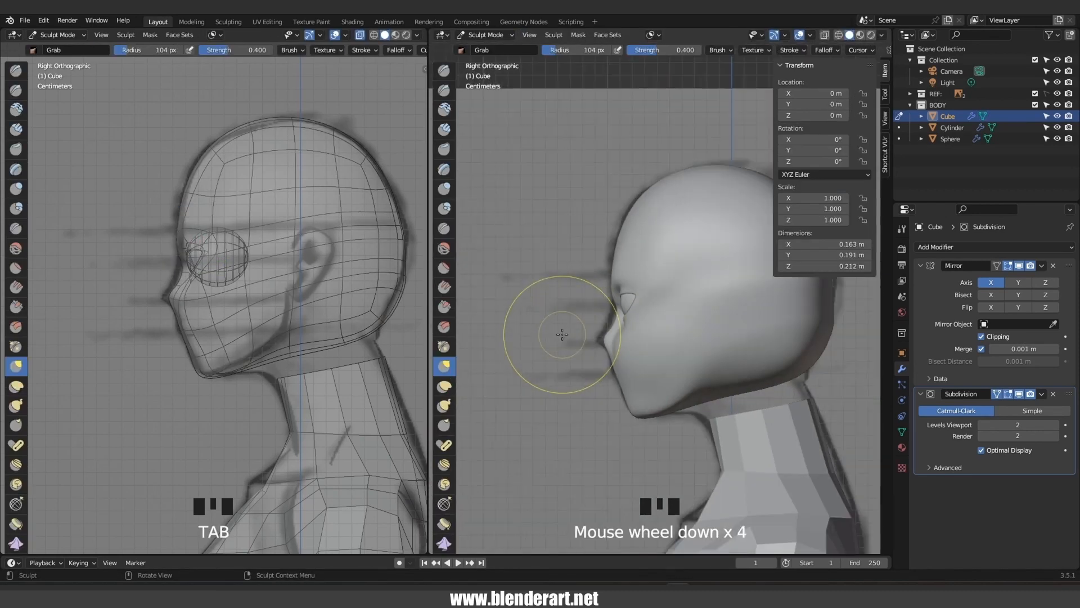
mouse_move(562, 332)
middle_down()
mouse_move(568, 287)
mouse_move(583, 355)
mouse_move(598, 285)
mouse_move(515, 310)
mouse_move(531, 335)
mouse_move(571, 343)
middle_up()
Reposition the vertices around the brow and eye socket one by one in Edit Mode
scroll(568, 288, up, 4)
key(Tab)
click(558, 288)
key(g)
click(563, 285)
key(g)
click(585, 368)
click(599, 333)
key(g)
click(608, 288)
Adjust the depth of the vertex on the side of the nose bridge along the Y axis
click(538, 312)
scroll(557, 318, up, 3)
key(g)
right_click(507, 336)
shift+middle_drag(538, 341, 577, 353)
click(579, 348)
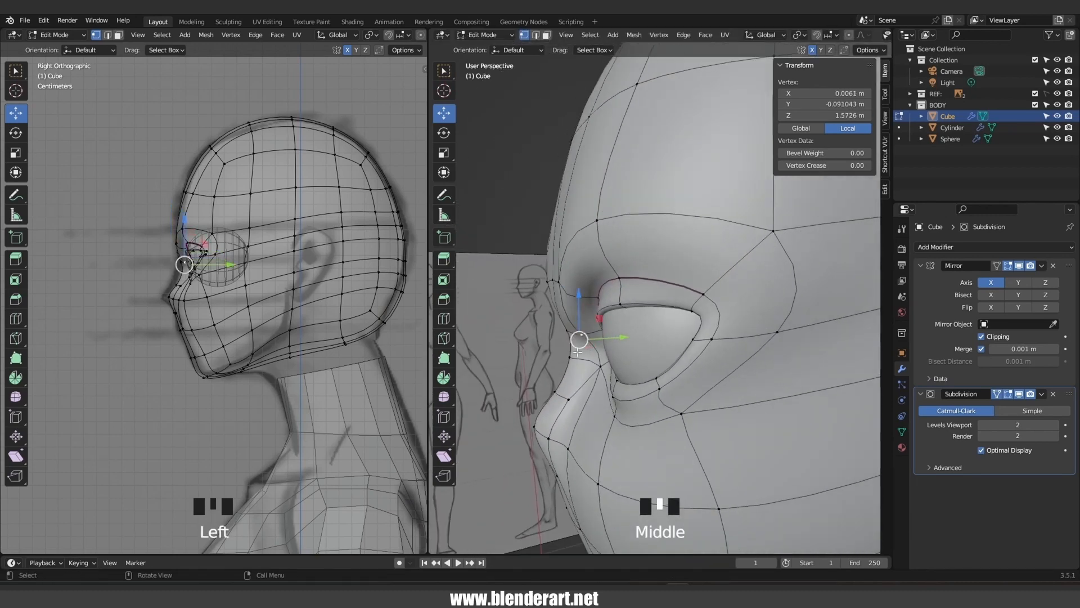
drag(621, 335, 623, 336)
click(575, 292)
click(555, 309)
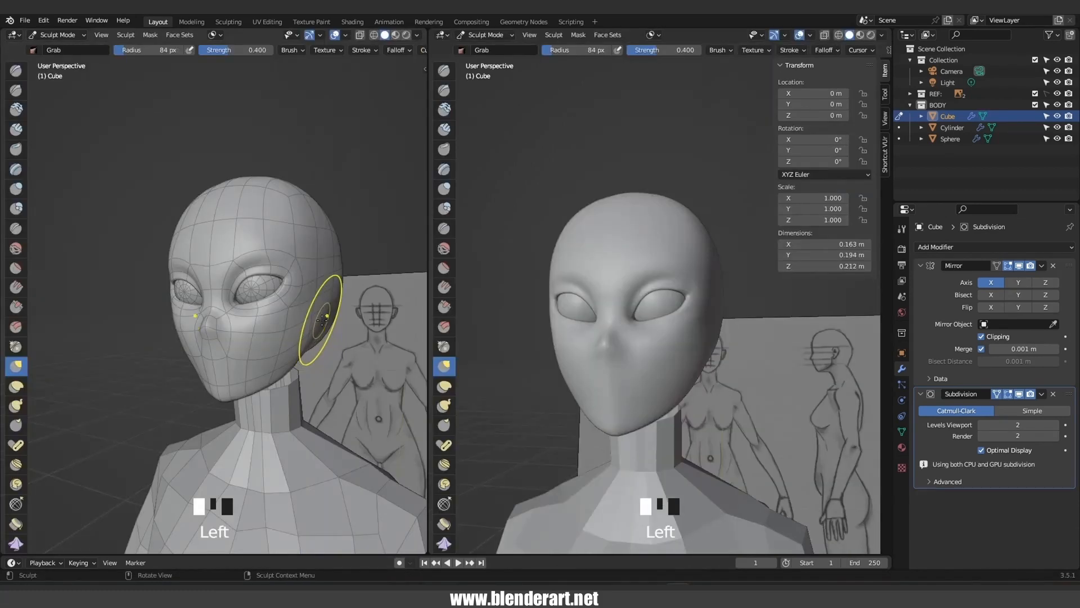
Reshape the side of the face and the jaw with the Grab brush in Sculpt Mode
drag(313, 314, 313, 315)
mouse_move(291, 342)
middle_down()
mouse_move(337, 355)
mouse_move(327, 362)
middle_up()
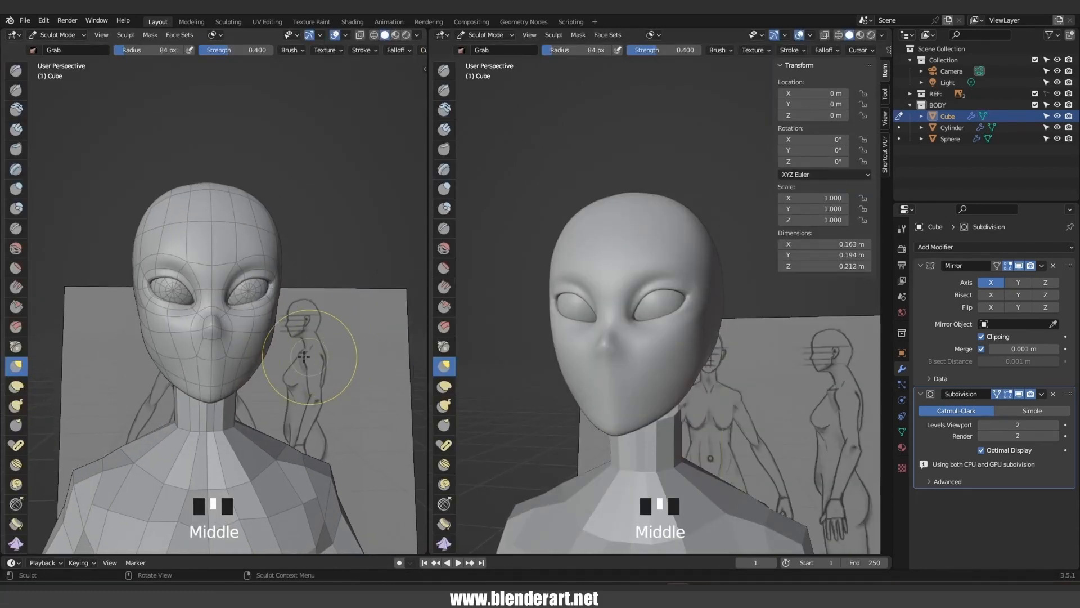
drag(242, 362, 256, 366)
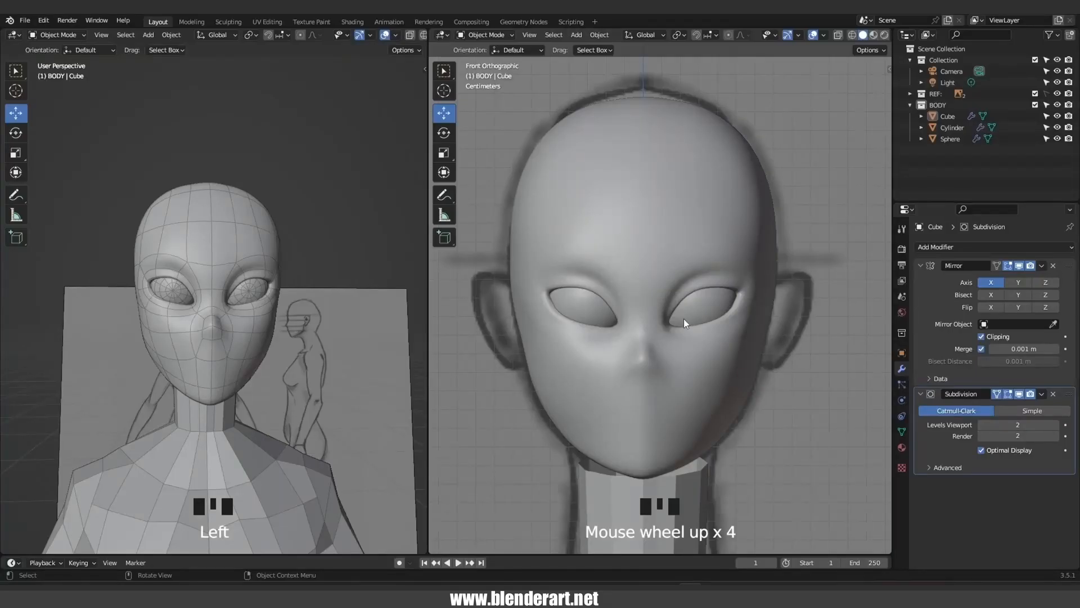
Place the 3D cursor at the inner corner of the character's left eye and add a mesh plane there
scroll(684, 327, up, 3)
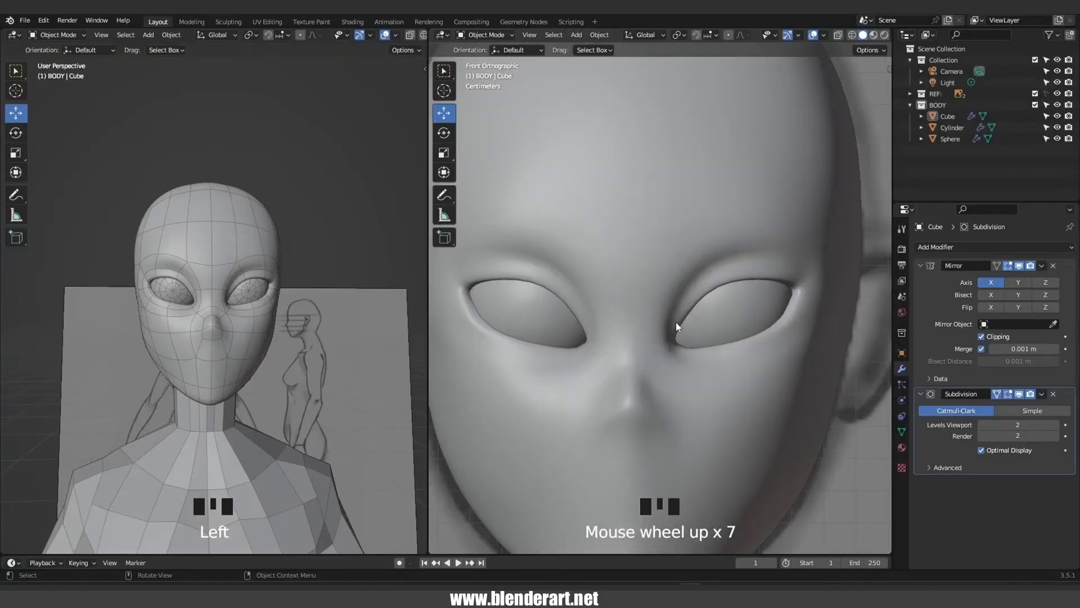
shift+right_click(677, 323)
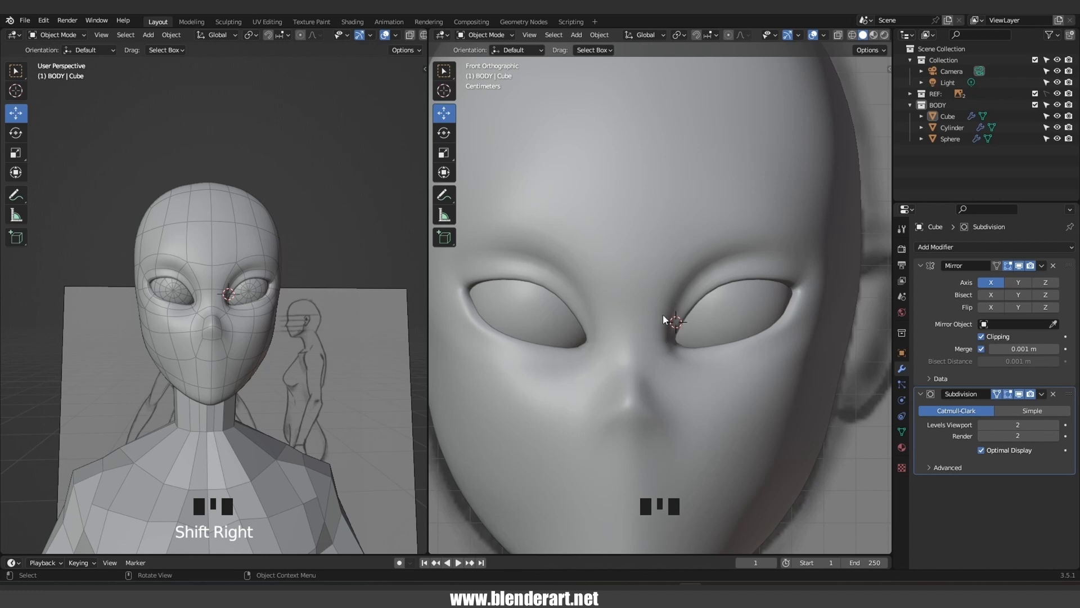
key(shift+a)
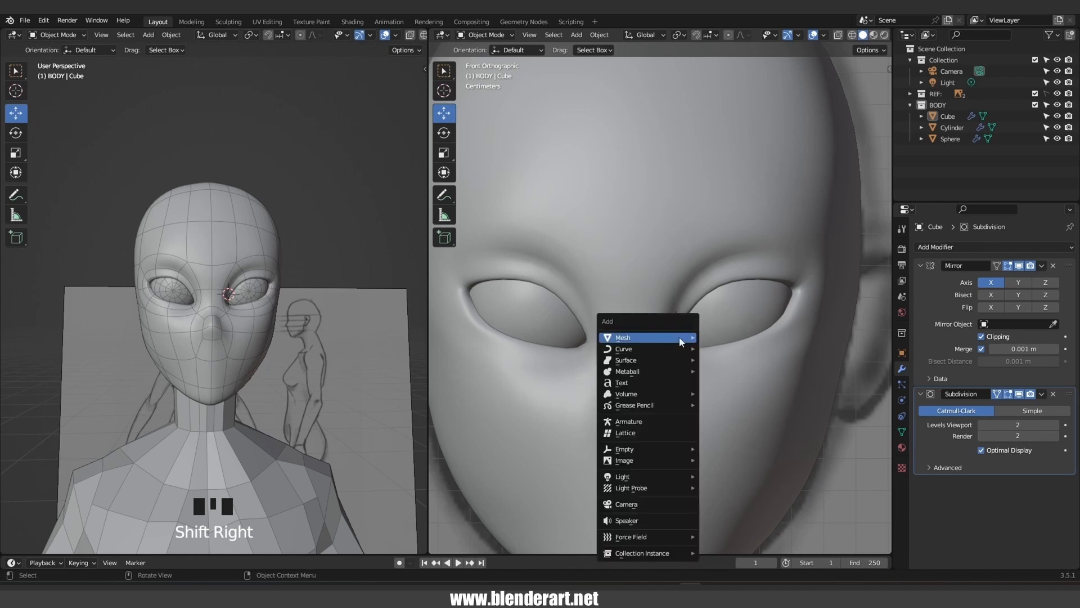
mouse_move(685, 338)
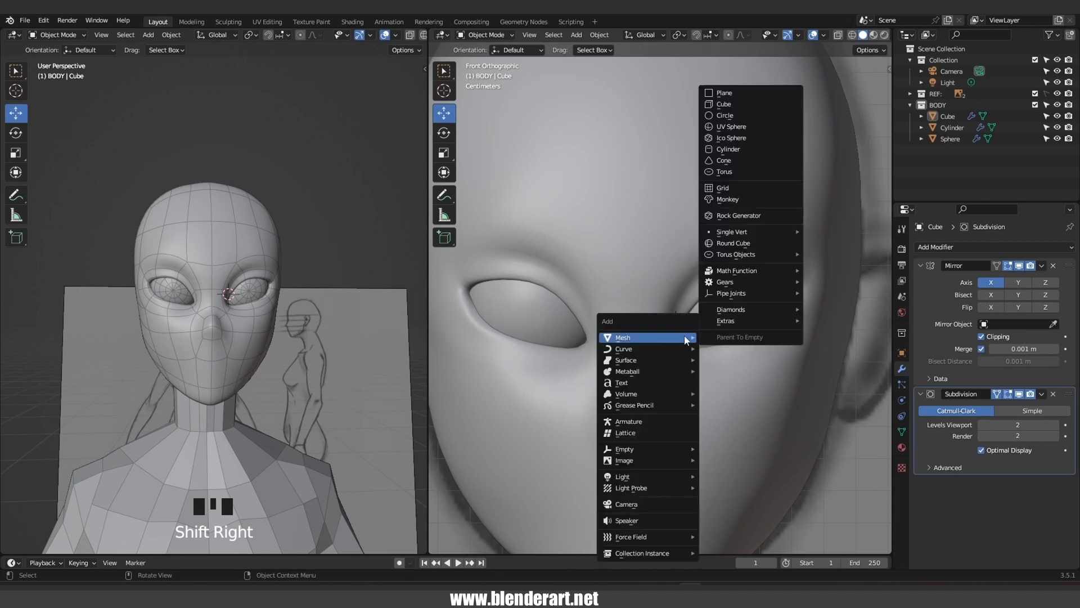
click(741, 95)
Scale the new plane down repeatedly until it is a small piece at the inner eye corner
scroll(729, 307, down, 9)
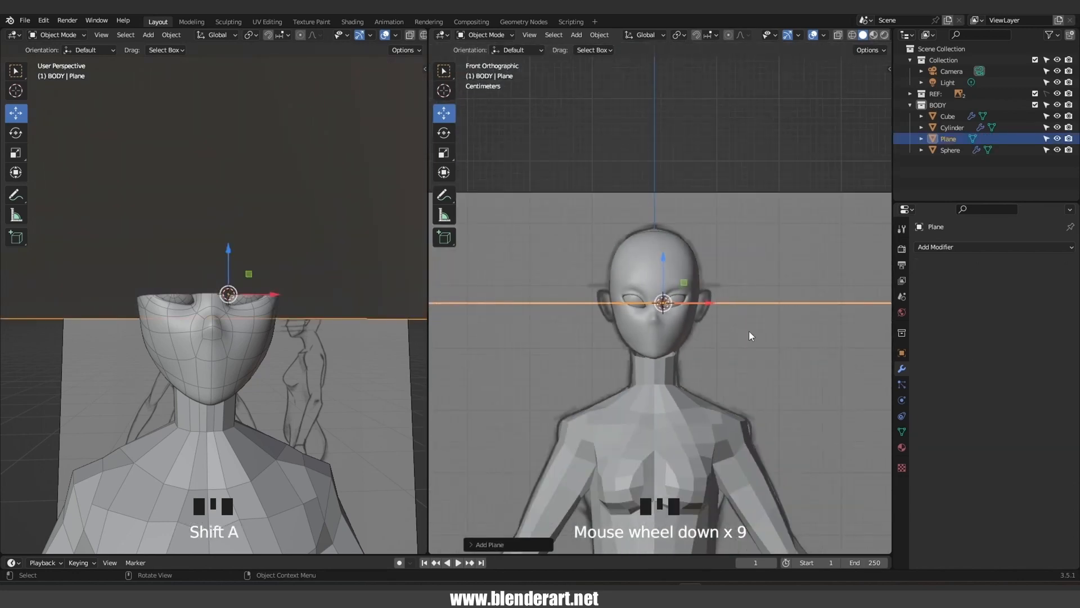
key(s)
click(861, 404)
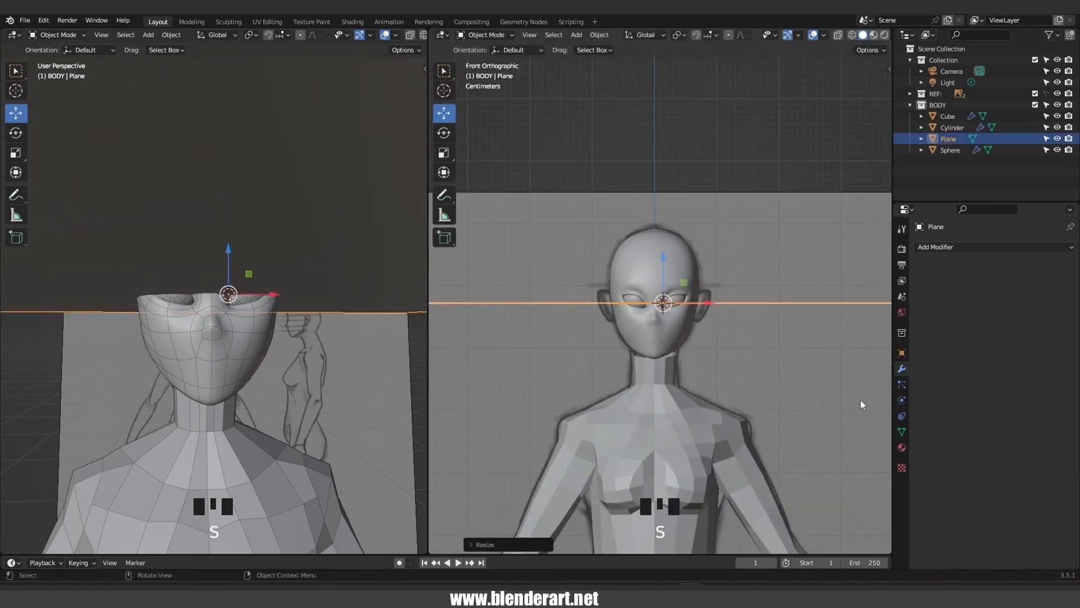
key(s)
click(727, 342)
key(s)
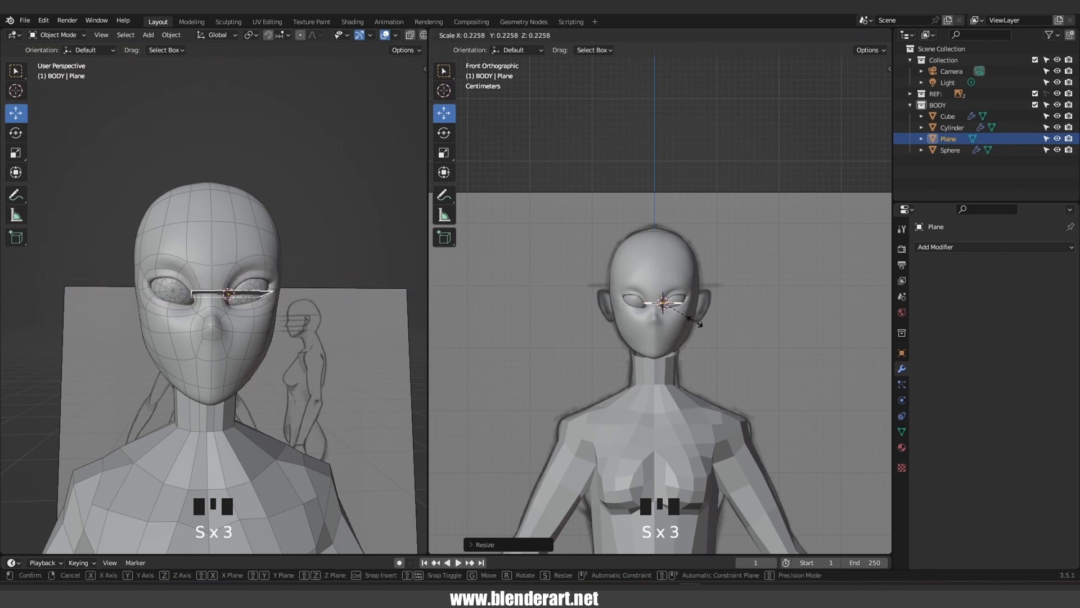
click(694, 322)
scroll(696, 322, up, 8)
key(s)
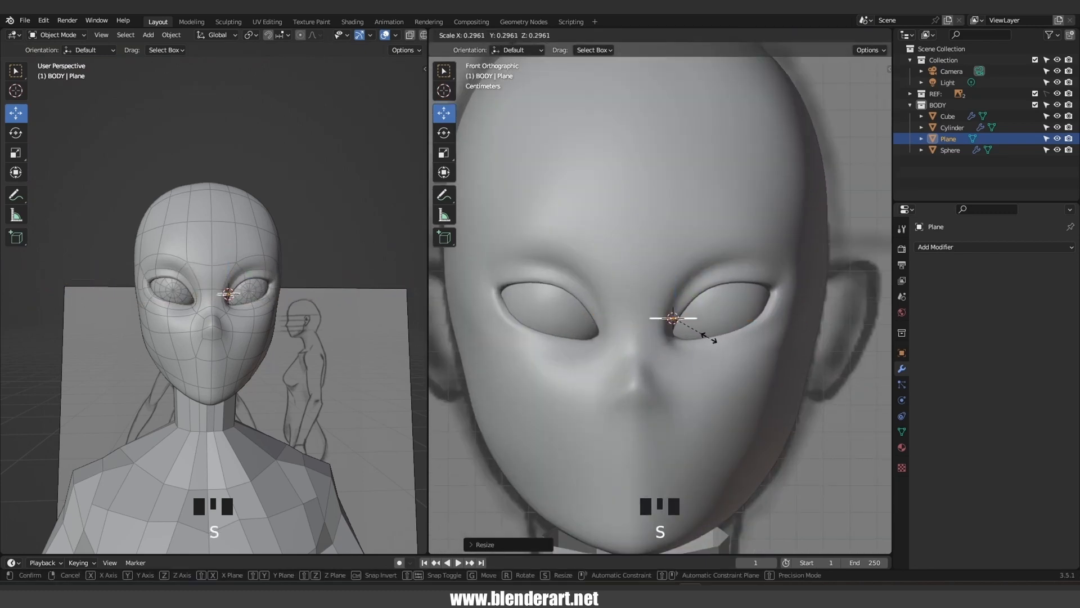
Rotate the plane about the X axis to face the front view and shrink it slightly
key(r)
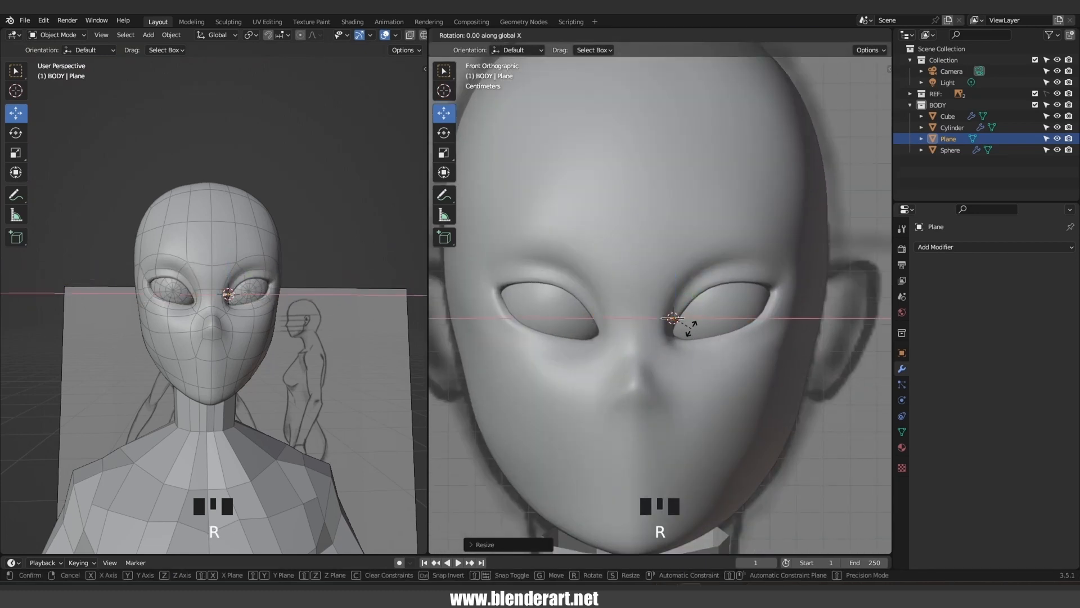
click(690, 329)
scroll(691, 329, up, 6)
key(s)
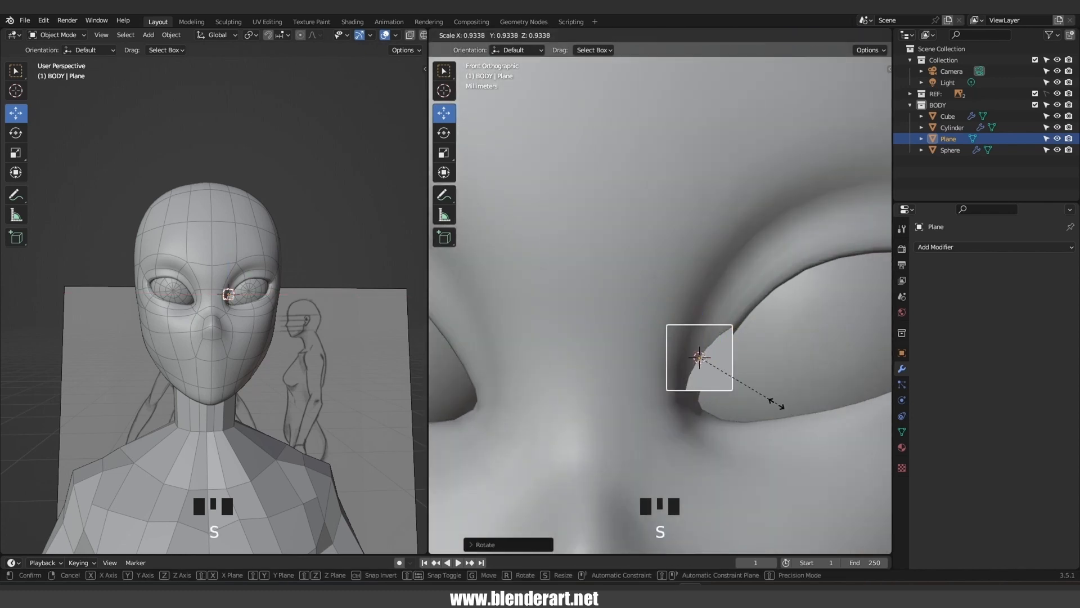
click(747, 392)
scroll(696, 367, down, 3)
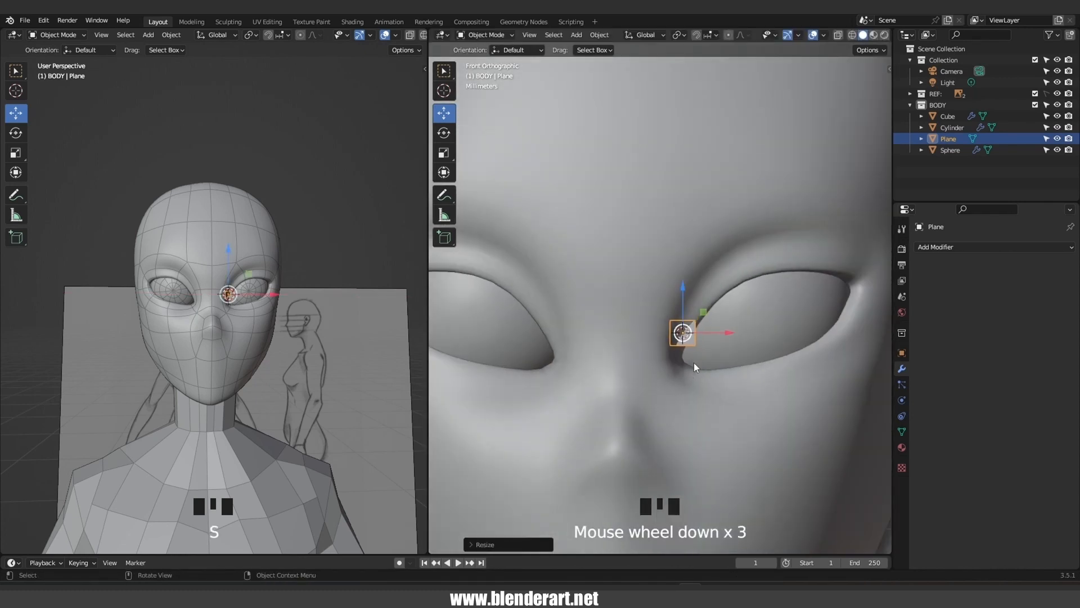
Return the 3D cursor to the world origin and move the plane up along the inner edge of the upper eyelid
key(shift+s)
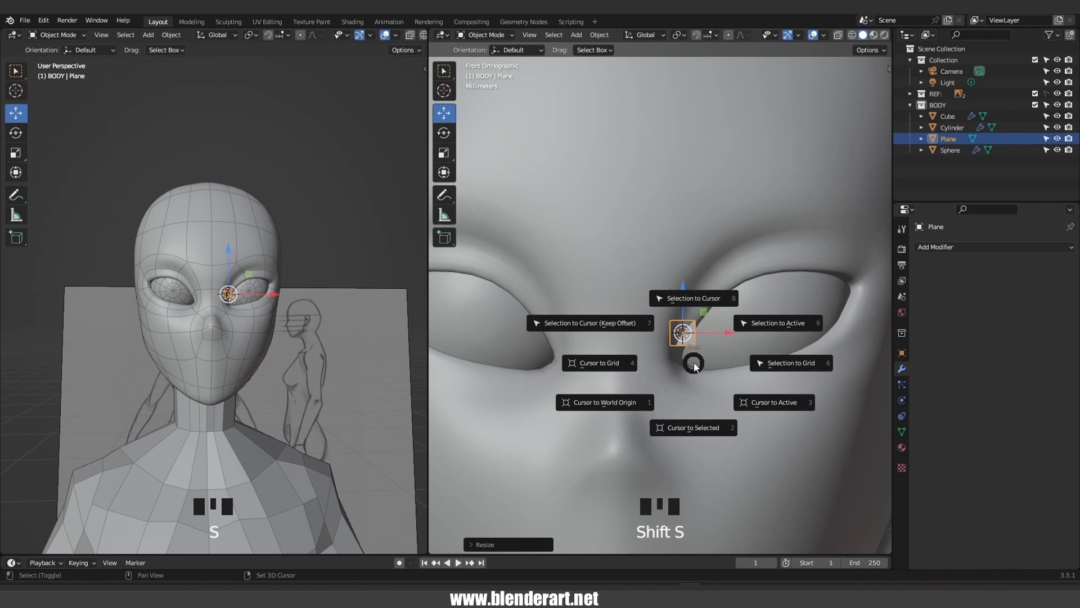
click(616, 400)
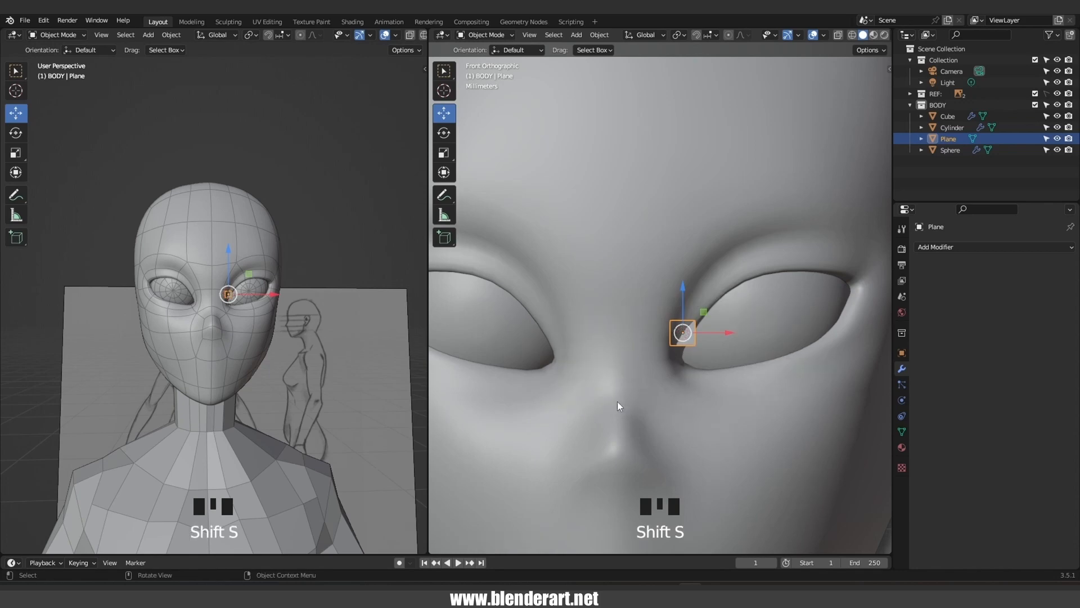
scroll(690, 356, down, 1)
scroll(690, 356, down, 19)
scroll(673, 340, up, 17)
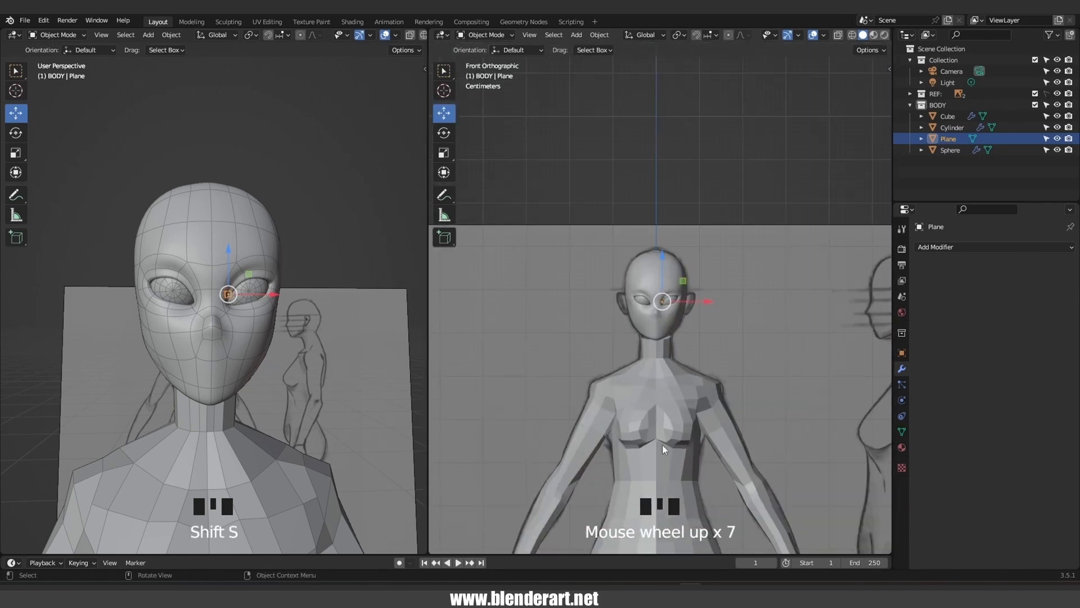
scroll(673, 339, up, 6)
shift+middle_drag(653, 337, 575, 313)
scroll(594, 305, down, 3)
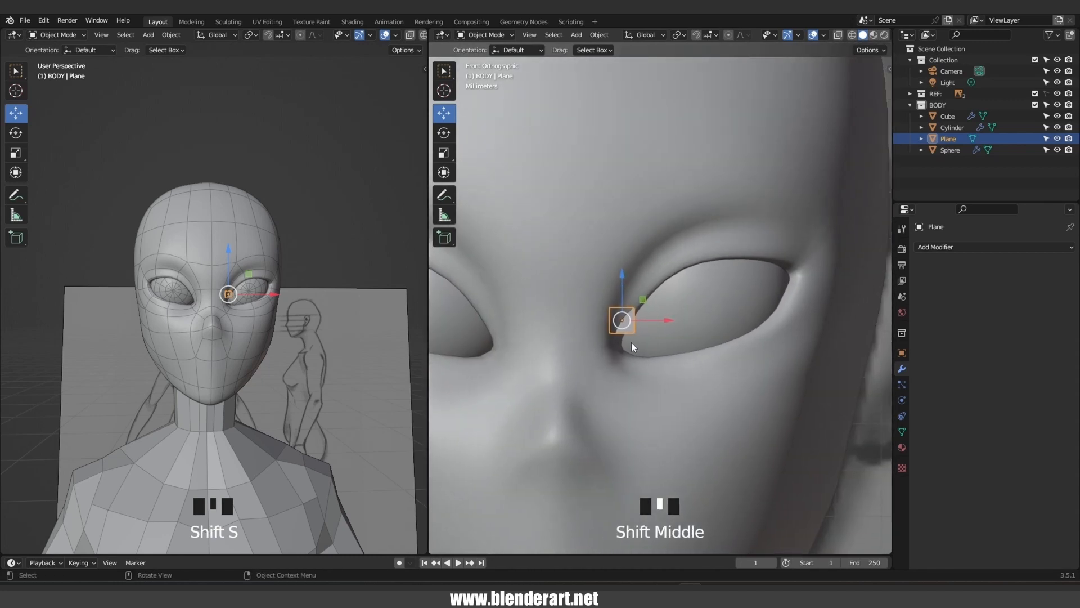
key(g)
click(650, 300)
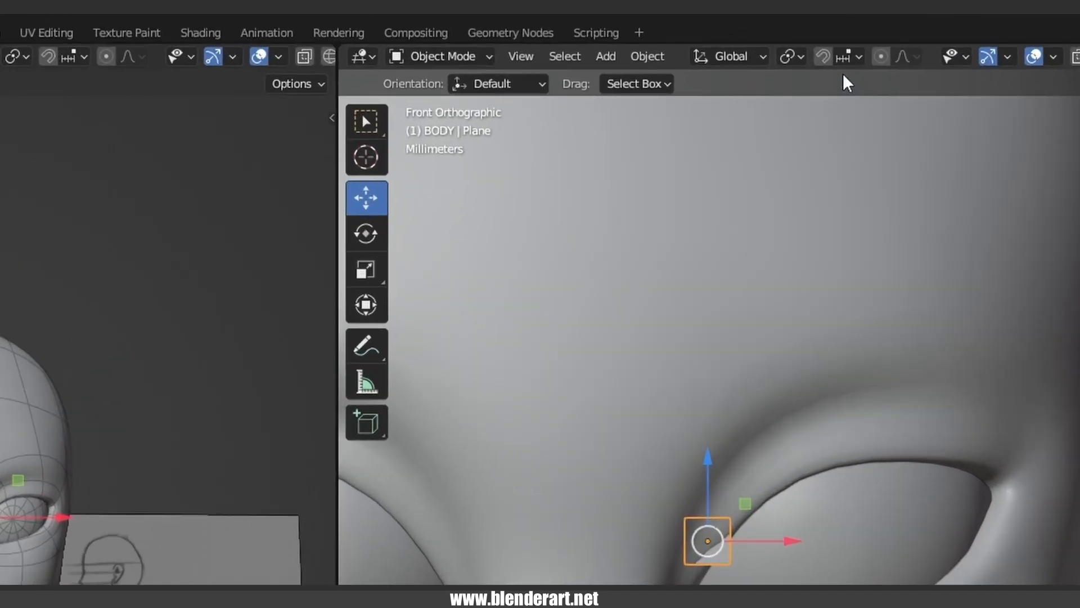
Enable snapping to Face Project with Project Individual Elements, and reposition the plane over the inner upper eyelid
click(825, 53)
click(846, 56)
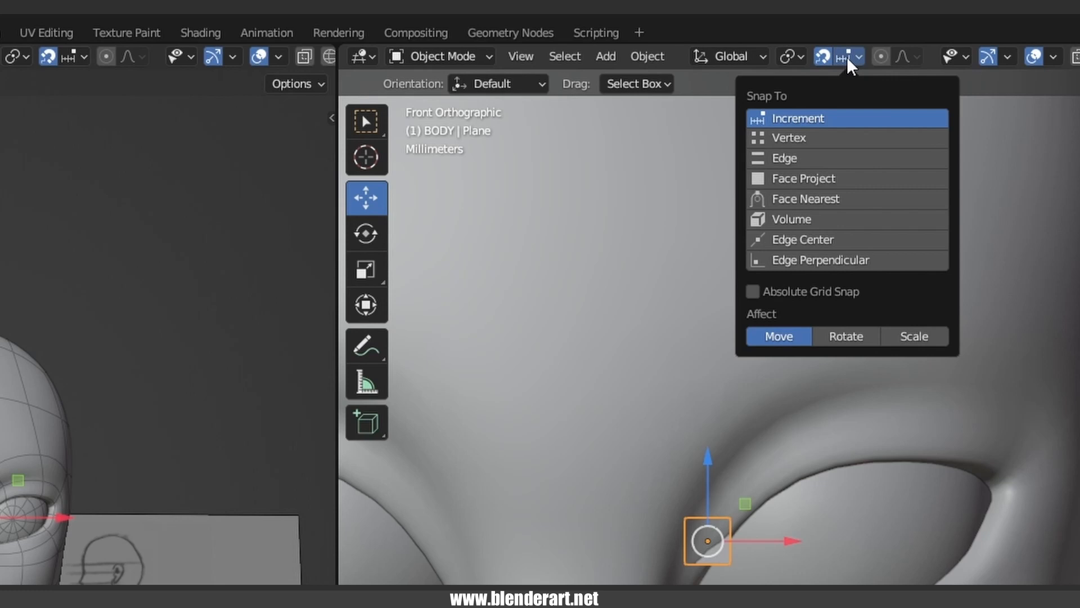
click(797, 172)
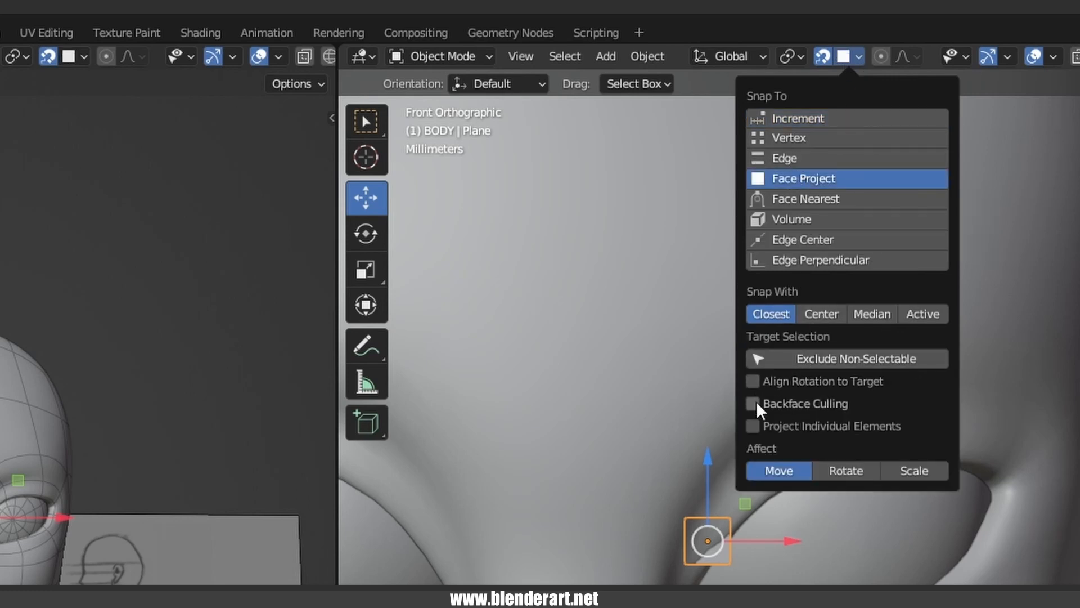
click(758, 424)
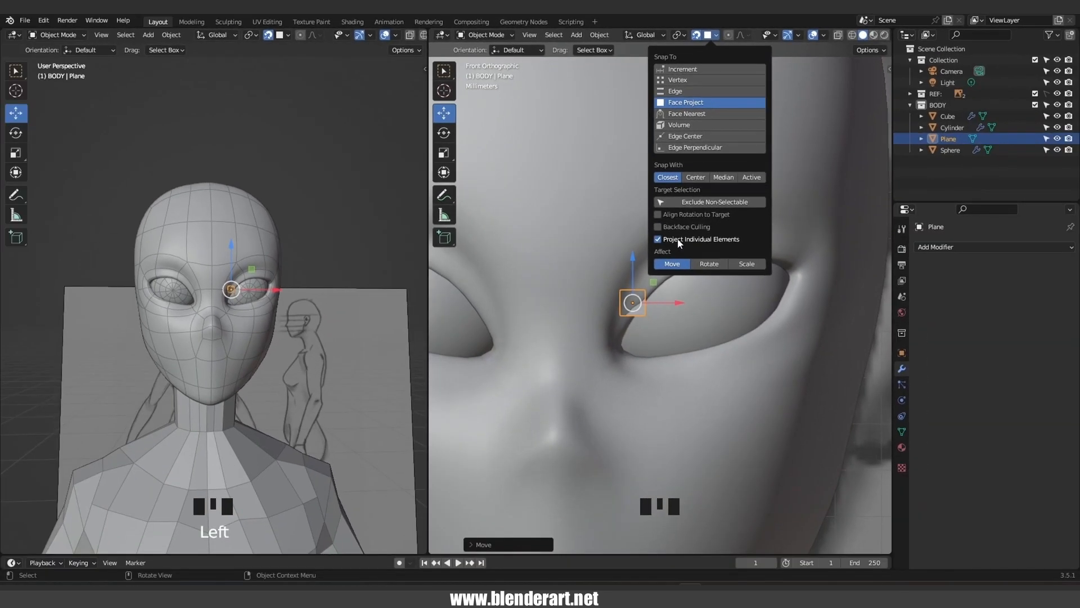
key(g)
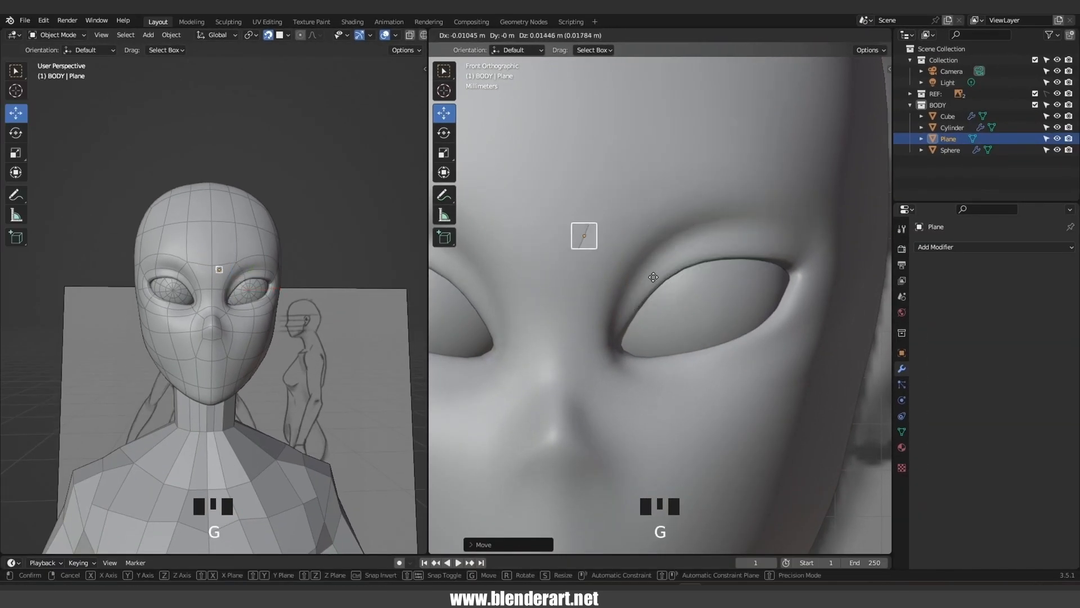
click(703, 341)
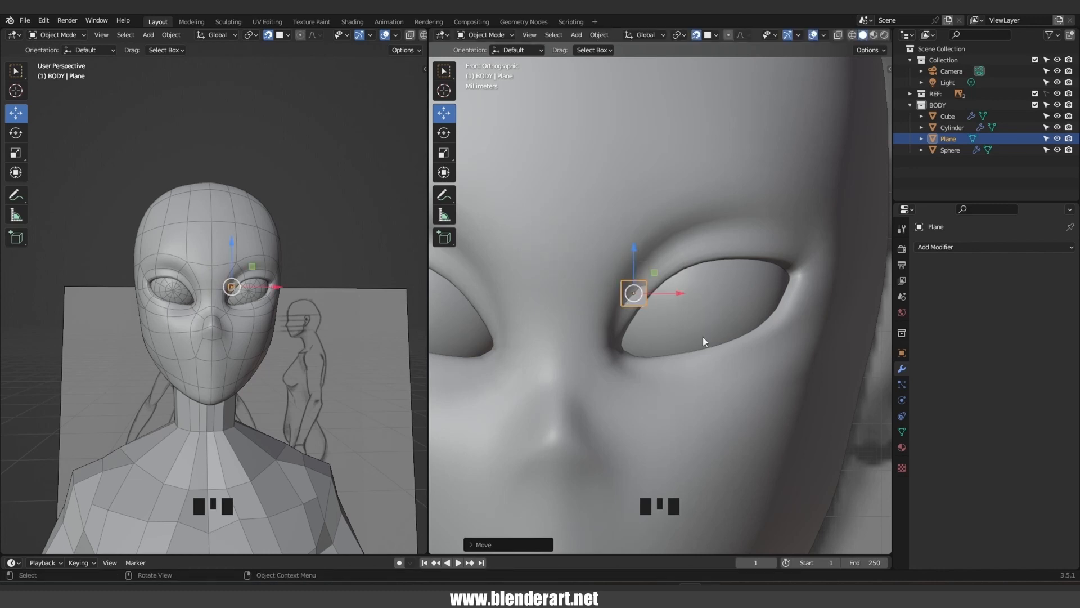
Widen the front viewport, then shrink, rotate and move the plane's geometry onto the inner upper eyelid in Edit Mode
drag(427, 340, 346, 342)
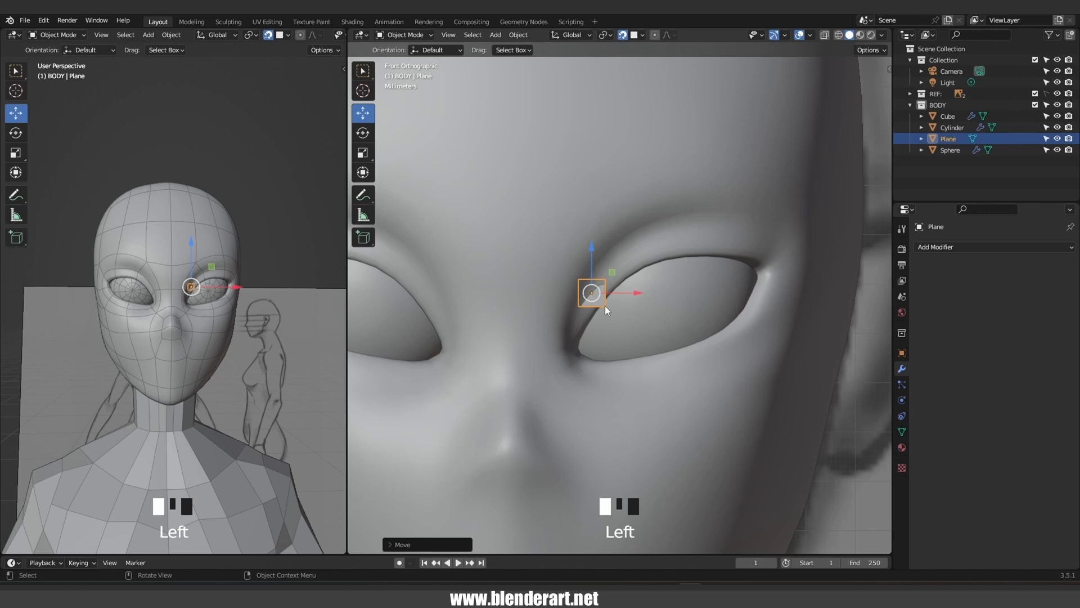
key(Tab)
key(g)
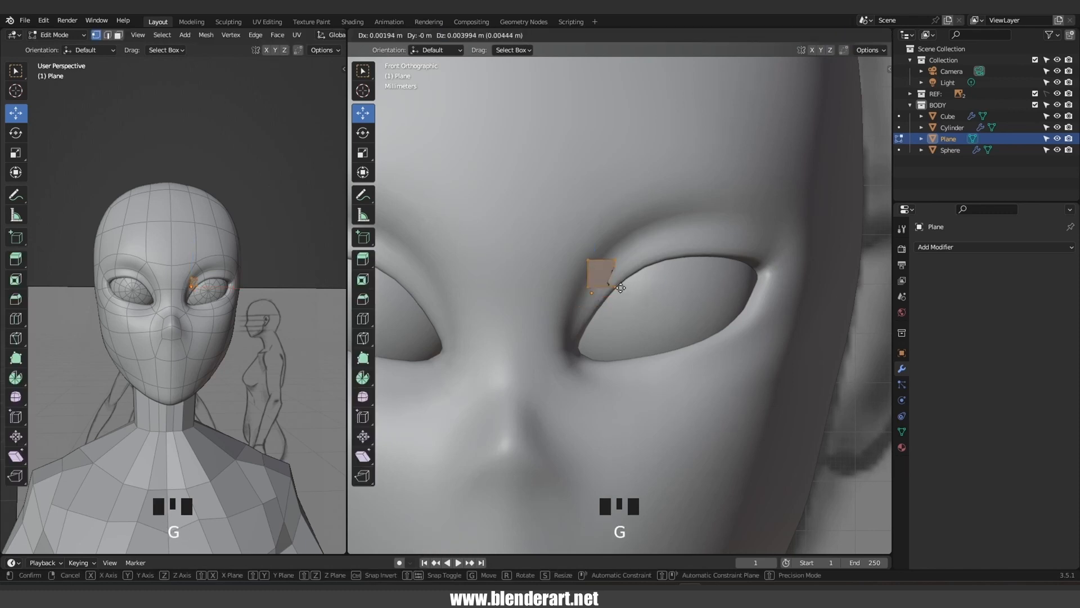
click(605, 308)
key(s)
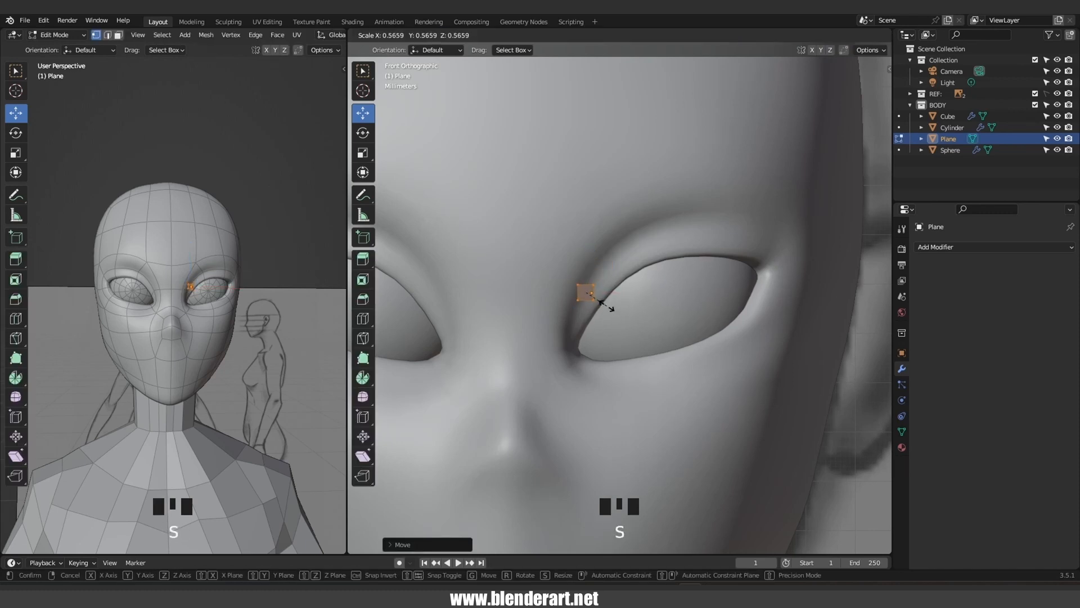
click(606, 324)
key(r)
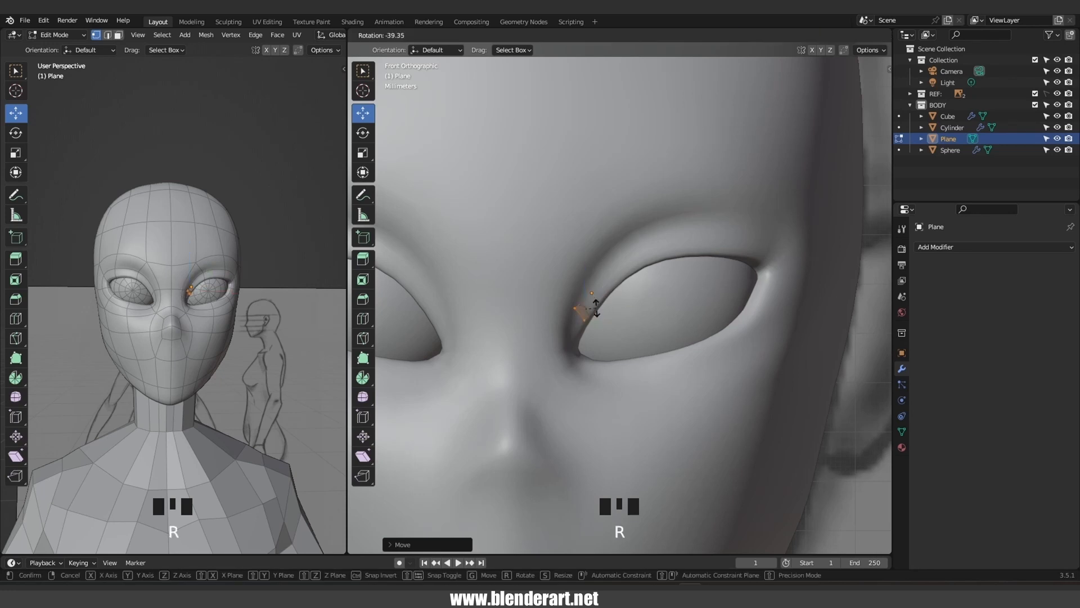
click(596, 308)
scroll(596, 307, up, 3)
key(g)
click(573, 321)
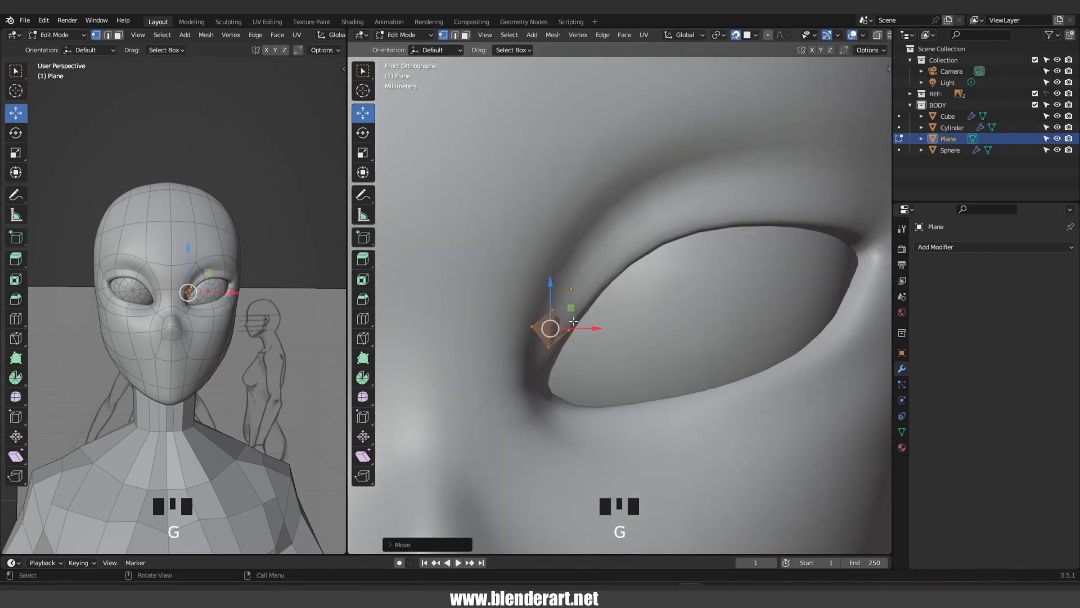
Reposition the plane's corner vertices one by one to form a narrow face along the inner eyelid rim
click(529, 328)
key(g)
click(538, 335)
click(552, 309)
key(g)
click(552, 316)
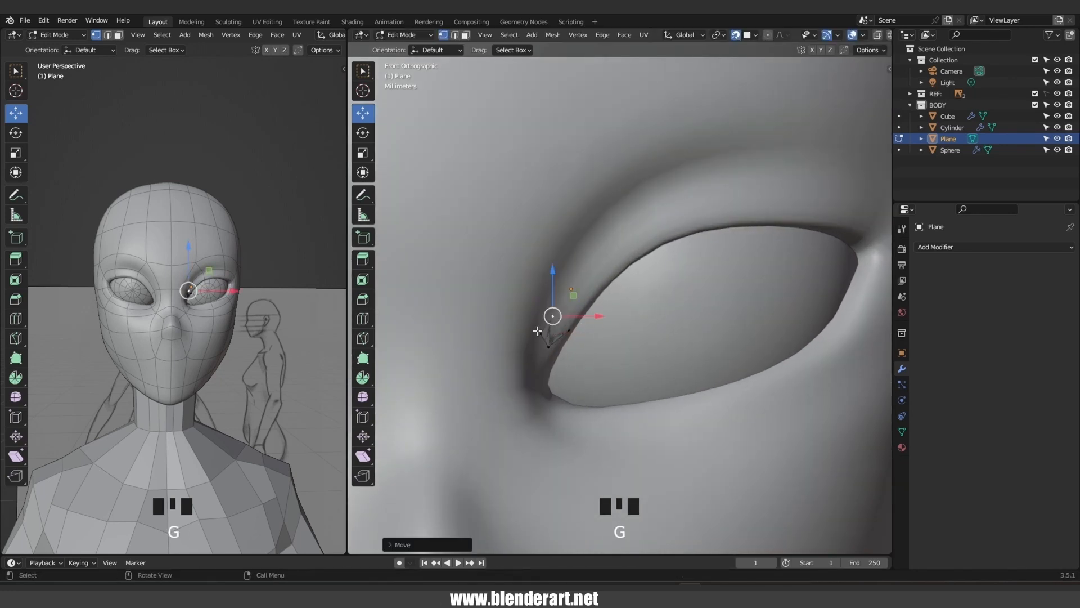
click(540, 333)
key(g)
click(538, 342)
click(548, 348)
key(g)
click(548, 352)
click(568, 331)
key(g)
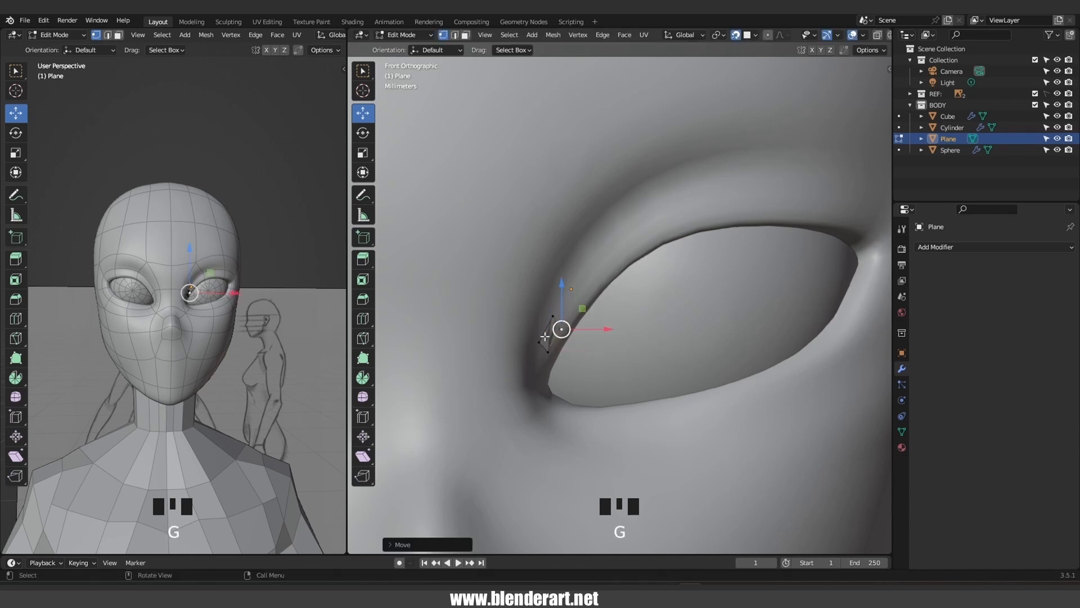
click(539, 344)
key(g)
click(542, 349)
Extrude the face's upper edge along the upper eyelid and nudge the original face closer to the lid rim
click(553, 316)
shift+click(568, 331)
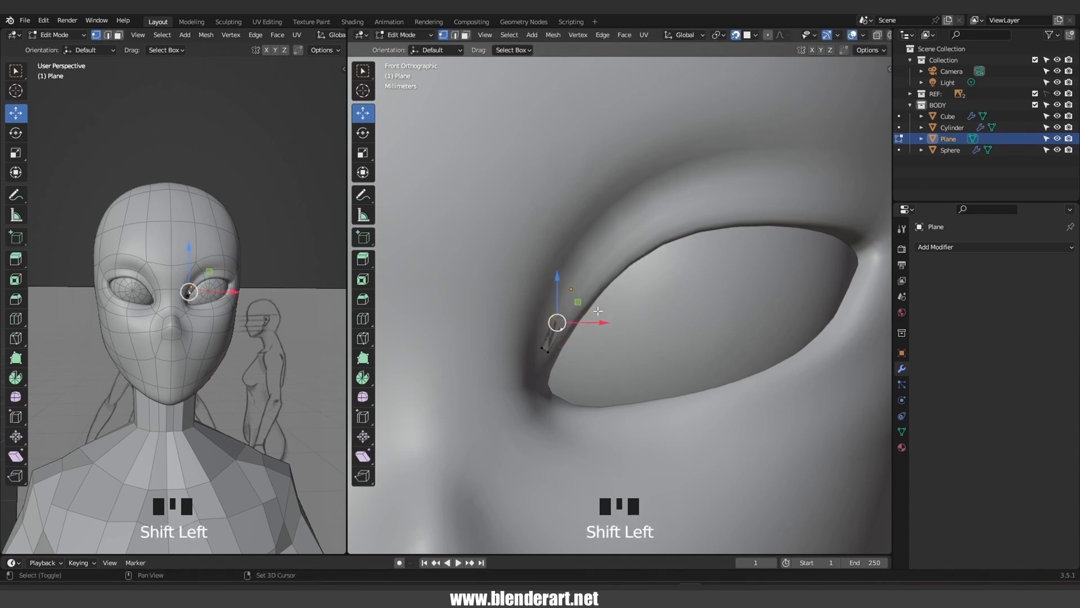
key(e)
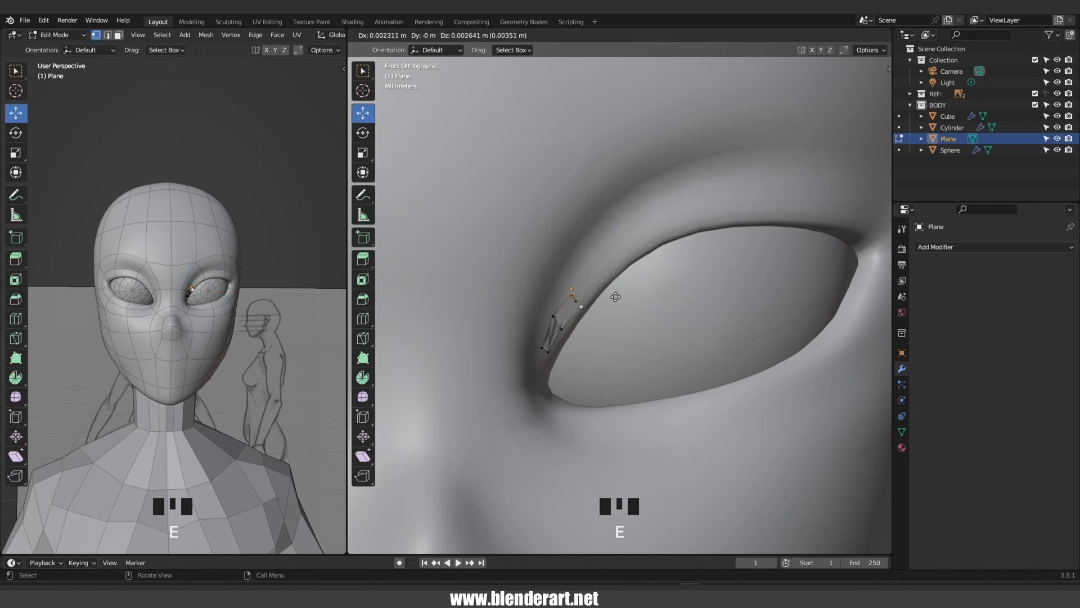
click(616, 296)
drag(543, 364, 544, 366)
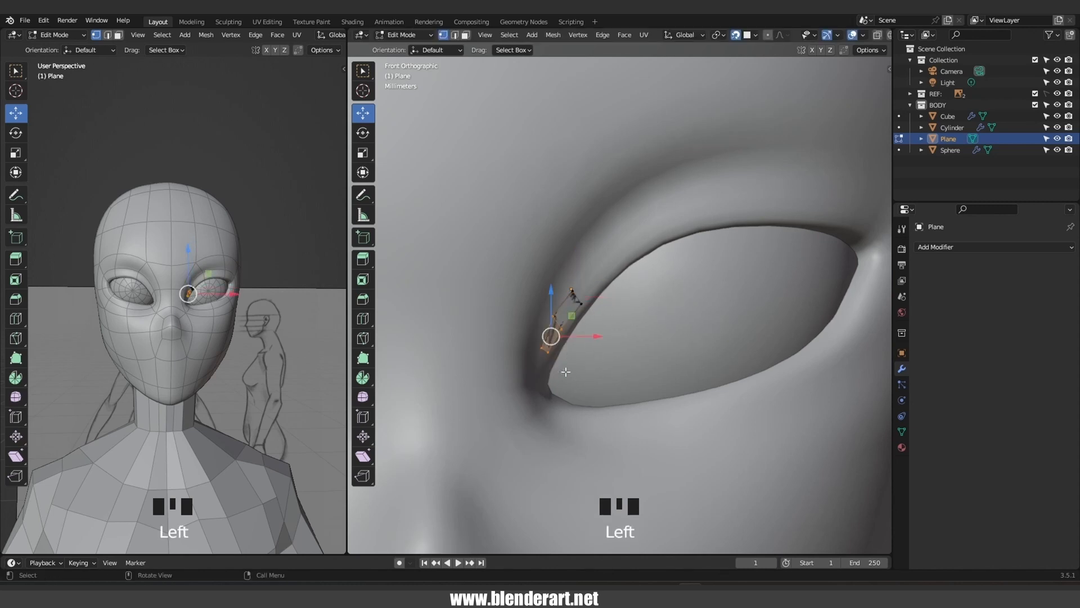
key(g)
click(569, 372)
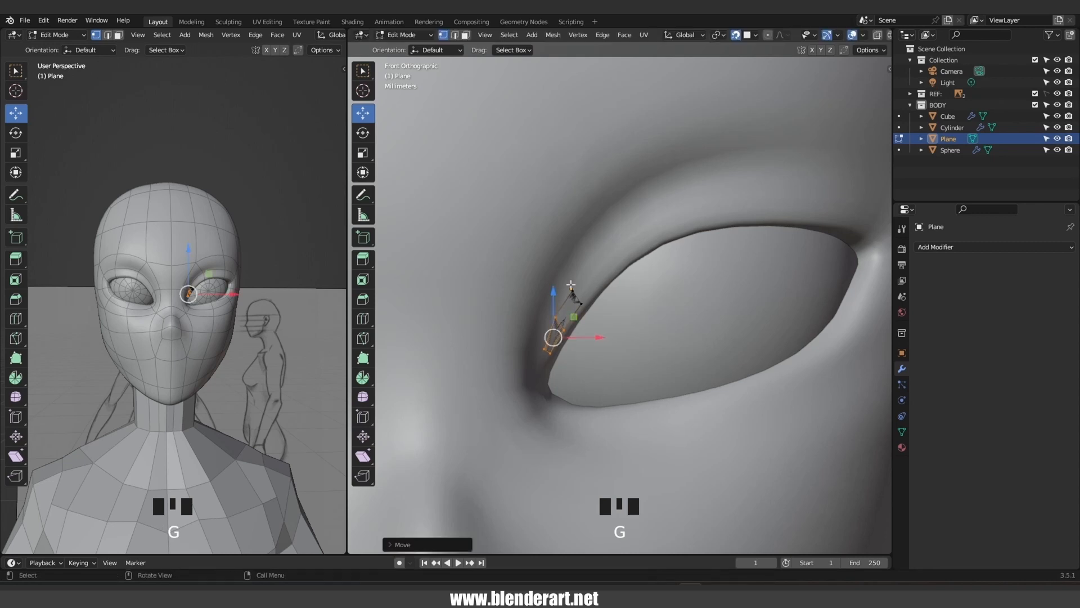
Extrude the strip's leading edge repeatedly along the upper eyelid until it reaches just past the outer eye corner
click(571, 286)
shift+click(585, 305)
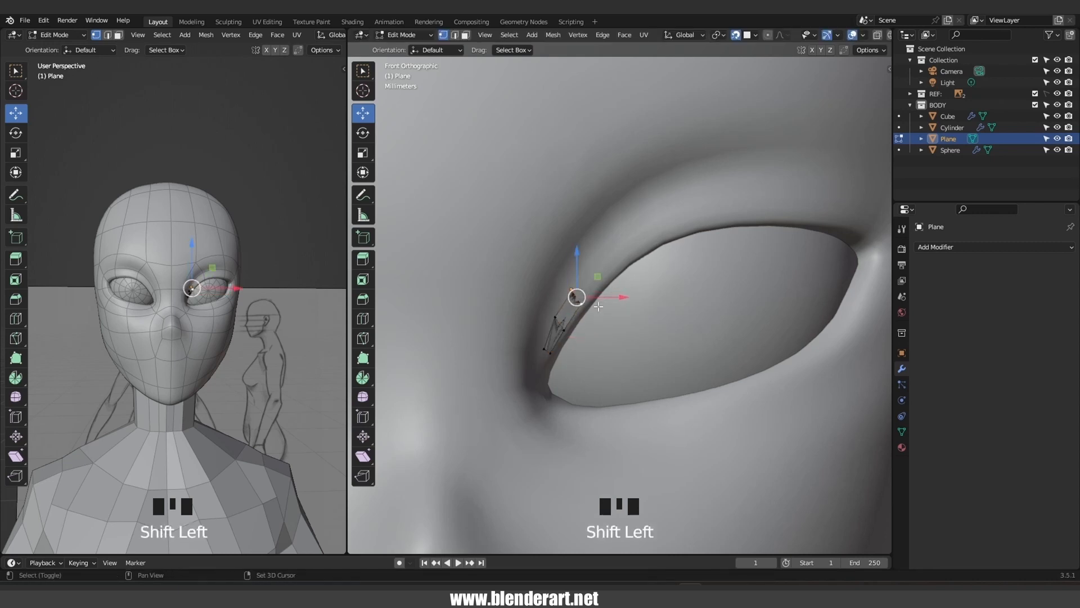
ctrl+right_click(605, 272)
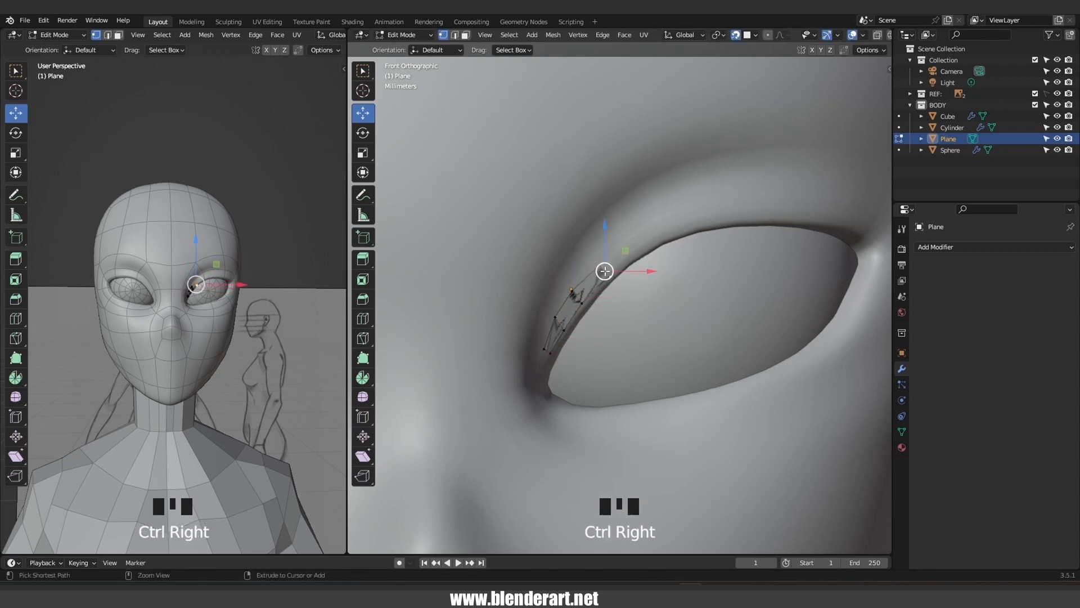
ctrl+right_click(639, 244)
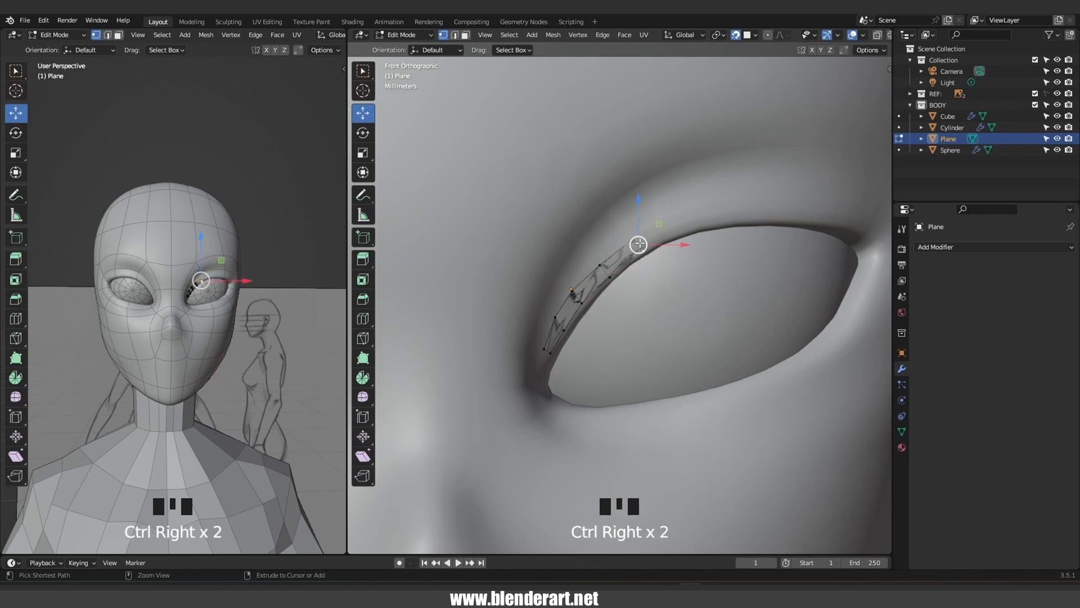
ctrl+right_click(680, 224)
ctrl+right_click(723, 218)
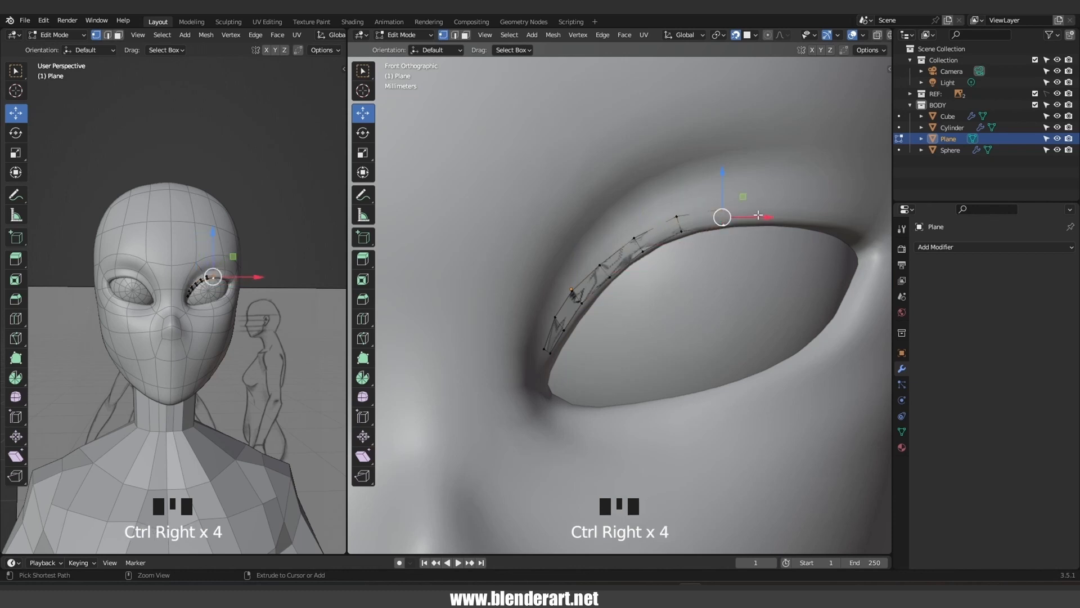
ctrl+right_click(810, 214)
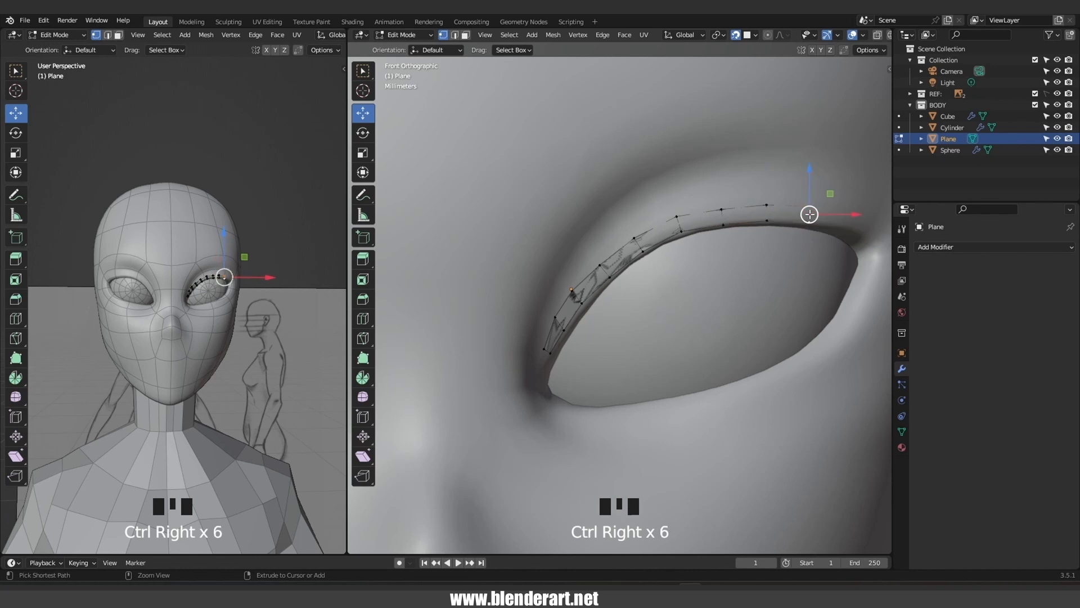
shift+middle_drag(813, 216, 653, 249)
ctrl+right_click(672, 246)
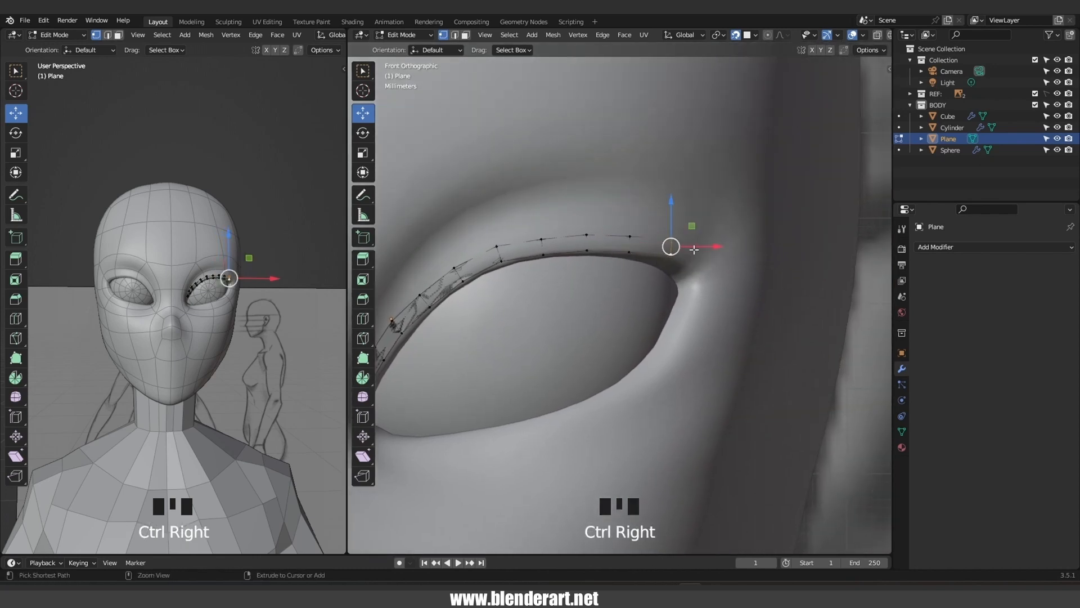
ctrl+right_click(705, 257)
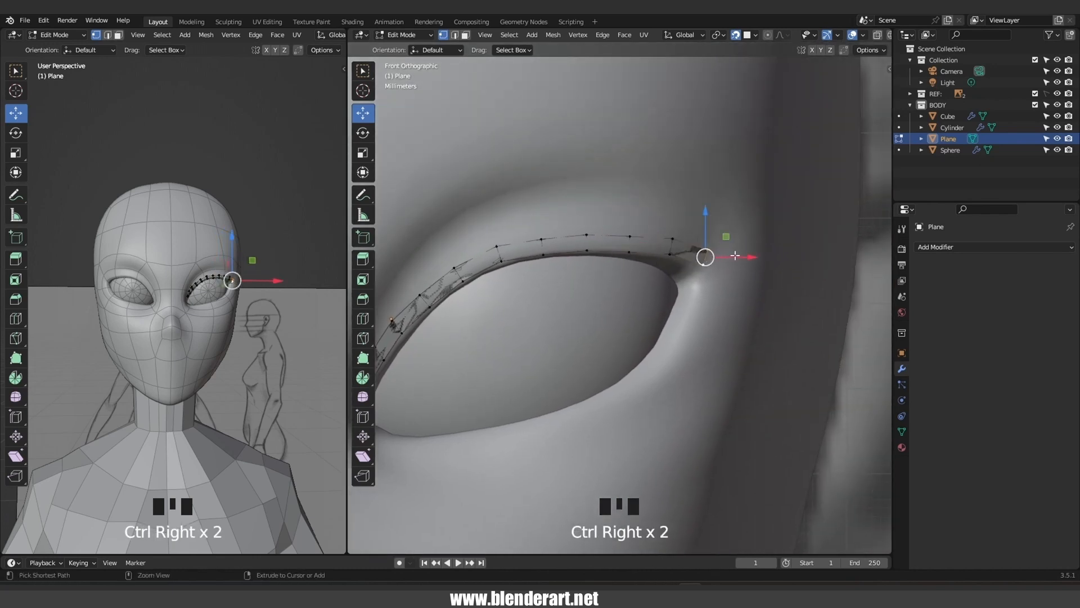
ctrl+right_click(735, 256)
Raise the upper vertices at the strip's outer end one by one to form a flared tip
click(710, 251)
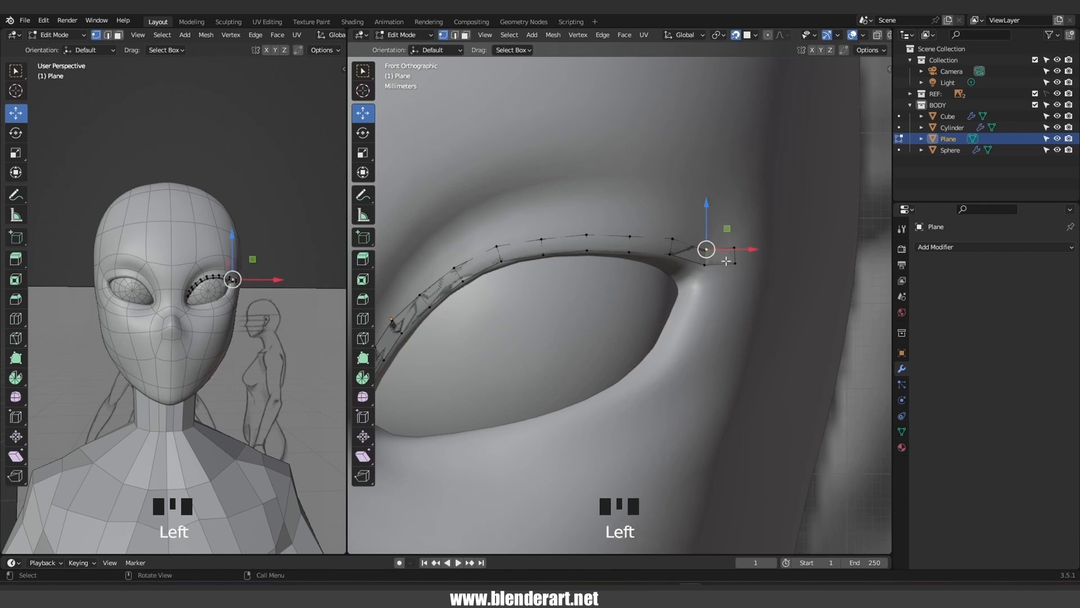
key(g)
click(729, 233)
key(g)
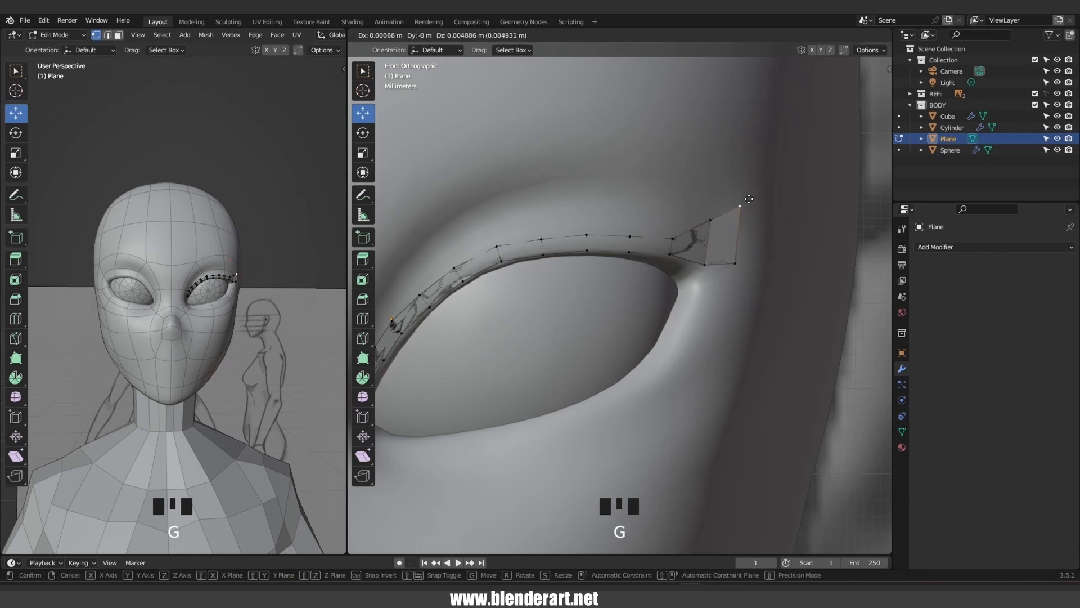
click(748, 199)
key(g)
click(675, 222)
Lift the strip's upper-edge vertices one by one, working from the outer end back toward the inner eyelid
click(629, 236)
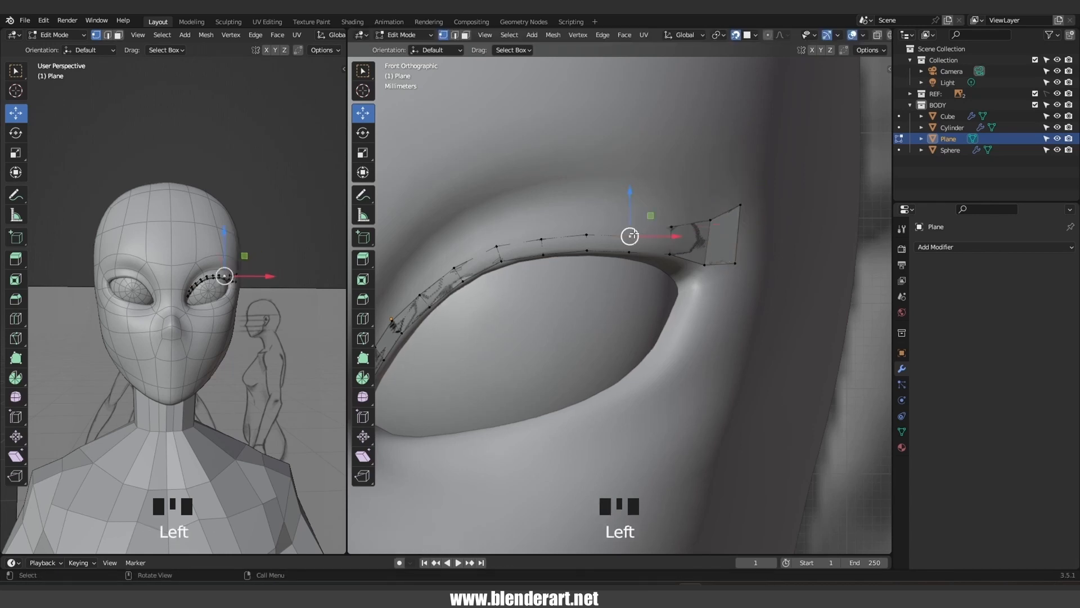
key(g)
click(632, 229)
click(587, 234)
key(g)
click(589, 229)
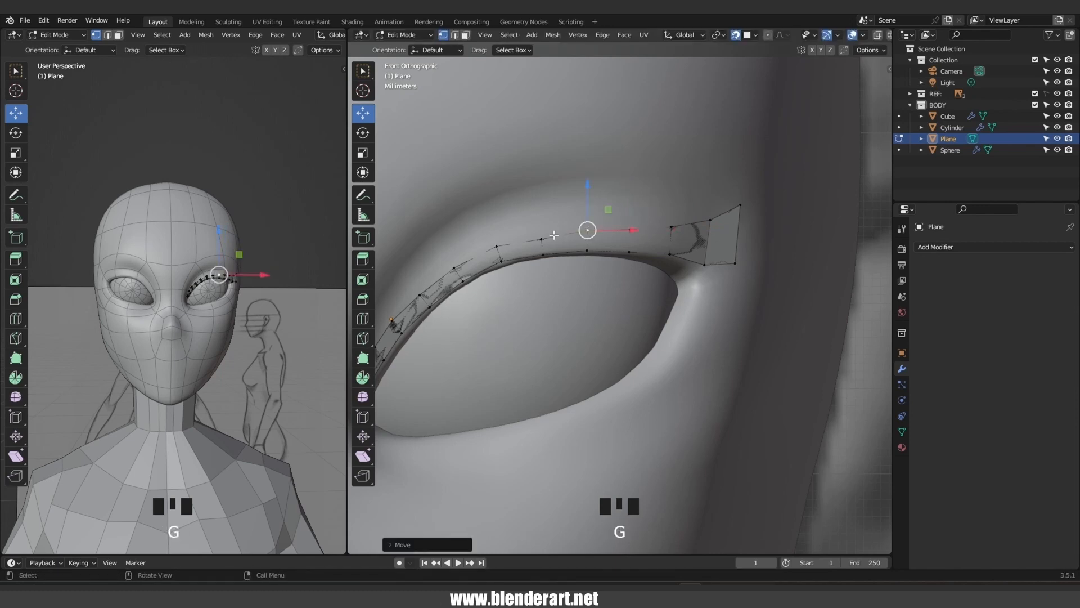
click(541, 237)
key(g)
click(539, 229)
click(497, 246)
key(g)
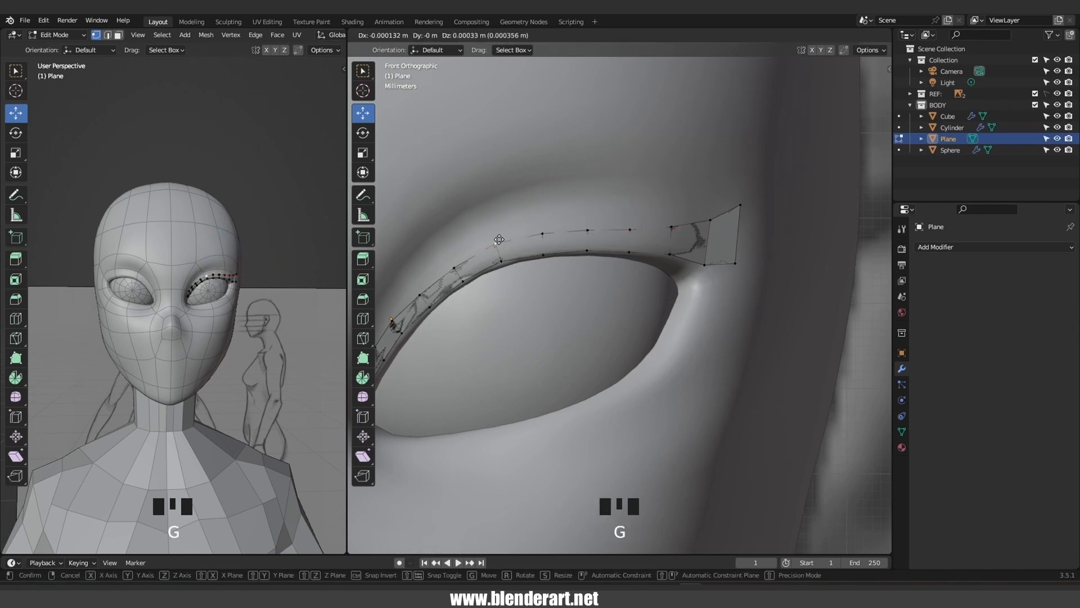
click(493, 238)
click(454, 268)
key(g)
click(453, 255)
Raise the upper-edge vertices over the middle and outer eyelid further to widen the strip toward its outer end
click(541, 234)
key(g)
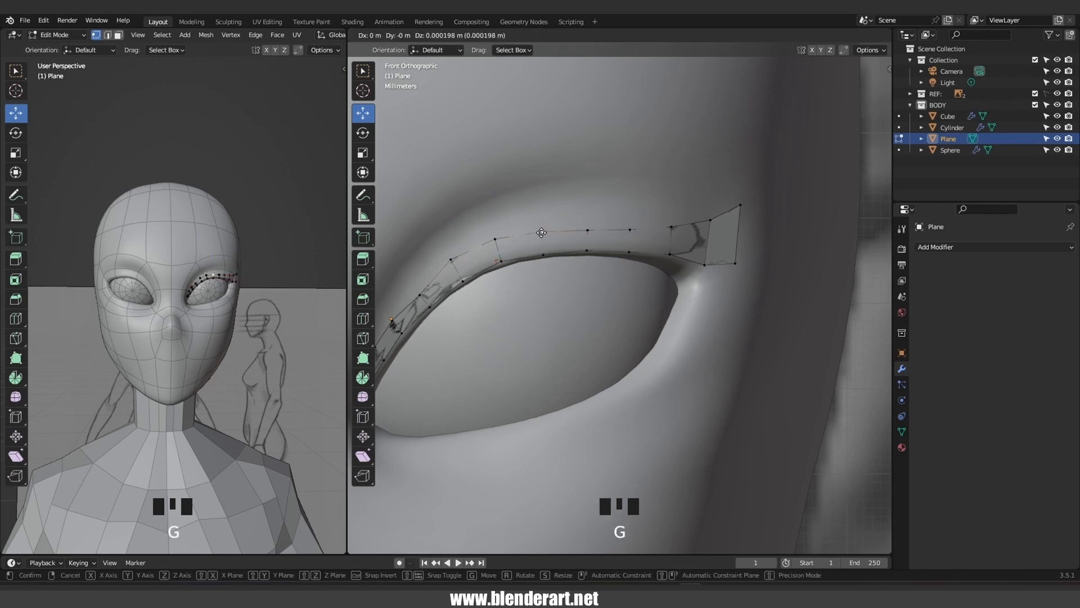
click(539, 225)
click(603, 223)
key(g)
click(603, 217)
click(630, 230)
key(g)
click(631, 216)
Move the outer end's upper vertices higher and nudge the lower vertex beside the outer eye corner upward
click(665, 219)
key(g)
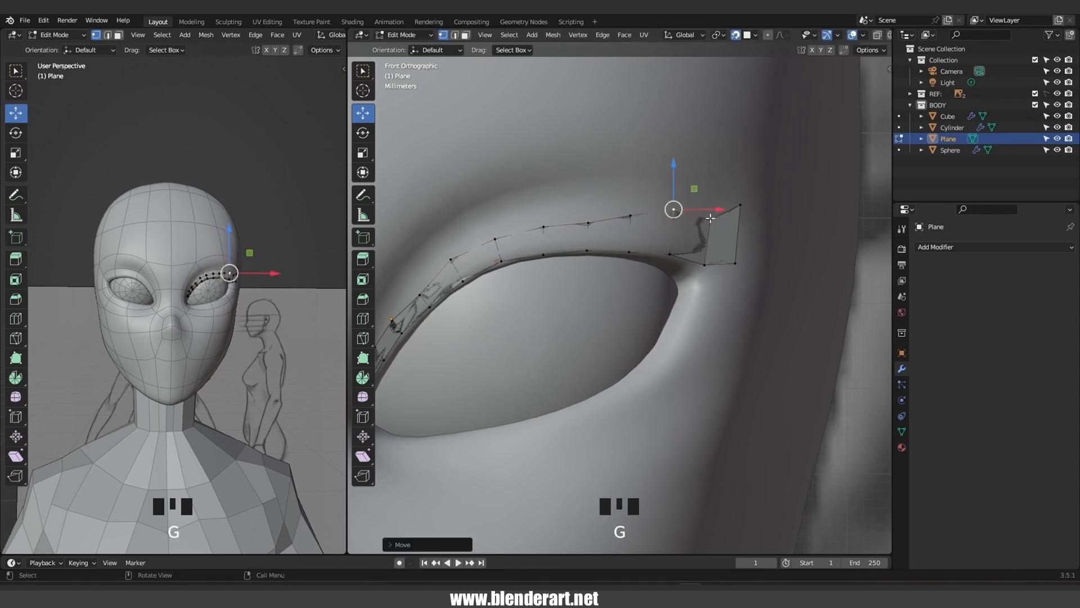
click(748, 196)
click(717, 262)
key(g)
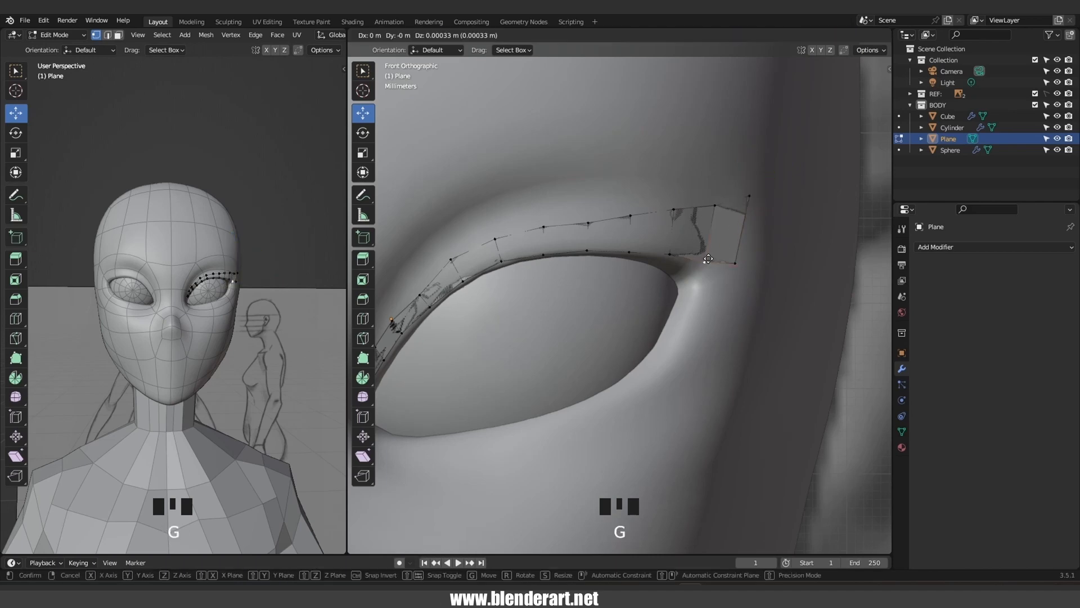
click(717, 258)
Adjust an upper-edge vertex above the inner eyelid and reposition the inner-end vertices to taper the strip's tip
scroll(670, 291, down, 6)
scroll(643, 311, up, 10)
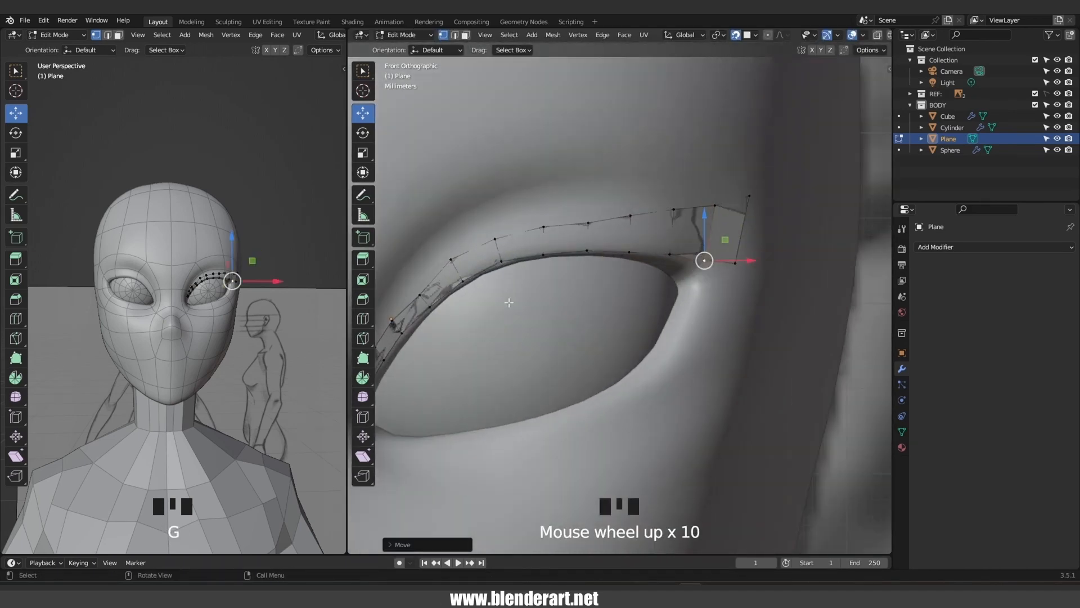
key(g)
shift+middle_drag(502, 248, 590, 205)
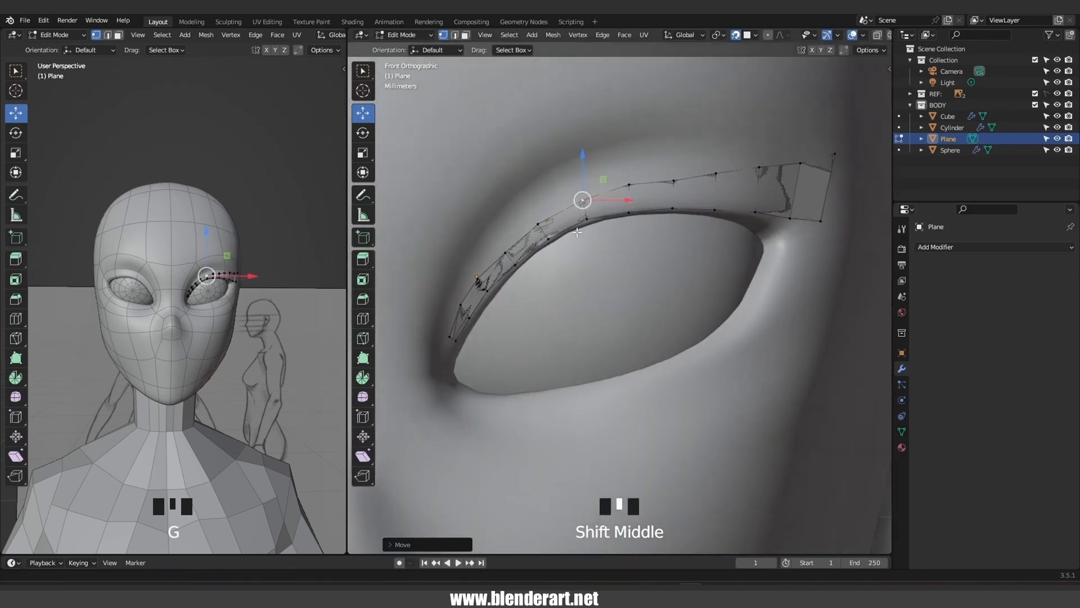
click(467, 301)
click(462, 303)
key(g)
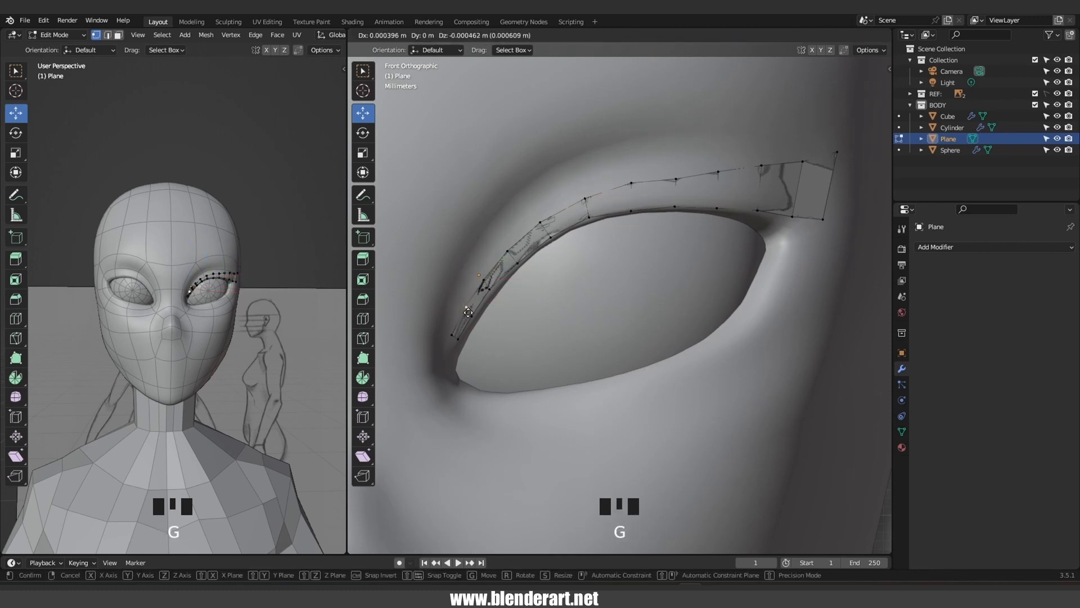
click(466, 307)
click(452, 335)
key(g)
click(453, 336)
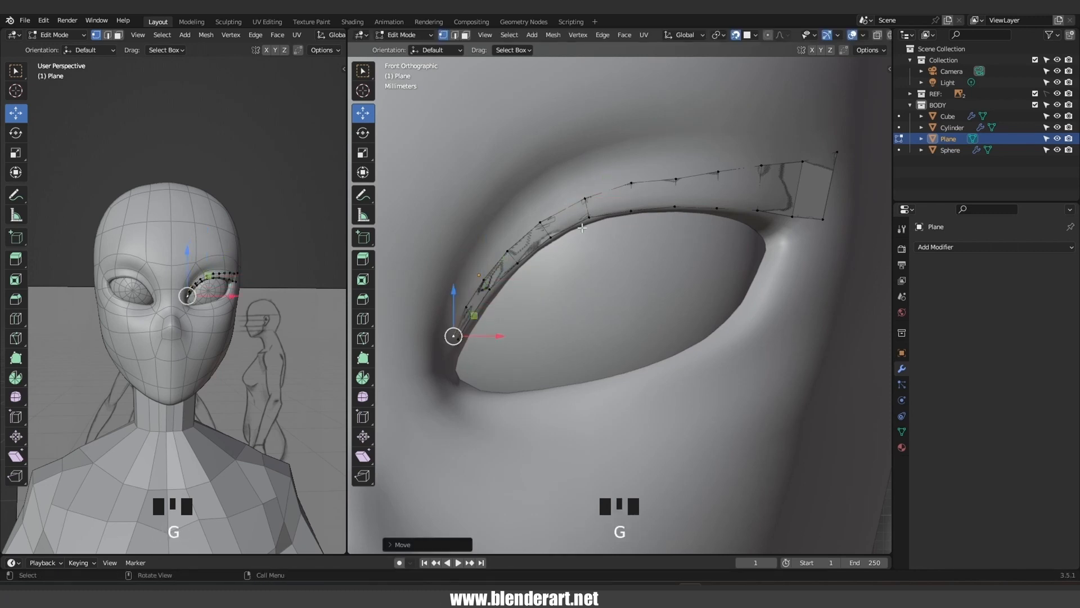
Nudge the upper-edge vertices over the inner half of the eyelid slightly to smooth the strip's curve
click(540, 223)
key(g)
click(540, 227)
click(585, 199)
key(g)
click(583, 204)
click(629, 187)
key(g)
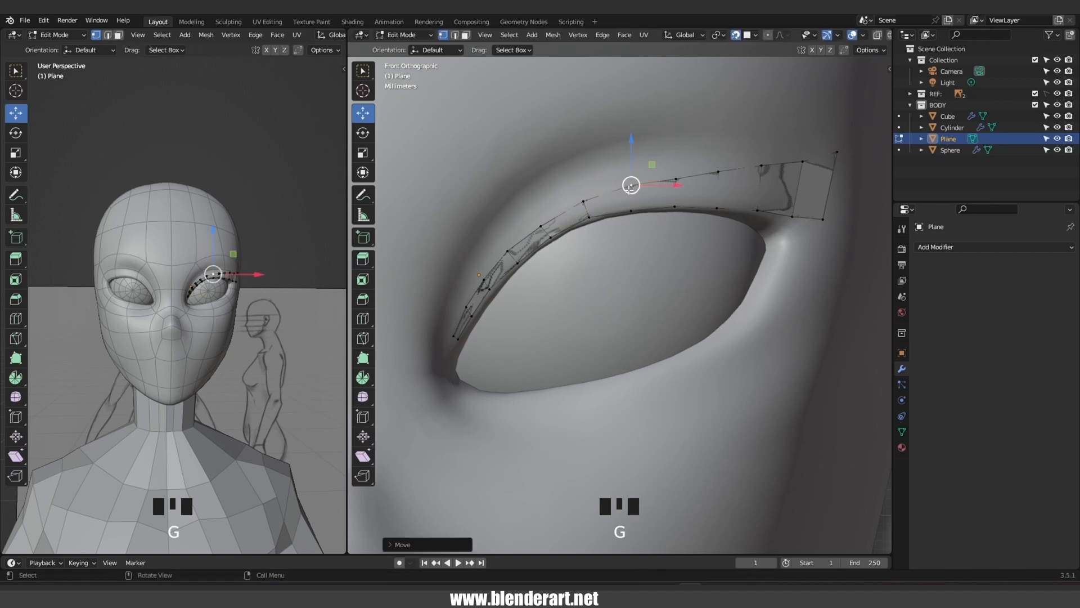
Return to Object Mode, check the eyelash strip against the face, and turn off snapping
key(Tab)
scroll(720, 225, down, 10)
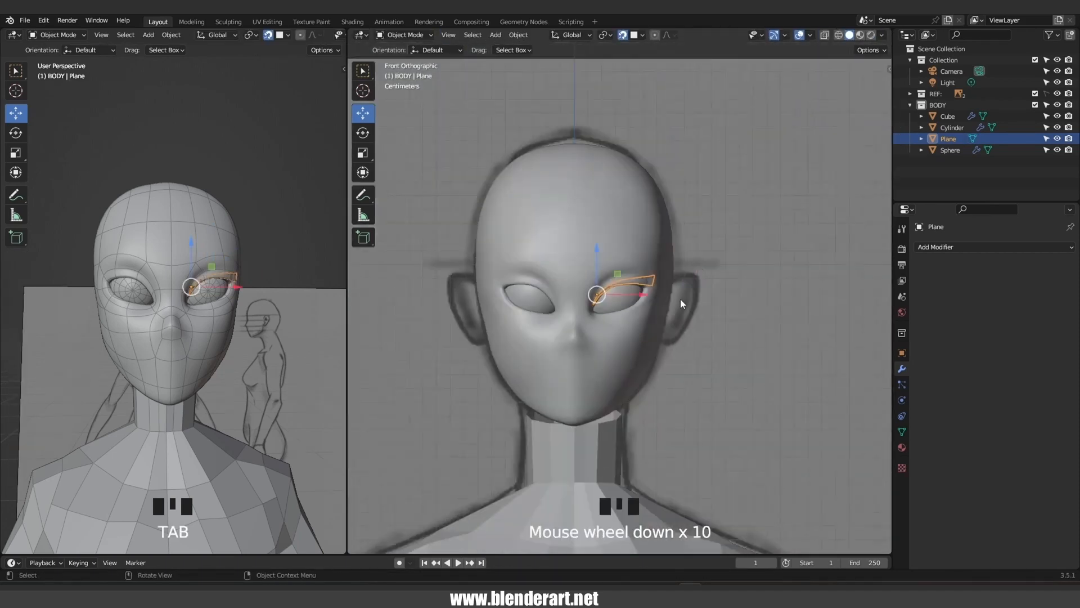
scroll(680, 299, up, 5)
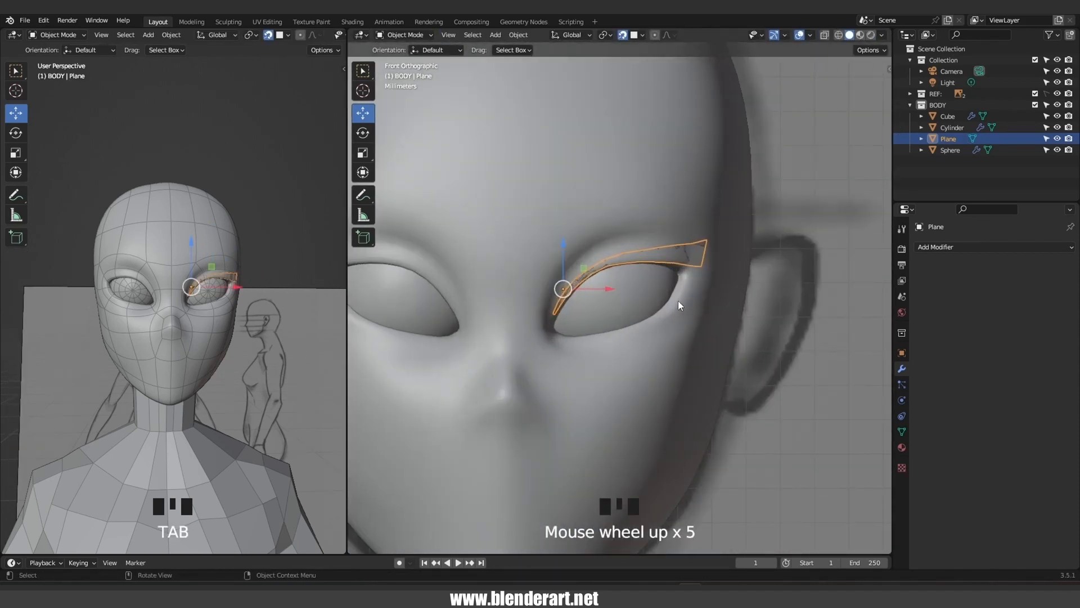
scroll(657, 260, up, 1)
shift+middle_drag(657, 260, 597, 289)
scroll(619, 288, up, 2)
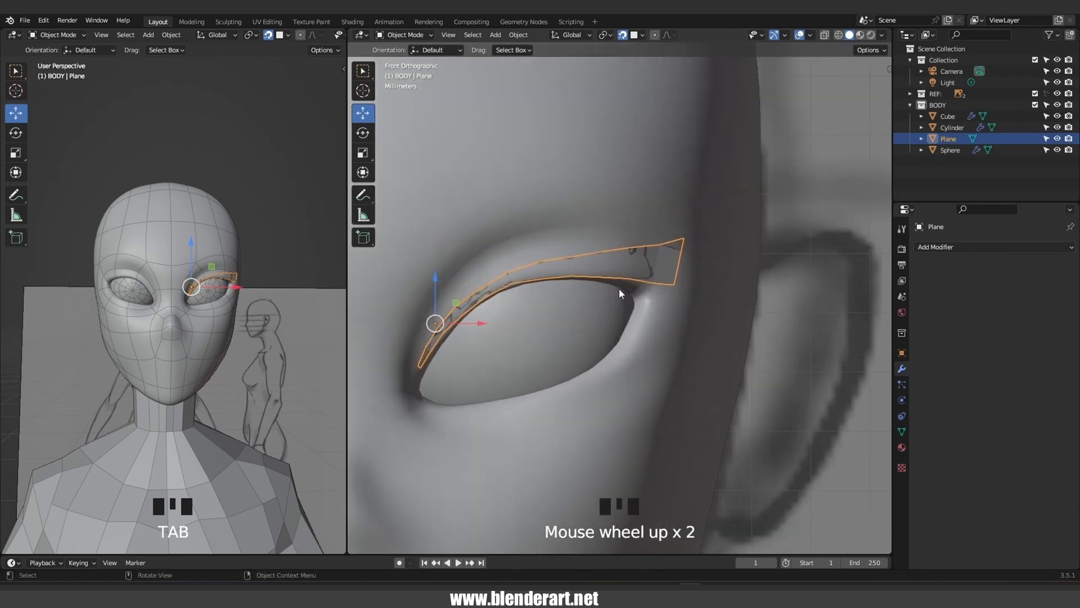
click(623, 36)
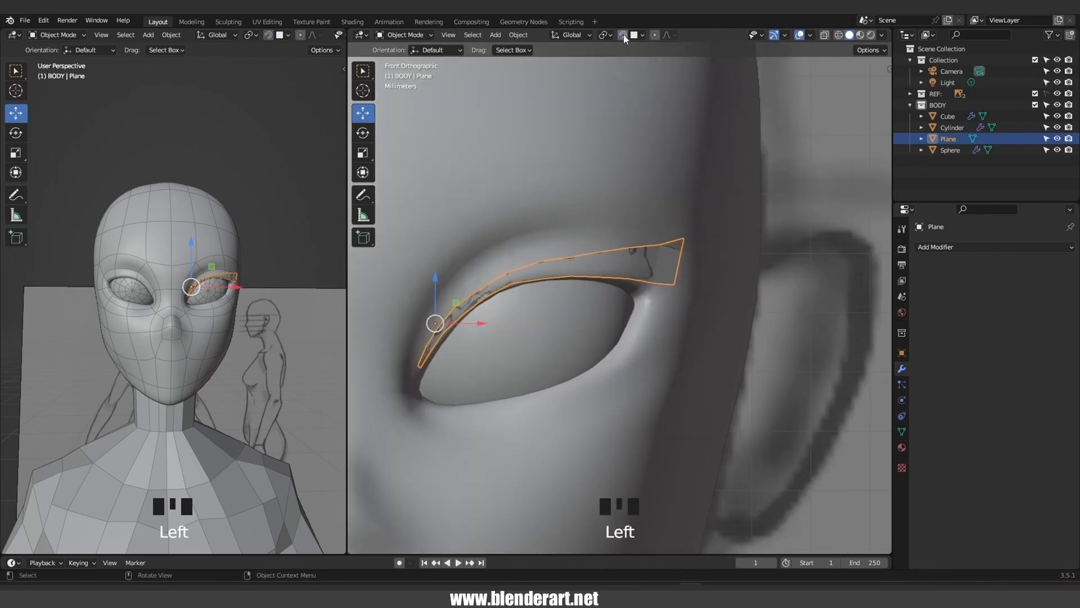
Apply the eyelash strip's object transform
scroll(623, 260, down, 4)
mouse_move(627, 282)
middle_down()
mouse_move(604, 302)
mouse_move(632, 262)
middle_up()
scroll(624, 271, down, 4)
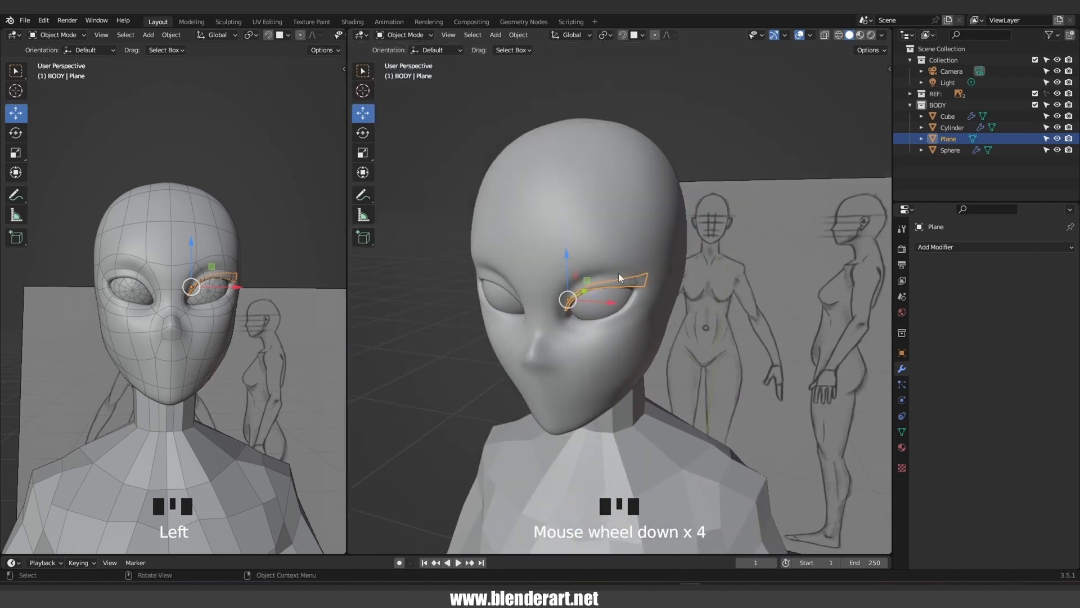
key(ctrl+a)
click(568, 302)
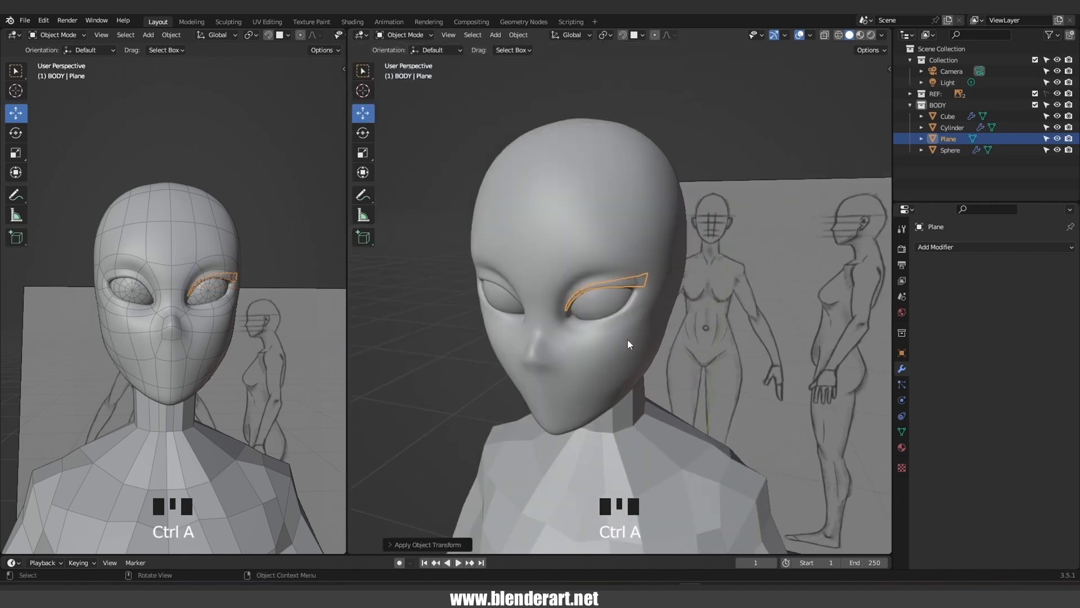
Add a Mirror modifier on the X axis to the eyelash strip to copy it to the other eye
click(961, 245)
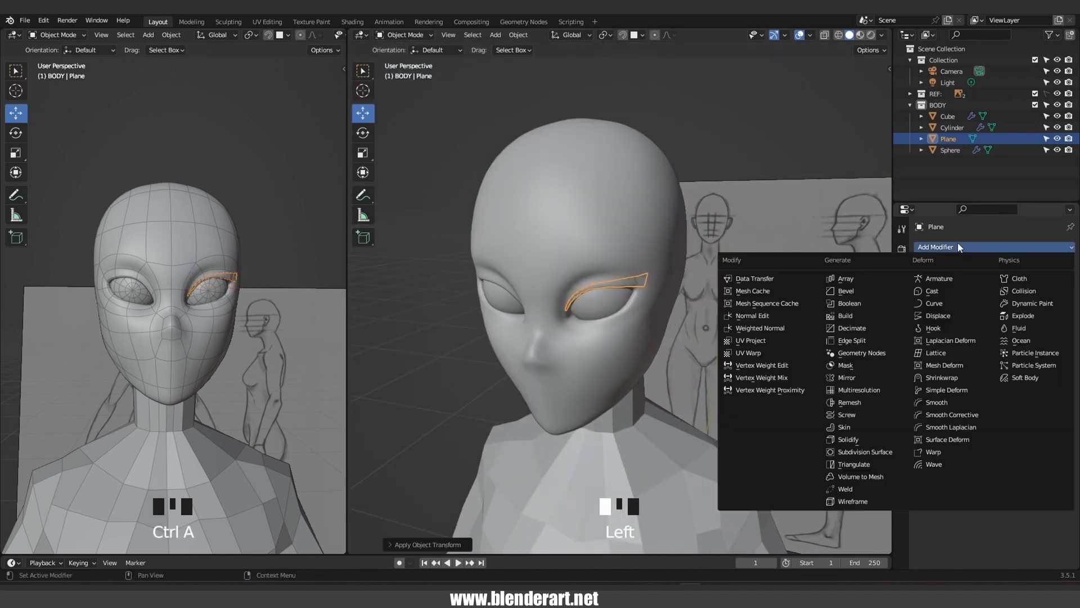
click(867, 376)
mouse_move(677, 302)
middle_down()
mouse_move(737, 310)
mouse_move(629, 308)
mouse_move(659, 305)
mouse_move(664, 288)
mouse_move(683, 308)
middle_up()
scroll(622, 292, up, 3)
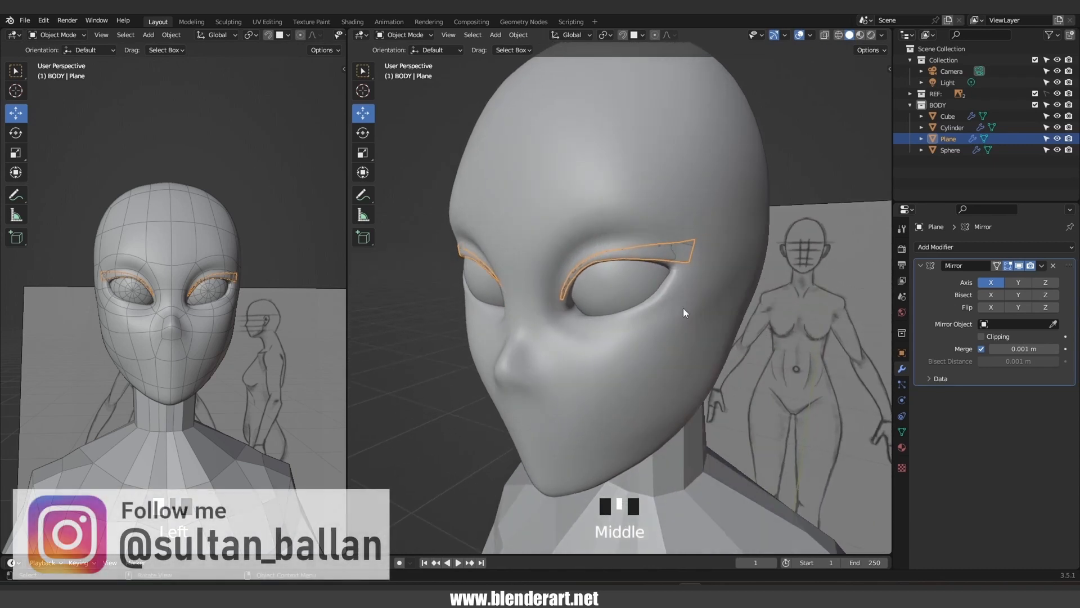
Add a Solidify modifier to the eyelash strip with a thickness of -0.001 m
click(939, 248)
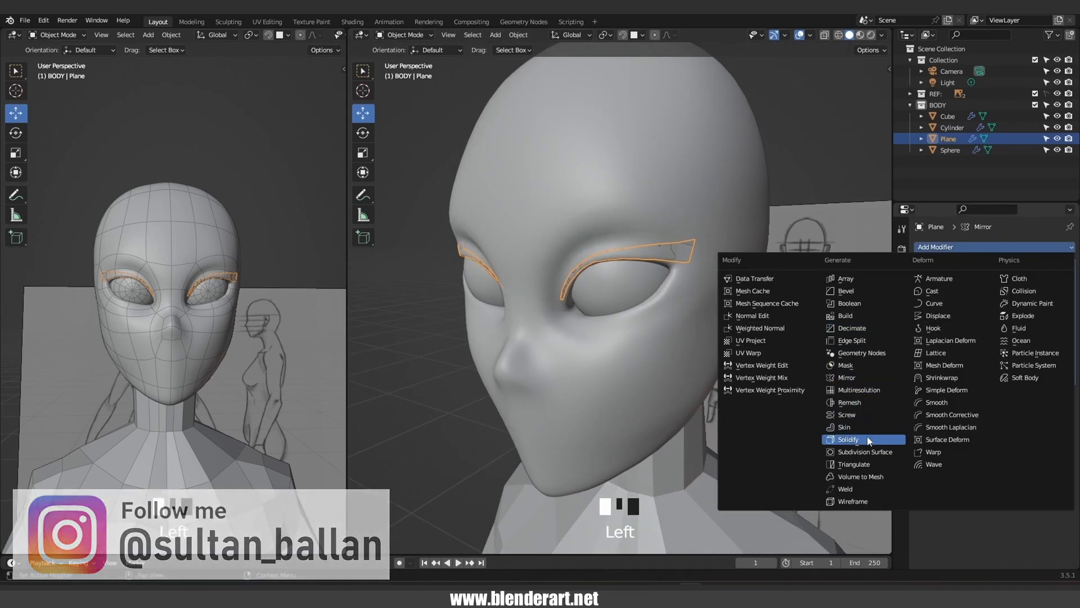
click(849, 440)
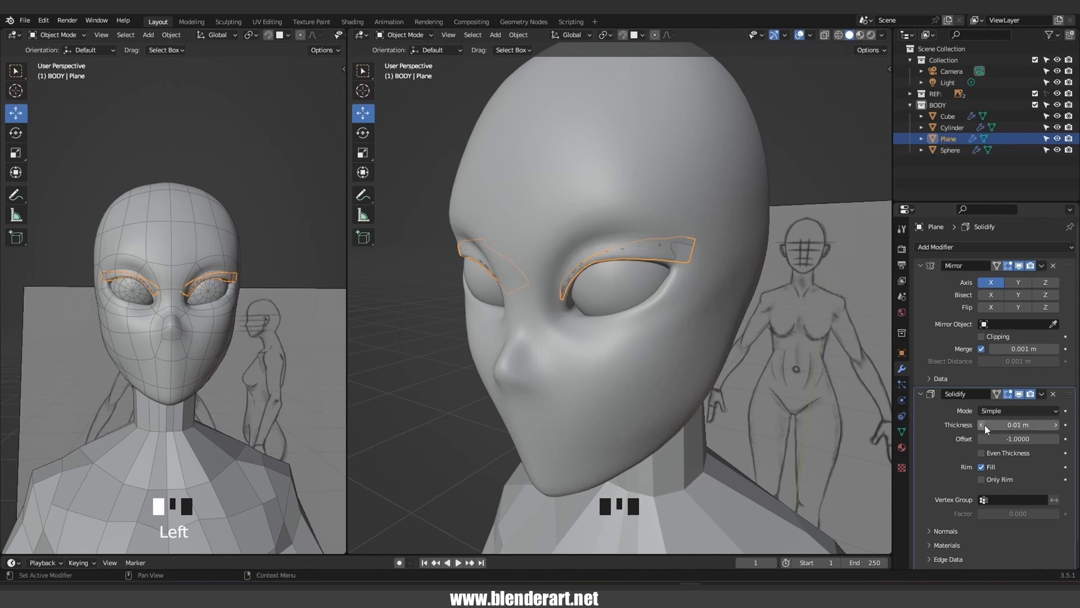
mouse_move(1014, 425)
mouse_down()
mouse_move(928, 425)
mouse_move(1004, 425)
mouse_up()
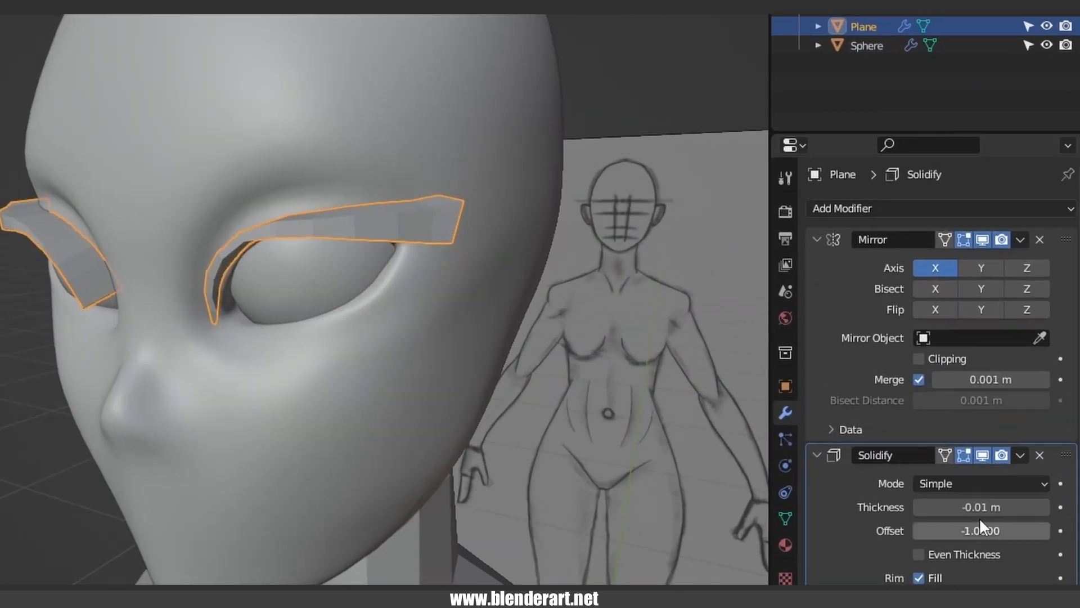
click(1014, 426)
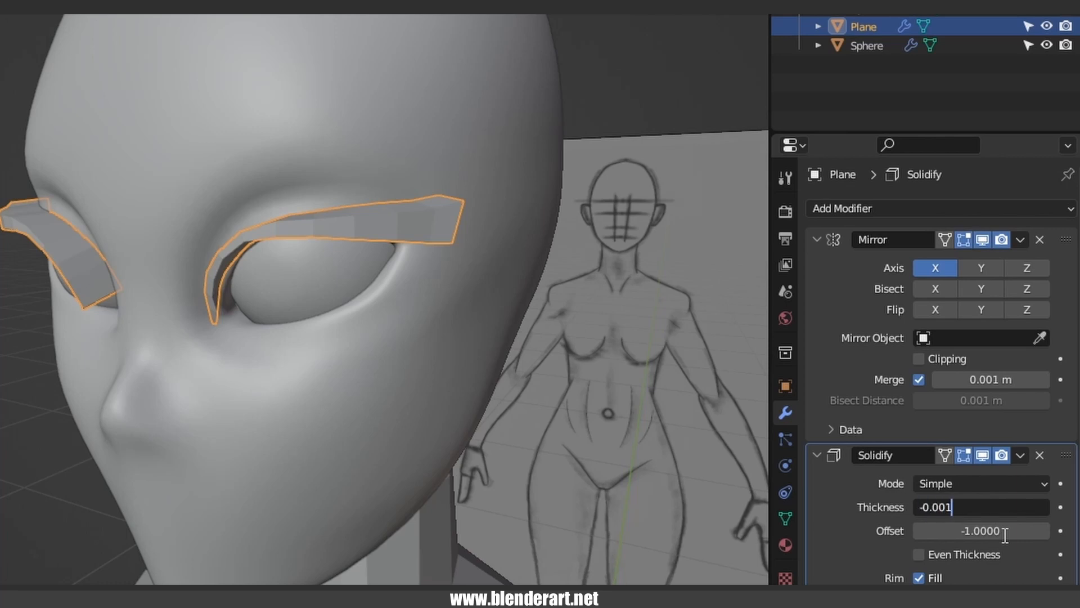
key(Return)
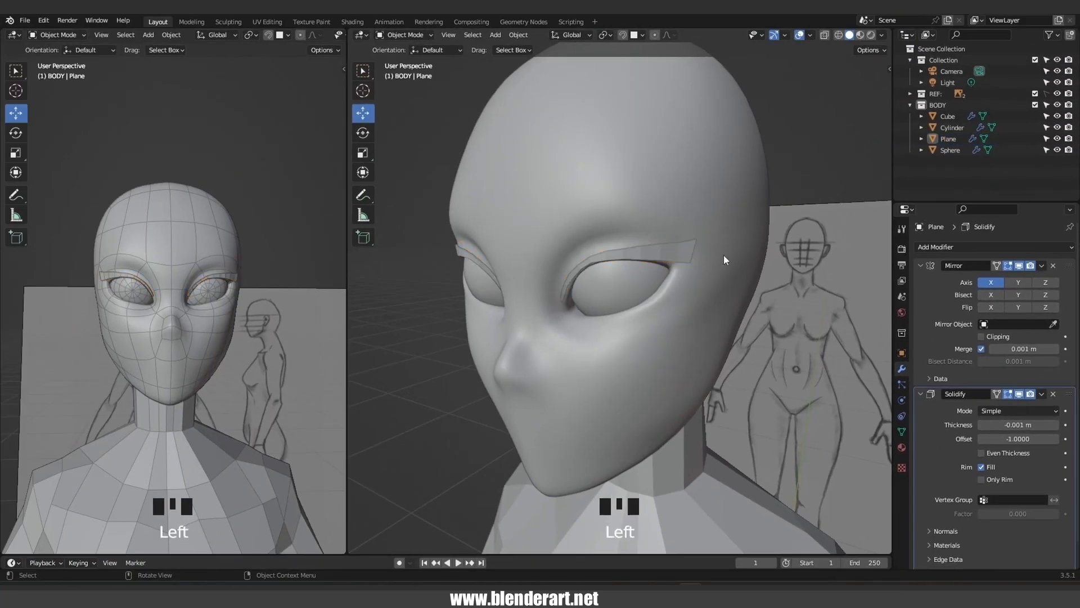
Open the eyelash strip in Edit Mode and enable the Solidify modifier's on-cage display
middle_drag(724, 260, 593, 282)
scroll(593, 282, up, 5)
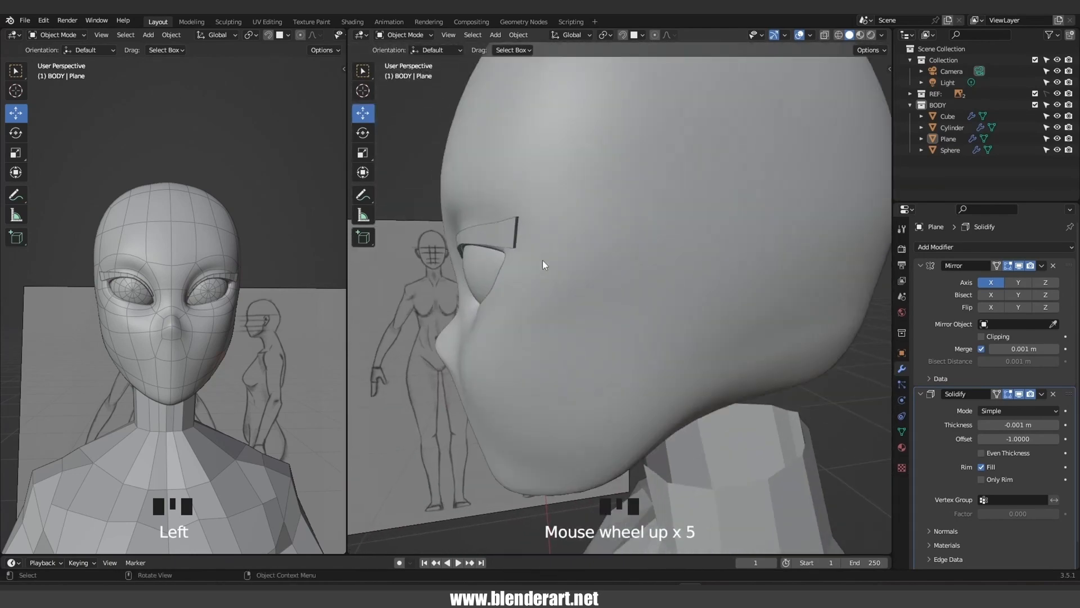
scroll(506, 236, up, 1)
click(497, 234)
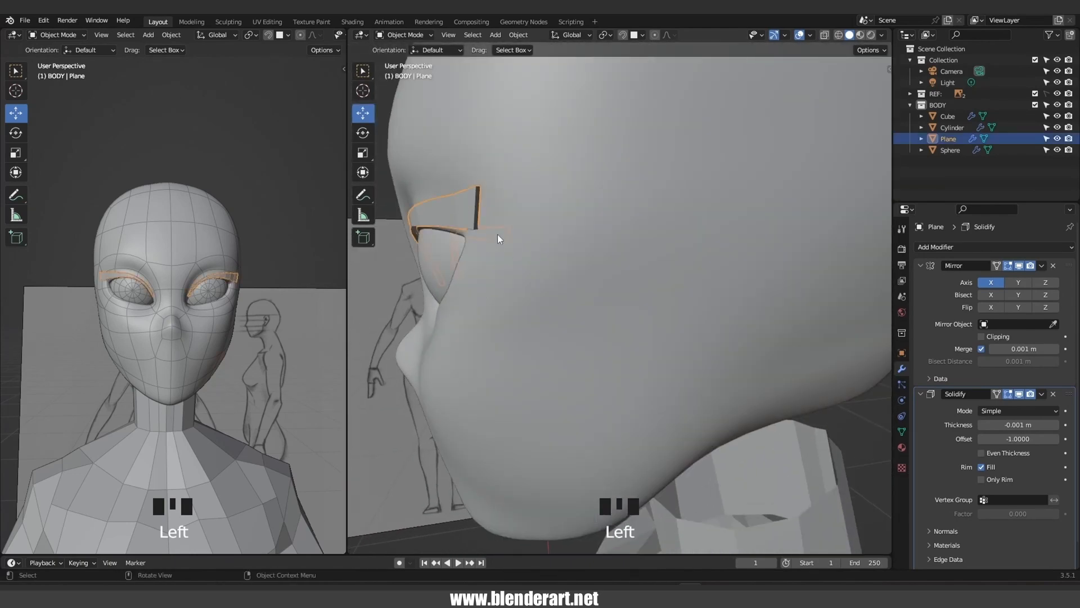
click(923, 393)
middle_drag(450, 221, 476, 251)
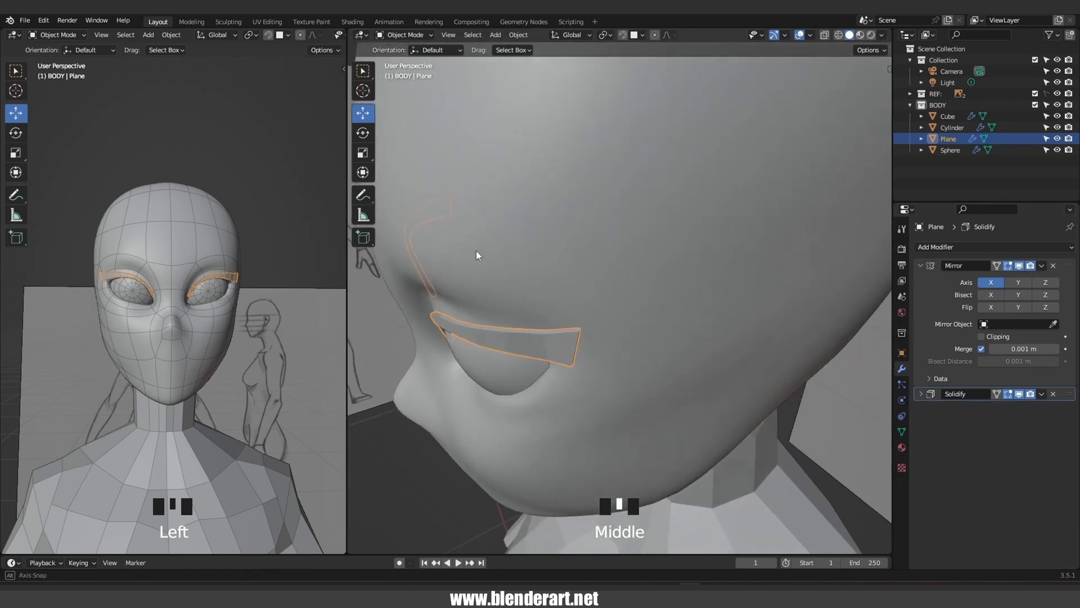
key(Tab)
click(616, 369)
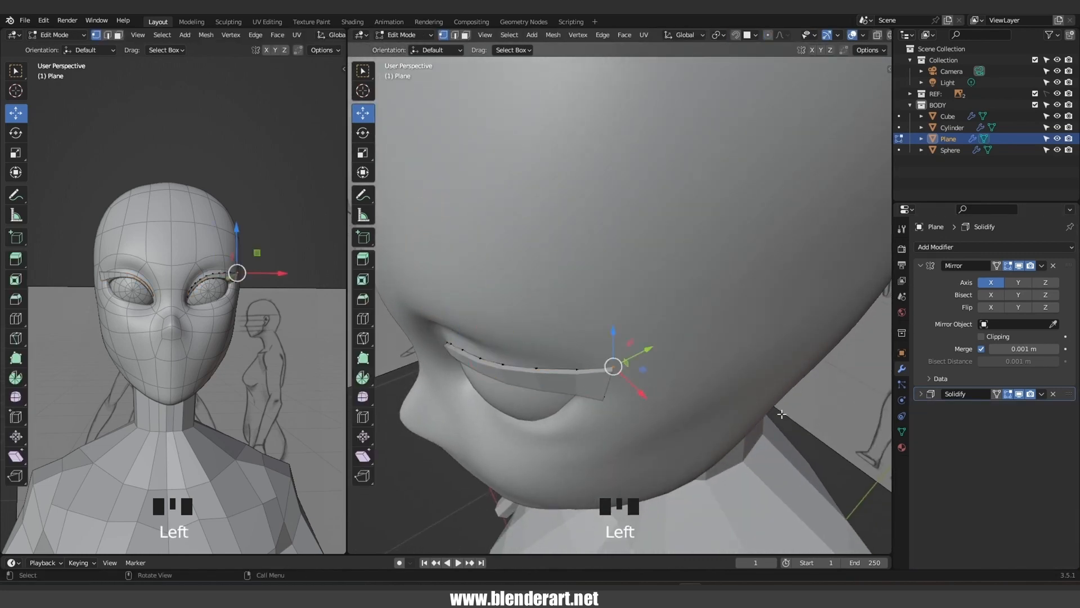
click(996, 395)
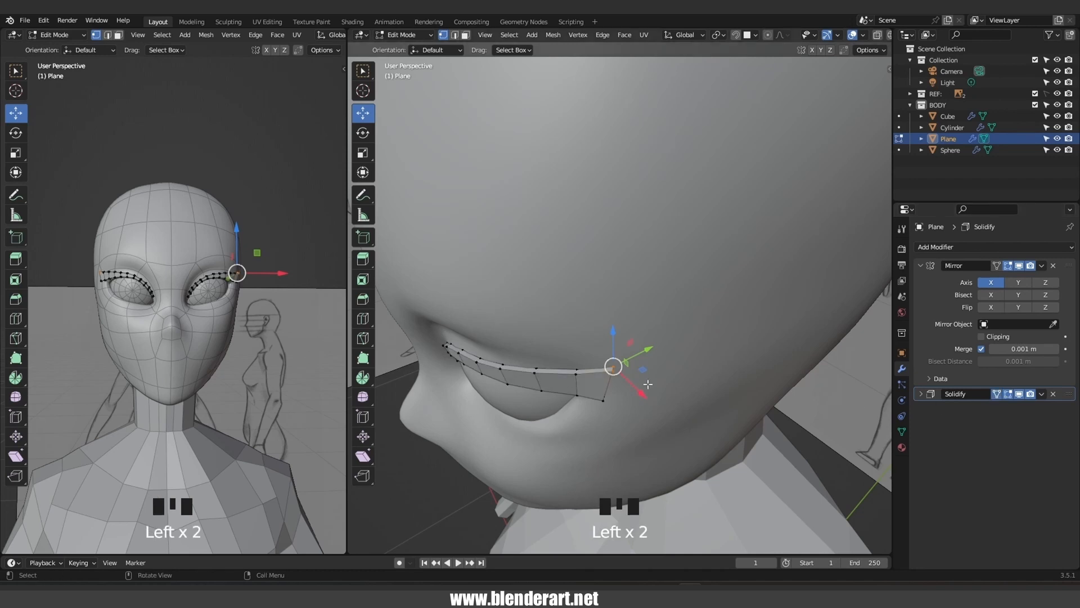
Move the upper-edge vertices at the eyelash strip's outer end so the thickness forms an even tip
click(598, 368)
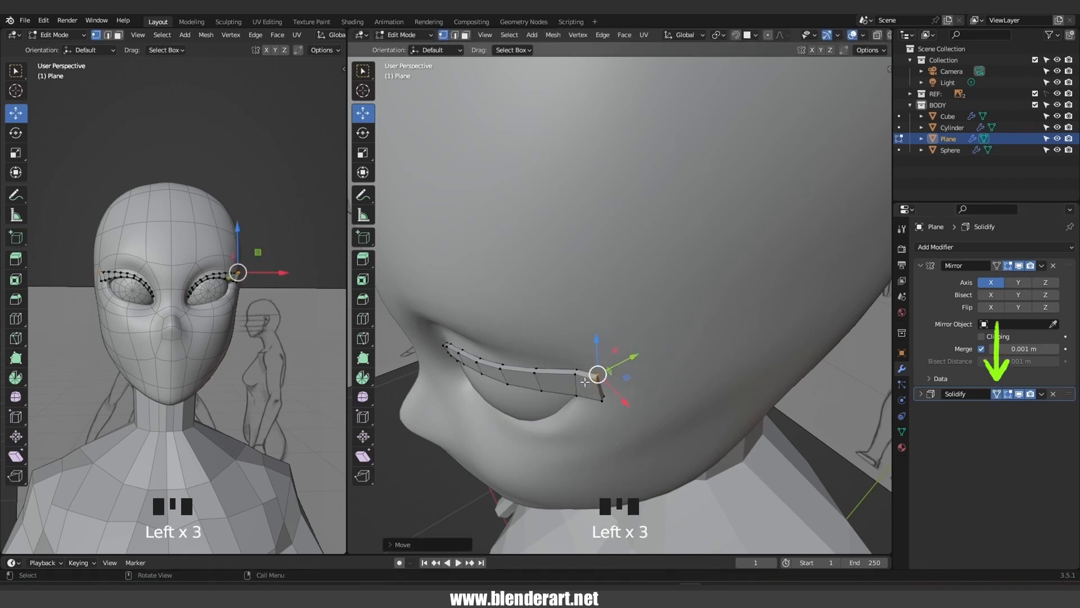
click(574, 350)
click(614, 349)
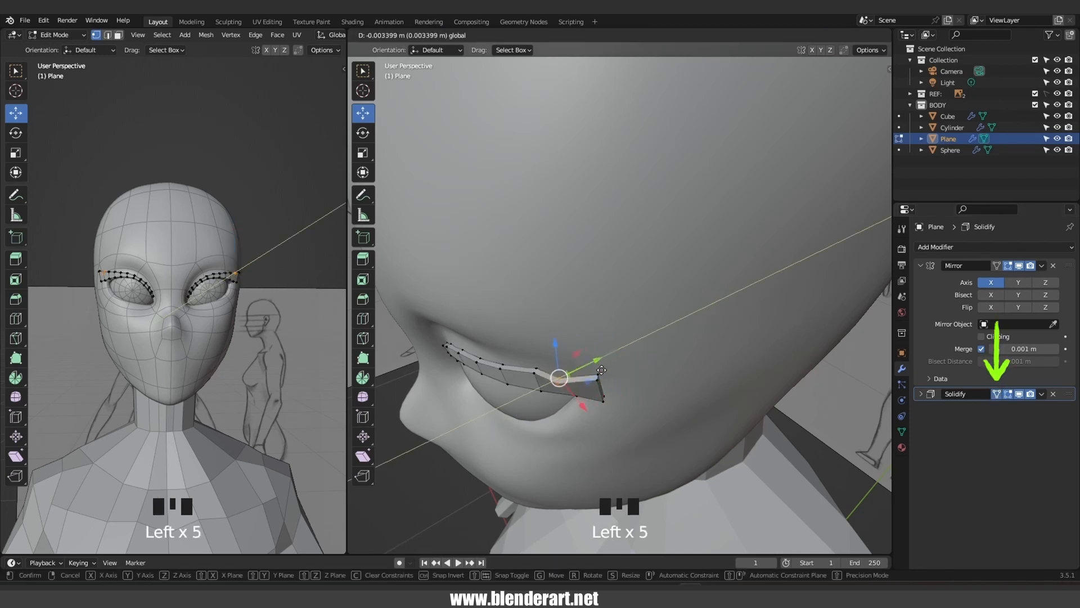
middle_drag(614, 349, 661, 398)
click(771, 387)
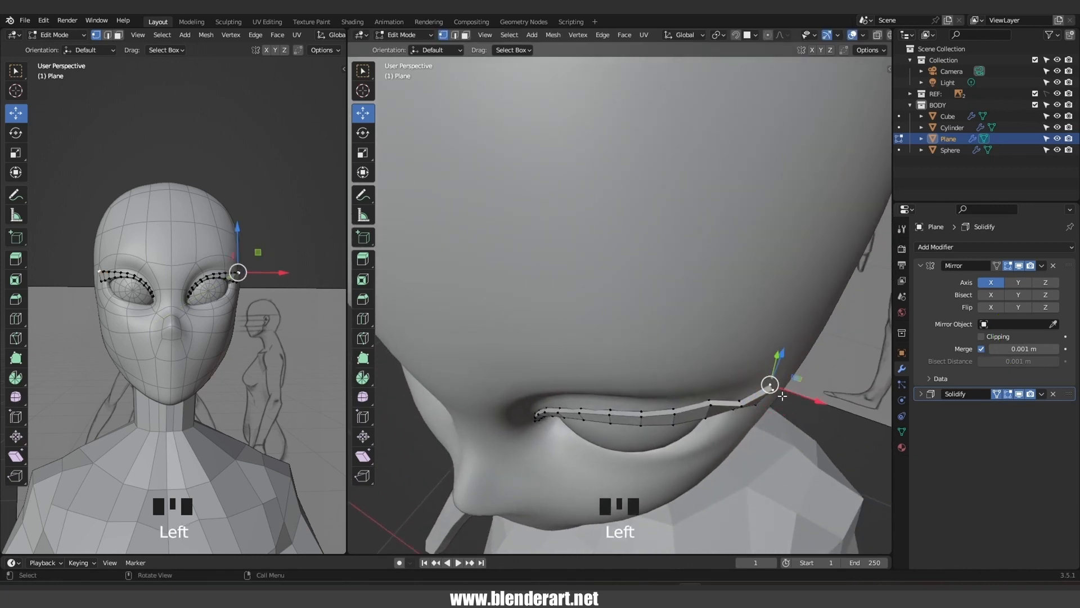
key(g)
click(792, 410)
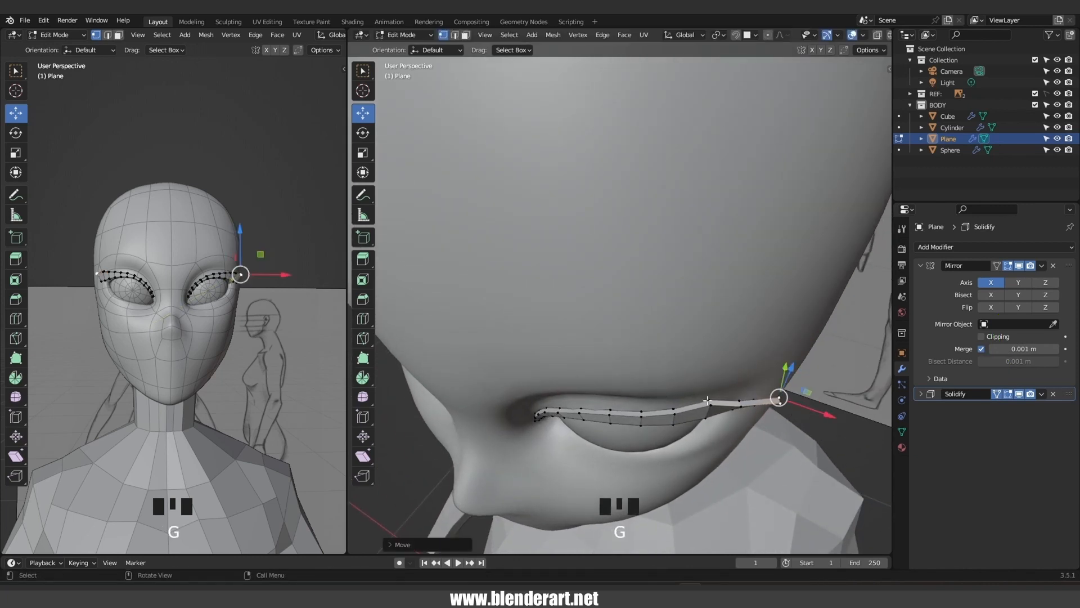
Pull three more upper-edge vertices forward, working from the strip's outer end toward its middle
click(710, 401)
key(g)
click(711, 421)
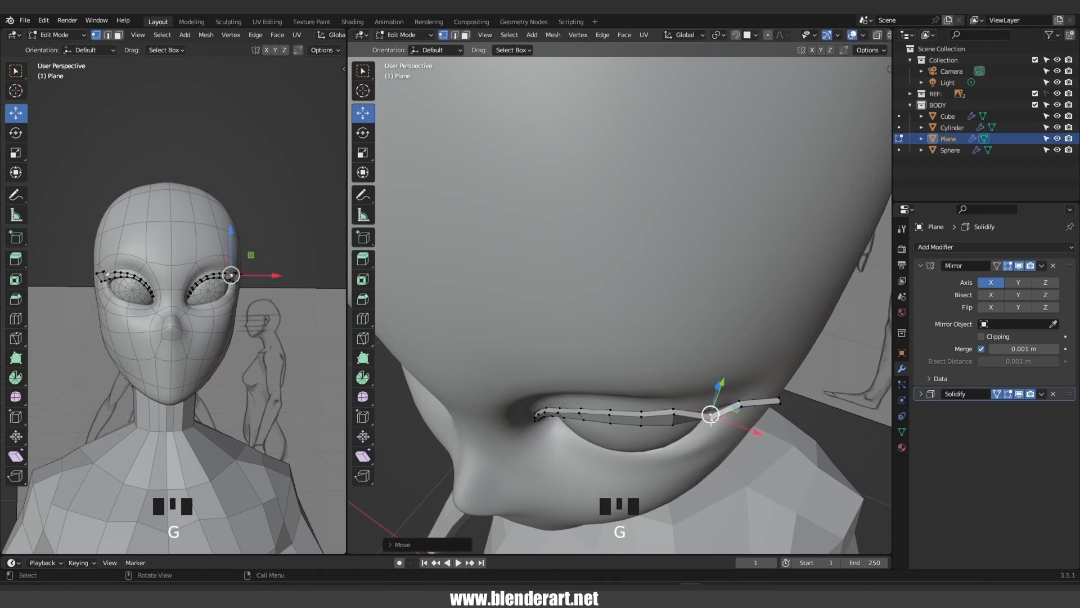
click(671, 411)
key(g)
click(675, 429)
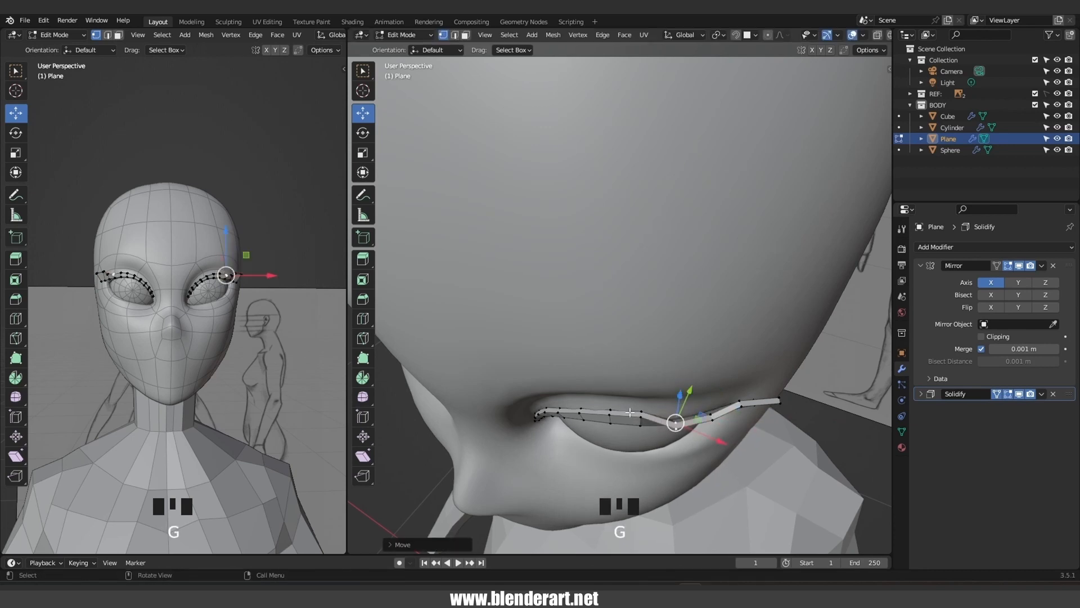
click(642, 419)
key(g)
click(641, 426)
Select the run of lower-edge vertices above the outer half of the eye and shift them toward the eyelid
middle_drag(641, 426, 687, 413)
click(665, 348)
ctrl+click(722, 332)
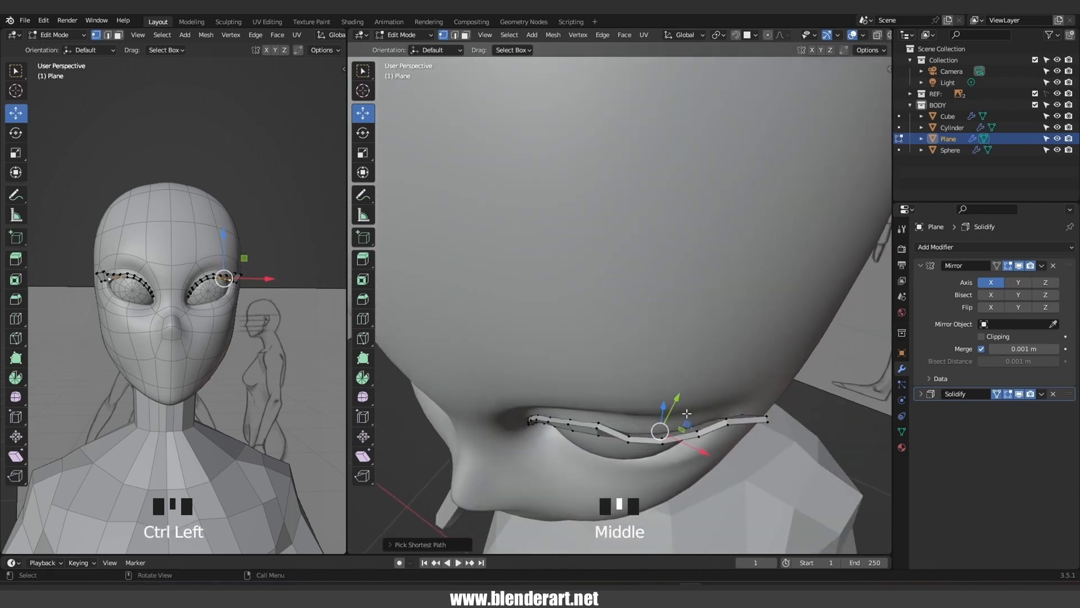
drag(662, 406, 662, 396)
middle_drag(662, 396, 652, 318)
key(g)
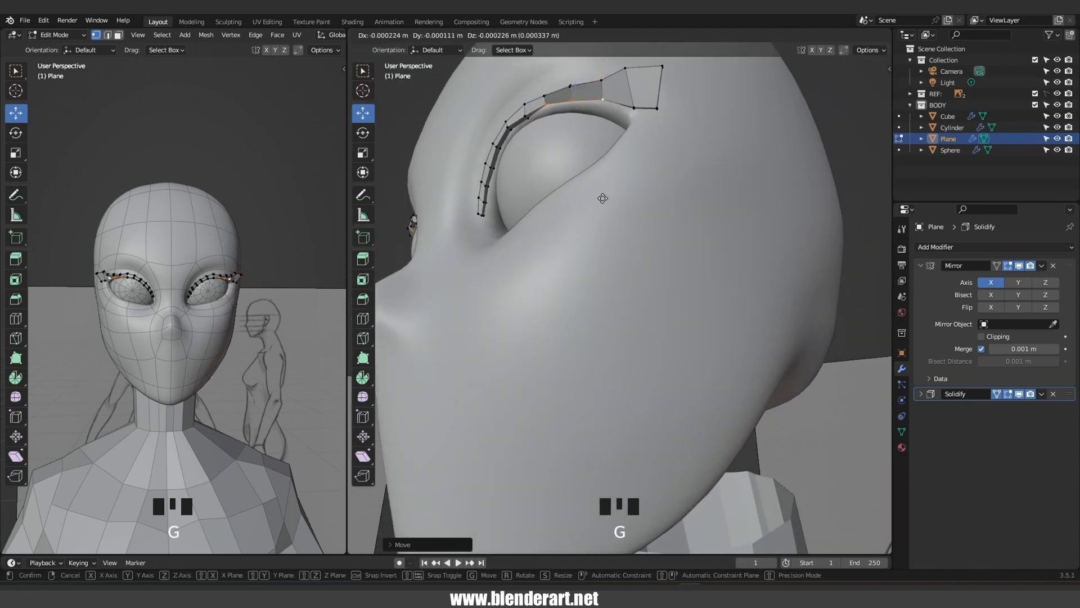
click(603, 200)
Adjust the selected lower-edge vertices along the Y axis and fit them to the upper eyelid's rim
middle_drag(602, 200, 615, 168)
key(KP_Decimal)
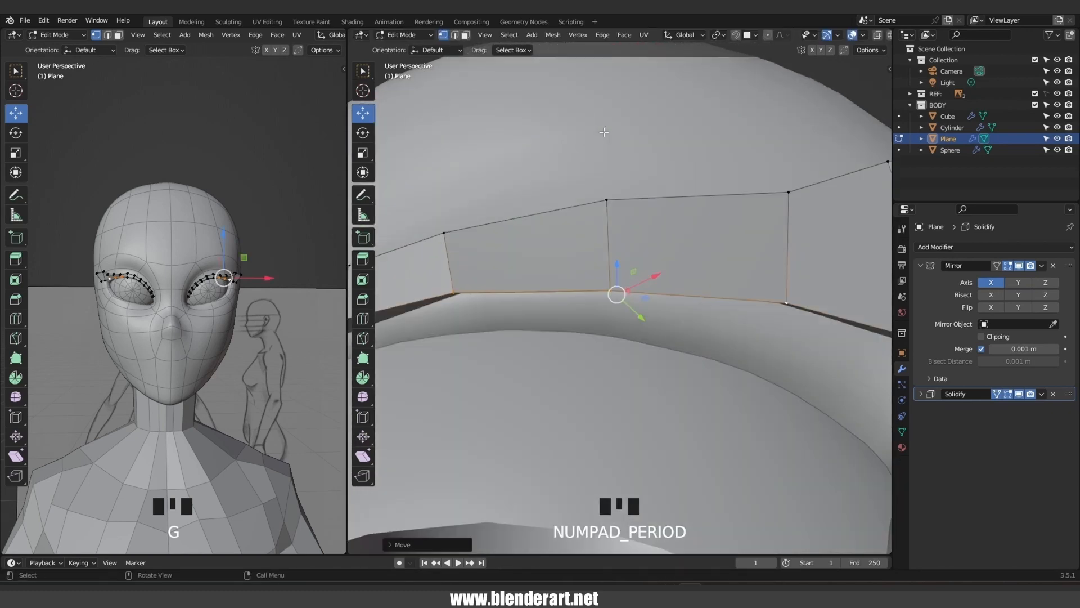
scroll(571, 246, down, 5)
middle_drag(571, 245, 613, 303)
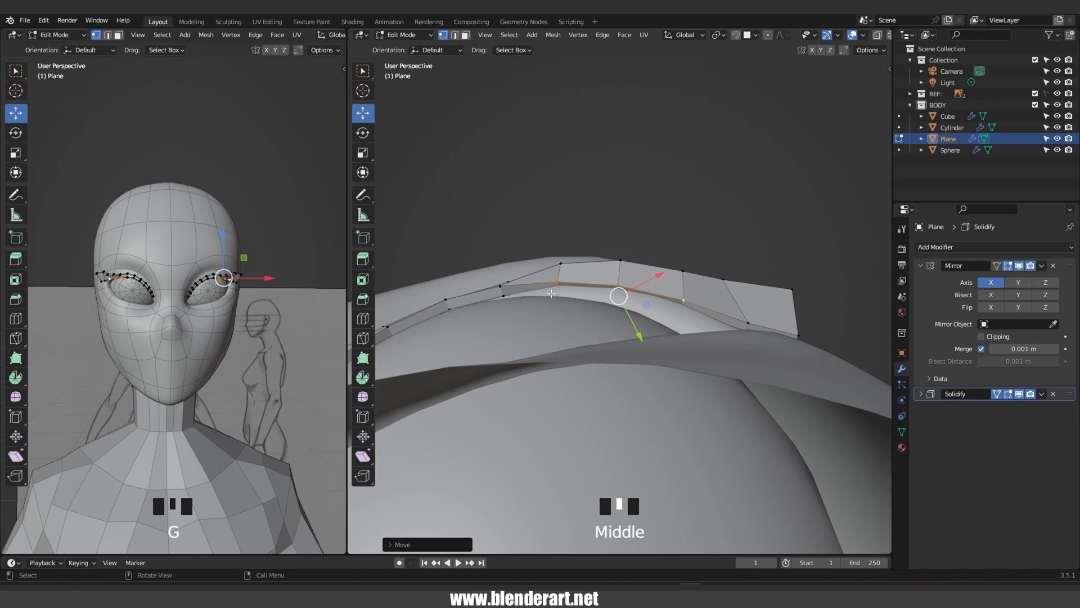
drag(642, 338, 638, 330)
middle_drag(638, 331, 590, 386)
key(g)
click(645, 281)
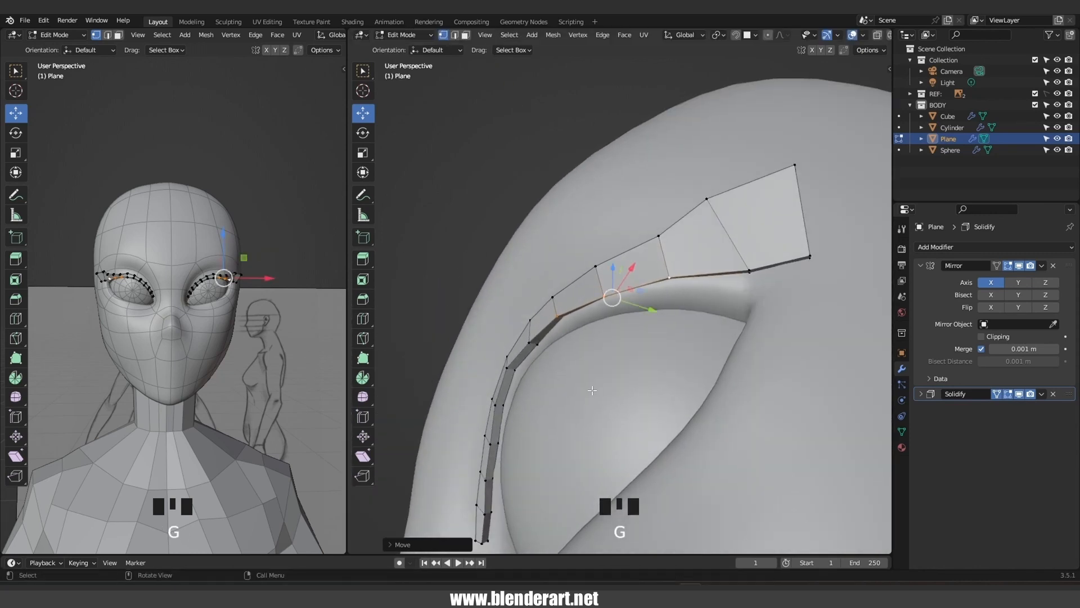
Check the eyelash in Object Mode, then reposition an upper-edge vertex near its outer end in Edit Mode
key(Tab)
middle_drag(647, 281, 670, 302)
key(Tab)
click(616, 302)
key(g)
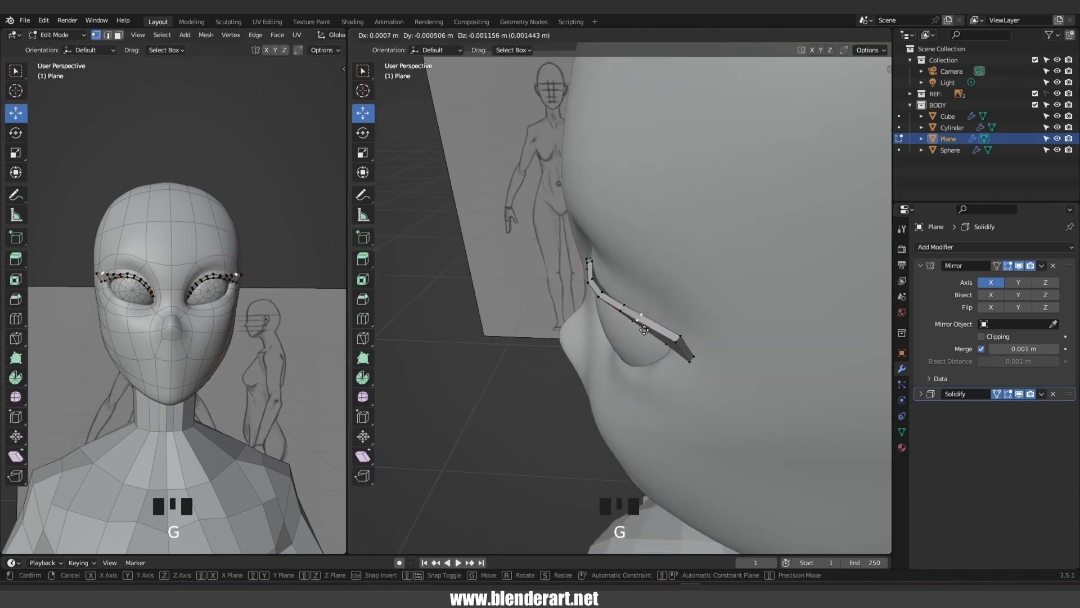
click(646, 331)
Move two upper-edge vertices at the middle of the eyelash strip to smooth its curve
key(Tab)
middle_drag(646, 329, 770, 347)
scroll(596, 331, up, 3)
key(Tab)
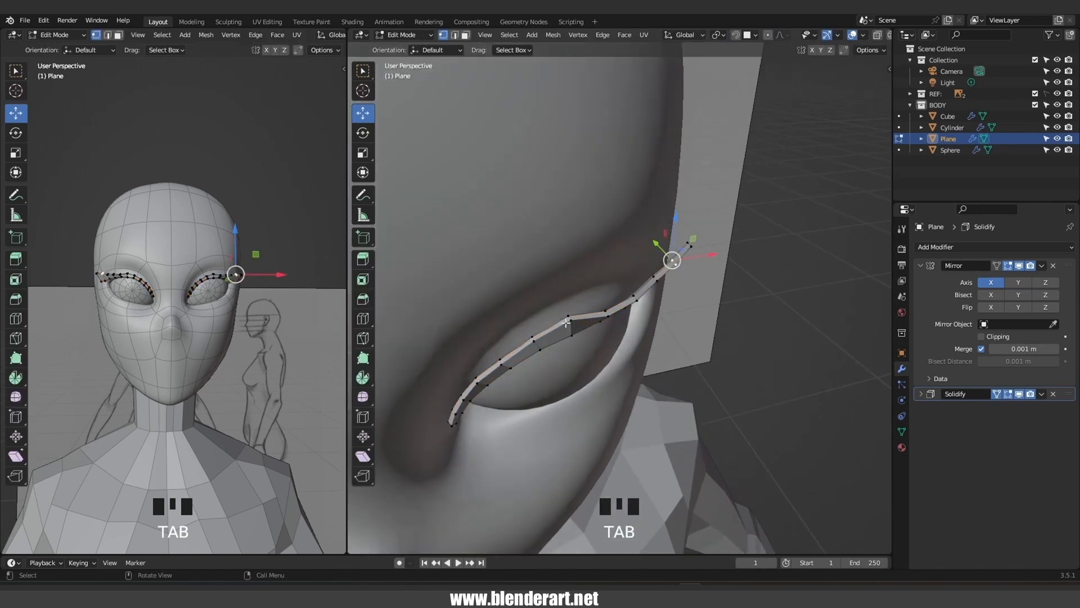
click(570, 315)
middle_drag(570, 315, 578, 351)
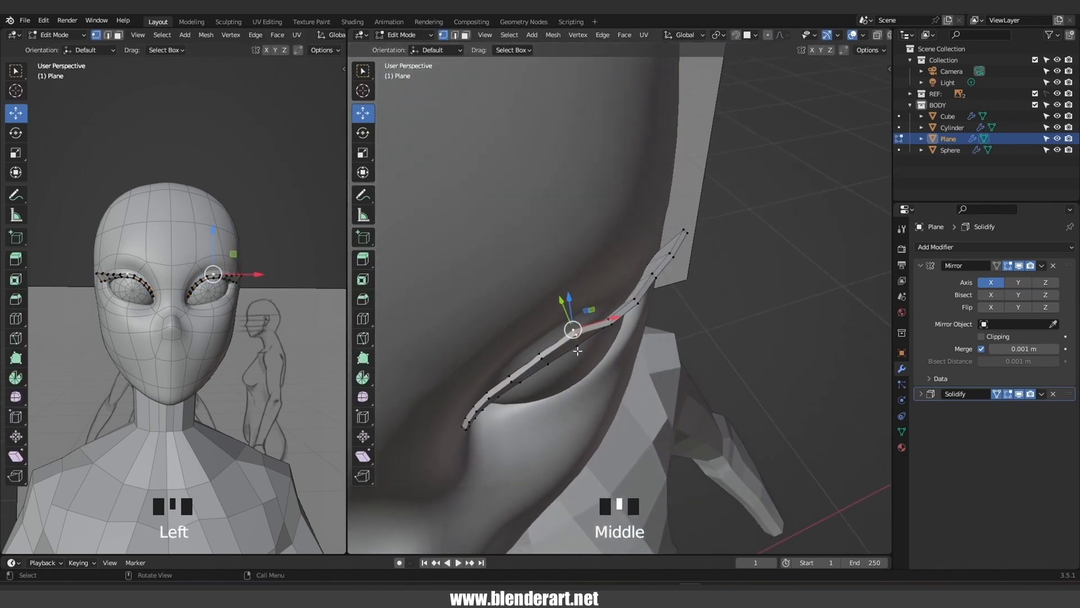
key(g)
click(582, 359)
click(544, 357)
key(g)
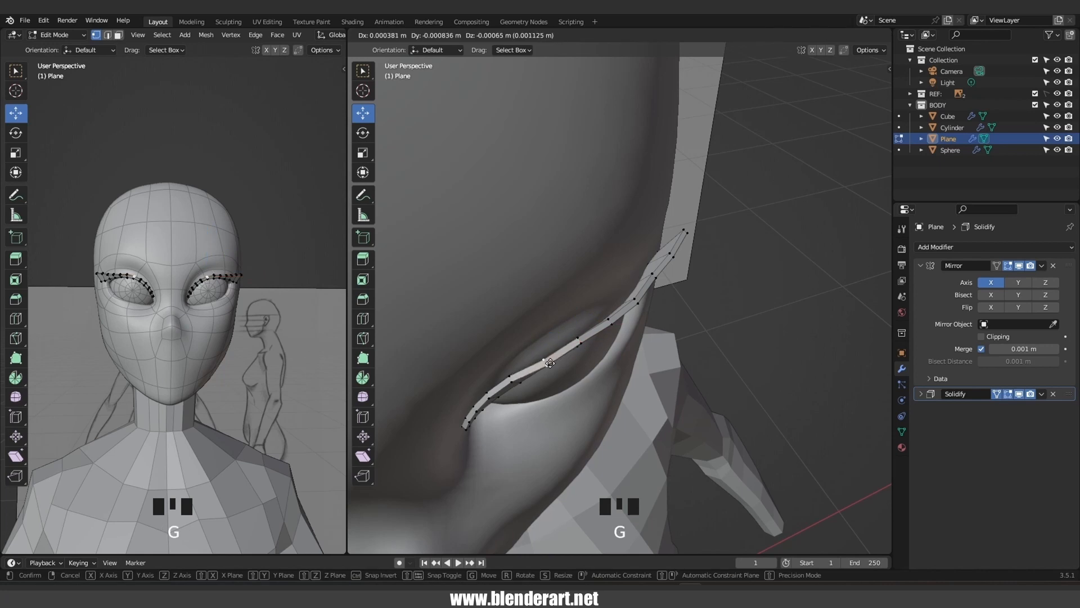
click(549, 362)
Adjust the upper-edge vertices near the inner corner of the eye to continue the smooth curve
click(511, 383)
key(g)
click(512, 384)
click(487, 393)
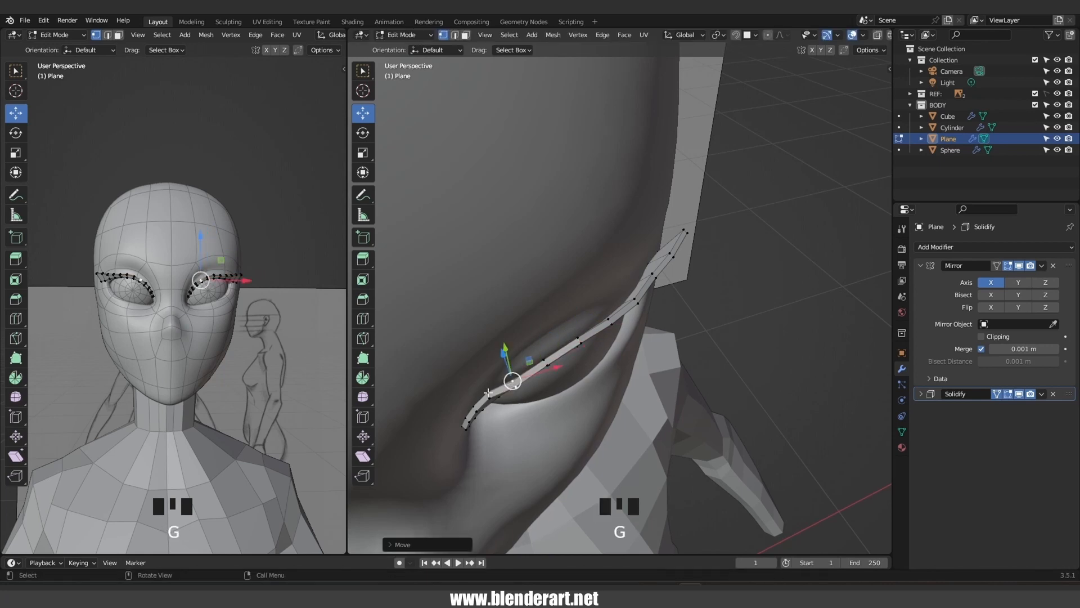
key(g)
click(486, 393)
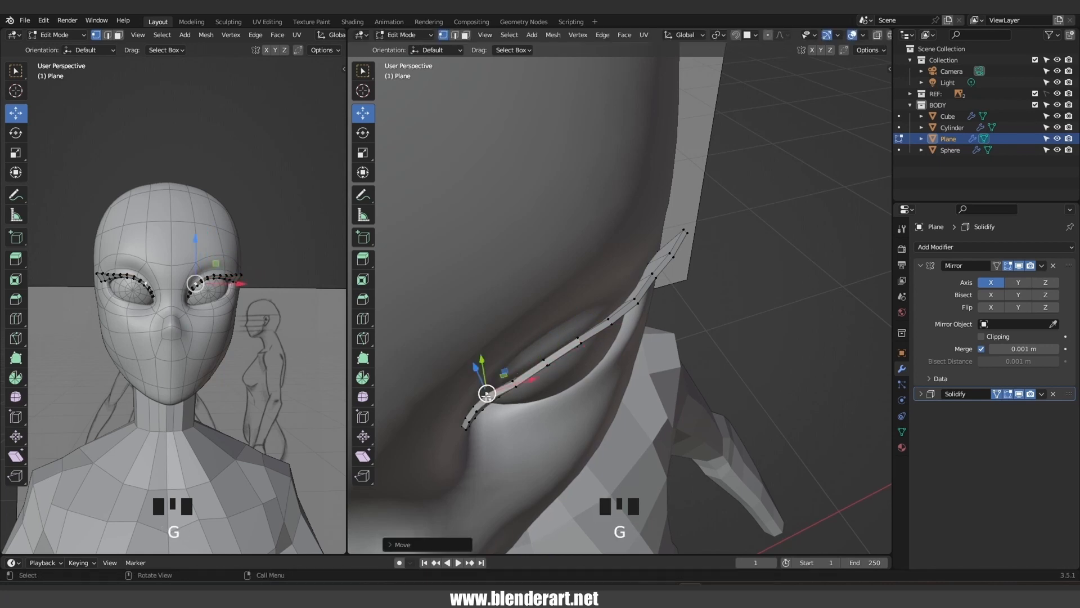
Move a vertex near the strip's outer tip outward, then return to Object Mode and check the lashes on the face
click(655, 274)
key(g)
click(662, 278)
key(Tab)
scroll(665, 285, down, 3)
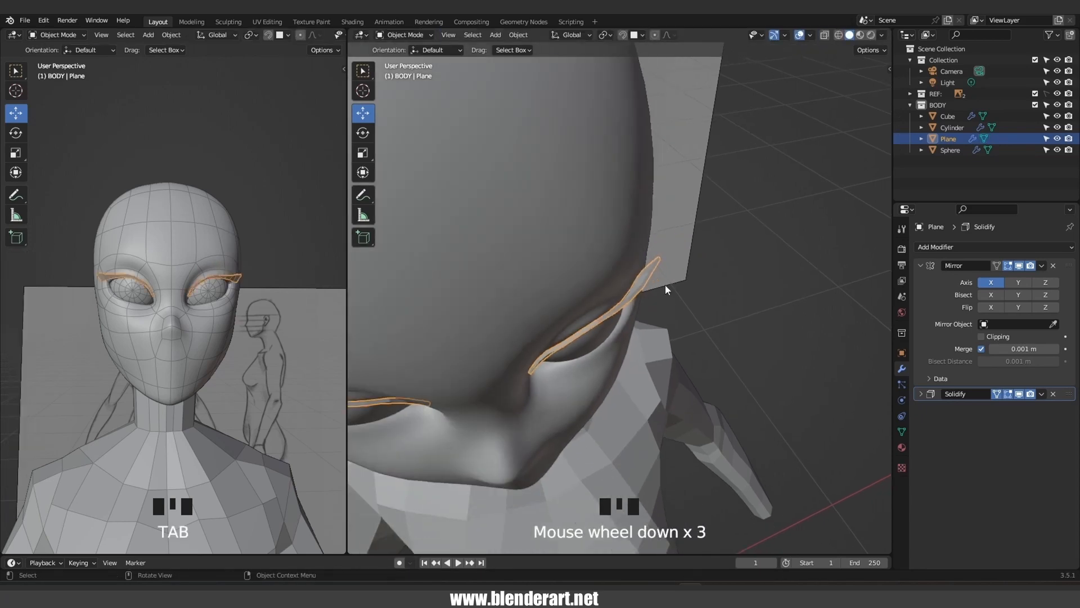
middle_drag(665, 285, 683, 271)
click(715, 337)
middle_drag(716, 337, 673, 336)
scroll(534, 313, down, 4)
scroll(646, 311, up, 5)
scroll(694, 310, up, 2)
Extrude the strip's lower outer edge down past the eye's outer corner, fit it to the face and scale it narrower
click(693, 311)
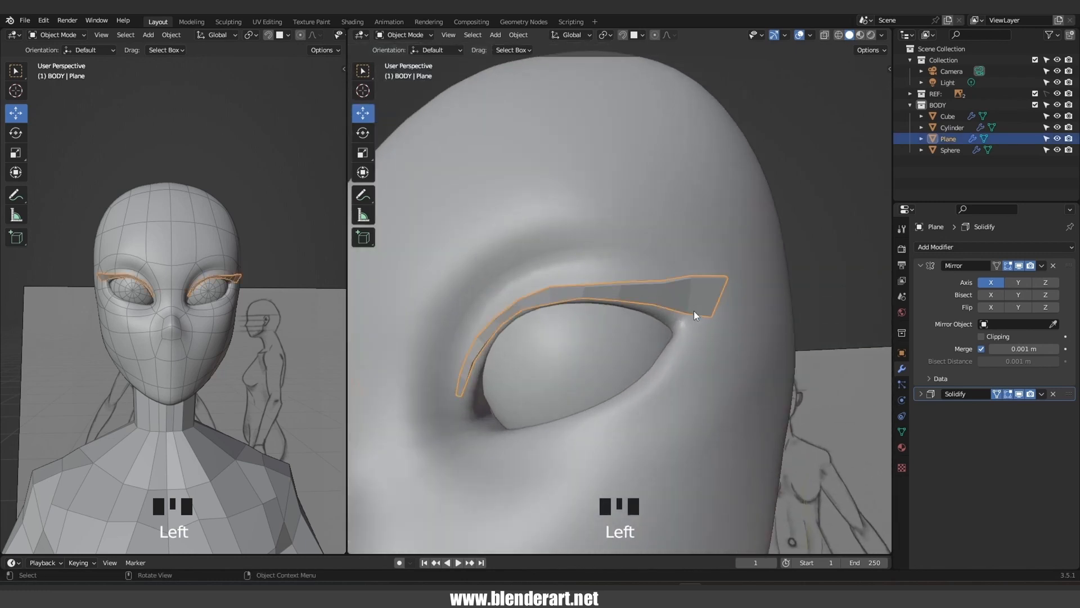
key(Tab)
shift+click(712, 323)
key(e)
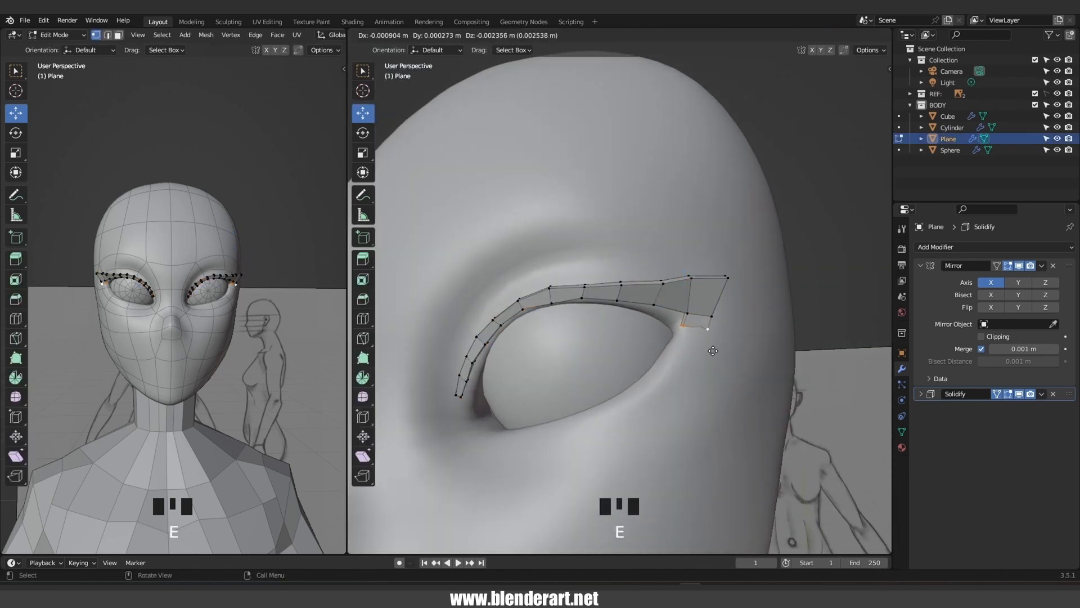
click(708, 370)
middle_drag(709, 371, 657, 413)
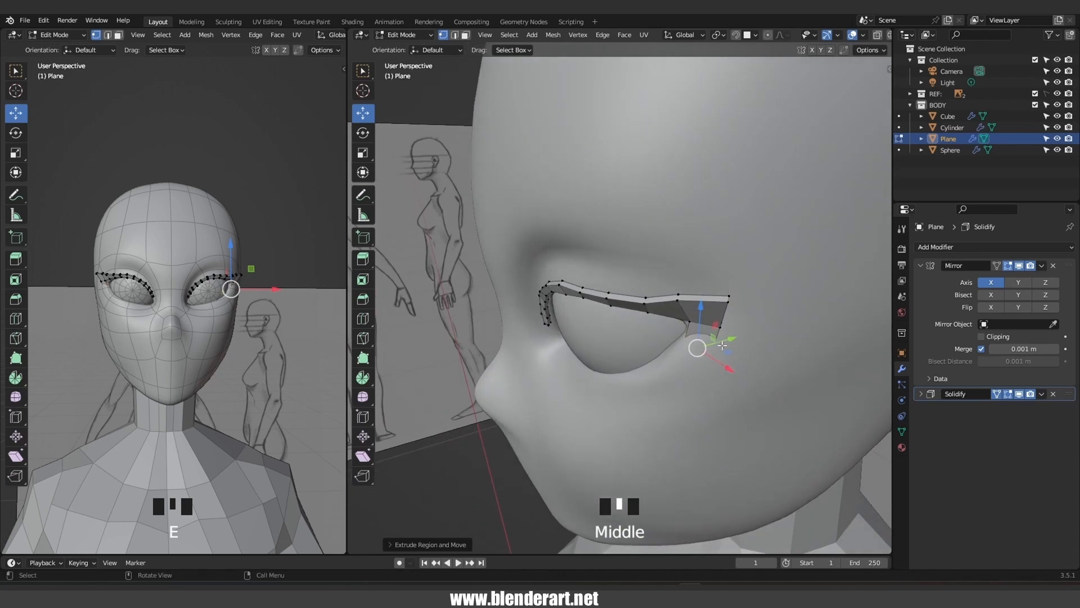
drag(728, 345, 710, 358)
key(s)
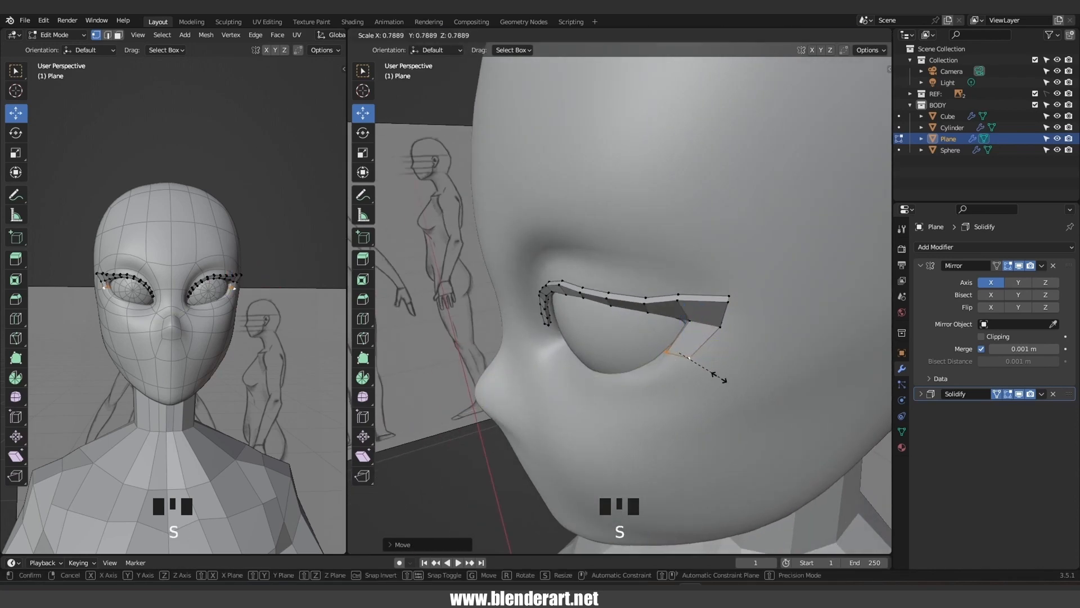
click(698, 366)
Extrude the narrowed edge again along the lower eyelid and scale its end down to a taper
middle_drag(701, 364, 741, 348)
key(e)
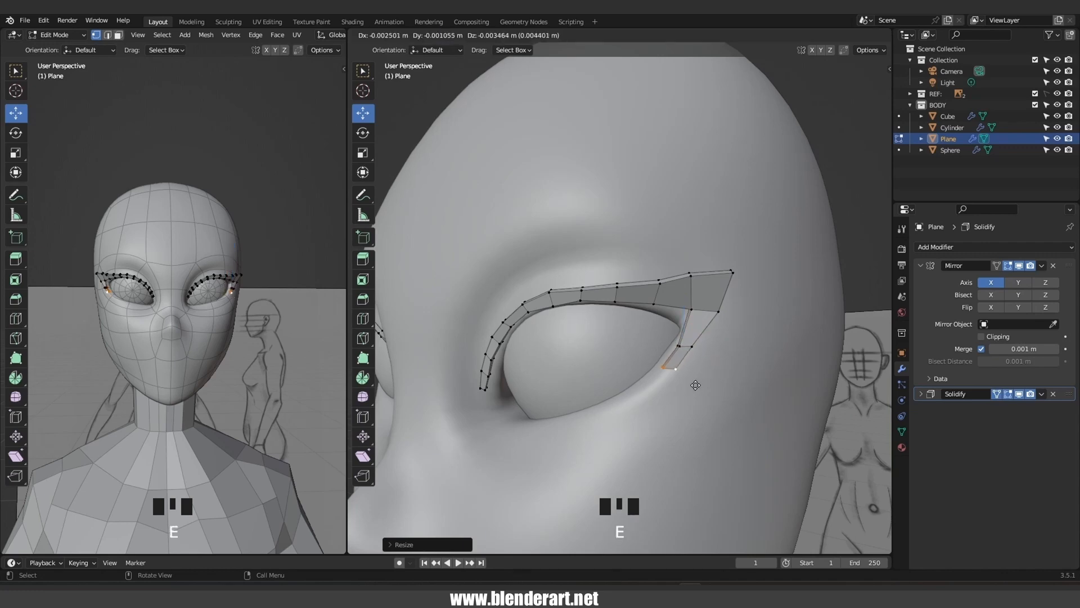
click(695, 385)
key(s)
click(675, 374)
Nudge a vertex of the lower extension along the Y axis, then return to Object Mode and check the lashes
middle_drag(675, 374, 748, 414)
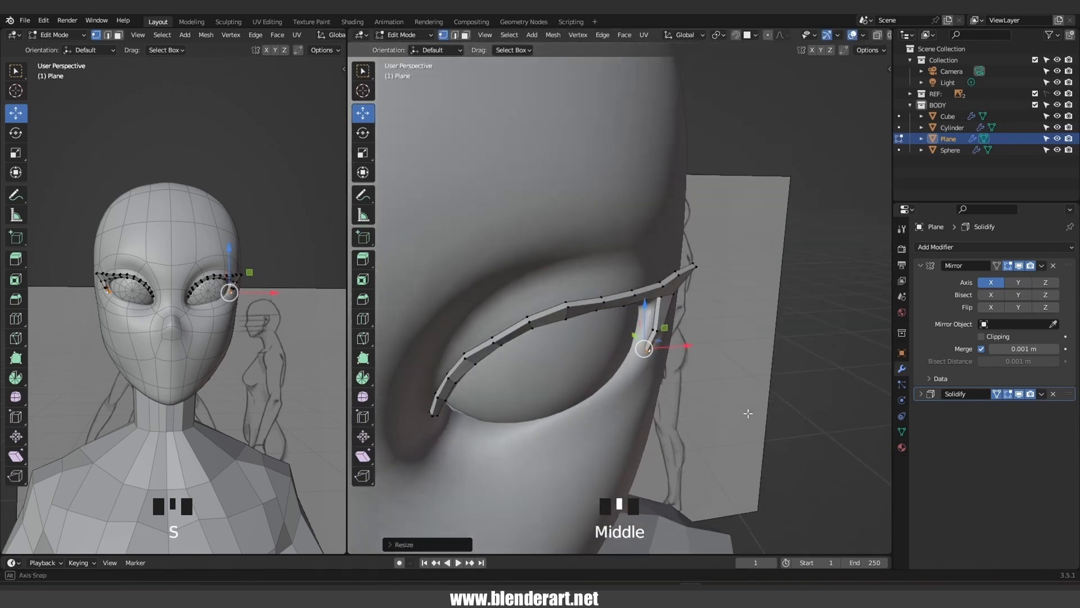
click(659, 330)
scroll(663, 339, up, 2)
click(664, 345)
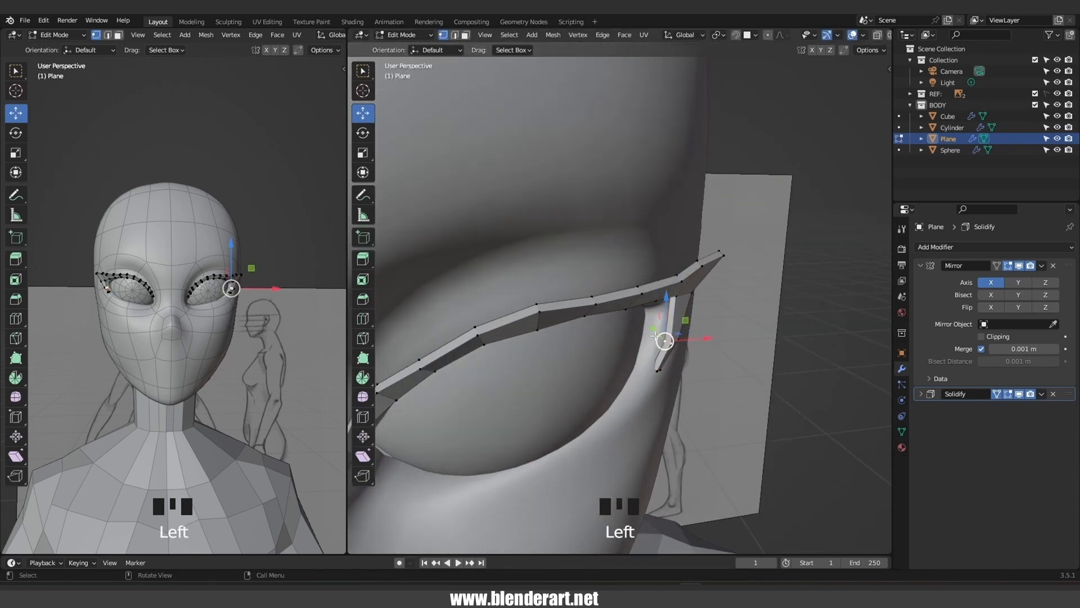
drag(651, 333, 647, 327)
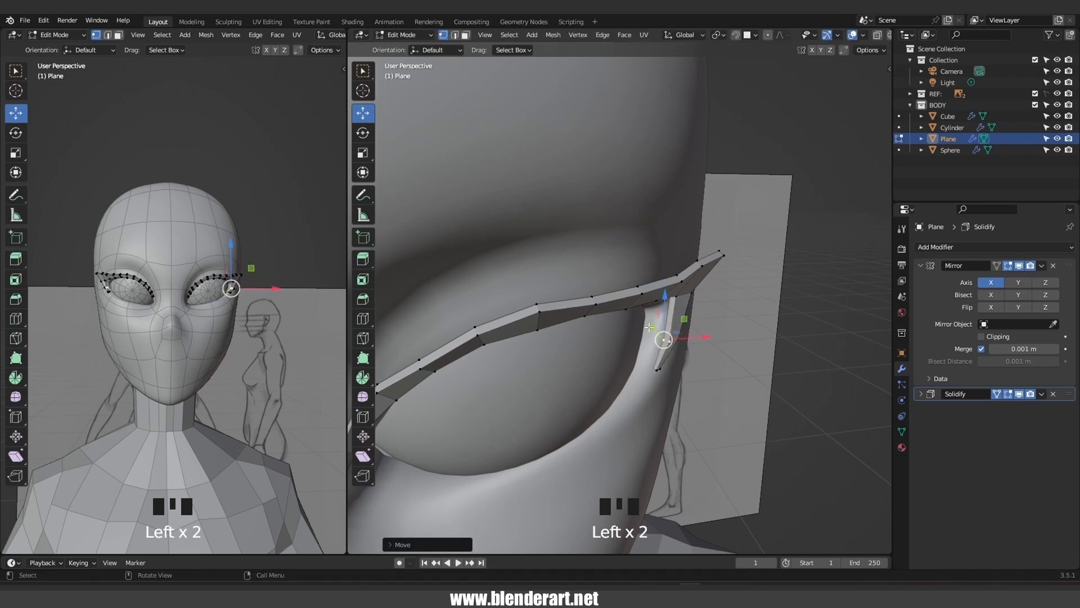
key(Tab)
middle_drag(672, 332, 793, 194)
click(792, 195)
scroll(775, 231, down, 3)
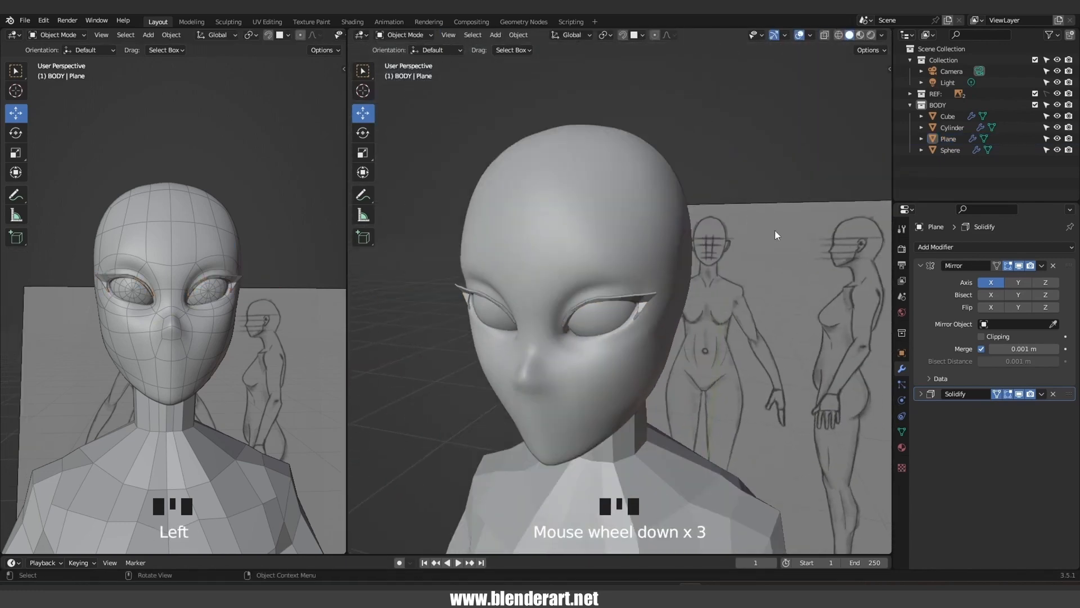
Add a Subdivision modifier at level 2 to the eyelash strip and deselect it
middle_drag(775, 231, 657, 300)
scroll(606, 355, up, 4)
click(656, 301)
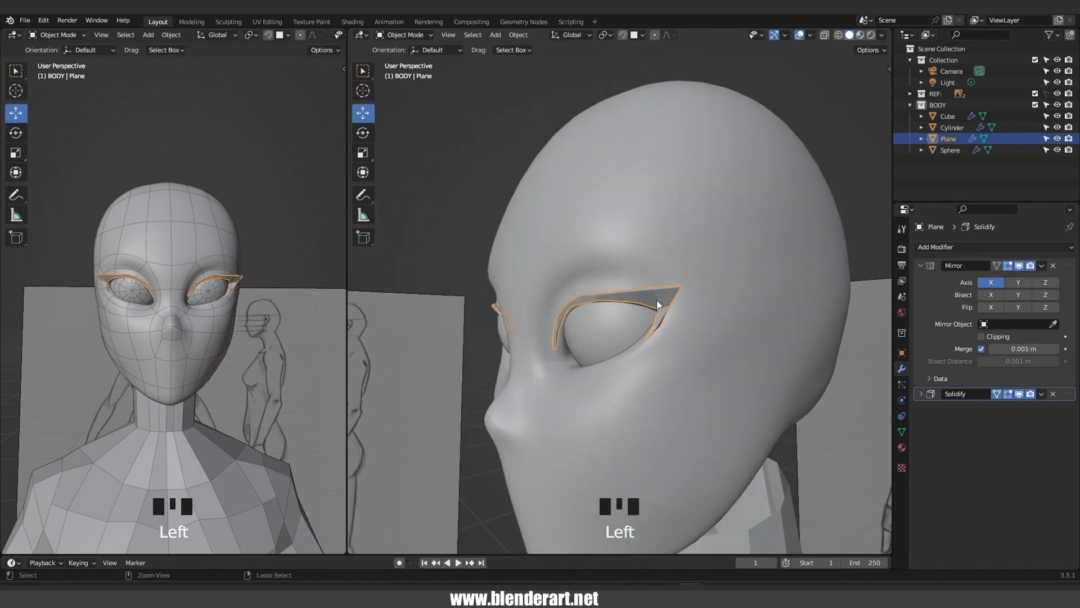
key(ctrl+1)
key(ctrl+2)
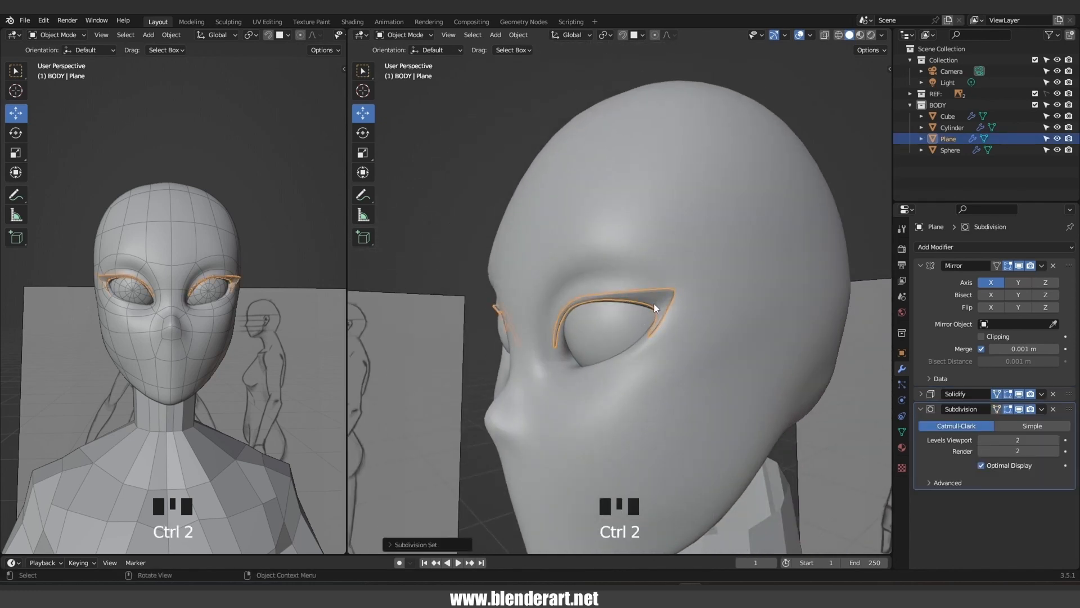
middle_drag(654, 302, 724, 315)
scroll(713, 255, down, 3)
click(690, 270)
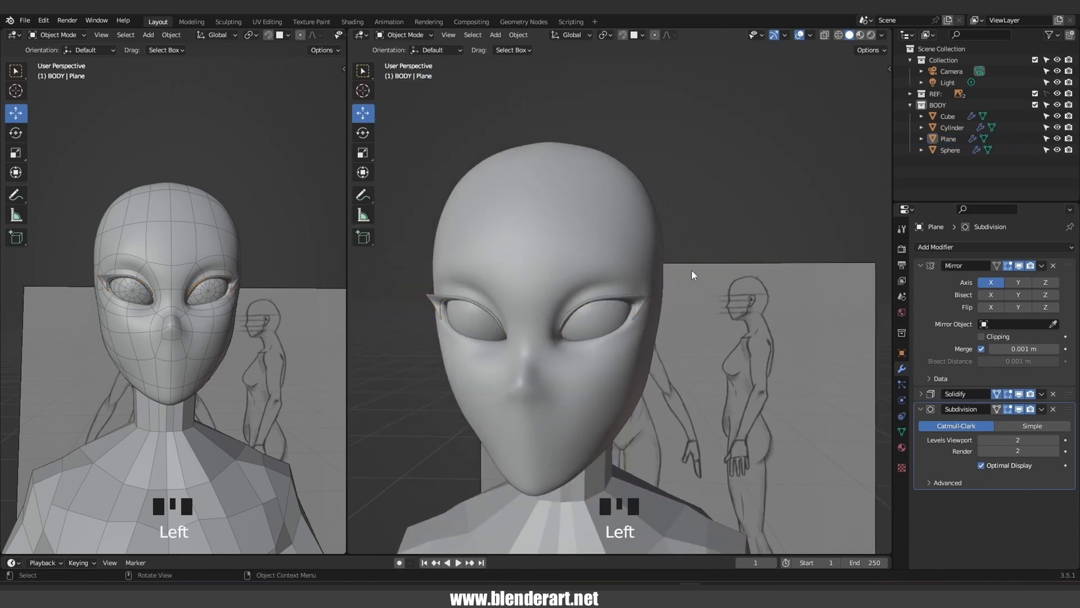
Apply smooth shading to the eyelash strip
scroll(618, 314, up, 5)
click(669, 302)
right_click(670, 302)
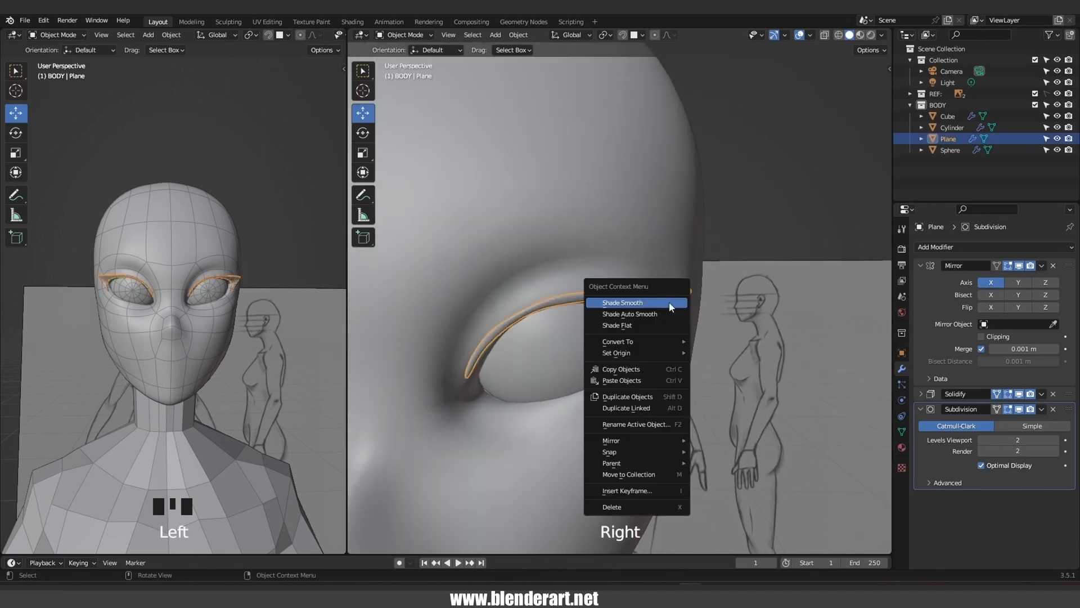
click(655, 307)
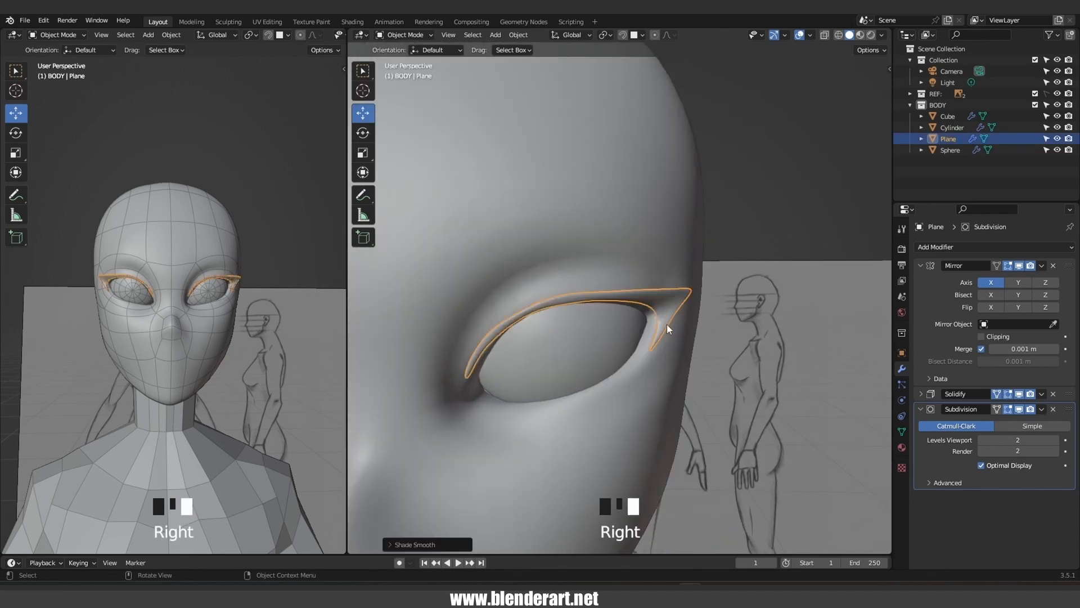
Toggle the Subdivision modifier's edit-cage display and move a vertex on the eyelash's upper outer edge to sharpen the wing
middle_drag(667, 324, 599, 290)
click(678, 275)
key(Tab)
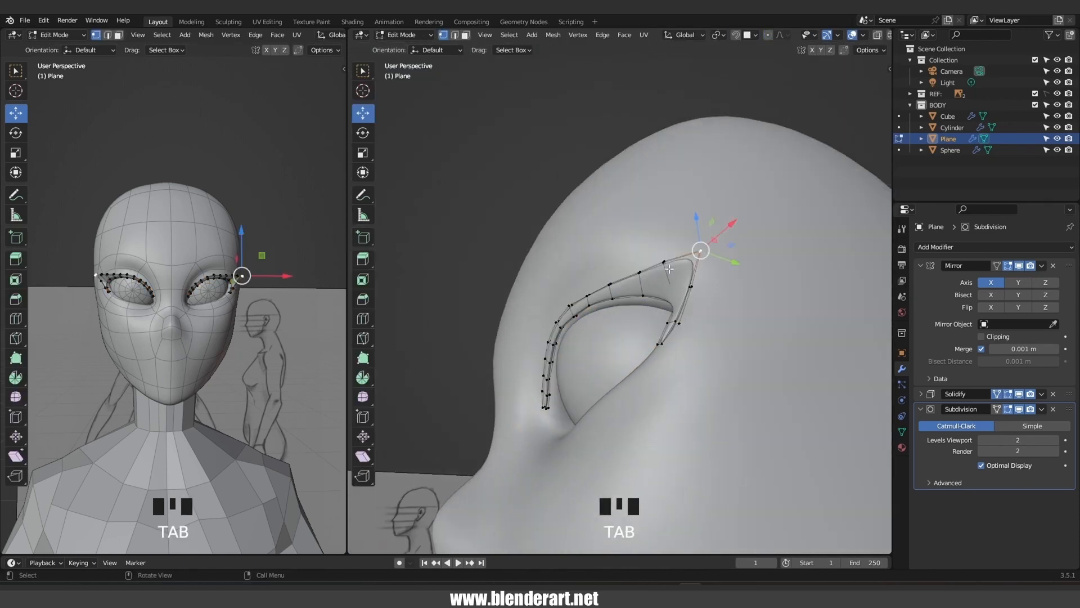
click(667, 265)
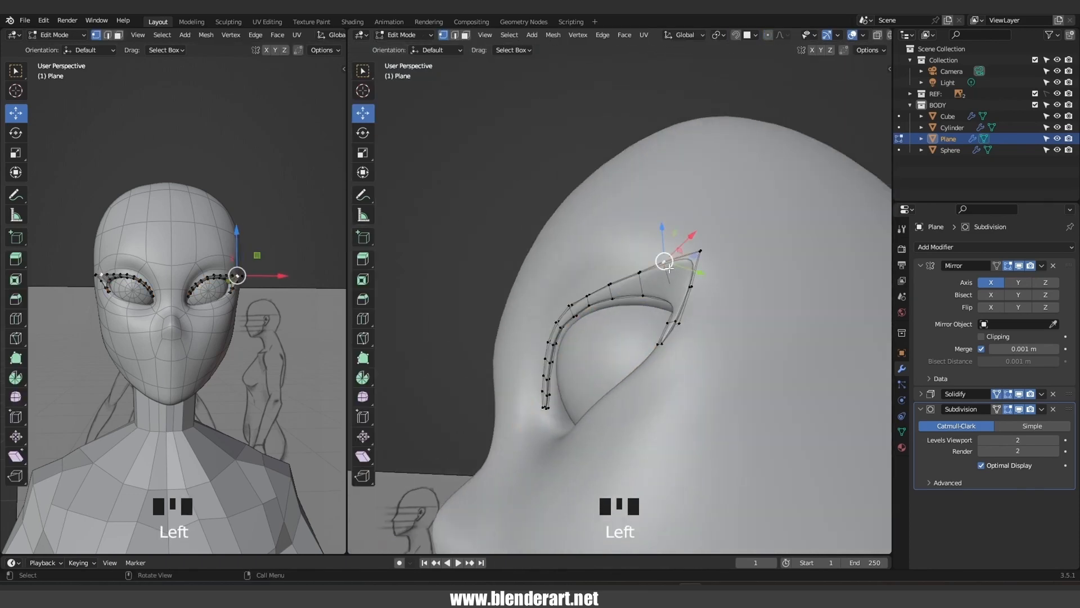
click(995, 409)
middle_drag(642, 301, 703, 299)
click(701, 292)
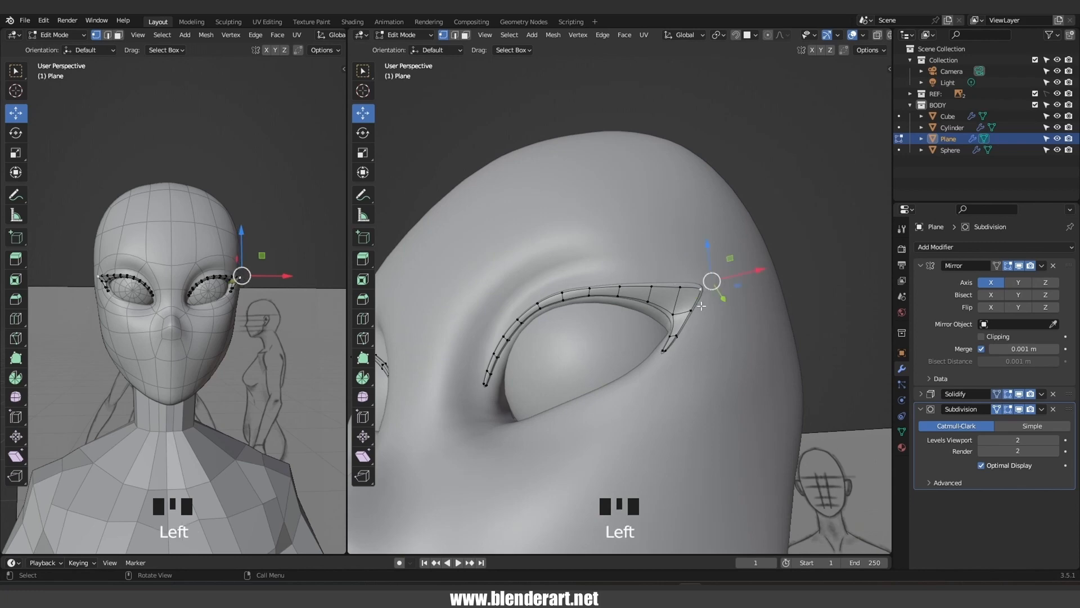
key(g)
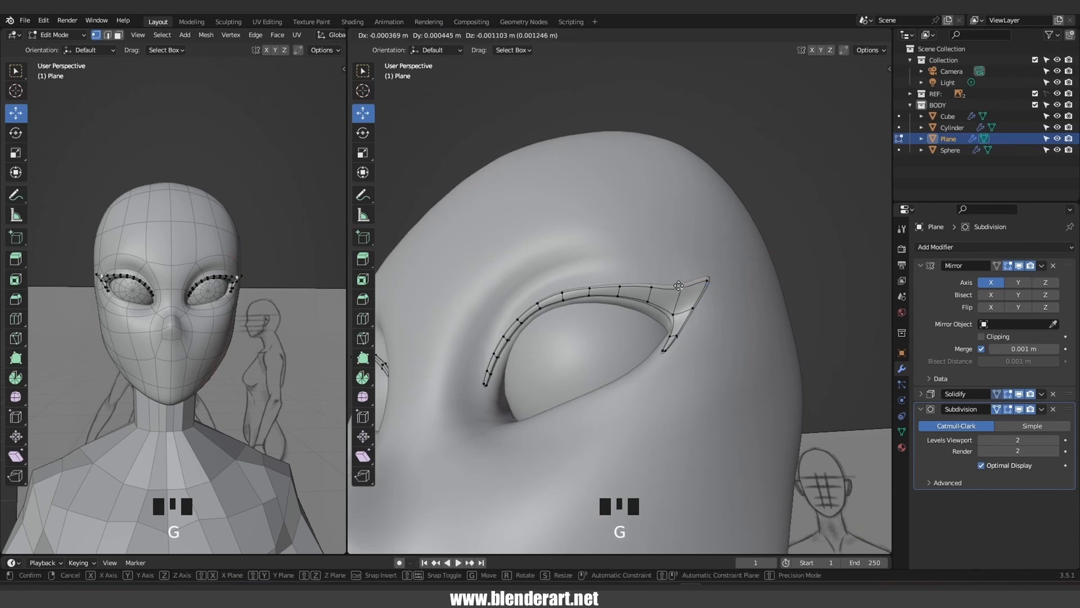
click(652, 290)
scroll(675, 314, up, 3)
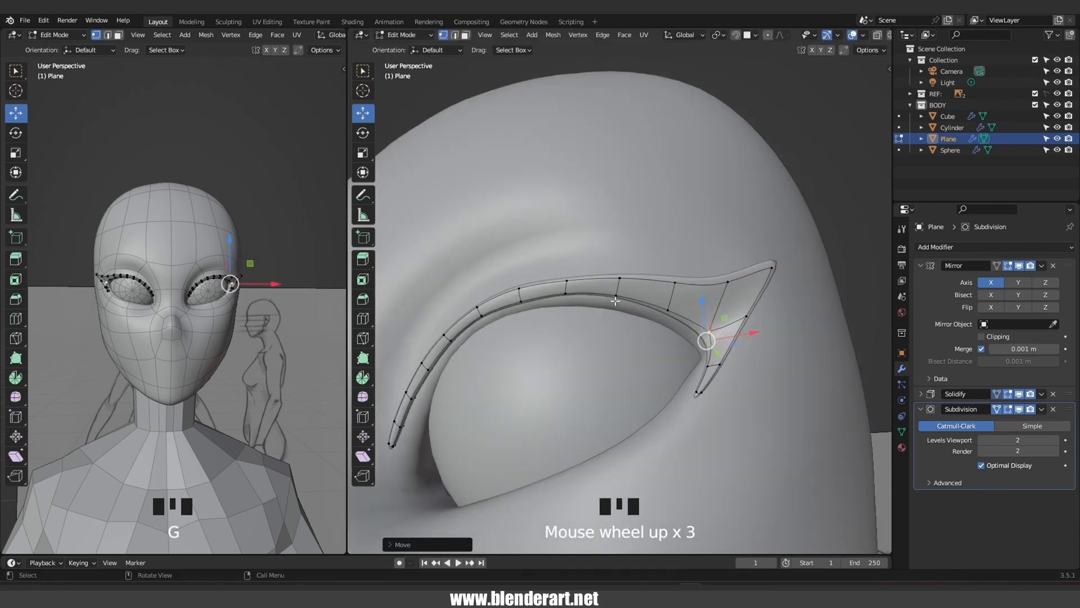
Reposition two vertices along the middle of the eyelash's upper edge to even out its curve
click(615, 289)
key(g)
click(618, 283)
click(567, 287)
key(g)
click(568, 284)
Move the end vertex at the eyelash's inner corner closer to the face
middle_drag(568, 285, 560, 236)
click(478, 313)
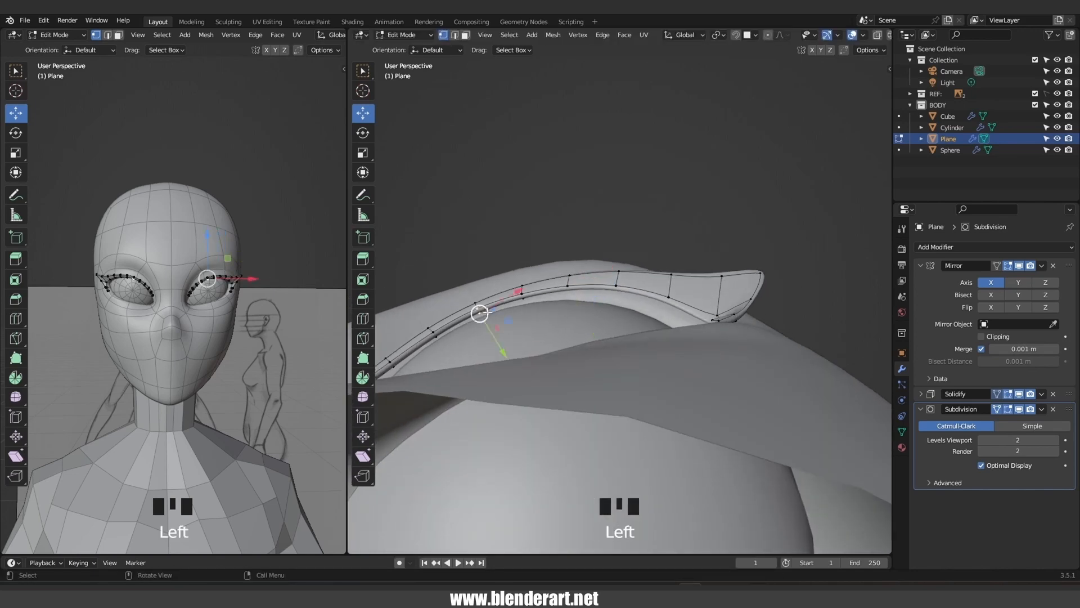
middle_drag(450, 334, 402, 419)
click(568, 337)
key(g)
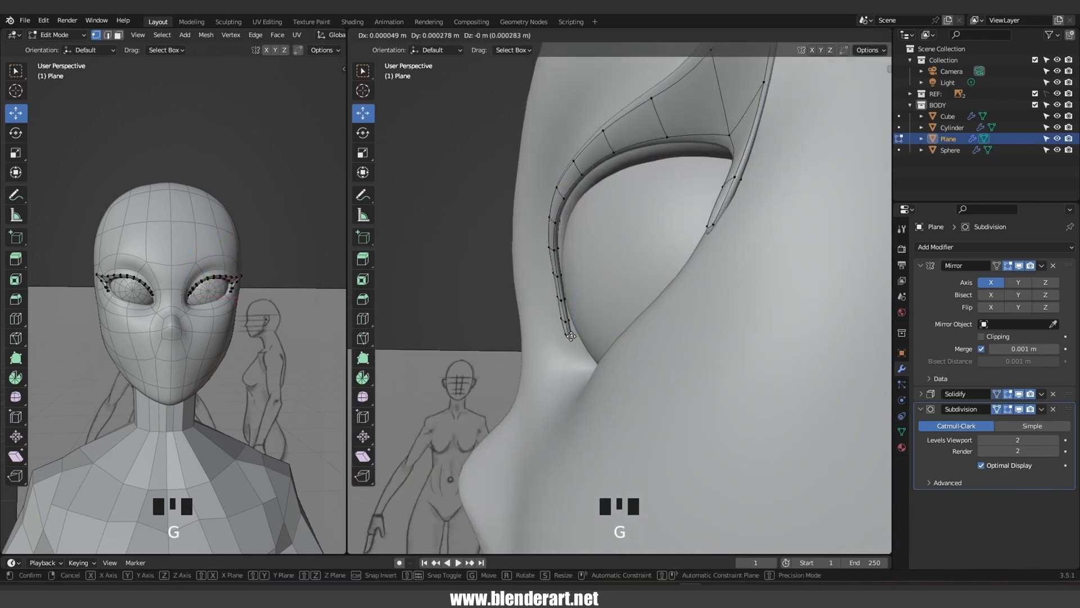
click(574, 338)
Switch the eyelash strip to Sculpt Mode and enable X mirroring
key(Tab)
key(ctrl+Tab)
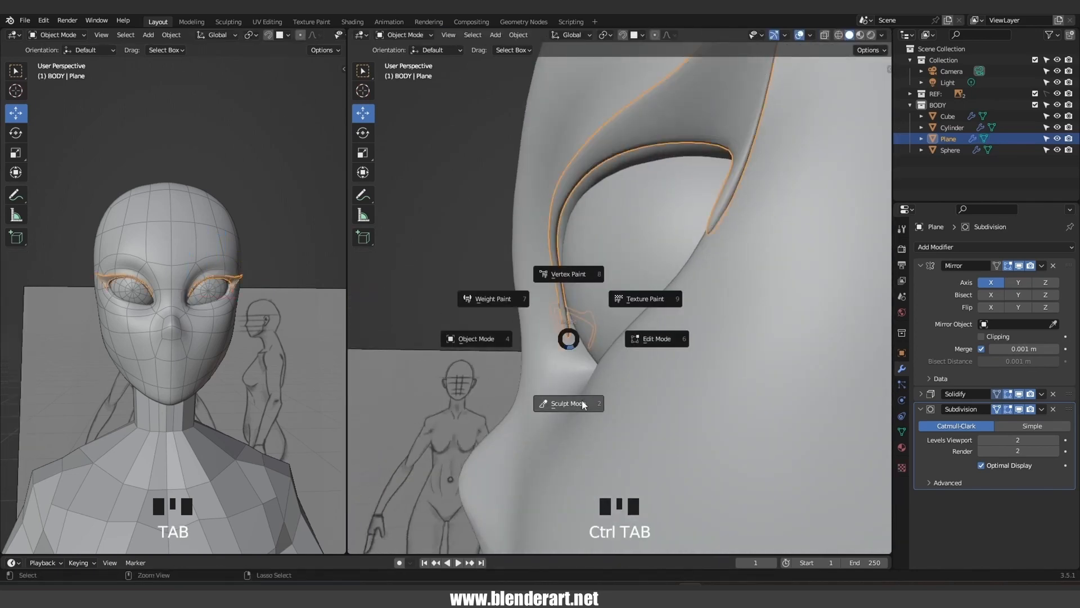
click(562, 403)
click(821, 50)
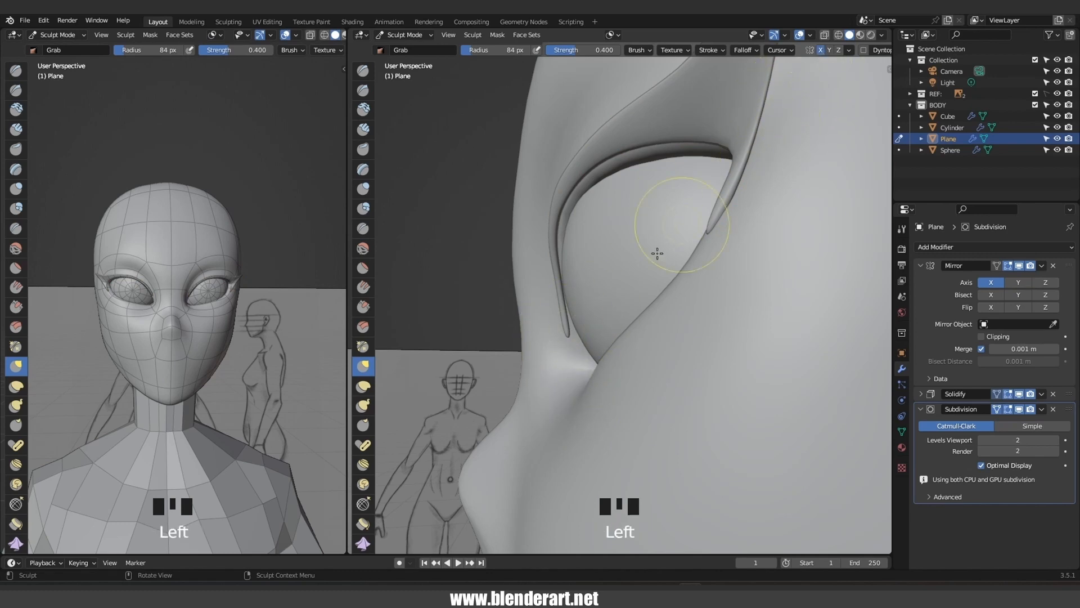
Try to fit the eyelash strip against the eyeball's rim and outer corner with Grab strokes
drag(571, 332, 578, 332)
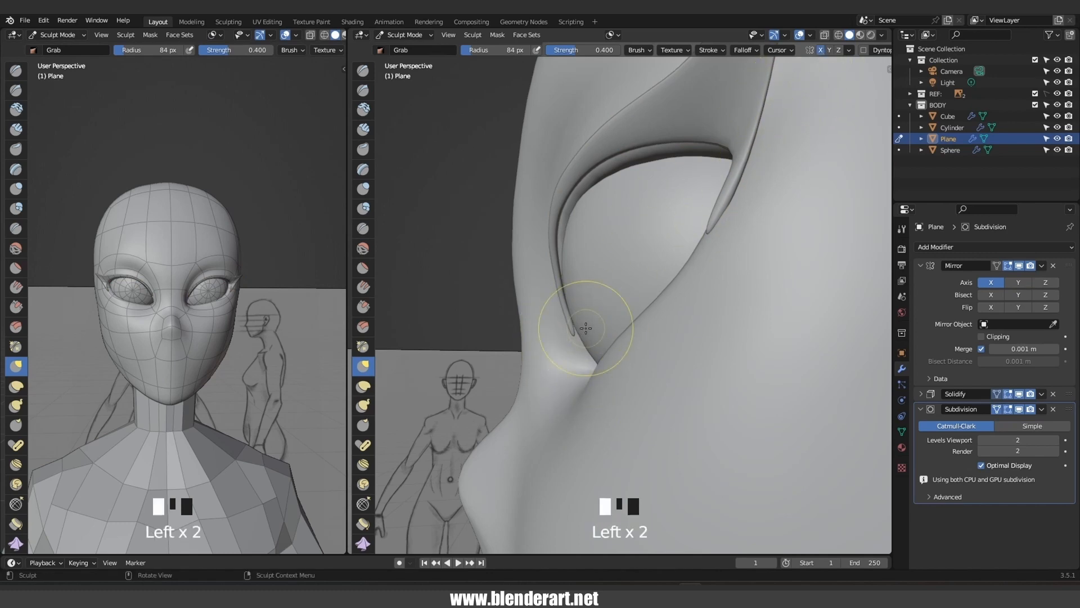
middle_drag(585, 328, 687, 296)
click(470, 269)
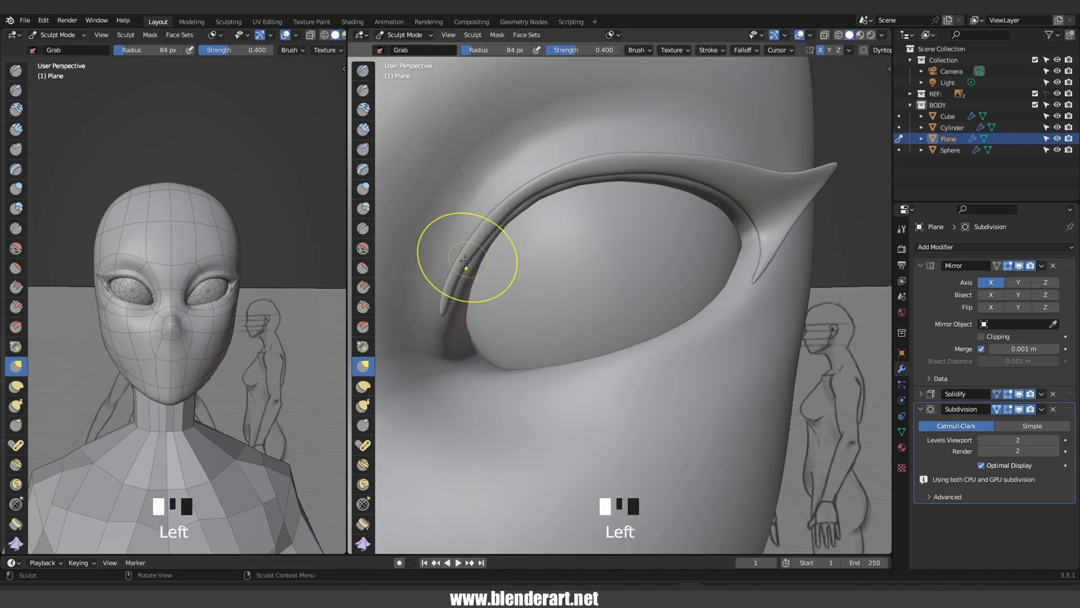
drag(491, 230, 498, 223)
mouse_move(563, 189)
mouse_down()
mouse_move(696, 181)
mouse_move(696, 198)
mouse_up()
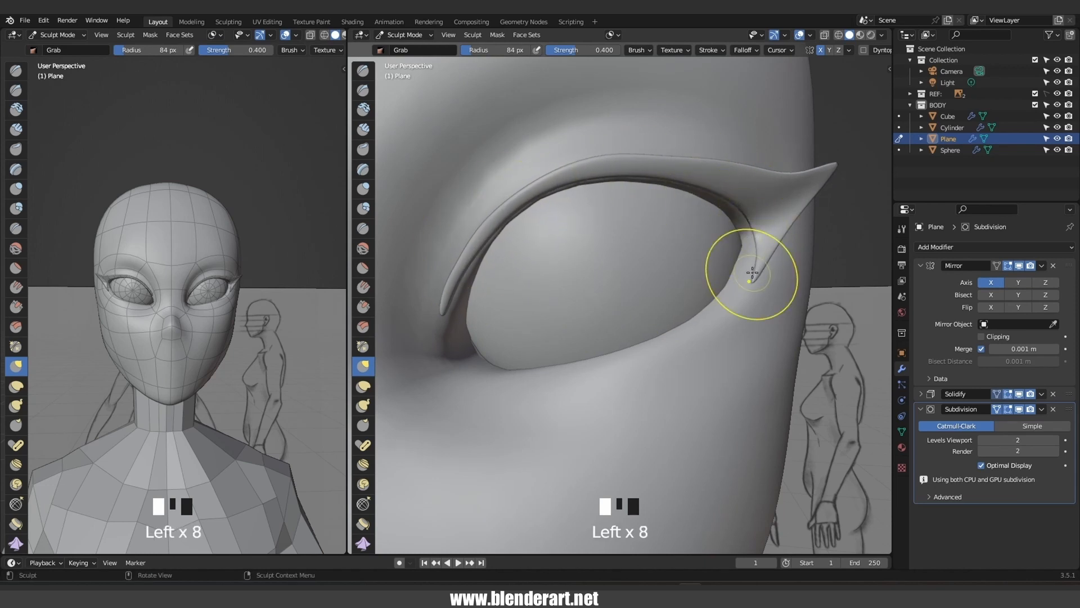
drag(752, 272, 728, 263)
middle_drag(729, 264, 695, 315)
mouse_move(695, 316)
mouse_down()
mouse_move(686, 322)
mouse_move(698, 317)
mouse_up()
mouse_move(697, 316)
middle_down()
mouse_move(613, 320)
mouse_move(646, 229)
middle_up()
drag(689, 176, 690, 176)
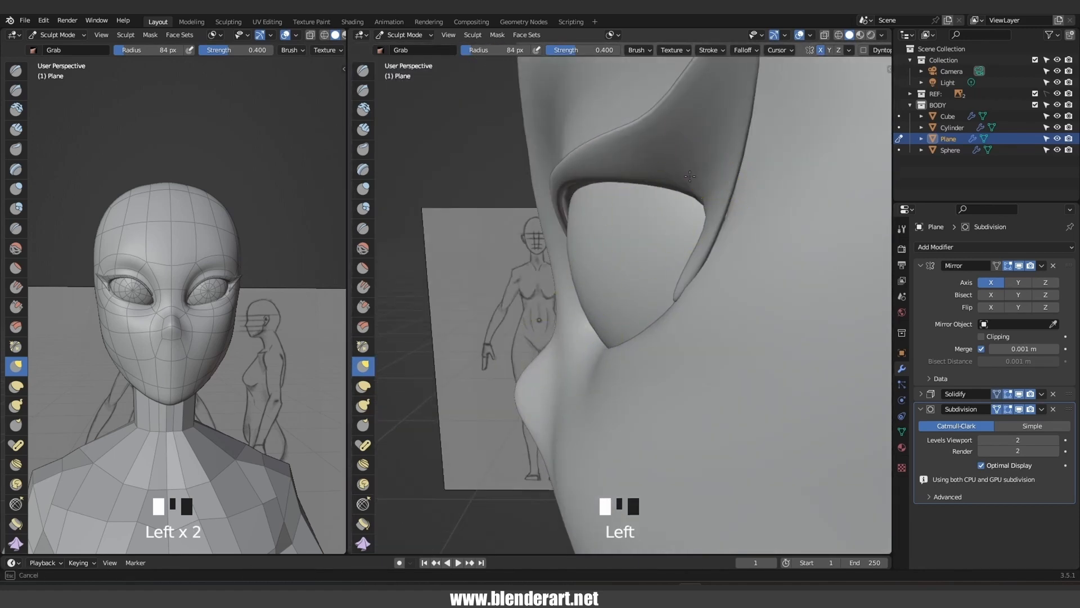
Undo the recent Grab strokes on the eyelash strip
key(Tab)
mouse_move(697, 158)
middle_down()
mouse_move(740, 152)
mouse_move(748, 169)
middle_up()
key(ctrl+z)
key(ctrl+z)
key(ctrl+z)
key(ctrl+z)
key(ctrl+z)
key(ctrl+z)
key(ctrl+z)
key(ctrl+z)
key(ctrl+z)
key(ctrl+z)
scroll(703, 233, up, 2)
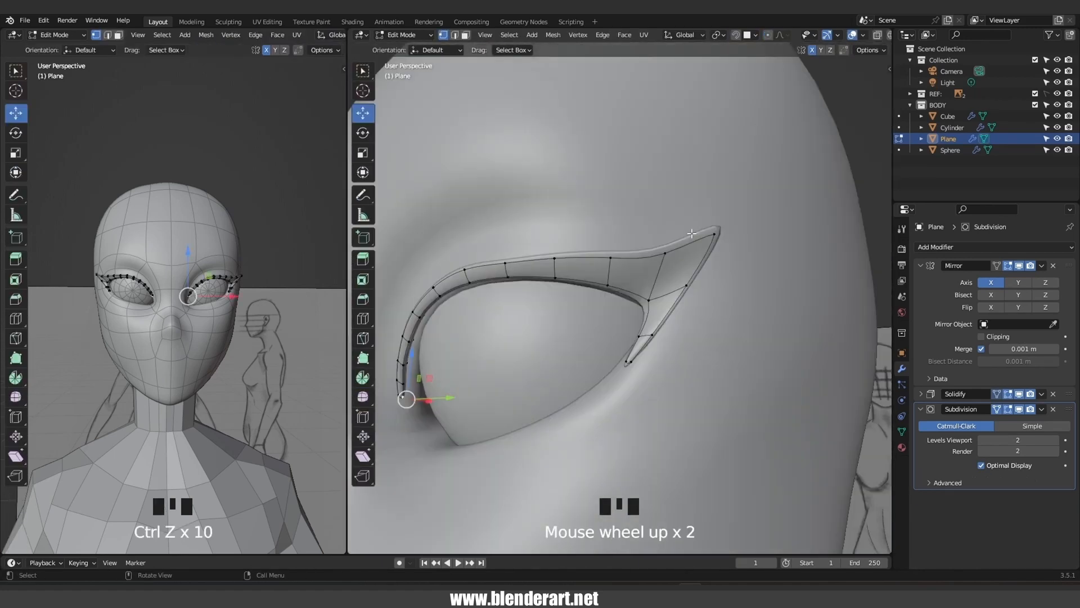
Return to Sculpt Mode and reshape the eyelash strip's outward curve with Grab strokes, working from above
key(Tab)
mouse_move(709, 236)
middle_down()
mouse_move(666, 256)
mouse_move(656, 295)
mouse_move(643, 298)
middle_up()
drag(643, 298, 626, 302)
middle_drag(626, 301, 623, 367)
drag(616, 349, 643, 339)
drag(575, 336, 570, 339)
middle_drag(569, 339, 541, 344)
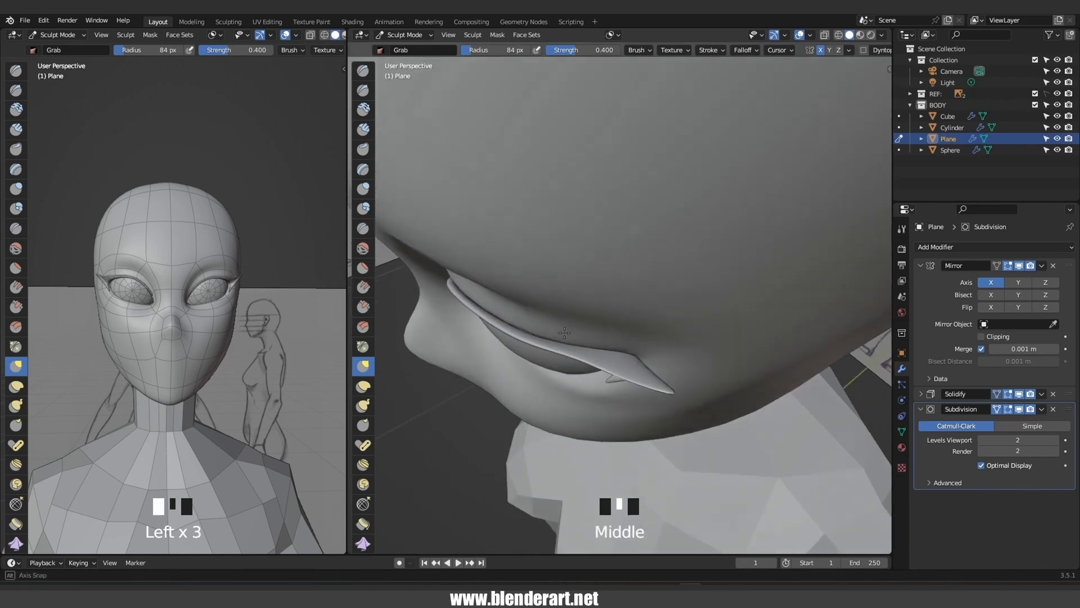
drag(541, 345, 544, 327)
mouse_move(544, 327)
middle_down()
mouse_move(593, 213)
mouse_move(614, 277)
mouse_move(675, 299)
middle_up()
scroll(697, 301, down, 3)
Extrude the top edge near the eyelash's outer tip upward in Edit Mode and scale its end into a pointed spike
key(Tab)
scroll(670, 248, up, 3)
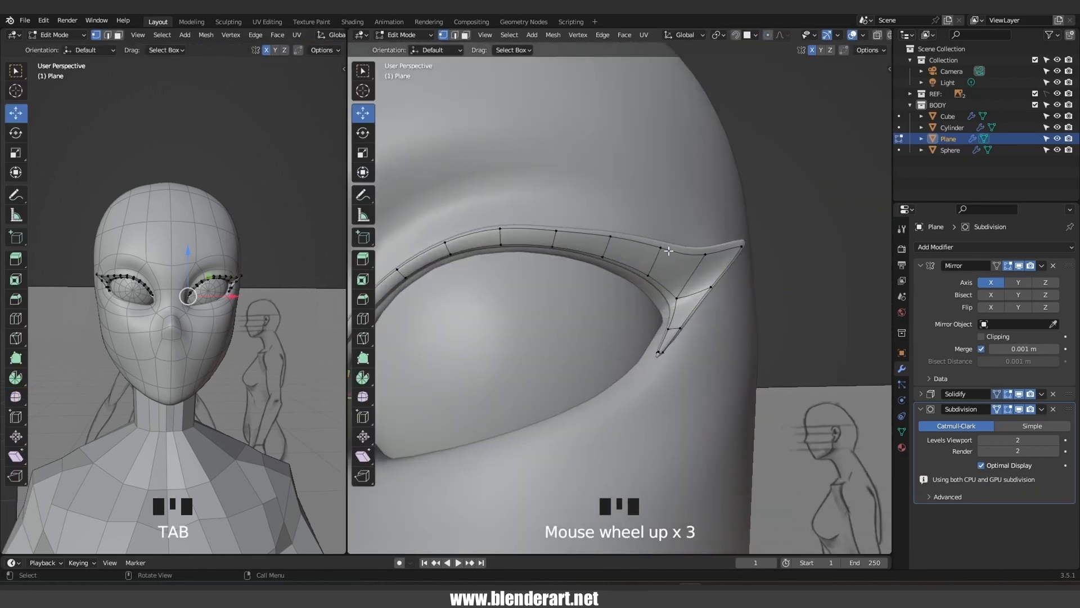
click(666, 245)
shift+click(701, 255)
middle_drag(700, 255, 700, 242)
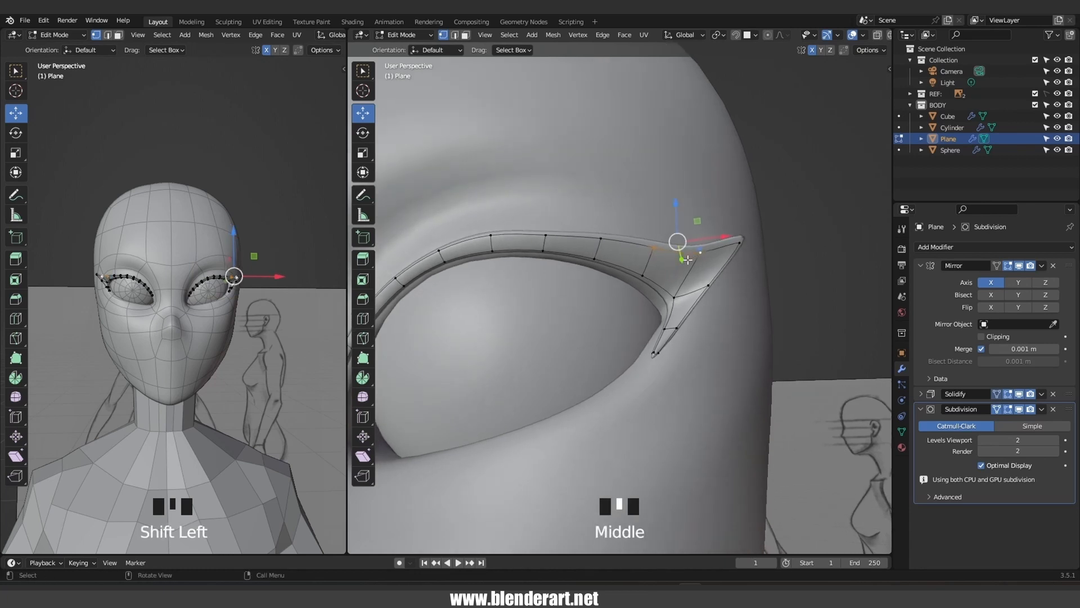
key(e)
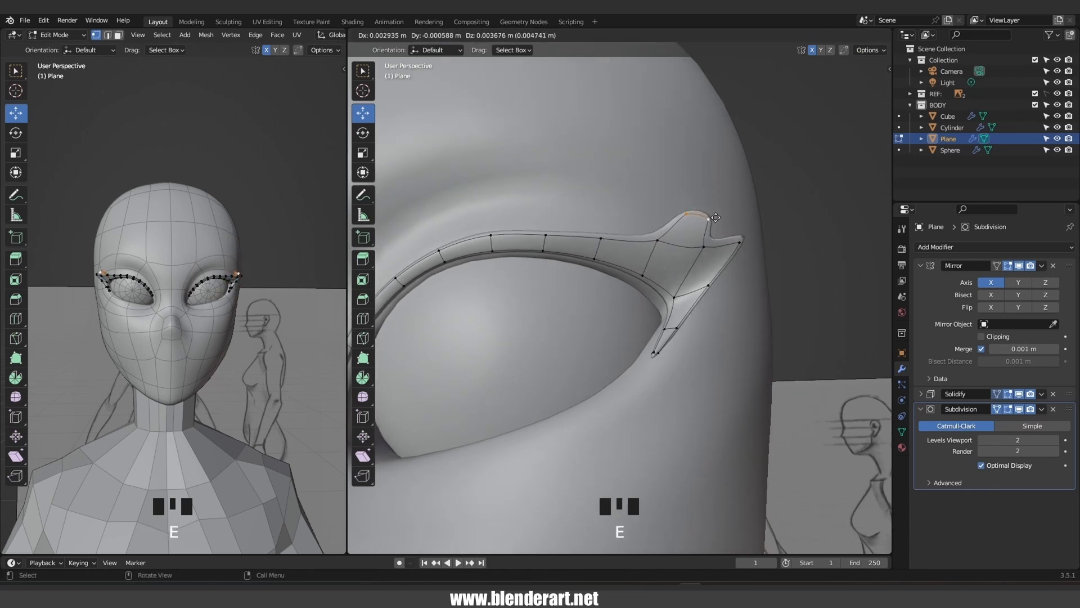
click(715, 217)
key(s)
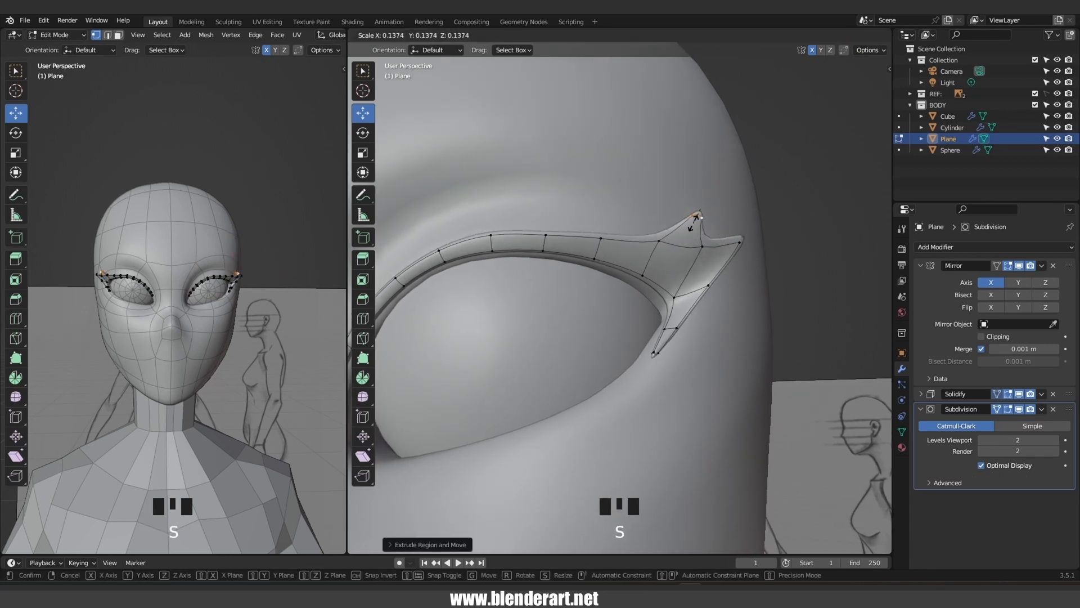
click(696, 221)
scroll(692, 225, down, 2)
Move the new spike's tip and the eyelash's outer tip backward to follow the side of the face
middle_drag(692, 225, 565, 310)
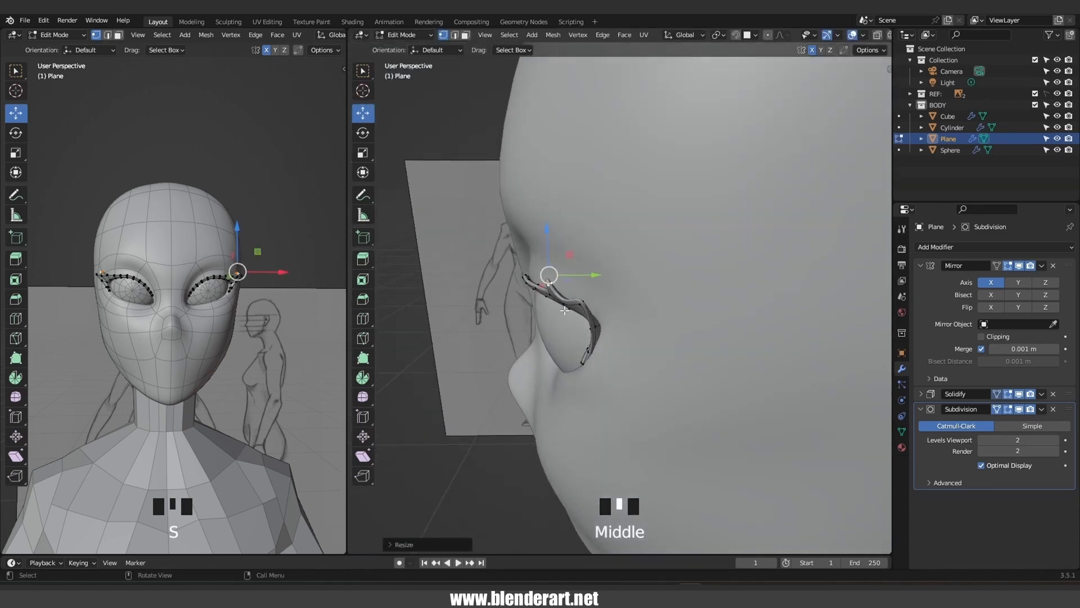
key(g)
click(576, 307)
click(584, 303)
key(g)
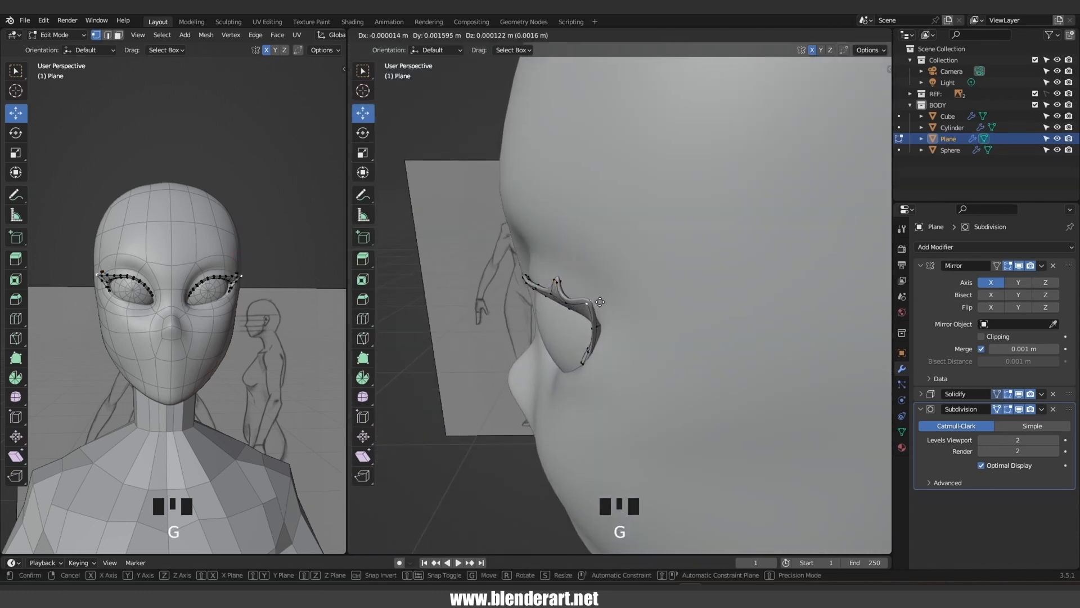
click(601, 304)
middle_drag(599, 304, 679, 289)
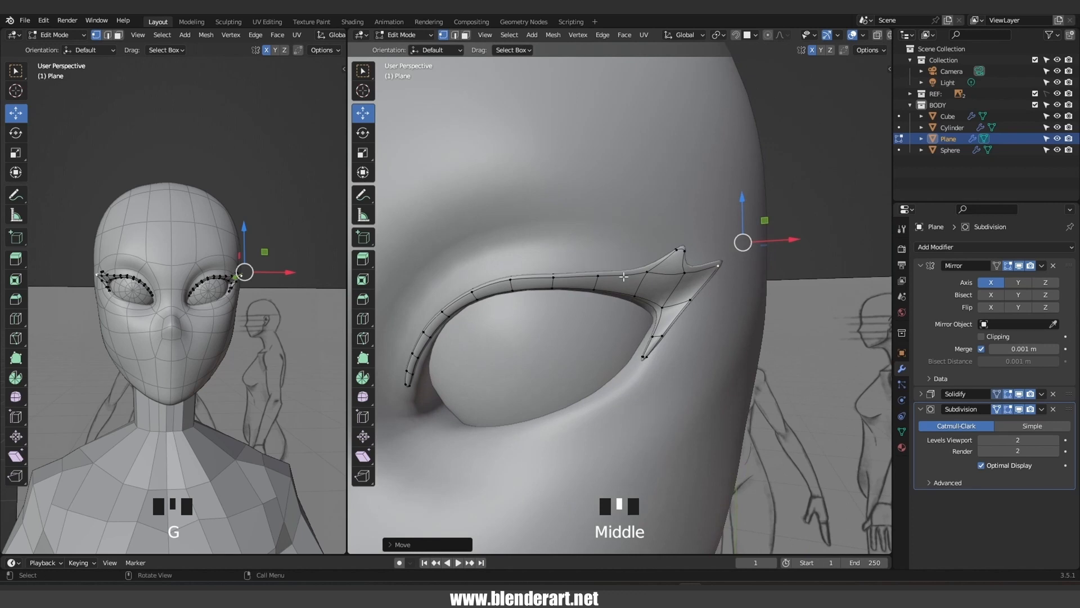
Extrude the neighbouring top edge of the eyelash upward and scale its end narrower to start a second spike
click(610, 275)
shift+click(643, 270)
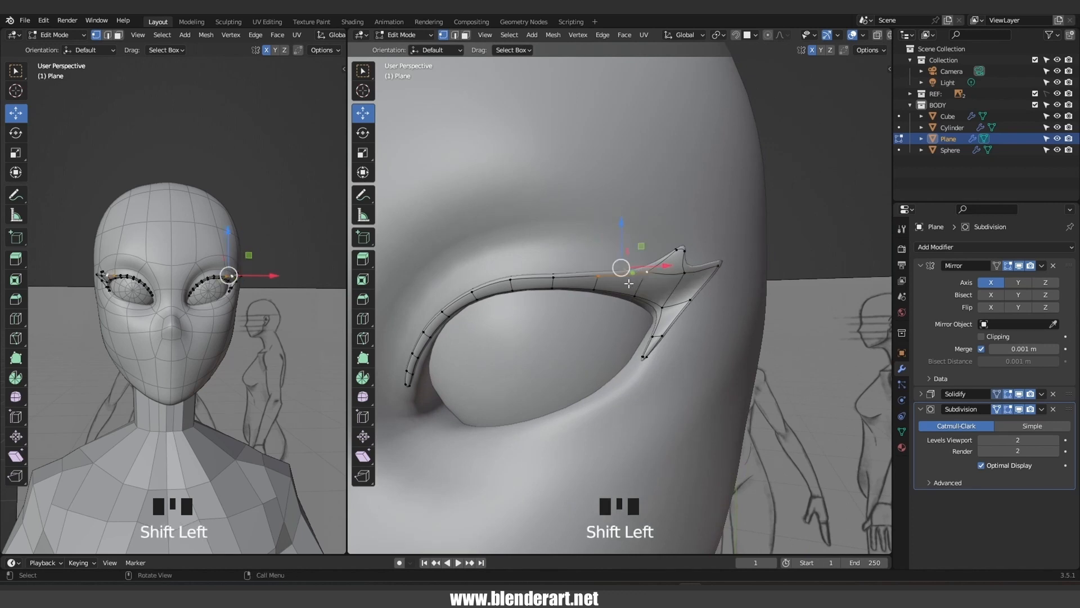
key(e)
click(627, 262)
key(s)
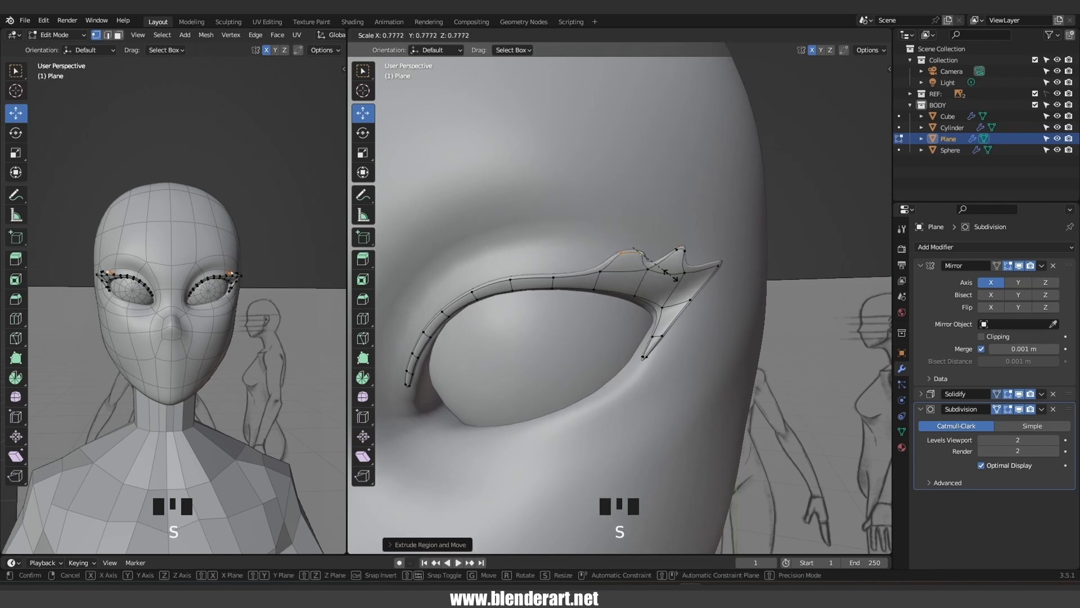
click(634, 257)
Position the second spike's end edge, scale it to a point and fit it to the face
key(g)
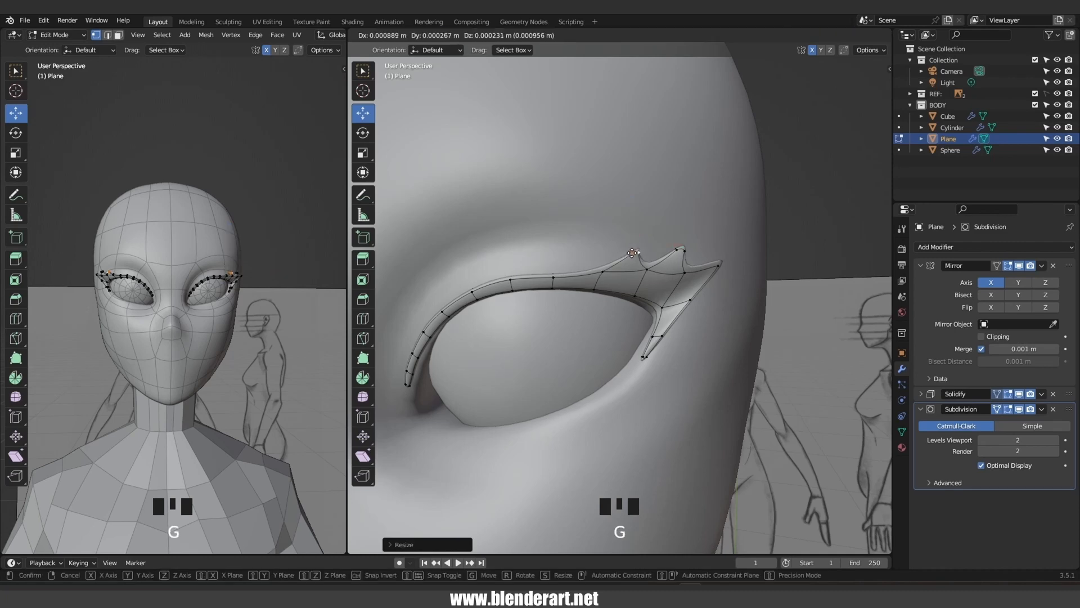
click(632, 252)
key(s)
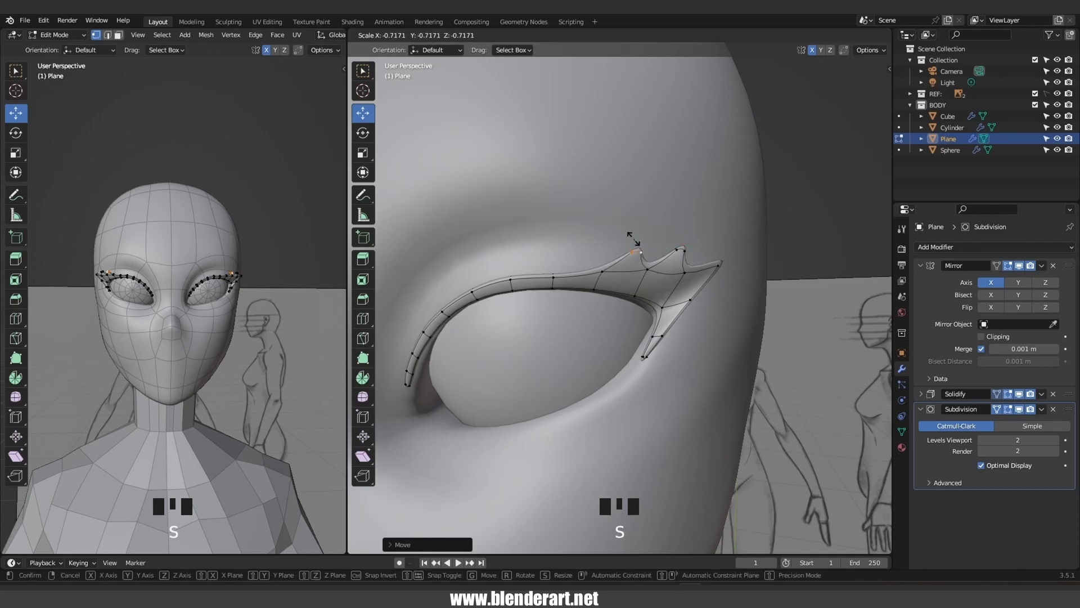
click(635, 239)
mouse_move(635, 242)
middle_down()
mouse_move(664, 287)
mouse_move(669, 324)
mouse_move(665, 210)
mouse_move(525, 251)
mouse_move(549, 276)
mouse_move(639, 302)
mouse_move(718, 298)
mouse_move(662, 297)
mouse_move(625, 315)
mouse_move(696, 331)
middle_up()
key(g)
click(675, 318)
Return to Object Mode, save the file and deselect the eyelashes to check them on the head
key(Tab)
scroll(526, 251, down, 4)
key(ctrl+Tab)
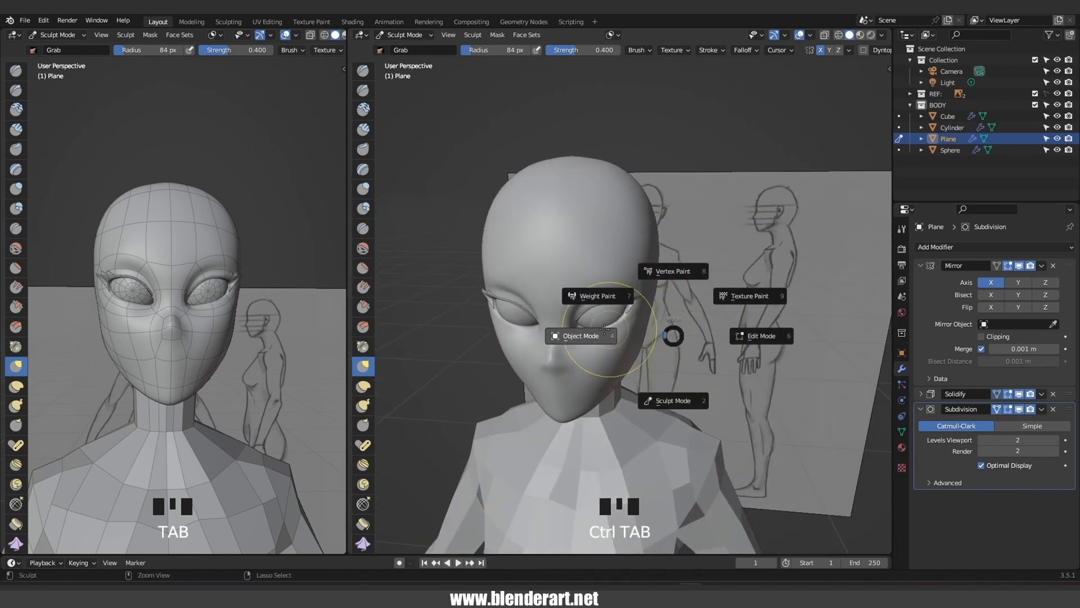
key(ctrl+Tab)
key(ctrl+s)
click(670, 144)
middle_drag(670, 144, 639, 343)
scroll(642, 339, up, 3)
scroll(667, 315, down, 2)
scroll(639, 344, down, 3)
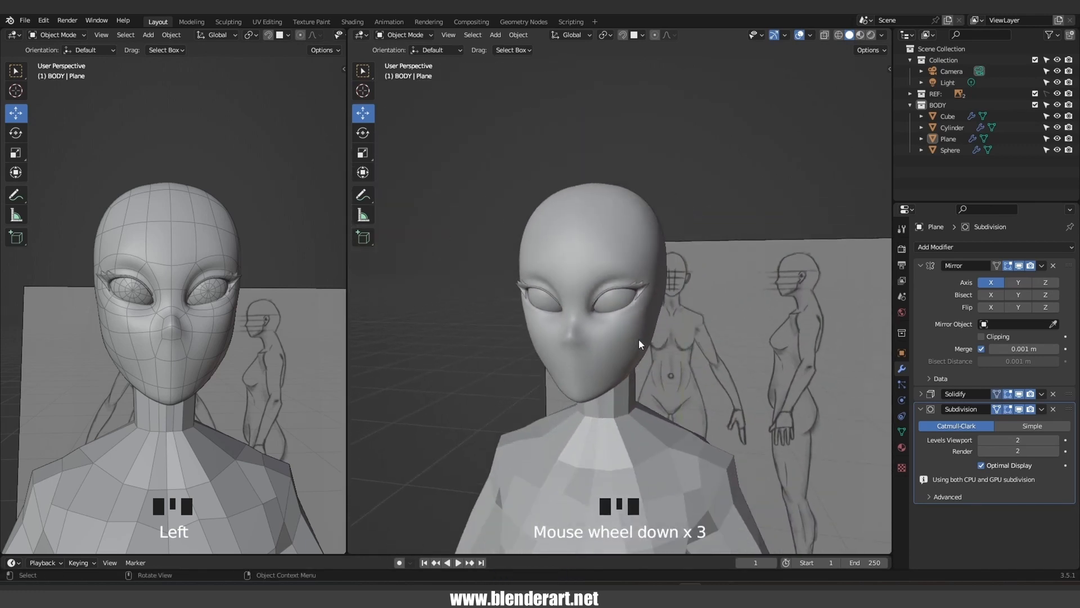
Add a plane mesh and scale it down to a small square between the eyes
scroll(591, 296, up, 3)
middle_drag(590, 296, 614, 299)
key(shift+a)
click(723, 325)
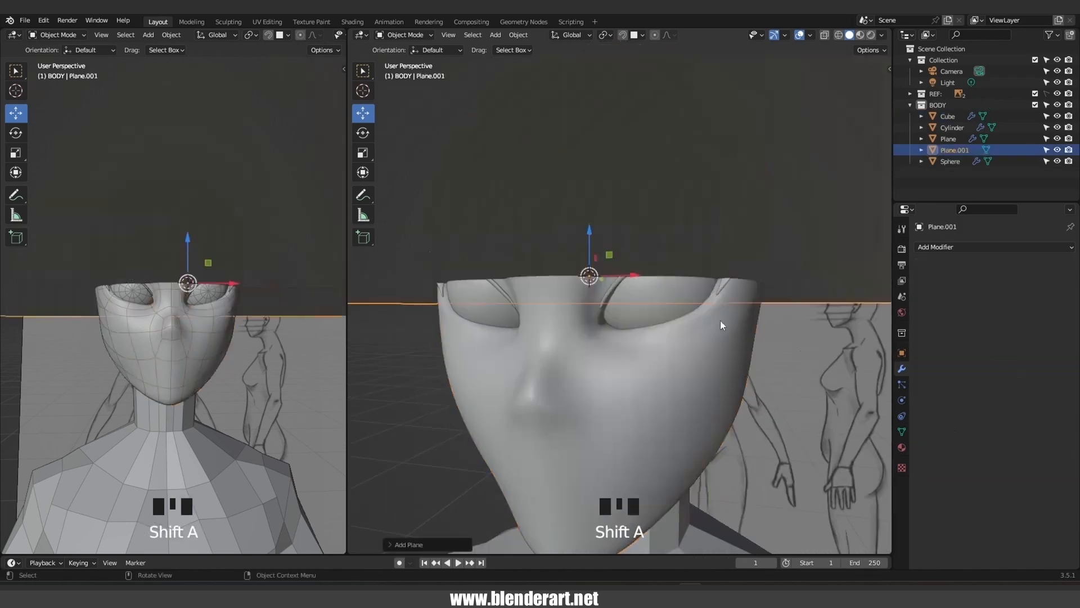
key(s)
click(636, 297)
key(s)
key(s)
click(619, 295)
key(s)
click(608, 298)
Rotate the small plane 90 degrees about X, enable snapping, and place and angle it at the inner end of the brow
key(r)
key(x)
key(9)
key(0)
key(Return)
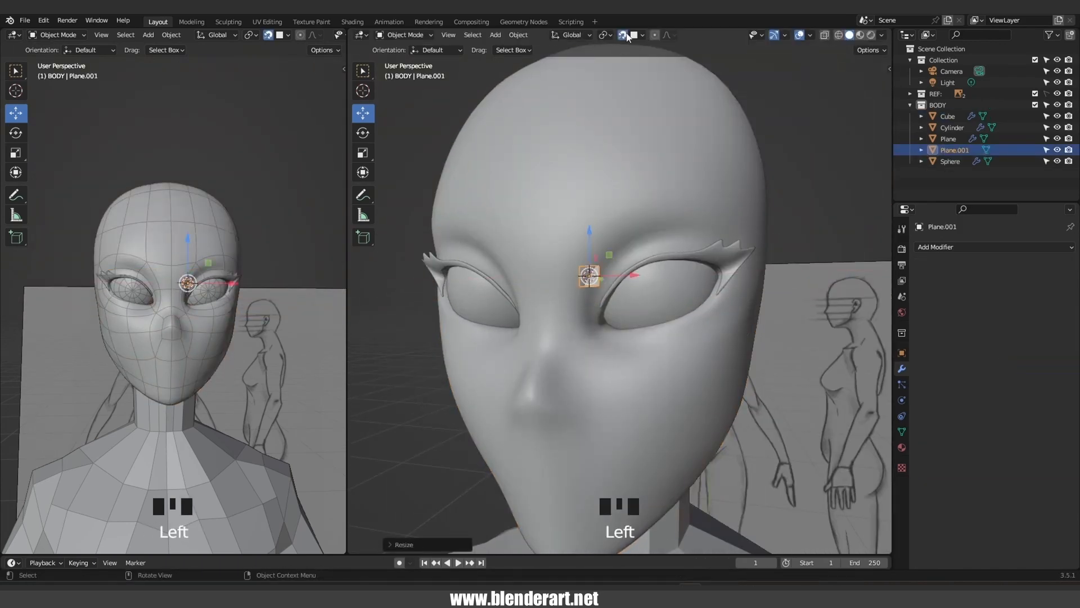
scroll(623, 297, up, 2)
key(g)
click(617, 270)
key(r)
click(604, 238)
Move the plane's geometry onto the brow in Edit Mode and reset the 3D cursor to the world origin
key(Tab)
key(g)
click(604, 246)
key(shift+s)
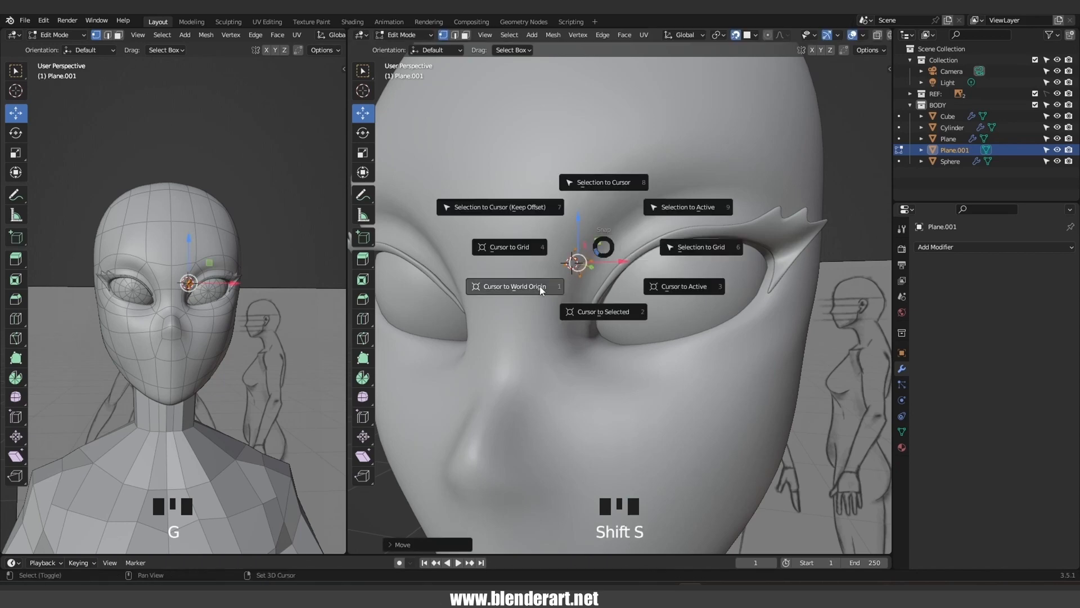
click(540, 290)
Extrude the plane in four segments along the brow above the eye to form an eyebrow strip
ctrl+right_click(591, 200)
ctrl+right_click(632, 169)
ctrl+right_click(663, 164)
ctrl+right_click(697, 153)
scroll(765, 192, down, 2)
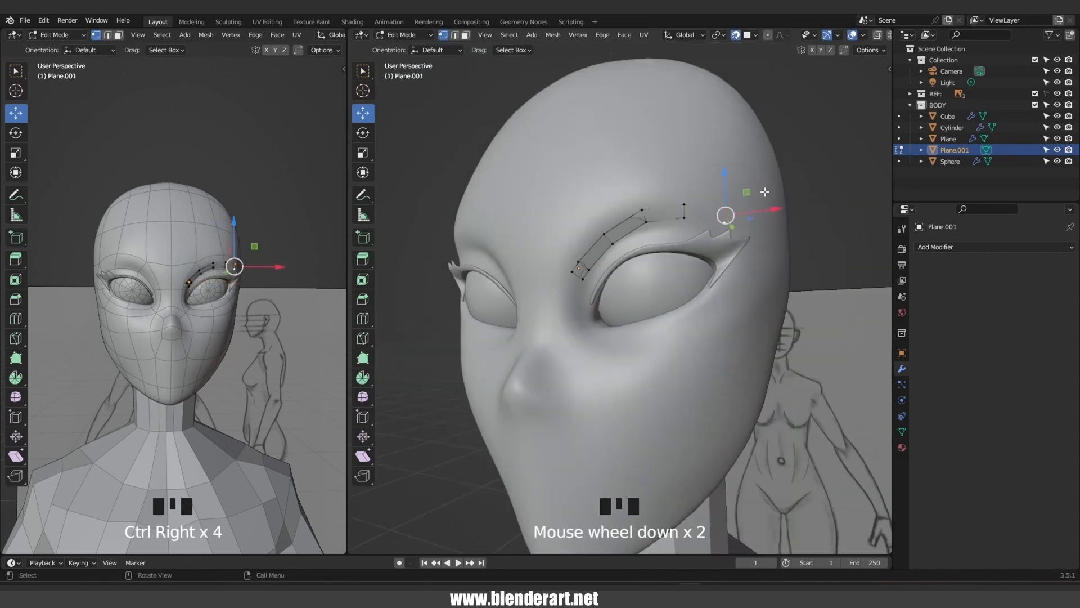
Scale the eyebrow strip's outer end edge narrower and reposition it on the brow
middle_drag(765, 192, 732, 190)
key(s)
click(717, 202)
key(g)
click(713, 194)
Reposition the eyebrow strip's middle and inner cross edges so the strip follows the brow, and return to Object Mode
drag(590, 206, 621, 240)
middle_drag(613, 236, 636, 232)
drag(573, 226, 598, 255)
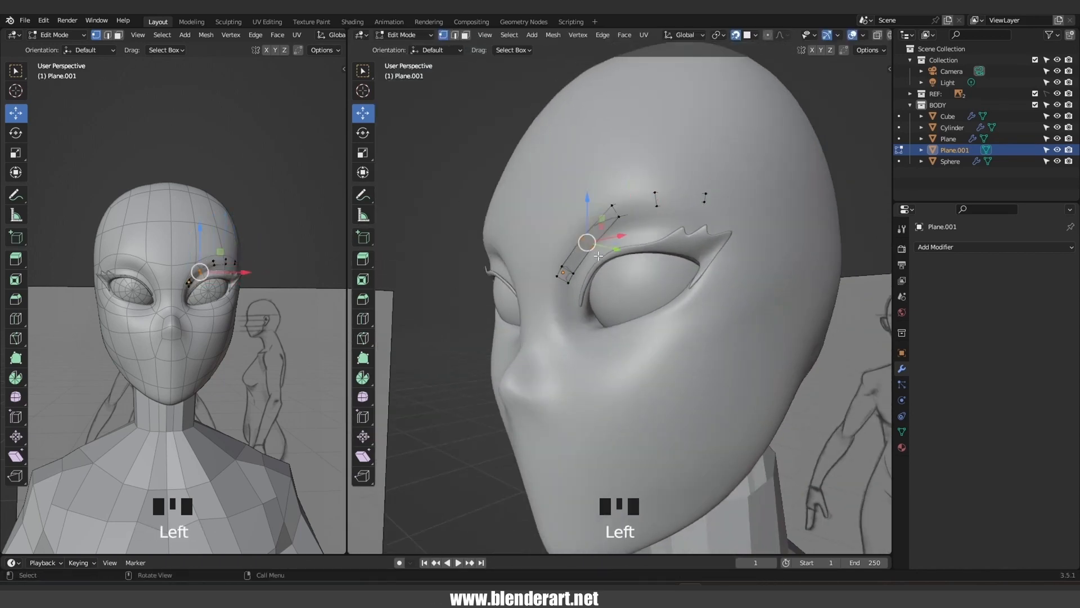
key(Tab)
middle_drag(598, 256, 687, 247)
Apply the eyebrow's object transforms and mirror it across X with a Mirror modifier
key(ctrl+a)
click(688, 247)
click(956, 246)
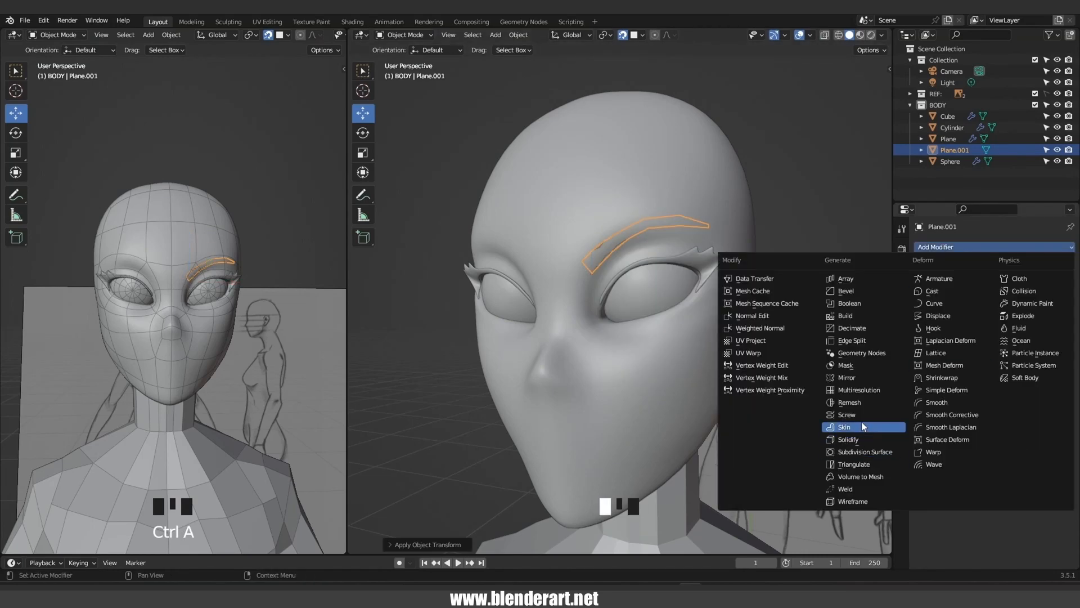
click(847, 377)
Add a Solidify modifier with a thickness of -0.001 m and a level 1 Subdivision Surface modifier to the eyebrow
click(974, 249)
click(878, 441)
click(1014, 424)
text(-0.0)
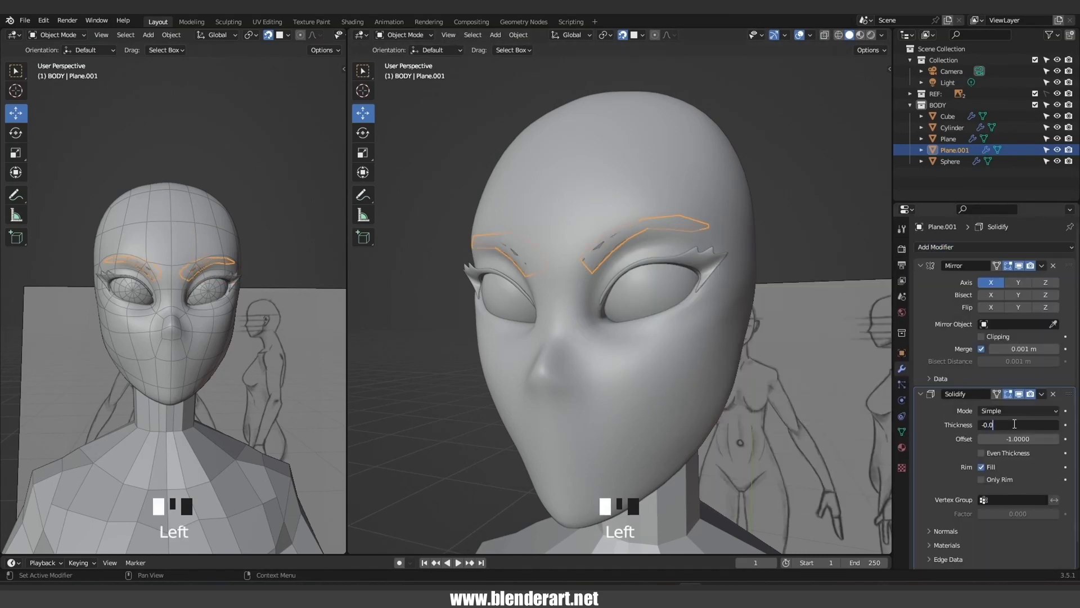
text(01)
key(Return)
key(ctrl+1)
mouse_move(675, 258)
middle_down()
mouse_move(639, 238)
mouse_move(597, 275)
mouse_move(588, 293)
mouse_move(625, 306)
middle_up()
scroll(628, 275, up, 1)
Enable on-cage display for the eyebrow's modifiers in Edit Mode and collapse the Mirror and Solidify settings
key(Tab)
click(921, 394)
click(998, 408)
click(997, 394)
click(921, 265)
click(998, 265)
scroll(626, 306, up, 2)
key(Tab)
Reshape the inner end of the eyebrow in Sculpt Mode with the Grab brush
key(ctrl+Tab)
drag(655, 313, 687, 312)
mouse_move(686, 312)
middle_down()
mouse_move(683, 267)
mouse_move(597, 242)
middle_up()
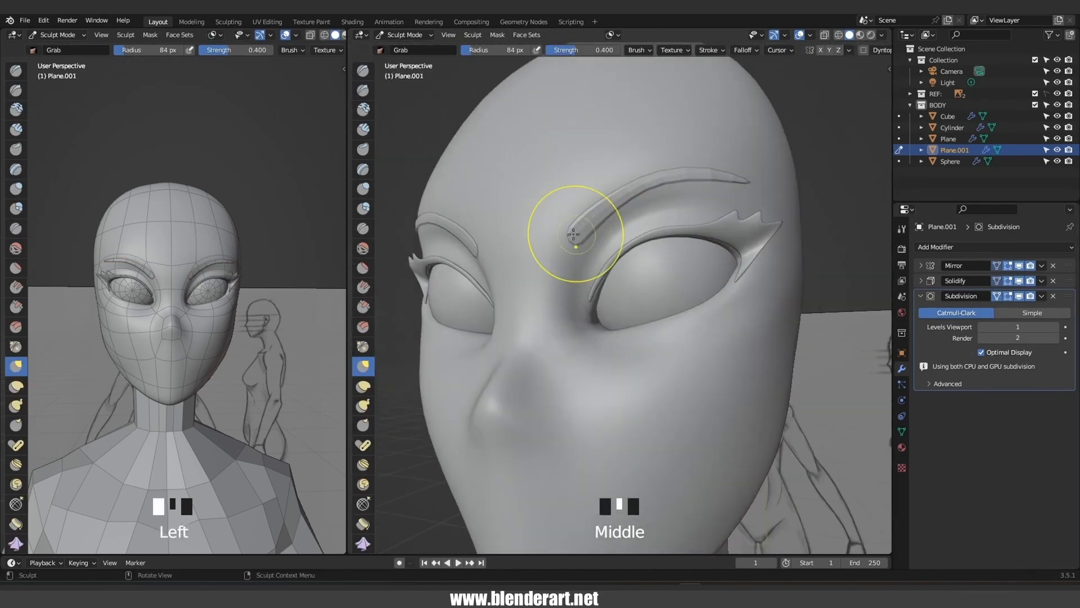
drag(574, 234, 571, 234)
drag(571, 234, 558, 234)
Move the eyebrow's inner-end vertices in Edit Mode to round and refine its shape
key(Tab)
click(562, 234)
key(g)
click(574, 205)
mouse_move(574, 204)
middle_down()
mouse_move(638, 291)
mouse_move(574, 231)
mouse_move(613, 248)
middle_up()
key(g)
click(605, 276)
key(g)
key(Tab)
key(Tab)
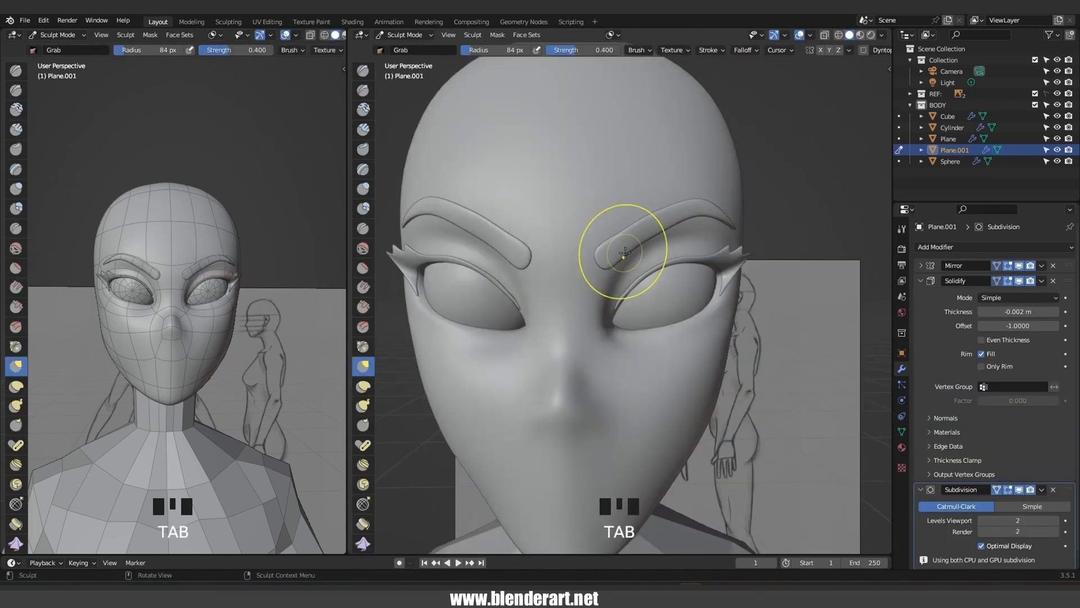
Return to Object Mode, deselect the eyebrow and save the file
scroll(625, 252, down, 6)
key(ctrl+Tab)
click(676, 231)
scroll(672, 253, down, 3)
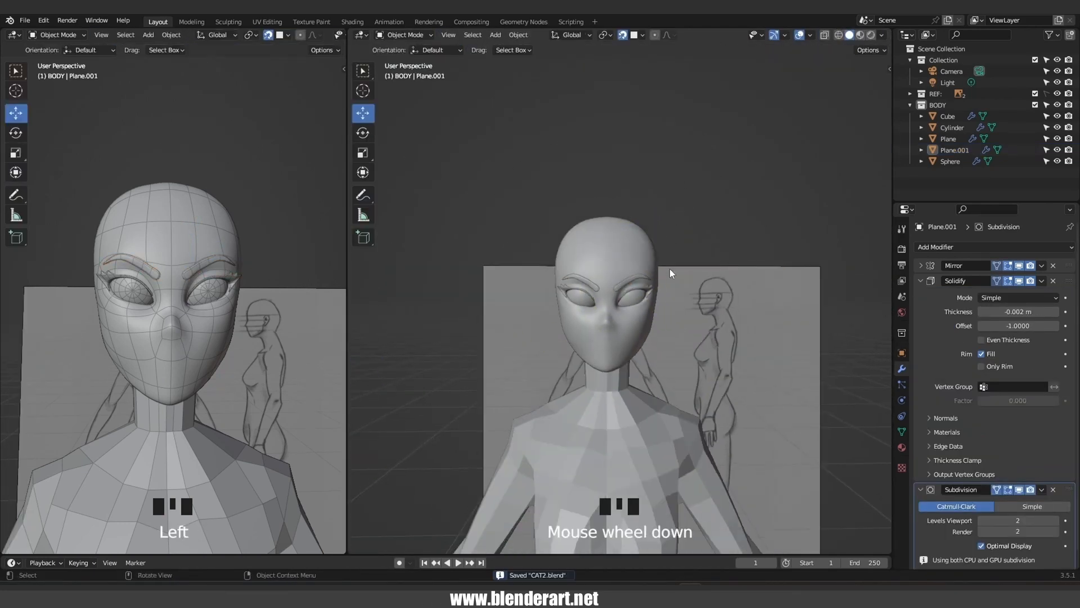
Cut an edge loop around the front of the eyeball, slid by about 0.1, and bevel it into a narrow ring
middle_drag(669, 269, 652, 301)
scroll(671, 328, up, 6)
click(651, 302)
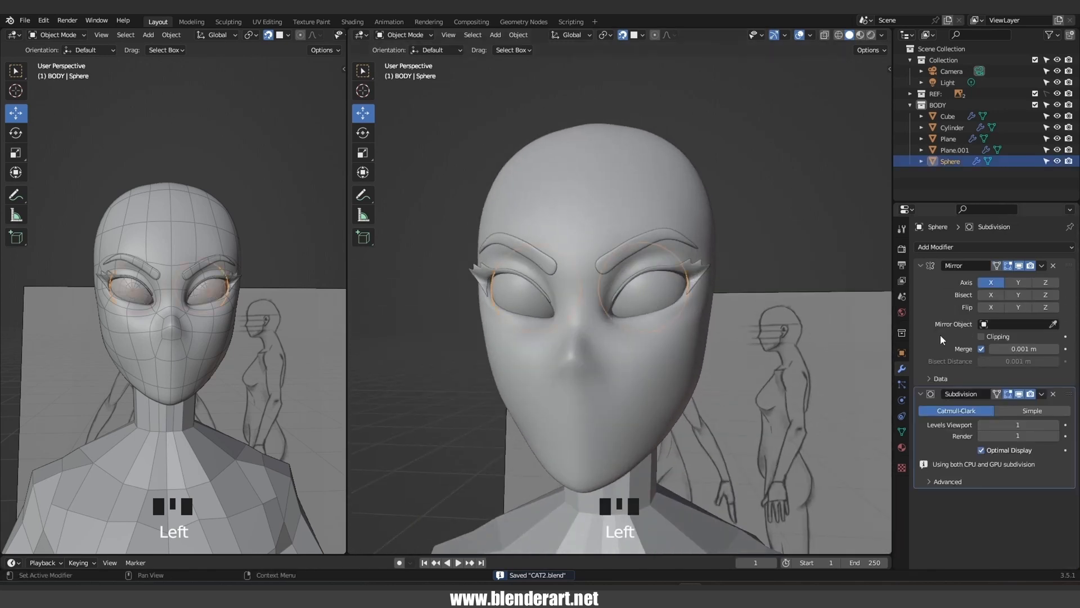
key(Tab)
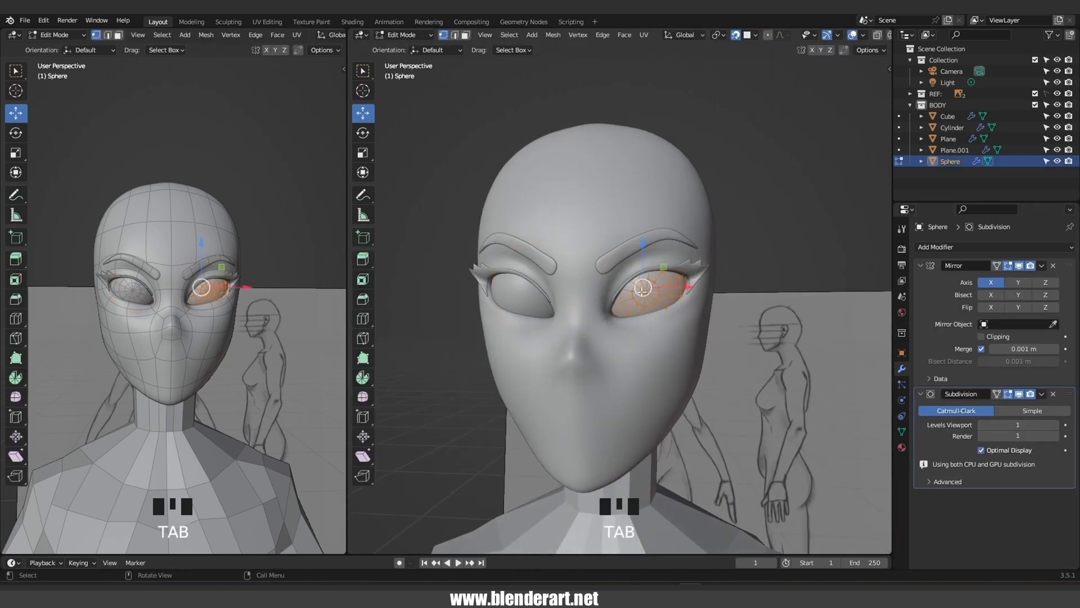
scroll(642, 292, up, 3)
click(677, 299)
middle_drag(676, 298, 706, 282)
key(ctrl+r)
click(701, 276)
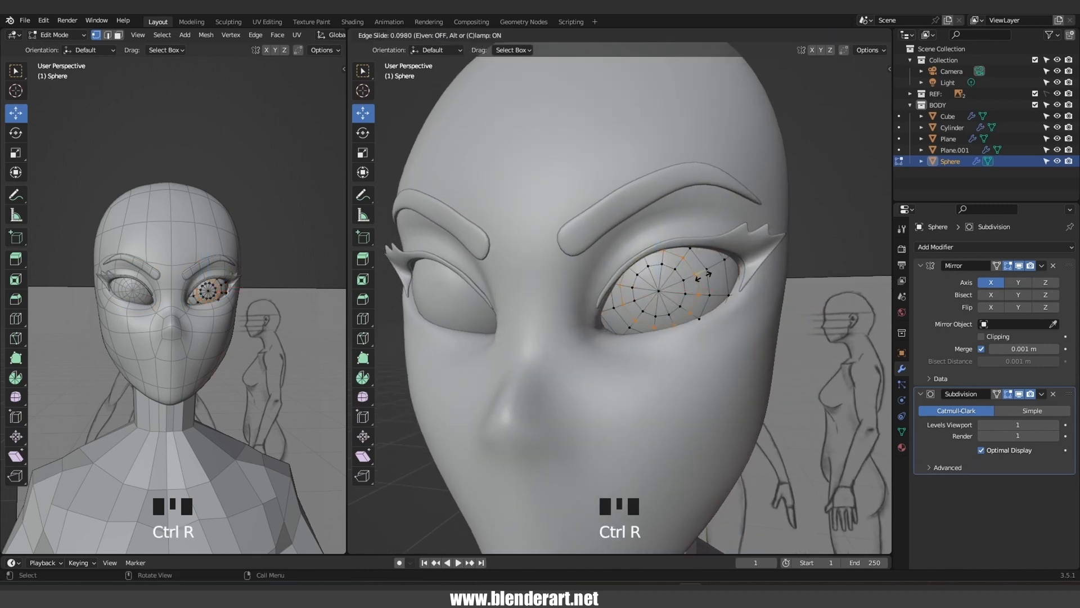
click(701, 277)
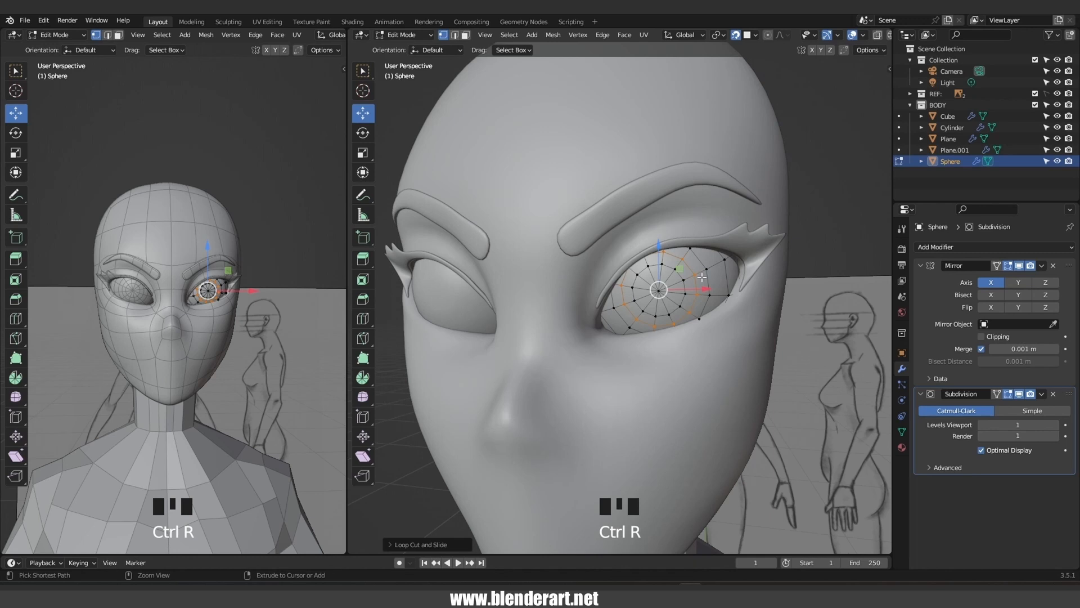
key(ctrl+b)
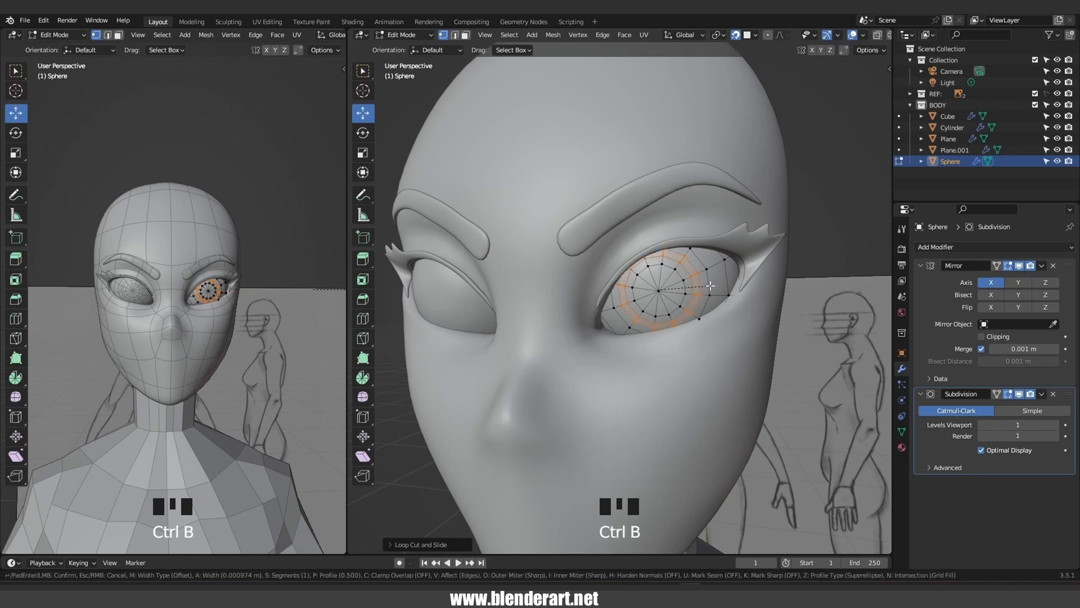
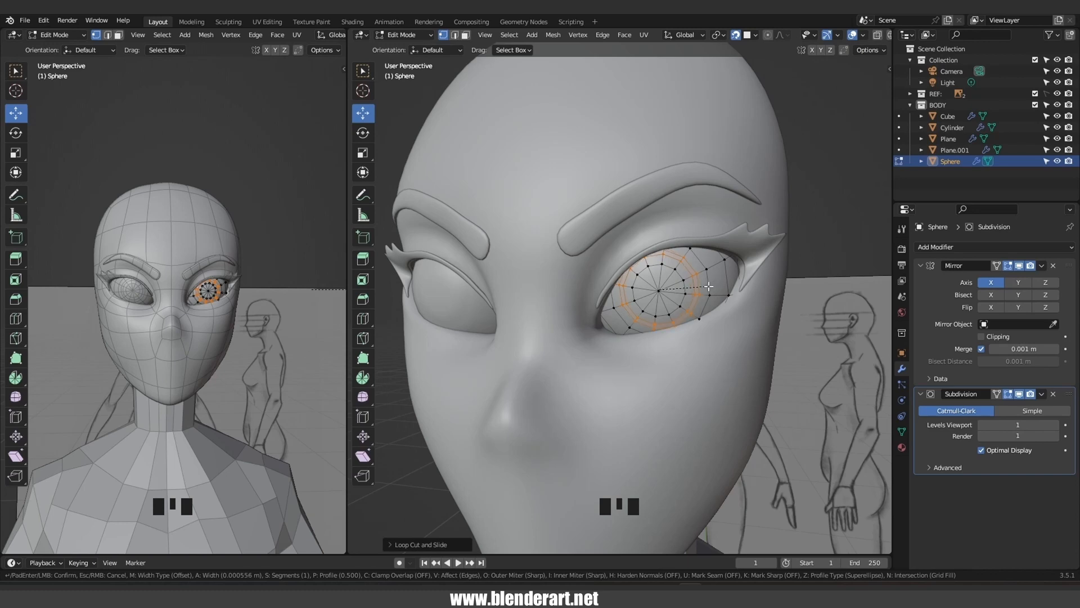
click(710, 287)
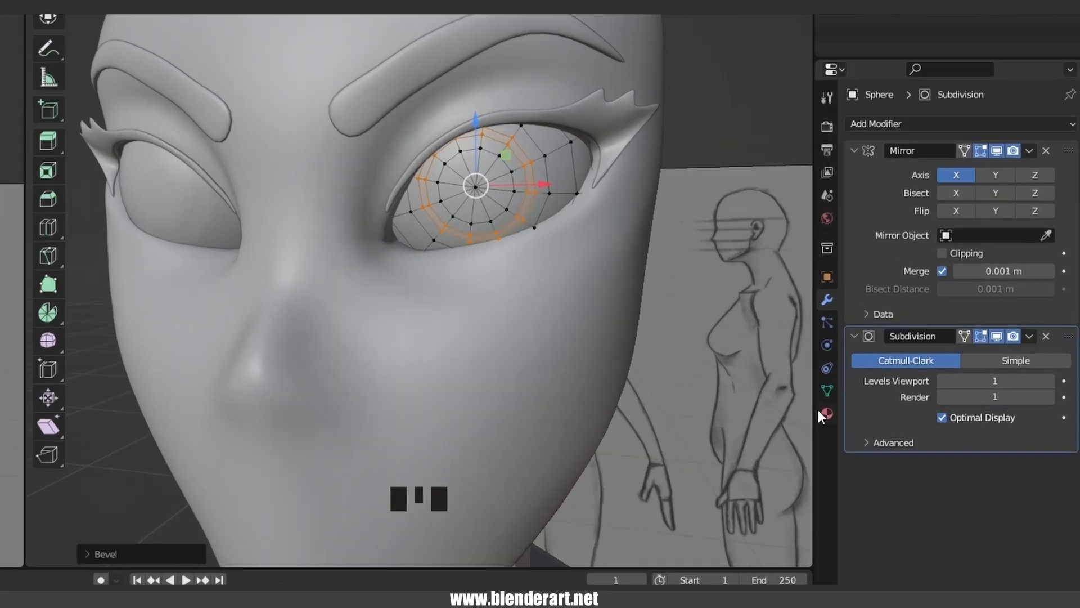
Create a material on the eyeball and add a second slot with another new material
click(901, 445)
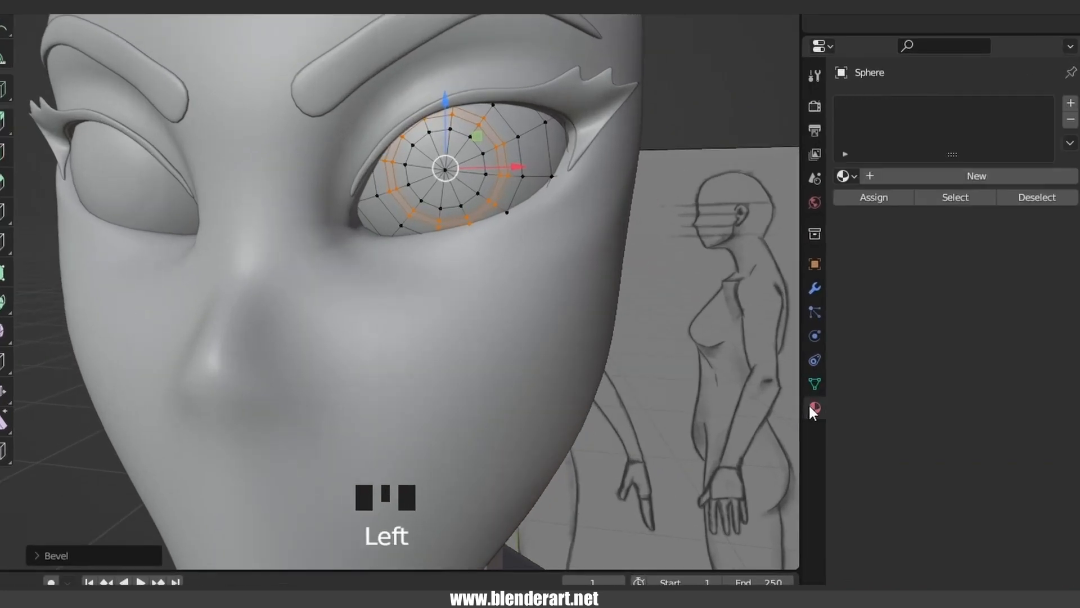
click(953, 173)
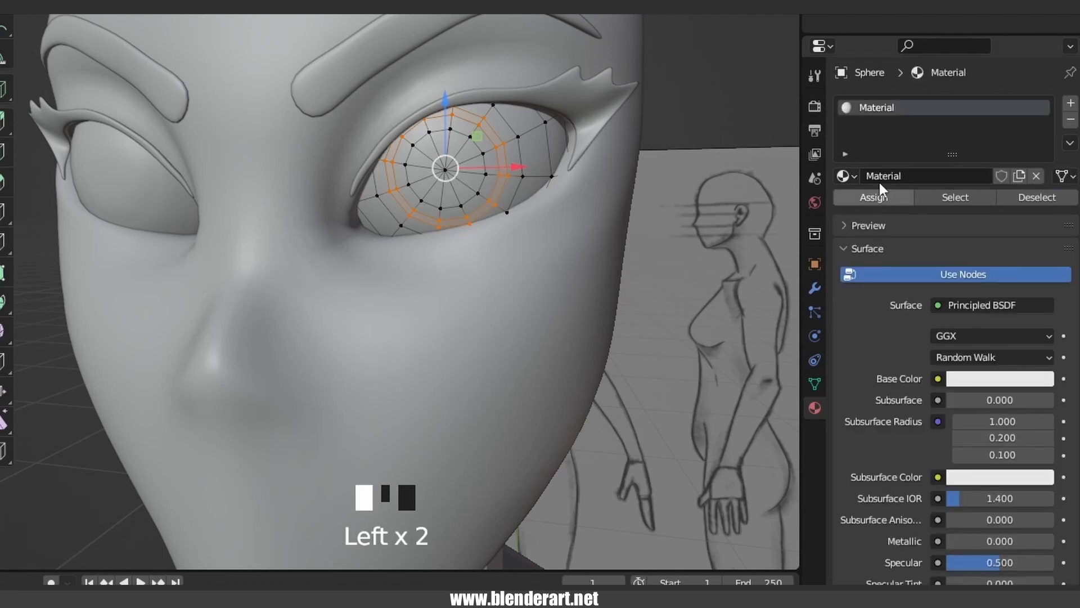
click(1071, 103)
click(930, 210)
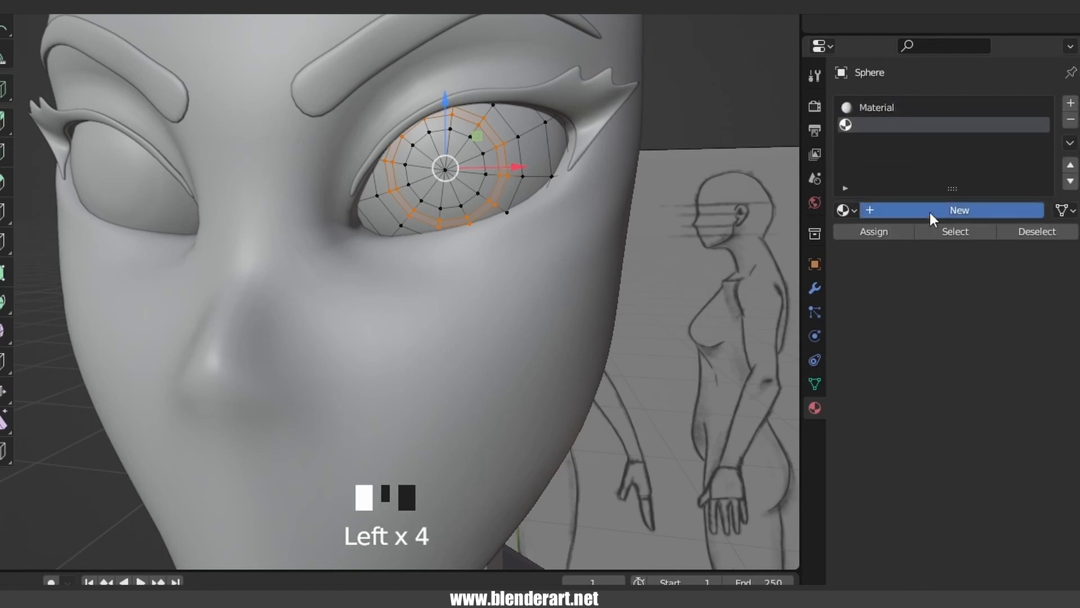
Set the second material's viewport display colour to black and assign it to the bevelled ring around the iris
scroll(883, 336, down, 20)
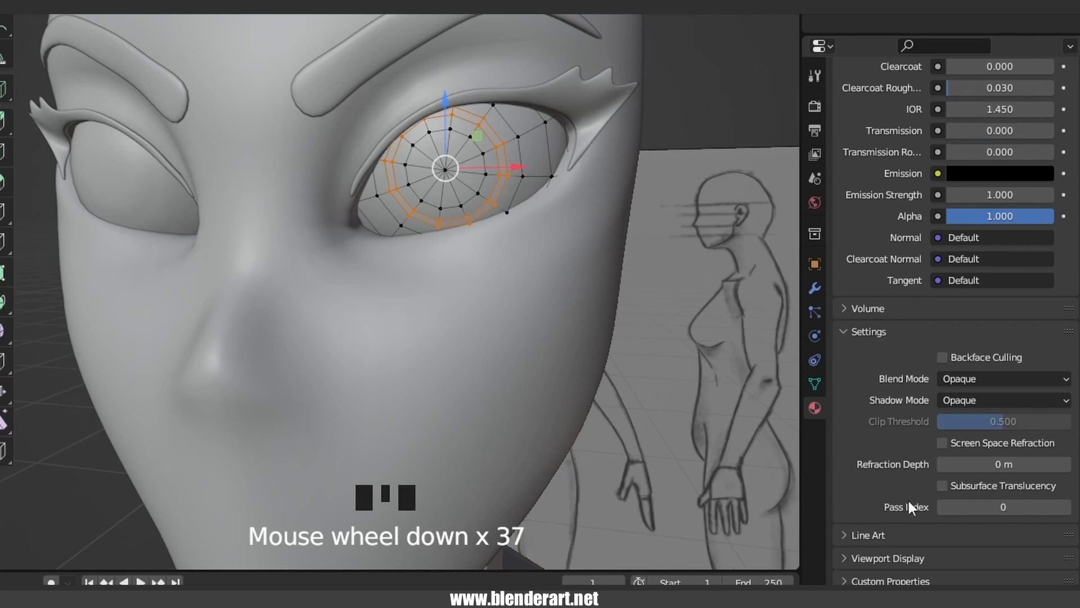
click(888, 558)
scroll(930, 394, down, 17)
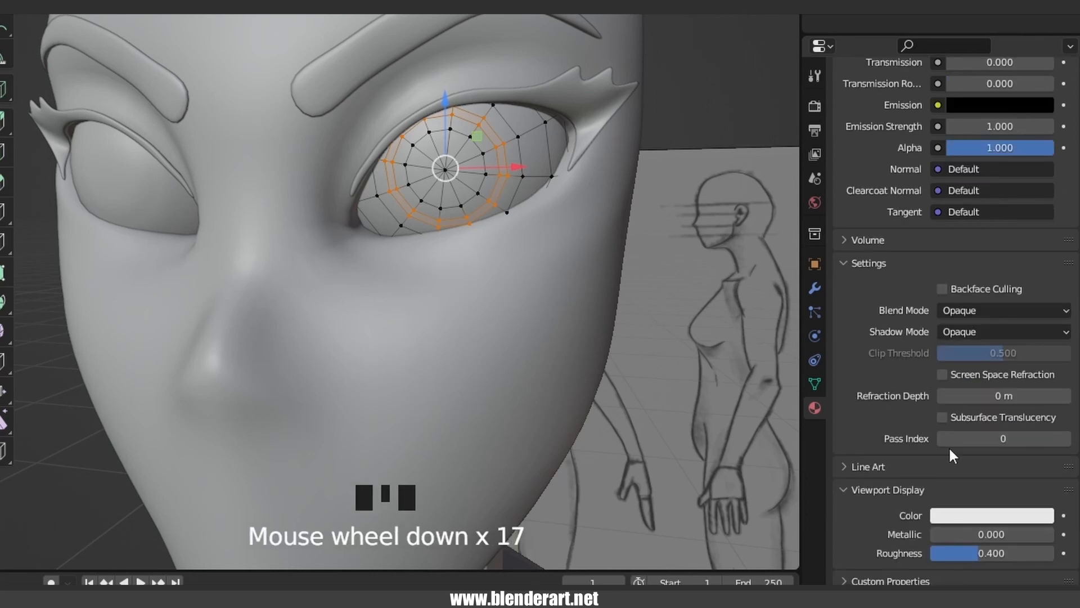
click(962, 516)
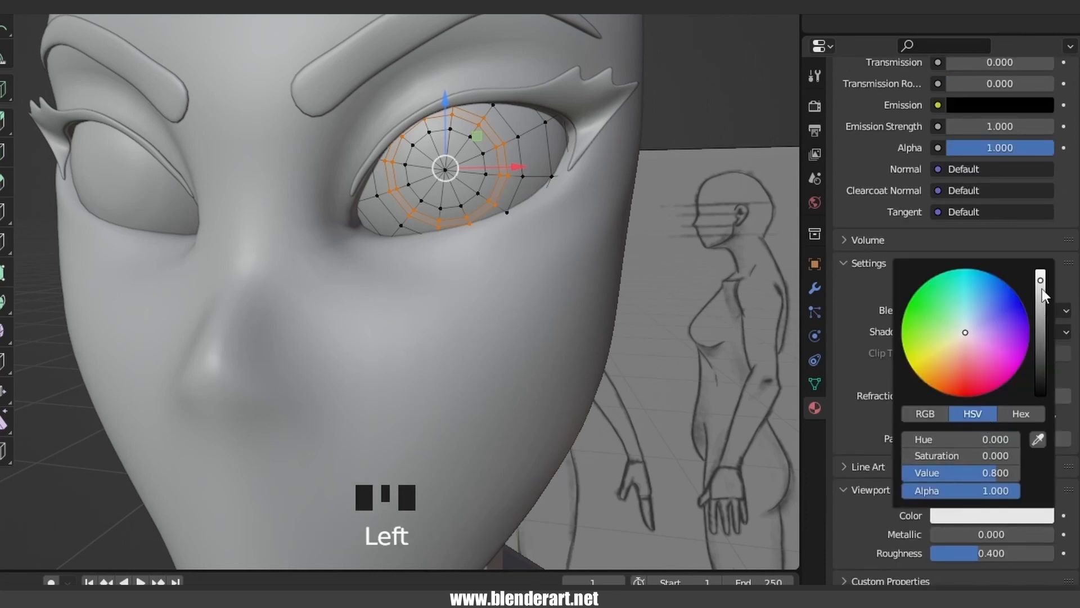
drag(1042, 288, 1040, 394)
scroll(934, 337, up, 10)
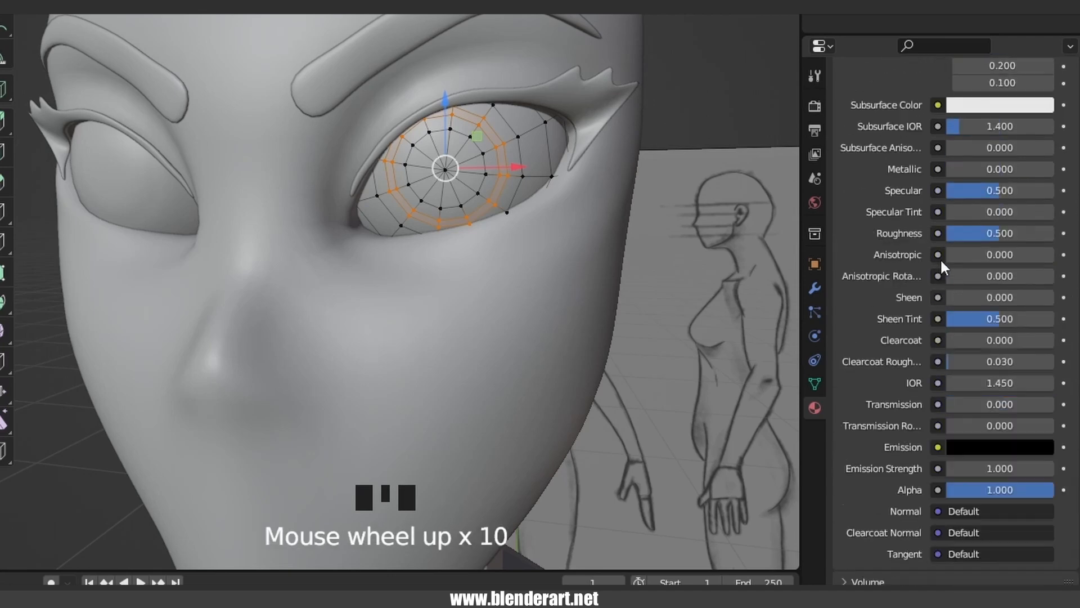
scroll(940, 257, up, 17)
click(880, 231)
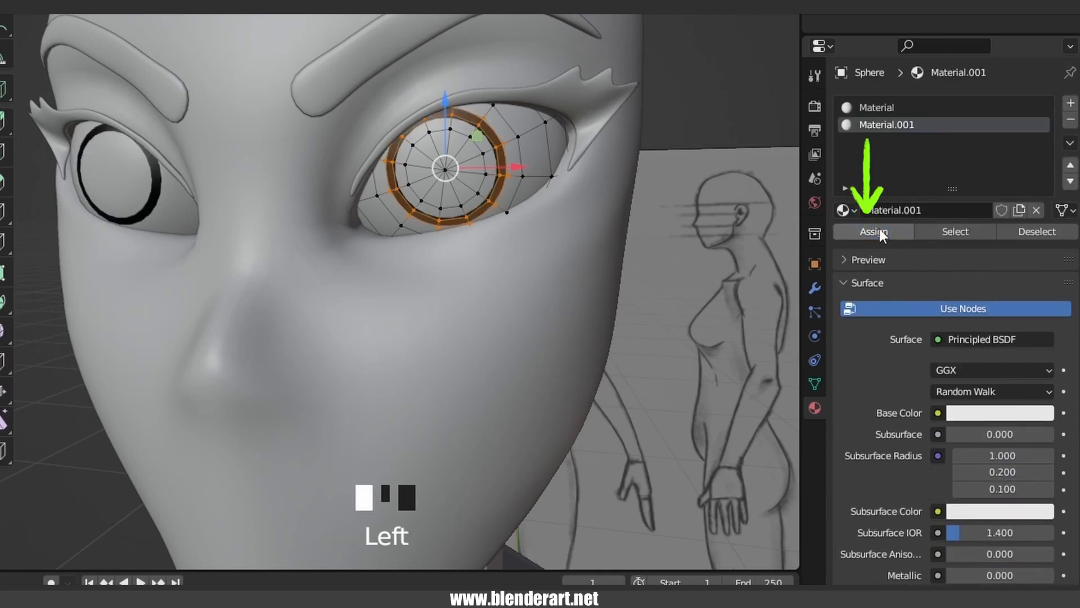
key(Tab)
Select the eyeball's faces inside the black ring and add a third slot with a new material
scroll(663, 292, down, 5)
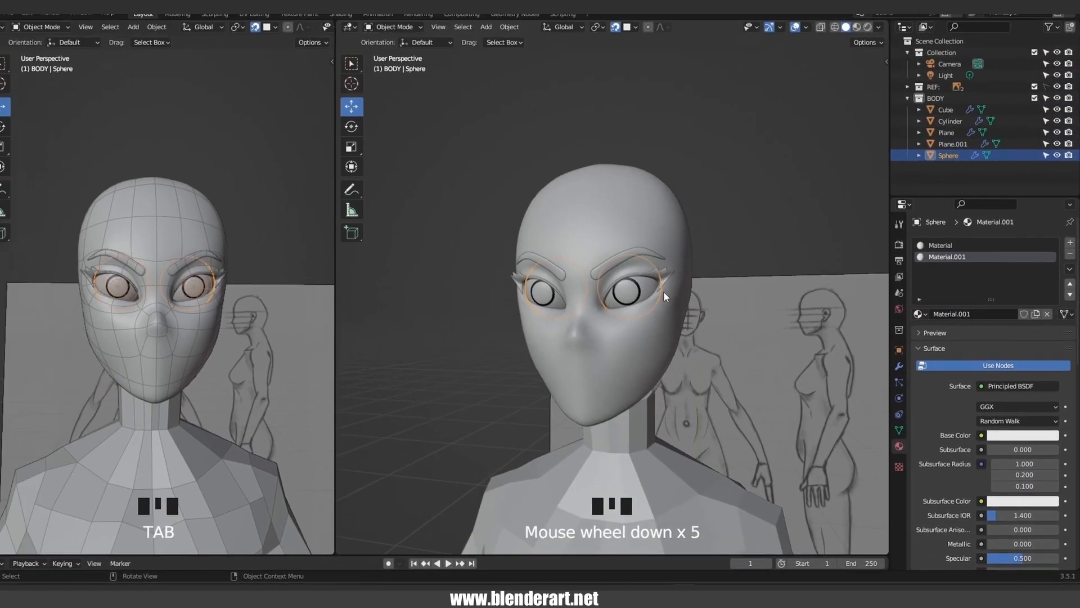
middle_drag(663, 292, 653, 317)
scroll(654, 293, up, 7)
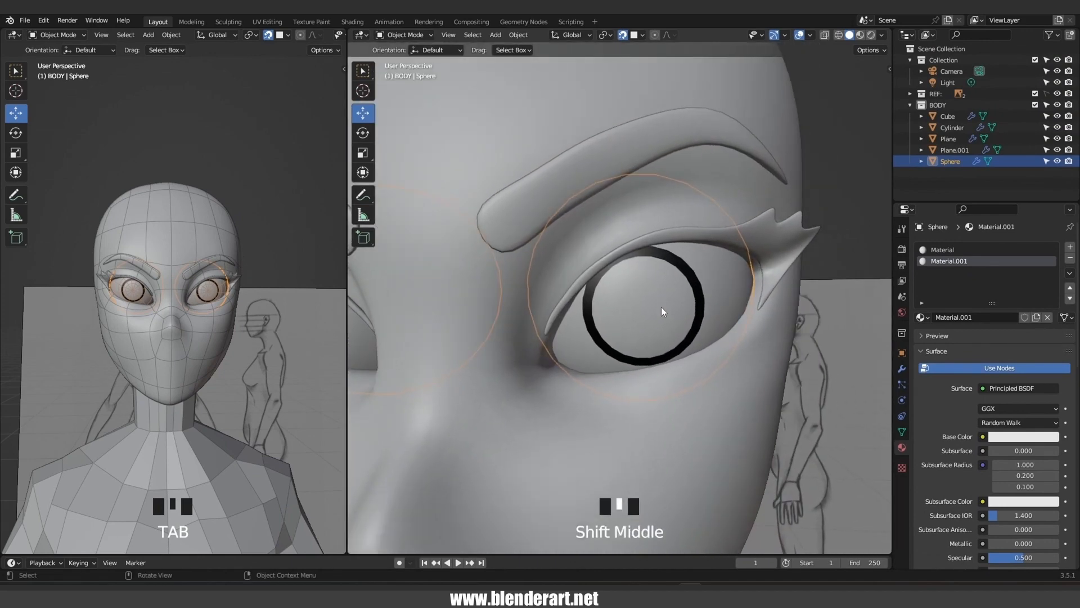
click(660, 307)
key(Tab)
click(652, 318)
key(ctrl+KP_Add)
key(ctrl+KP_Add)
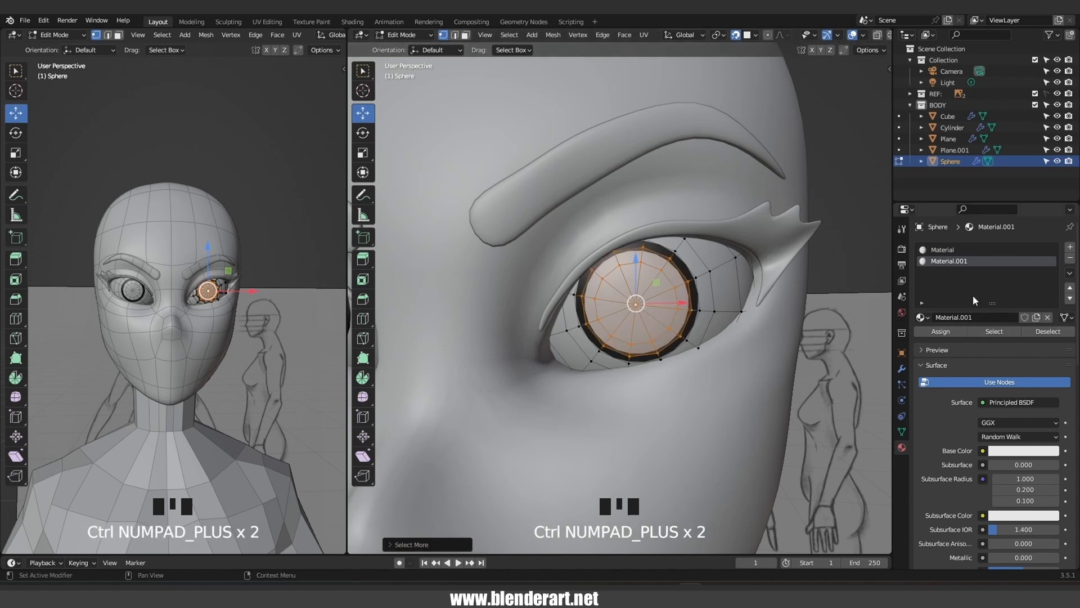
click(1070, 247)
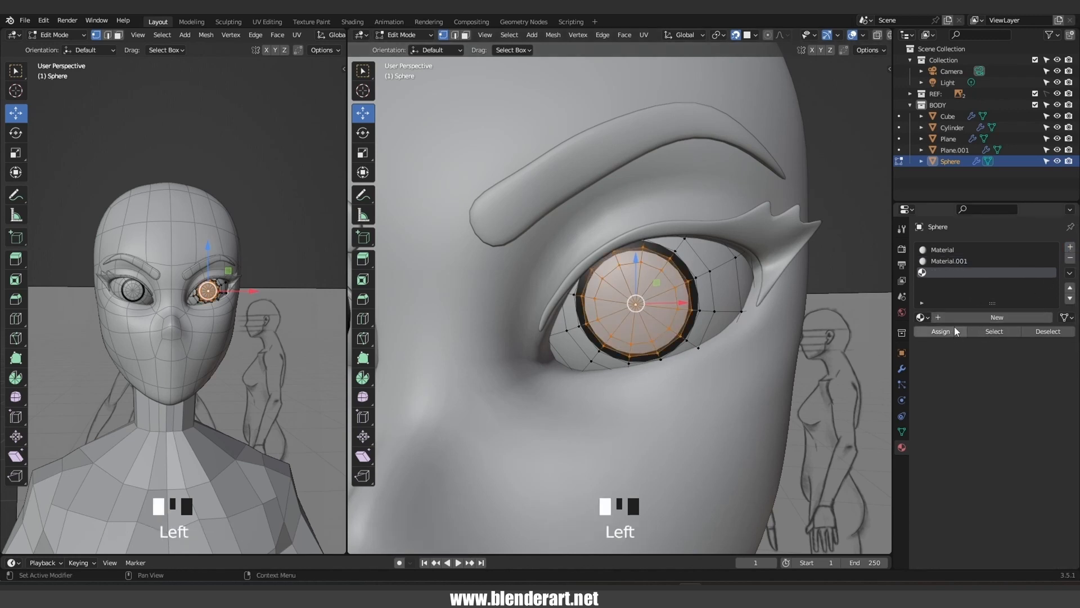
click(968, 316)
Set the third material's viewport colour to green with hue 0.292 and saturation 0.717, and assign it to the iris faces
scroll(968, 337, down, 20)
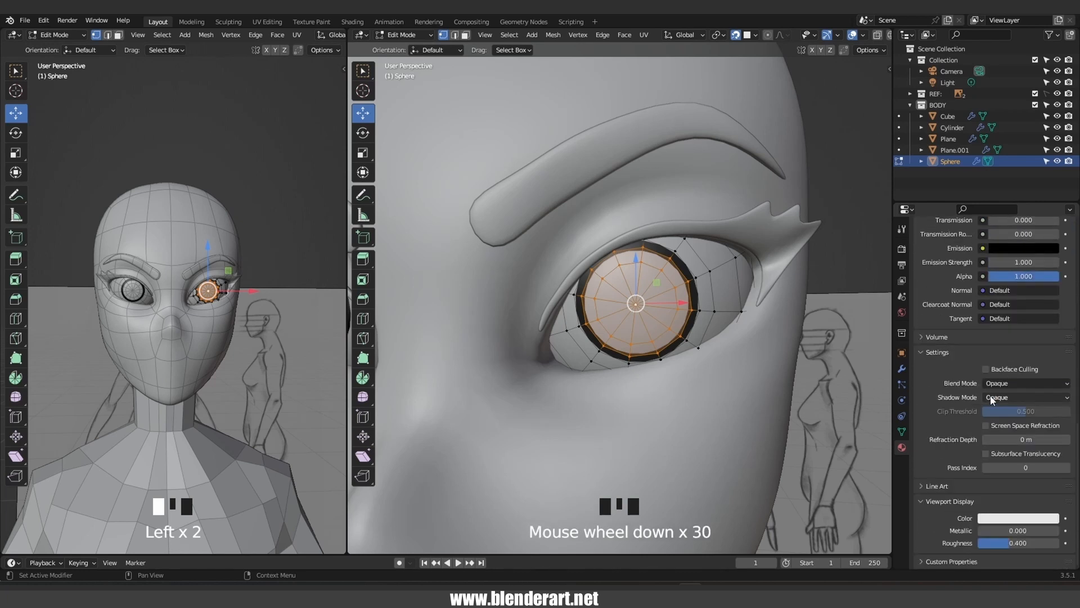
click(989, 518)
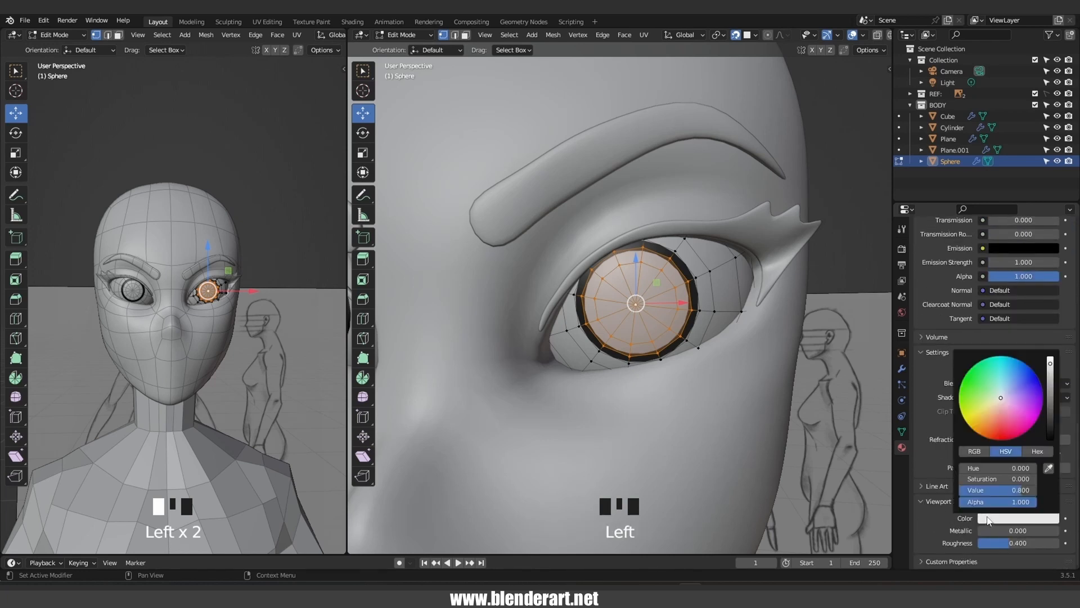
drag(1003, 396, 991, 389)
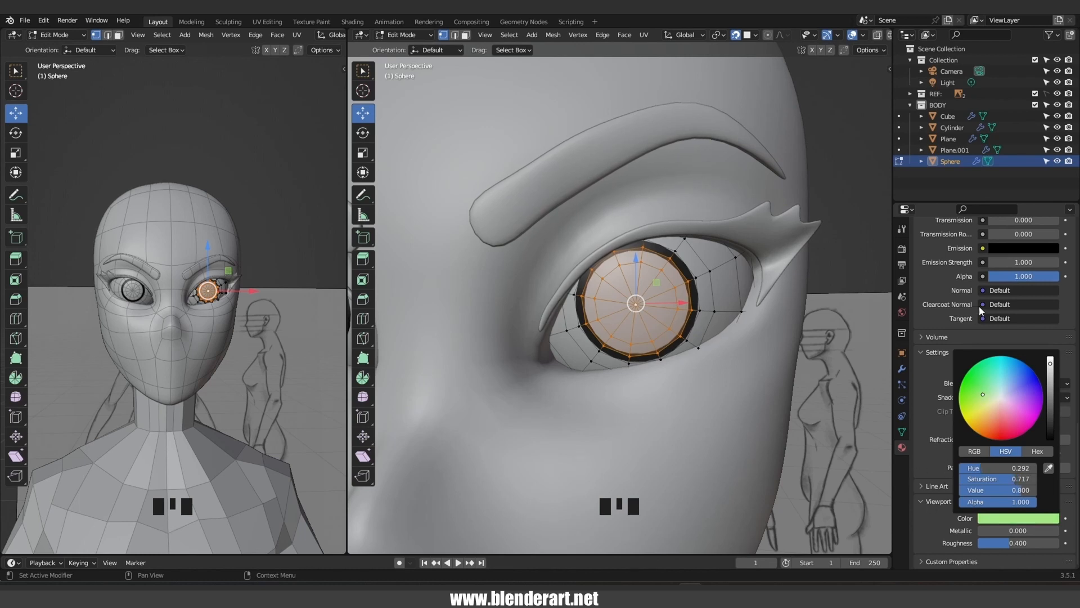
scroll(978, 349, up, 20)
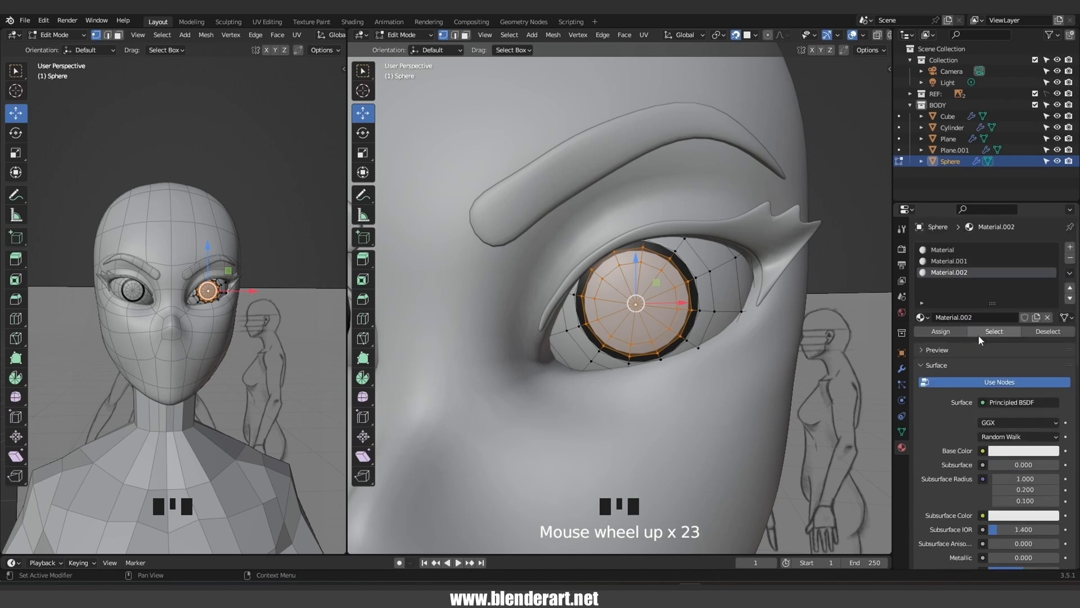
click(948, 332)
Brighten the iris material's viewport colour to value 1.000 and shift it to a more saturated green
scroll(968, 391, down, 20)
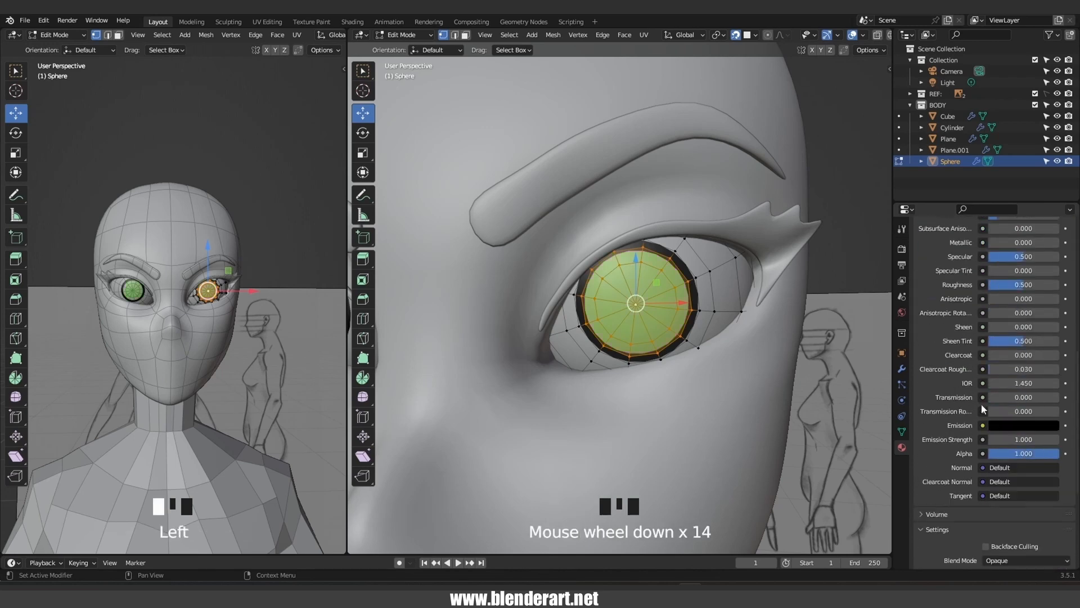
click(1027, 519)
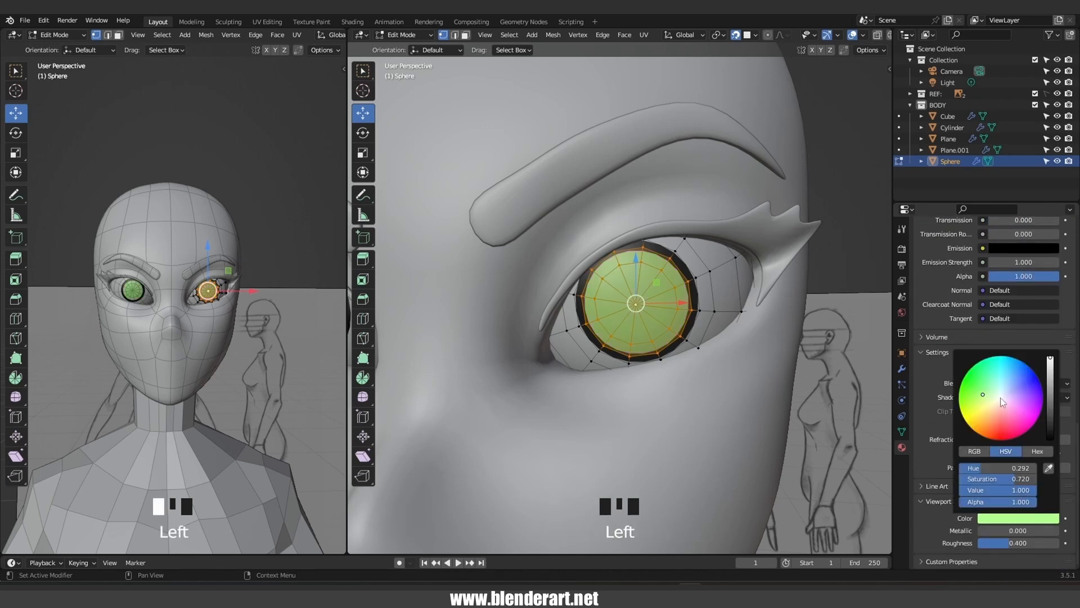
drag(988, 395, 975, 390)
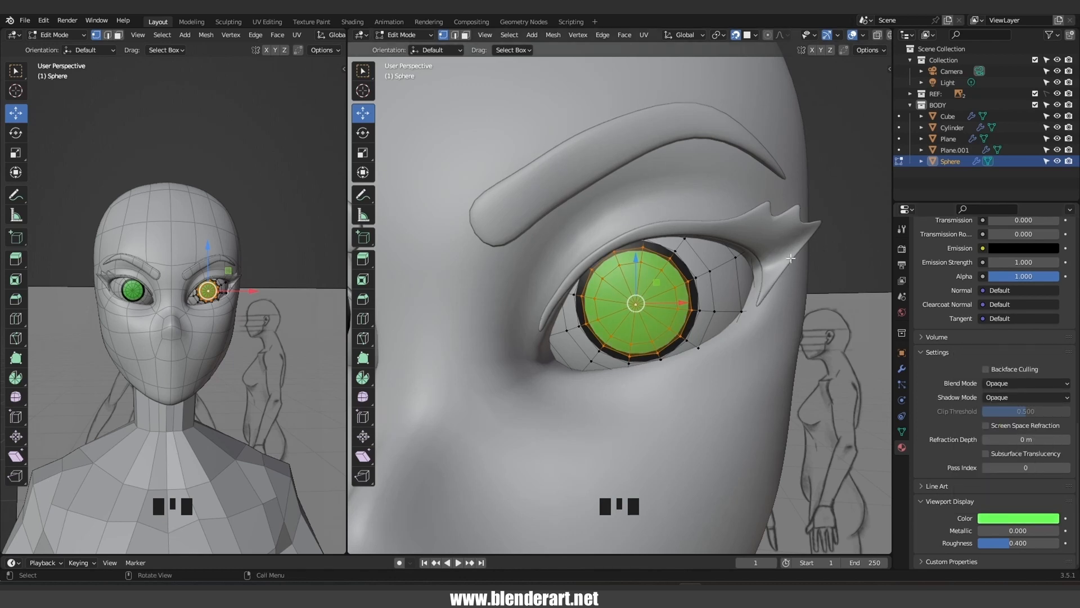
key(Tab)
click(838, 240)
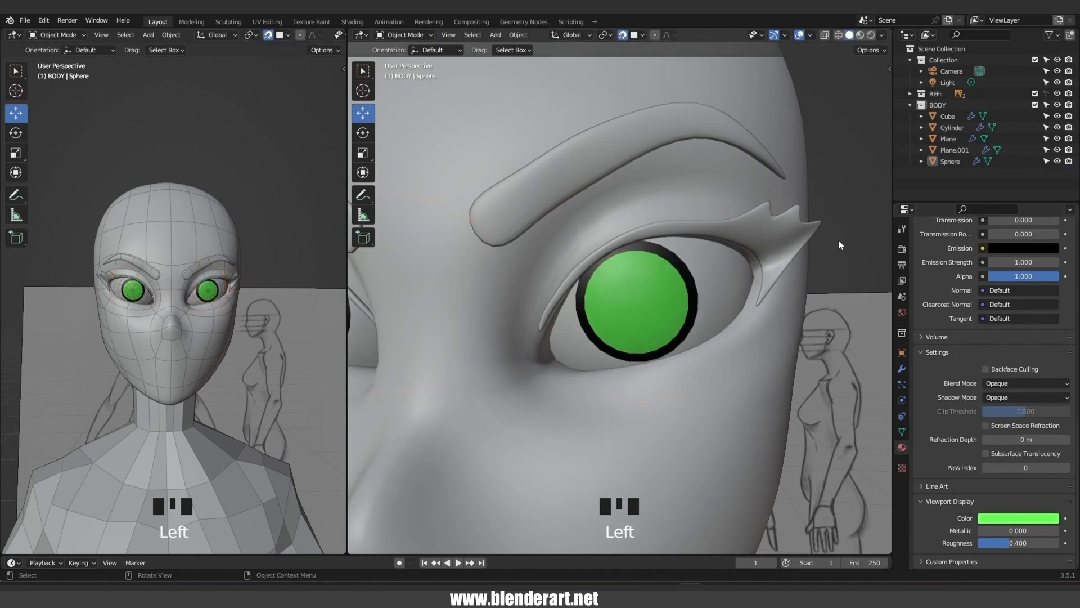
scroll(697, 329, down, 7)
mouse_move(660, 331)
middle_down()
mouse_move(719, 354)
mouse_move(663, 332)
middle_up()
key(ctrl+z)
key(ctrl+z)
key(ctrl+z)
key(ctrl+z)
key(ctrl+z)
key(ctrl+z)
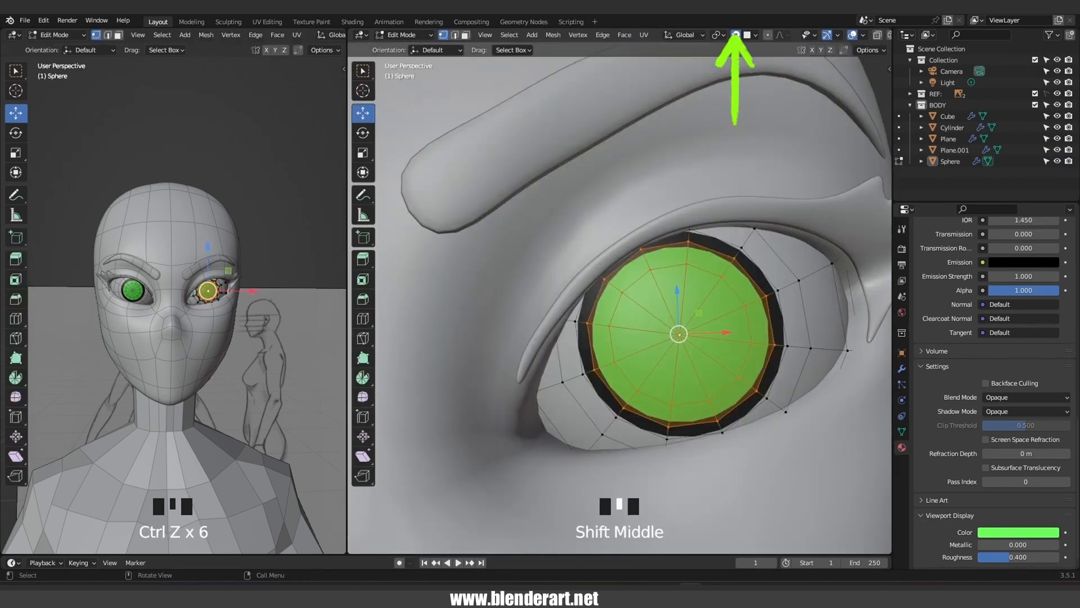
Turn off snapping and edge-slide the eyeball's inner edge loop within the green iris towards its centre to outline a pupil
click(735, 35)
middle_drag(741, 286, 716, 292)
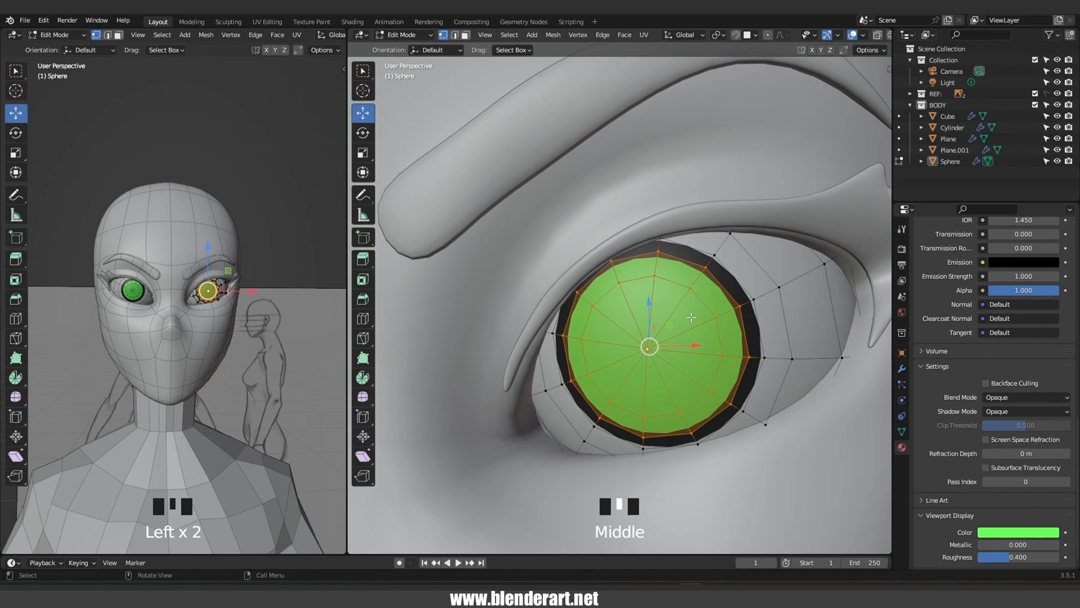
alt+click(684, 287)
key(g)
key(g)
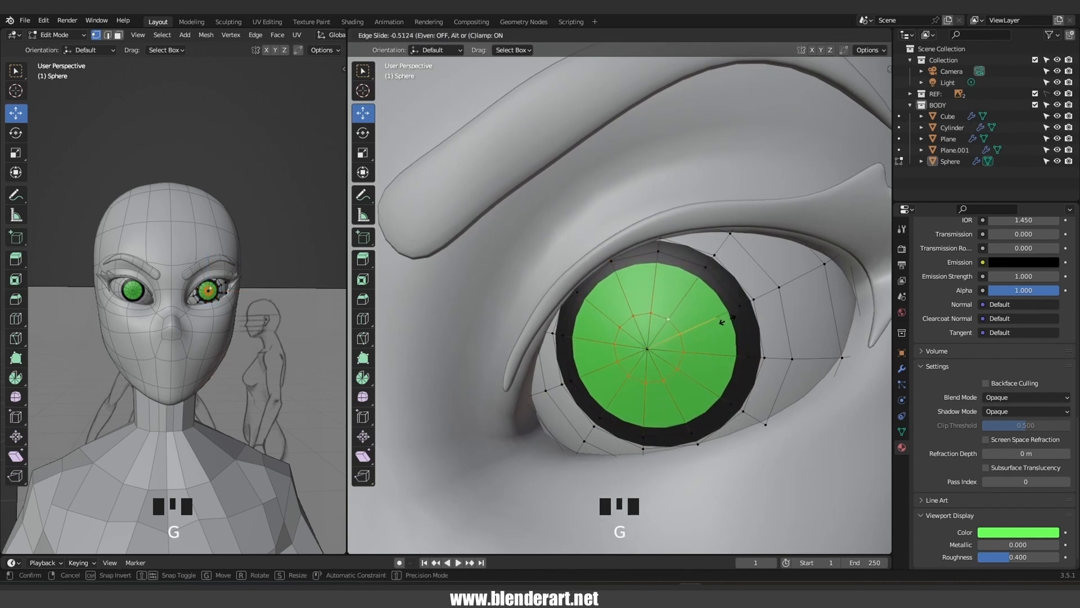
click(647, 319)
Include the centre vertex in the pupil selection and assign Material.001 to those faces
shift+click(648, 348)
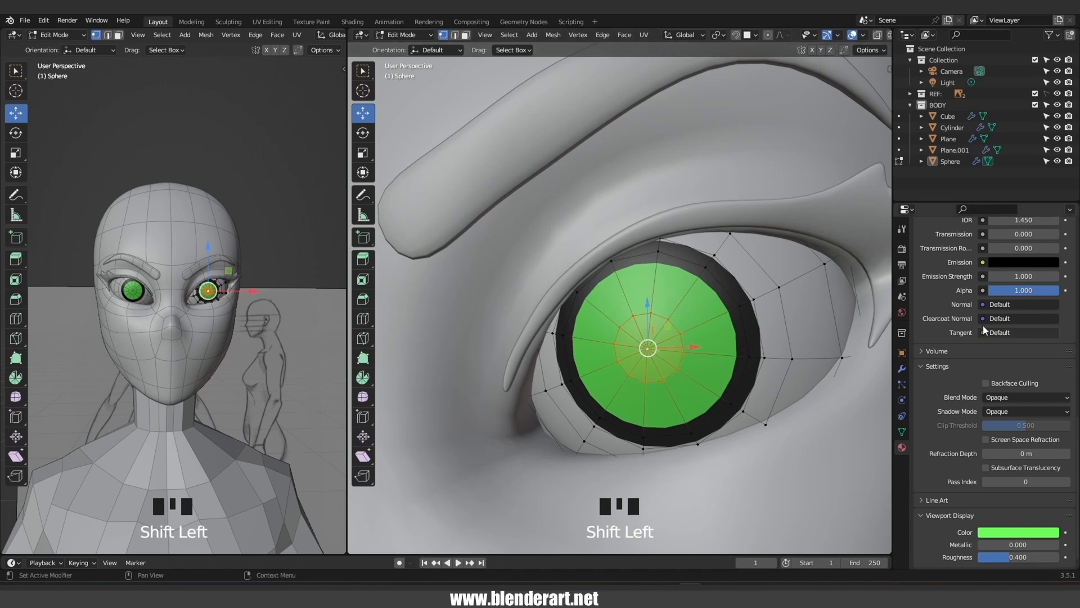
scroll(983, 329, up, 20)
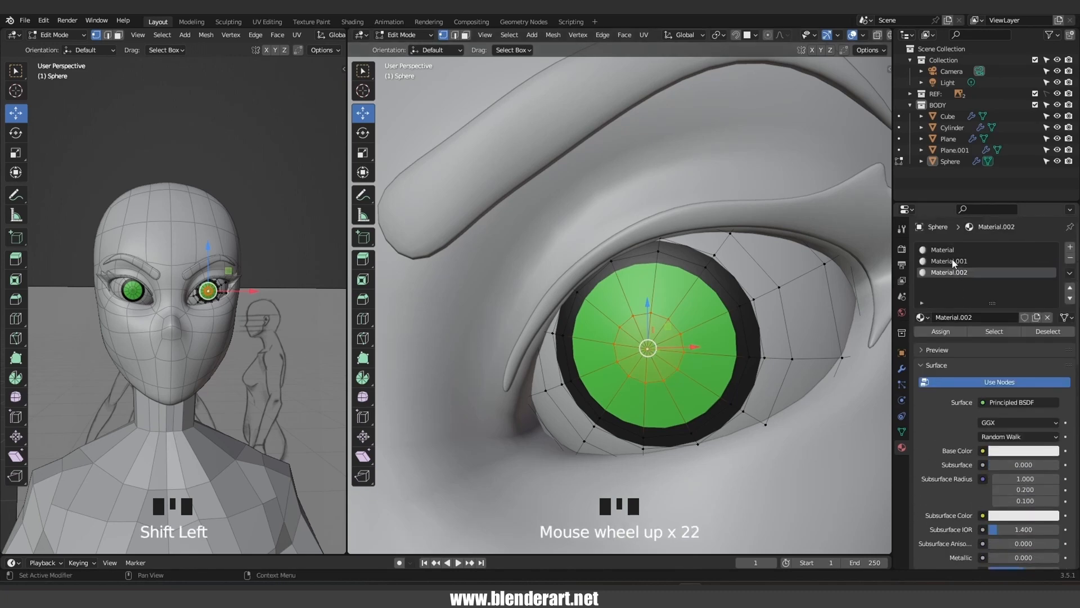
click(954, 263)
click(926, 331)
key(Tab)
Try Material.002 on the eyebrows, then give them the black Material.001 instead
scroll(658, 325, down, 6)
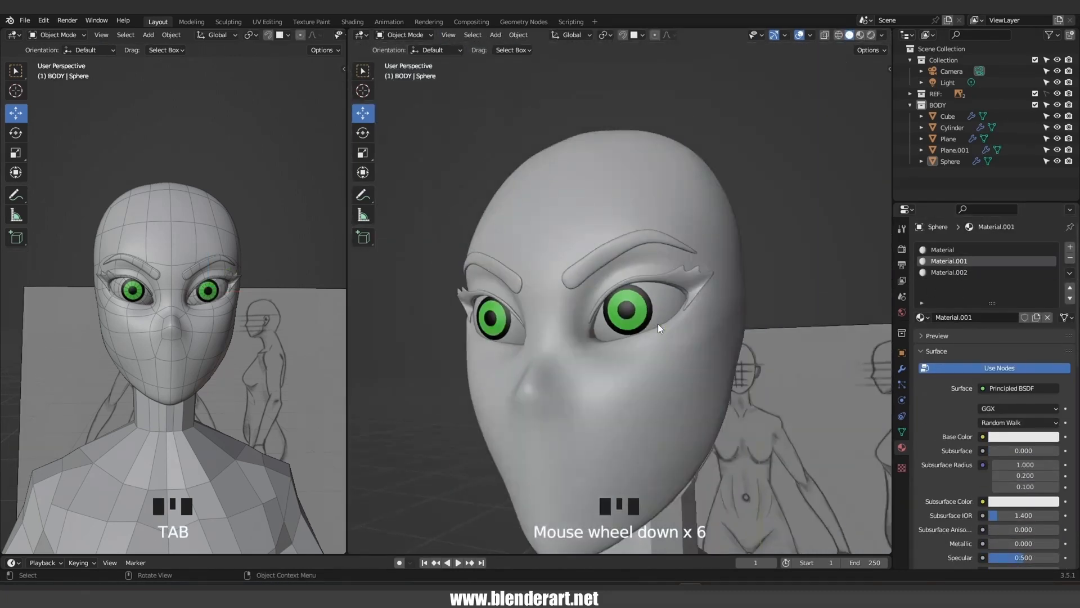
scroll(660, 327, down, 2)
middle_drag(748, 278, 626, 335)
scroll(629, 353, down, 2)
scroll(624, 315, up, 10)
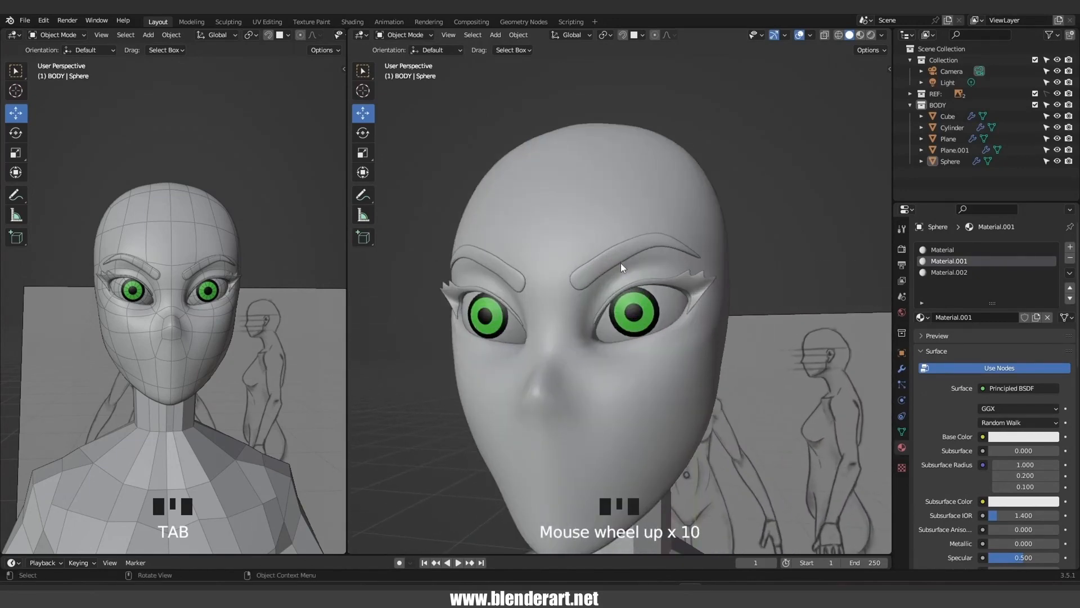
click(622, 264)
click(922, 294)
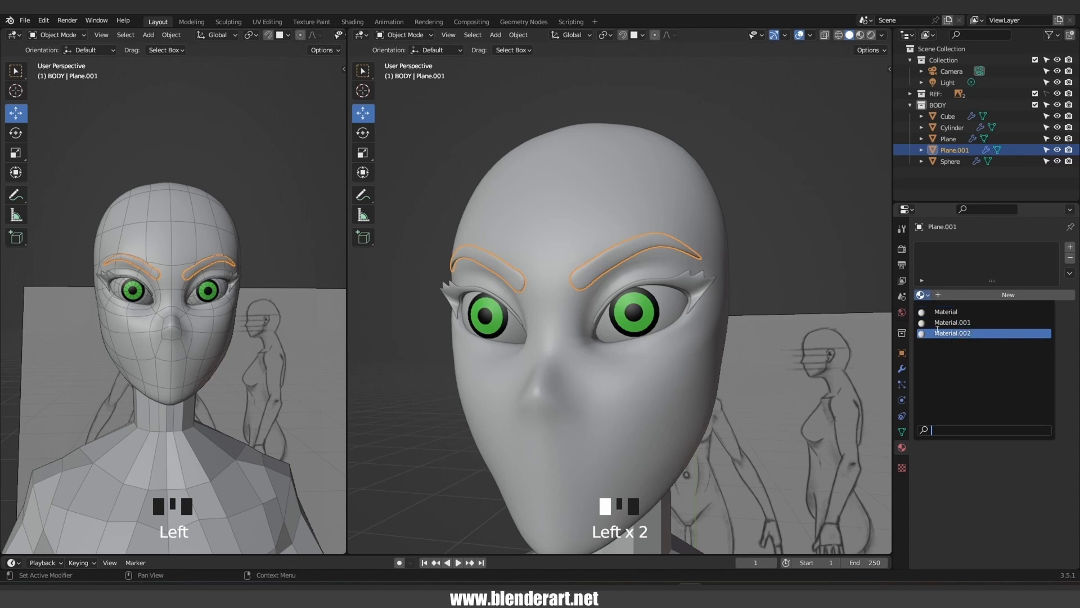
click(957, 334)
click(921, 294)
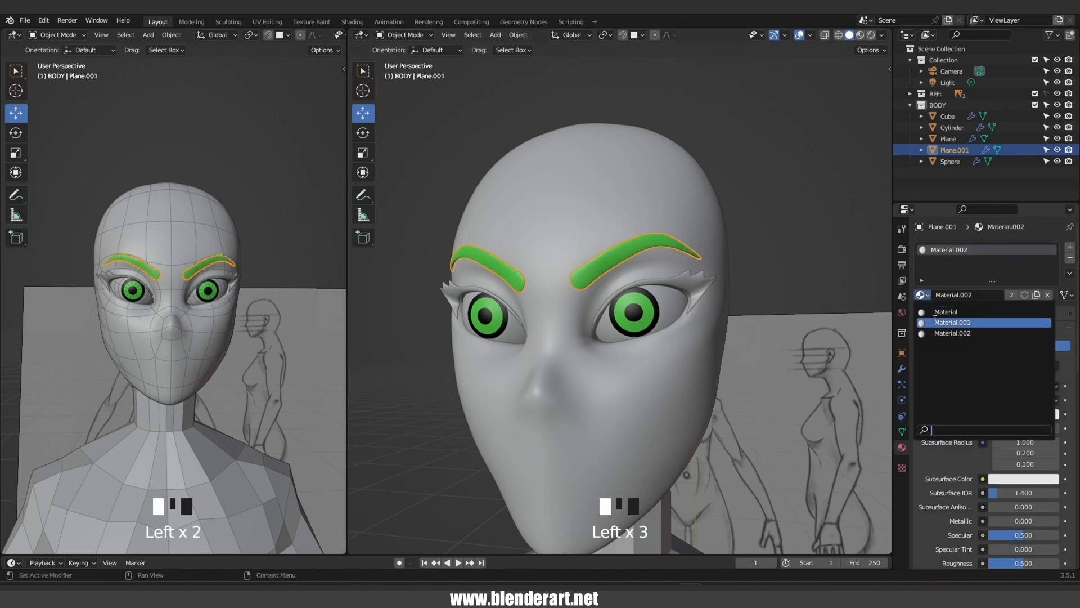
click(951, 313)
Apply the black Material.001 to the eyelashes and deselect them
click(709, 280)
click(922, 294)
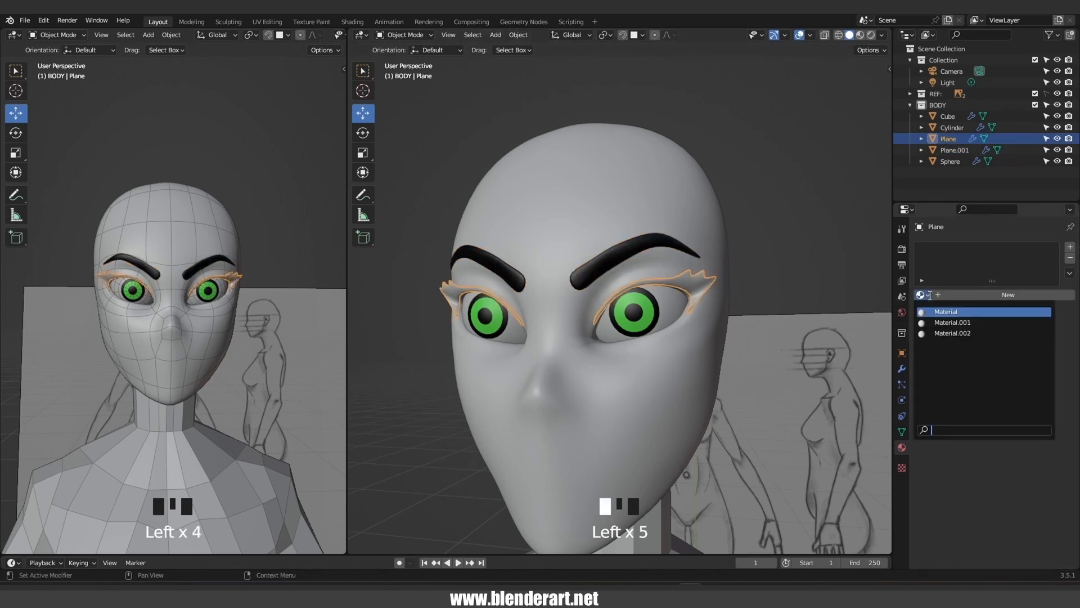
click(934, 328)
click(815, 214)
scroll(656, 318, down, 5)
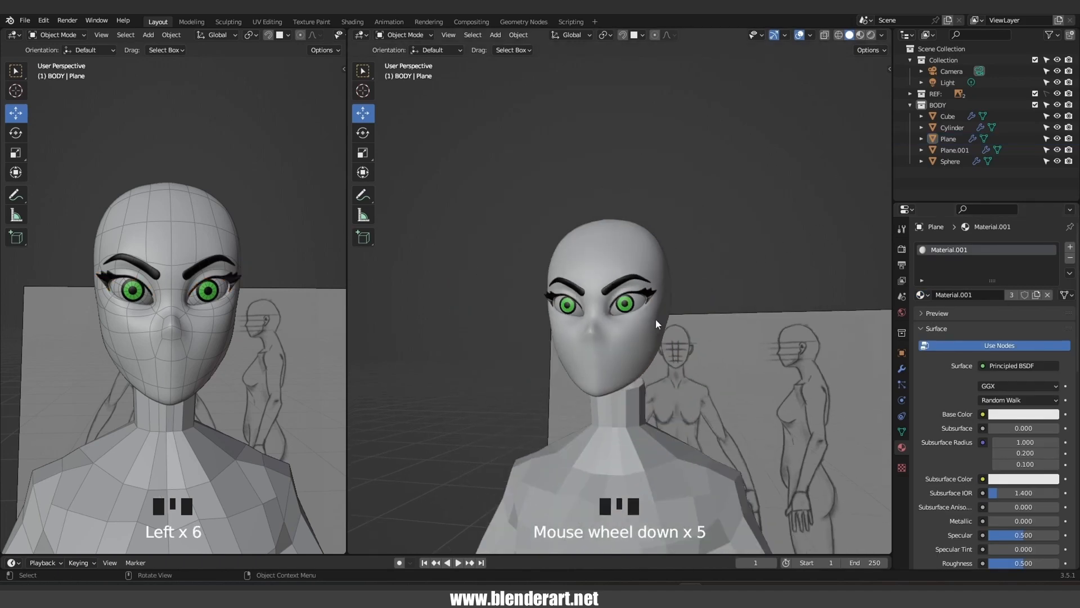
Set the viewport display roughness of the black Material.001 to 0.624
mouse_move(656, 319)
middle_down()
mouse_move(698, 338)
mouse_move(618, 328)
mouse_move(711, 337)
mouse_move(664, 334)
middle_up()
scroll(618, 329, down, 4)
scroll(1022, 420, down, 20)
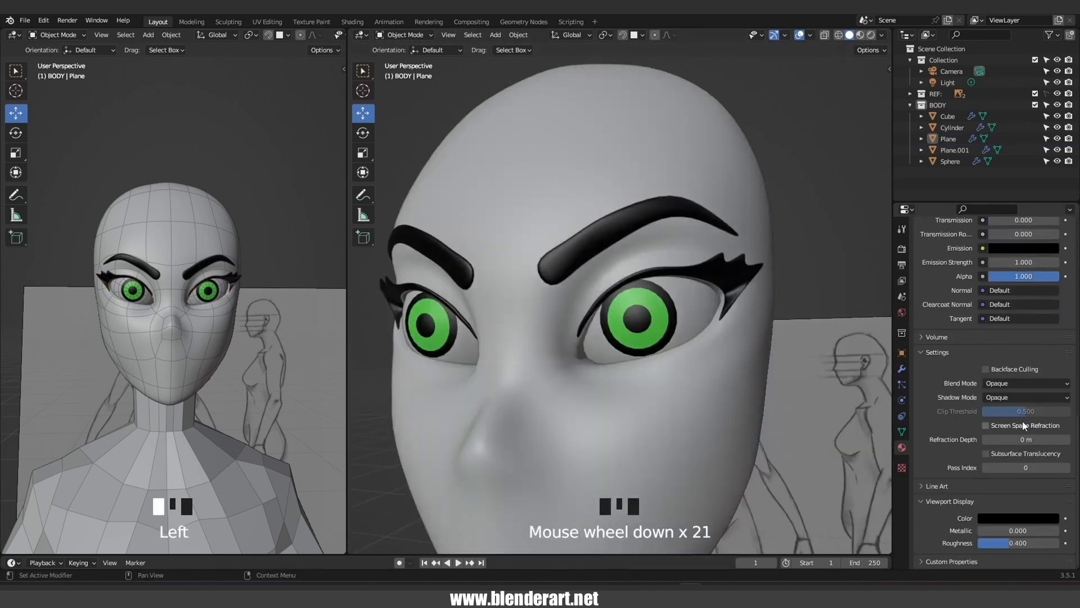
scroll(1017, 504, down, 4)
mouse_move(1005, 542)
mouse_down()
mouse_move(1045, 542)
mouse_move(1033, 543)
mouse_up()
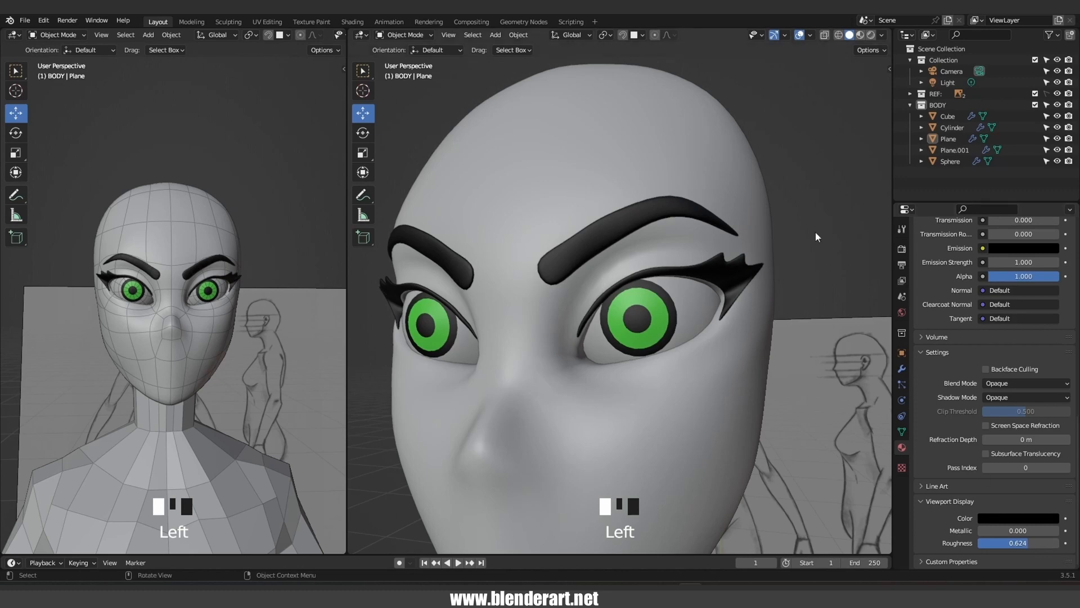
middle_drag(680, 282, 661, 330)
scroll(678, 313, down, 6)
scroll(639, 311, down, 4)
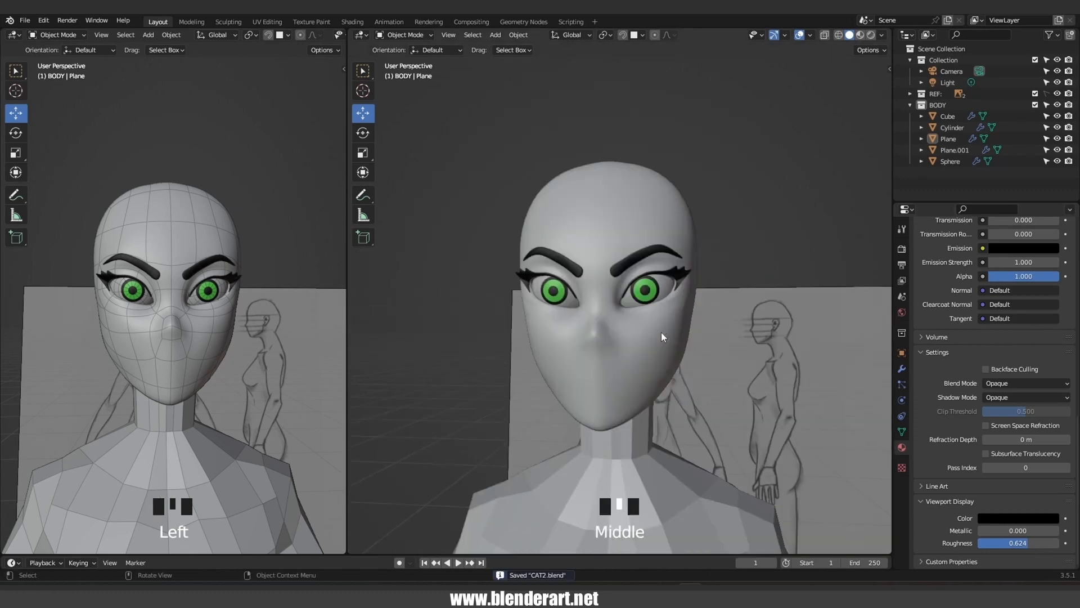
Select the head mesh in the front view and open it for editing
key(KP_1)
click(660, 332)
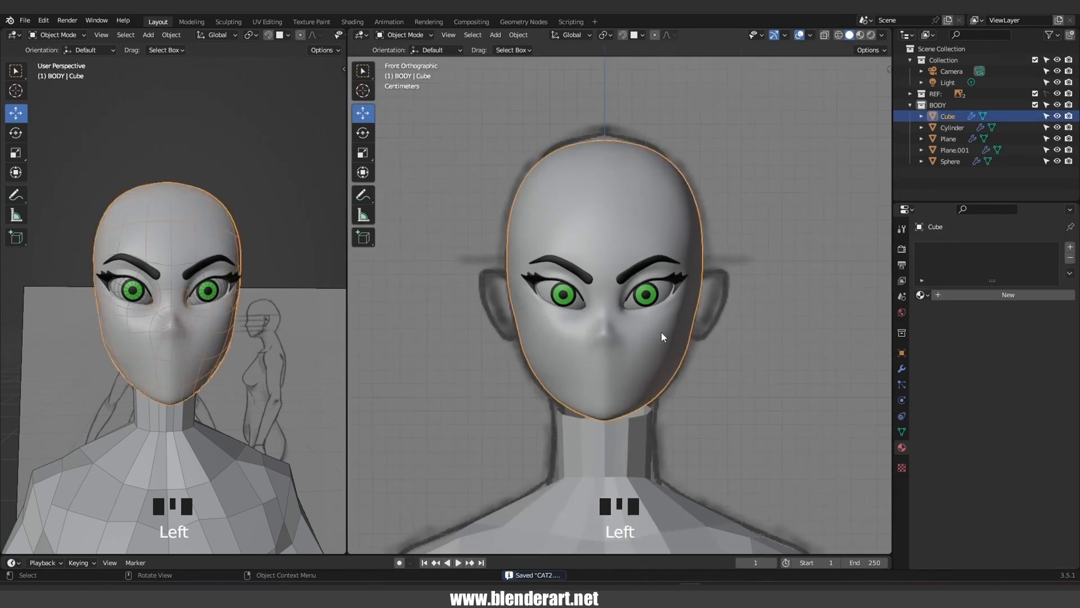
scroll(661, 332, up, 3)
shift+middle_drag(662, 330, 623, 296)
click(595, 211)
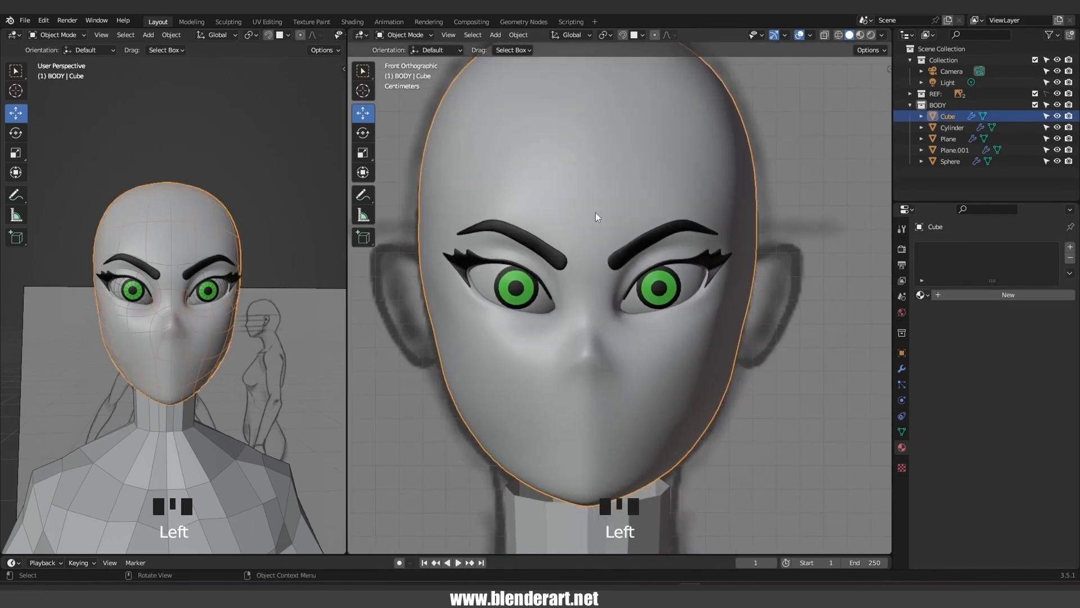
key(Tab)
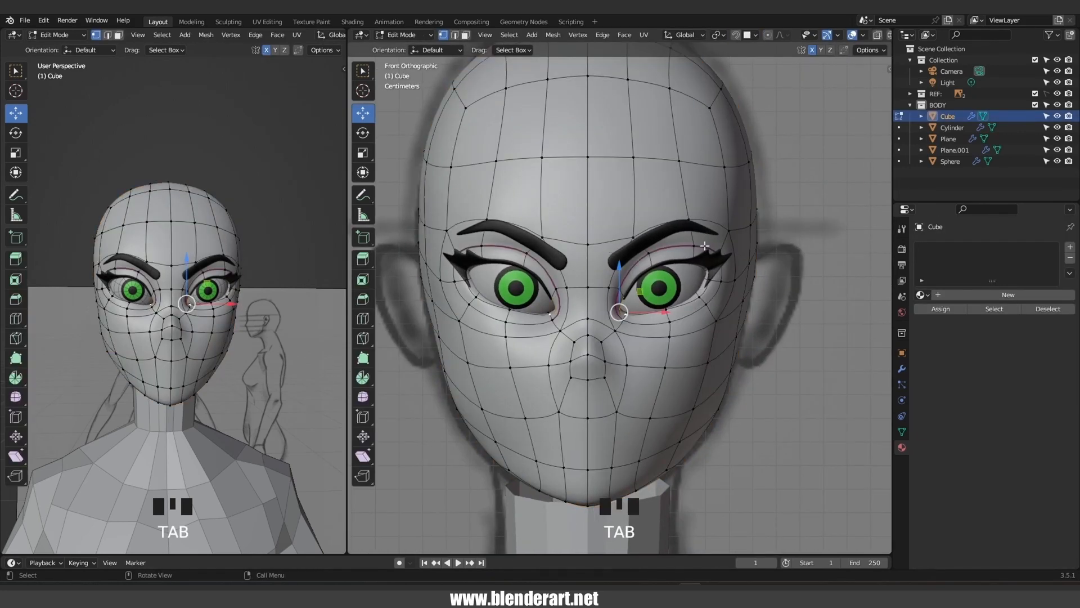
Select the edge loop around the eye openings, grow the selection three times, and separate those faces from the head into their own object
key(alt+z)
middle_drag(641, 304, 647, 256)
alt+click(660, 247)
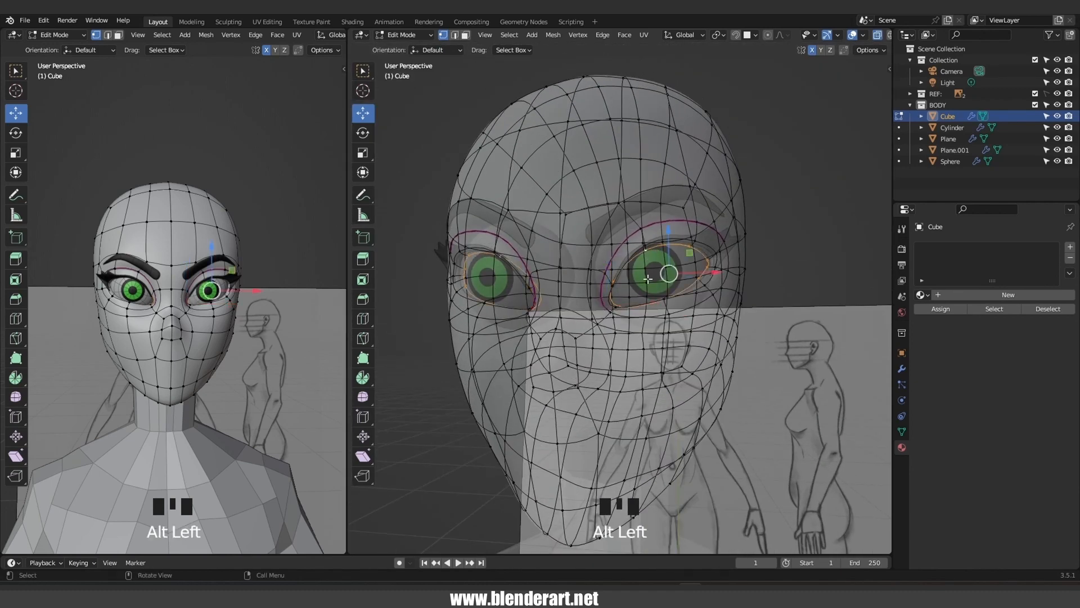
key(ctrl+KP_Add)
key(ctrl+KP_Add)
key(ctrl+KP_Add)
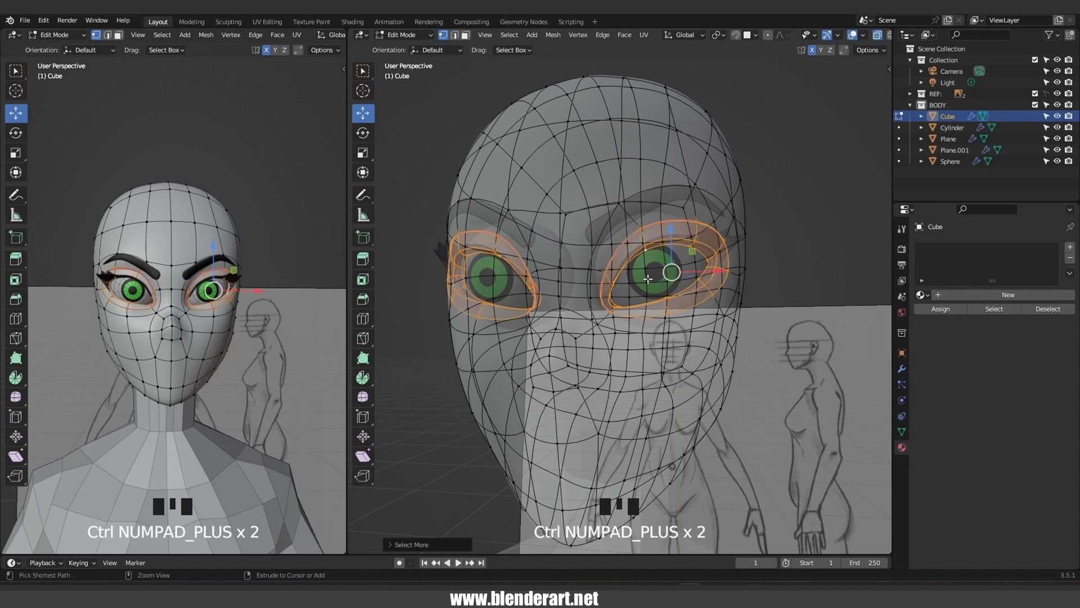
key(alt+z)
scroll(648, 279, down, 2)
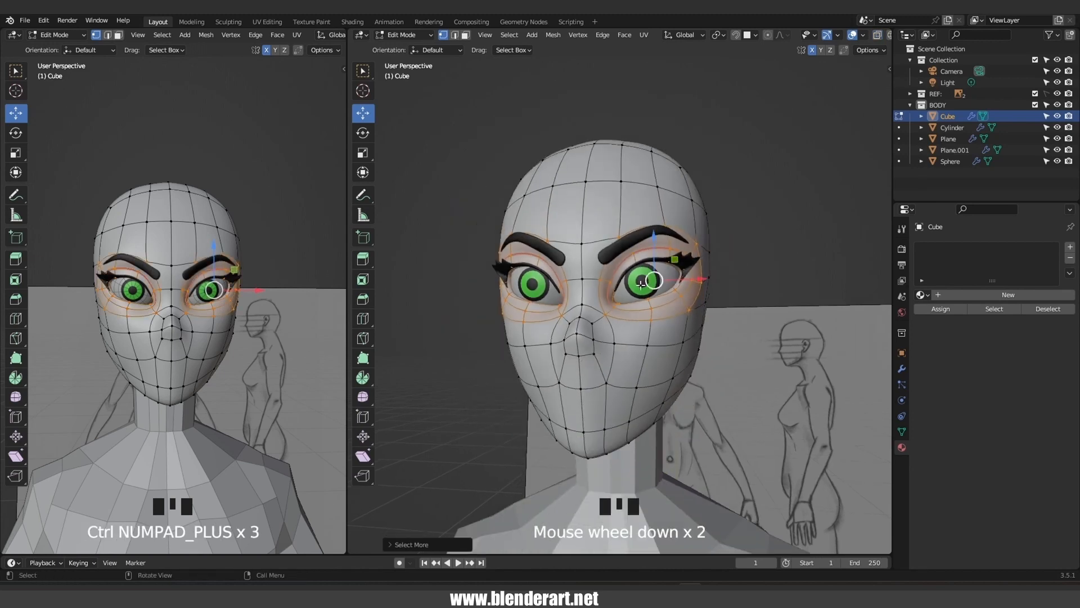
middle_drag(648, 279, 626, 296)
key(p)
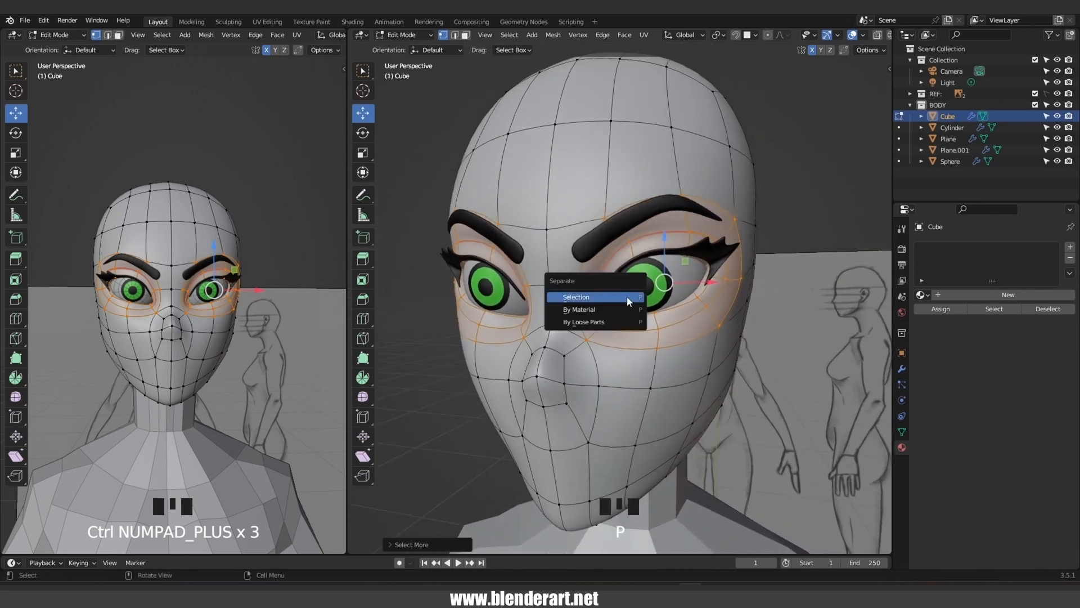
click(576, 297)
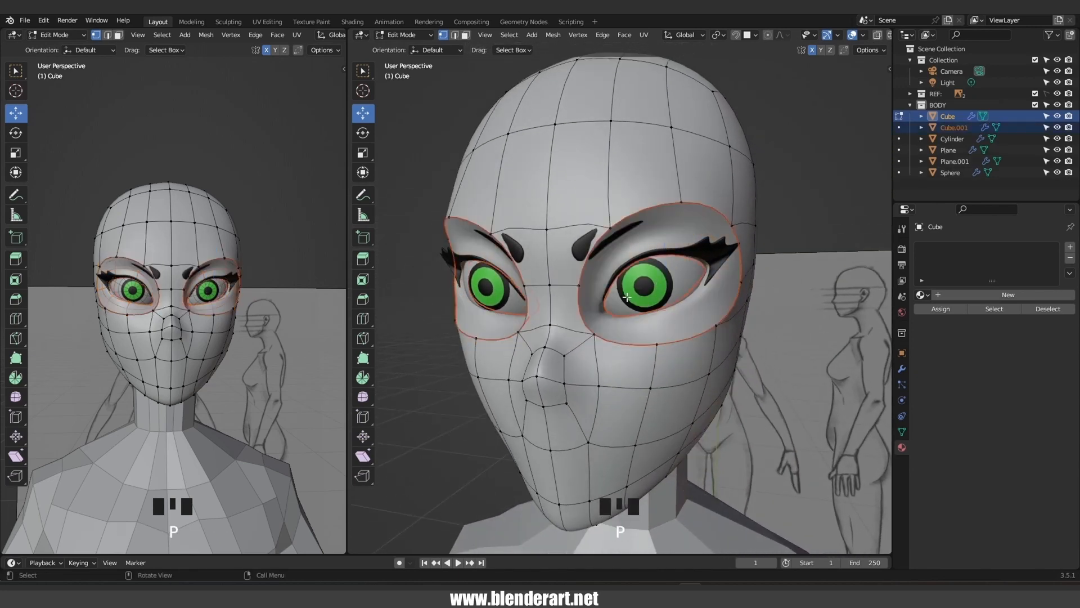
key(Tab)
click(819, 190)
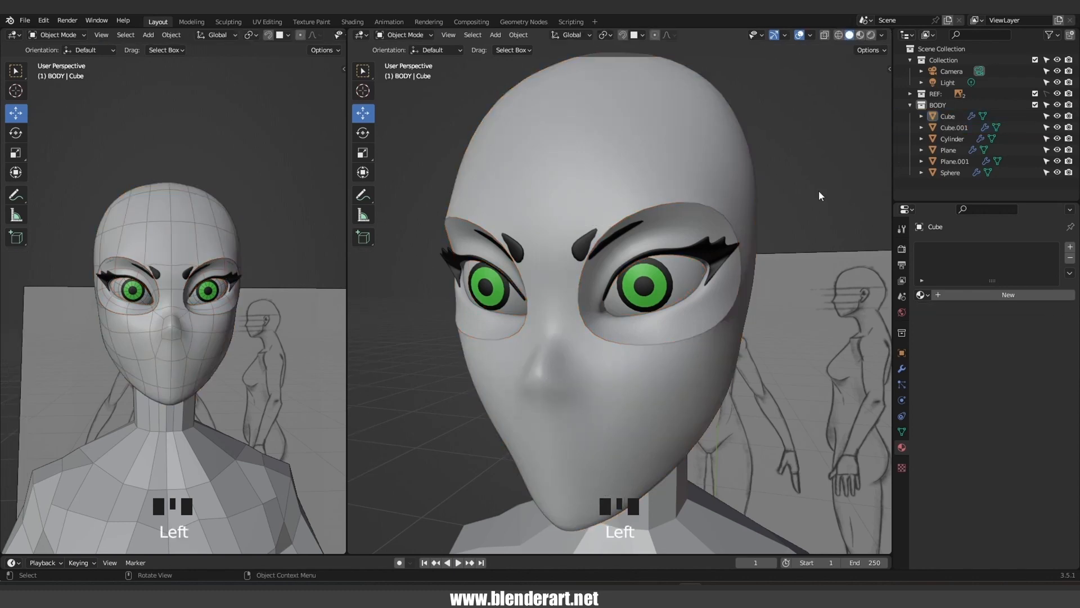
Extrude the outer edge loop of the separated eye-area mesh twice along Y into the head to form a short rim
mouse_move(819, 190)
middle_down()
mouse_move(734, 259)
mouse_move(698, 264)
mouse_move(672, 176)
middle_up()
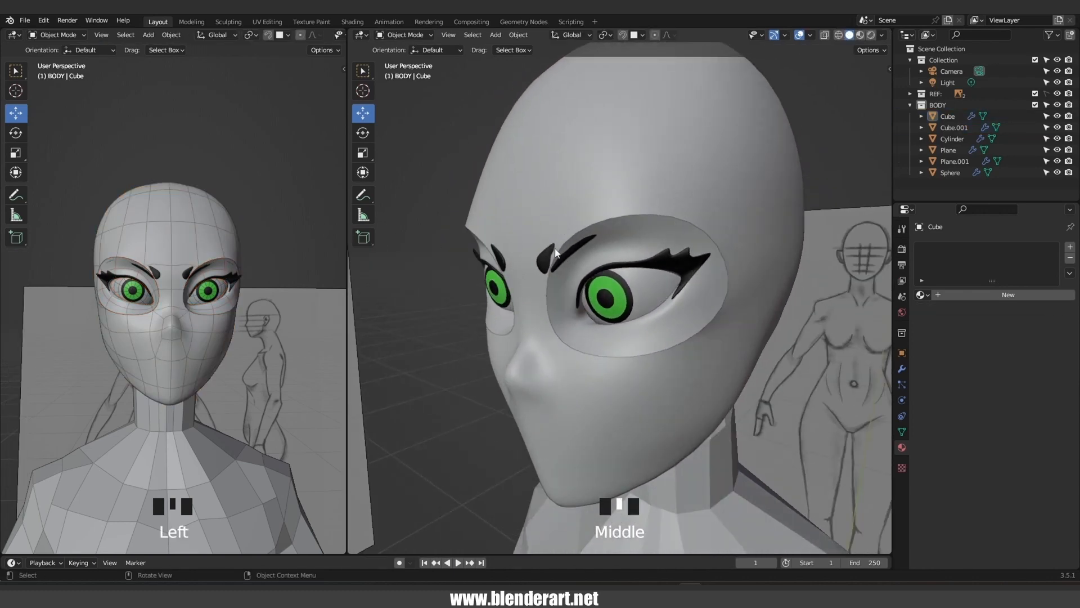
click(613, 228)
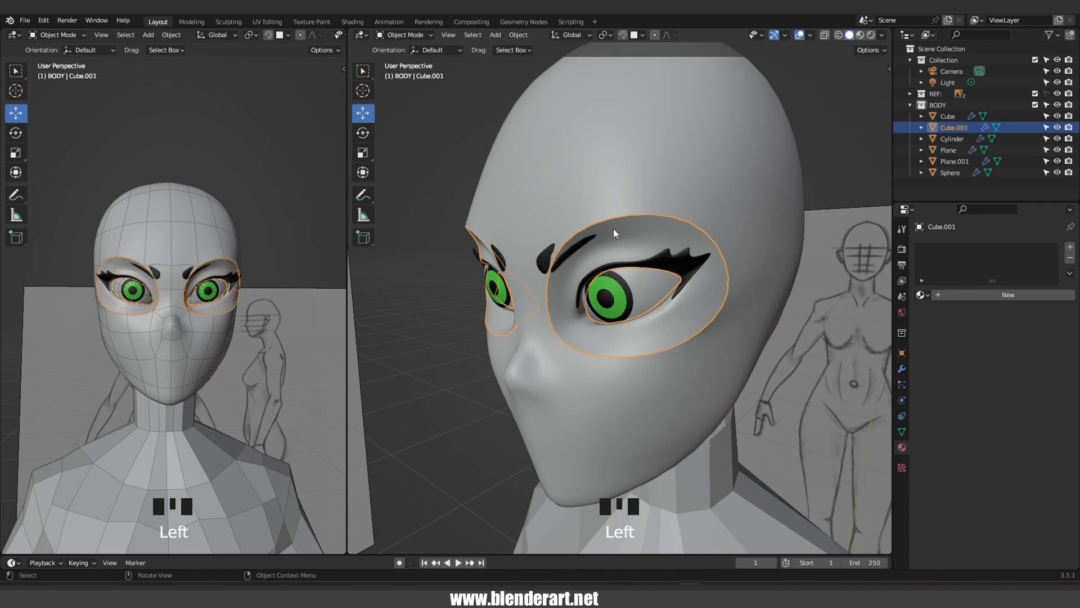
key(g)
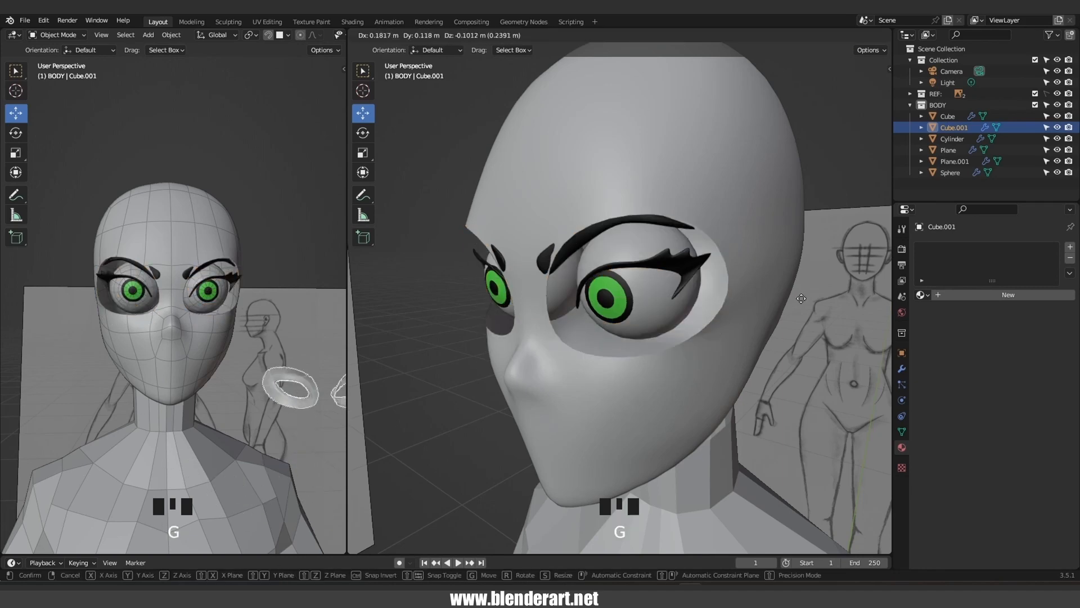
right_click(639, 234)
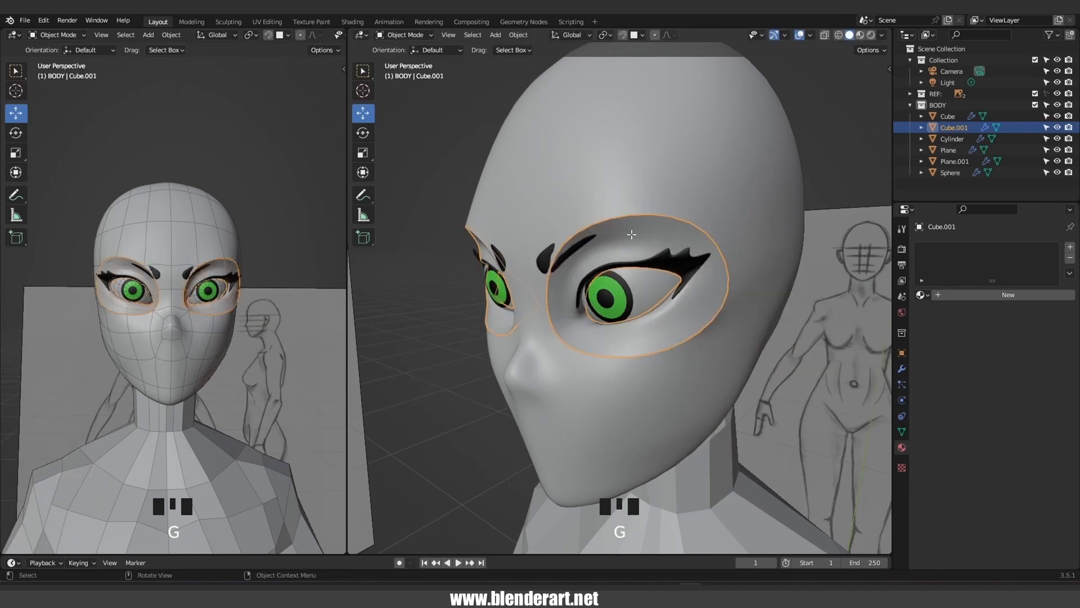
key(Tab)
alt+click(596, 219)
middle_drag(597, 219, 597, 258)
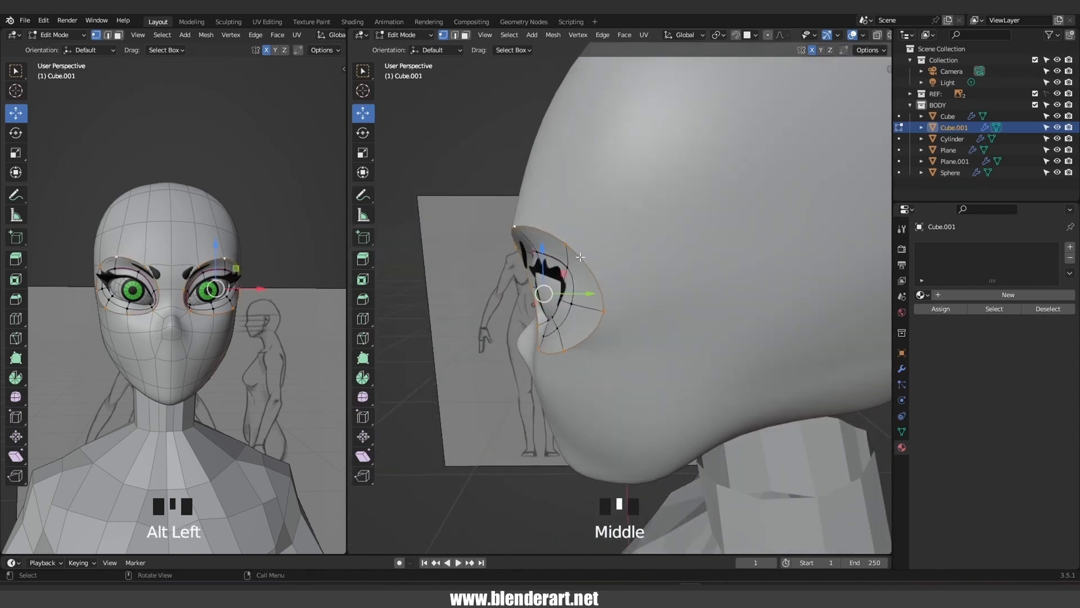
key(e)
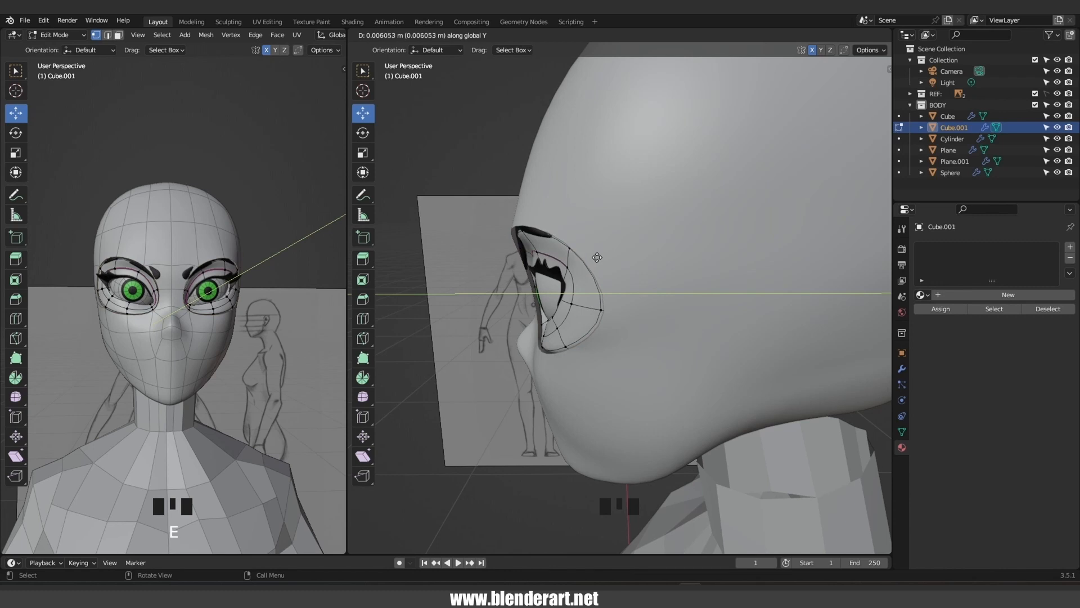
click(589, 262)
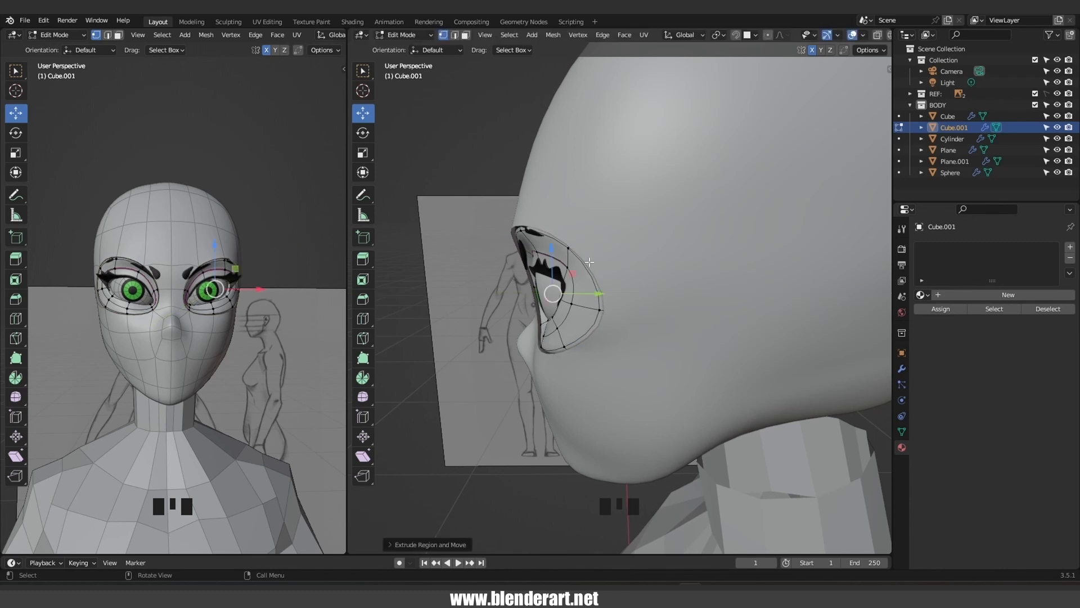
key(e)
click(599, 264)
middle_drag(599, 265, 735, 220)
key(Tab)
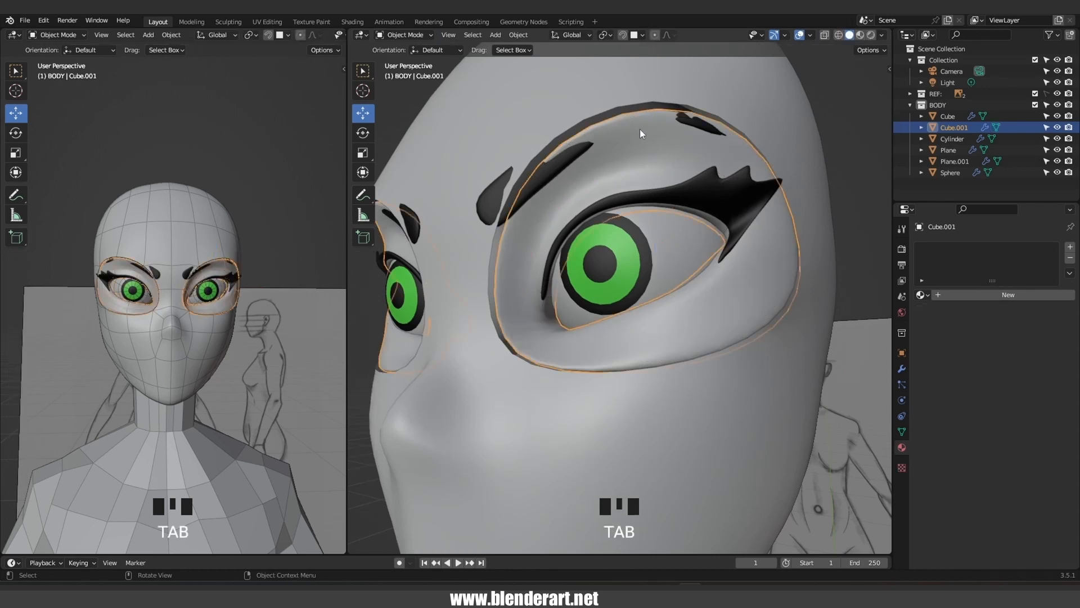
Join the separated eye-area mesh back into the head and open the combined mesh for editing
shift+click(572, 96)
scroll(574, 132, down, 1)
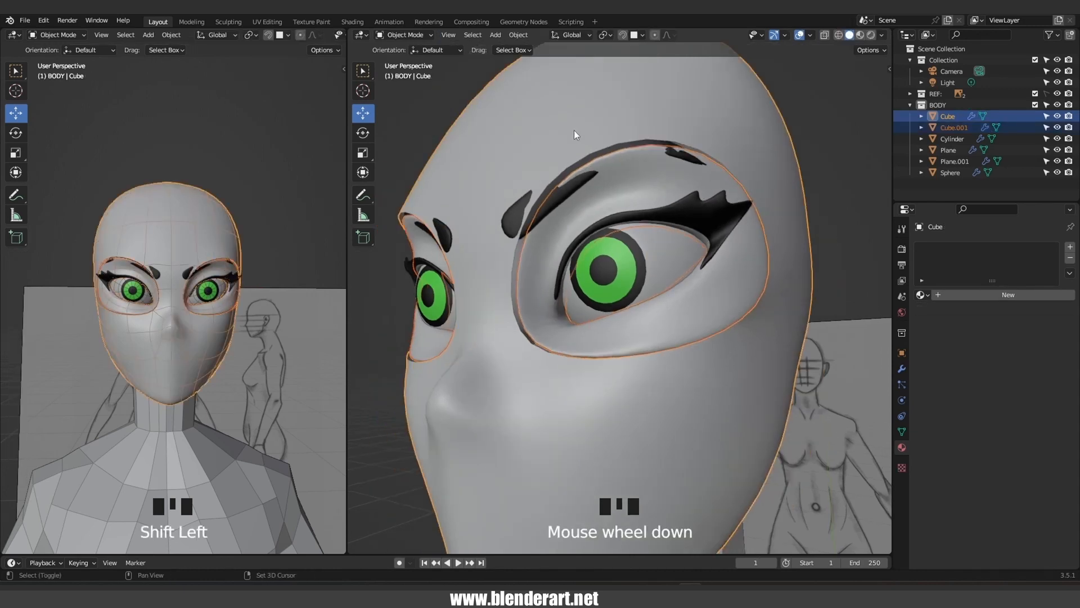
shift+middle_drag(574, 131, 582, 218)
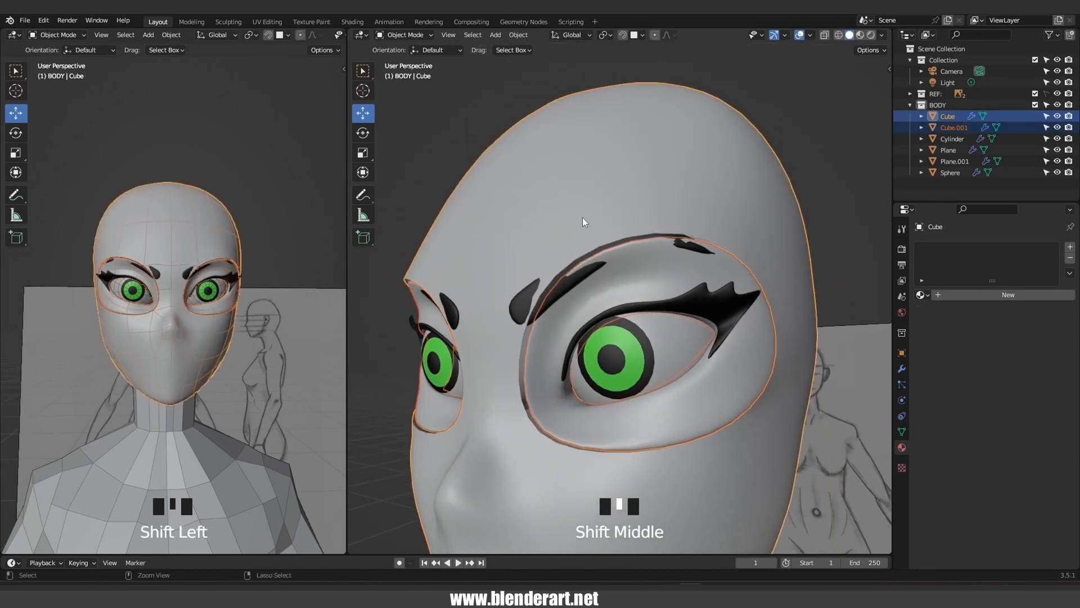
key(ctrl+j)
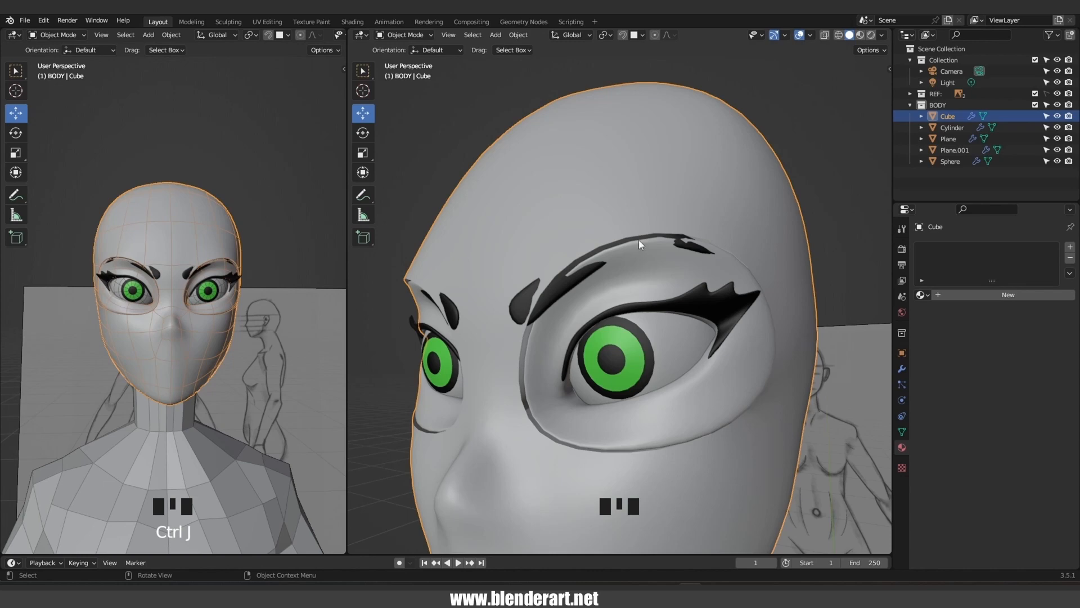
key(Tab)
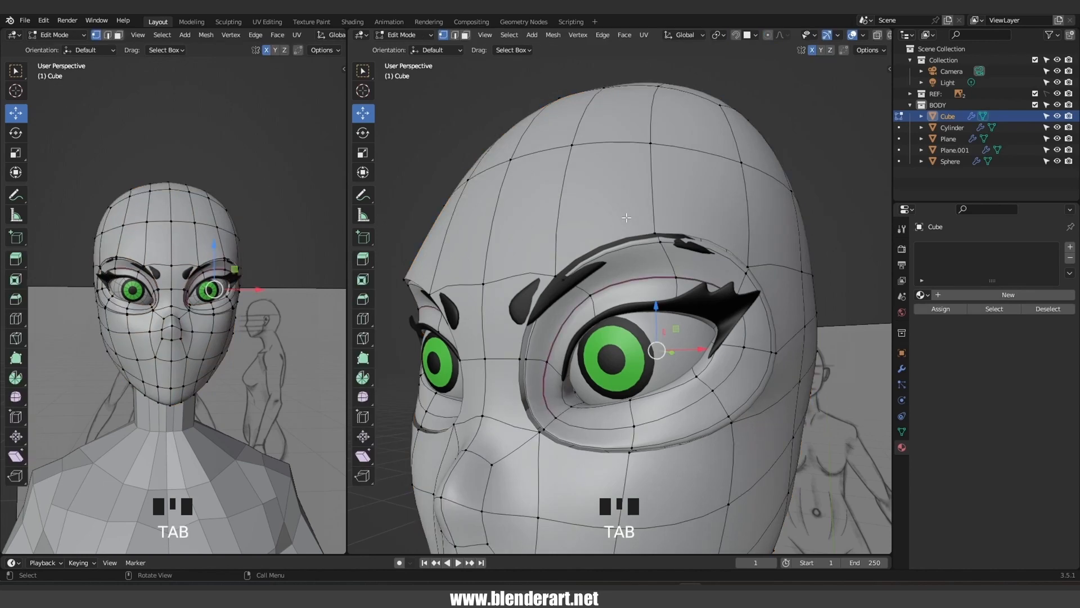
middle_drag(634, 253, 691, 232)
scroll(501, 274, up, 3)
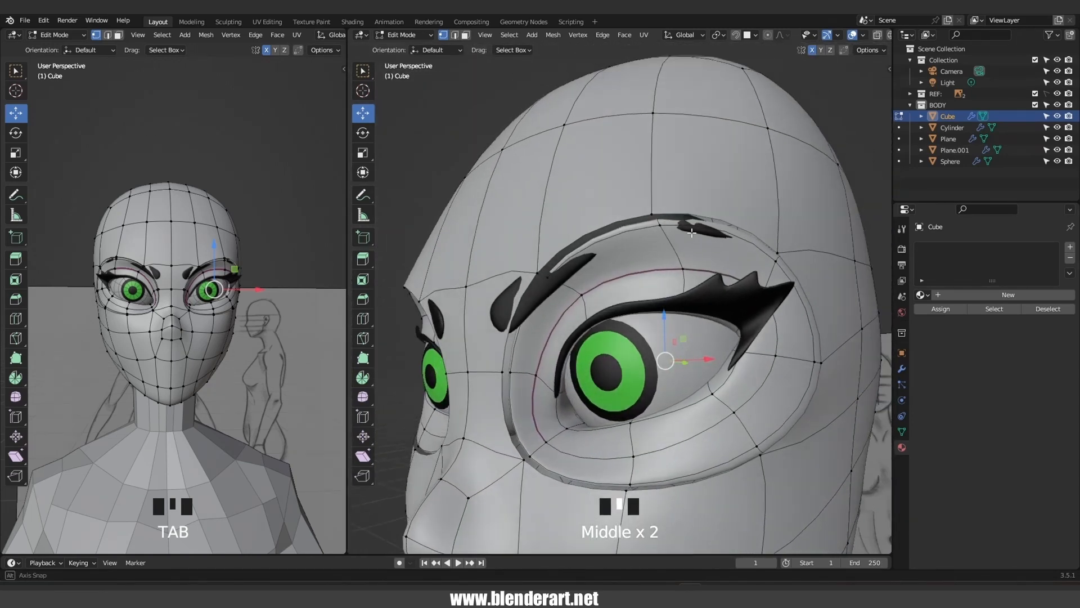
Bridge the head's eye-opening edge loops to the outer edge loops of the eye-area rim and check the joined surface
alt+shift+click(620, 214)
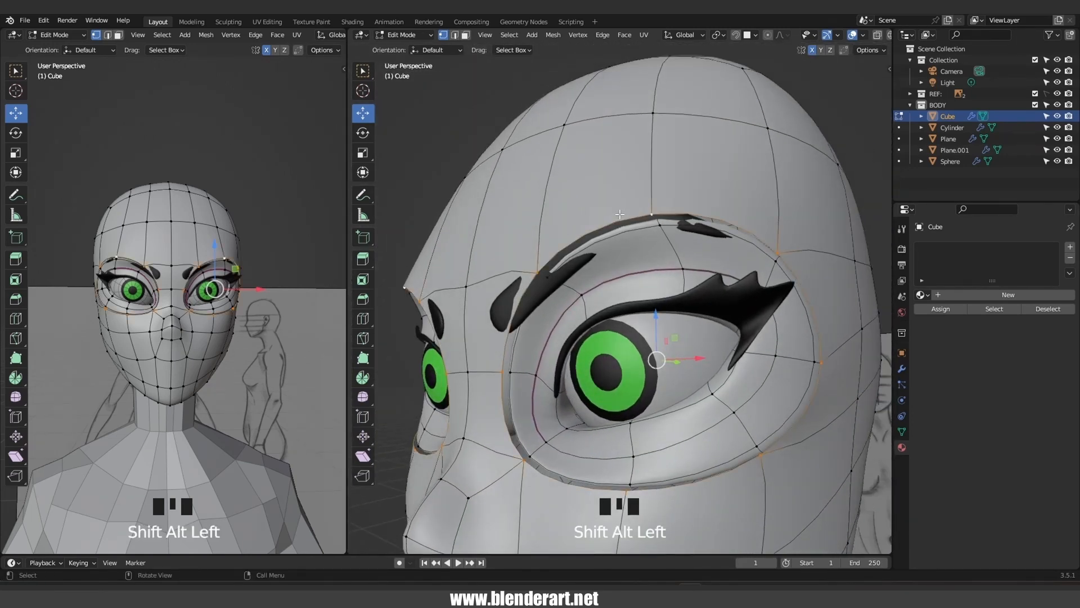
key(ctrl+e)
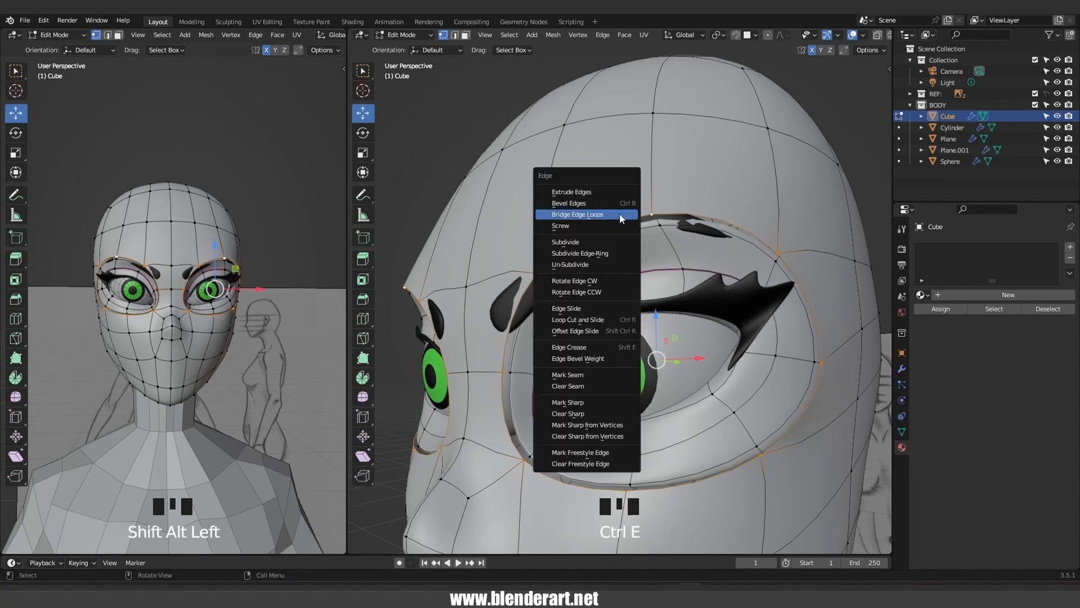
click(619, 216)
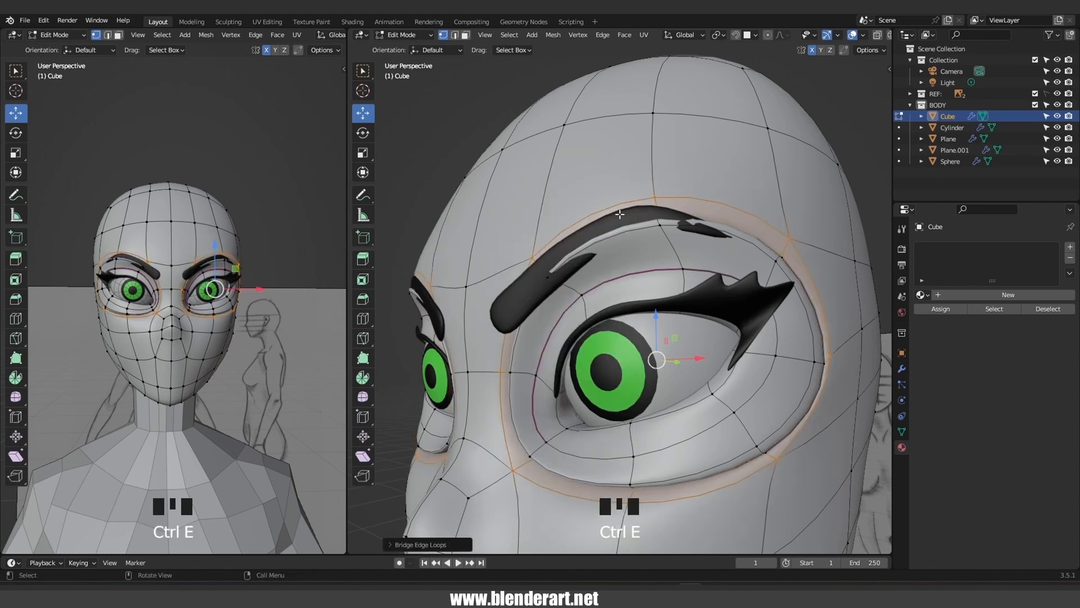
key(Tab)
scroll(619, 214, down, 4)
middle_drag(619, 214, 539, 282)
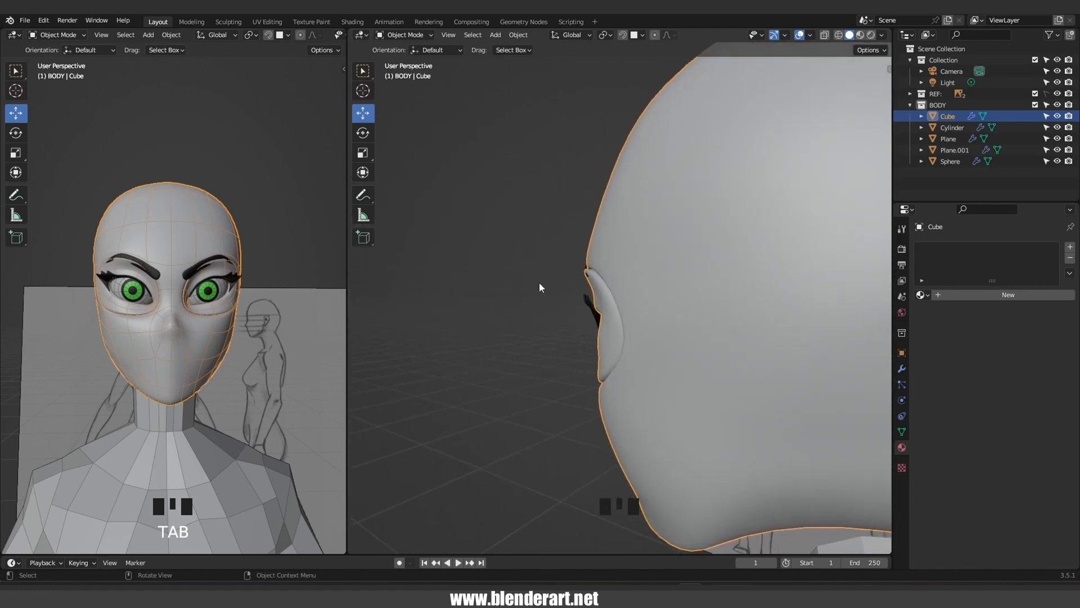
scroll(609, 281, up, 2)
scroll(609, 282, up, 1)
Dissolve the edge loop along the inner side of the bridged seam around both eyes
key(Tab)
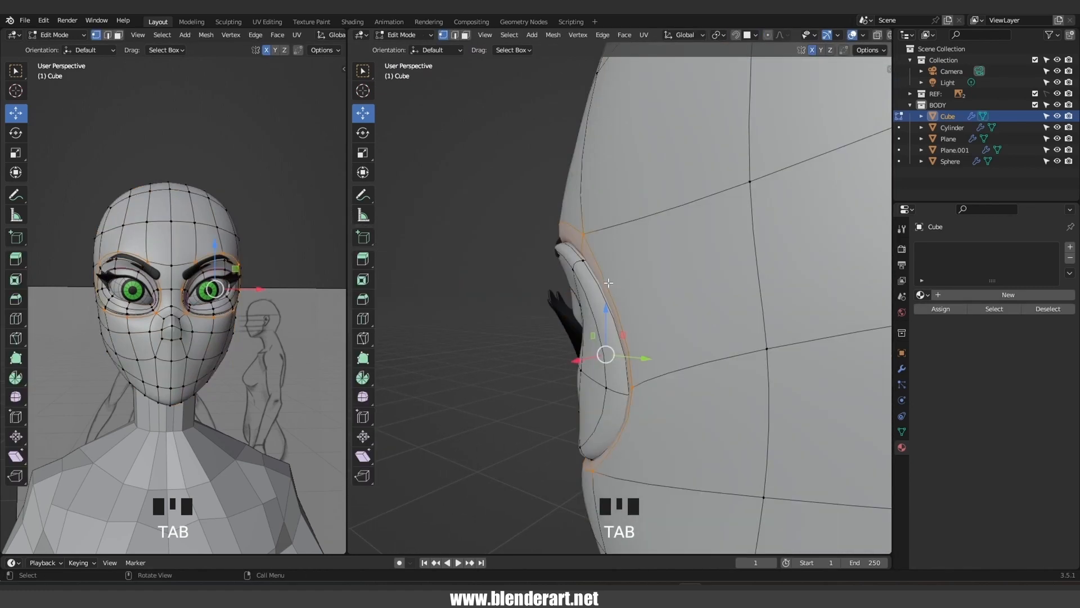
alt+click(594, 282)
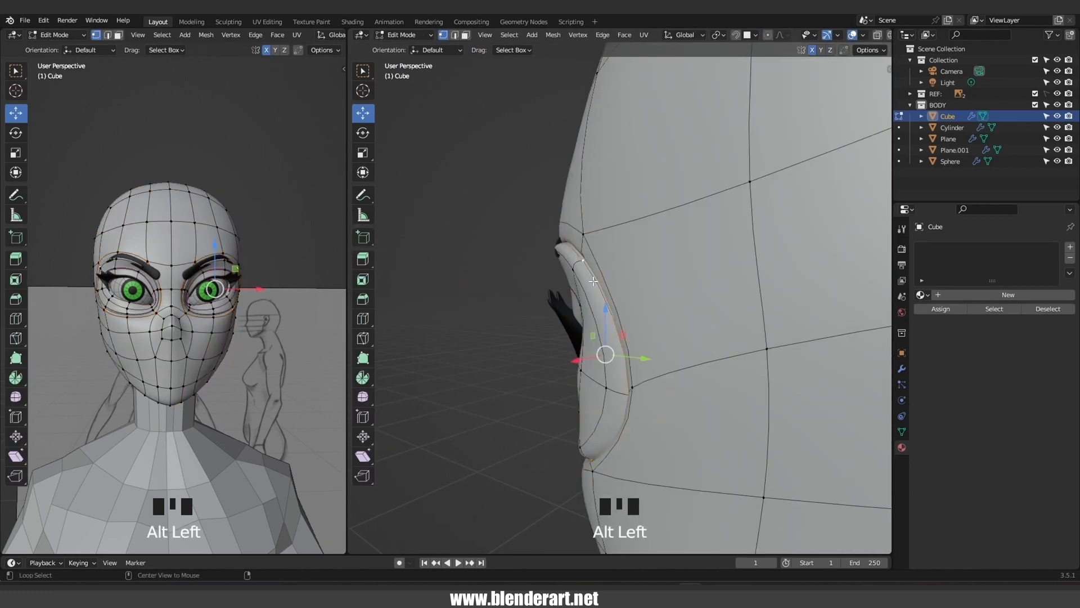
middle_drag(594, 282, 715, 253)
key(x)
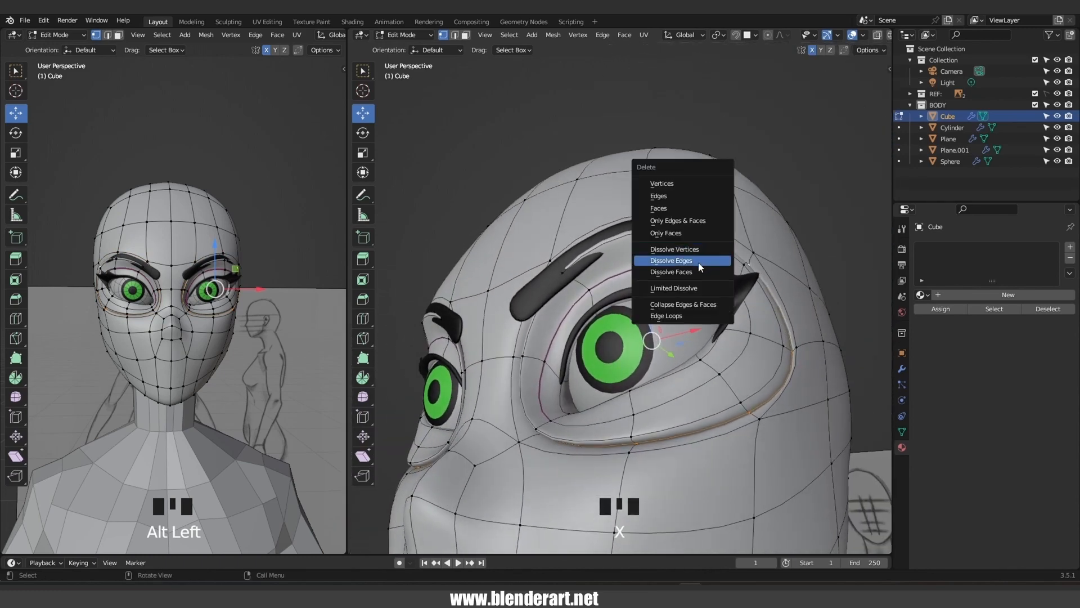
click(699, 261)
scroll(699, 262, down, 2)
middle_drag(699, 263, 612, 331)
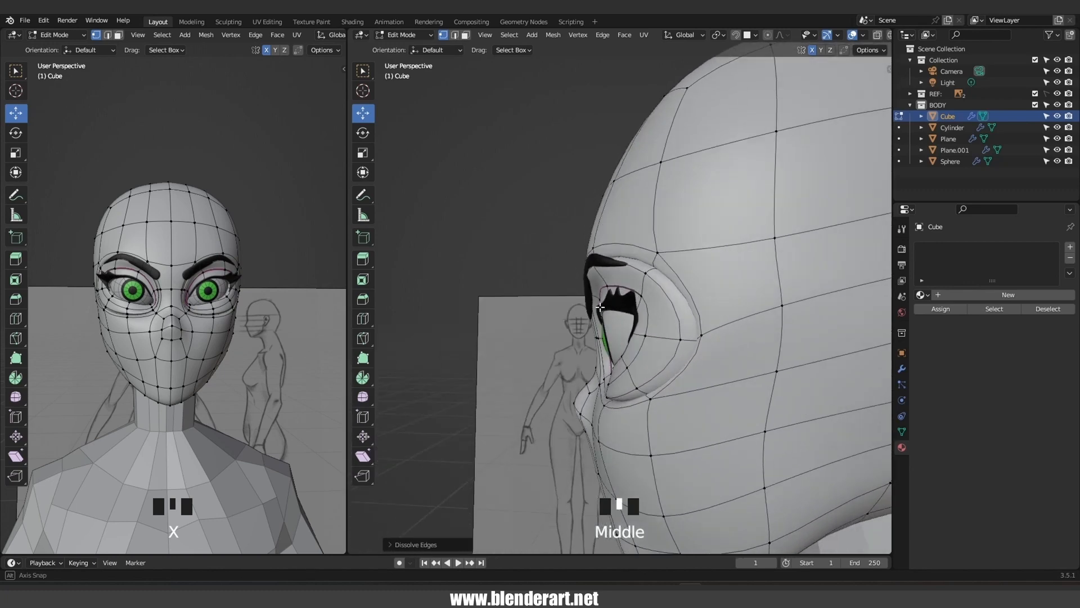
Select the edge loop just inside the eye-area border and shift it slightly along Y, then leave mesh editing
middle_drag(650, 397, 652, 358)
click(647, 410)
alt+click(681, 397)
drag(660, 336, 662, 336)
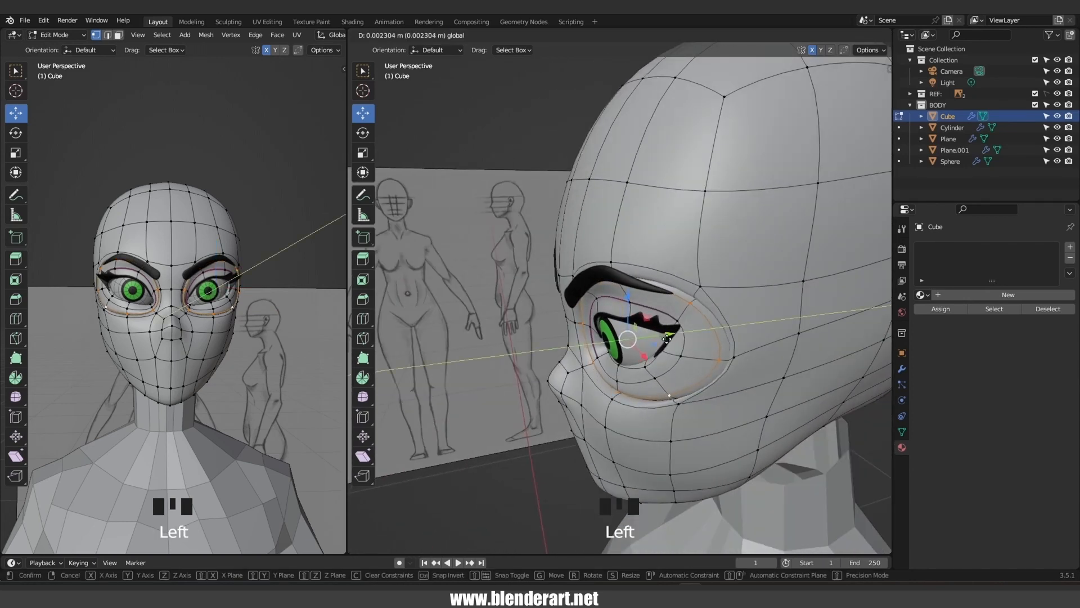
drag(665, 340, 664, 340)
key(Tab)
middle_drag(664, 340, 756, 317)
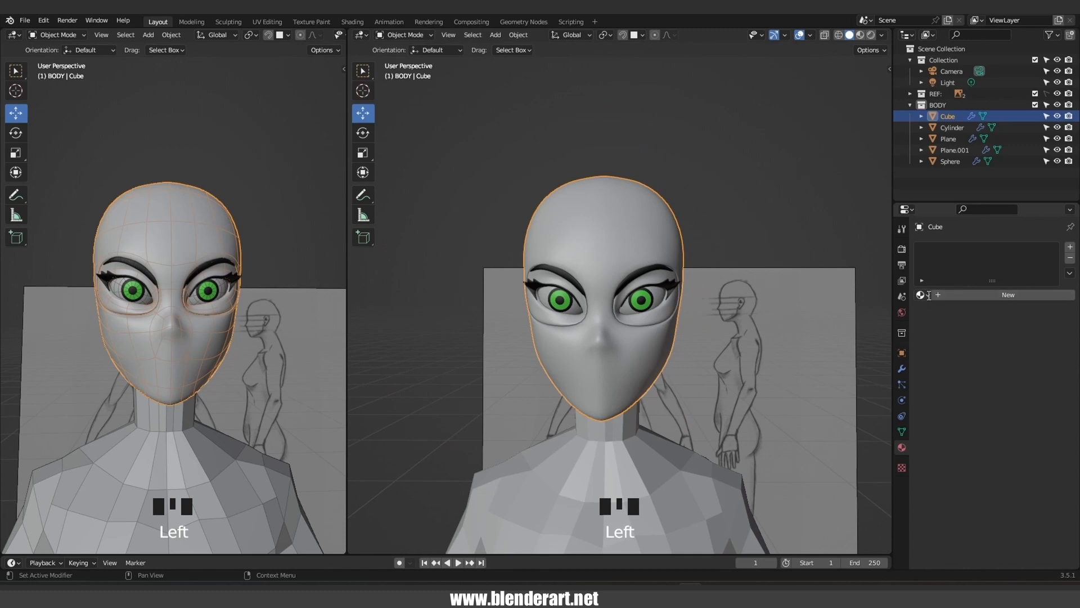
Assign the existing black Material.001 to the head mesh
click(924, 295)
click(950, 333)
click(923, 295)
click(951, 322)
click(740, 218)
middle_drag(761, 336, 694, 334)
scroll(693, 315, up, 3)
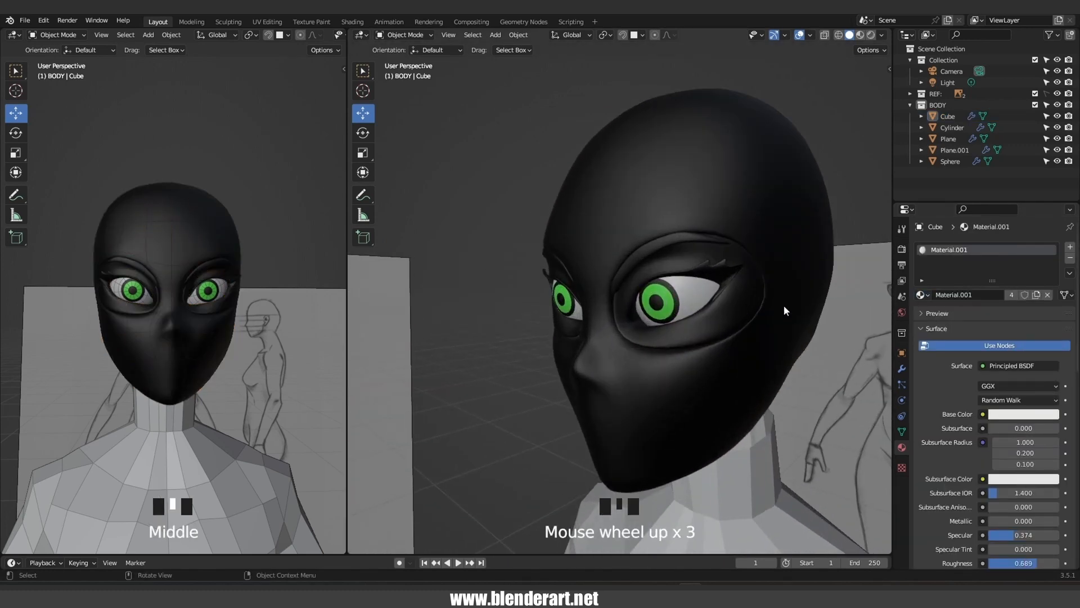
Select the faces around both eyes by growing the selection from an edge loop three times and shrinking it once
click(751, 303)
key(Tab)
middle_drag(750, 303, 527, 245)
alt+click(513, 336)
key(ctrl+KP_Add)
key(ctrl+KP_Add)
key(ctrl+KP_Add)
key(ctrl+KP_Subtract)
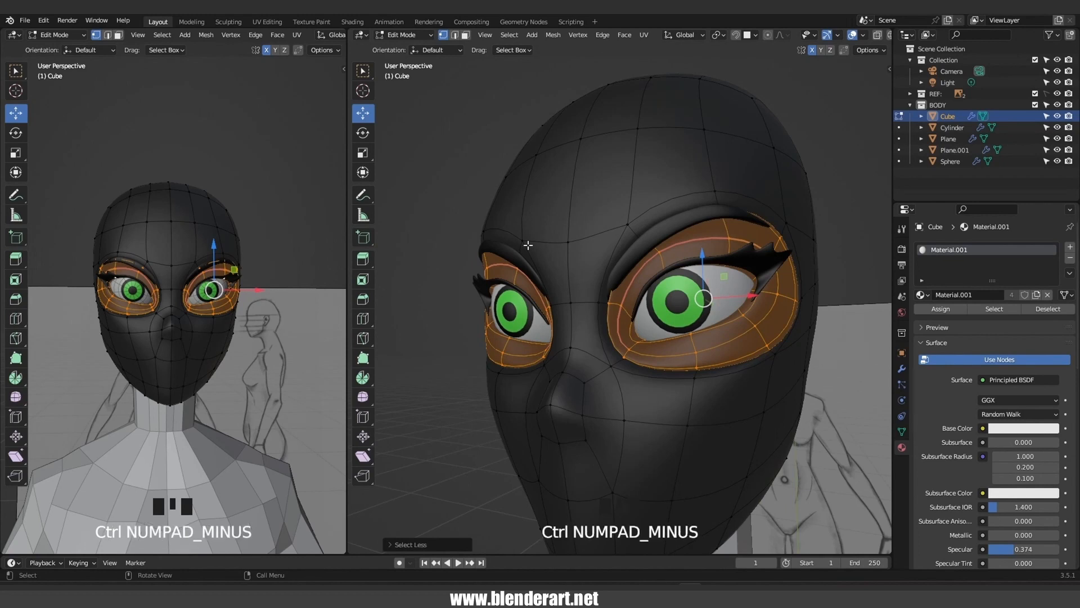
Add a second material slot to the head and assign the existing white Material to the selected eye-area faces
click(1005, 274)
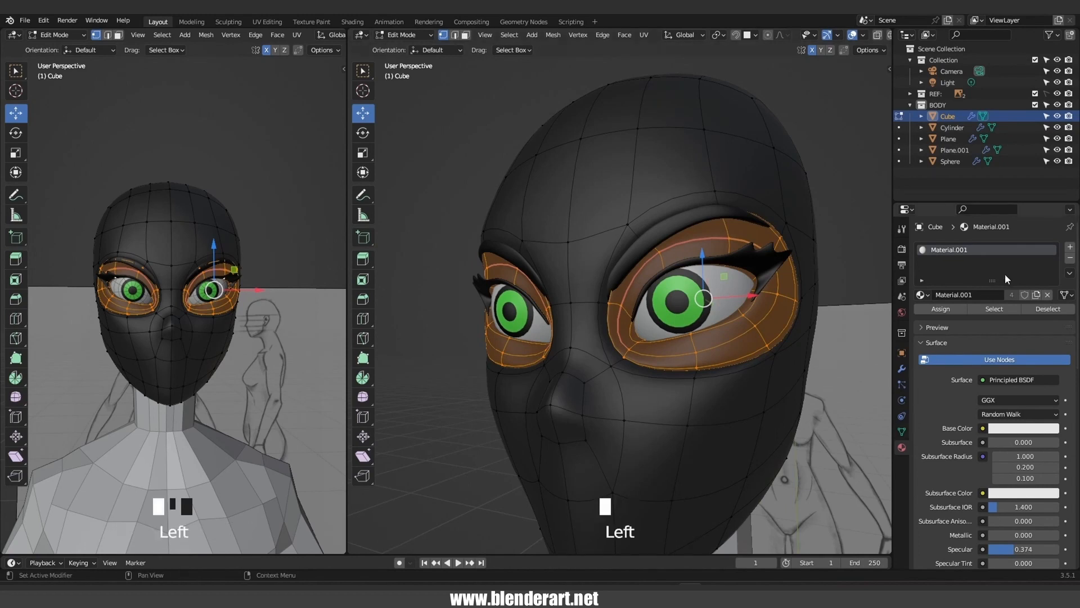
click(1070, 250)
click(928, 317)
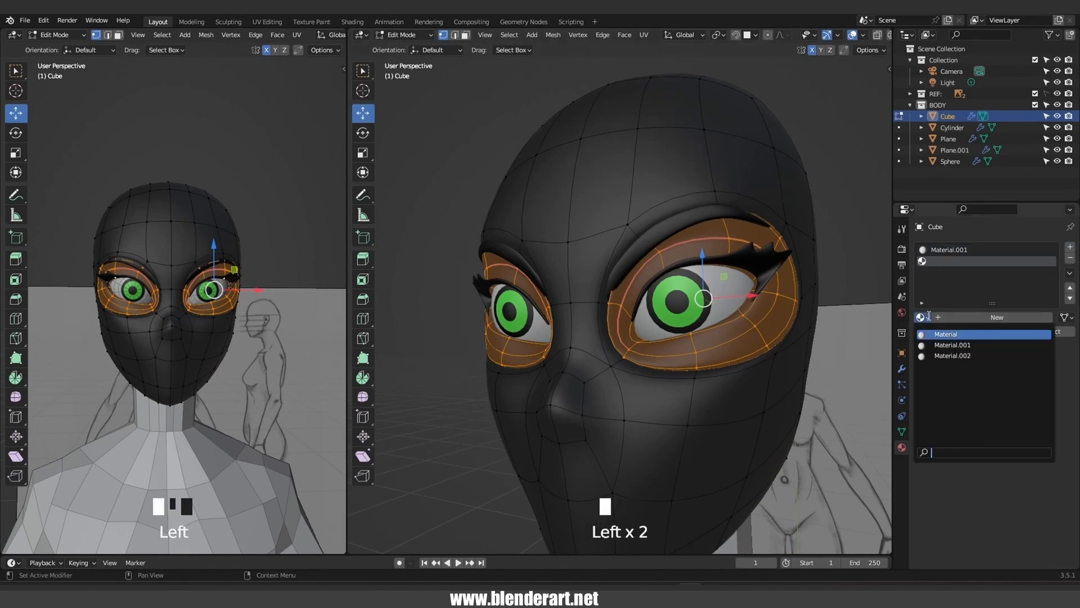
click(944, 336)
click(941, 331)
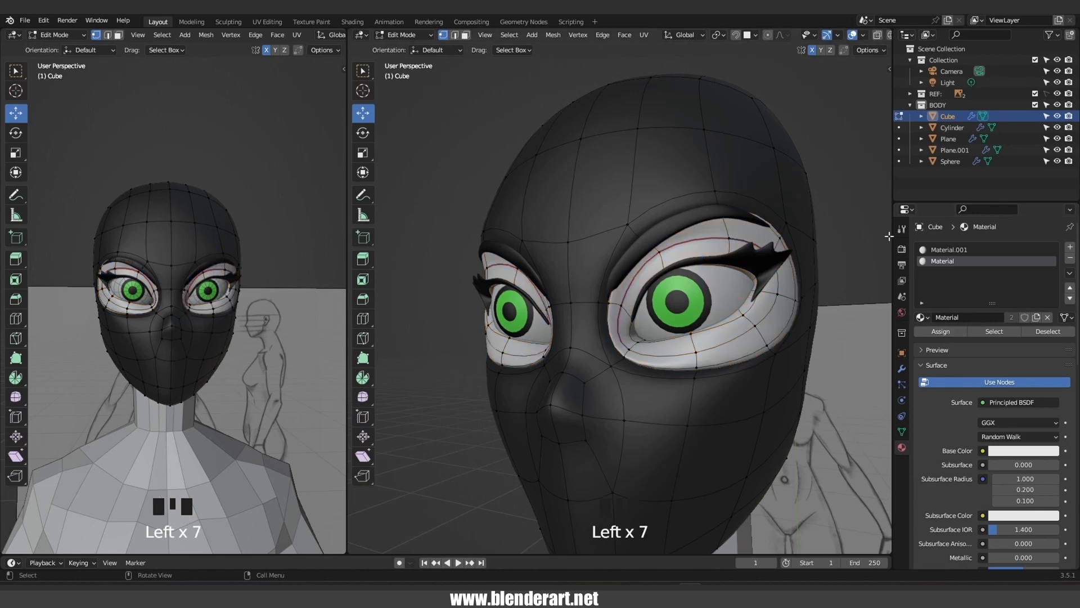
key(Tab)
scroll(778, 237, down, 5)
middle_drag(778, 237, 679, 220)
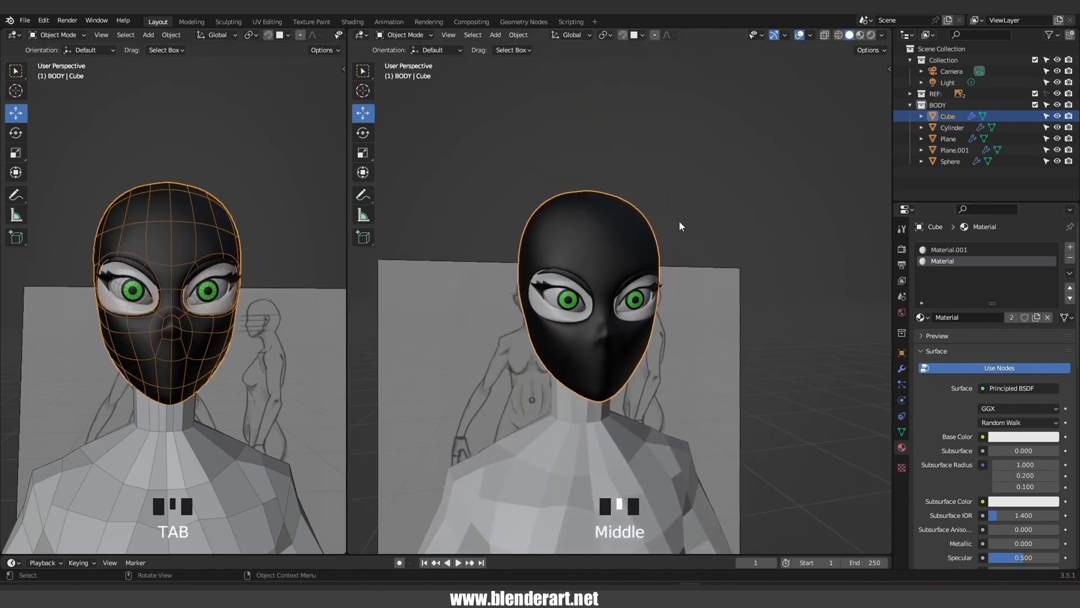
Hide the eyebrow mesh and save the file
click(680, 220)
scroll(700, 302, down, 2)
middle_drag(700, 302, 613, 298)
scroll(616, 296, up, 6)
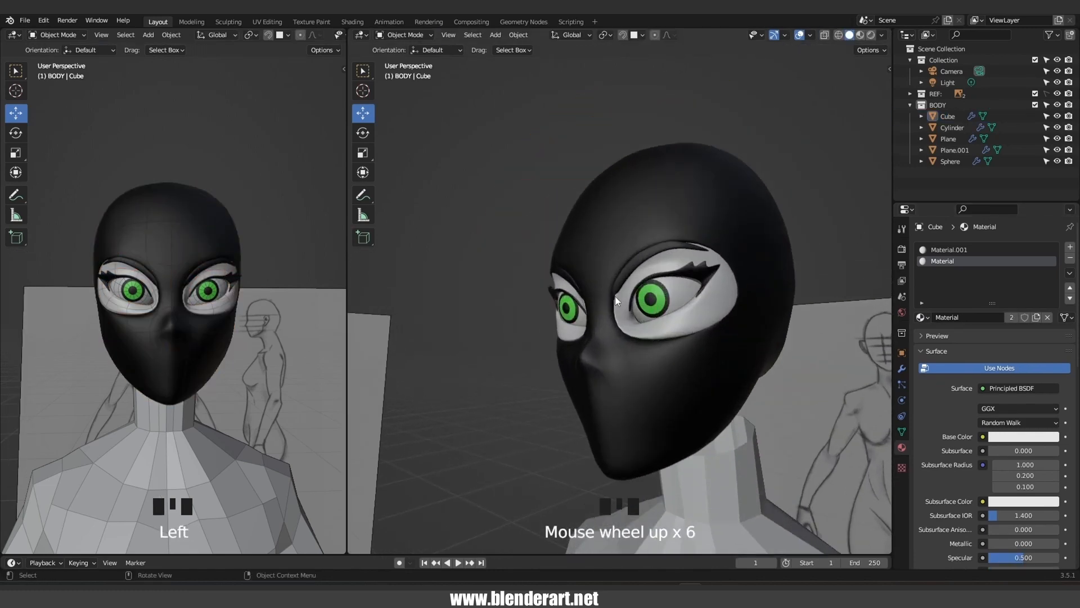
click(641, 265)
middle_drag(641, 264, 669, 282)
key(h)
scroll(669, 282, down, 2)
key(ctrl+s)
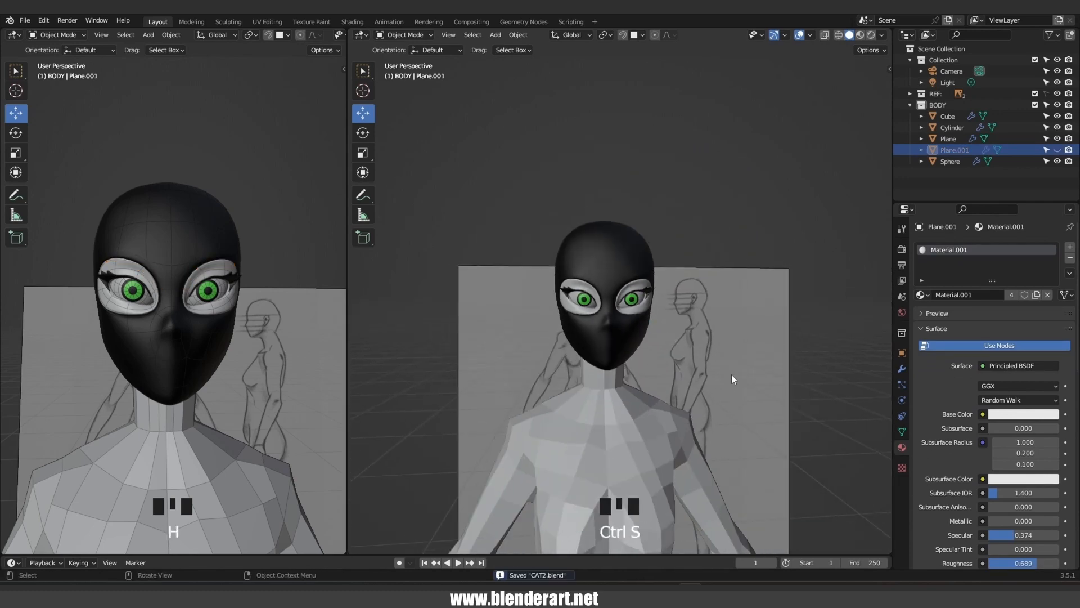
Extrude two neighbouring faces on the upper side of the head about 0.013 m outward and nudge them upward as ear bases
middle_drag(731, 375, 533, 255)
scroll(609, 348, up, 5)
scroll(659, 358, down, 1)
click(599, 254)
key(Tab)
scroll(599, 267, up, 2)
click(579, 264)
shift+click(594, 303)
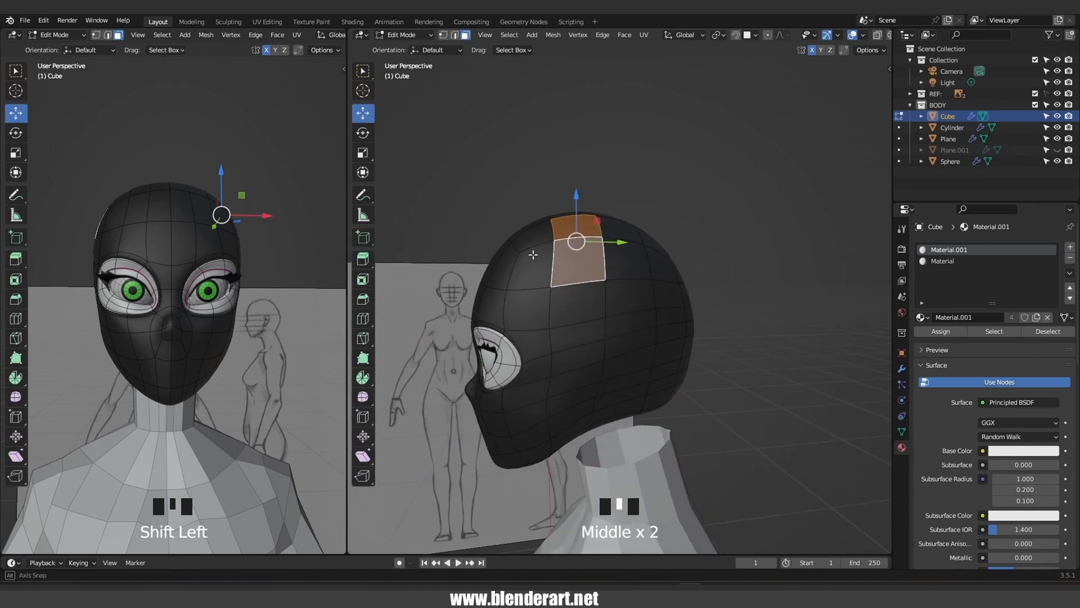
key(KP_1)
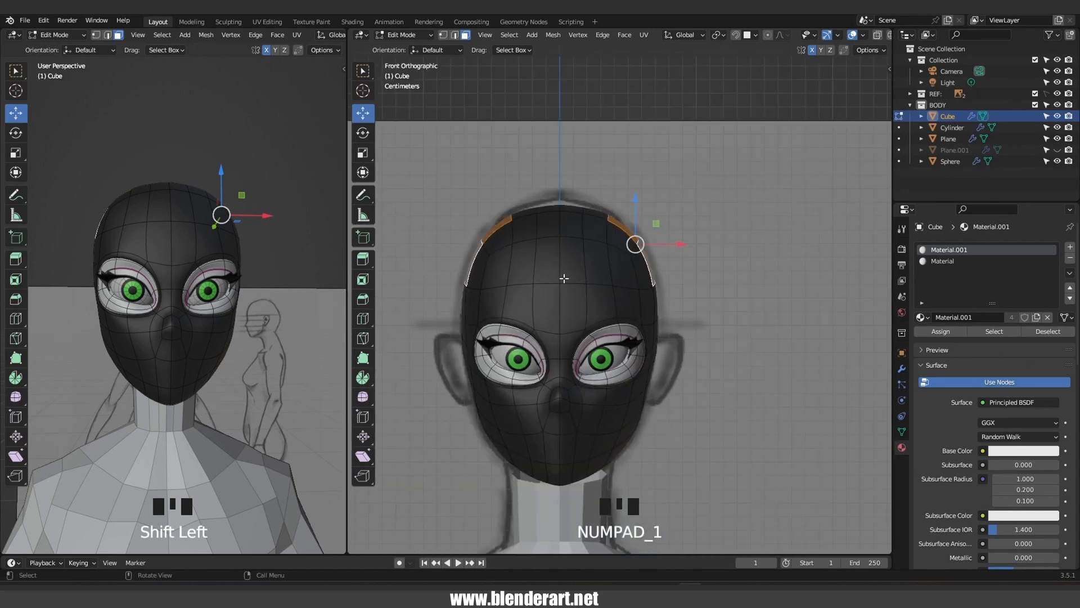
key(e)
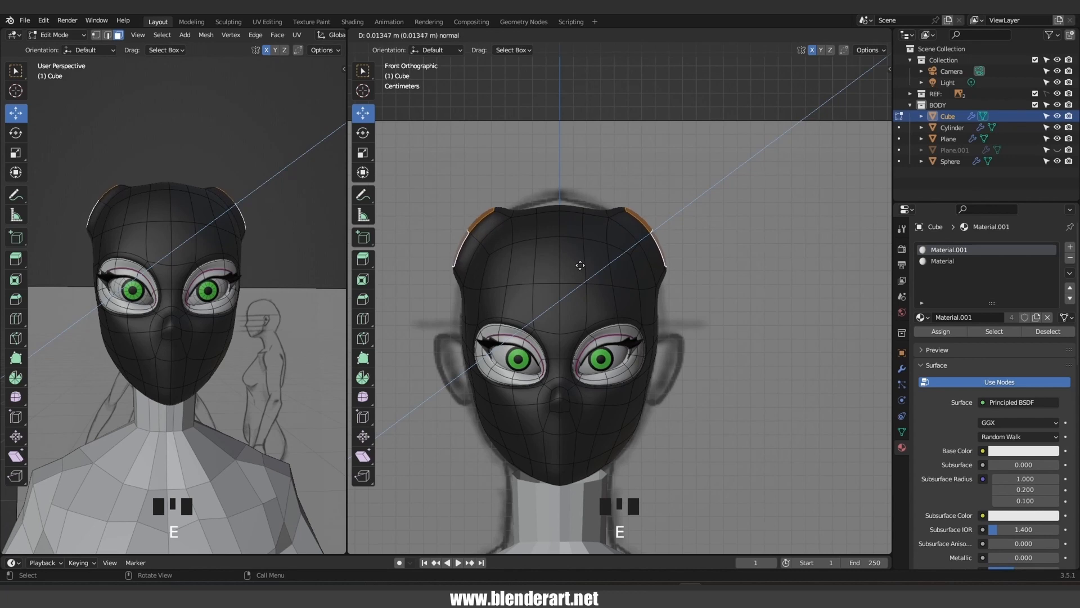
click(580, 265)
key(g)
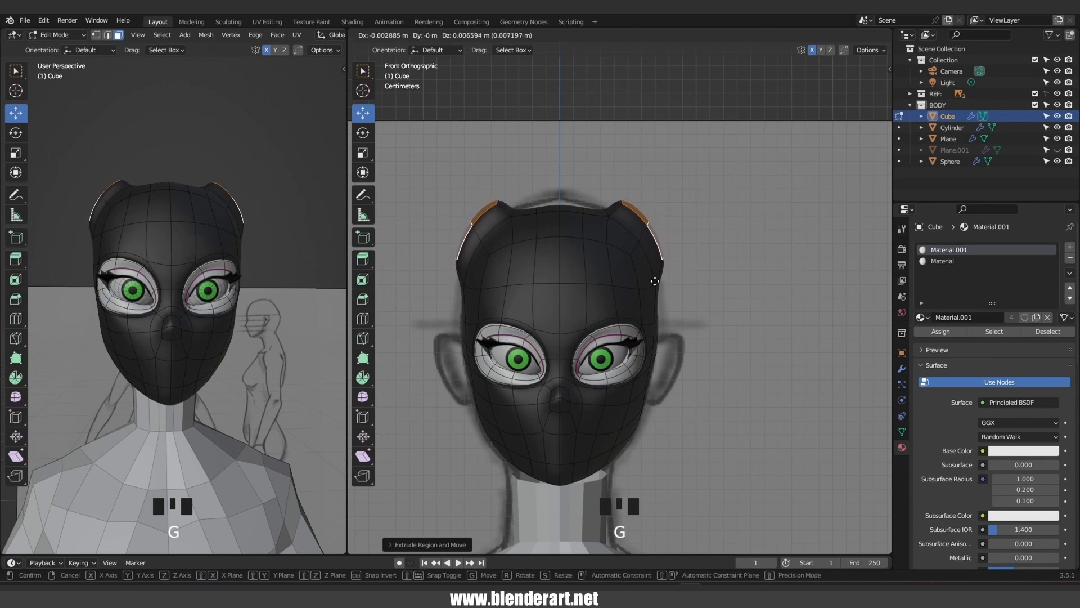
click(658, 282)
Extrude the ear faces further outward and scale their ends down to about 0.26 to form pointed tips
key(e)
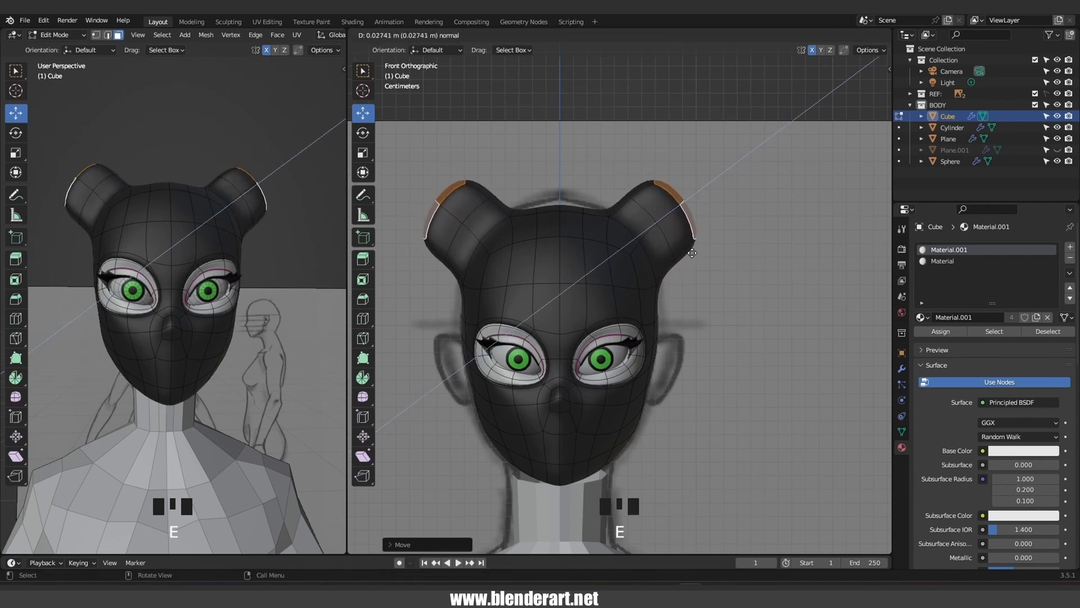
key(ctrl+z)
key(s)
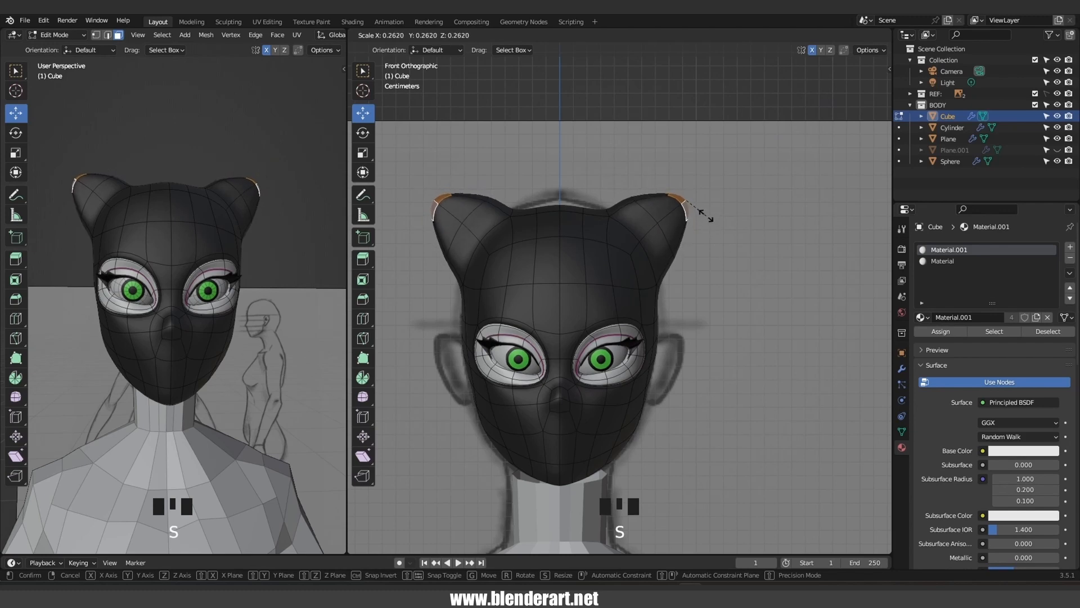
click(703, 210)
Select the four front faces of the ear and inset them
middle_drag(703, 209, 595, 257)
click(594, 257)
shift+click(613, 247)
shift+click(624, 274)
shift+click(601, 295)
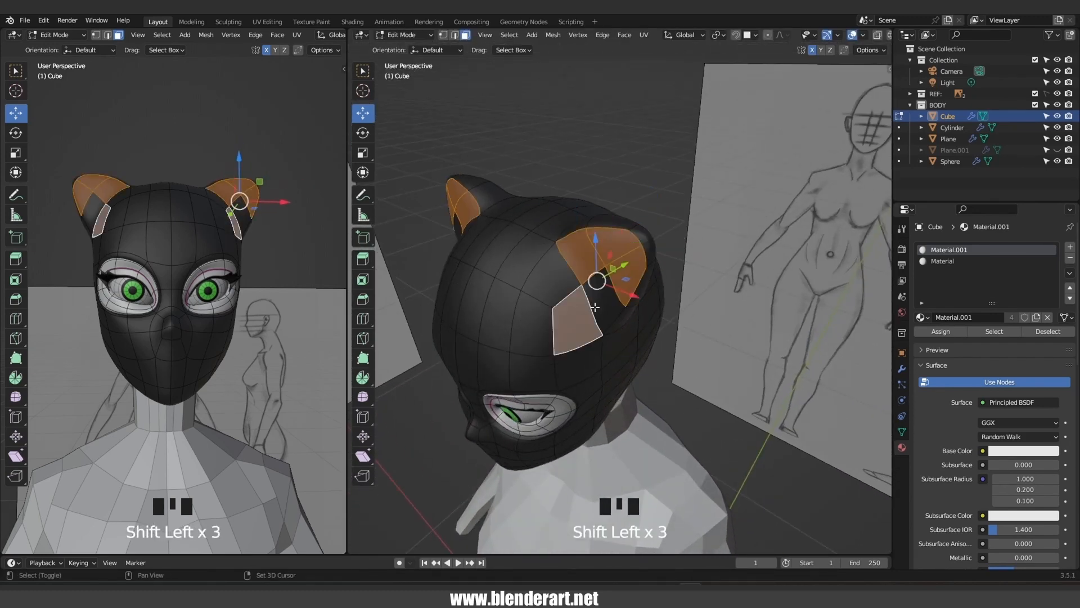
key(ctrl+z)
shift+click(601, 295)
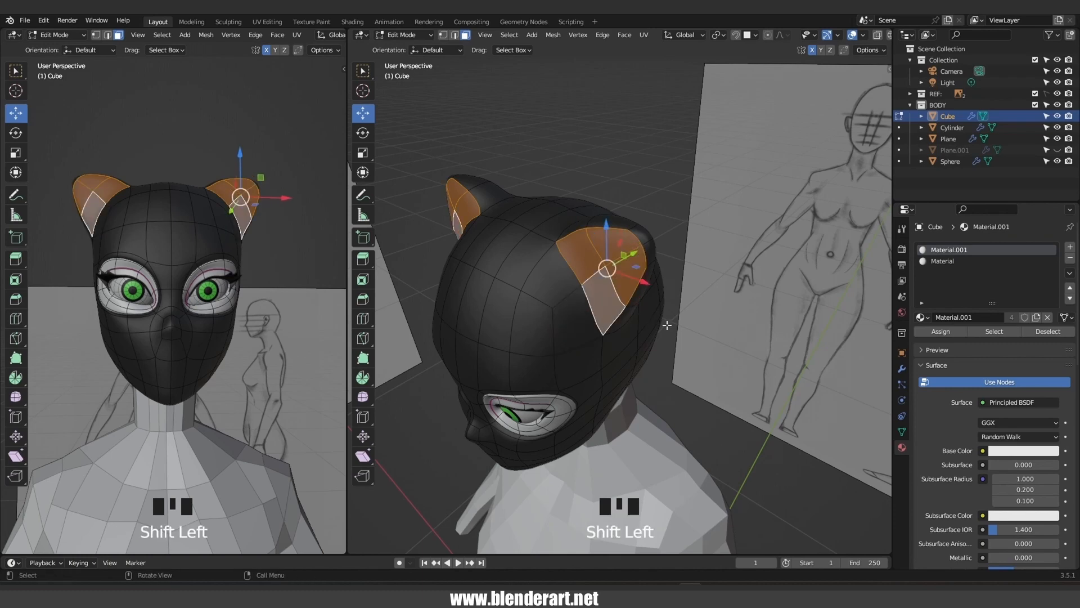
key(i)
click(606, 314)
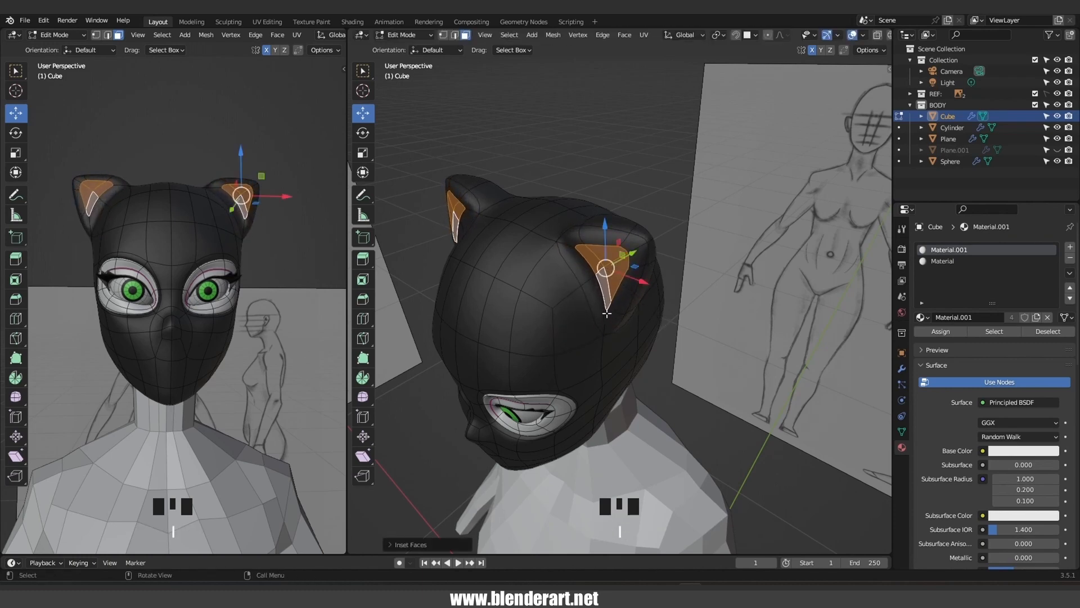
Push the inset ear faces back along Y to hollow the ears, then leave mesh editing
middle_drag(606, 314, 570, 306)
drag(612, 260, 629, 267)
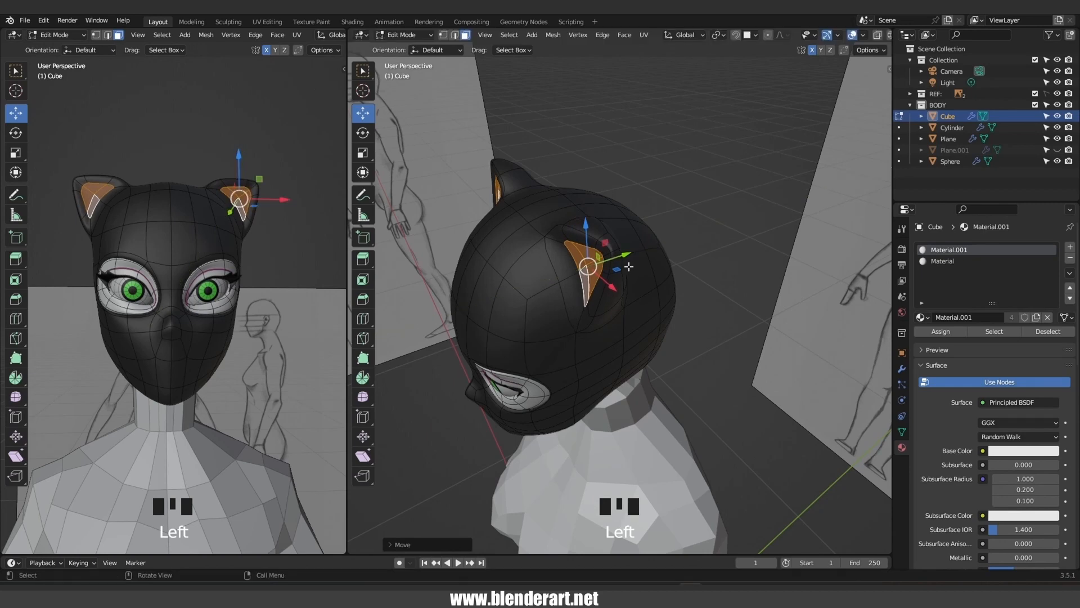
key(Tab)
middle_drag(619, 272, 589, 296)
Switch the head to Sculpt Mode and reshape the ears and their bases with the Grab brush from several angles
key(ctrl+Tab)
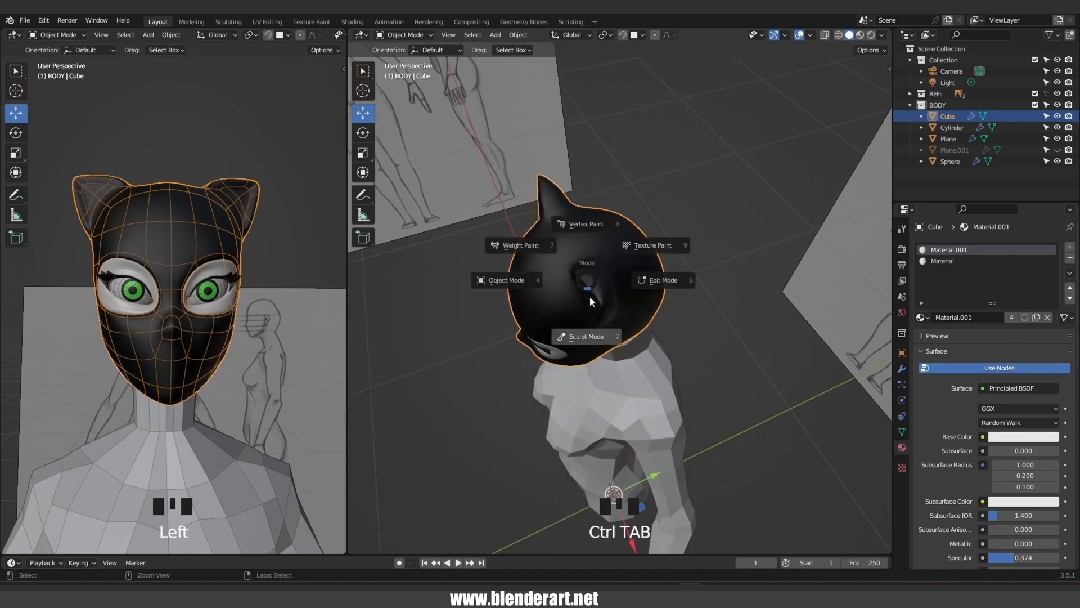
click(586, 332)
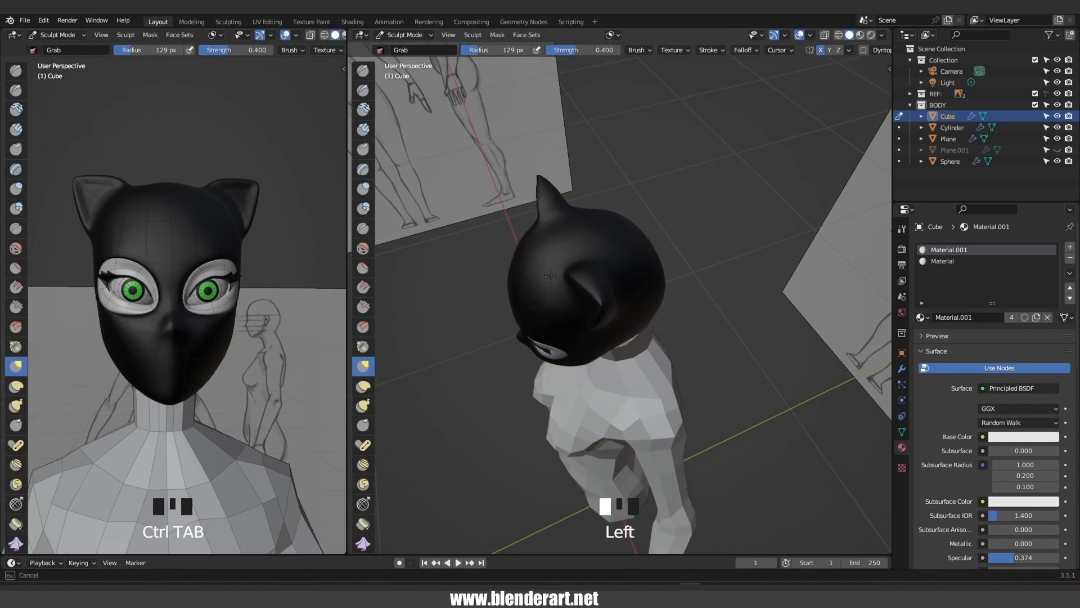
mouse_move(550, 276)
mouse_down()
mouse_move(556, 286)
mouse_move(546, 274)
mouse_up()
middle_drag(578, 295, 500, 200)
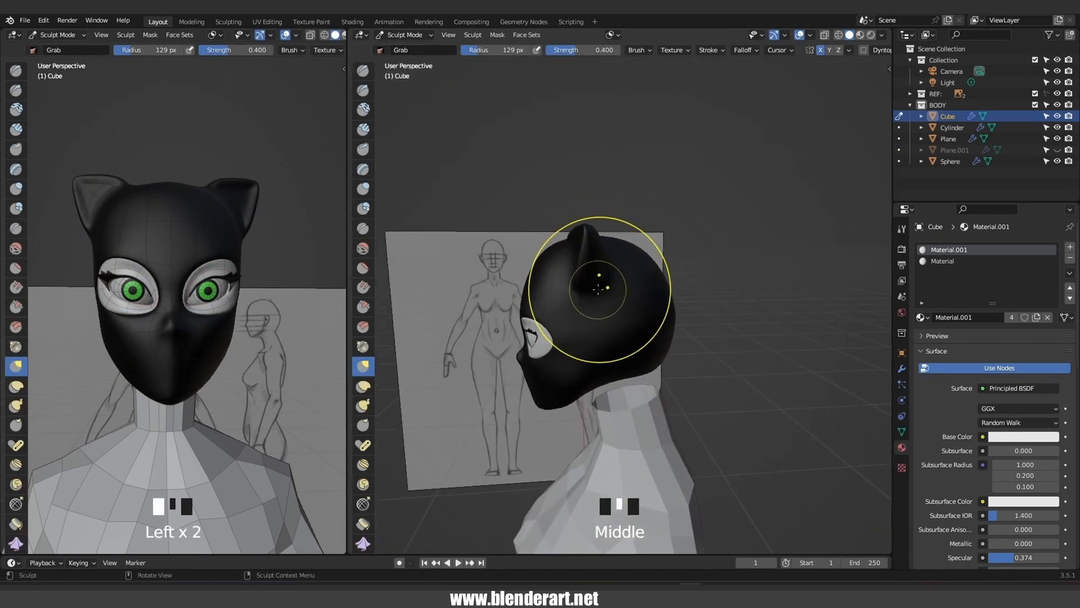
drag(598, 289, 616, 288)
drag(601, 238, 603, 243)
middle_drag(603, 258, 751, 241)
drag(619, 234, 617, 242)
middle_drag(618, 242, 540, 315)
scroll(607, 299, up, 2)
mouse_move(619, 296)
mouse_down()
mouse_move(621, 282)
mouse_move(567, 261)
mouse_up()
Refine the backs and sides of the ears with the Grab brush and pull the ear tips inward in the front view
middle_drag(567, 260, 610, 304)
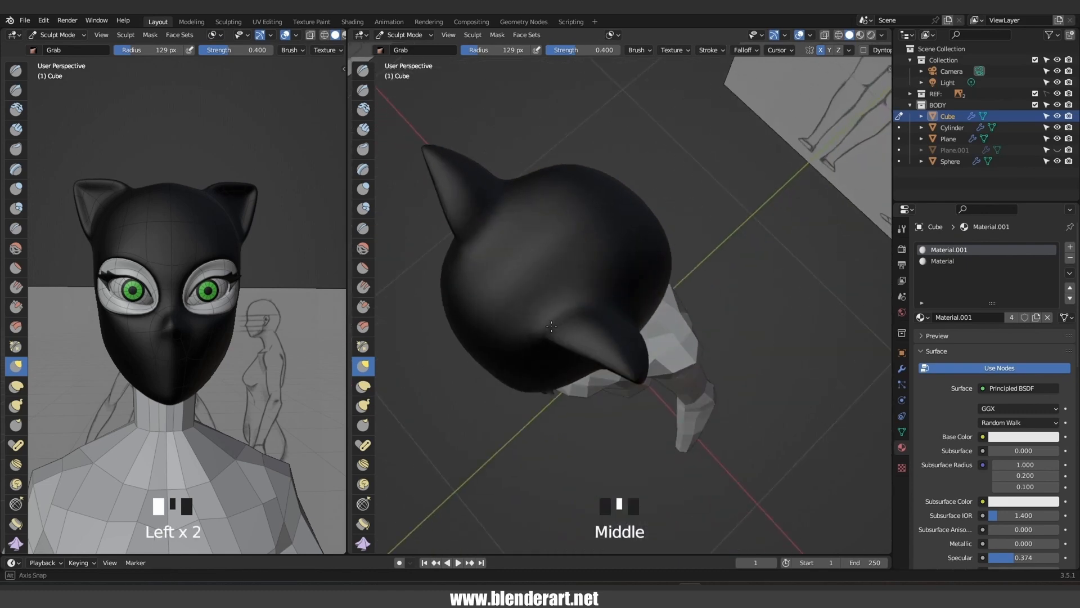
drag(616, 285, 629, 275)
mouse_move(629, 276)
middle_down()
mouse_move(561, 294)
mouse_move(579, 260)
middle_up()
drag(581, 262, 580, 288)
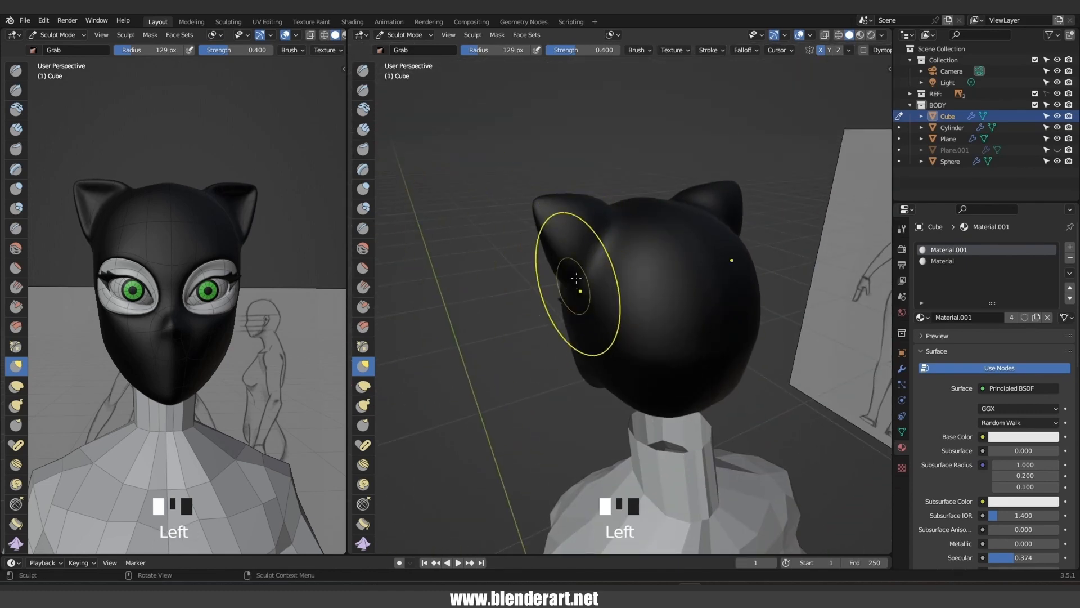
middle_drag(579, 290, 590, 250)
drag(589, 251, 573, 294)
mouse_move(573, 294)
middle_down()
mouse_move(664, 288)
mouse_move(561, 284)
middle_up()
mouse_move(664, 225)
mouse_down()
mouse_move(653, 205)
mouse_move(626, 207)
mouse_up()
key(KP_1)
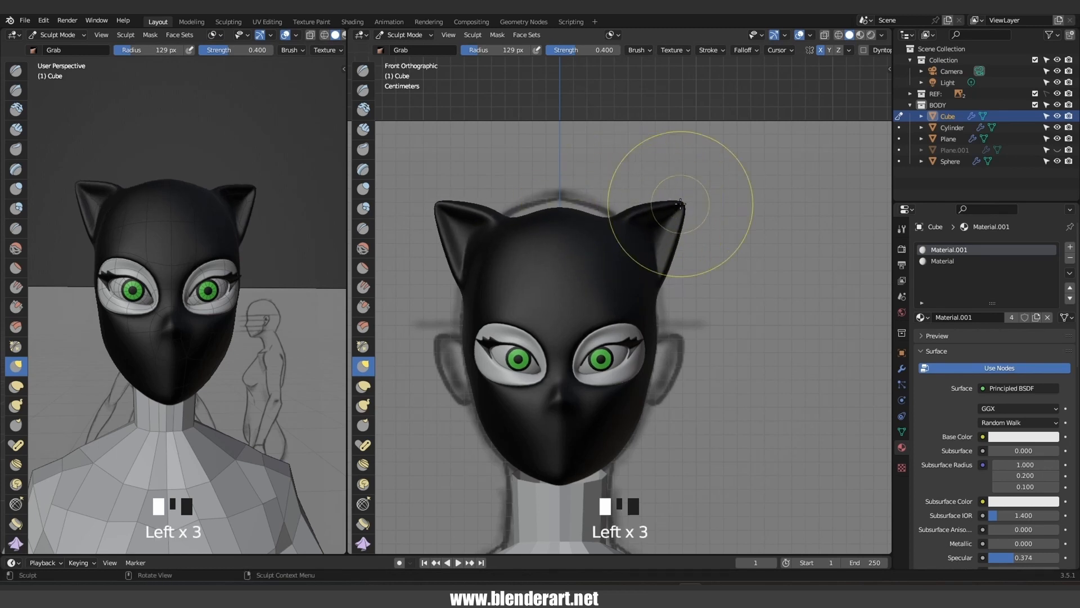
mouse_move(678, 208)
mouse_down()
mouse_move(645, 188)
mouse_move(667, 238)
mouse_up()
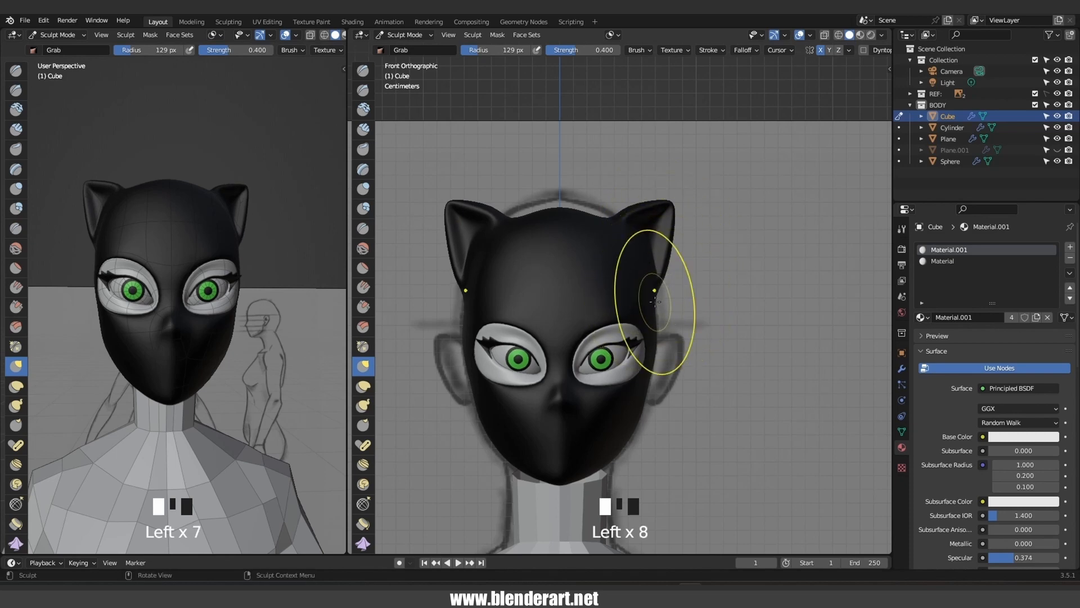
Undo the most recent Grab brush strokes on the side of the head and ear base in the front view
key(ctrl+z)
drag(664, 264, 656, 253)
key(ctrl+z)
key(ctrl+z)
Reshape the ears and the areas around their bases with the Grab brush from the side, top and rear views
middle_drag(675, 279, 588, 273)
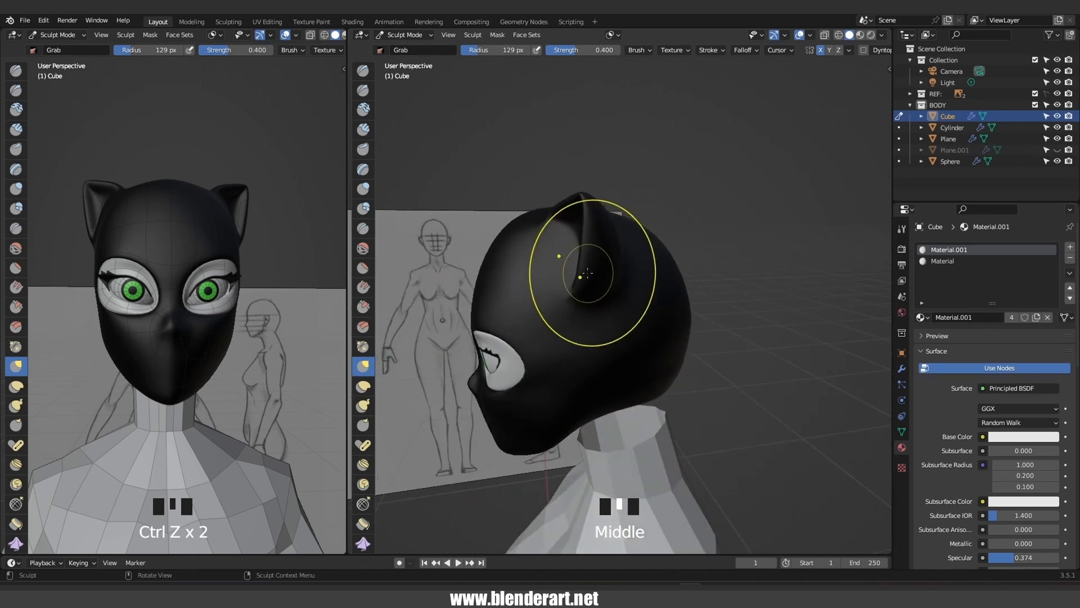
drag(588, 274, 579, 268)
mouse_move(580, 267)
middle_down()
mouse_move(658, 263)
mouse_move(608, 334)
middle_up()
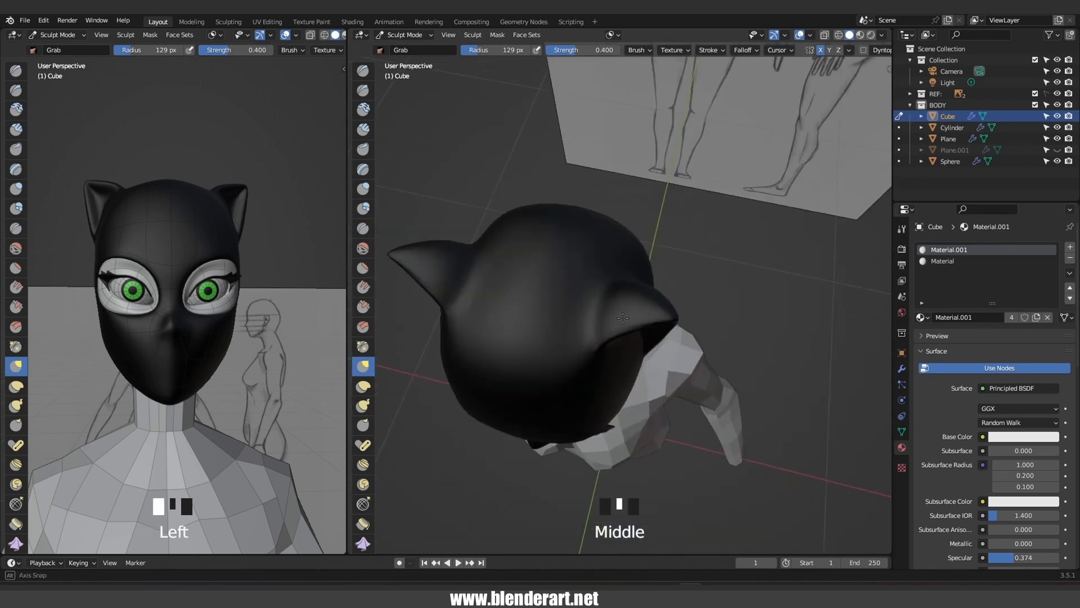
drag(608, 335, 605, 318)
middle_drag(605, 318, 489, 224)
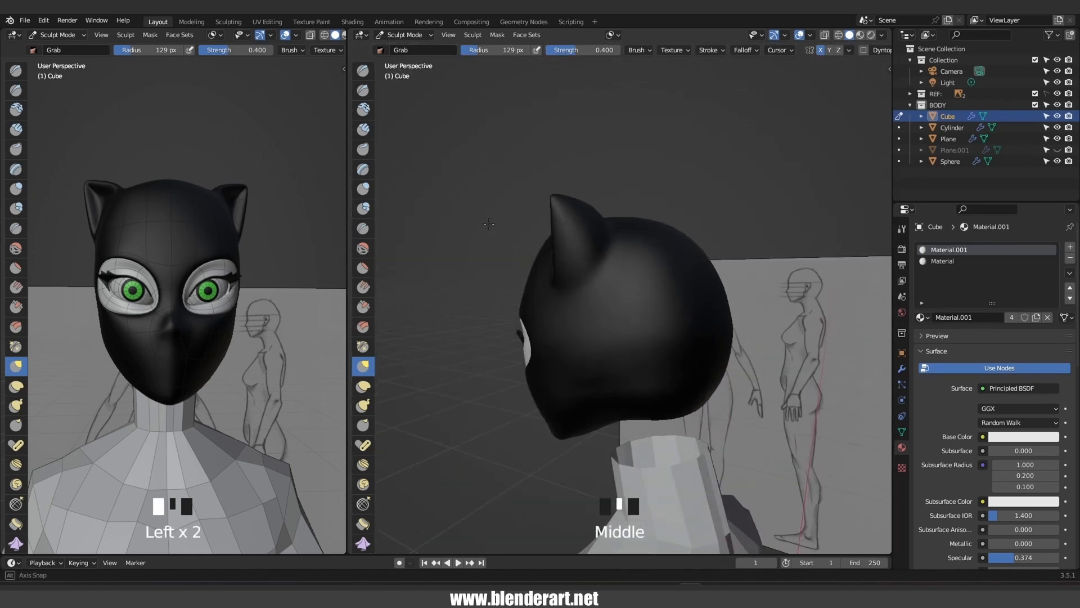
drag(557, 278, 590, 272)
mouse_move(591, 273)
middle_down()
mouse_move(619, 265)
mouse_move(600, 258)
middle_up()
drag(600, 257, 562, 302)
Switch the head from Sculpt Mode back to Object Mode and deselect it
middle_drag(562, 301, 793, 281)
key(KP_1)
scroll(687, 321, down, 4)
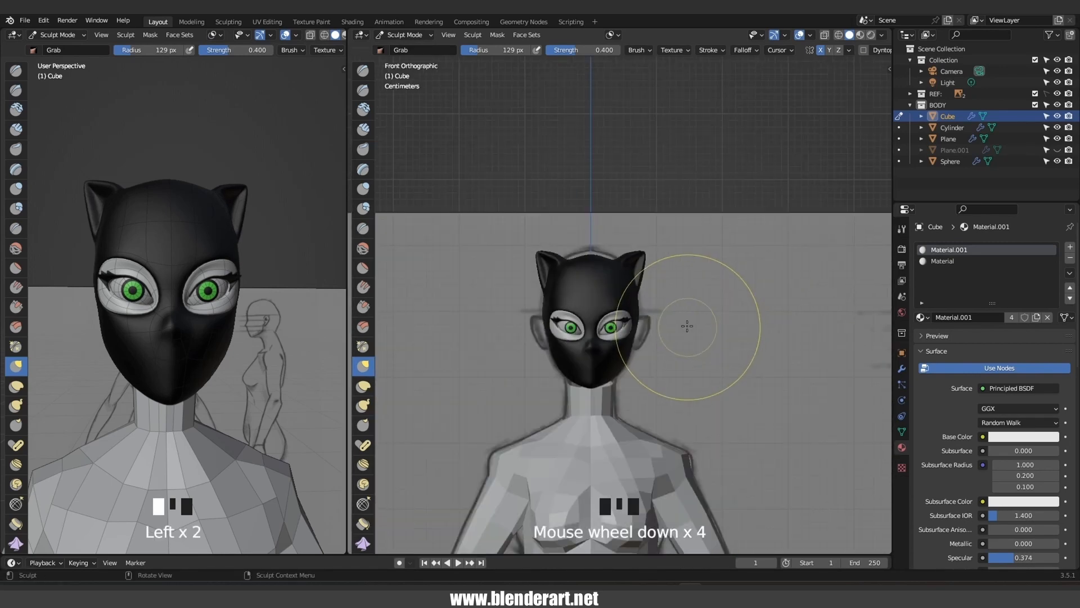
key(ctrl+Tab)
click(694, 269)
middle_drag(694, 269, 688, 347)
click(688, 347)
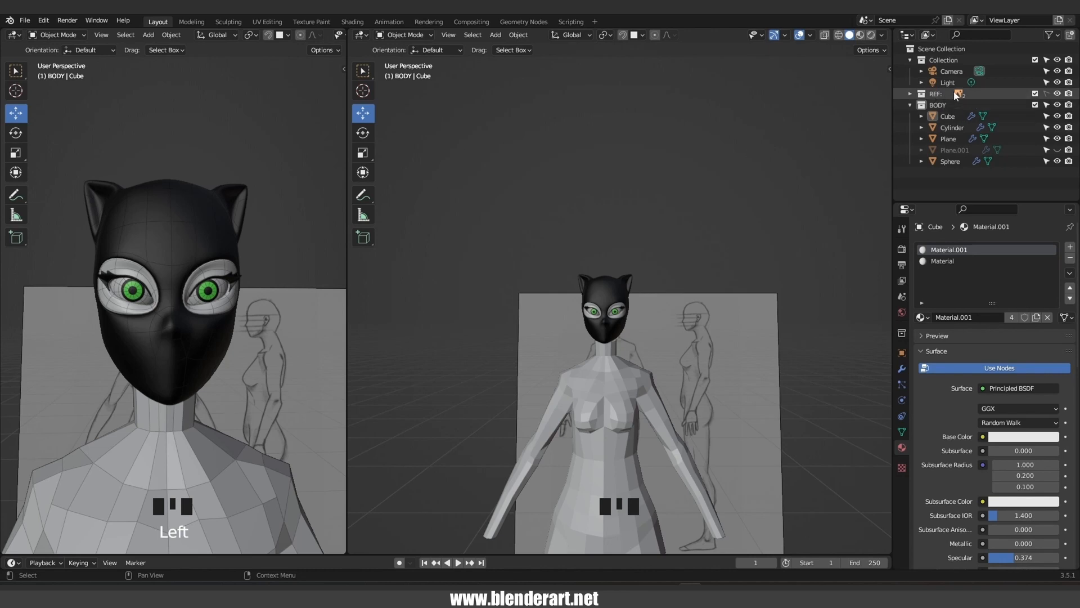
Collapse the default Collection in the outliner and exclude the REF: collection from the view layer
click(909, 60)
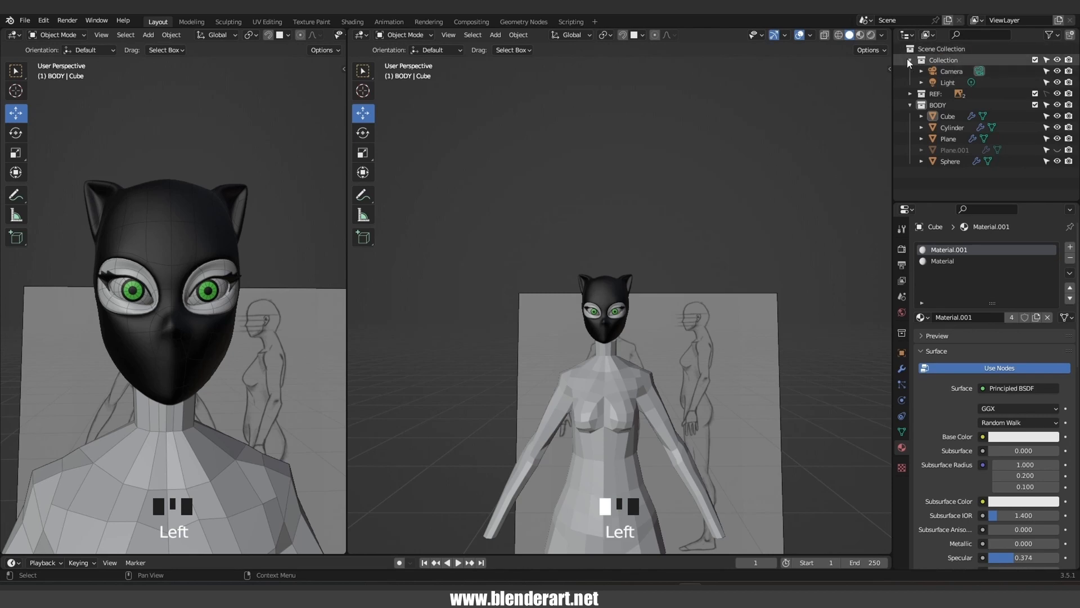
double_click(935, 72)
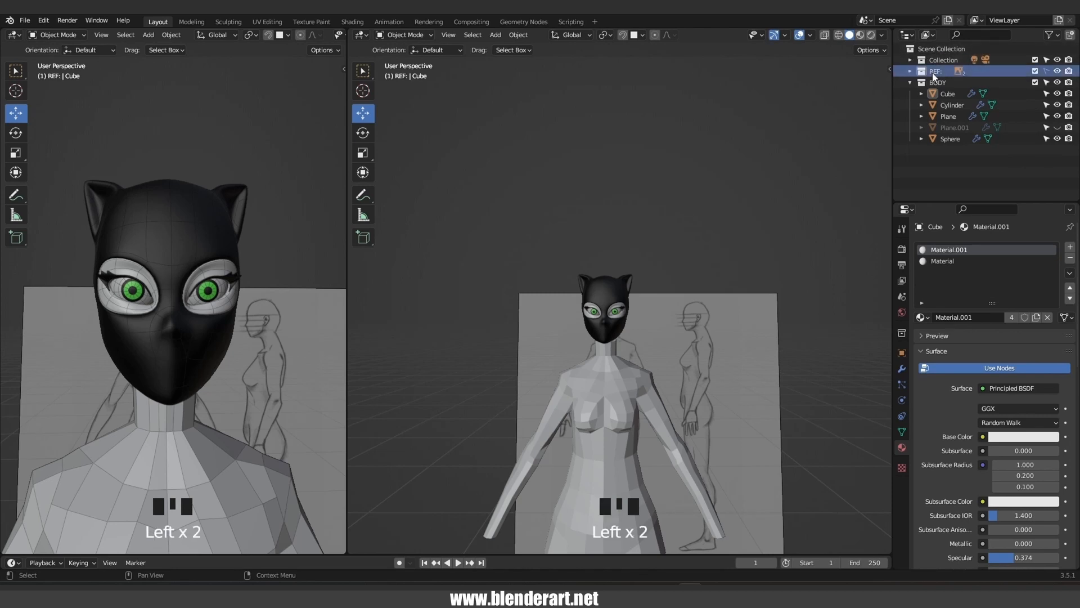
click(1035, 71)
scroll(667, 298, down, 7)
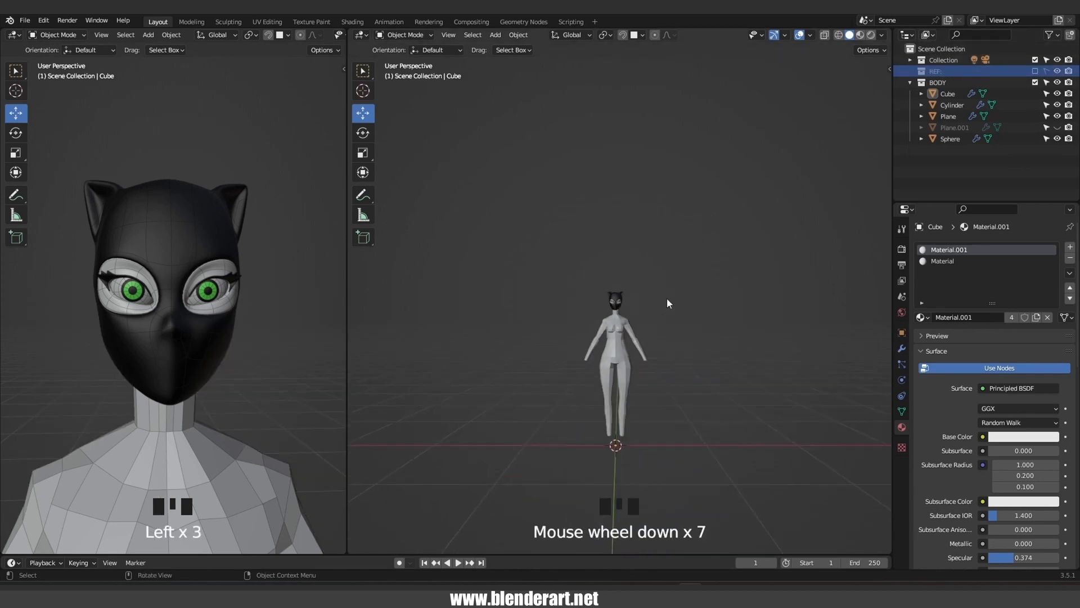
scroll(659, 326, up, 4)
scroll(660, 323, up, 3)
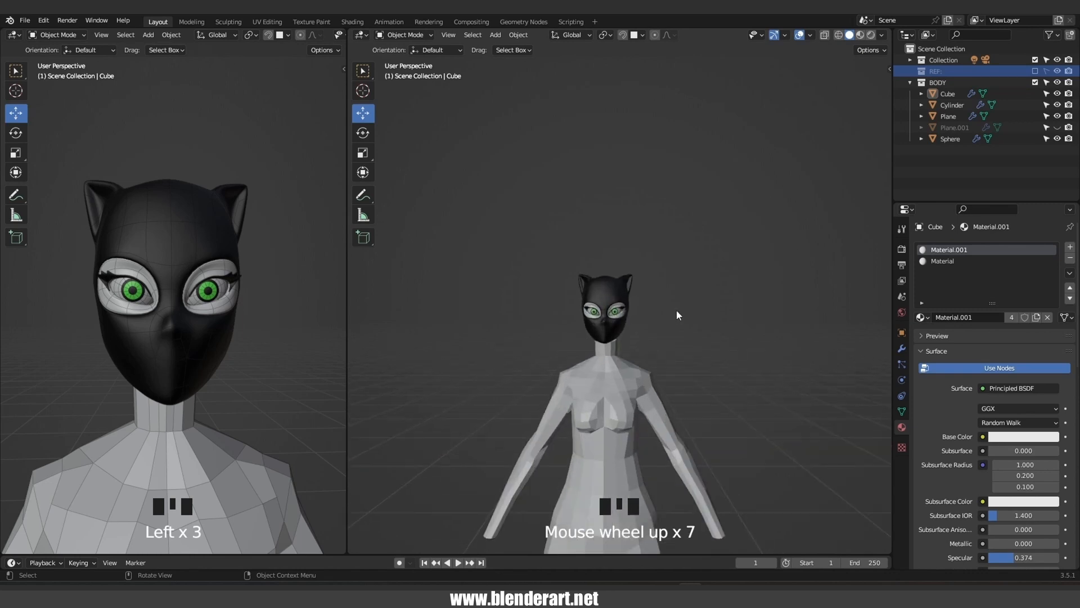
Rename the objects in the BODY collection to body, eyeballs, eyelashes, head and eyebrows, and hide the eyebrows
click(944, 83)
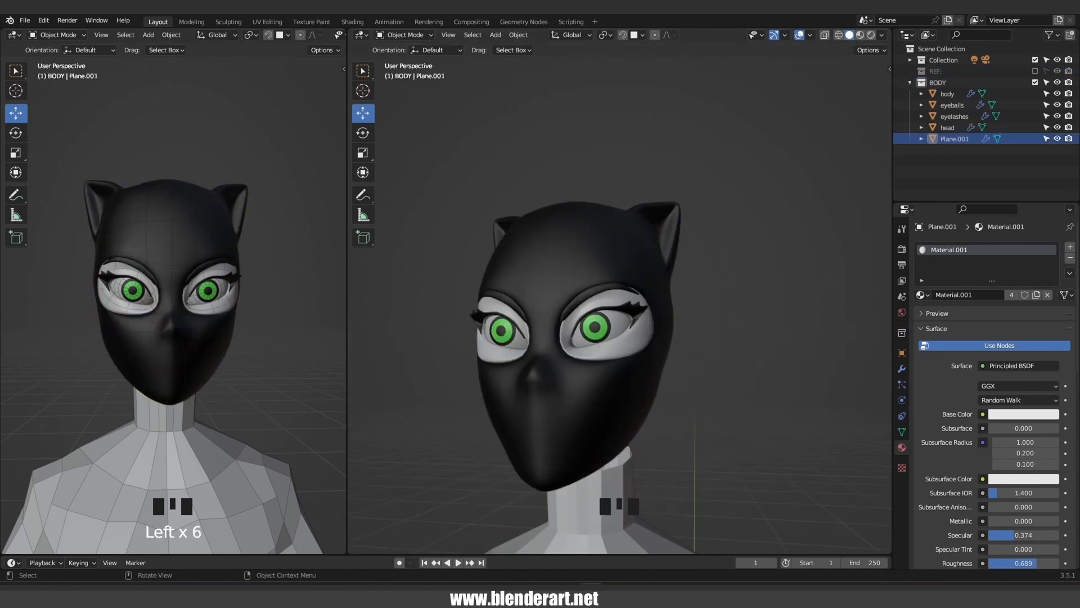
double_click(968, 140)
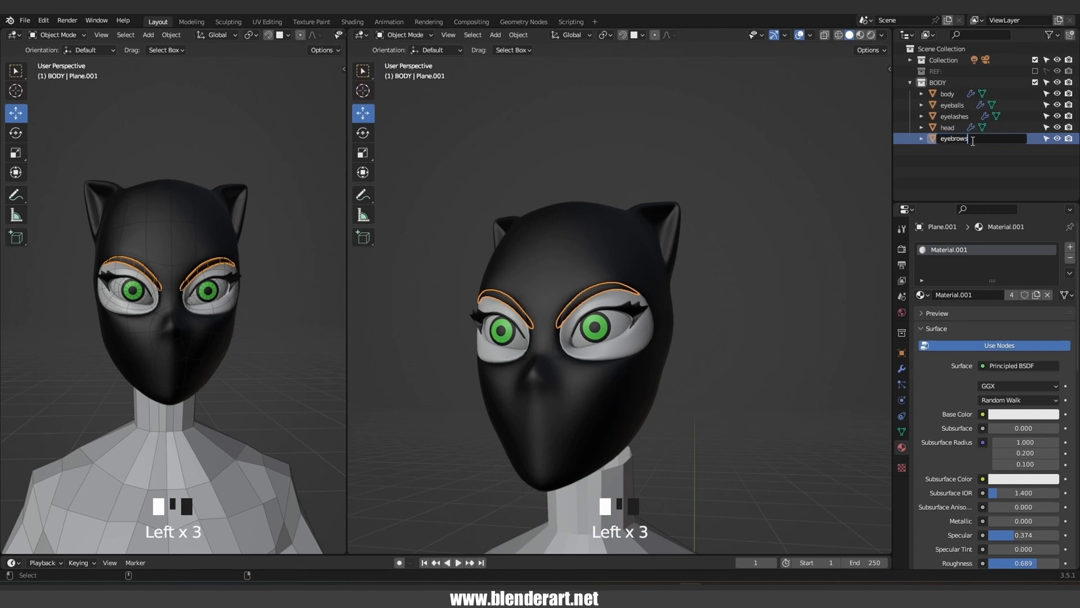
key(Return)
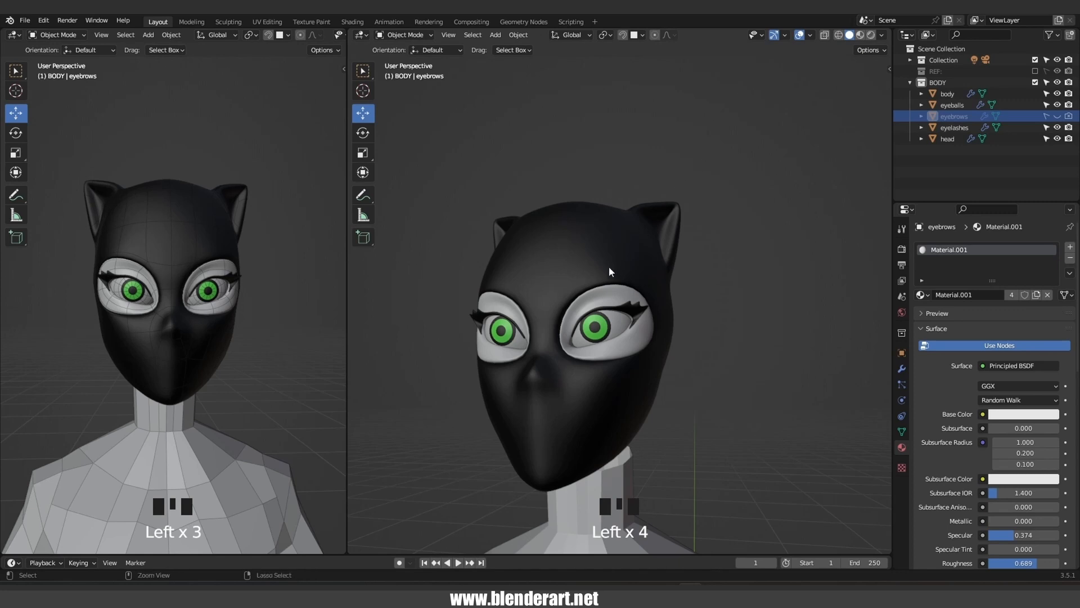
Save the changes to CAT2.blend and view the whole character from the side
key(ctrl+s)
scroll(598, 311, down, 5)
shift+middle_drag(600, 337, 604, 275)
middle_drag(604, 276, 539, 296)
key(ctrl+s)
scroll(630, 304, down, 3)
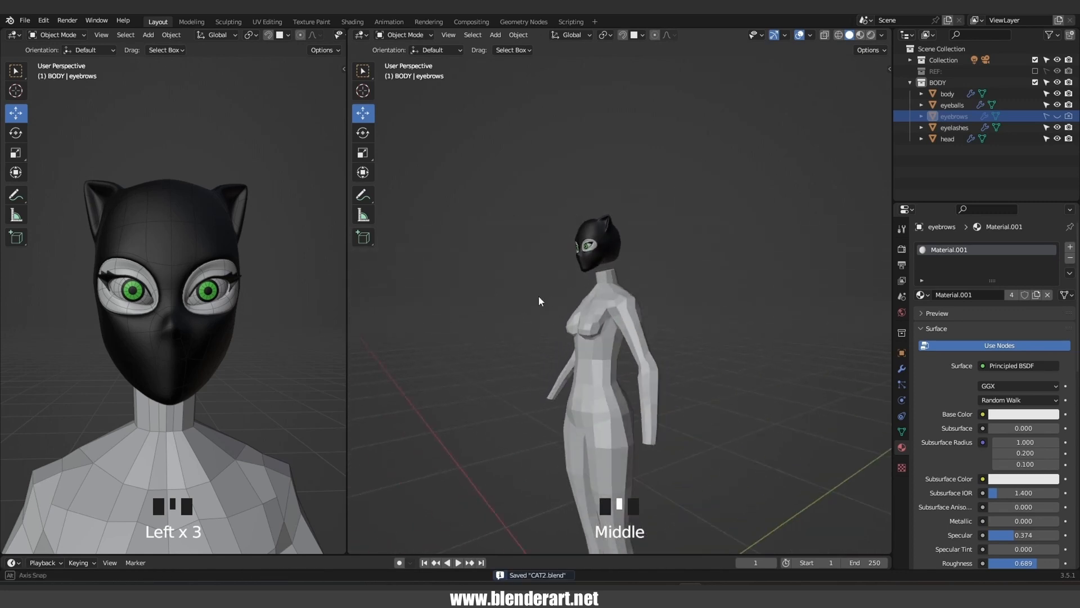